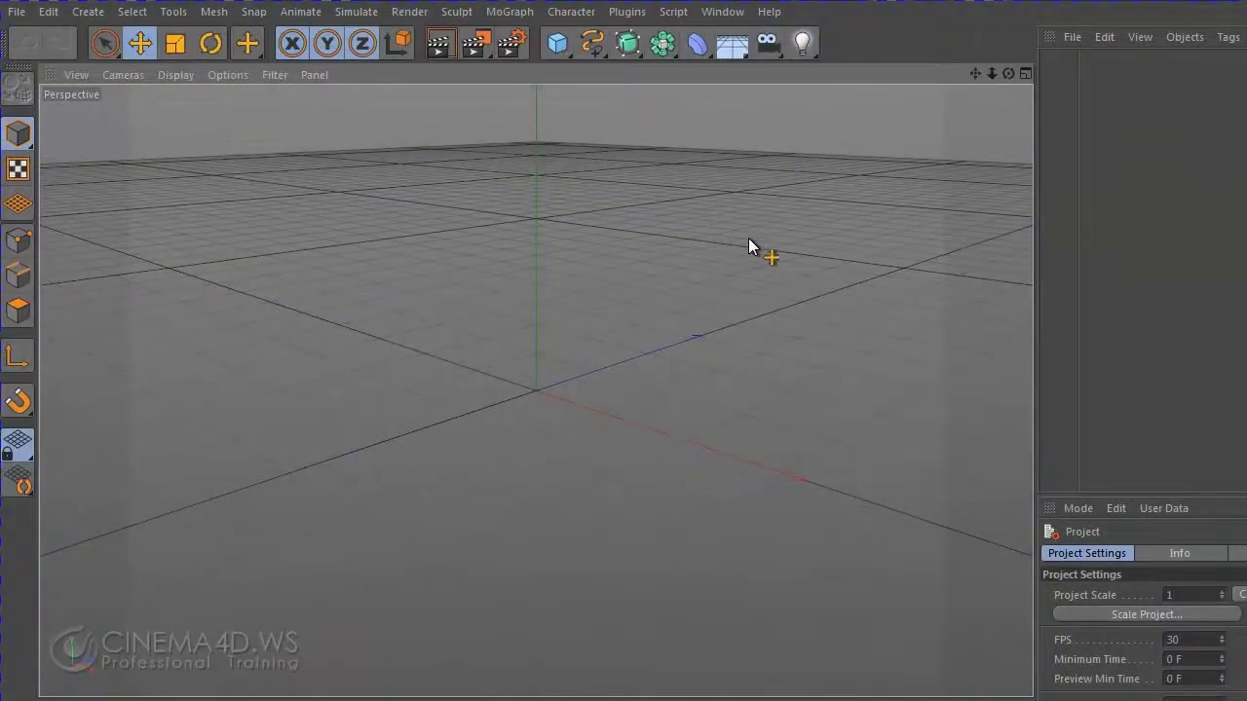
- Switch to the four-view layout and activate the Top, Front and Right viewports in turn
click(1025, 74)
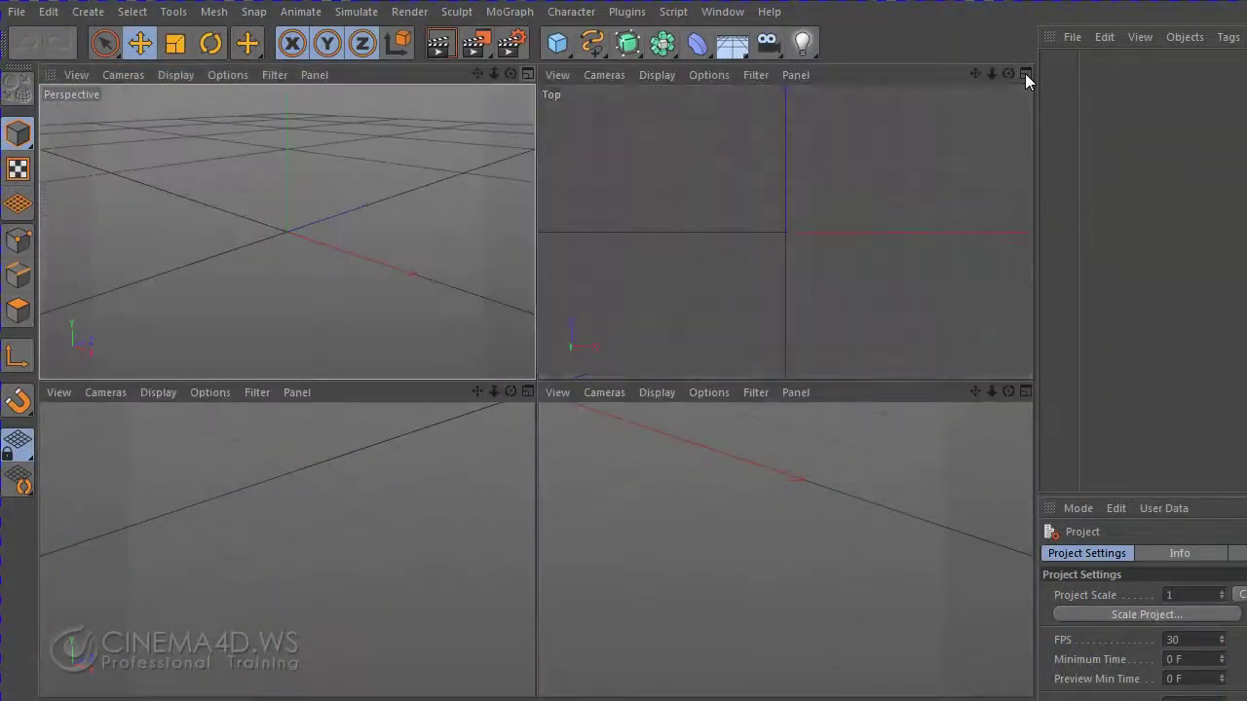
click(552, 105)
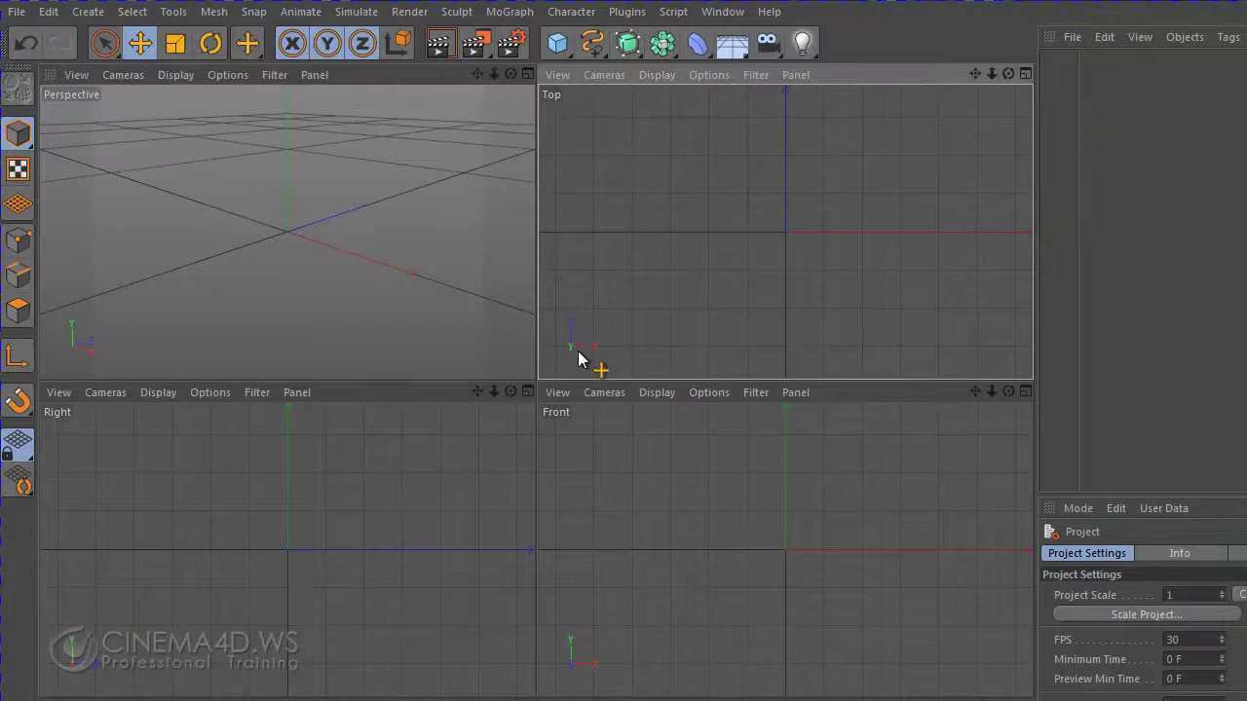
click(549, 413)
click(74, 415)
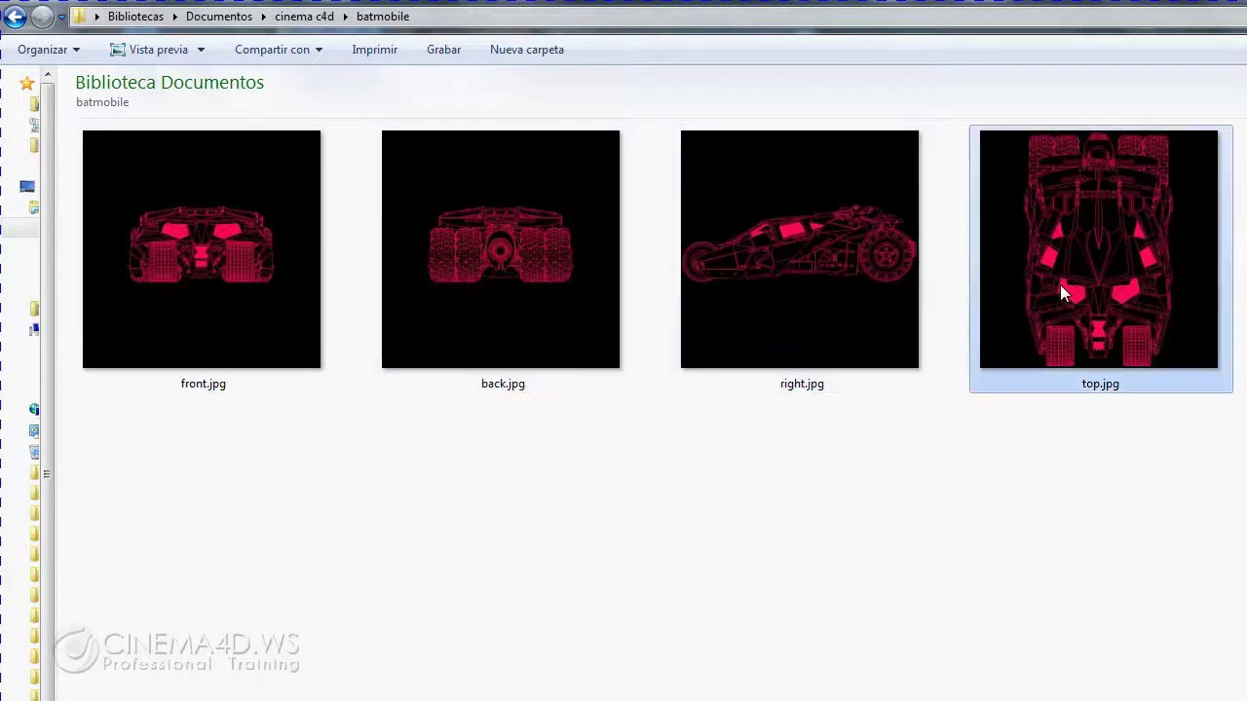
- Drop top.jpg from the batmobile folder into the Top view as its background image
click(932, 440)
click(1111, 301)
mouse_move(1102, 297)
mouse_down()
mouse_move(585, 694)
mouse_move(737, 267)
mouse_up()
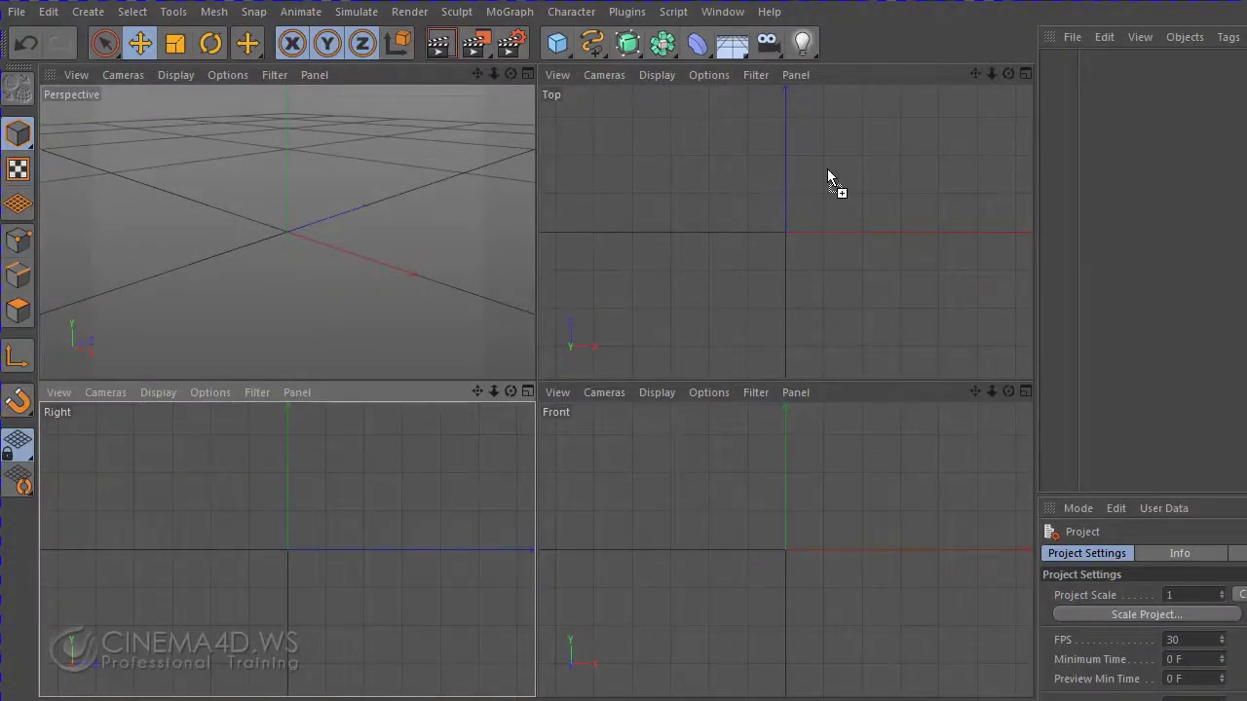
drag(828, 178, 828, 179)
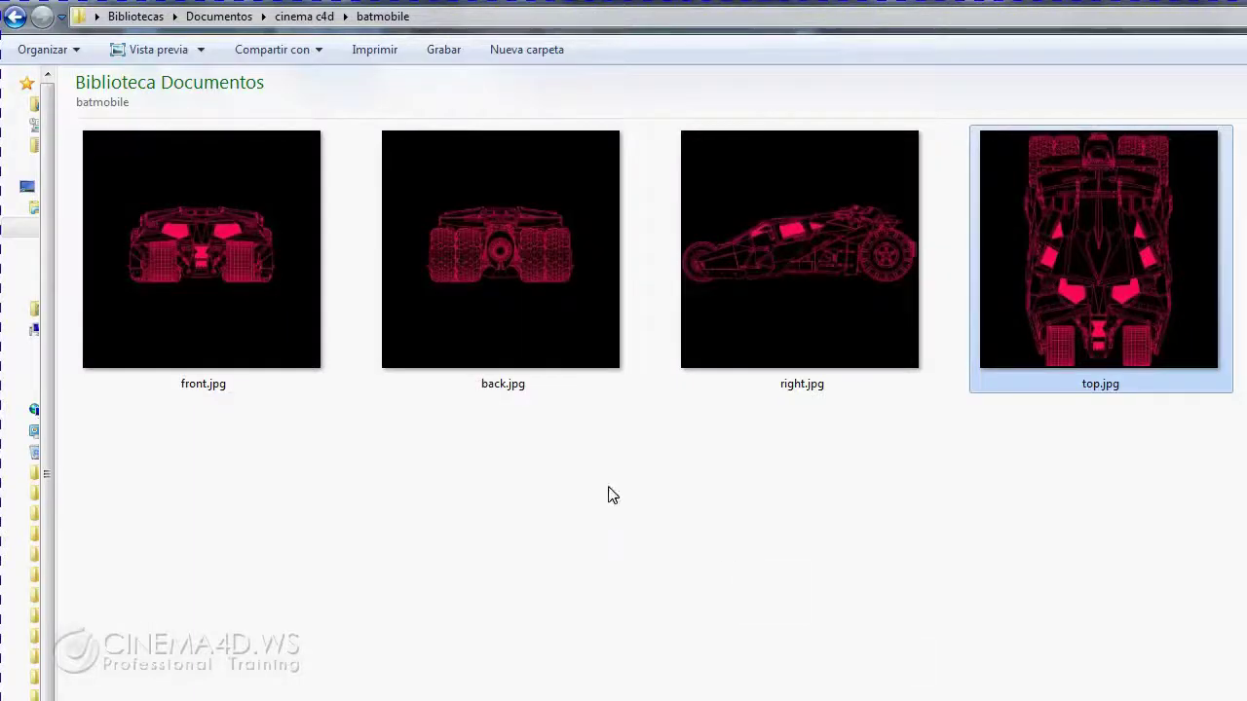
- Drop front.jpg into the Front view and right.jpg into the Right view as backgrounds
click(223, 276)
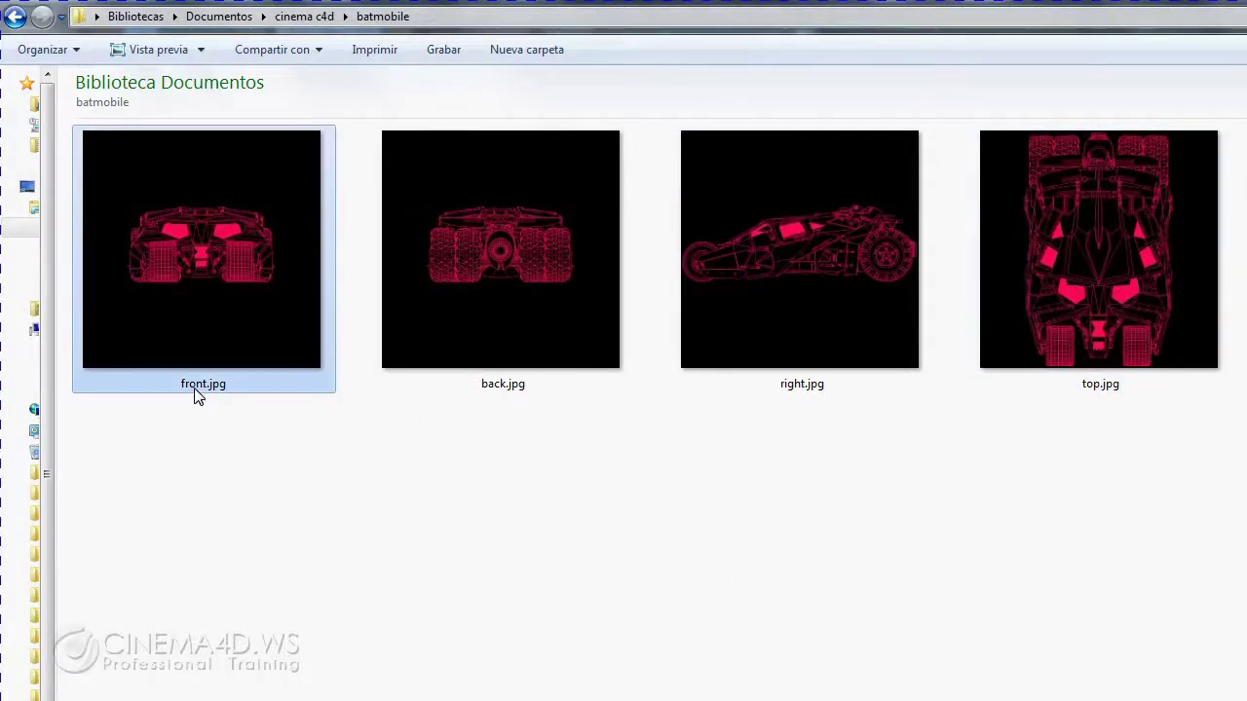
drag(195, 389, 565, 579)
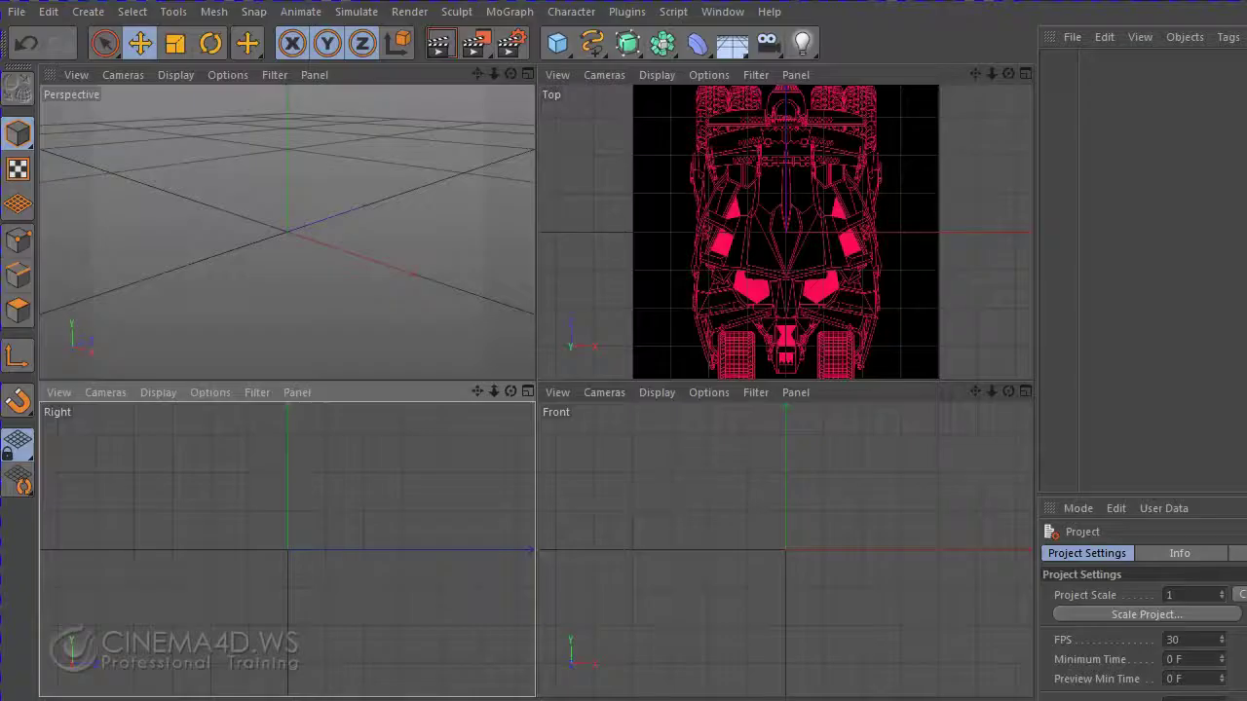
drag(724, 477, 767, 495)
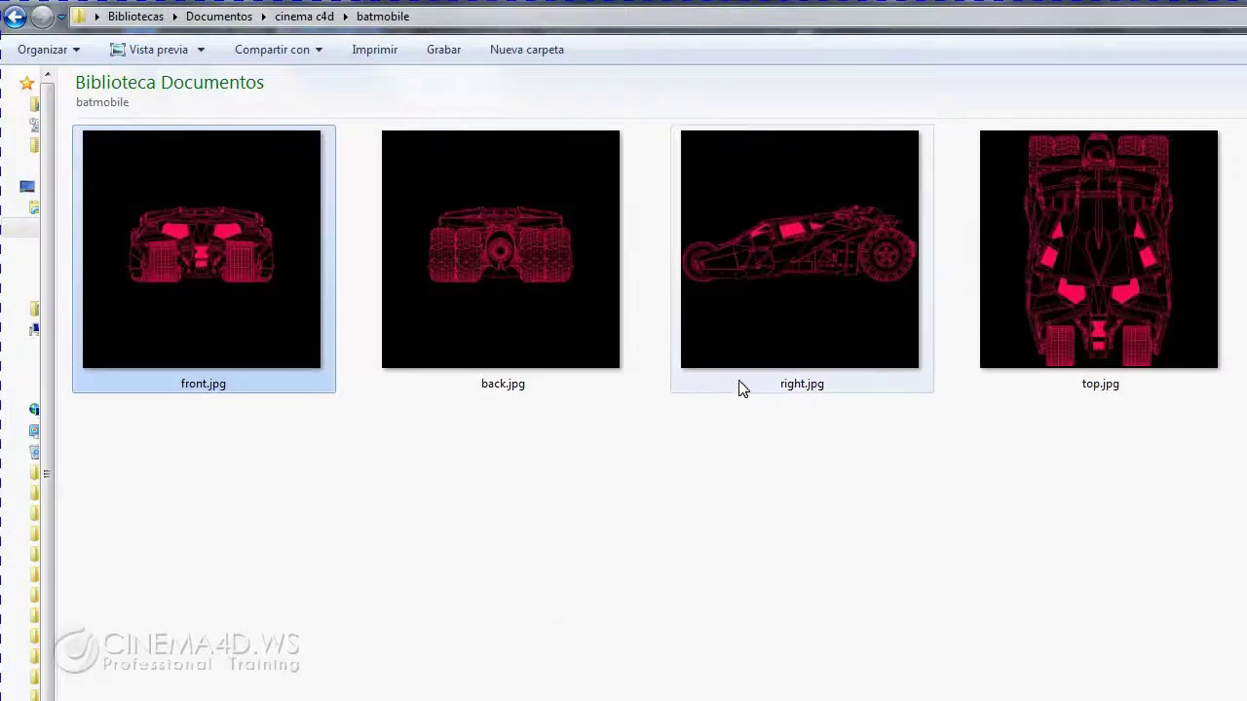
click(836, 361)
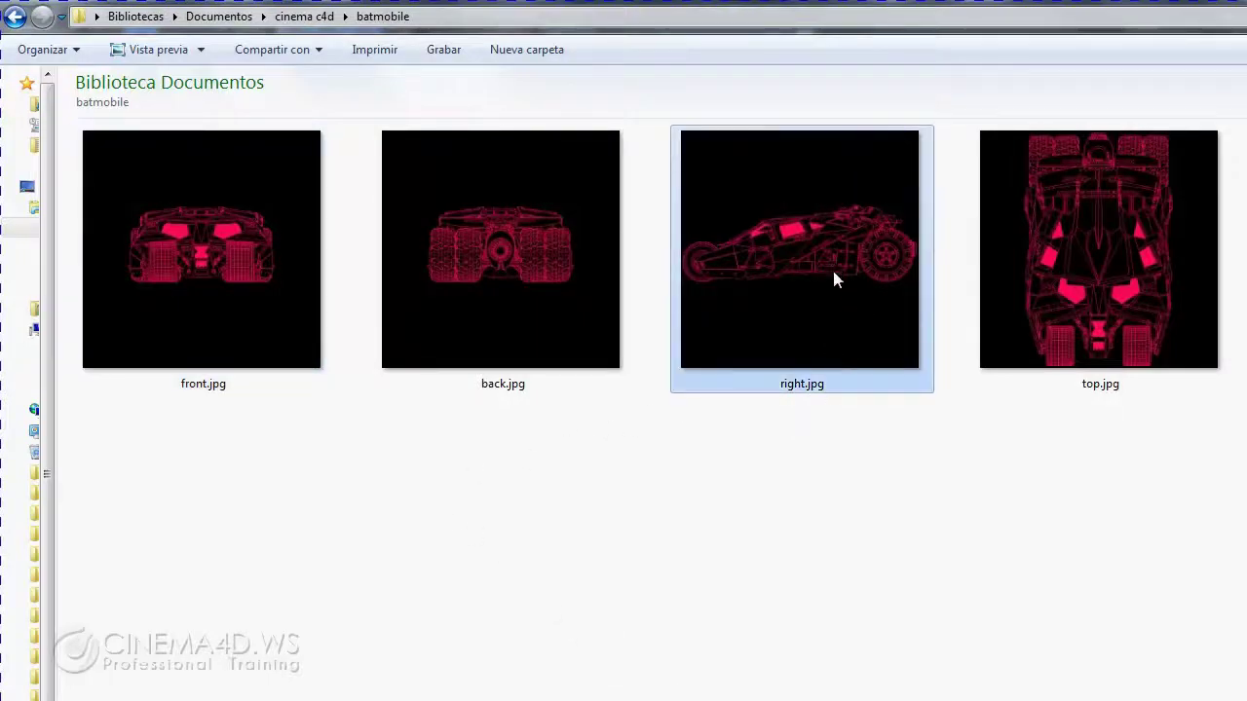
drag(833, 275, 487, 638)
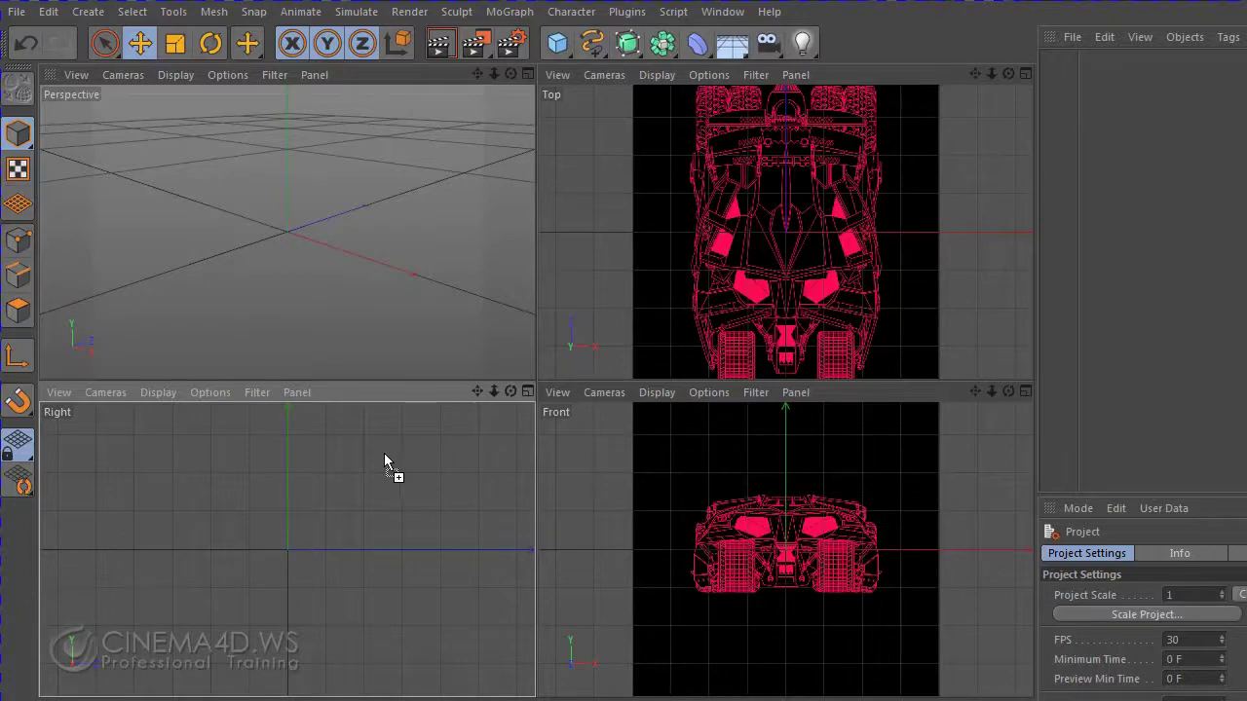
drag(384, 453, 384, 455)
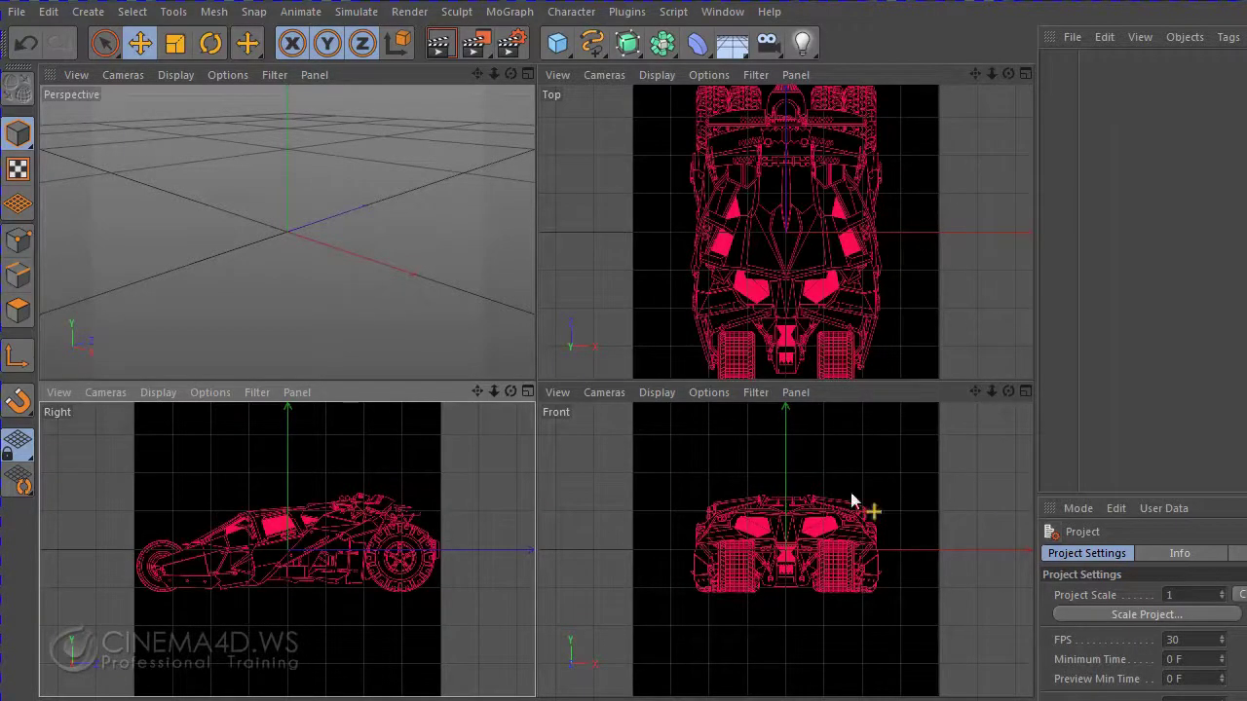
- Check the Top, Right and Front blueprints at full size, then return to four views
middle_click(731, 234)
middle_click(717, 346)
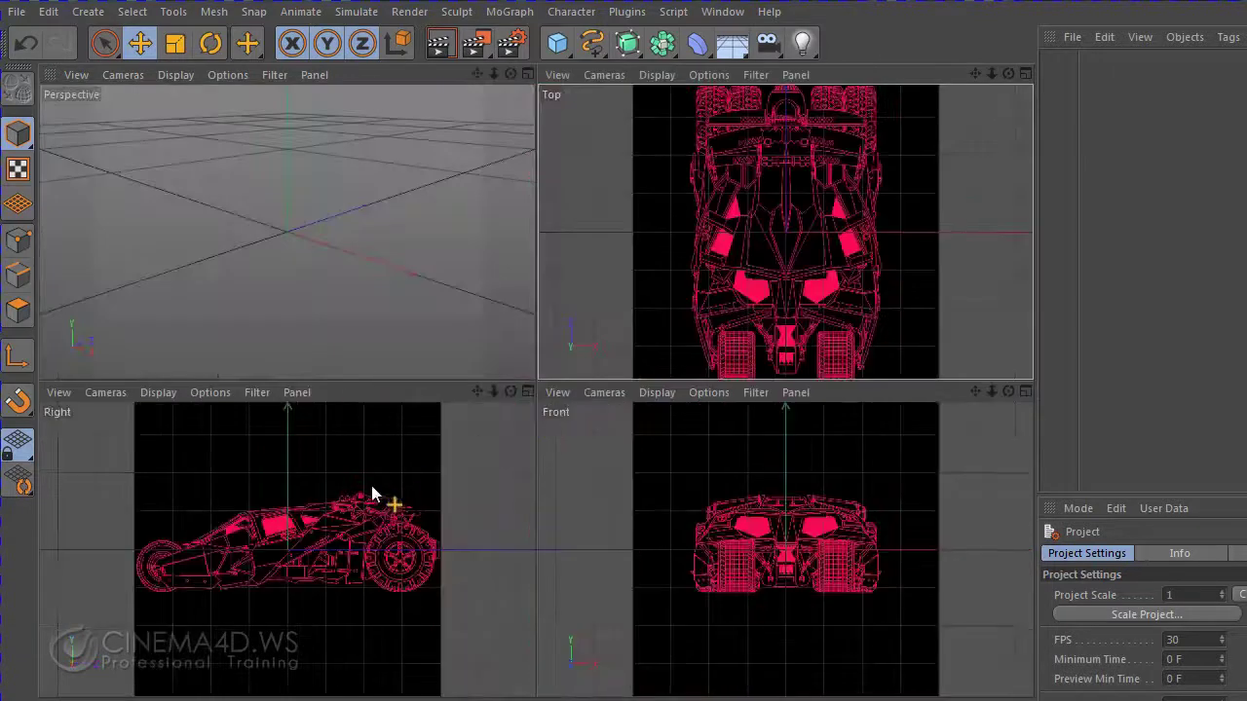
middle_click(370, 486)
middle_click(470, 468)
middle_click(659, 516)
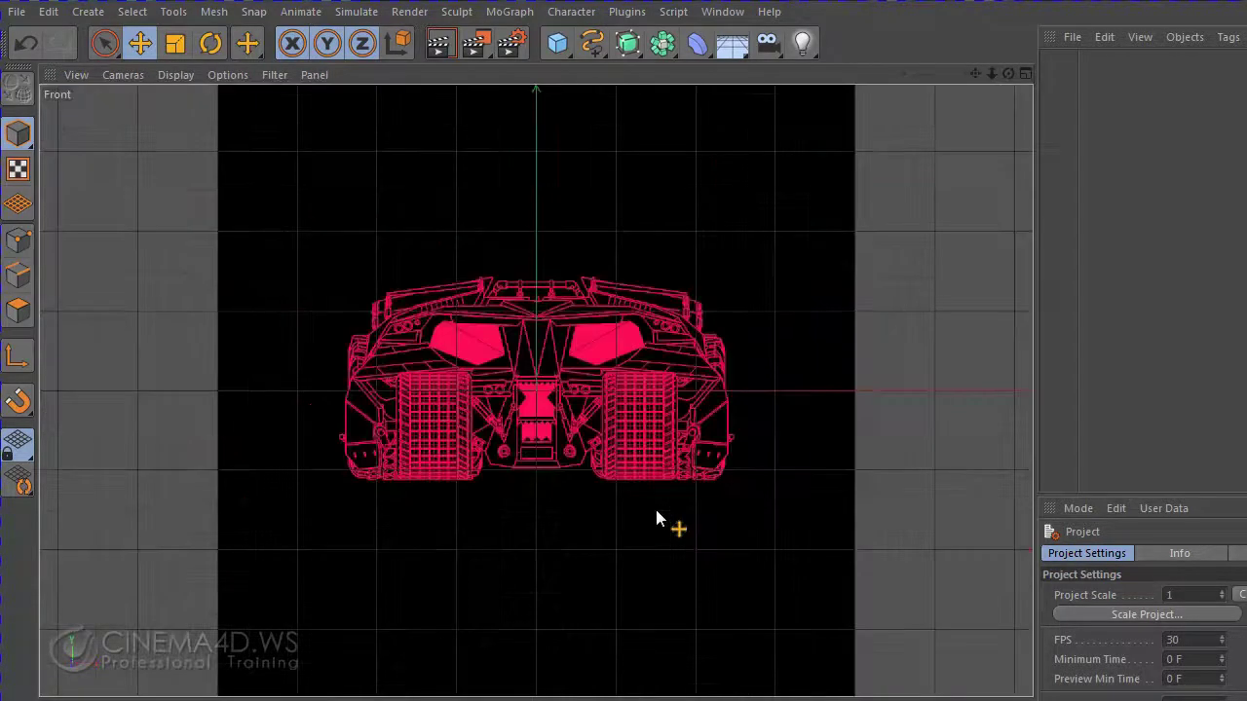
middle_click(655, 506)
- Add a cube and narrow it along X to a 40.882 cm slab
click(557, 42)
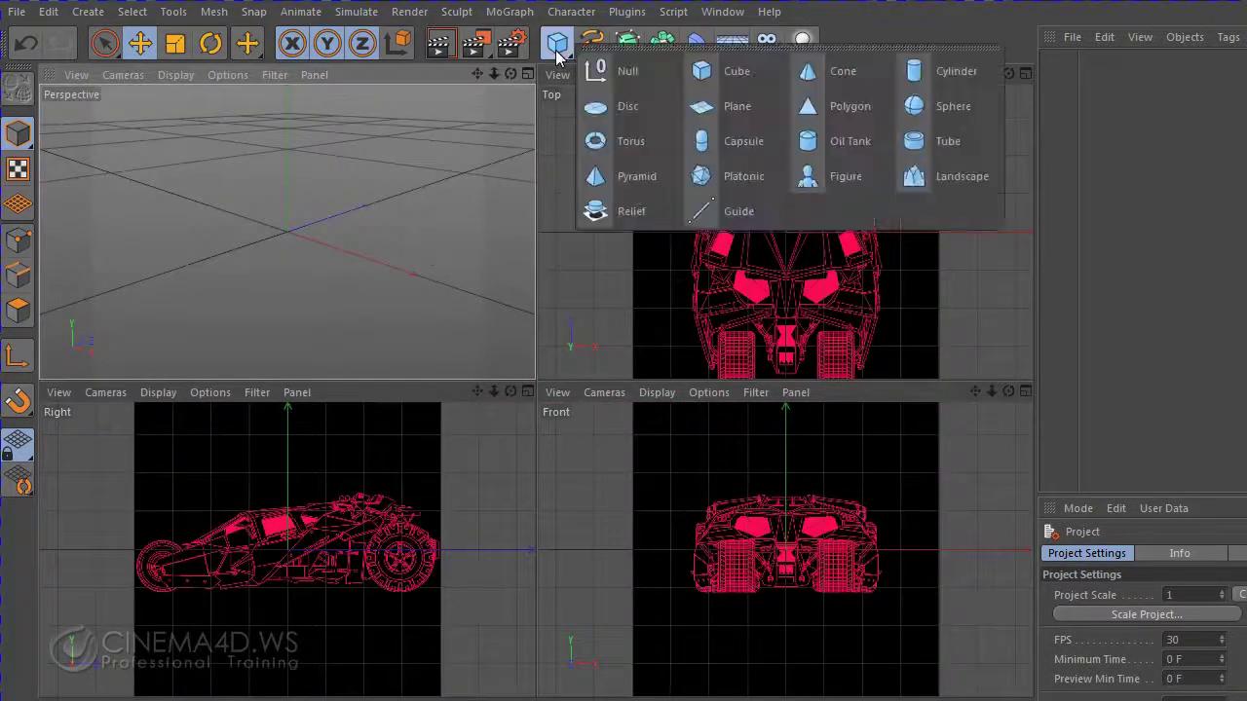
click(747, 75)
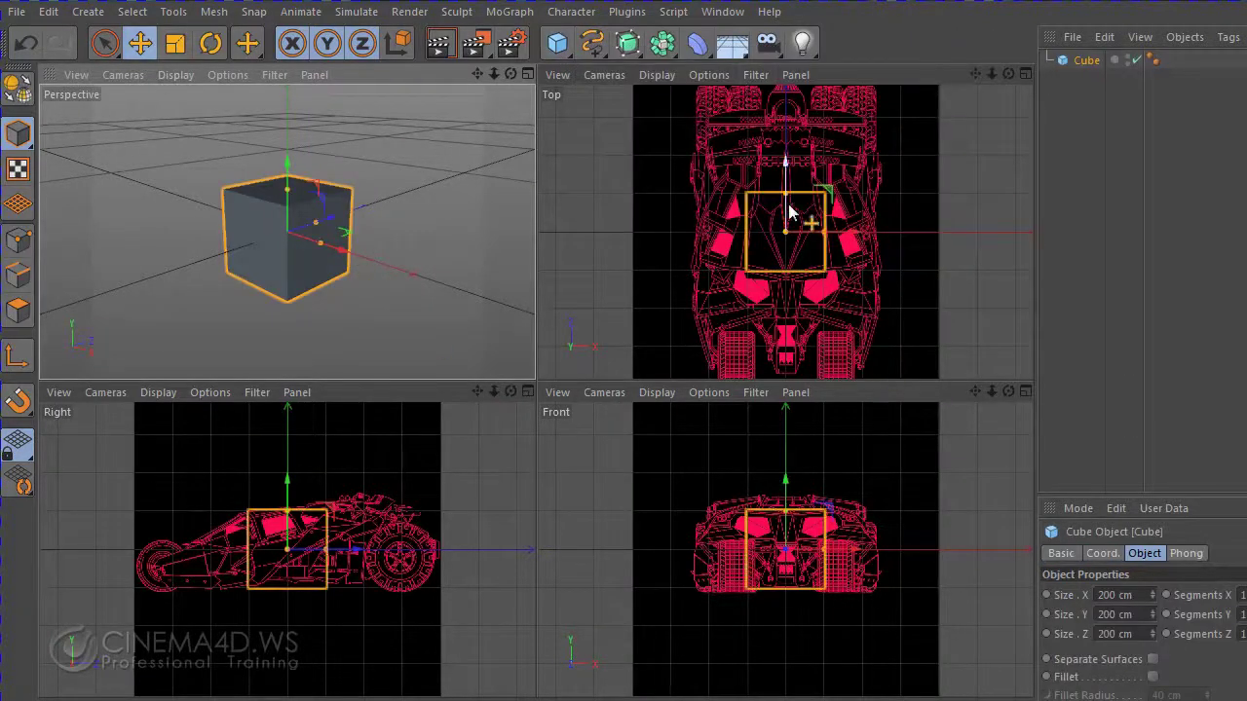
scroll(824, 208, down, 2)
mouse_move(795, 190)
mouse_down()
mouse_move(794, 207)
mouse_move(901, 305)
mouse_up()
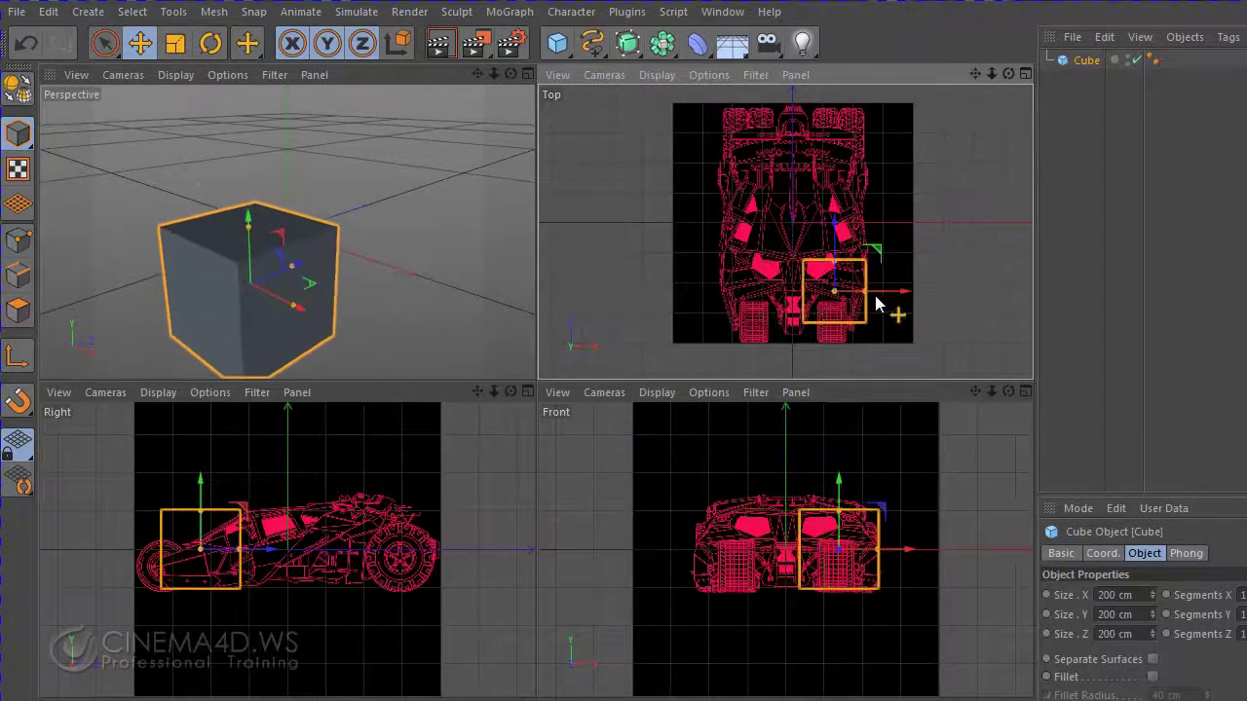
mouse_move(868, 292)
mouse_down()
mouse_move(841, 296)
mouse_move(918, 297)
mouse_up()
- Position the slab over the front wheel area in the Front and Right views, then maximize Perspective
drag(930, 551, 938, 555)
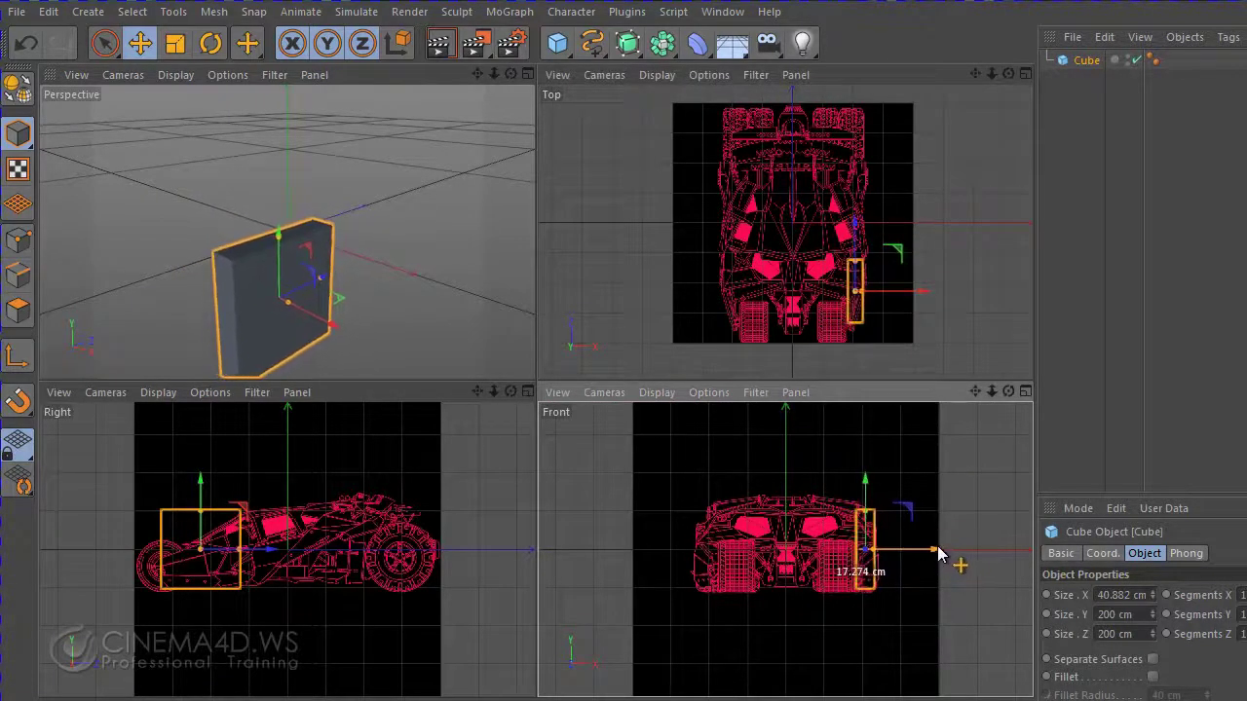
drag(938, 556, 937, 554)
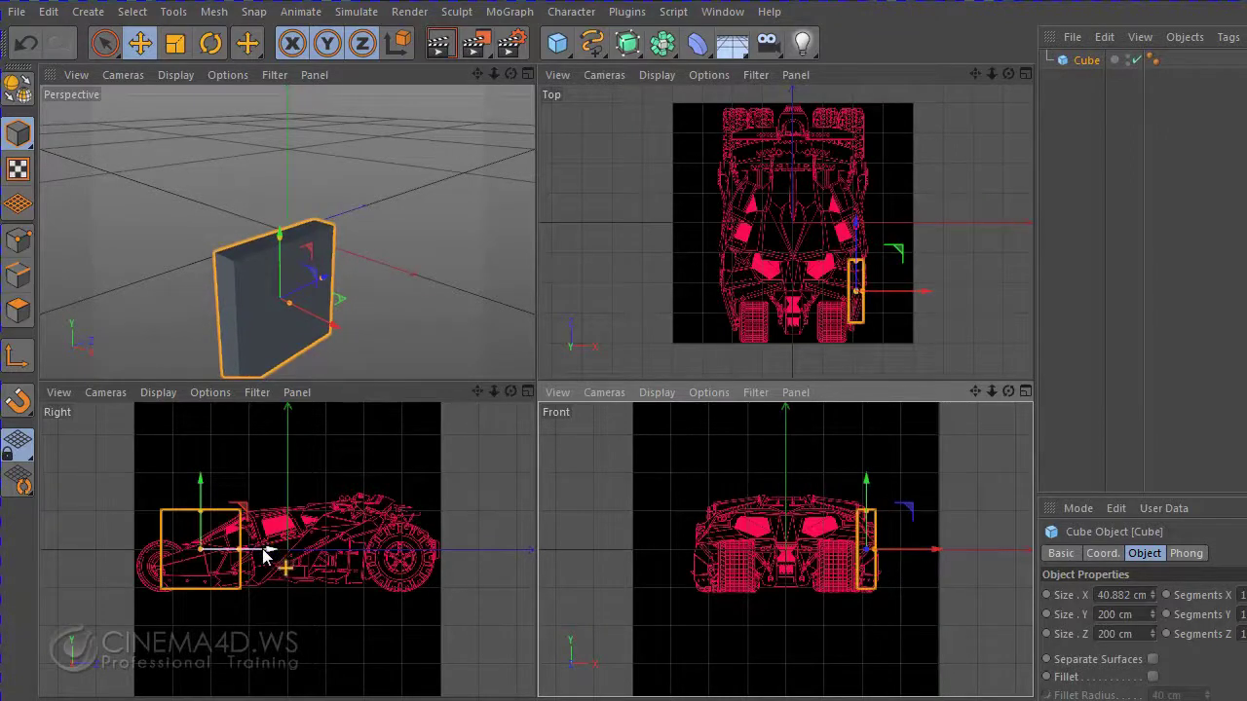
mouse_move(270, 553)
mouse_down()
mouse_move(245, 556)
mouse_move(259, 556)
mouse_up()
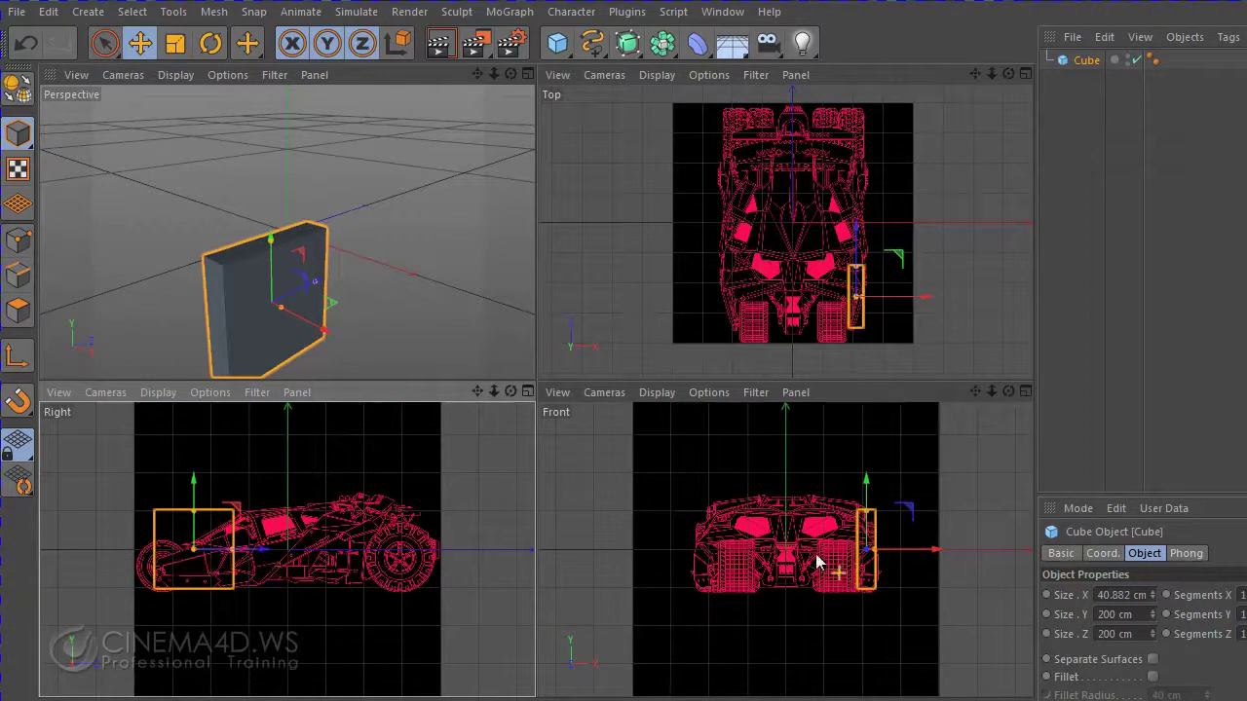
mouse_move(865, 504)
mouse_down()
mouse_move(936, 550)
mouse_move(926, 555)
mouse_up()
drag(477, 76, 483, 98)
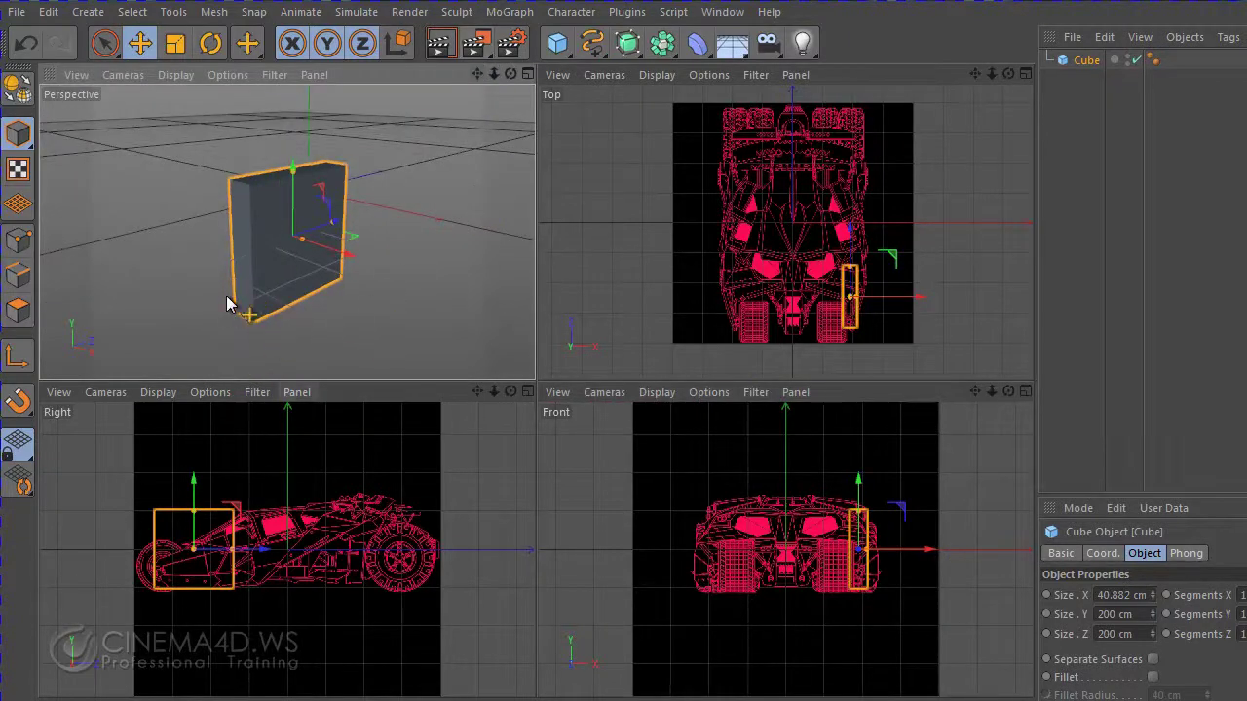
middle_click(230, 298)
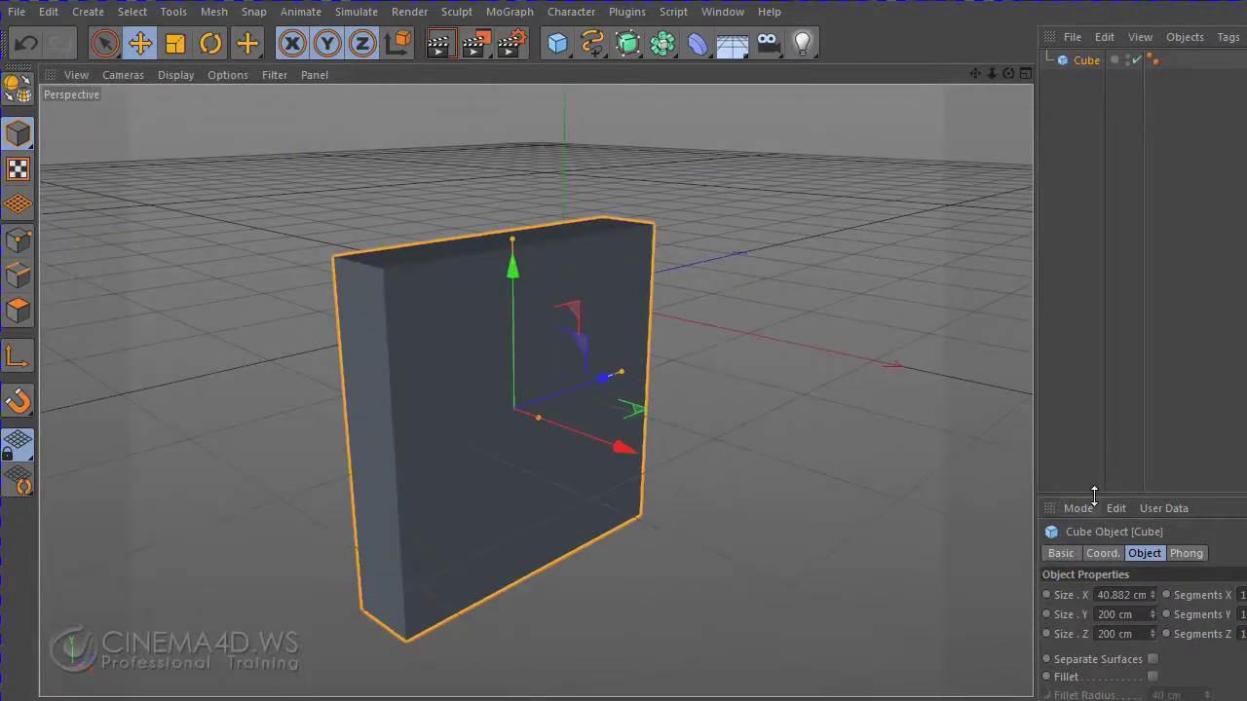
- Widen the side panels, enable Fillet on the cube, and show shading with wireframe lines
drag(1094, 495, 1086, 292)
drag(1039, 251, 844, 256)
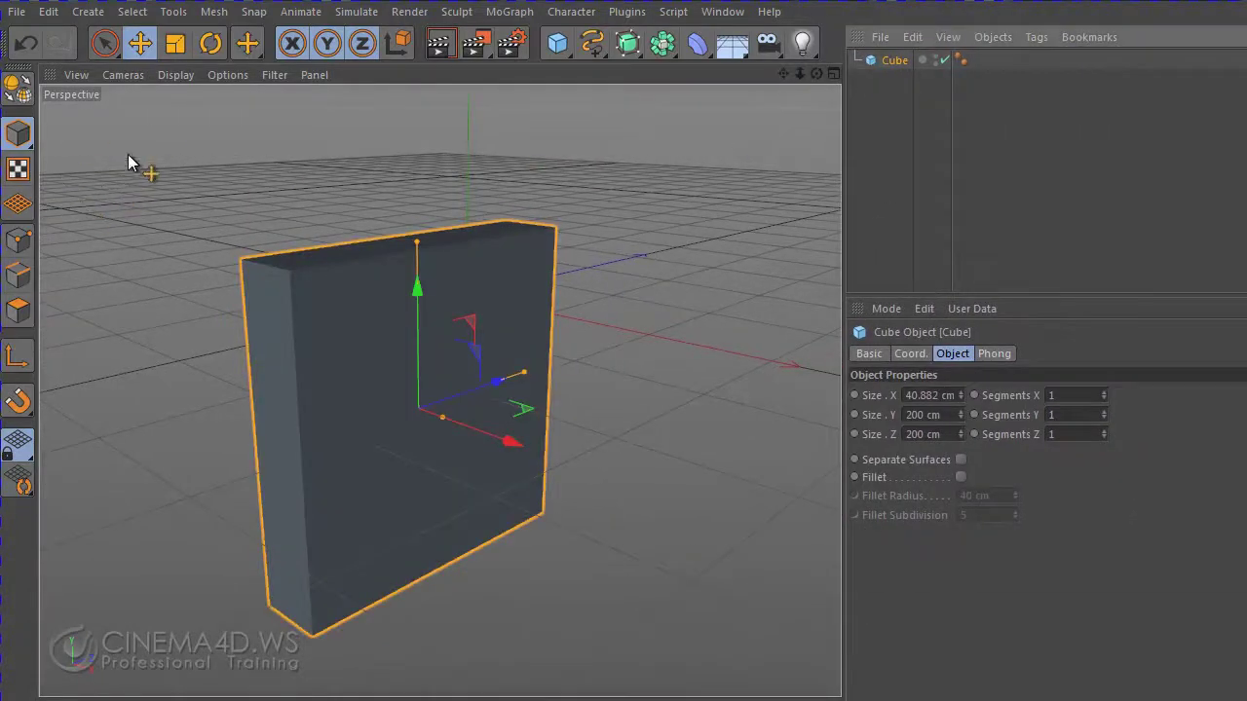
click(105, 42)
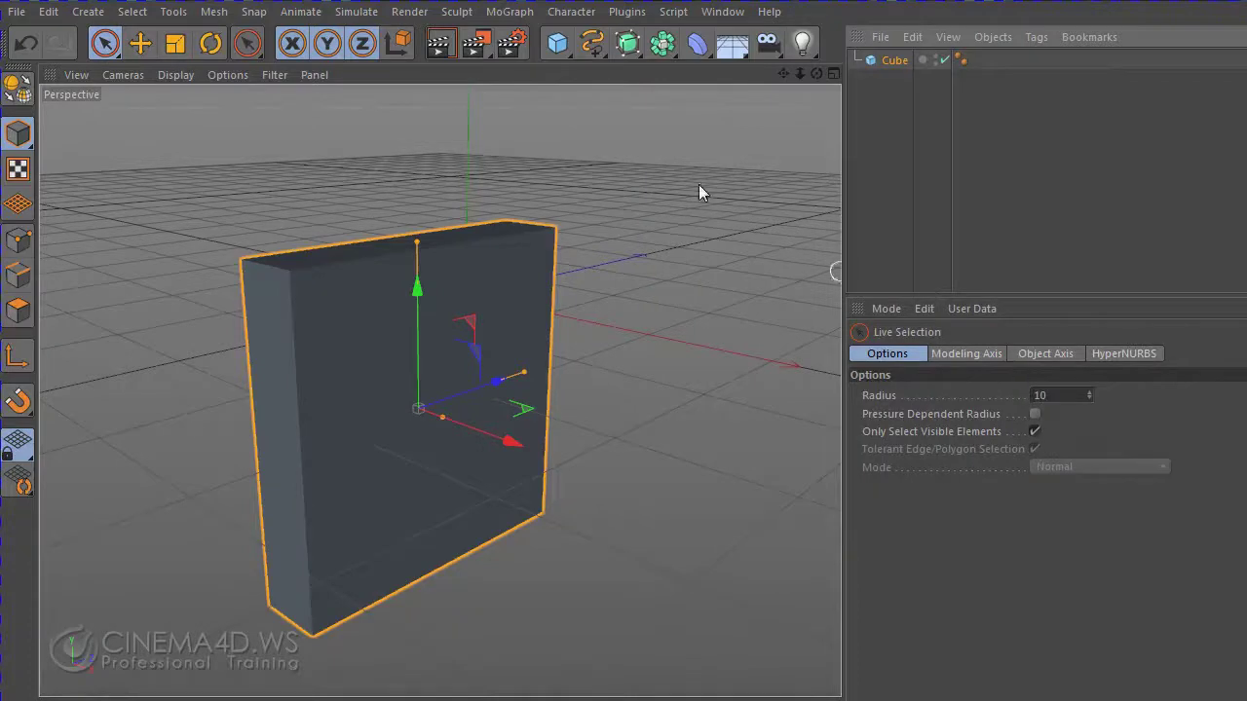
click(888, 59)
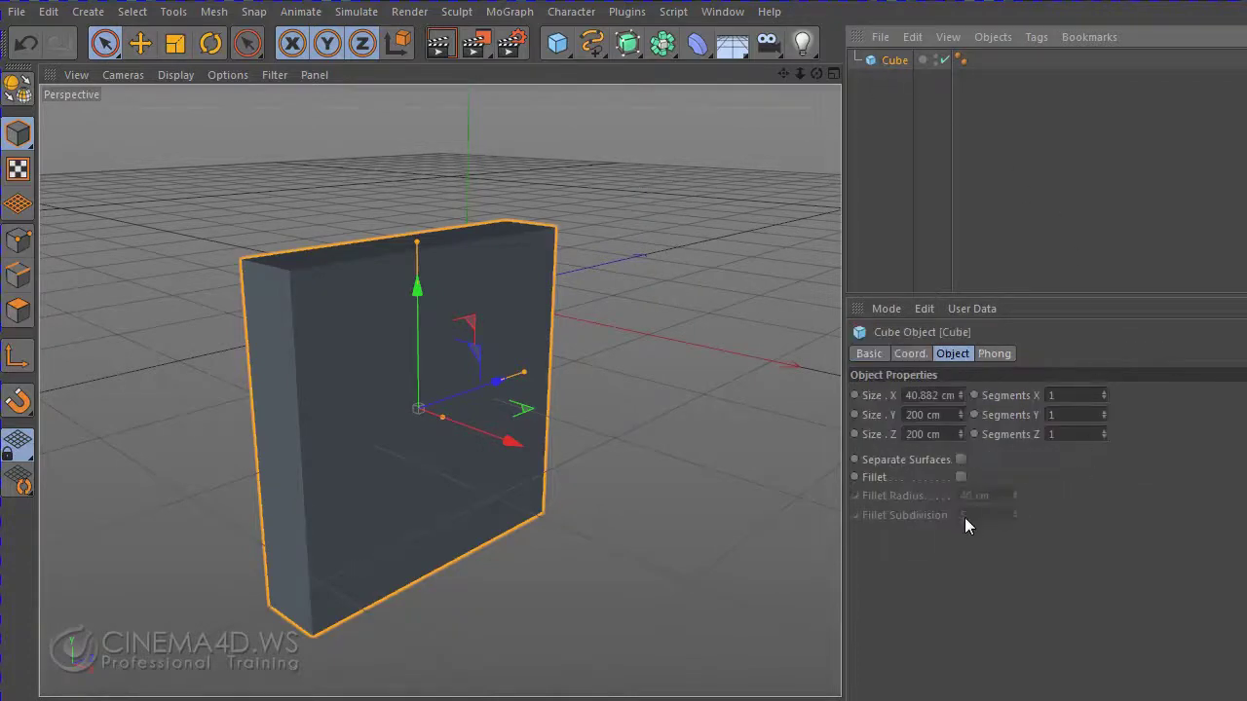
click(962, 477)
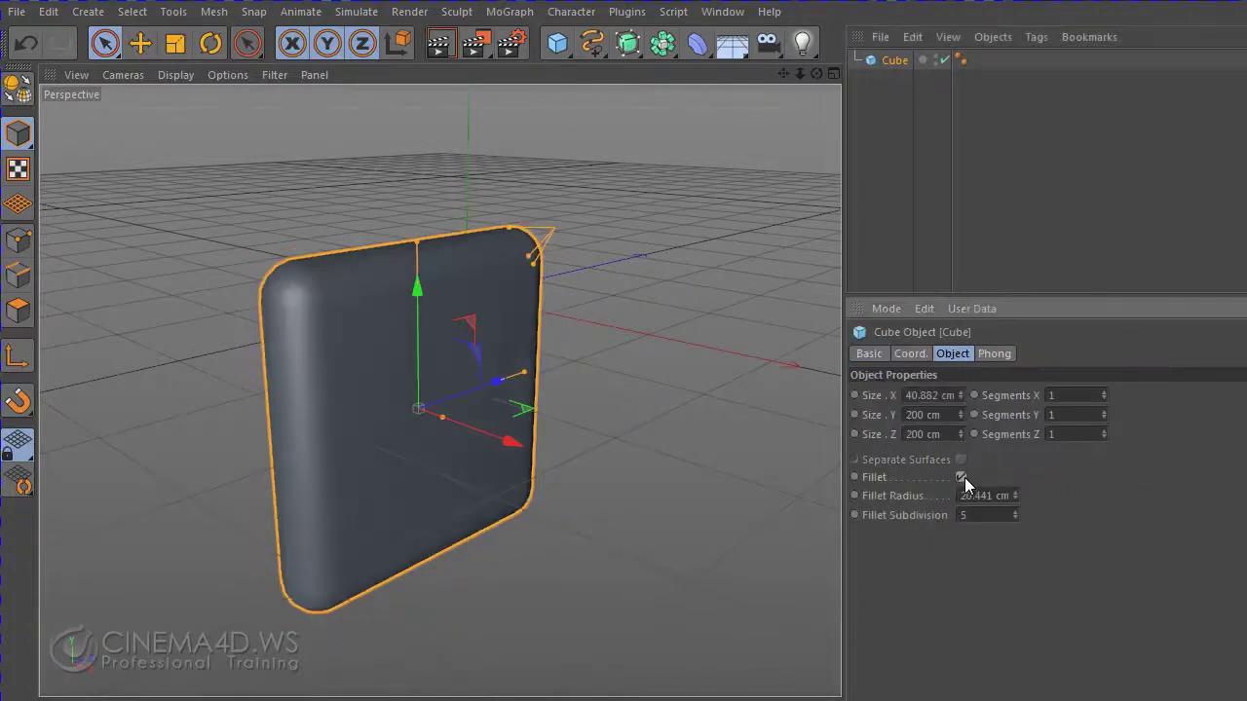
click(162, 75)
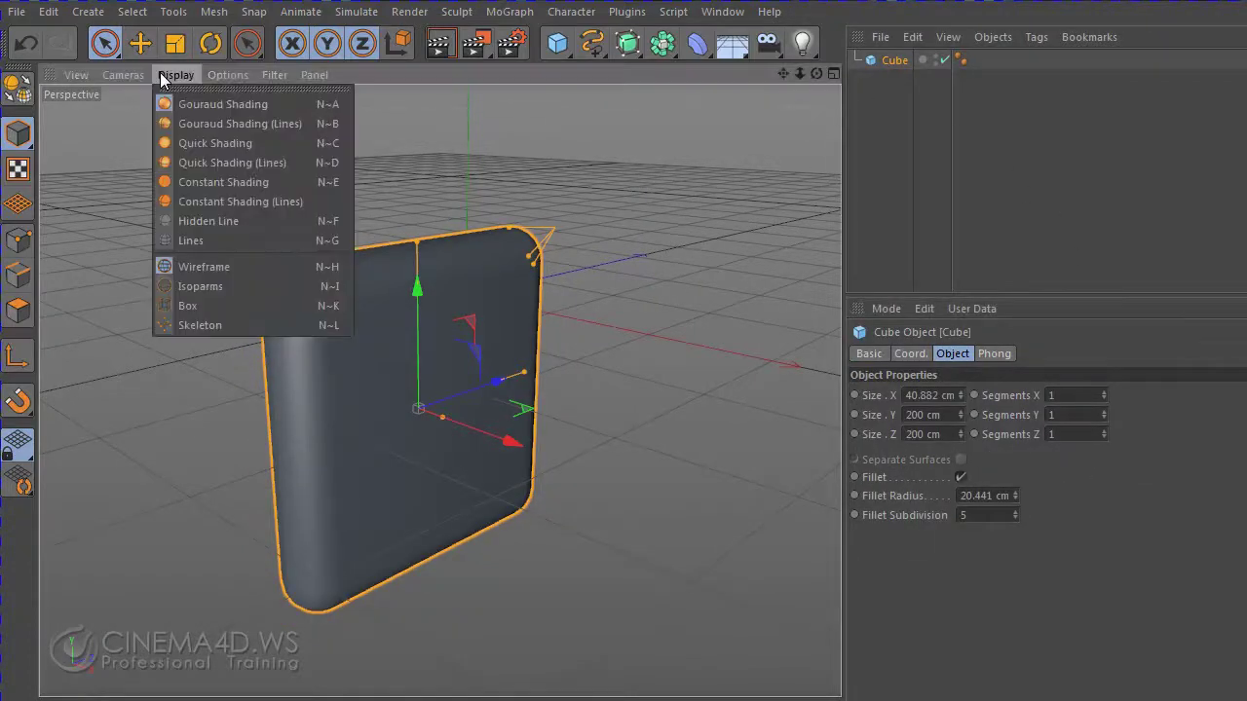
click(193, 122)
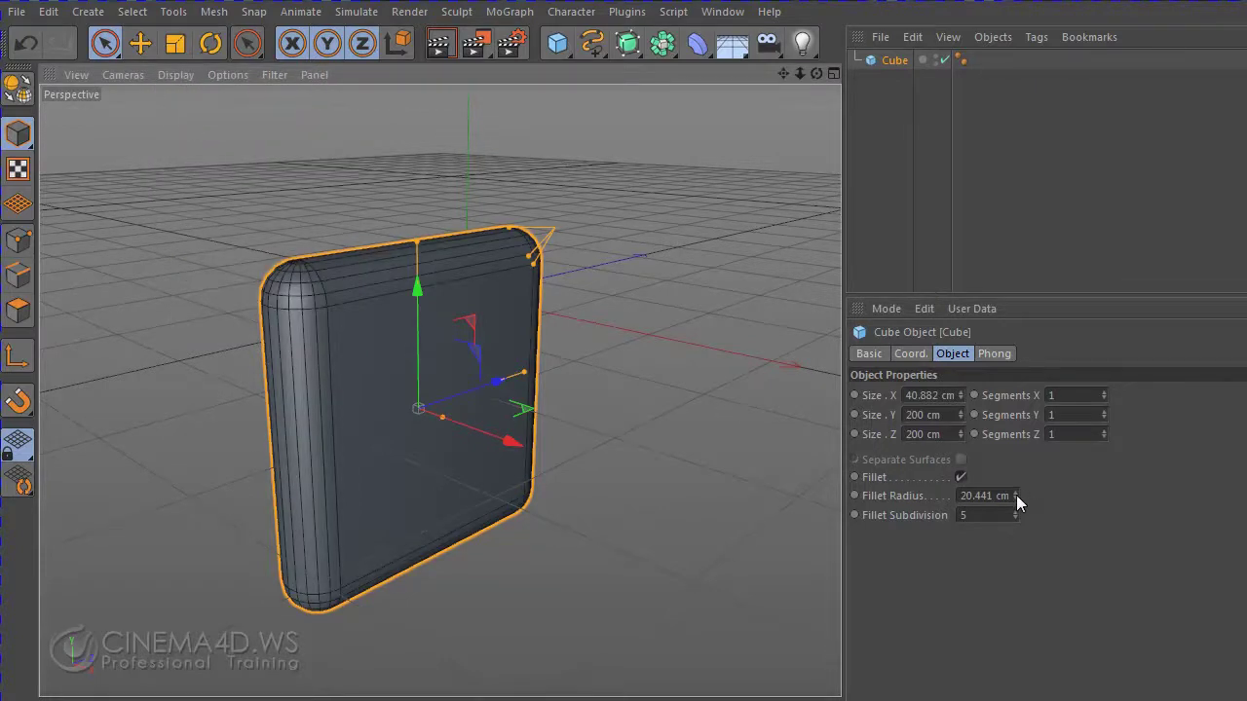
- Set the cube's fillet subdivision to 3 and bring the fillet radius down to 3 cm
drag(1016, 495, 1019, 510)
click(974, 516)
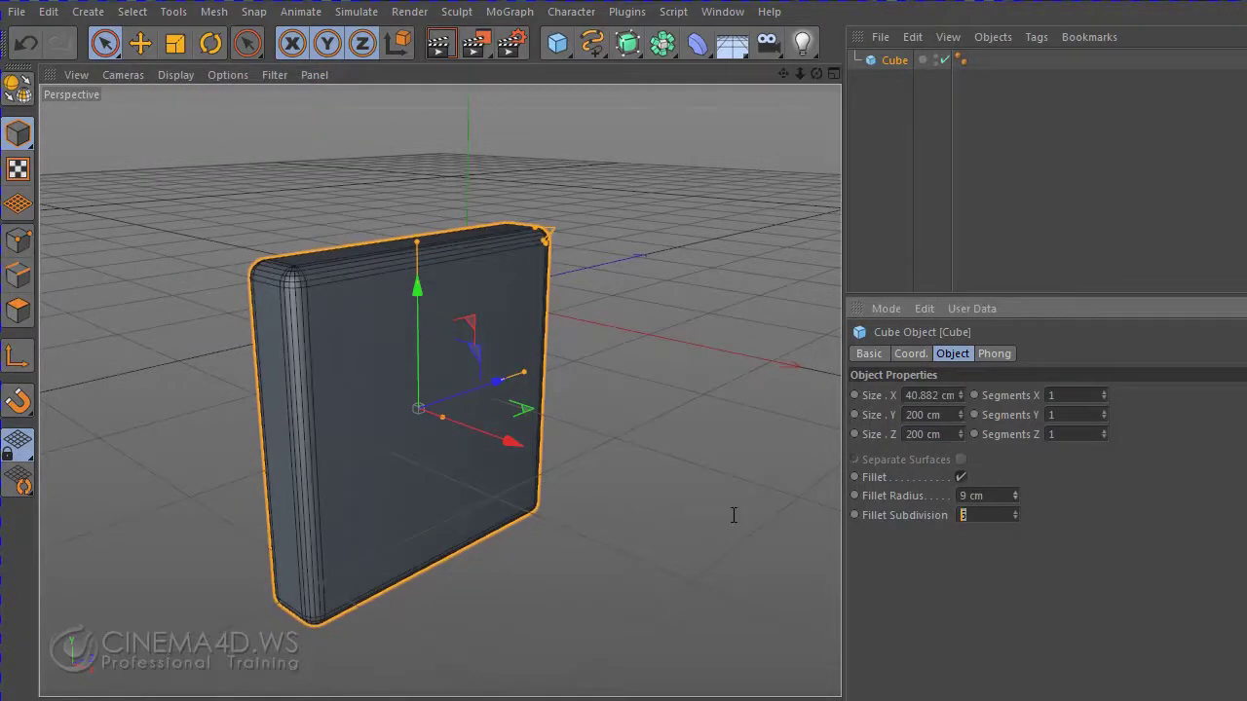
text(3)
key(Return)
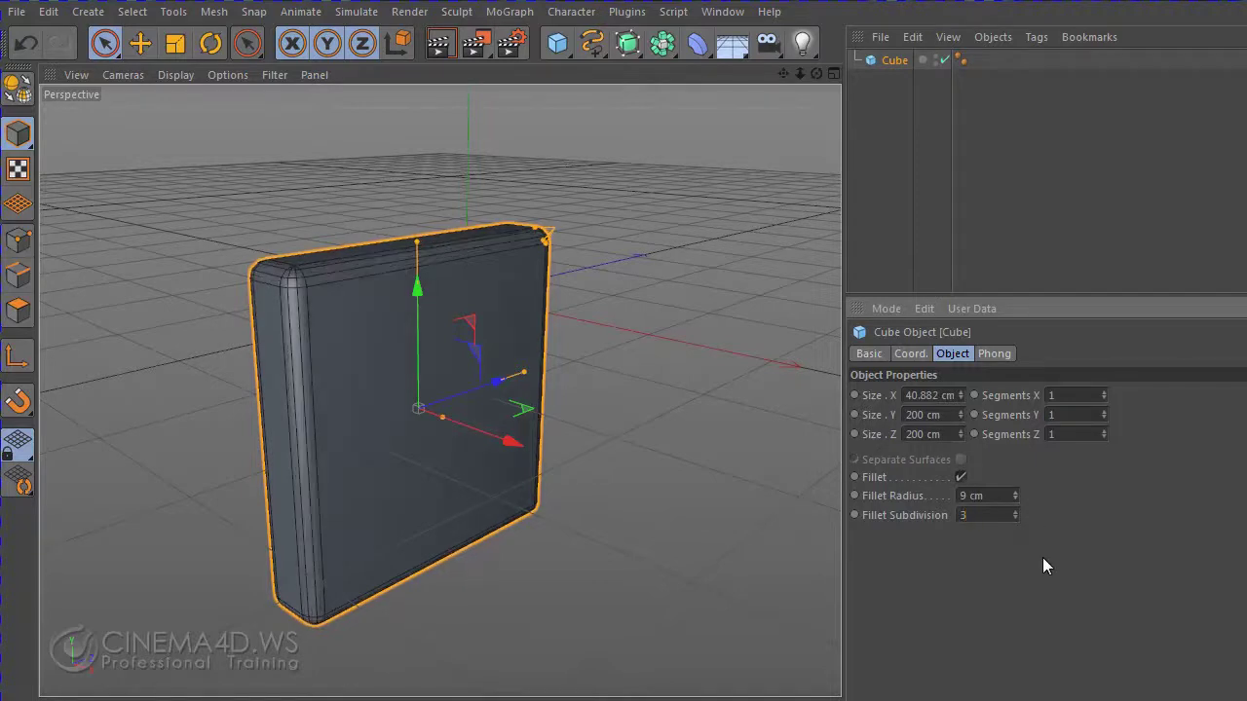
drag(1015, 495, 1015, 501)
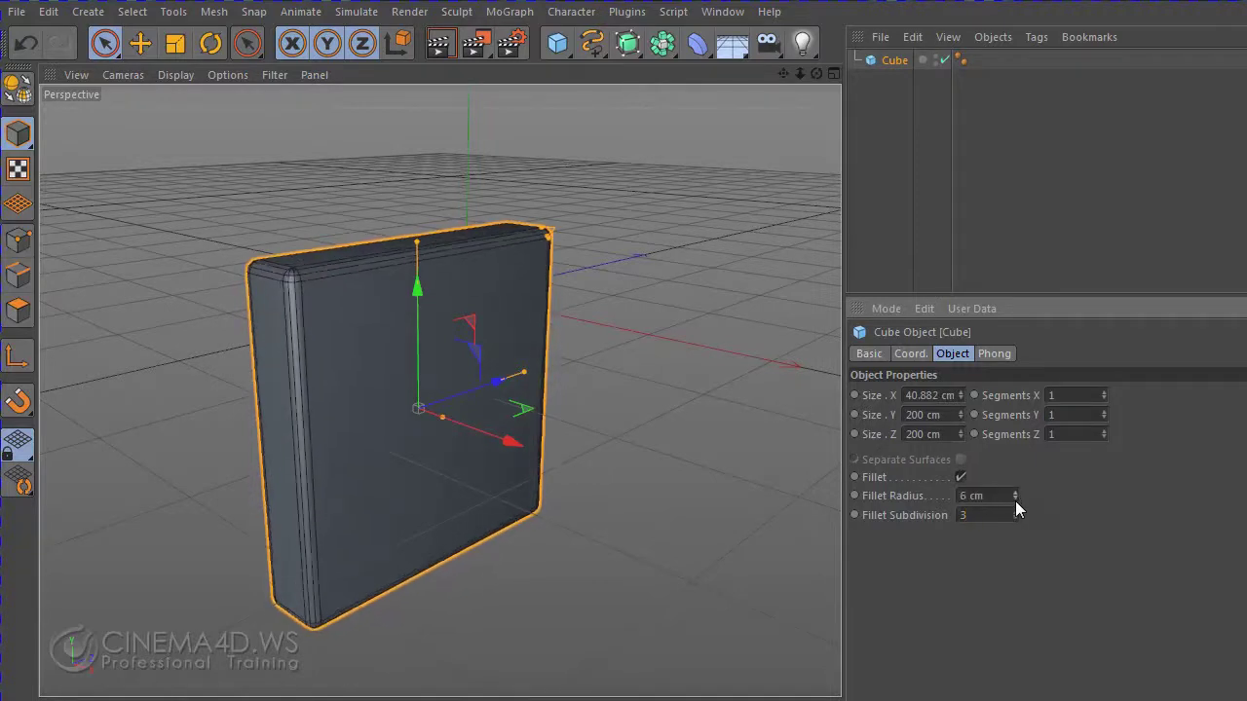
click(1015, 502)
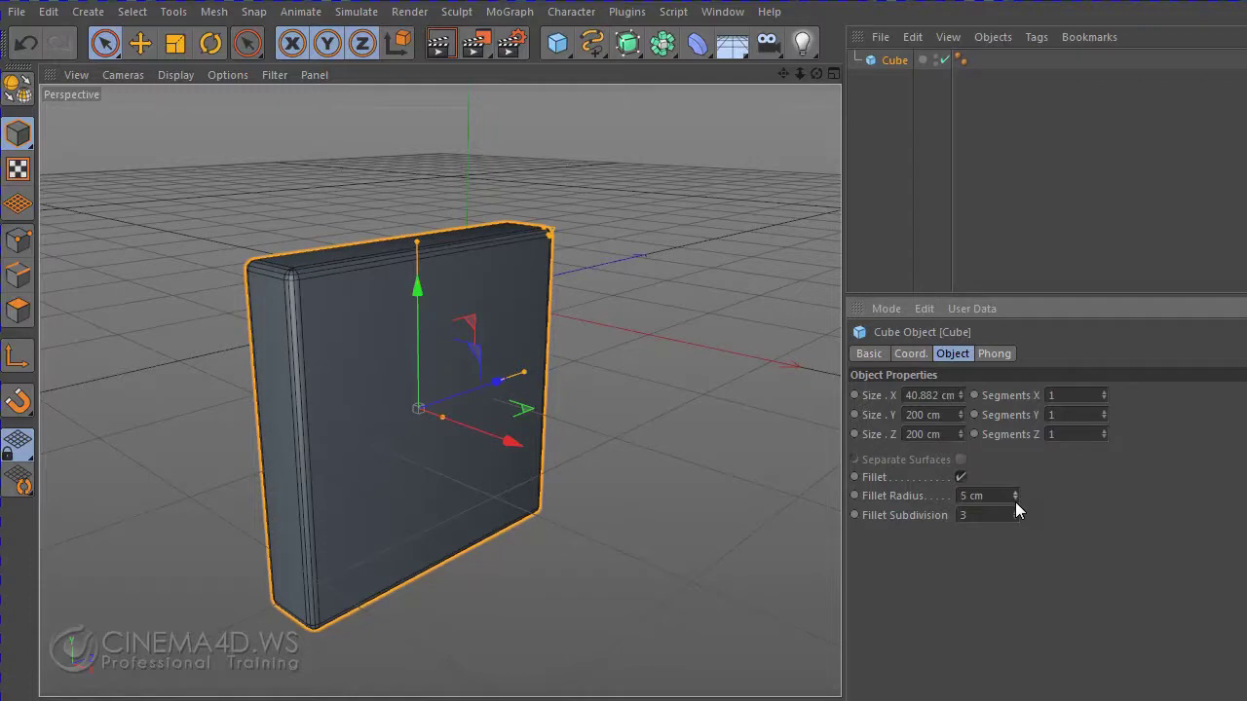
click(679, 454)
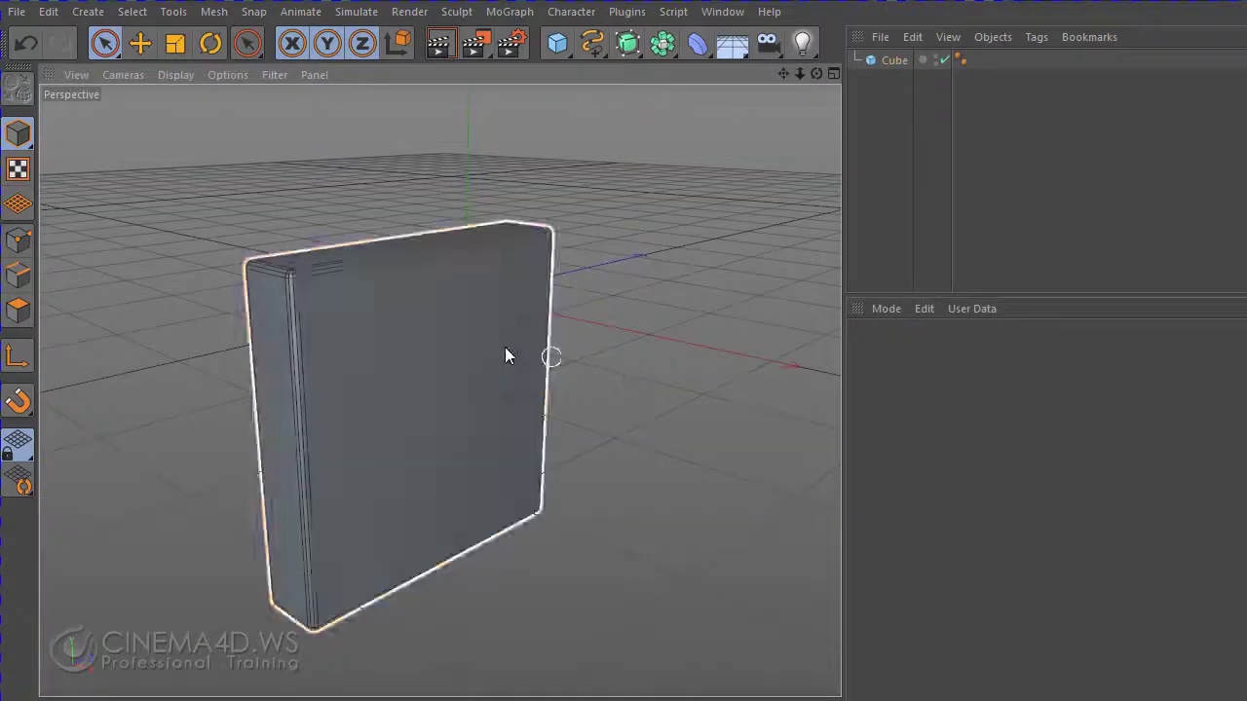
click(505, 347)
click(1016, 500)
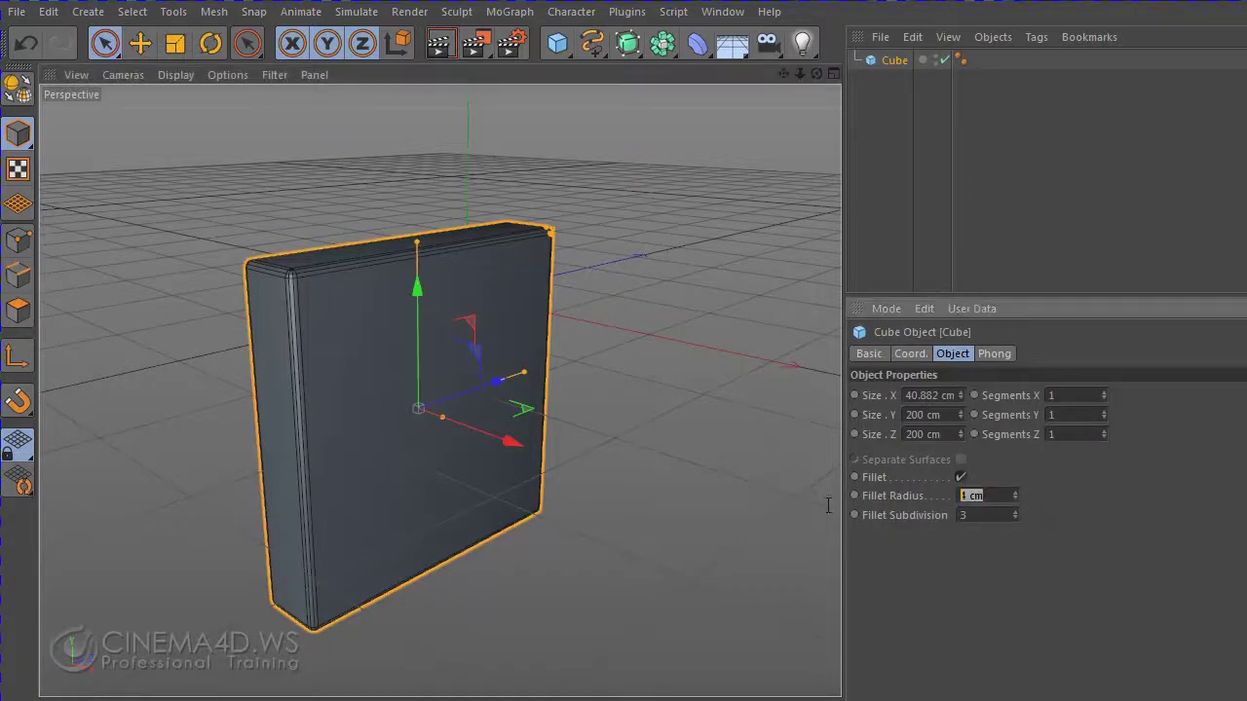
- Narrow the cube's X size to about 24.9 cm
click(602, 351)
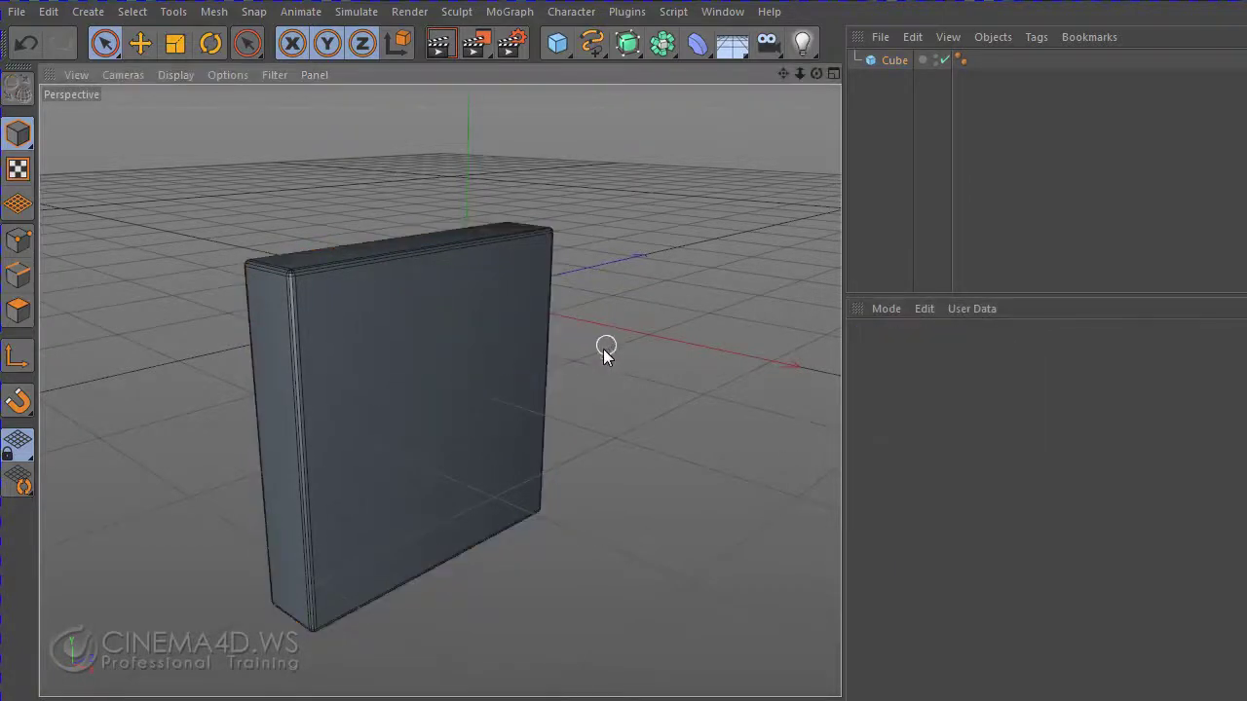
click(469, 360)
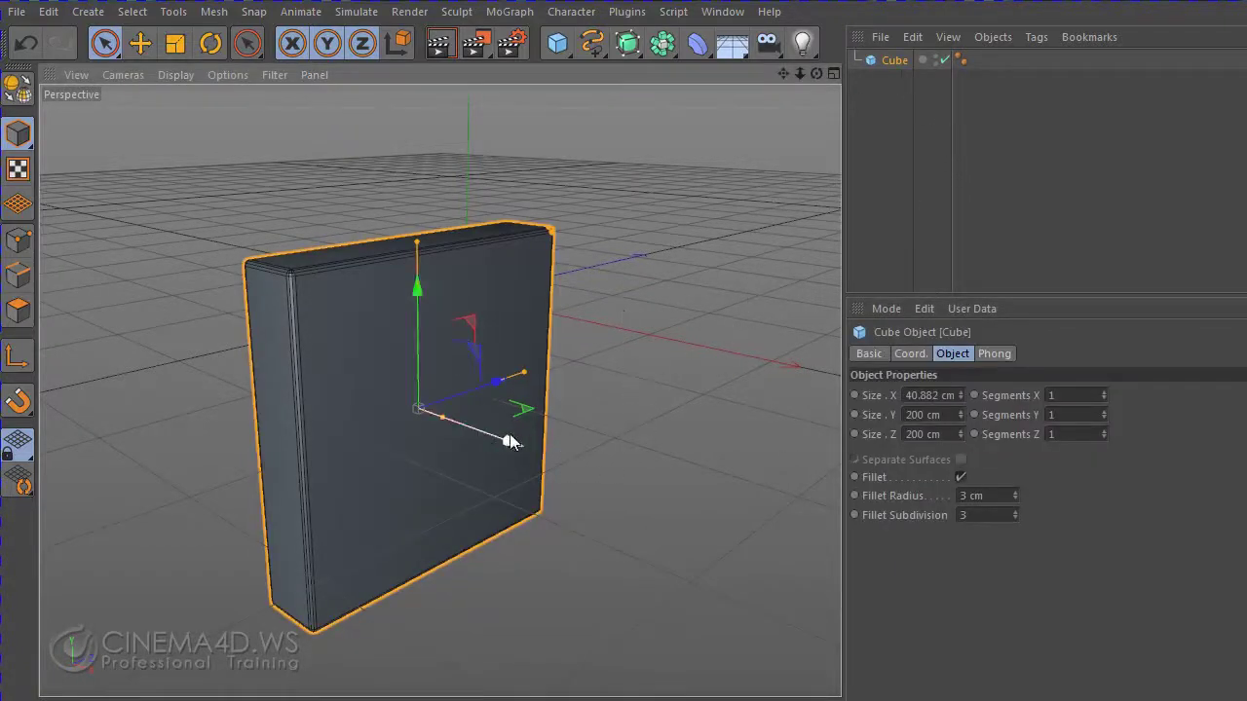
drag(456, 417, 431, 418)
- Maximize the Right view and stretch it across the full window width
middle_click(616, 504)
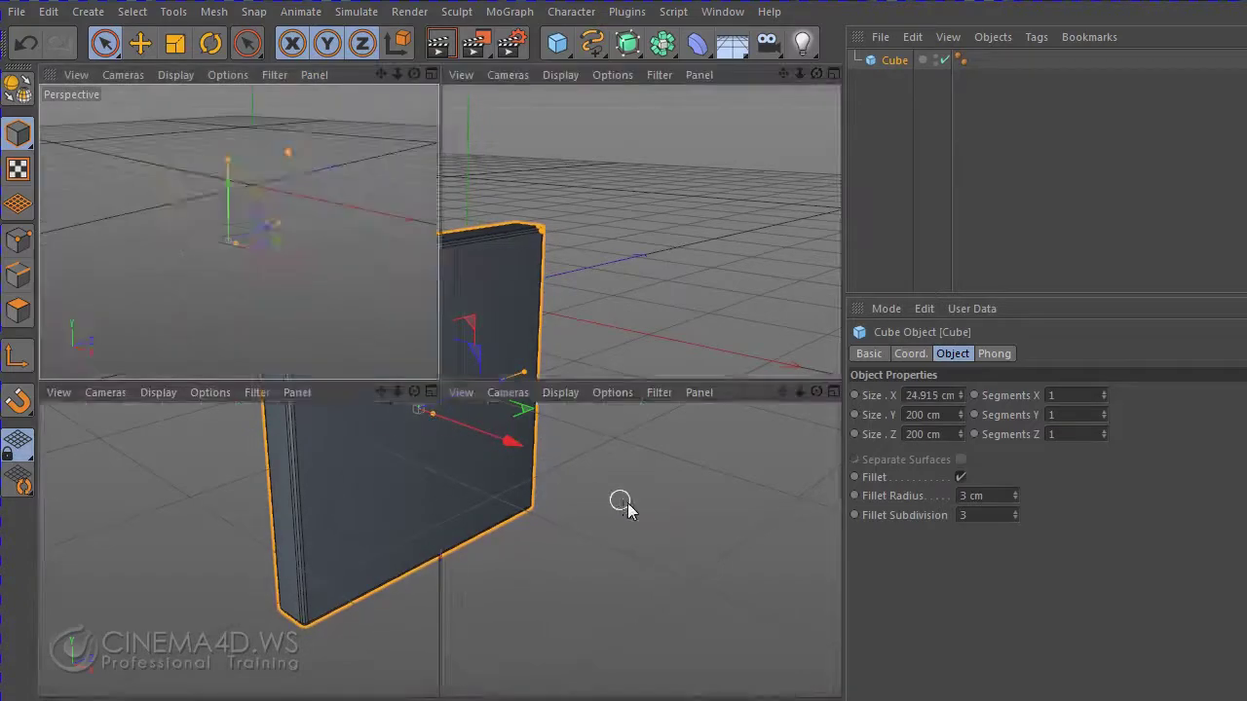
middle_click(317, 531)
scroll(560, 438, up, 2)
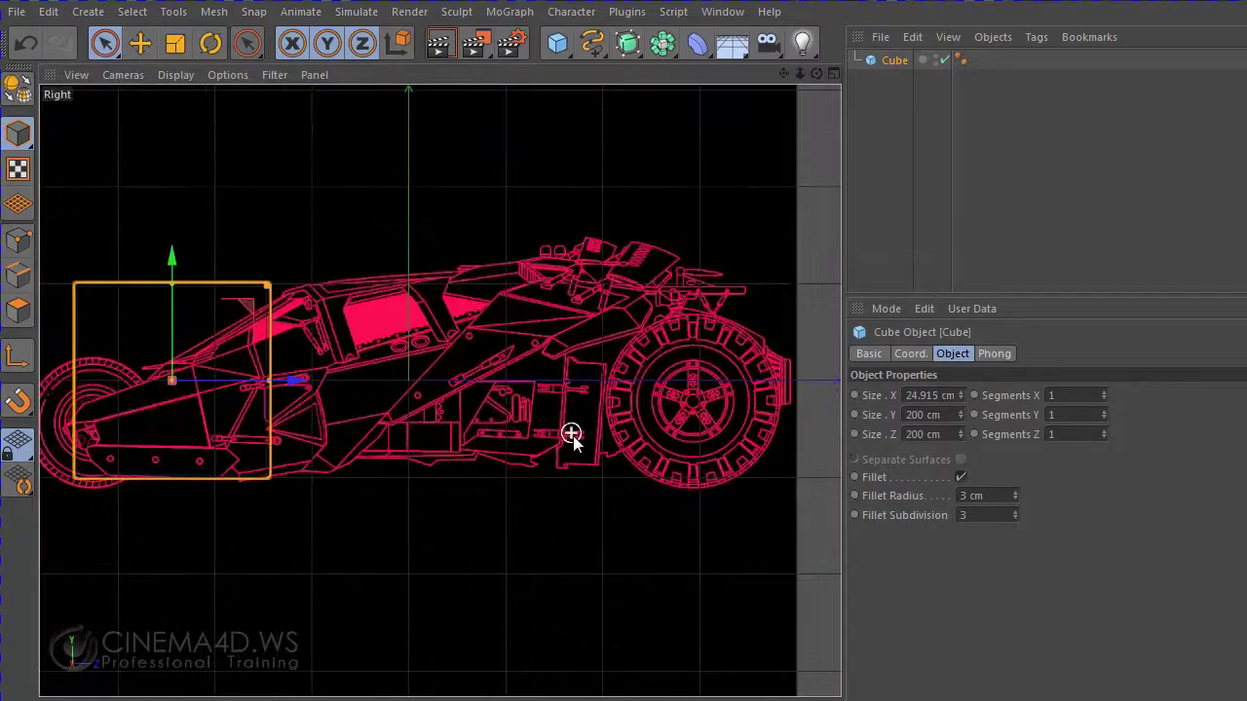
drag(844, 423, 1242, 422)
scroll(509, 409, up, 2)
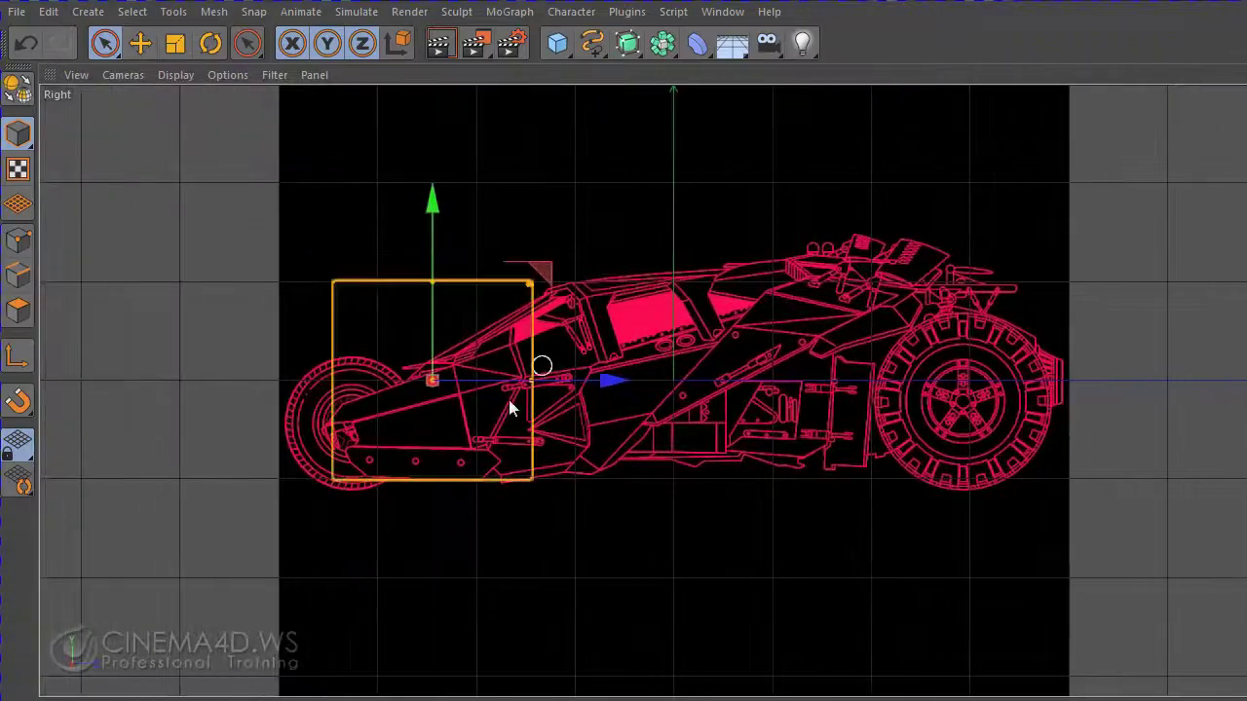
scroll(502, 438, up, 2)
scroll(496, 464, up, 2)
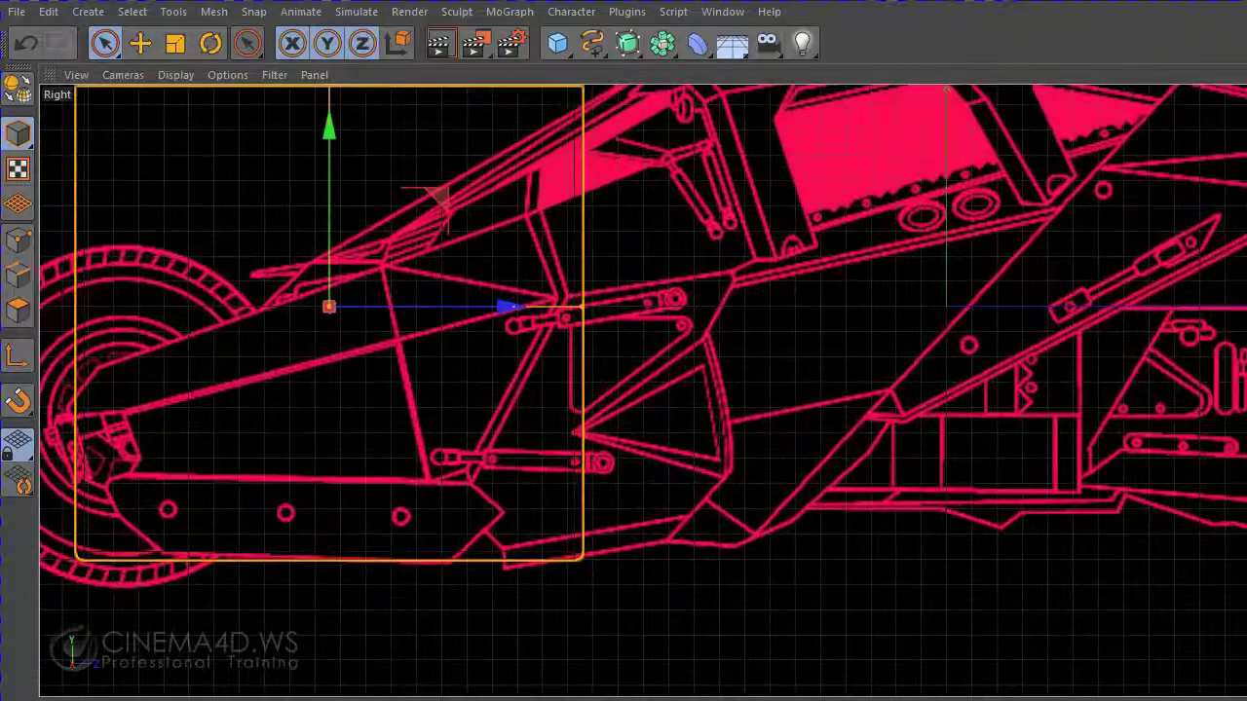
- Frame the Right view on the car blueprint's front end and open its display settings
alt+middle_drag(596, 389, 704, 390)
scroll(796, 412, up, 1)
scroll(750, 405, down, 2)
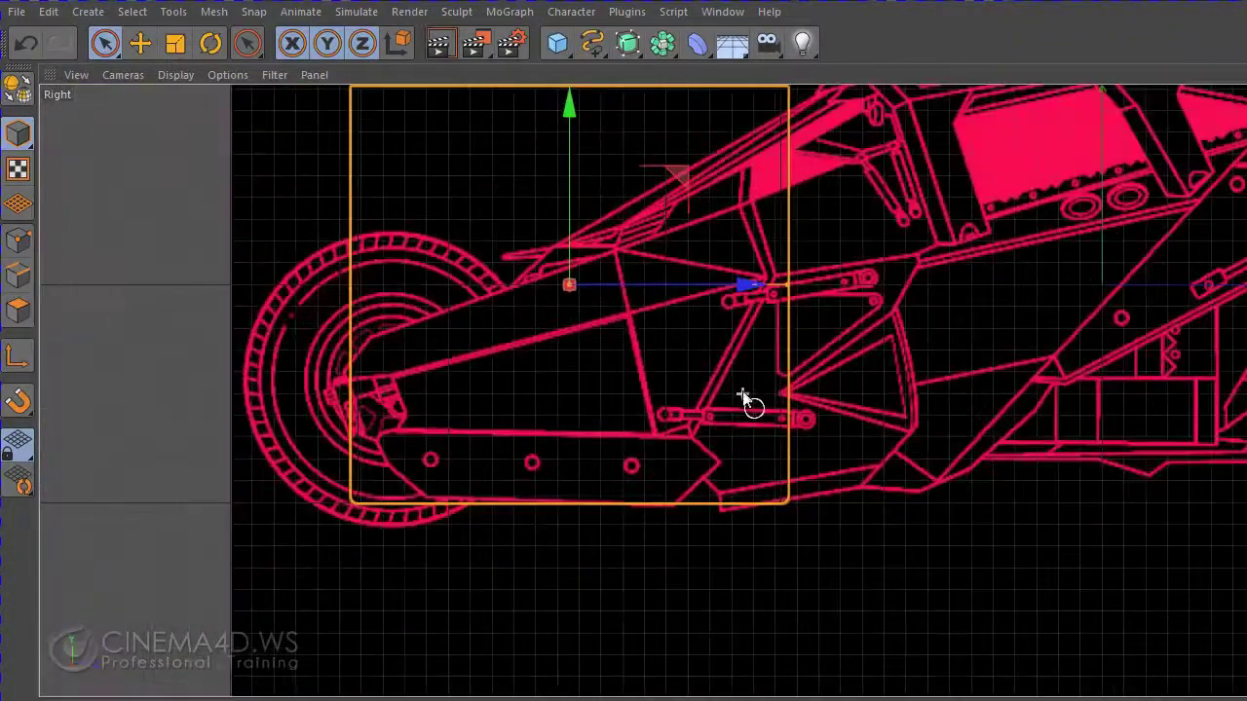
scroll(701, 380, down, 2)
scroll(661, 370, up, 4)
scroll(664, 380, down, 1)
scroll(666, 394, down, 5)
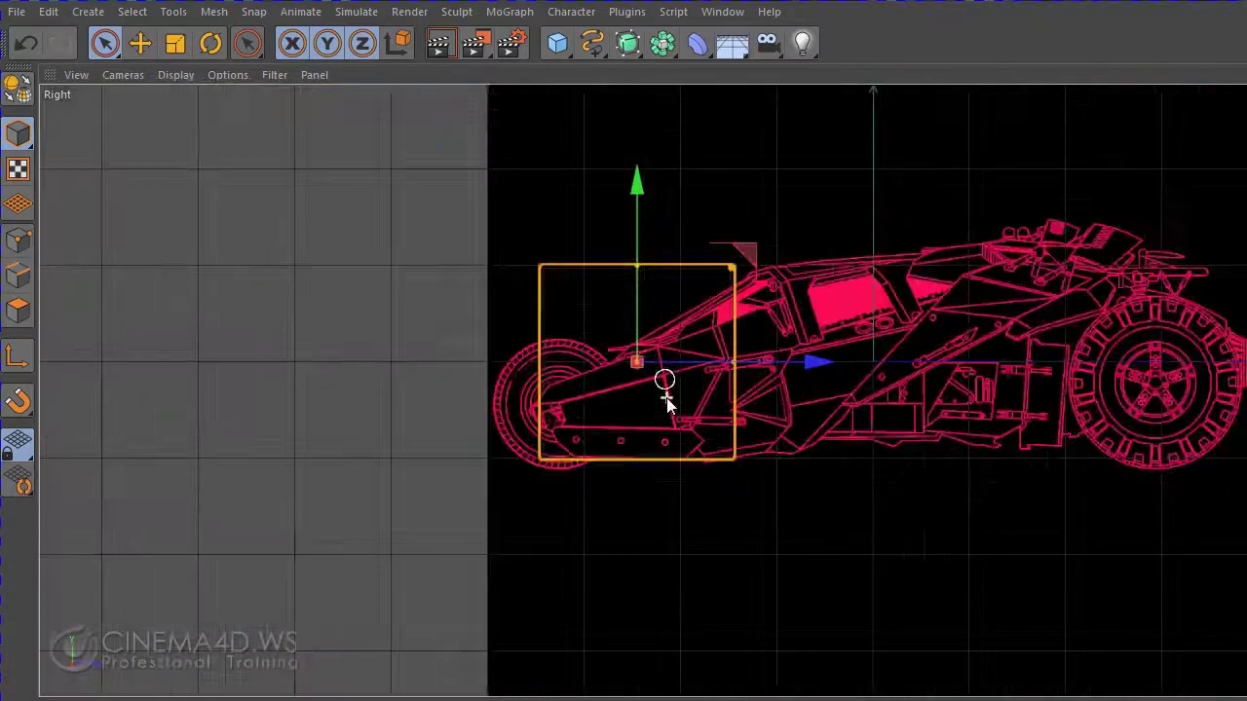
scroll(667, 401, down, 3)
scroll(666, 399, up, 5)
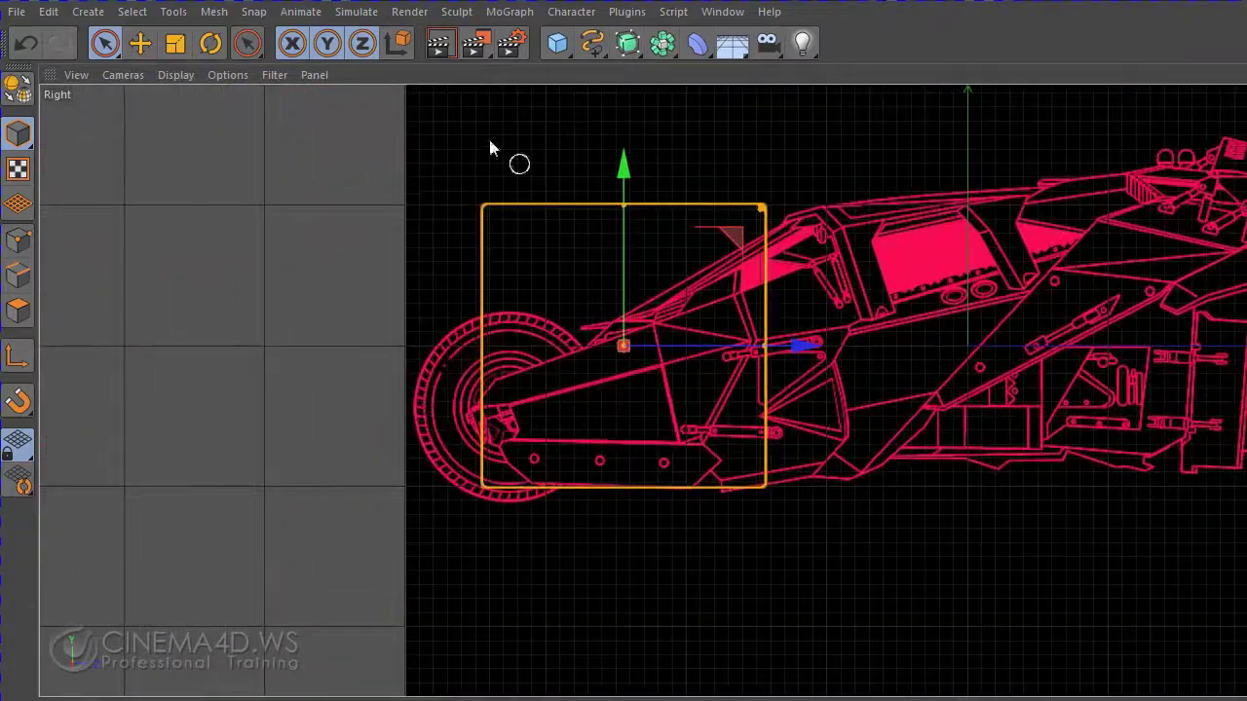
click(111, 75)
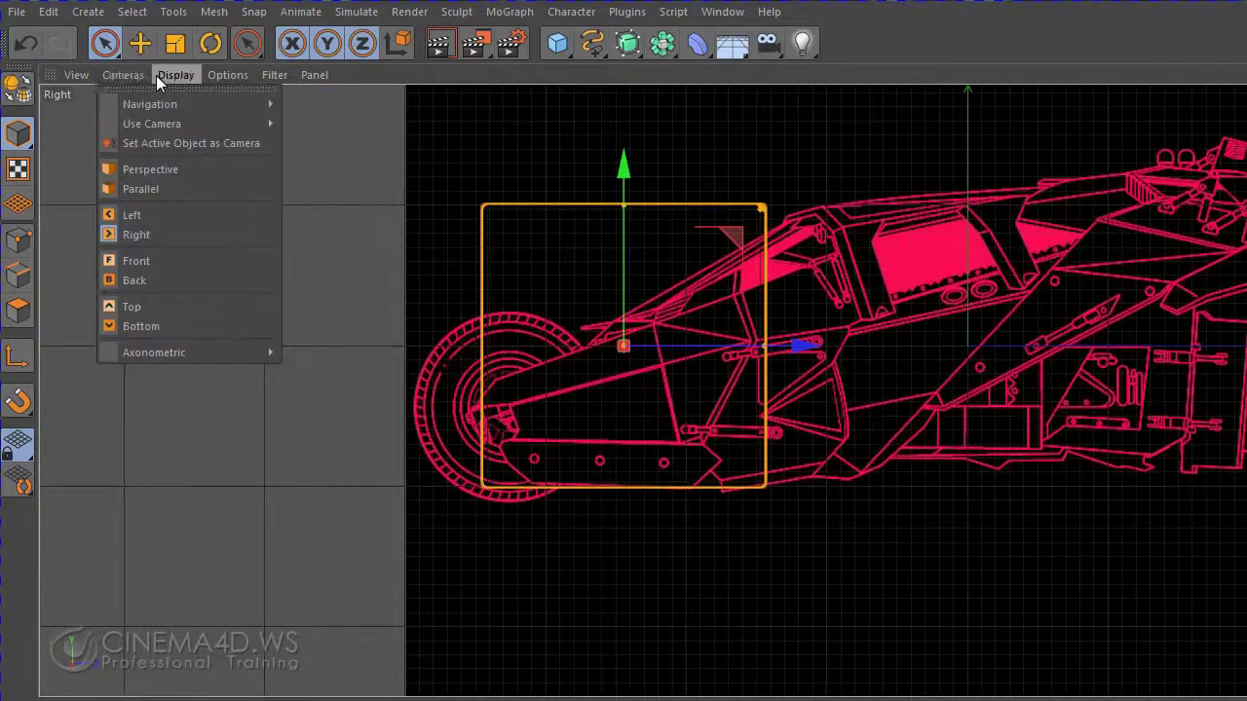
mouse_move(175, 75)
click(241, 443)
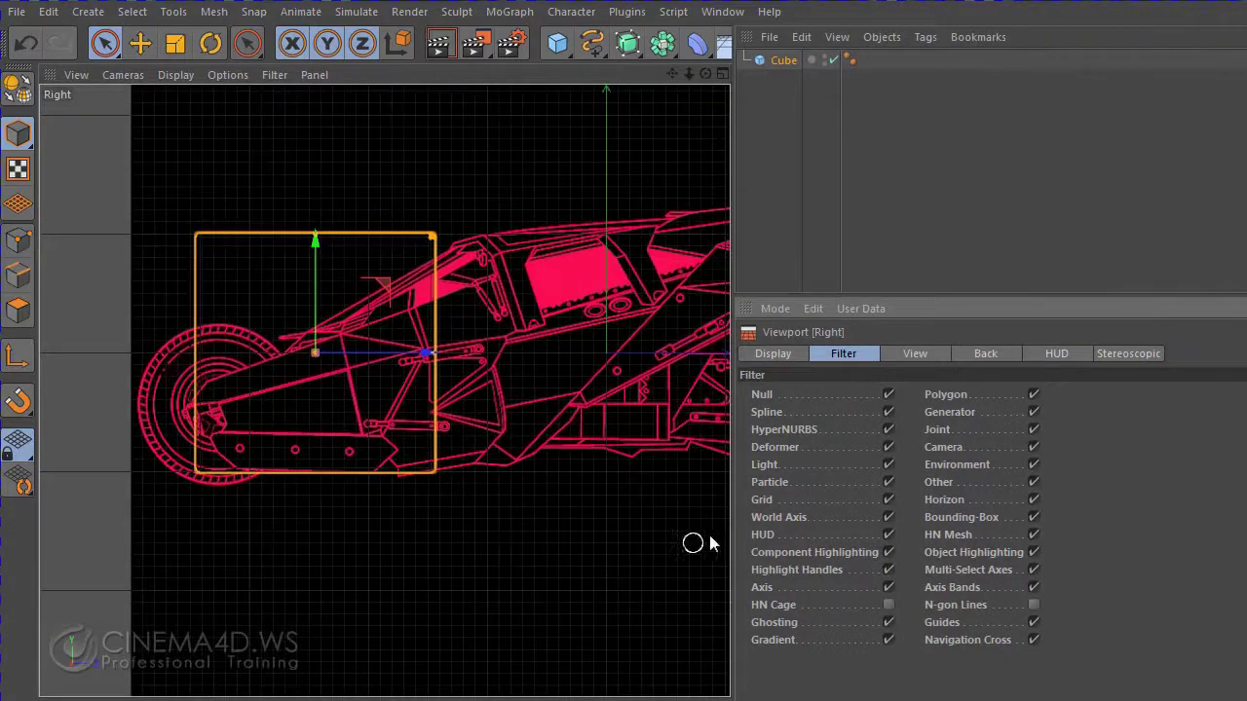
- Uncheck Grid in the Right view's filter settings and widen the view across most of the window
click(889, 500)
click(888, 500)
click(887, 498)
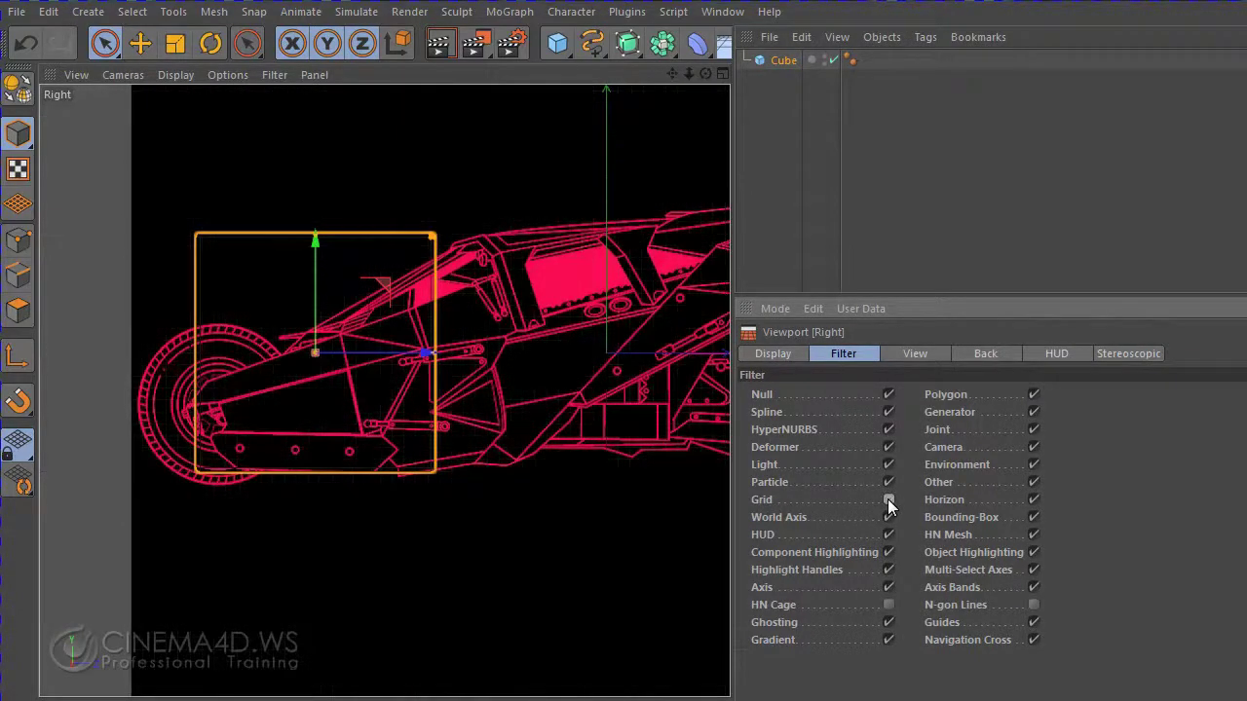
drag(735, 450, 1225, 450)
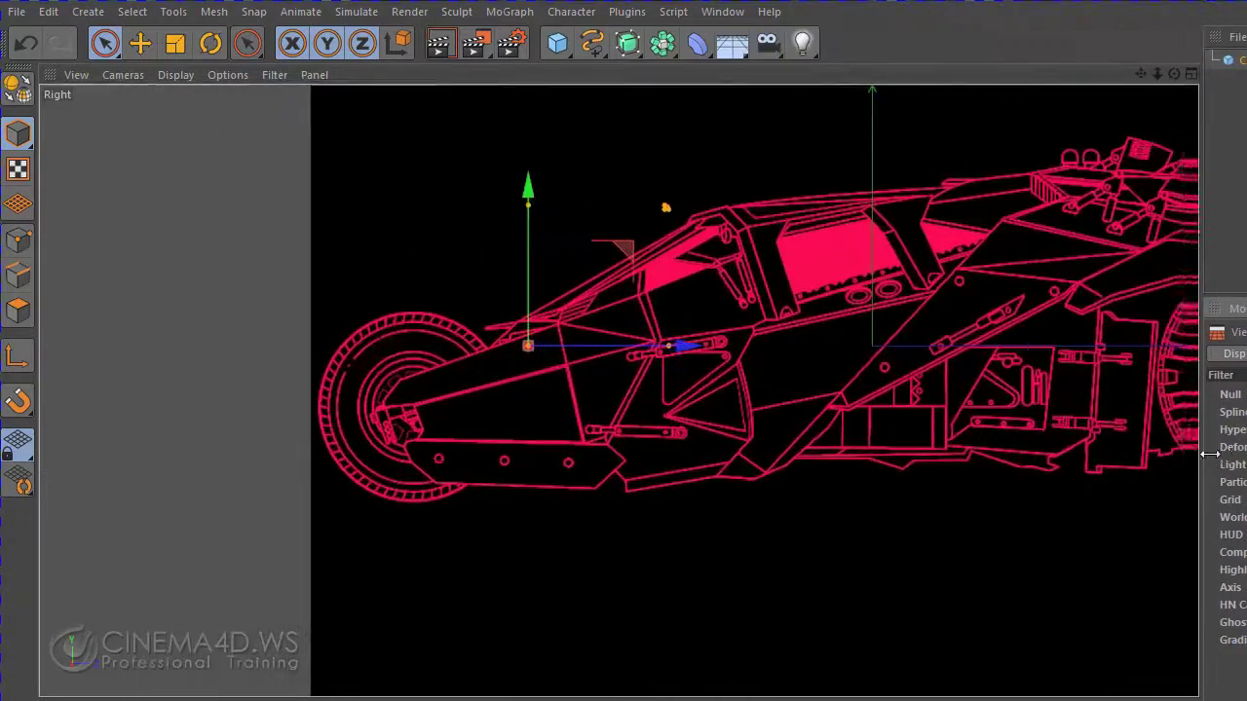
drag(1224, 102, 1195, 102)
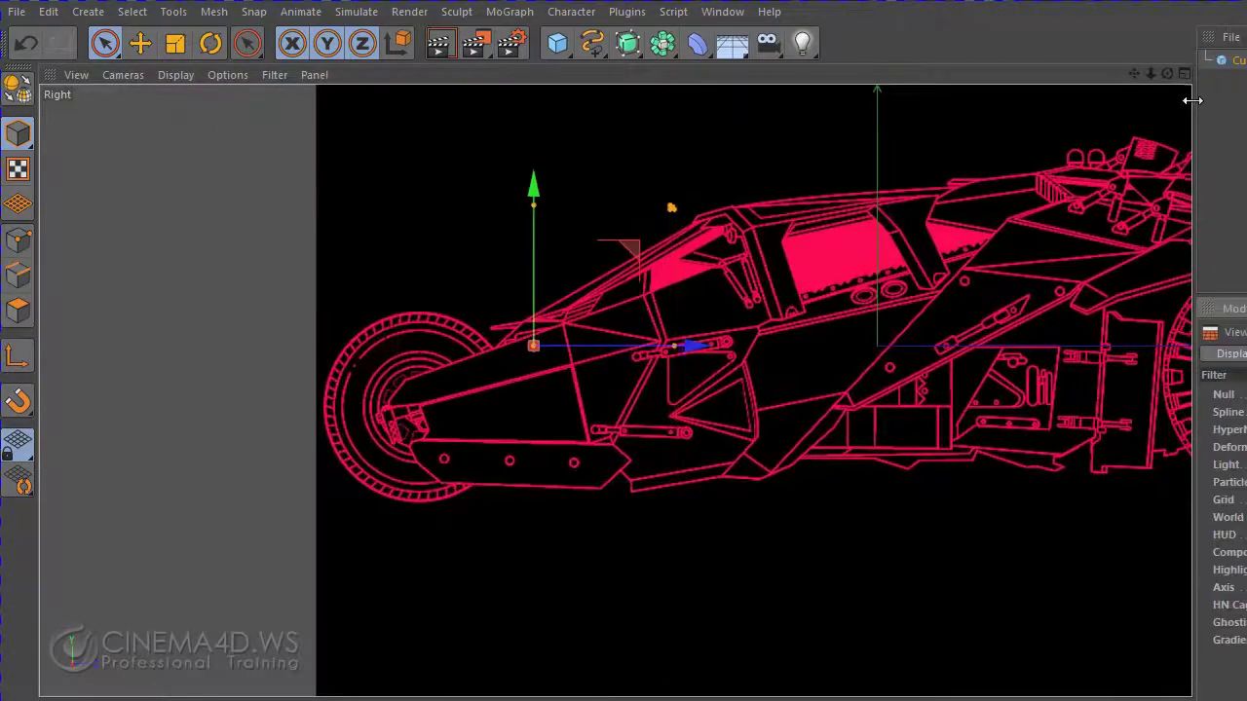
scroll(625, 453, up, 2)
- Reduce the cube's height and lower it over the front plate in the Right view
scroll(625, 453, up, 2)
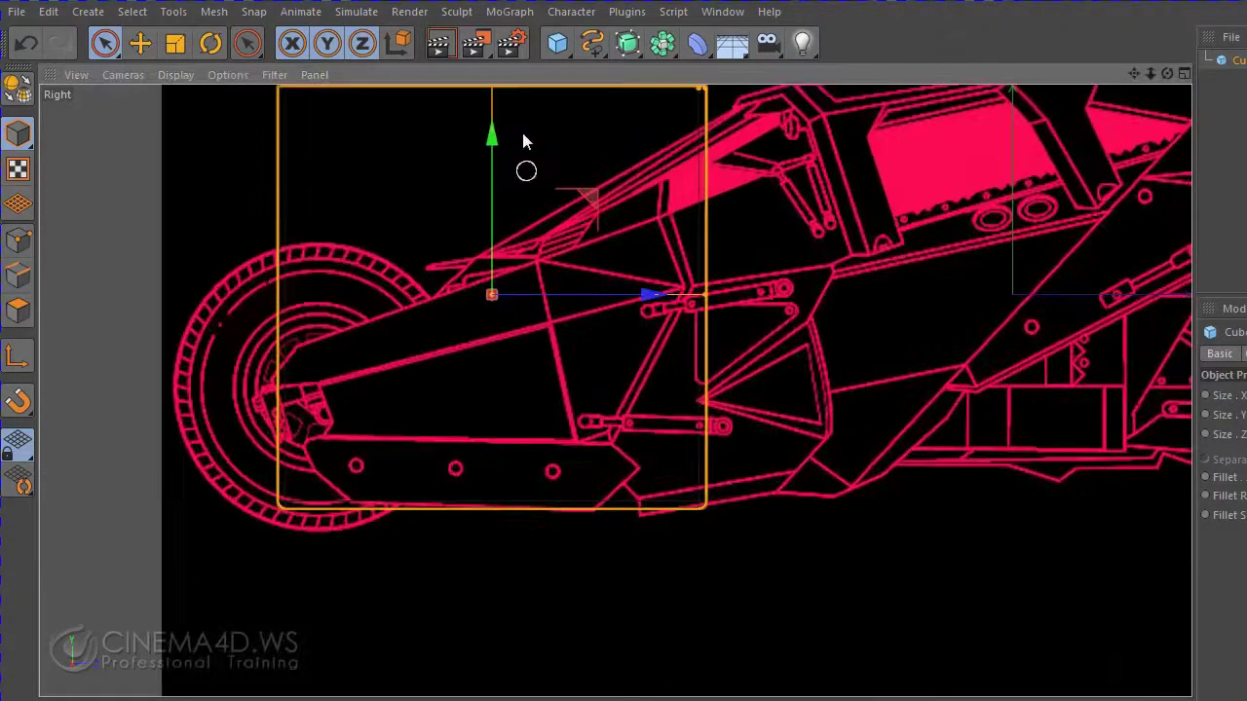
scroll(517, 168, down, 1)
mouse_move(495, 106)
mouse_down()
mouse_move(490, 187)
mouse_move(490, 169)
mouse_up()
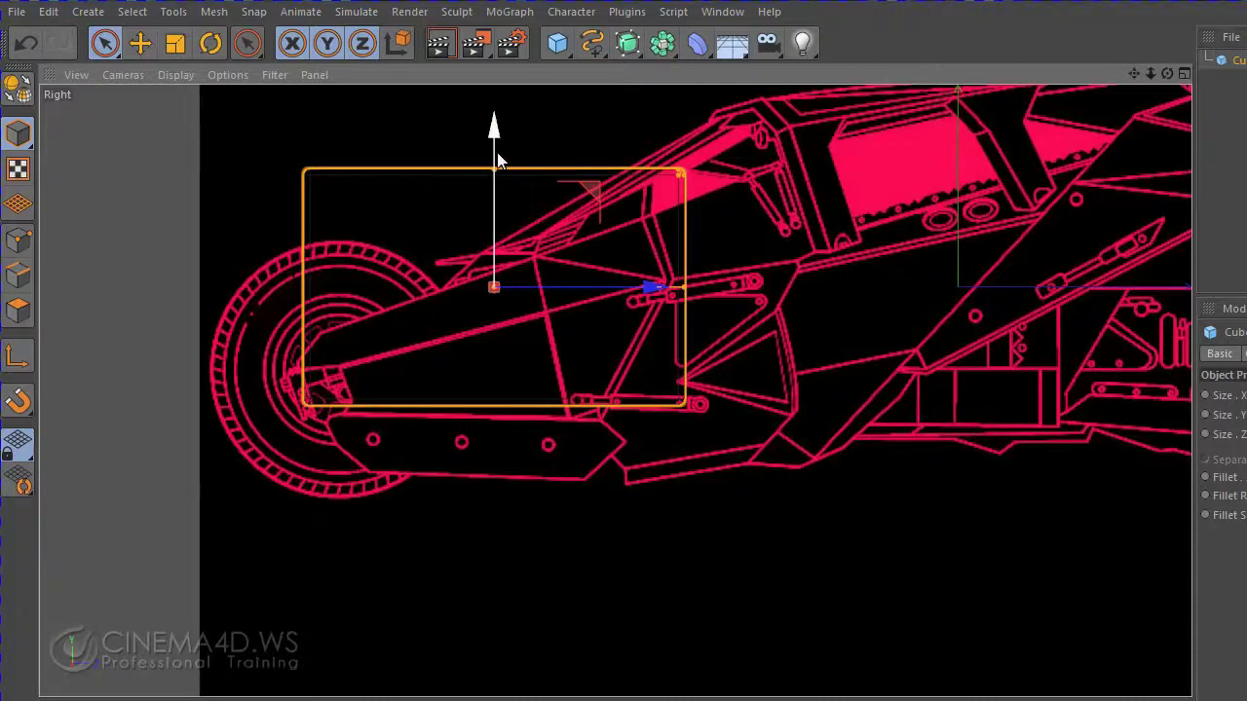
mouse_move(497, 153)
mouse_down()
mouse_move(493, 186)
mouse_move(494, 172)
mouse_up()
scroll(563, 349, up, 2)
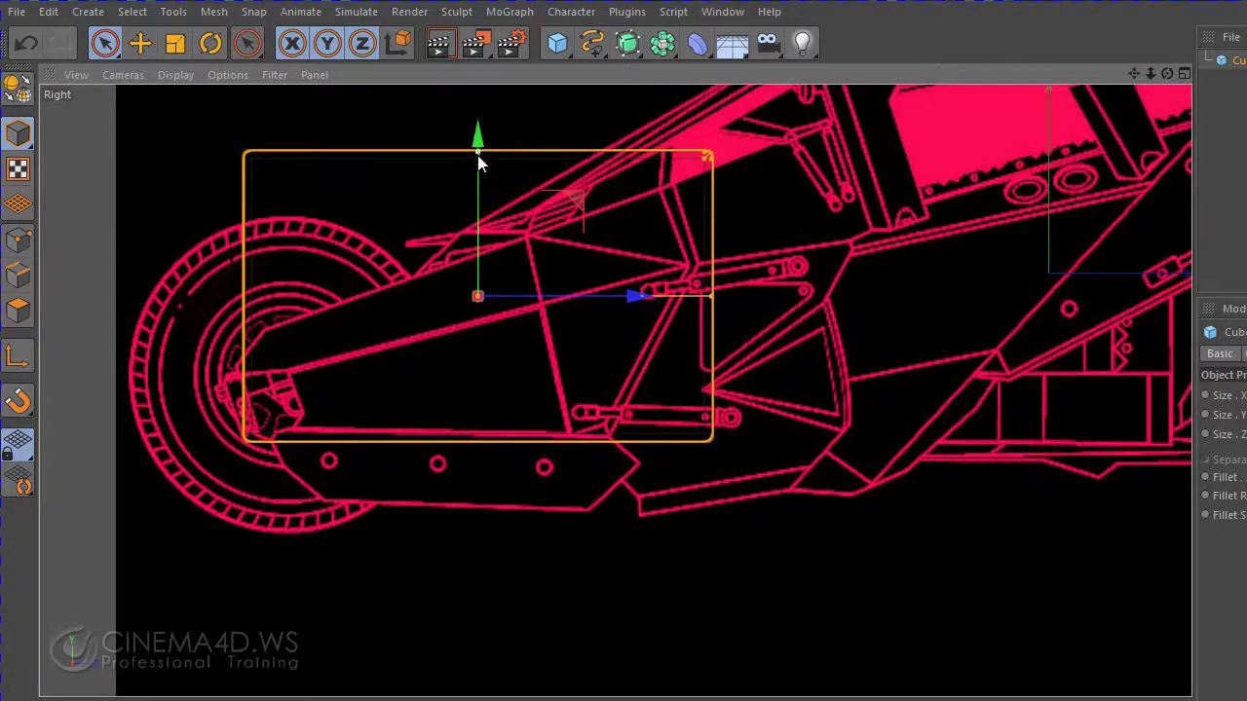
drag(478, 155, 469, 353)
- Flatten and shorten the cube to match the three-holed plate's height and length
scroll(603, 552, up, 2)
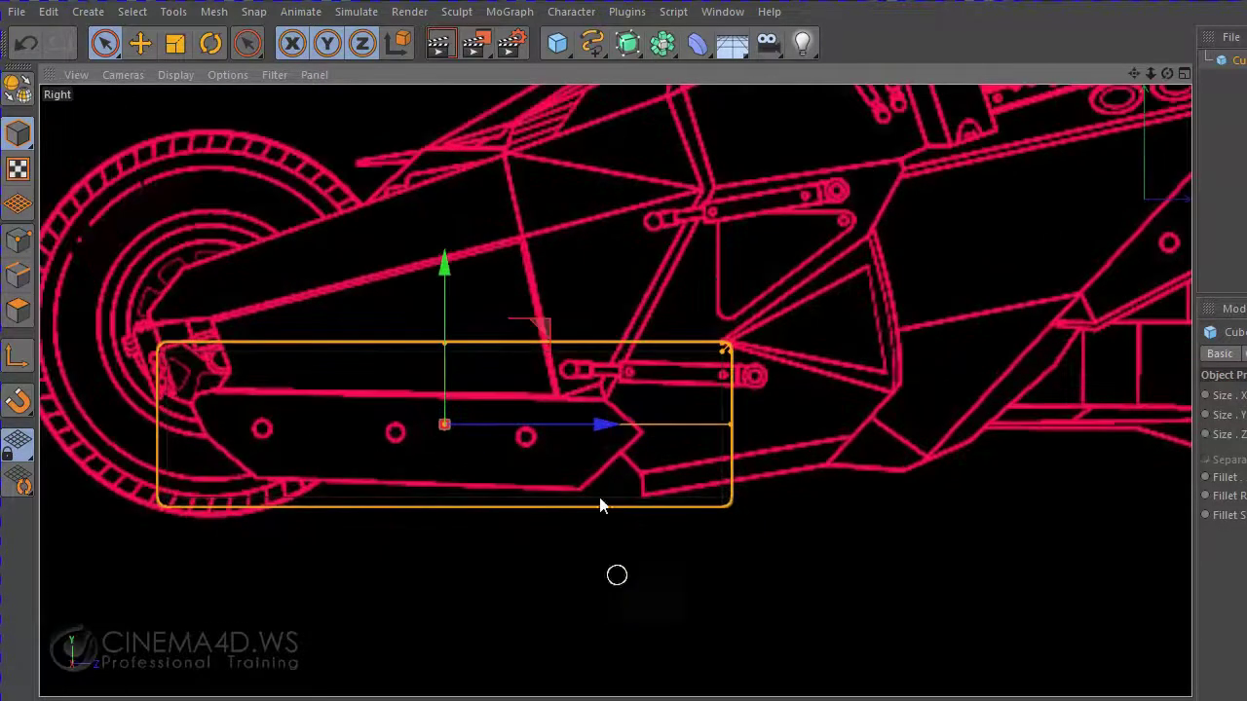
scroll(491, 523, up, 1)
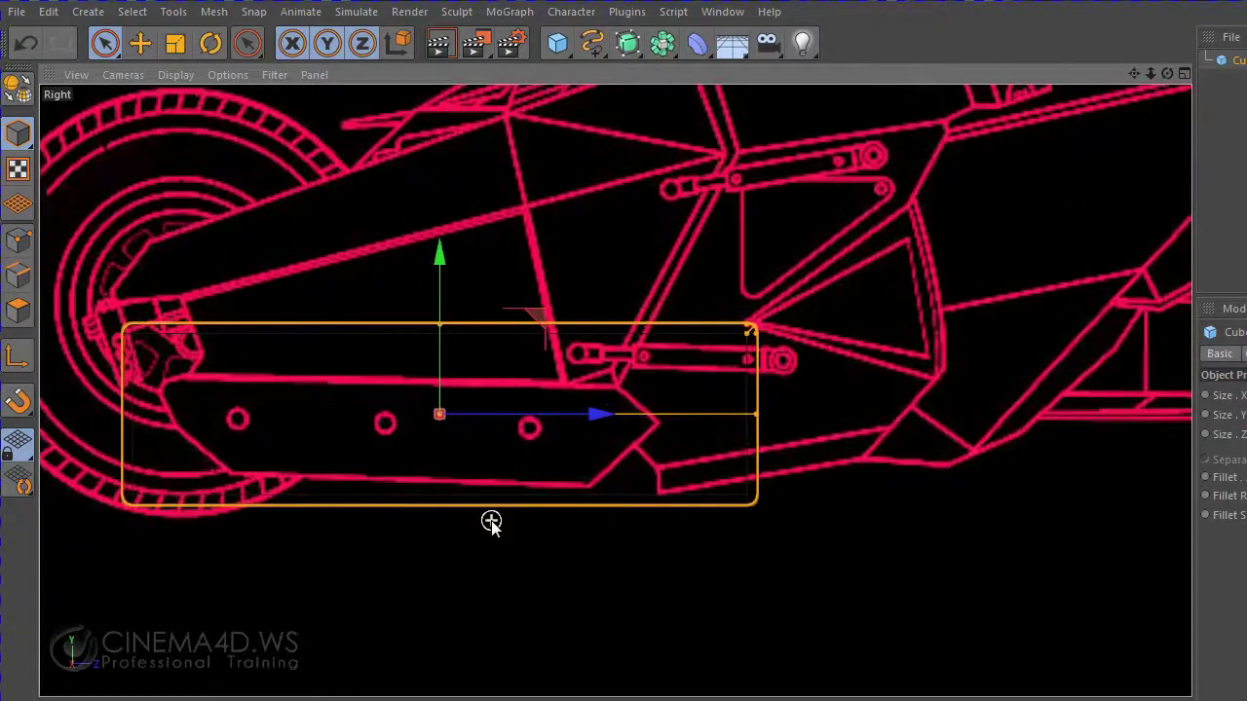
scroll(490, 517, up, 1)
mouse_move(433, 300)
mouse_down()
mouse_move(434, 352)
mouse_move(434, 325)
mouse_up()
mouse_move(790, 407)
mouse_down()
mouse_move(677, 412)
mouse_move(689, 403)
mouse_up()
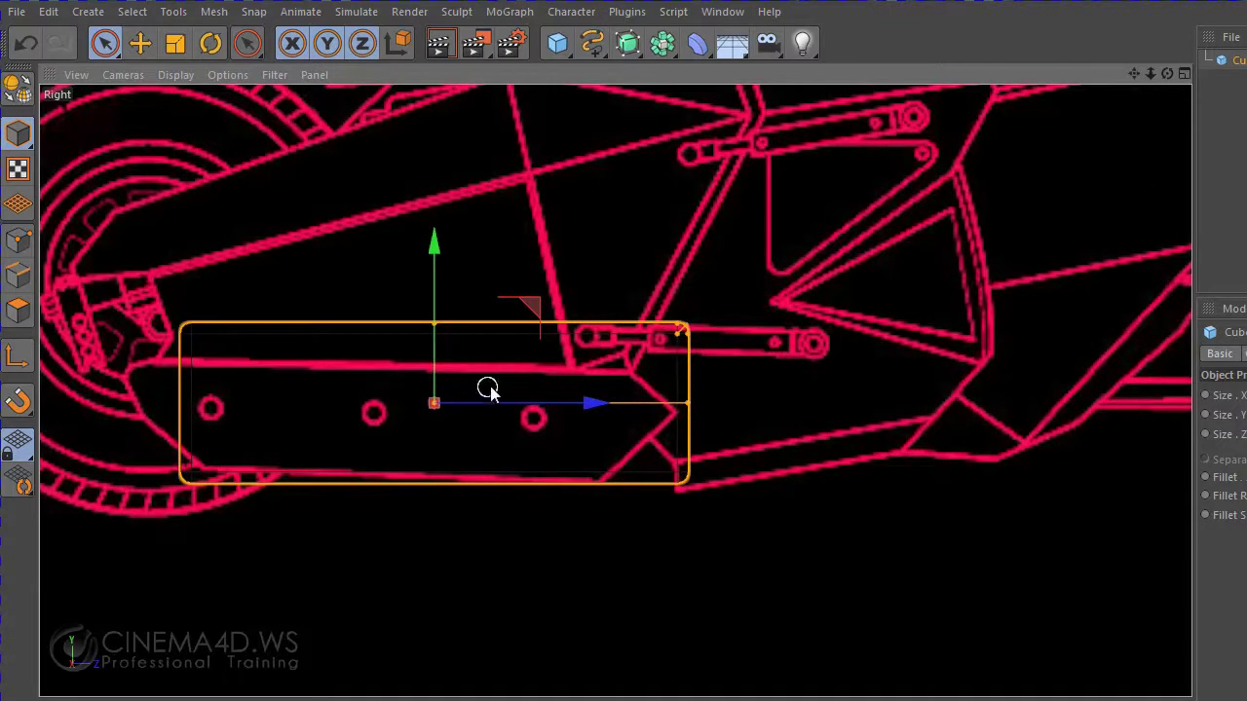
click(467, 387)
click(1237, 63)
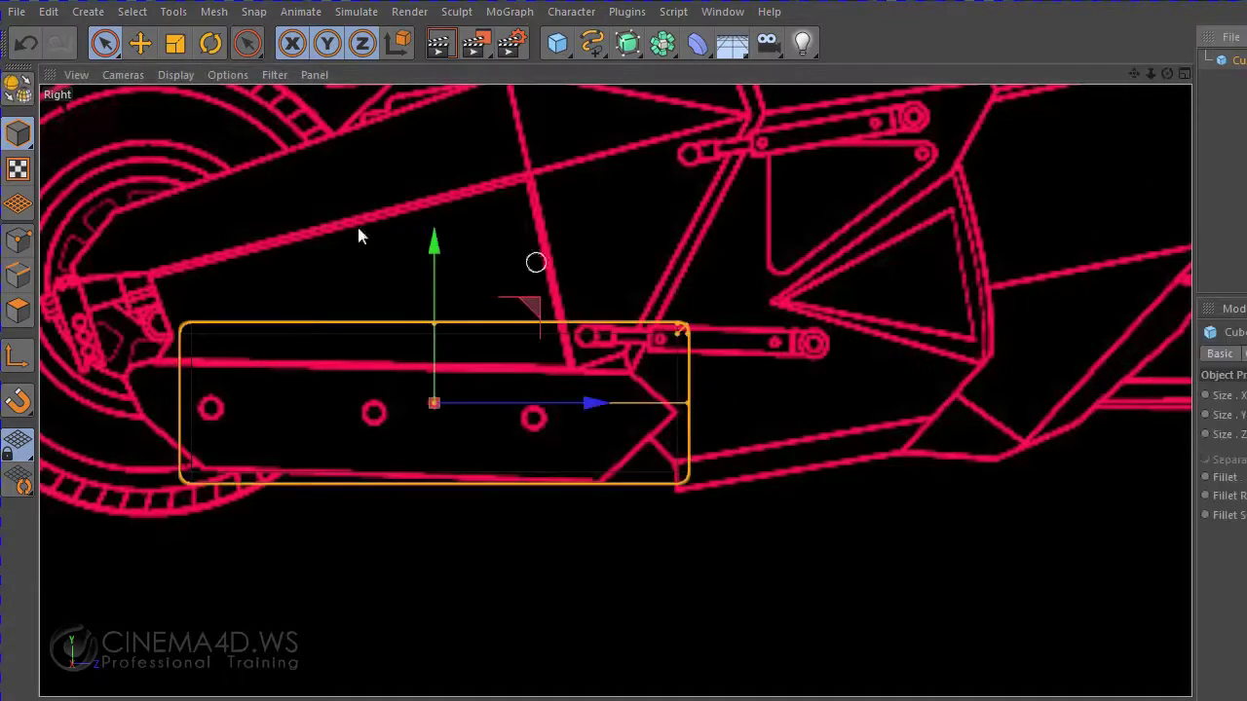
click(140, 43)
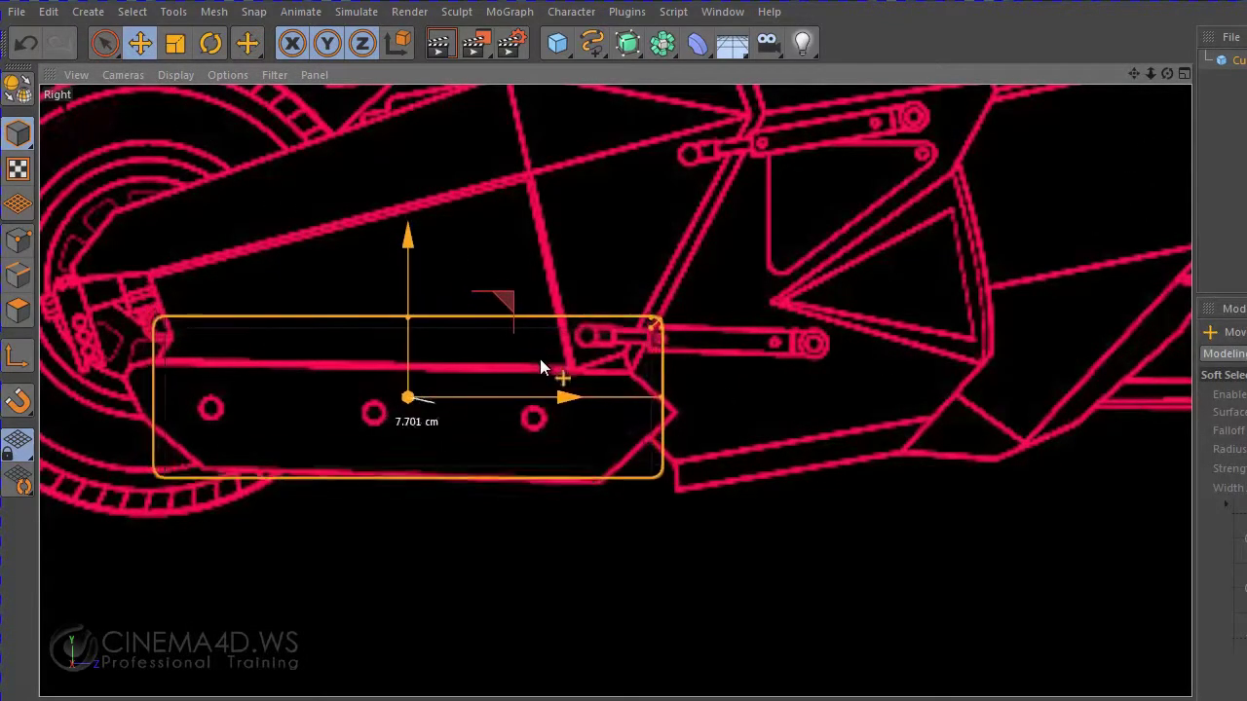
- Nudge, slightly tilt and lower the slab 3.34 cm on Y to sit exactly on the three-holed plate
drag(531, 371, 546, 370)
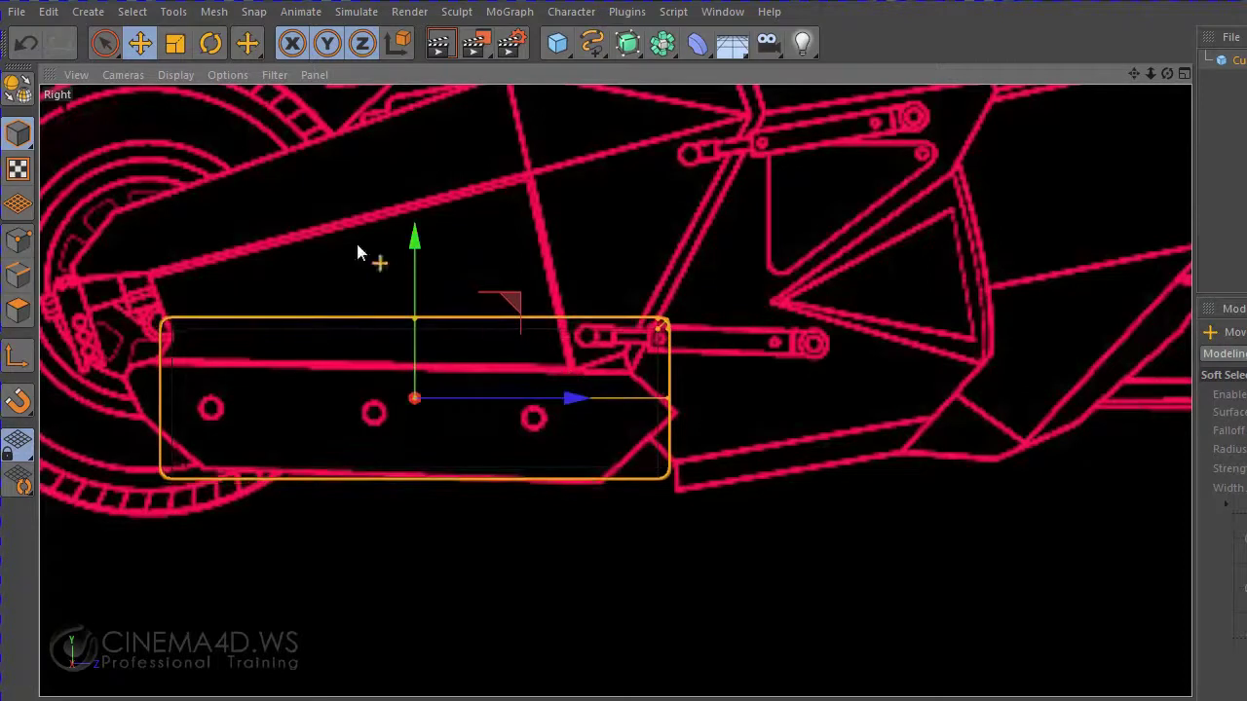
click(210, 43)
drag(492, 336, 498, 325)
click(139, 43)
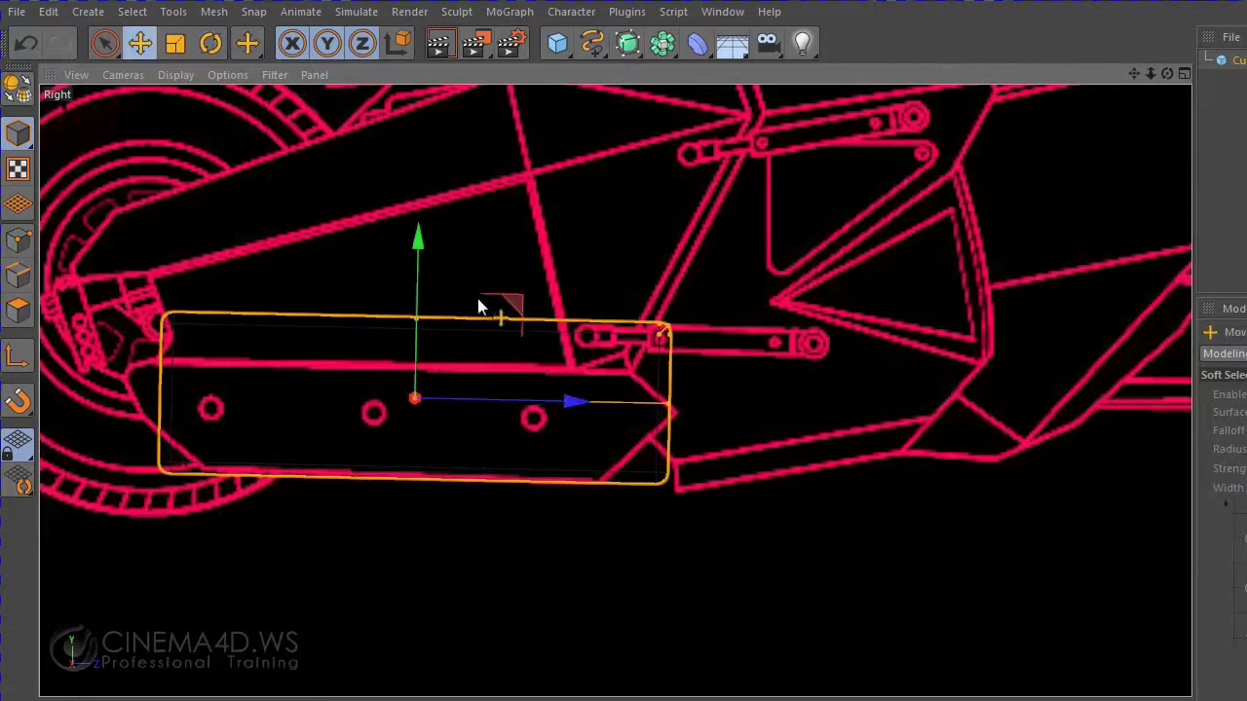
mouse_move(416, 302)
mouse_down()
mouse_move(414, 338)
mouse_move(412, 326)
mouse_up()
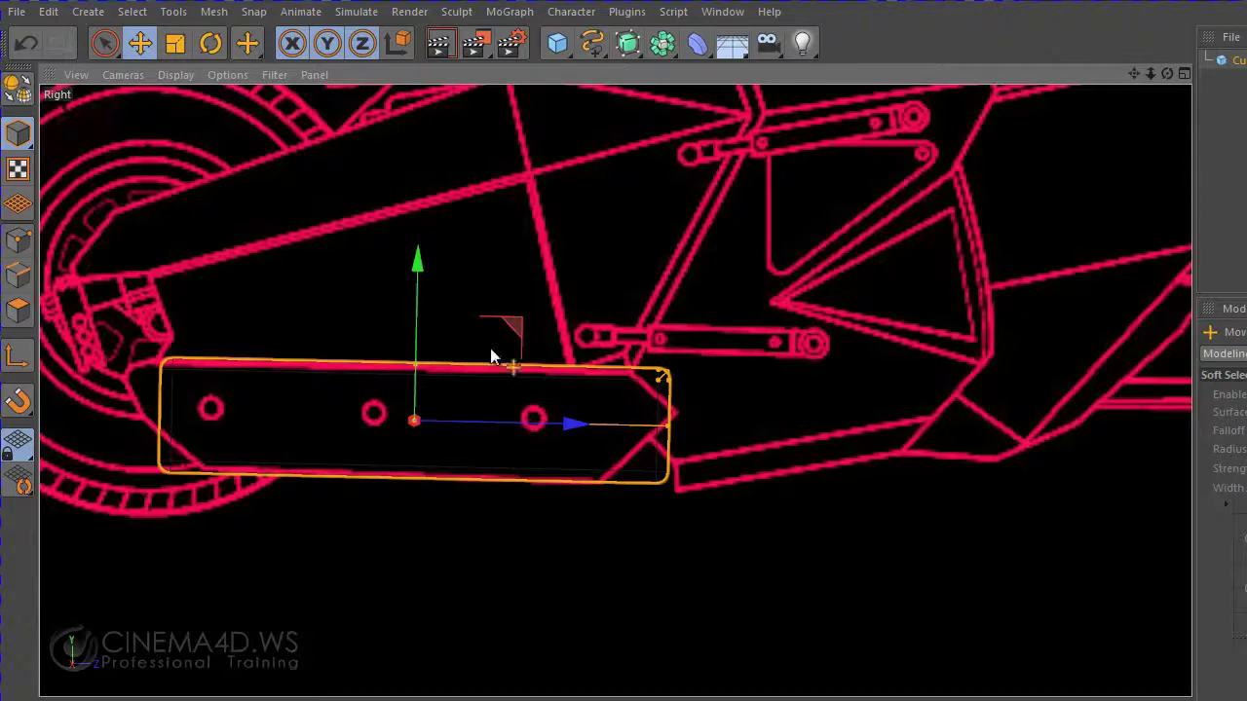
- Check the 24.915 × 30.536 × 144.879 cm slab's properties, reframe, and restore four viewports
click(398, 374)
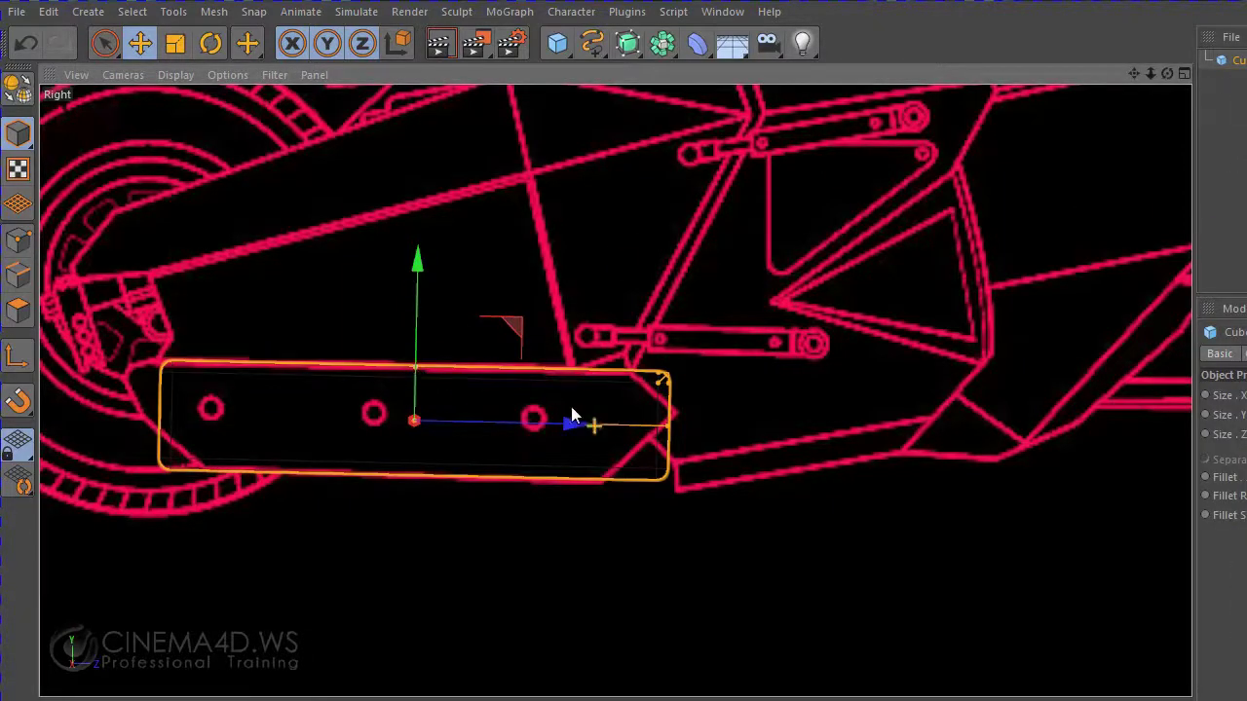
scroll(661, 506, up, 3)
scroll(661, 507, up, 1)
drag(1132, 77, 616, 391)
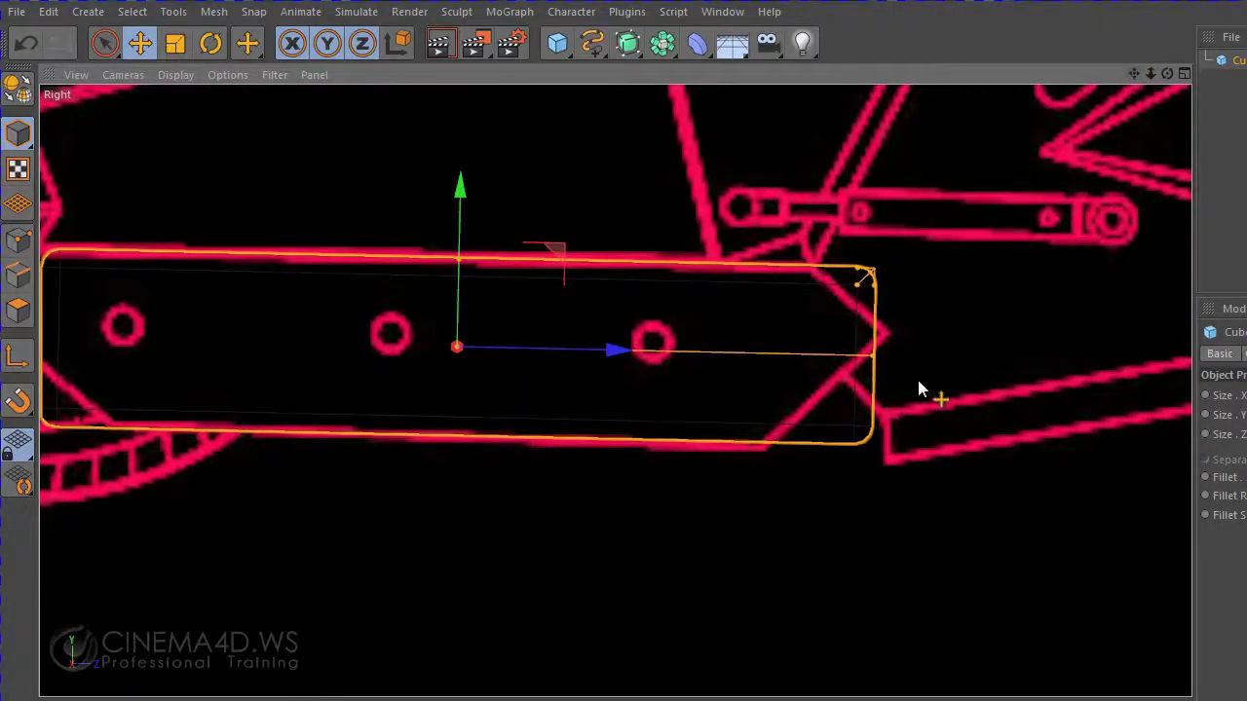
scroll(917, 381, down, 2)
scroll(917, 381, down, 3)
drag(1143, 70, 1174, 205)
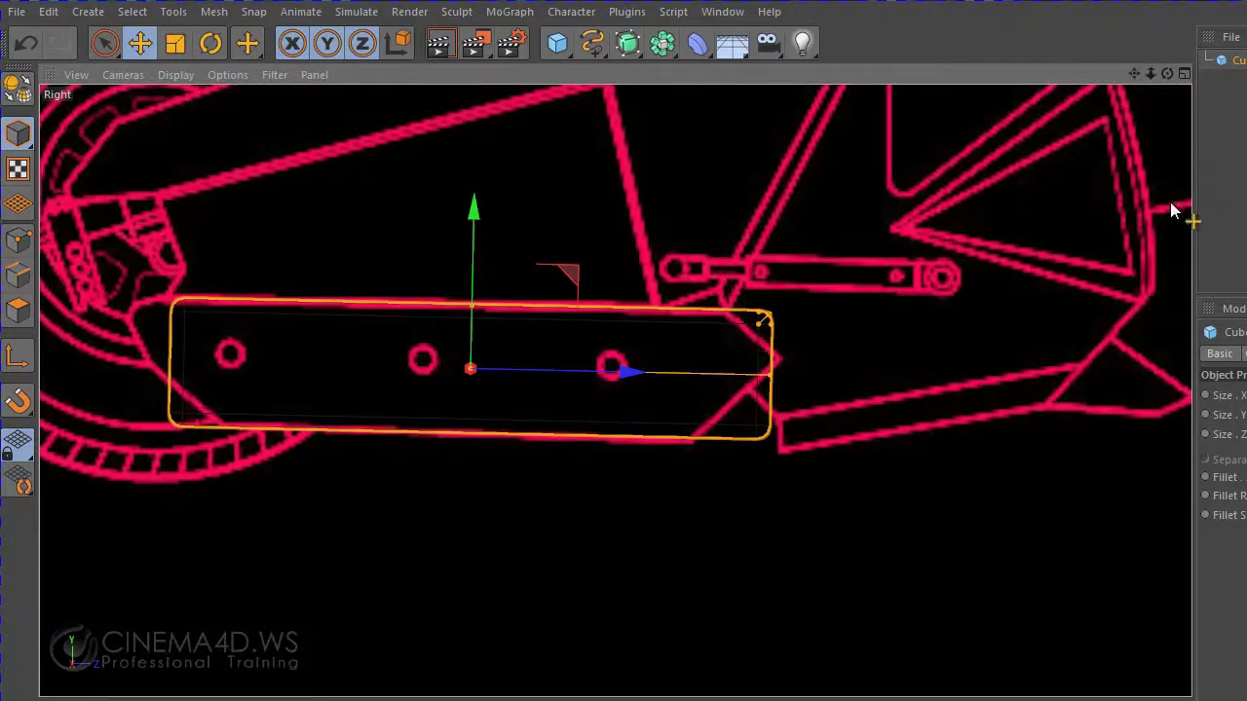
middle_drag(797, 321, 752, 320)
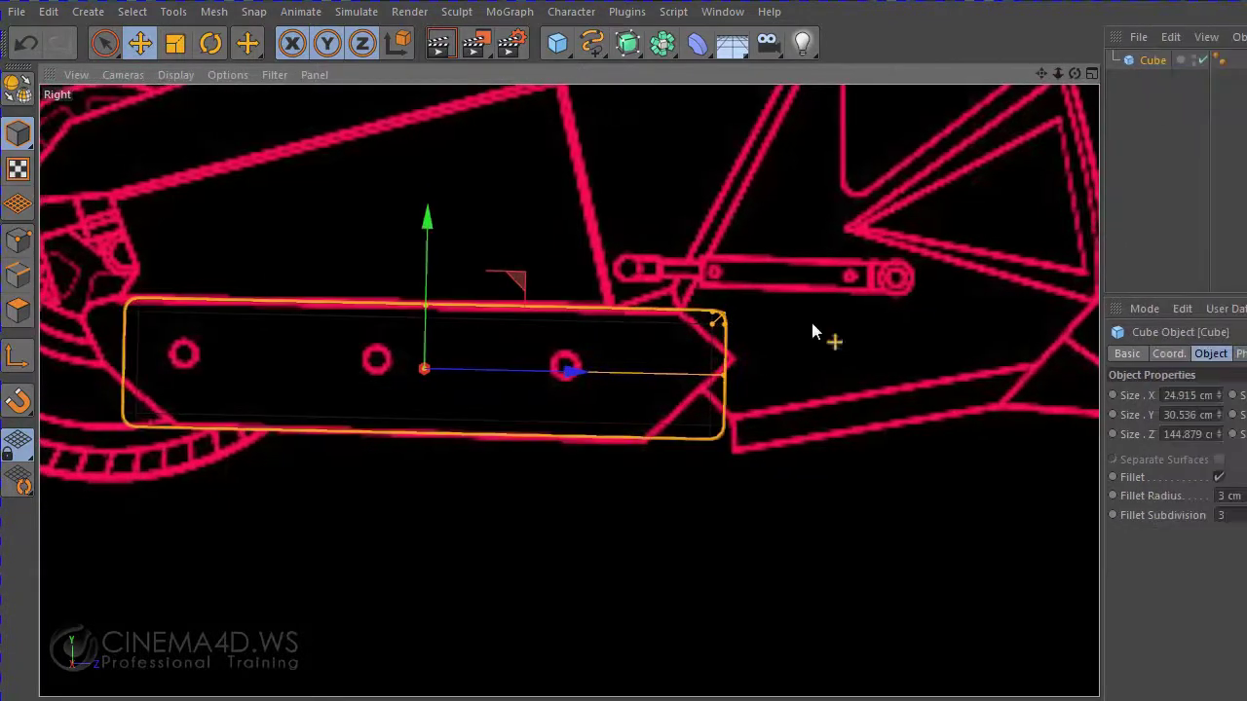
middle_click(723, 387)
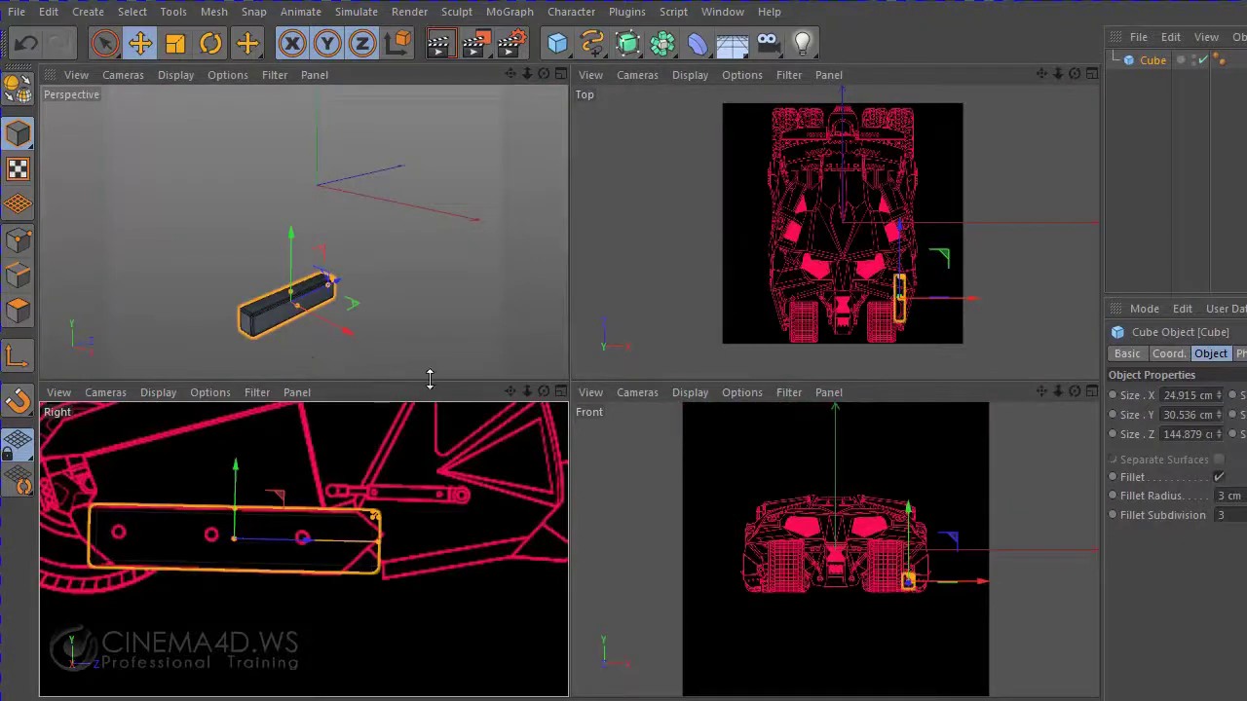
- Maximize the Top view and move the cube along X onto the slanted side strut
middle_click(894, 343)
scroll(913, 517, up, 3)
scroll(913, 517, up, 3)
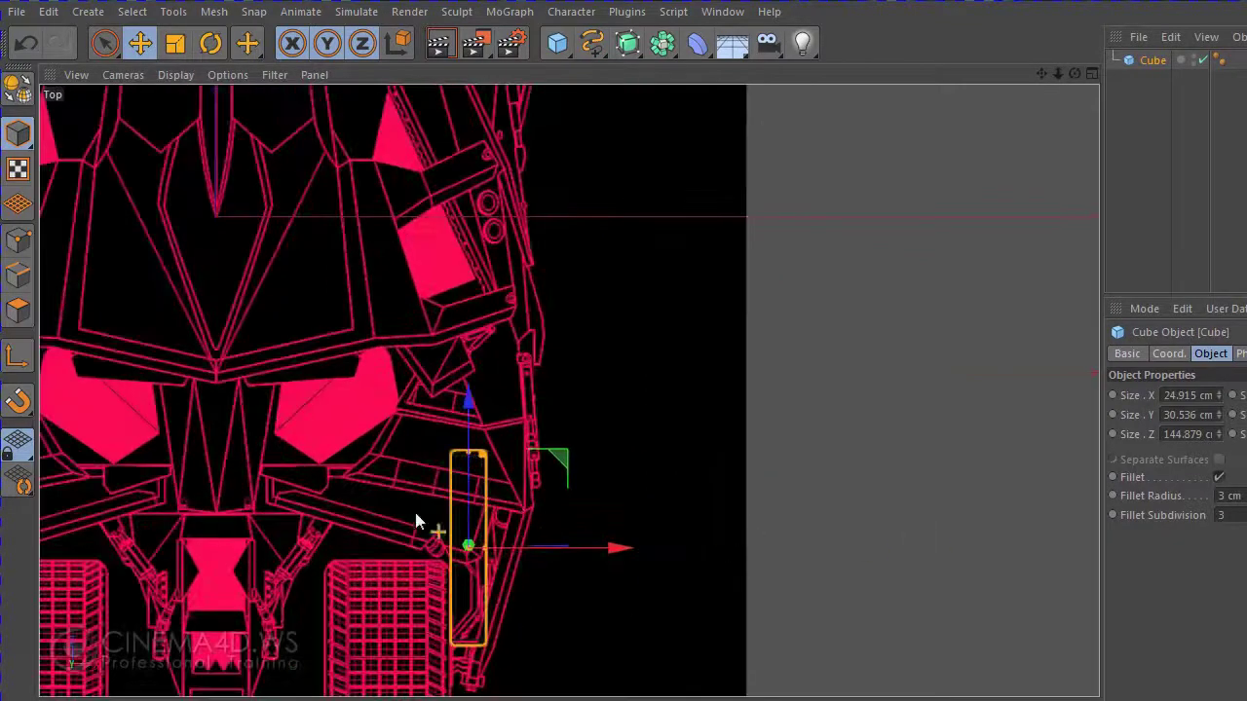
scroll(428, 589, up, 1)
scroll(453, 586, up, 2)
scroll(477, 583, up, 2)
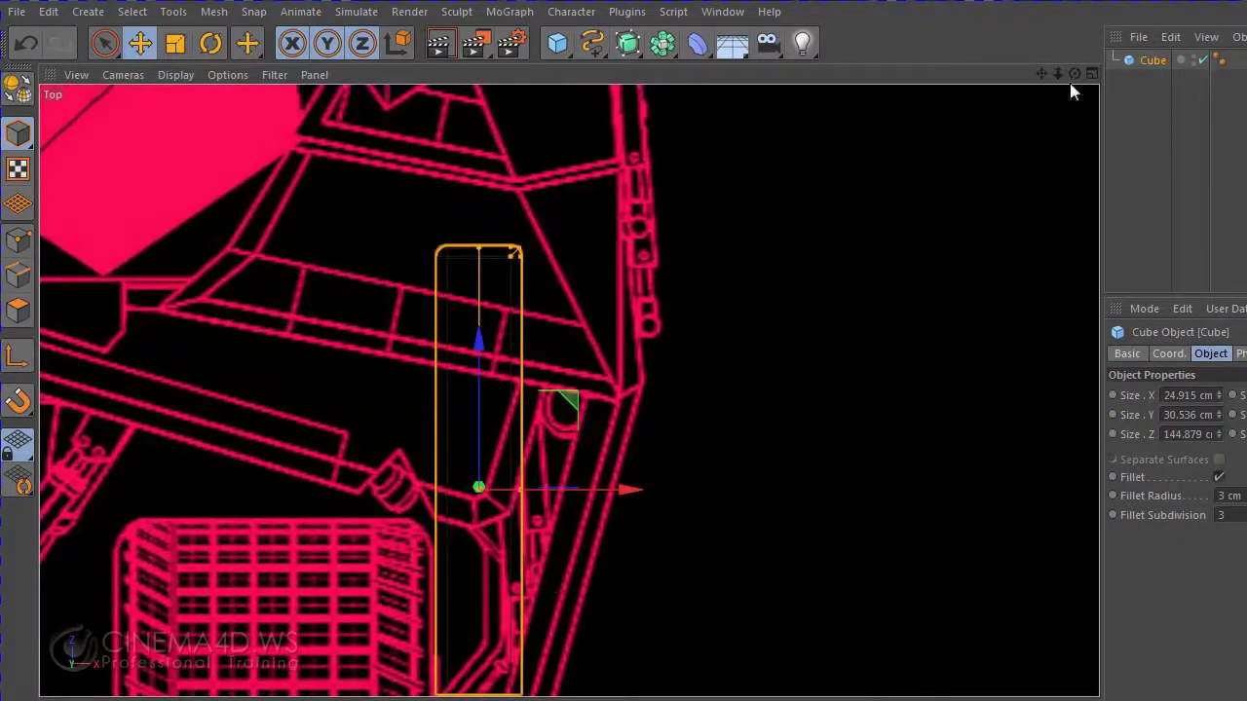
drag(1044, 74, 1101, 0)
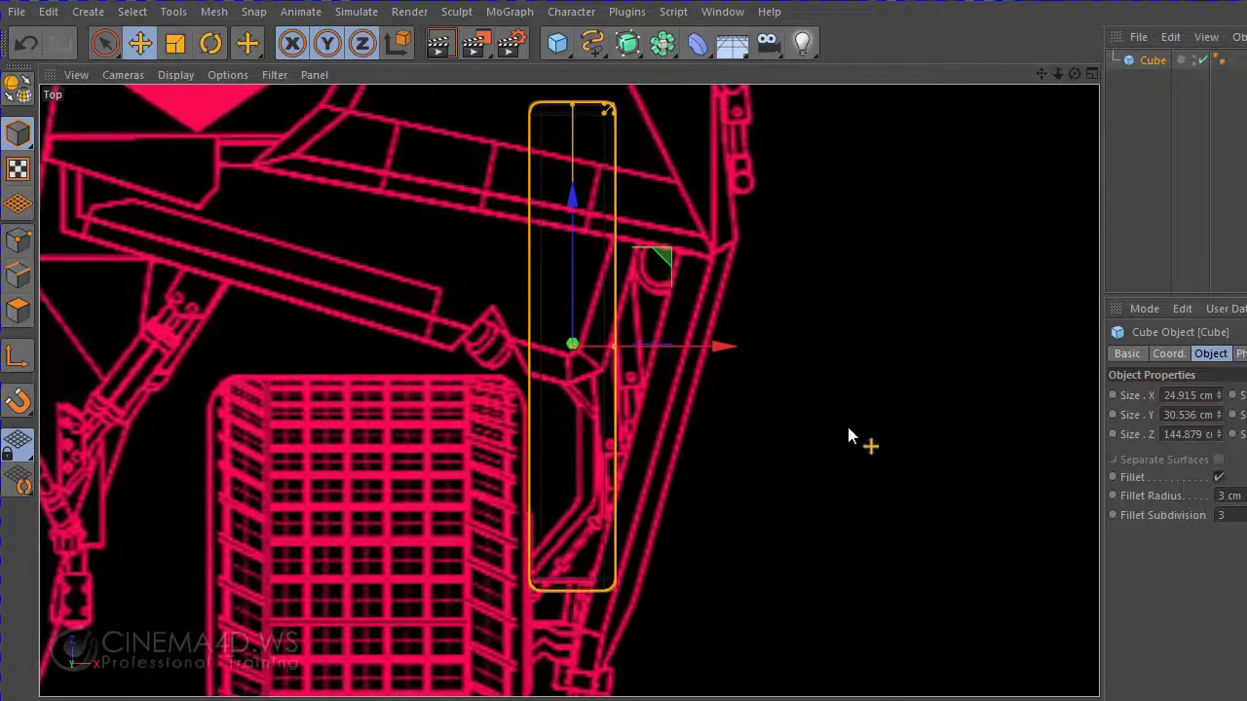
mouse_move(848, 435)
alt+middle_down()
mouse_move(854, 361)
mouse_move(848, 407)
mouse_move(815, 434)
mouse_move(794, 414)
alt+middle_up()
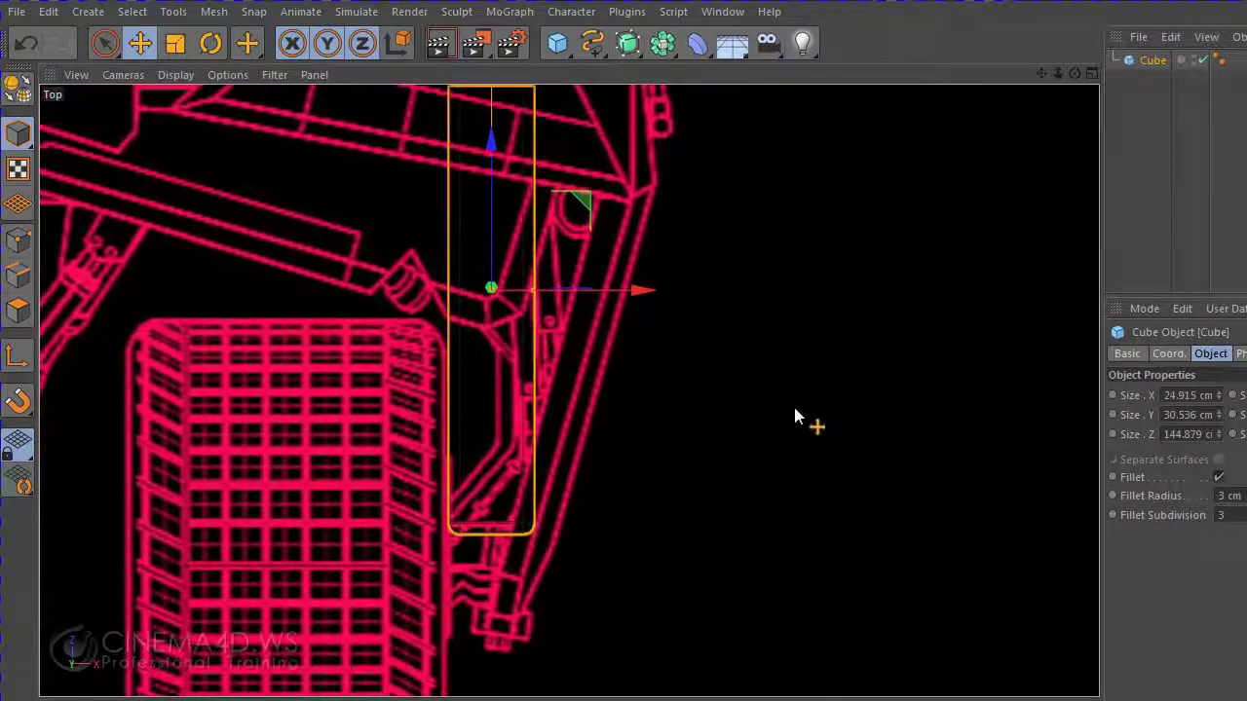
scroll(794, 416, down, 2)
mouse_move(693, 323)
mouse_down()
mouse_move(870, 310)
mouse_move(769, 312)
mouse_move(781, 309)
mouse_up()
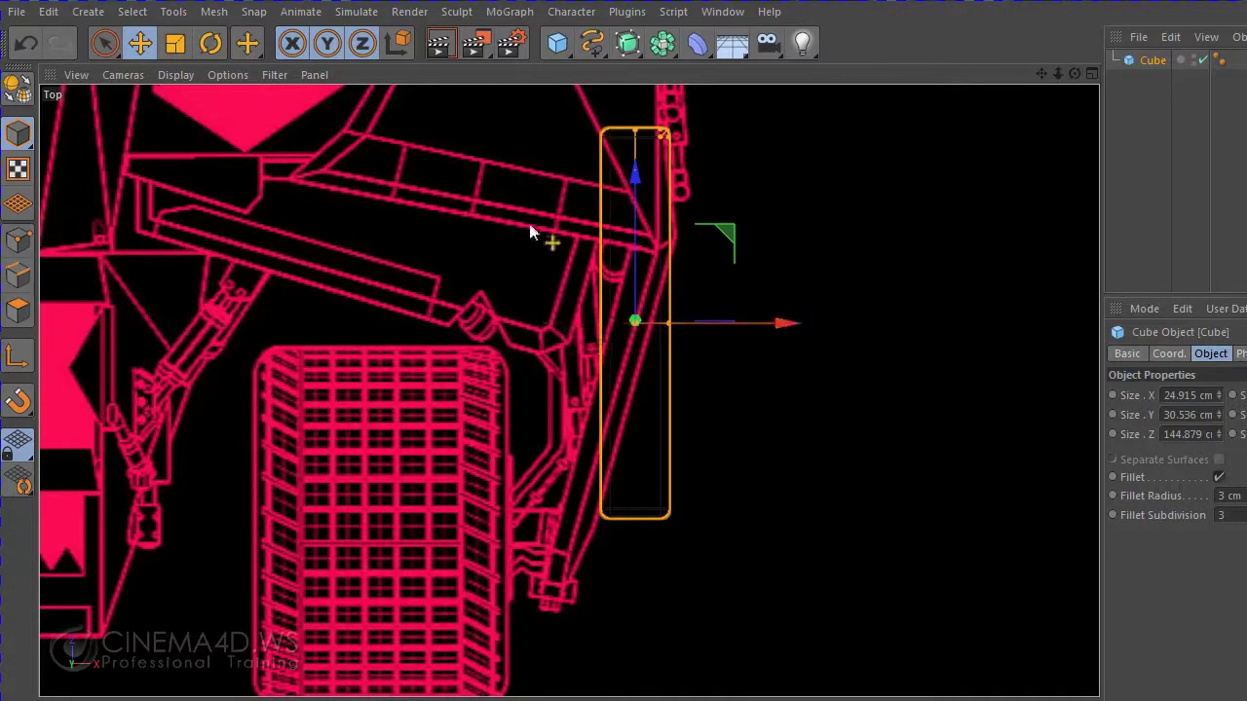
- Rotate the bar about -16° to follow the strut and set its Size X to 6 cm
click(210, 43)
mouse_move(722, 351)
mouse_down()
mouse_move(715, 375)
mouse_move(766, 362)
mouse_up()
click(140, 43)
scroll(668, 370, up, 2)
scroll(641, 329, up, 1)
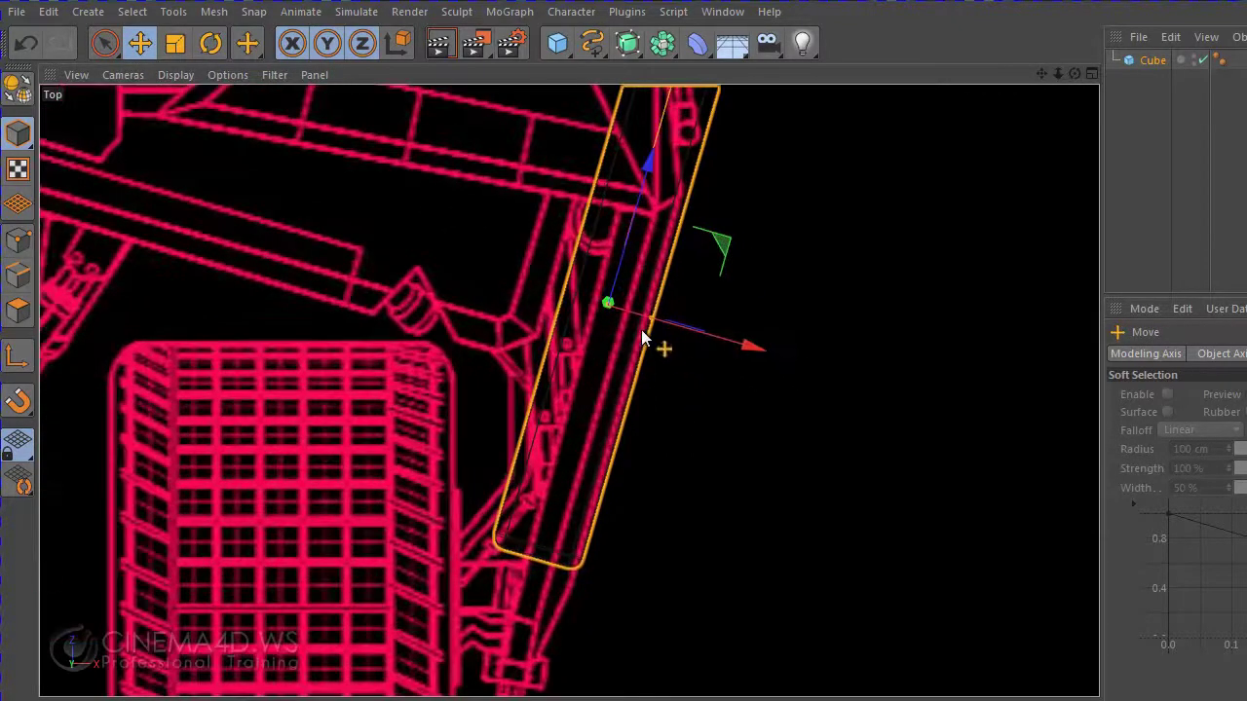
drag(653, 327, 616, 327)
click(1130, 62)
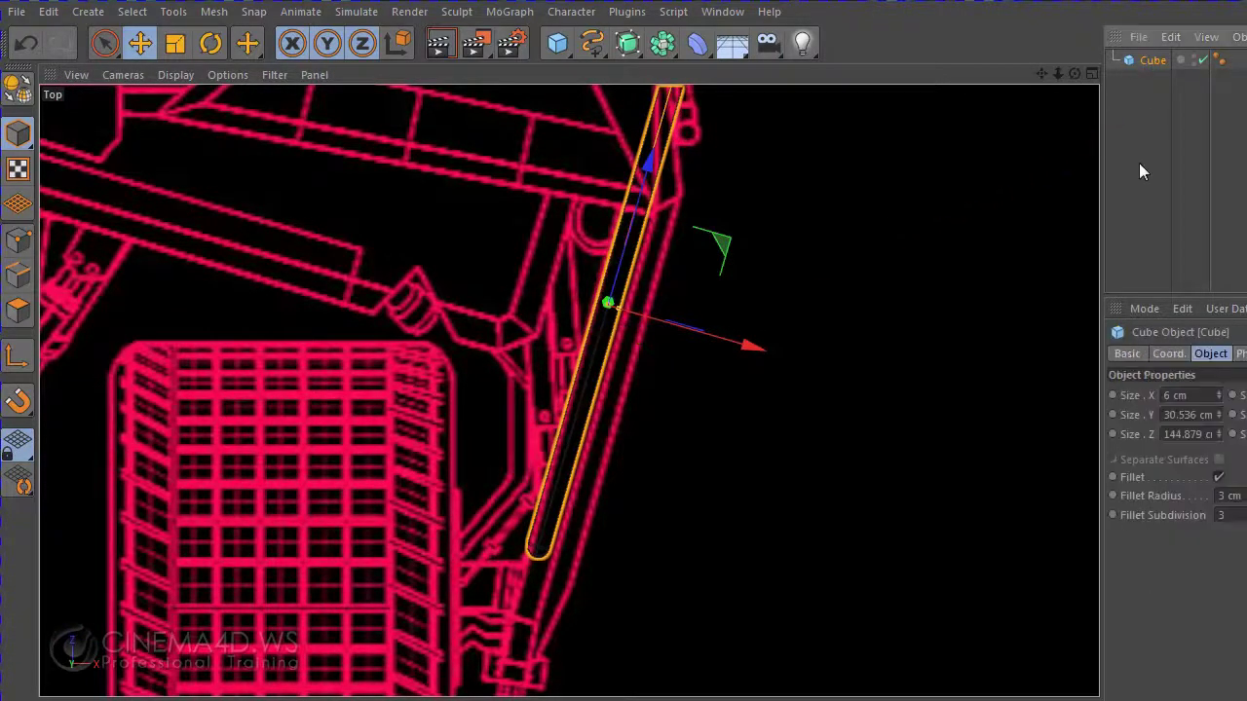
drag(1102, 208, 971, 208)
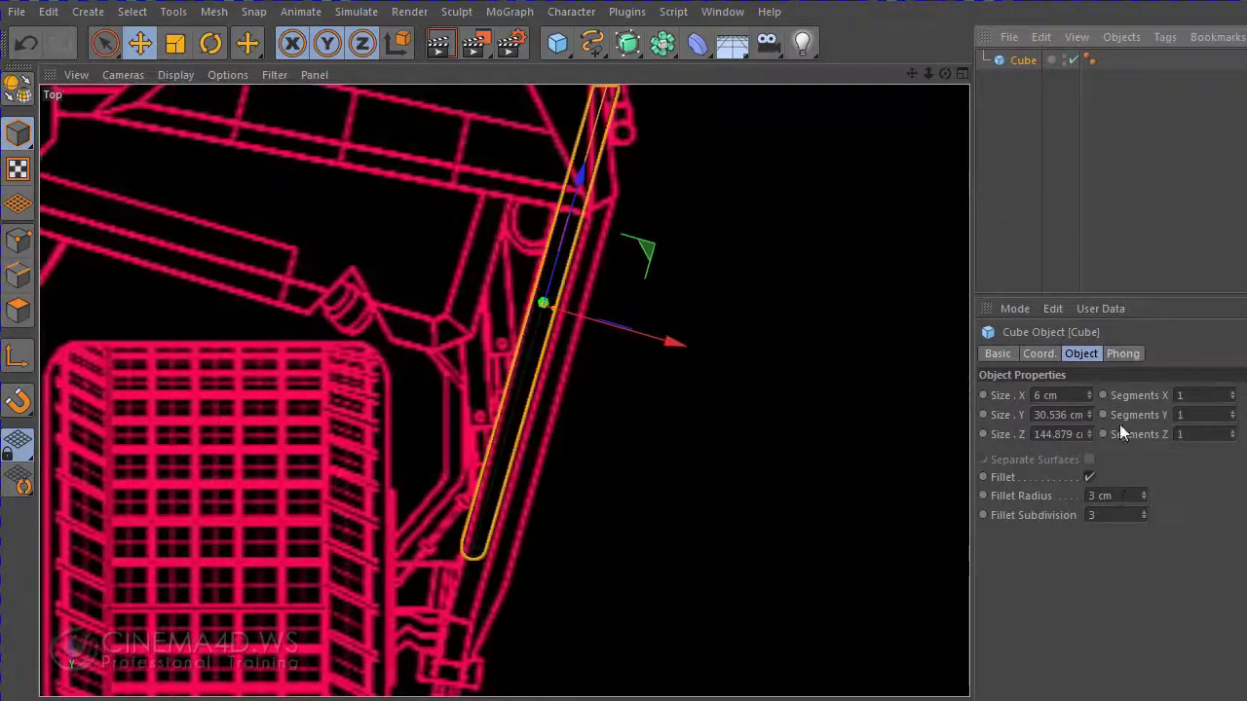
- Set the bar's Fillet Radius to 1 cm
click(1103, 495)
text(2)
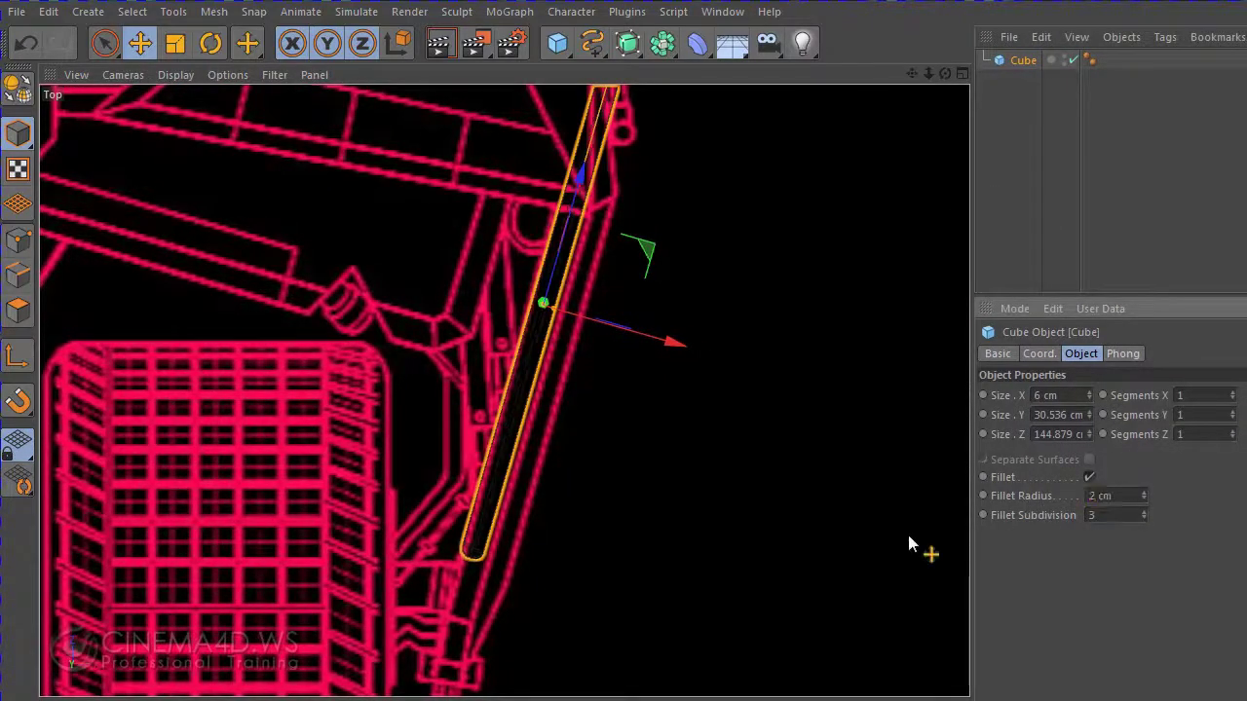
click(787, 520)
scroll(679, 464, up, 2)
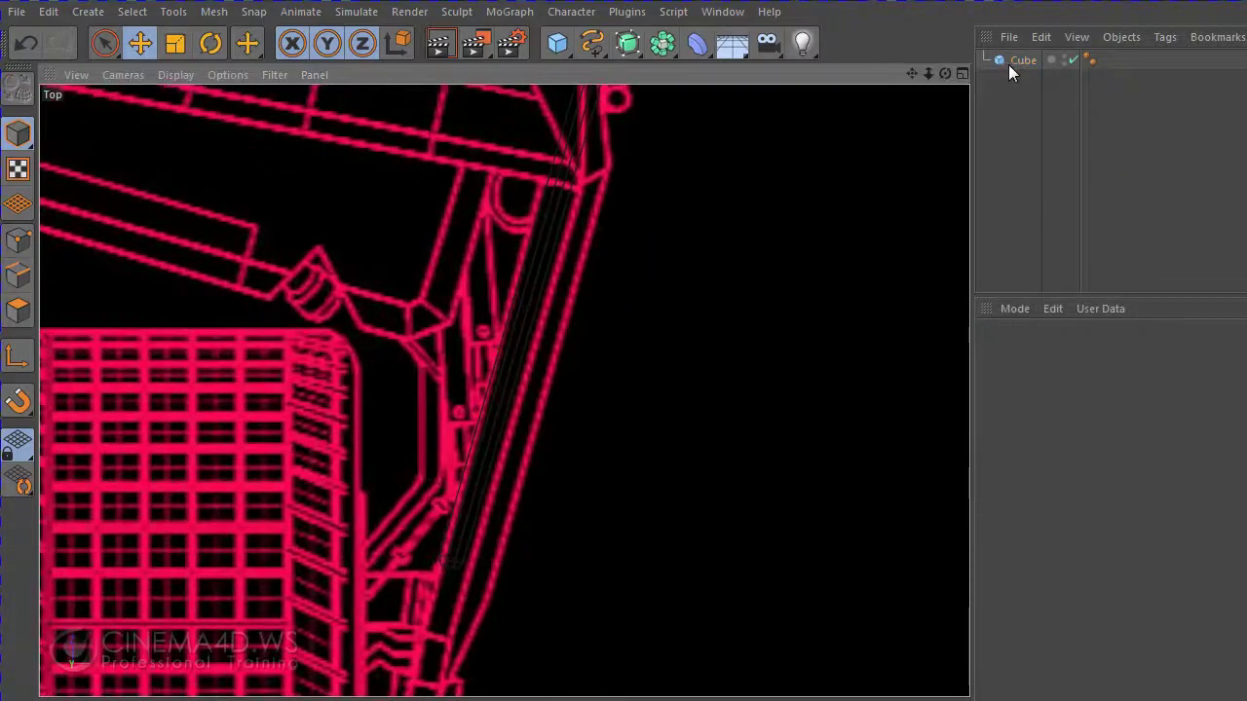
click(1013, 62)
scroll(585, 458, up, 2)
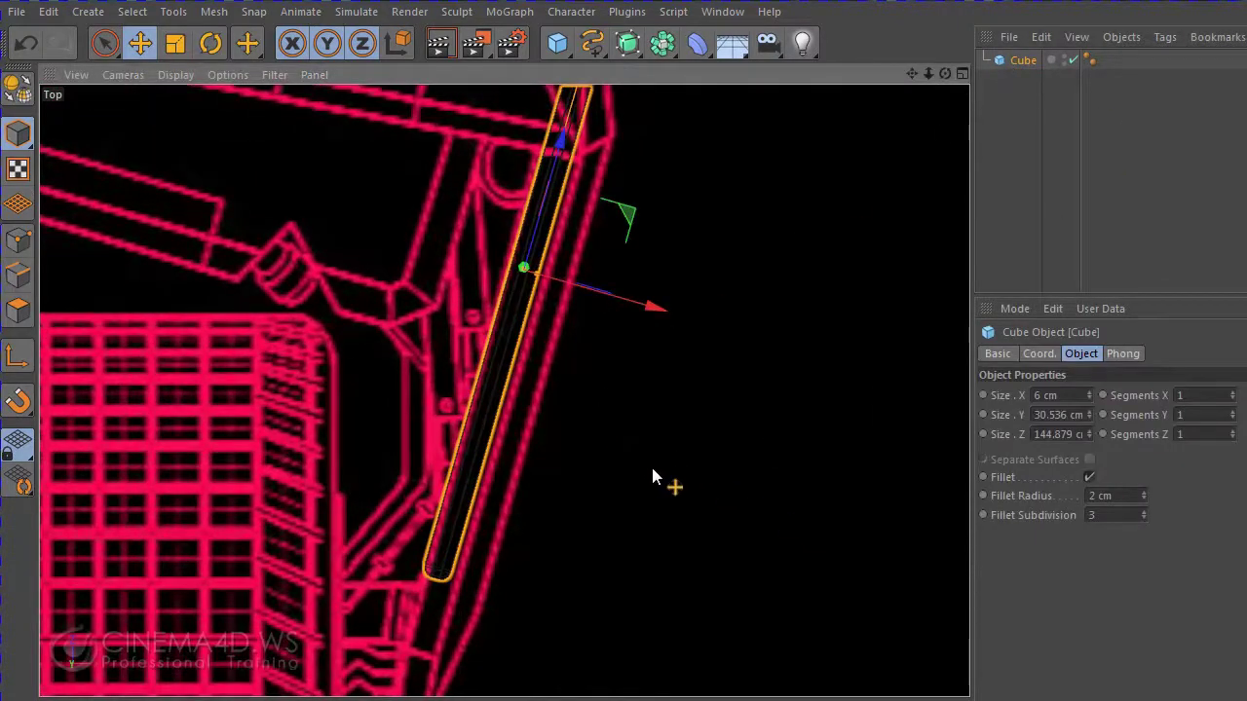
double_click(1117, 496)
text(1)
key(Return)
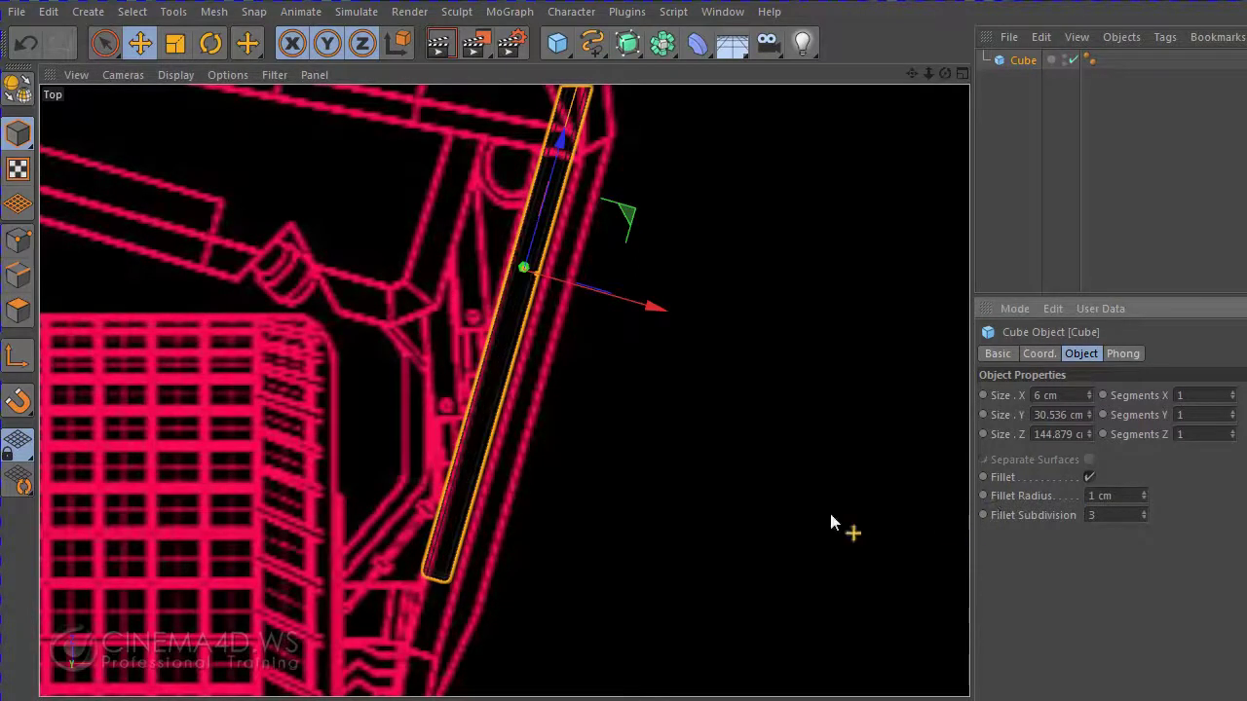
- Render a quick viewport preview, then thin the bar's X size to 3.729 cm
click(831, 524)
click(438, 43)
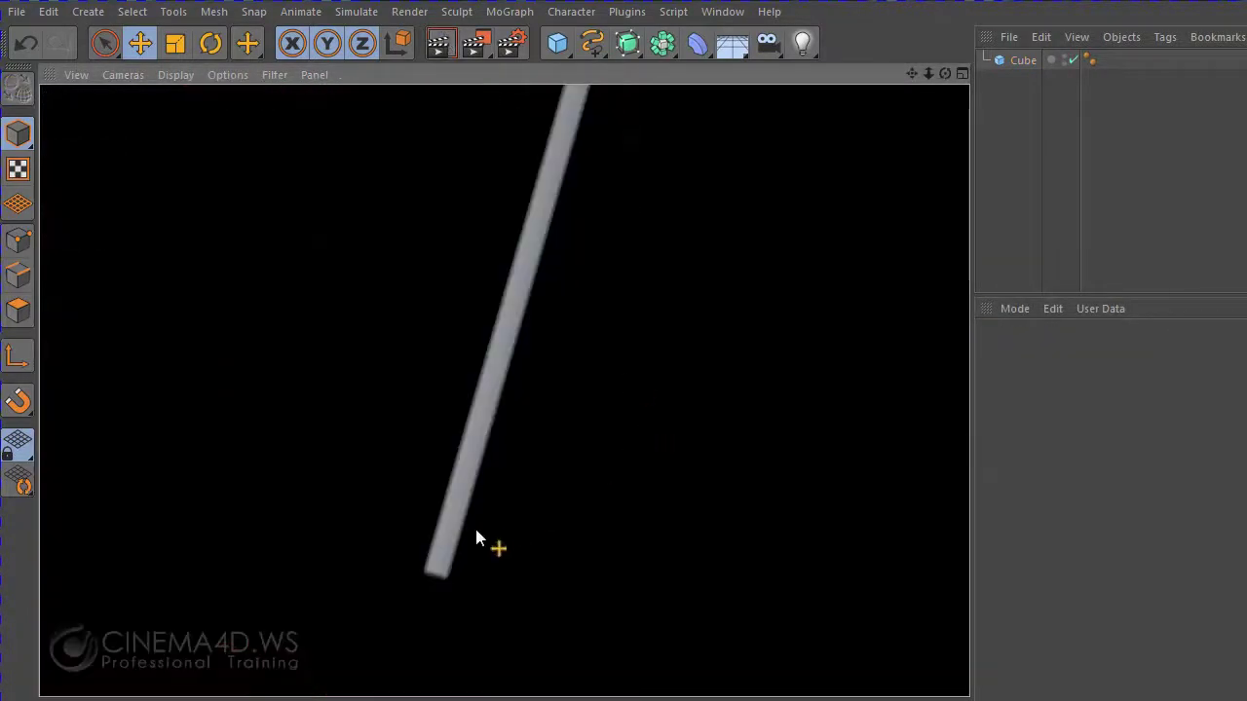
click(1021, 60)
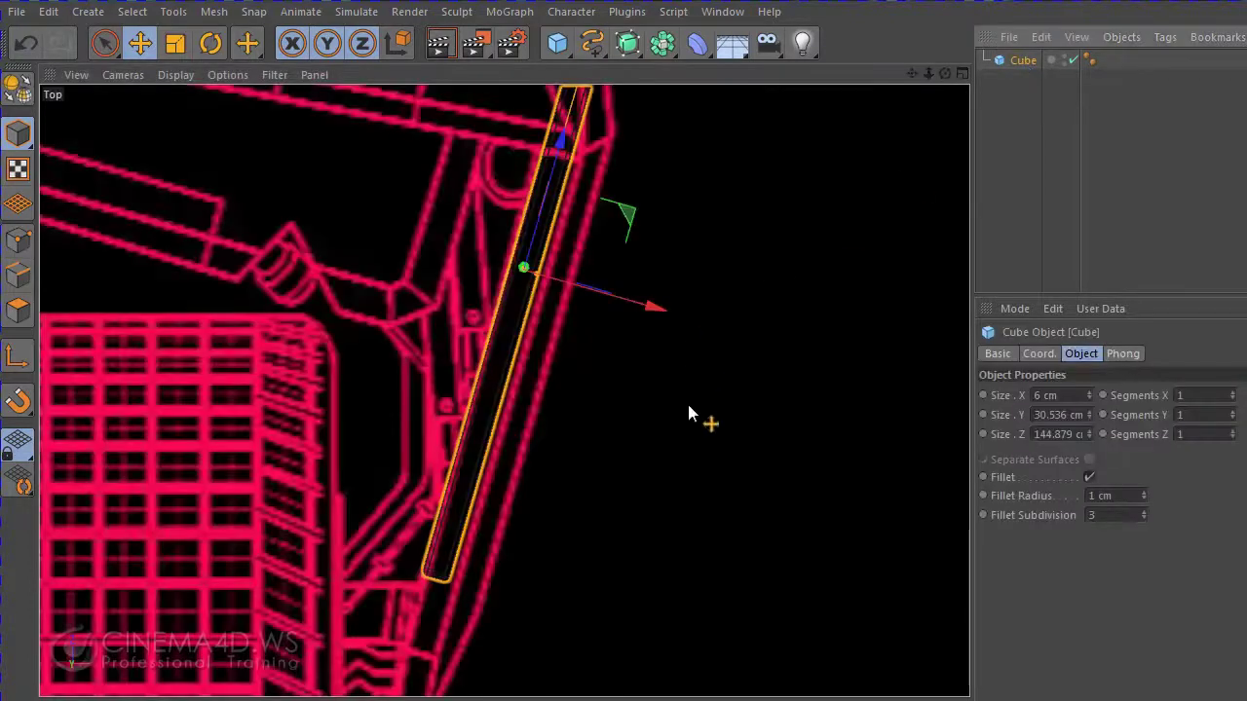
drag(541, 280, 536, 272)
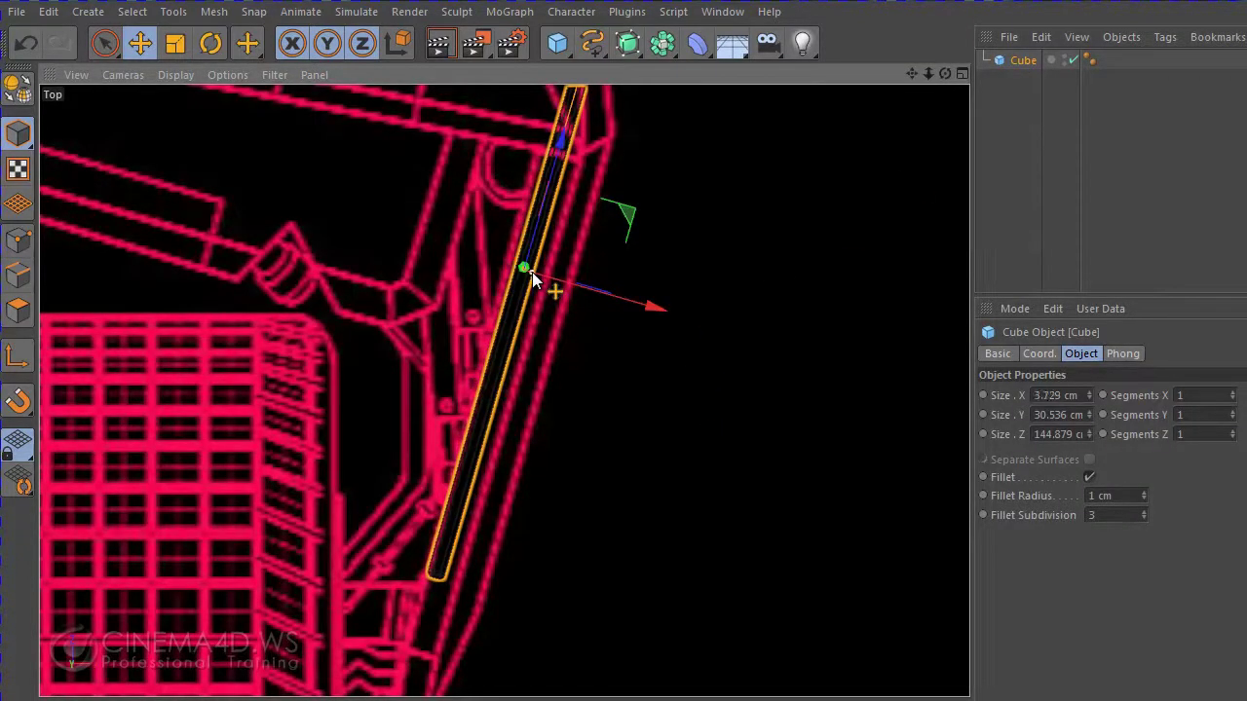
middle_click(645, 427)
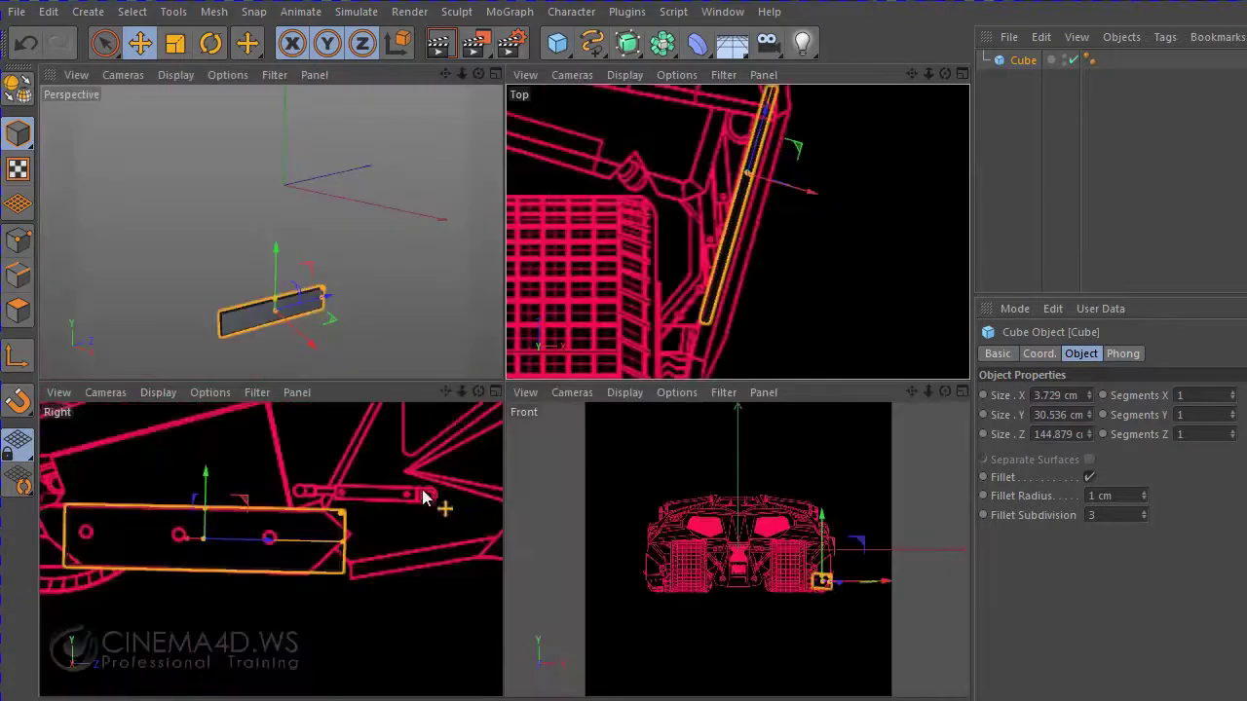
middle_click(786, 555)
scroll(692, 509, up, 2)
scroll(690, 506, up, 3)
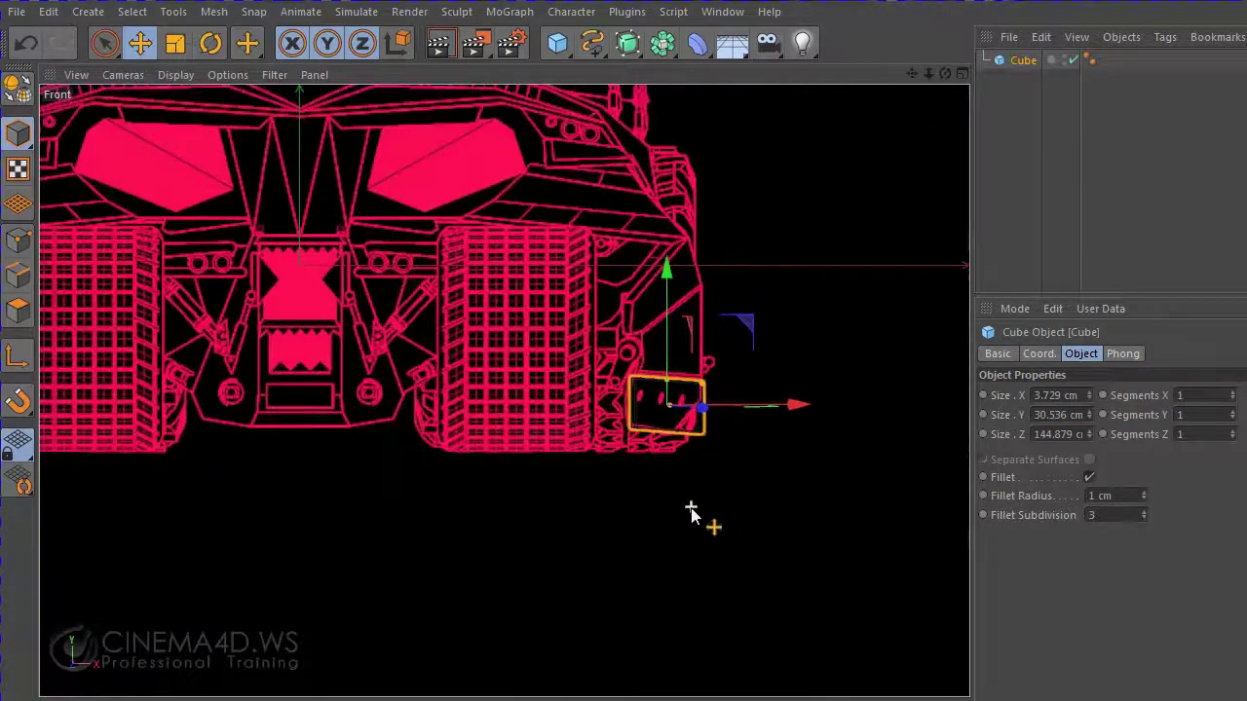
scroll(696, 496, up, 3)
scroll(715, 473, up, 2)
click(712, 459)
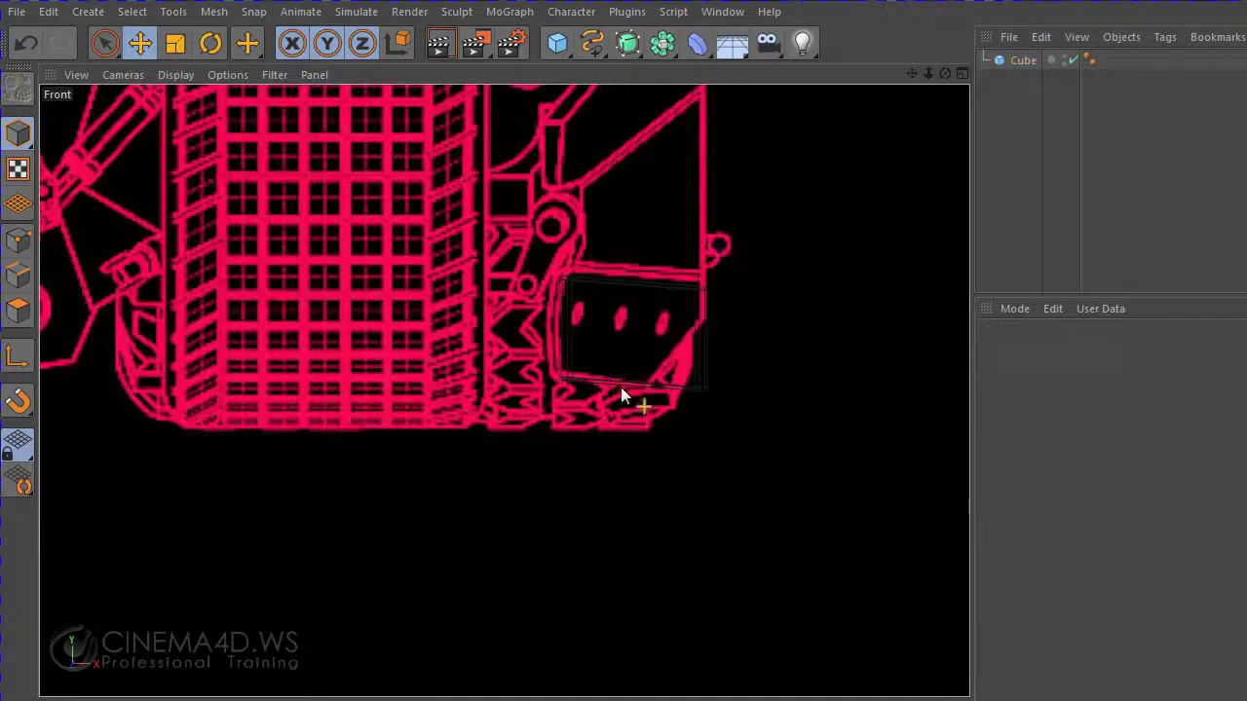
middle_click(535, 494)
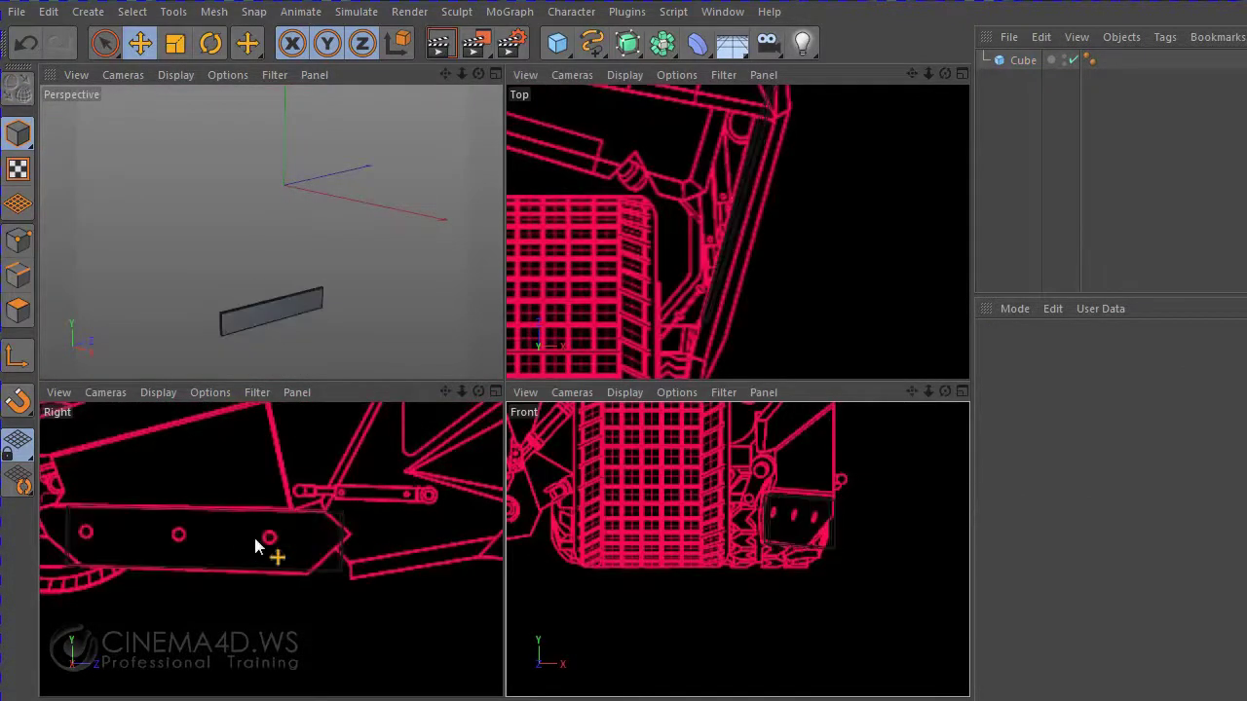
middle_click(409, 512)
scroll(587, 448, down, 1)
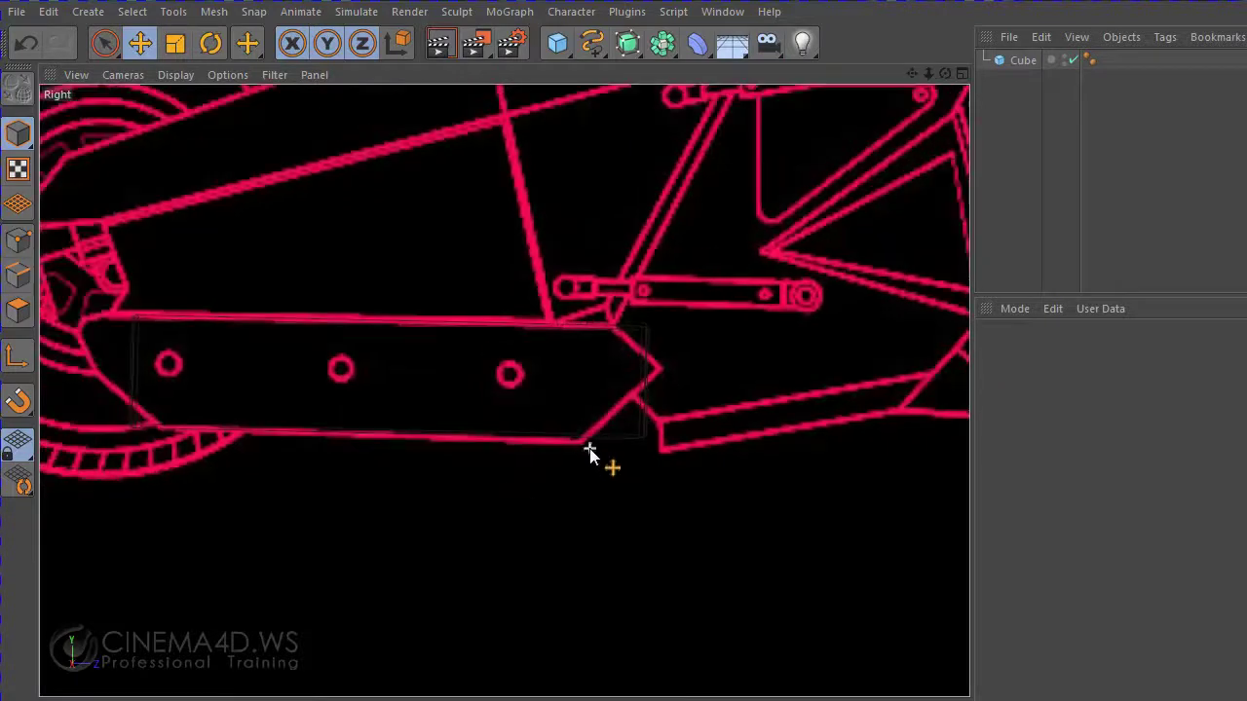
mouse_move(912, 73)
mouse_down()
mouse_move(982, 77)
mouse_move(971, 78)
mouse_up()
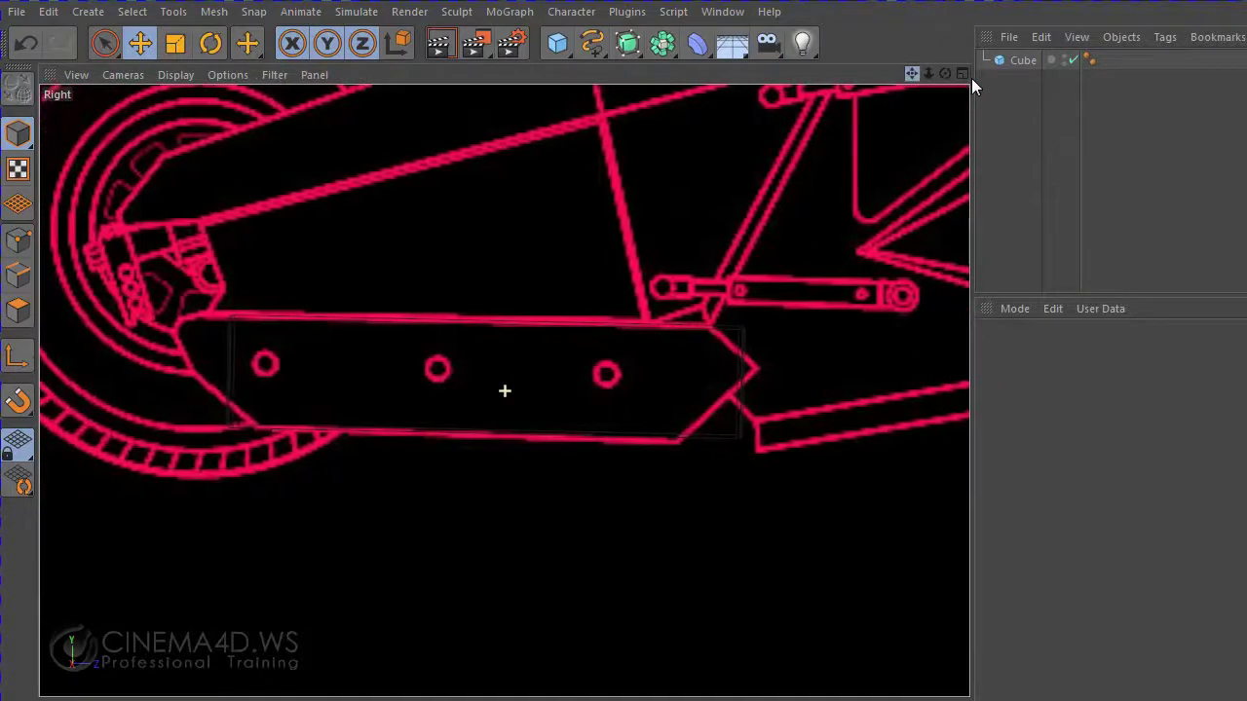
scroll(495, 427, up, 1)
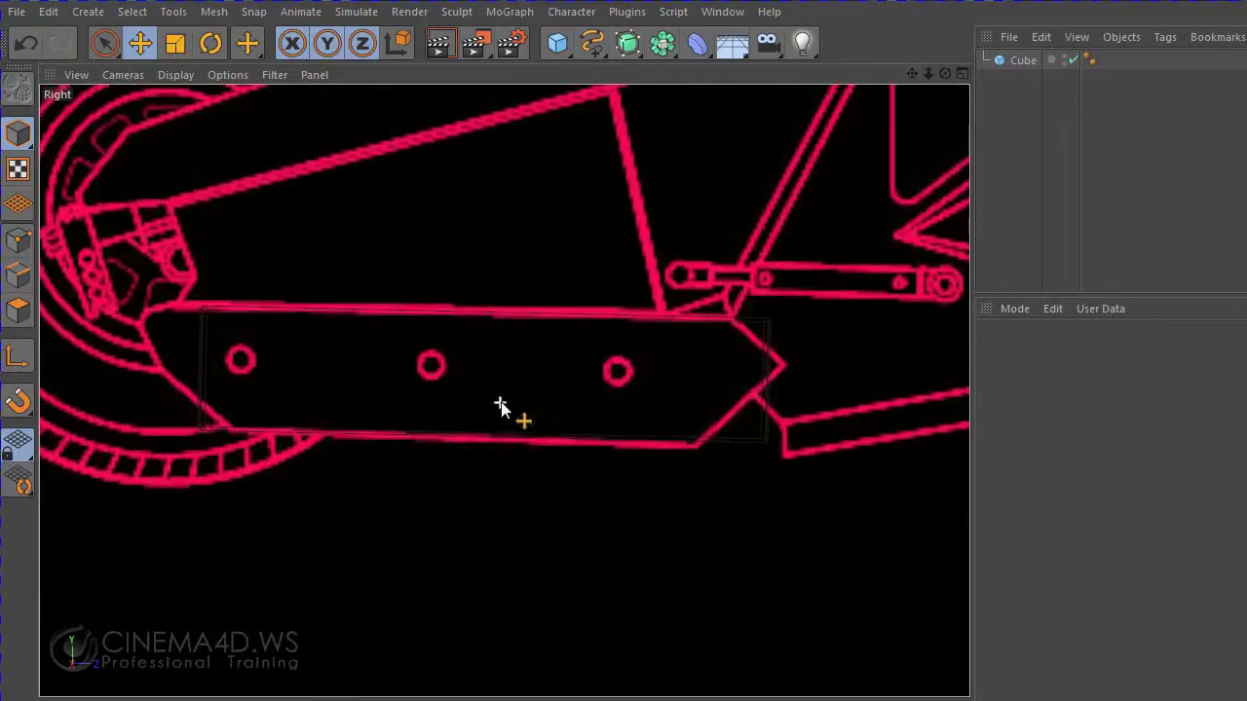
click(1016, 63)
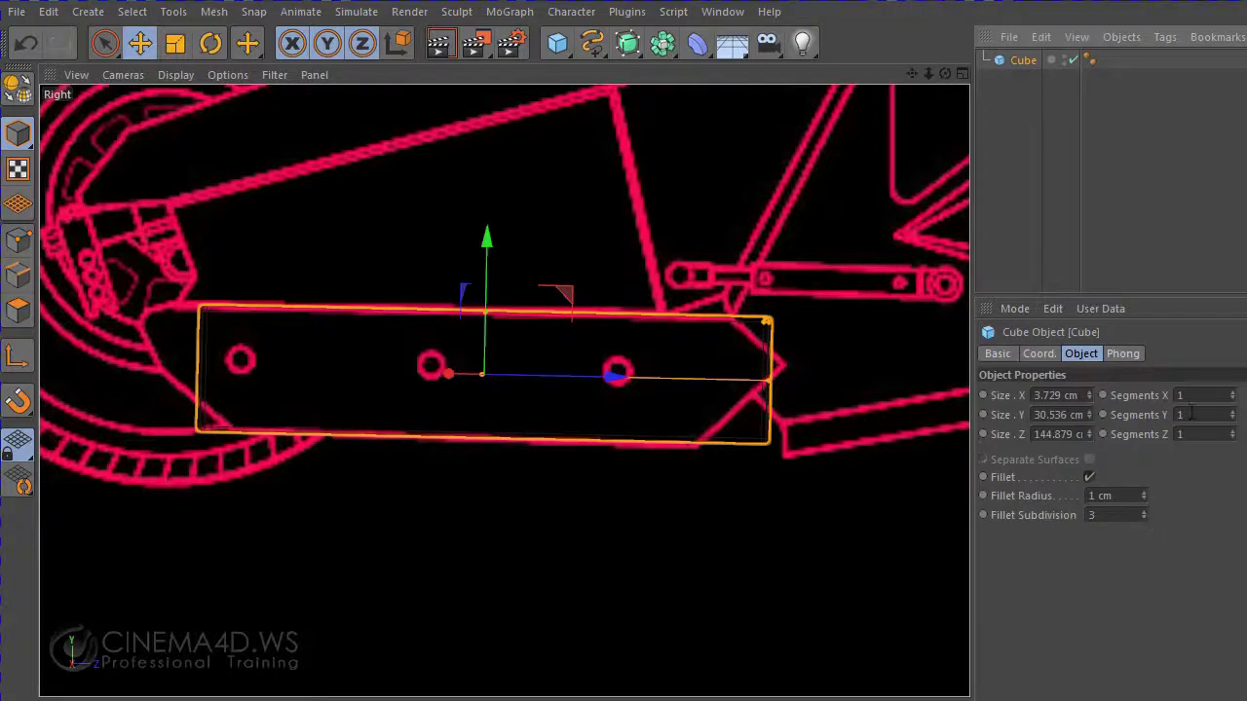
click(1231, 395)
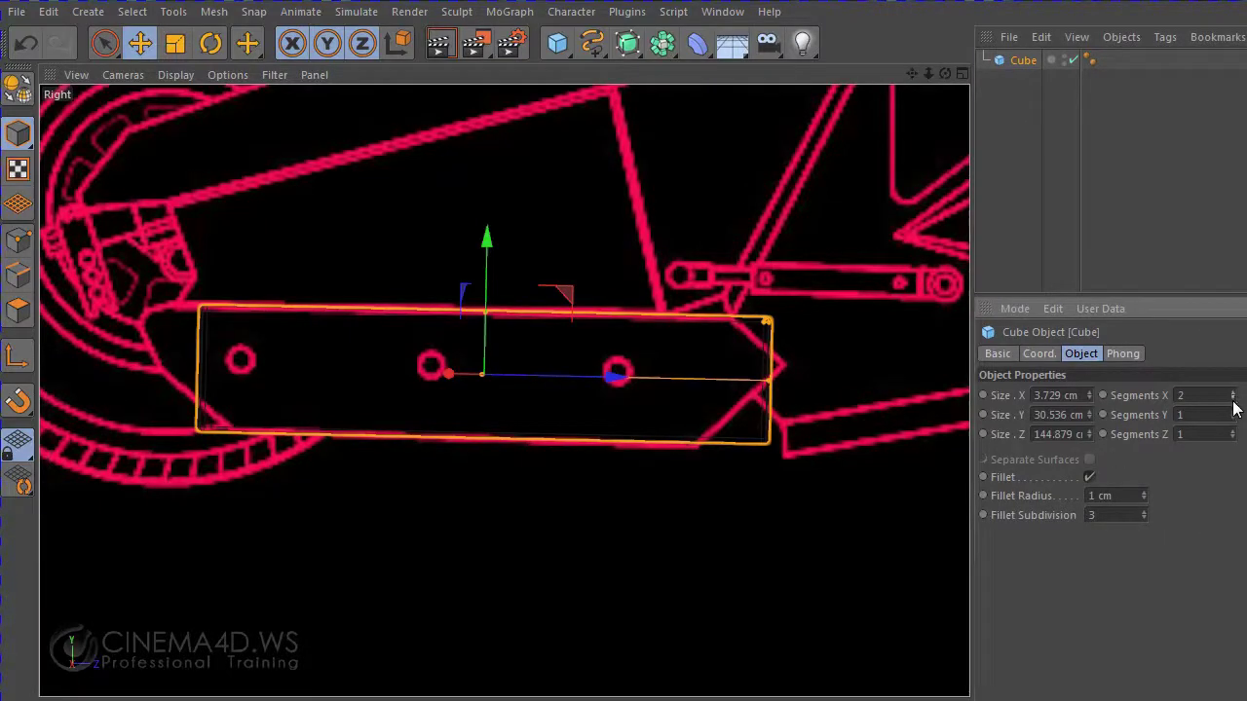
middle_click(793, 478)
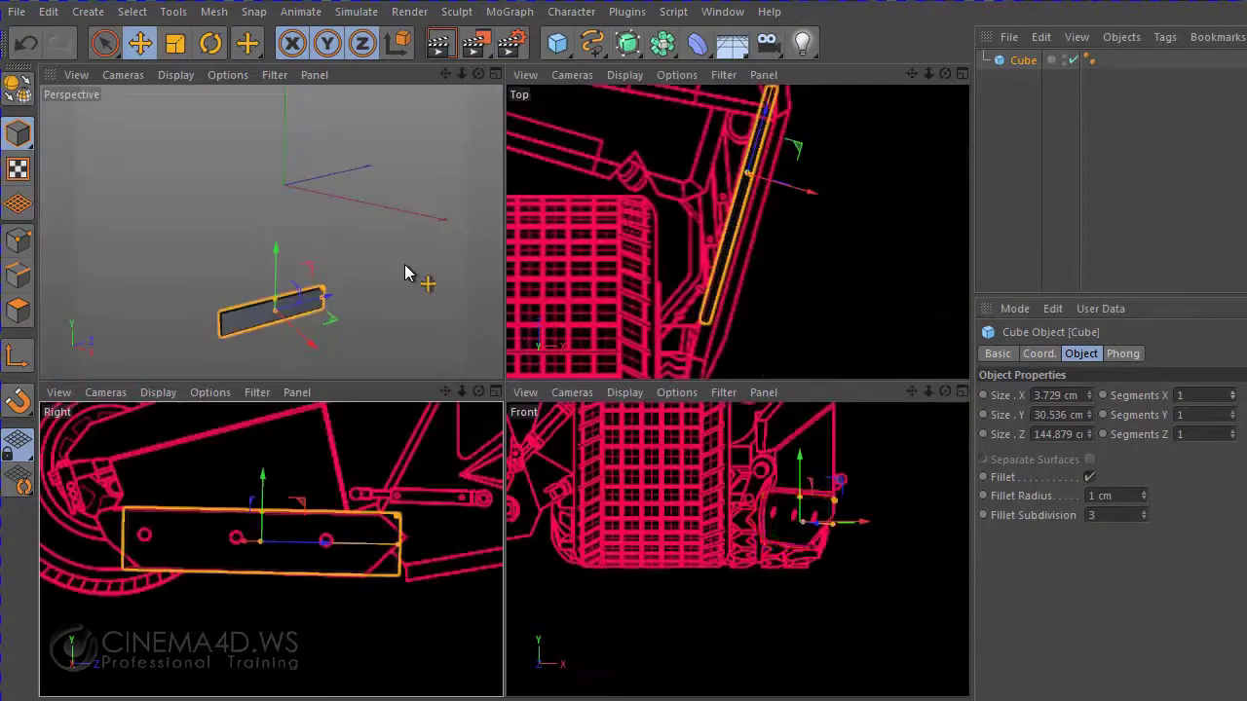
- Maximize the Perspective view and orbit and zoom in on the bar
middle_click(352, 342)
drag(912, 73, 912, 117)
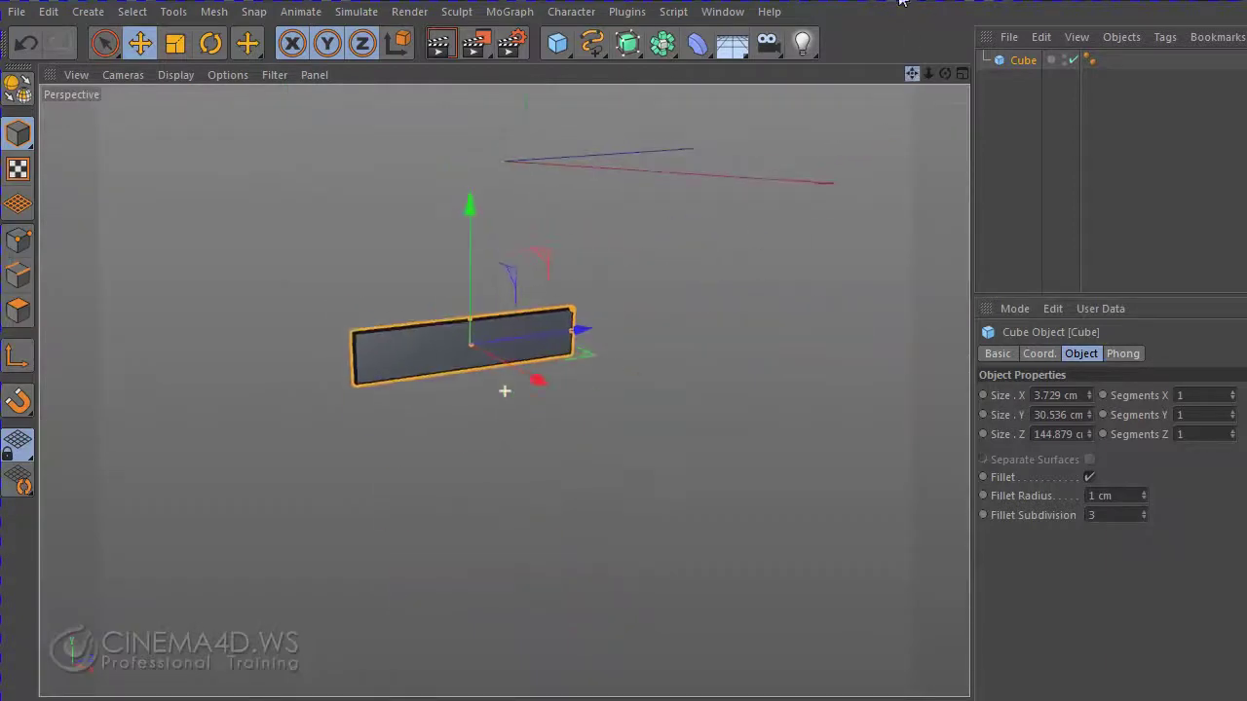
scroll(707, 331, up, 2)
scroll(708, 331, up, 2)
scroll(662, 353, down, 2)
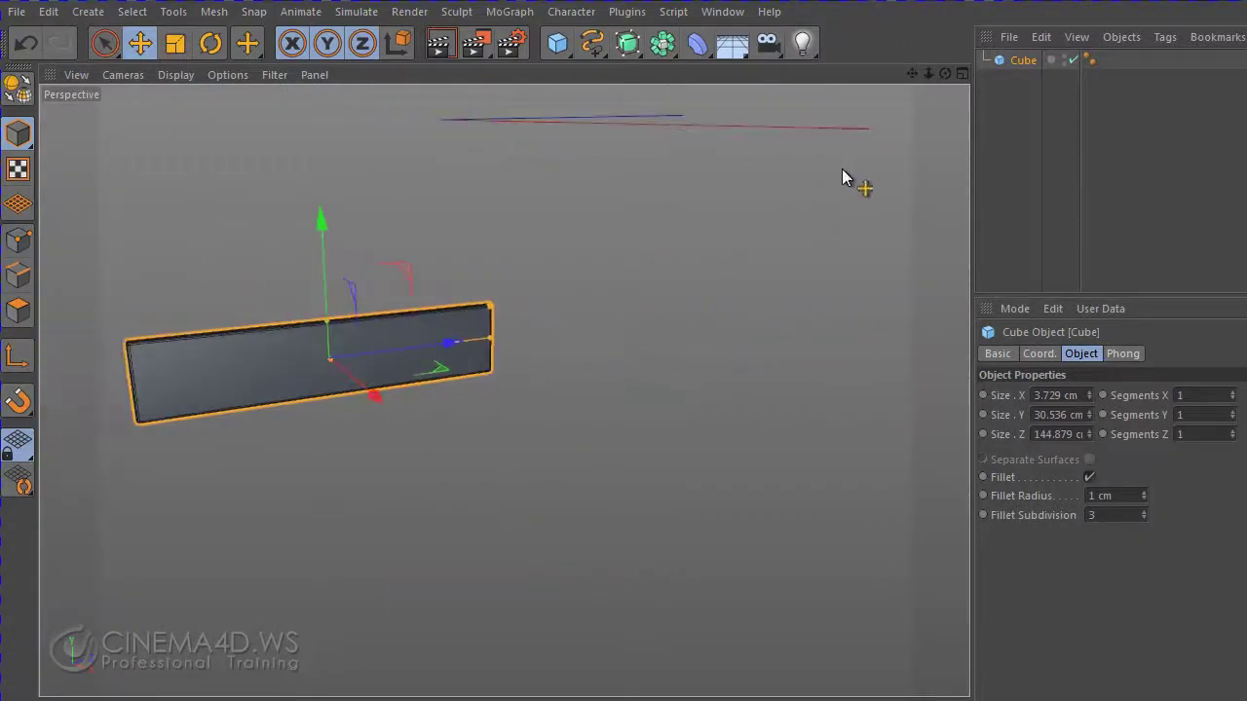
mouse_move(758, 430)
alt+mouse_down()
mouse_move(896, 451)
mouse_move(843, 490)
mouse_move(785, 504)
mouse_move(698, 569)
mouse_move(789, 466)
mouse_move(774, 481)
mouse_move(635, 473)
alt+mouse_up()
scroll(629, 473, up, 3)
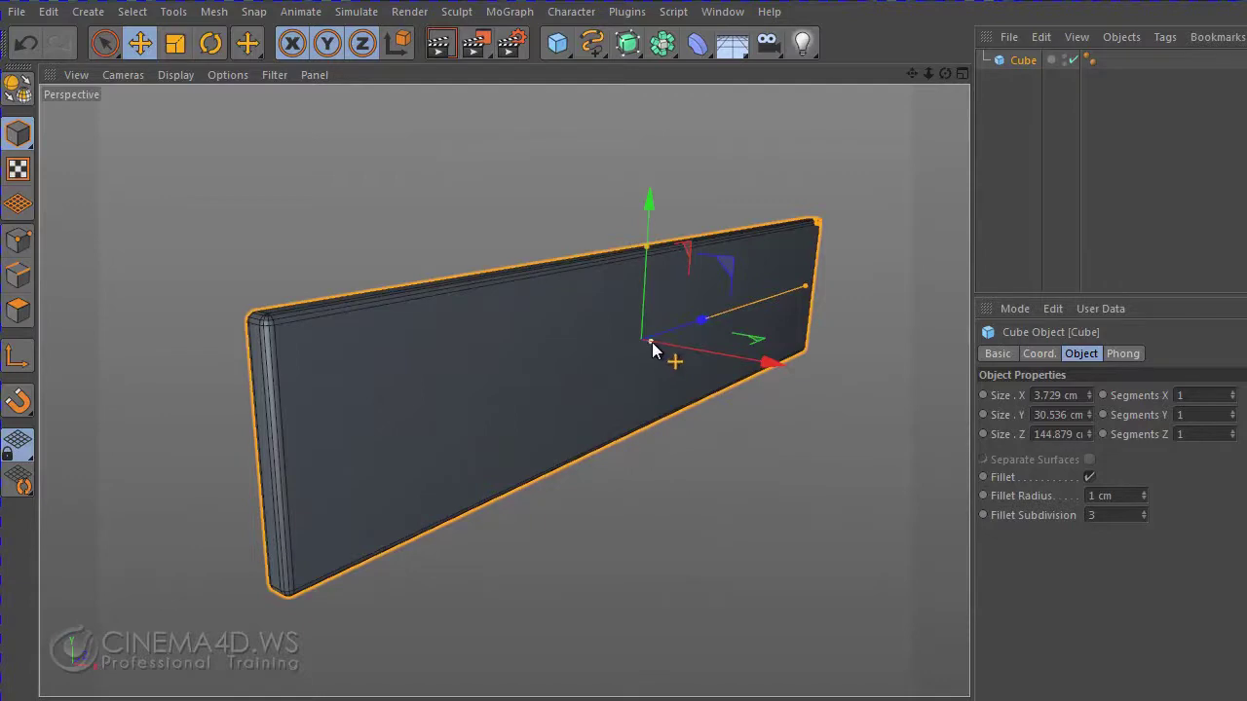
- Settle the bar at 4.598 cm Size X with a 0 cm fillet radius
key(ctrl+z)
key(ctrl+z)
key(ctrl+z)
key(ctrl+z)
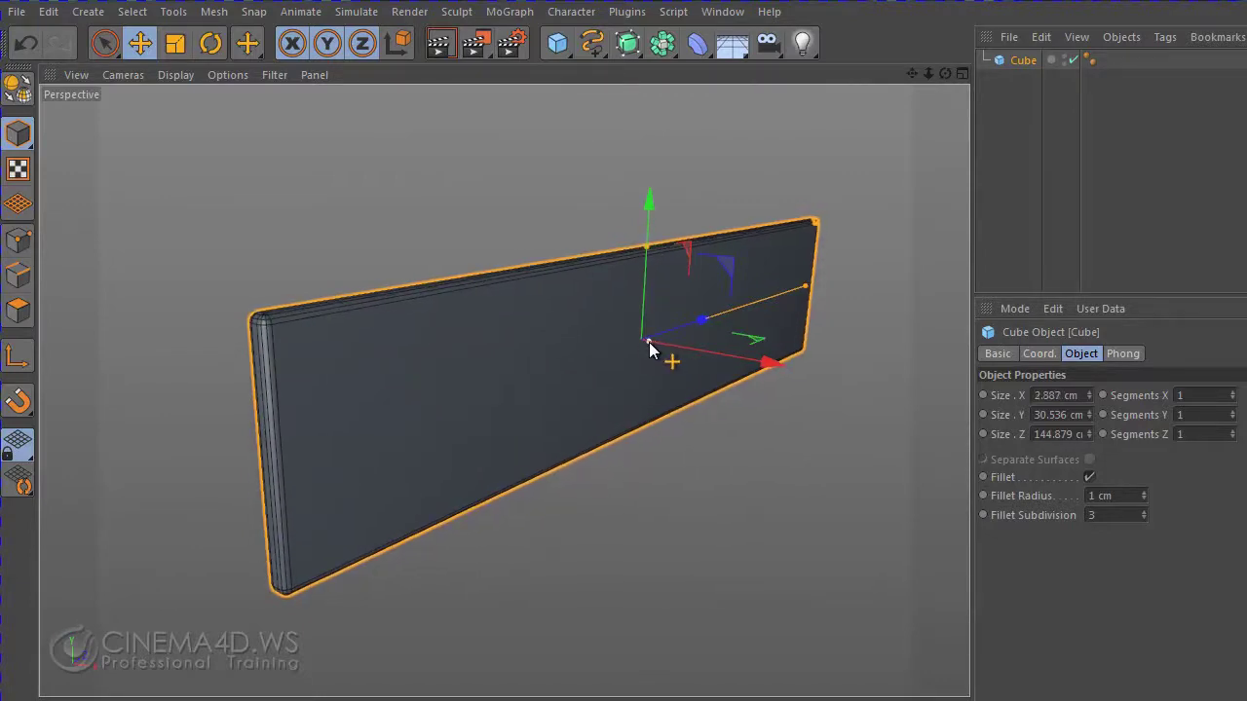
key(ctrl+y)
key(ctrl+y)
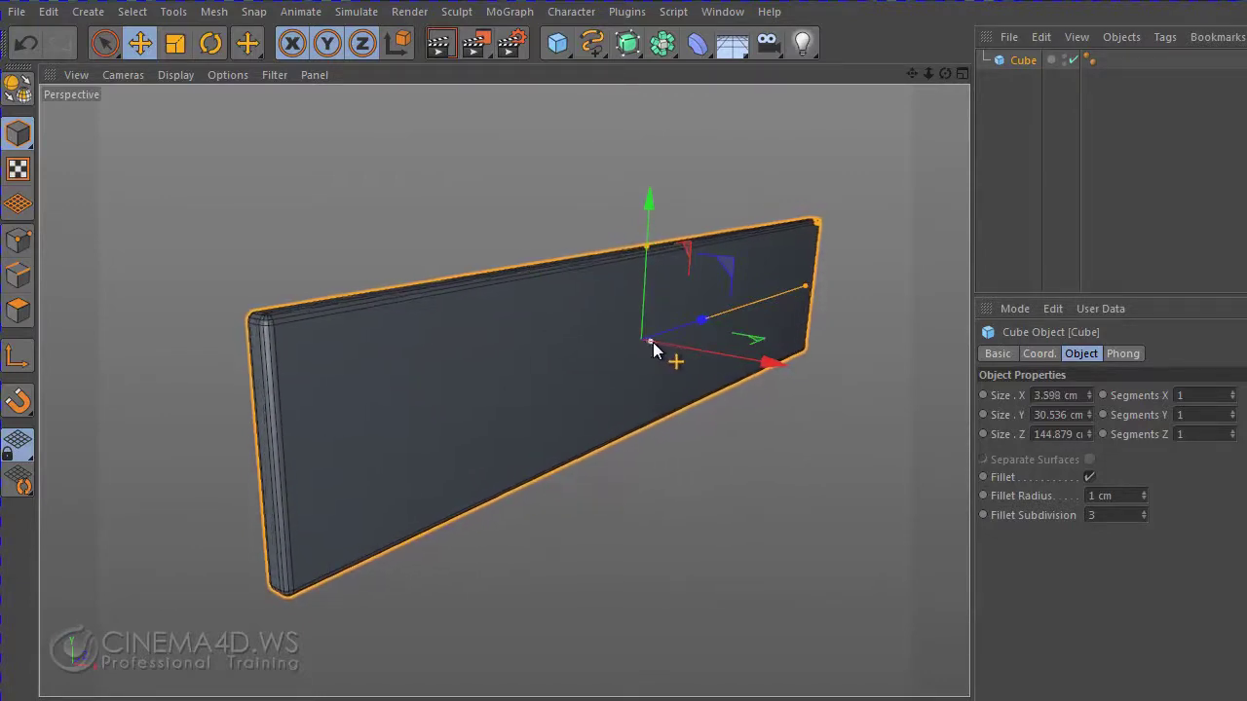
key(ctrl+y)
- Try fillet radius values on the board, ending at 0.5 cm
drag(1145, 493, 1146, 502)
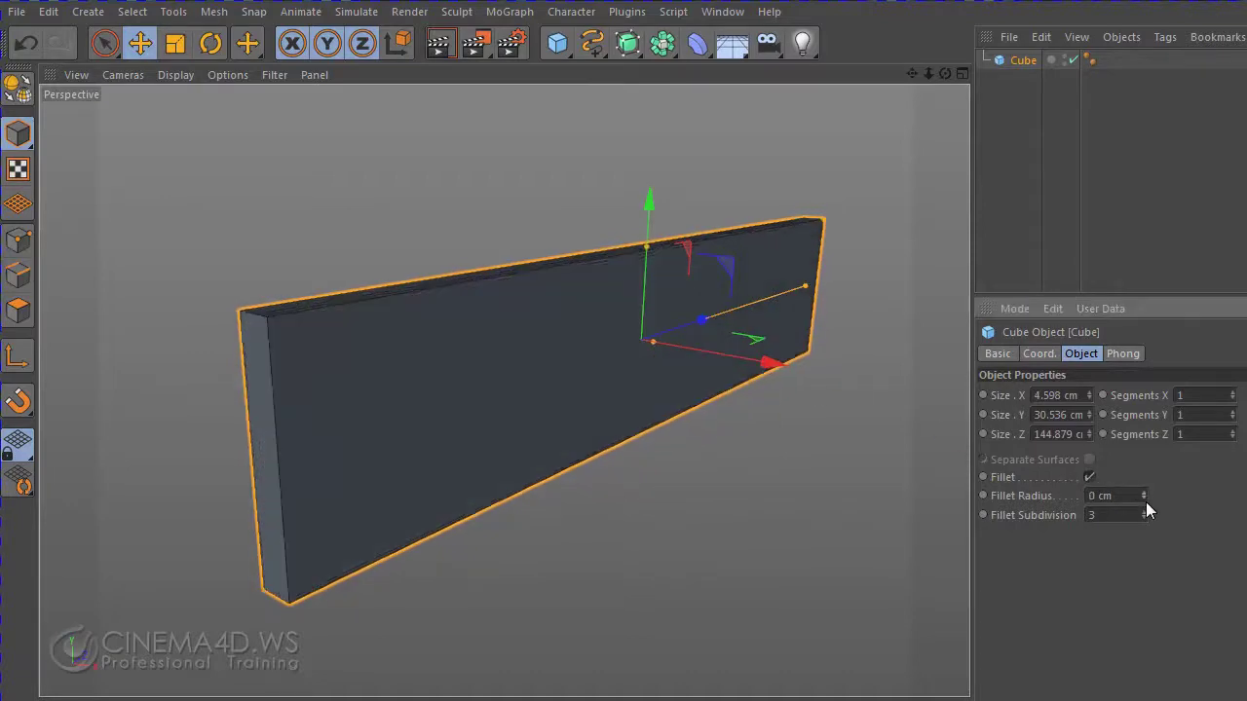
click(1148, 493)
double_click(1101, 495)
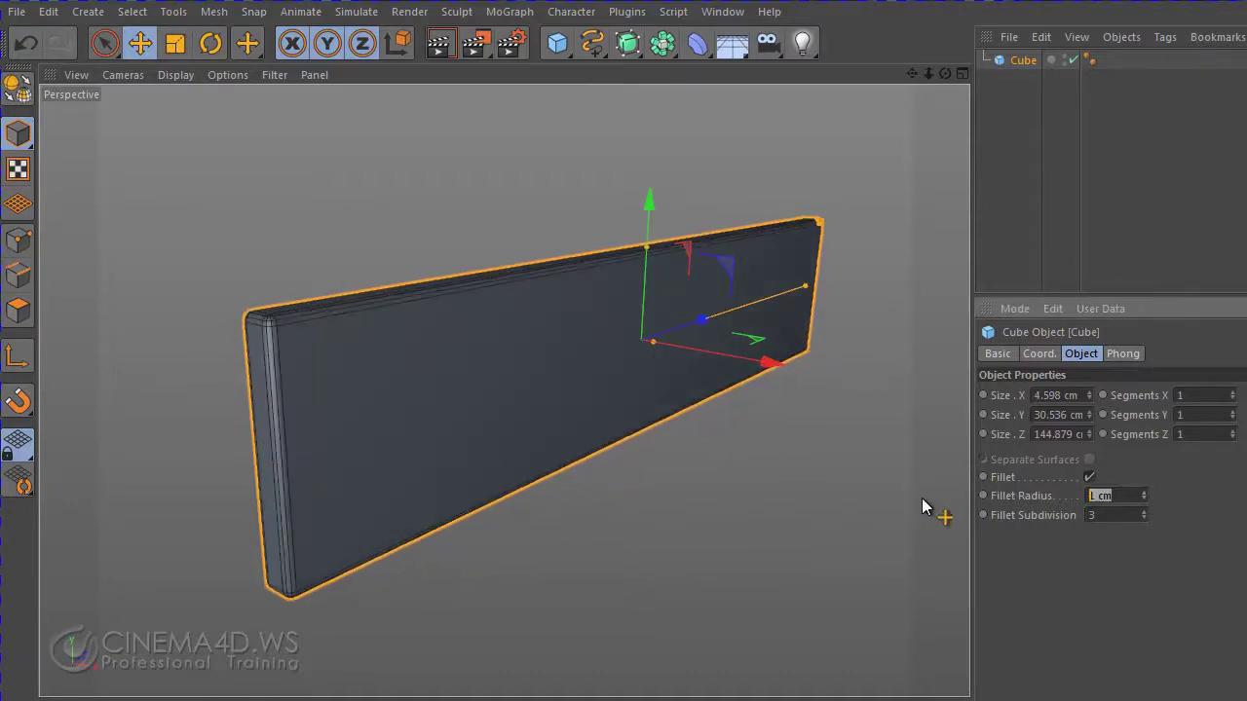
text(0.5)
key(Return)
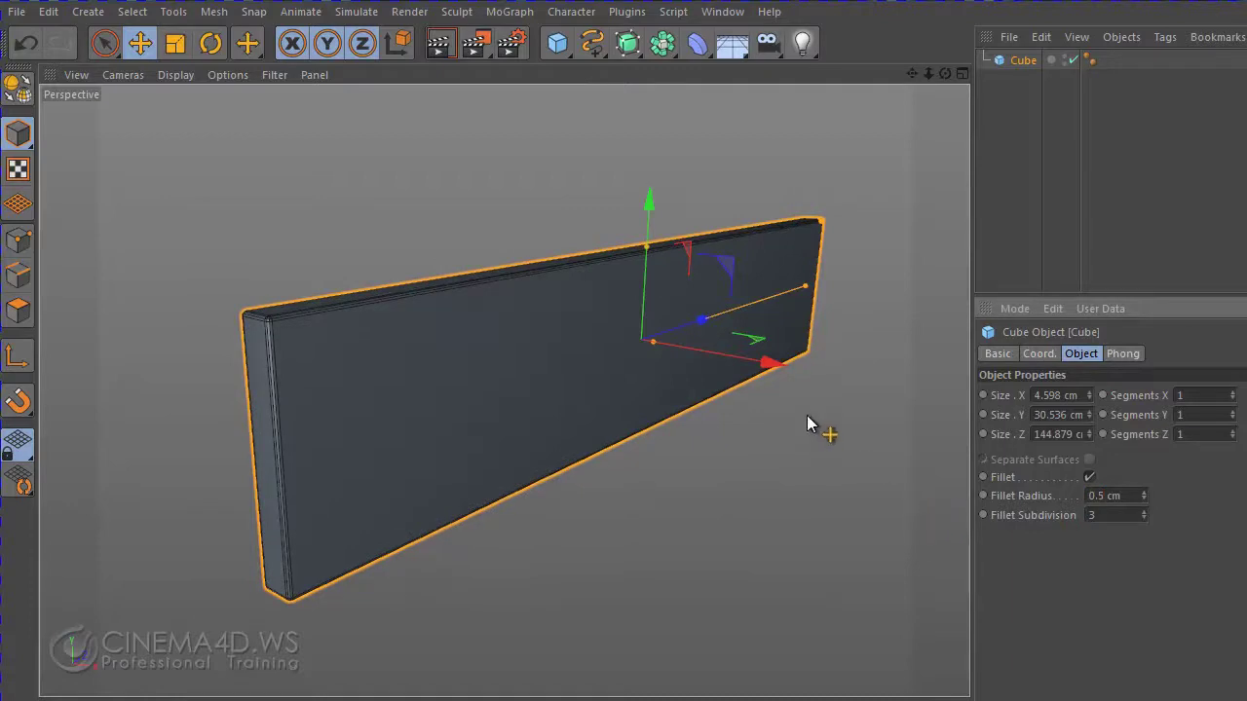
mouse_move(780, 492)
alt+mouse_down()
mouse_move(797, 507)
mouse_move(785, 515)
alt+mouse_up()
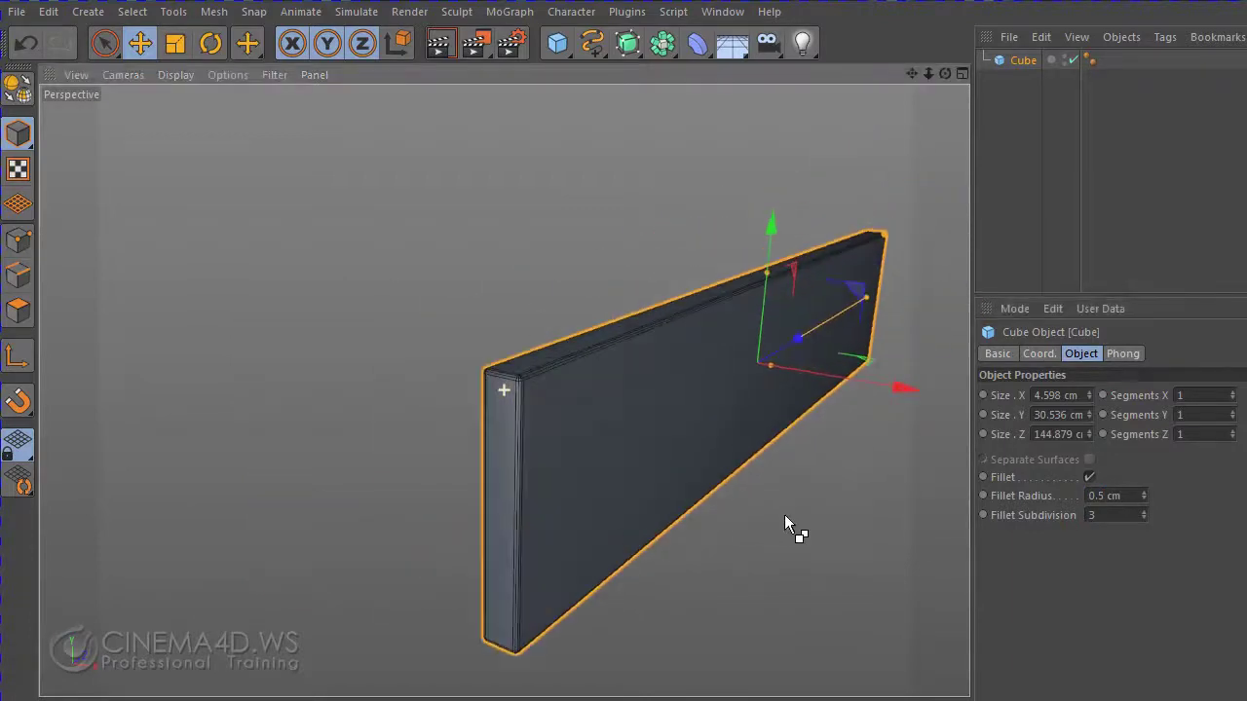
- Set the fillet radius to 0.7 cm, thicken the board to 5.069 cm, and preview-render it
double_click(1101, 495)
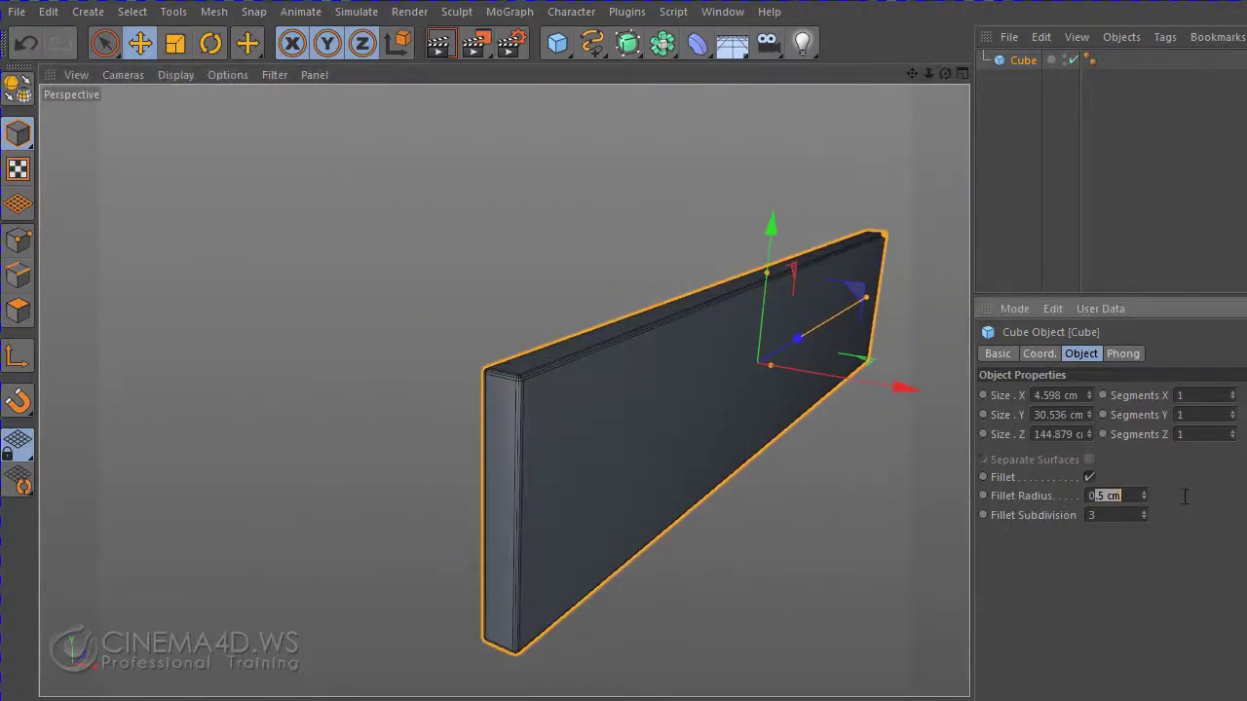
text(.7)
key(Return)
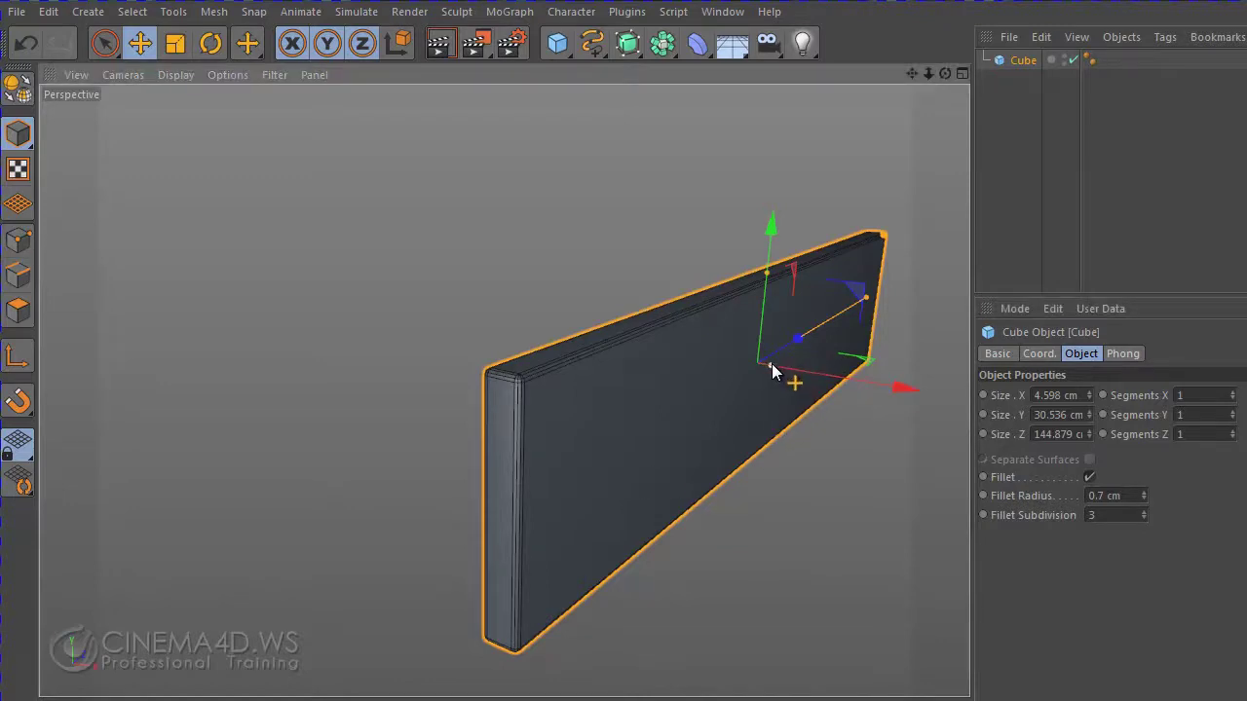
drag(772, 363, 770, 361)
scroll(780, 454, down, 5)
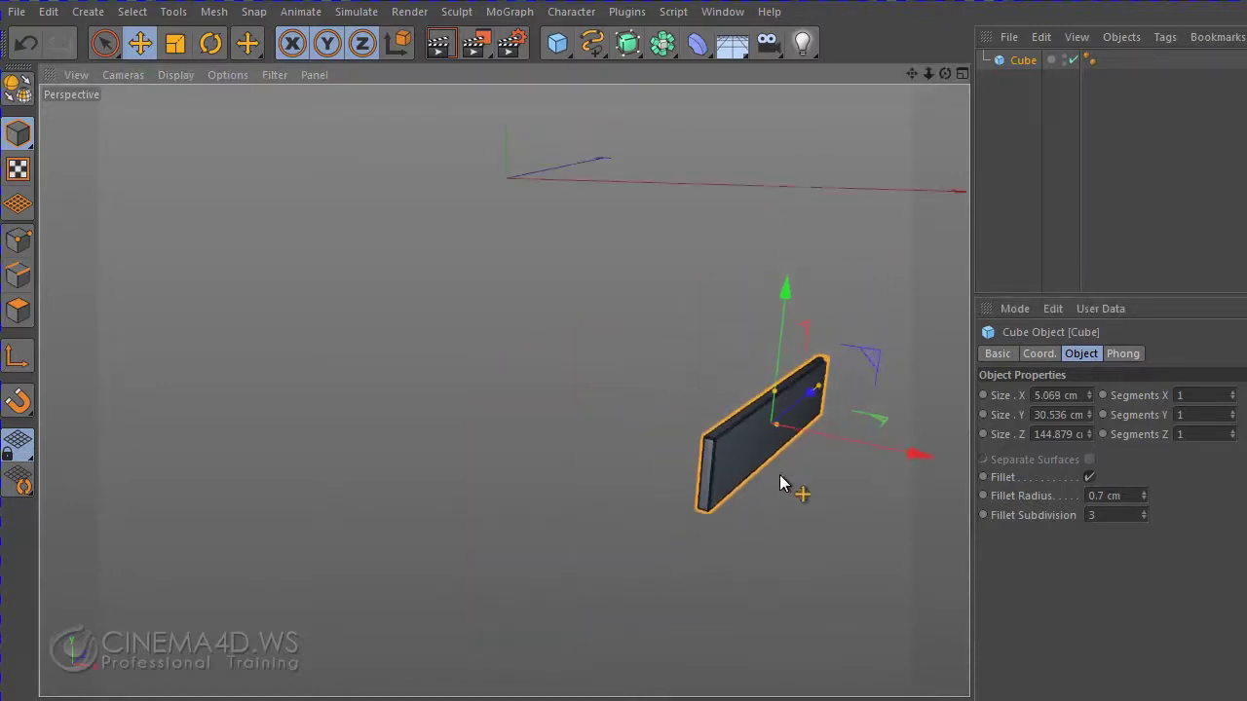
click(439, 43)
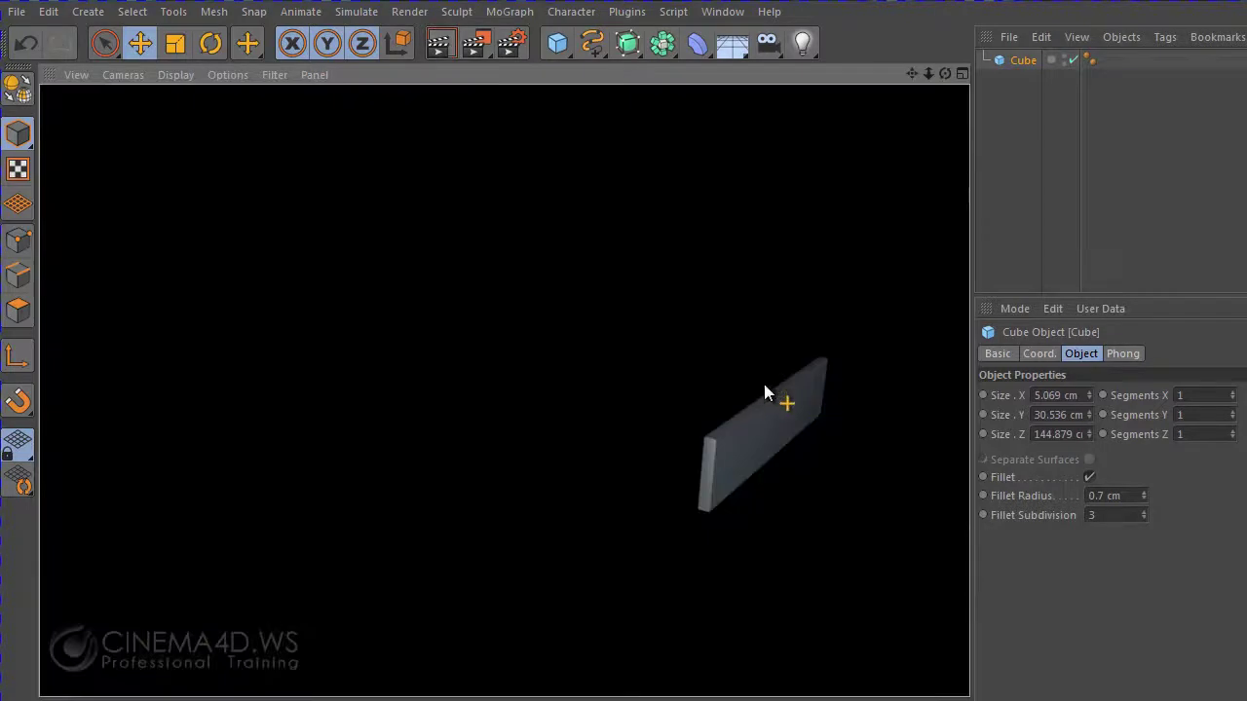
click(853, 426)
scroll(755, 487, up, 3)
scroll(754, 487, up, 5)
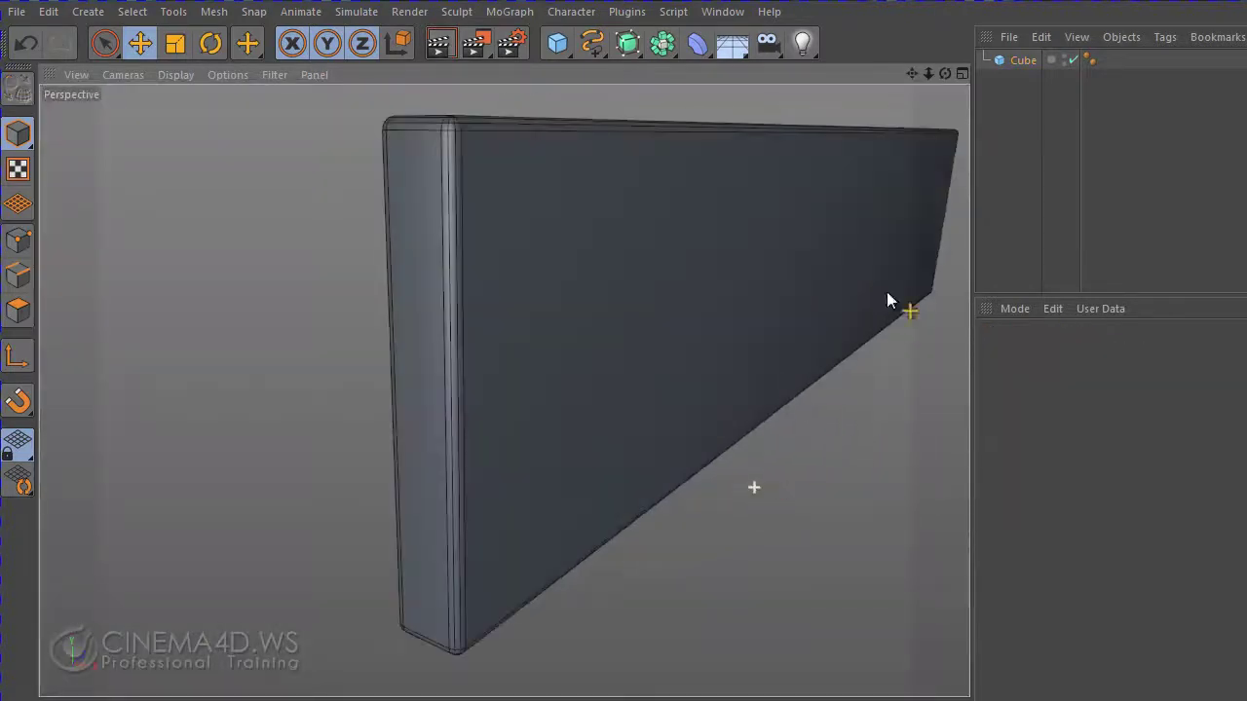
- Raise the fillet radius to 1 cm and preview-render the board again
click(1014, 61)
double_click(1101, 495)
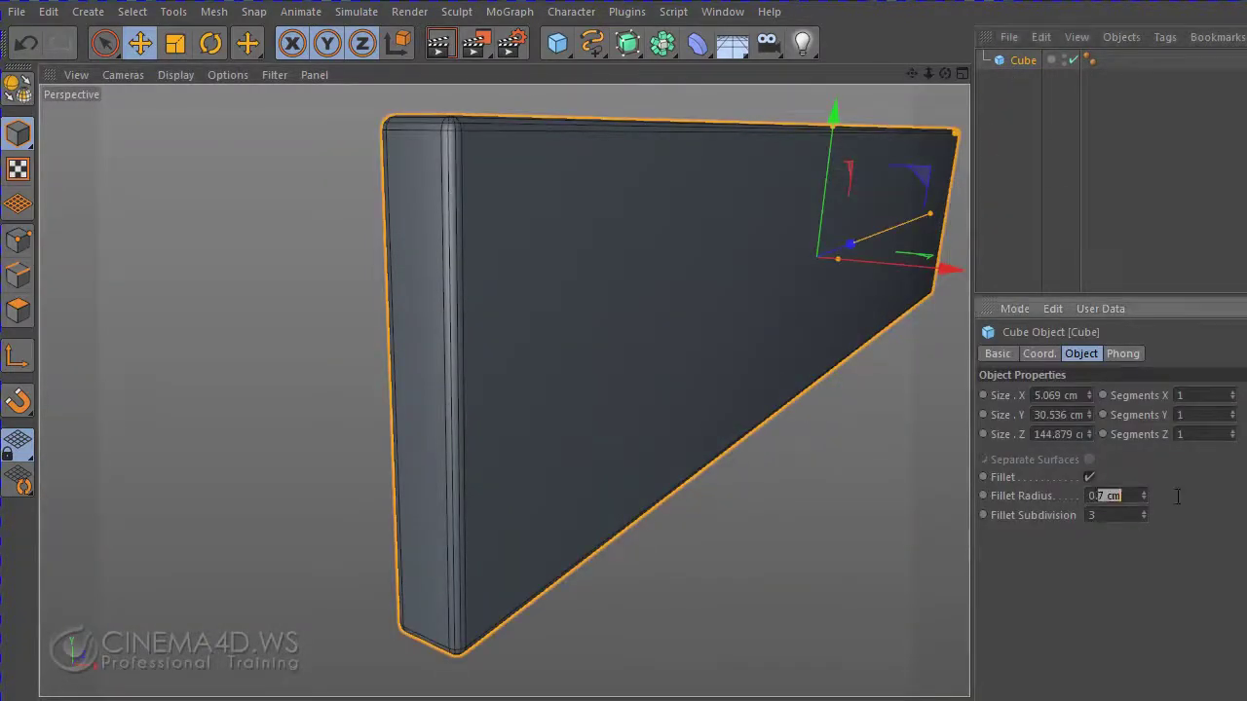
text(1)
key(Return)
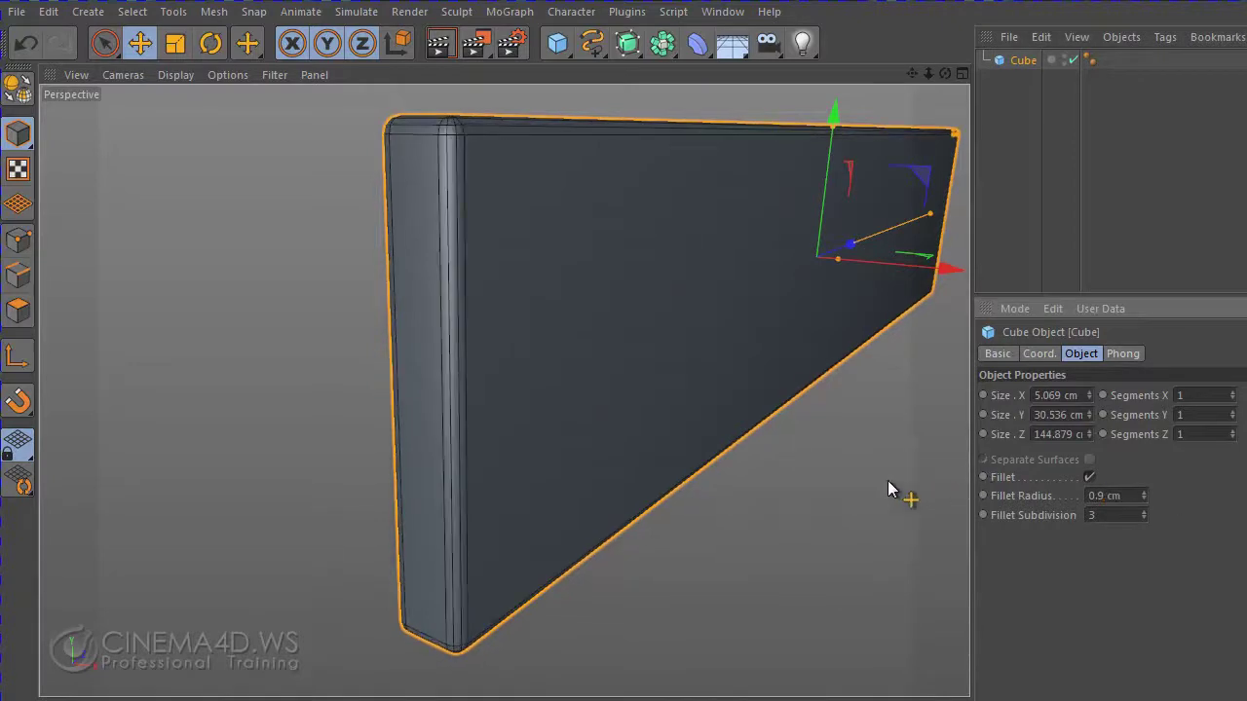
click(857, 478)
scroll(782, 467, down, 5)
click(438, 43)
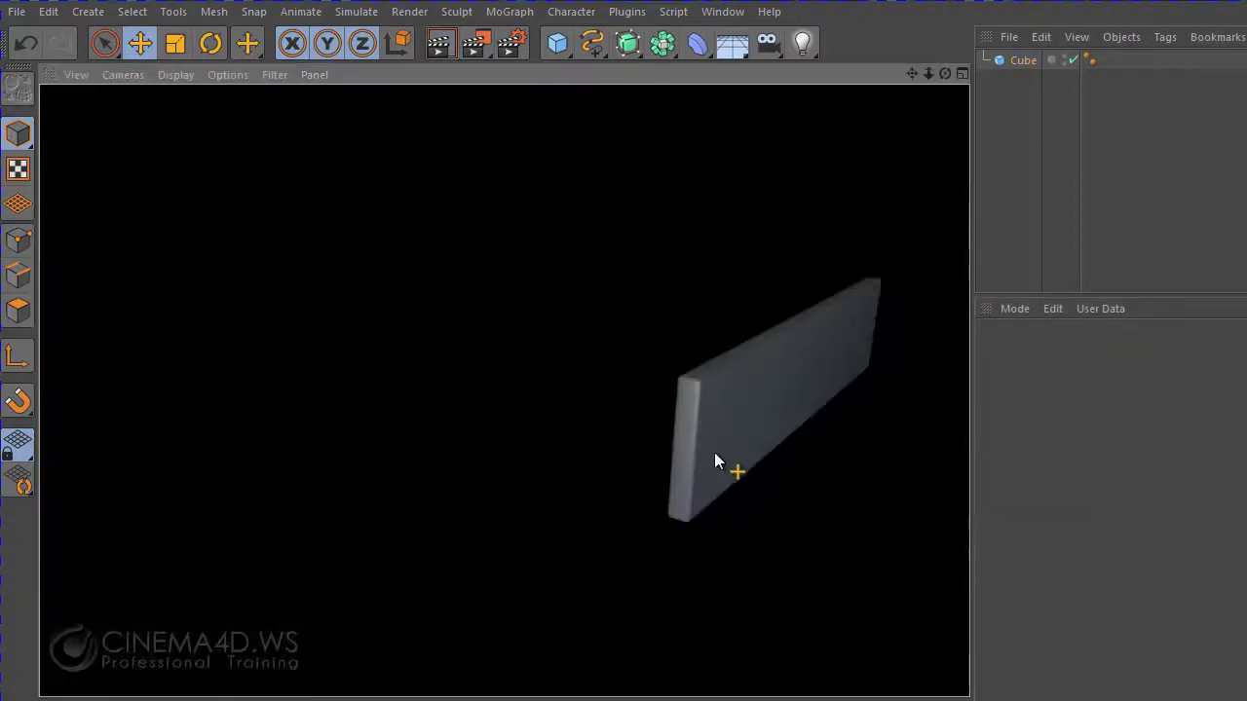
click(795, 493)
scroll(774, 462, up, 2)
- Settle on a 0.8 cm fillet radius and view the whole board
click(759, 467)
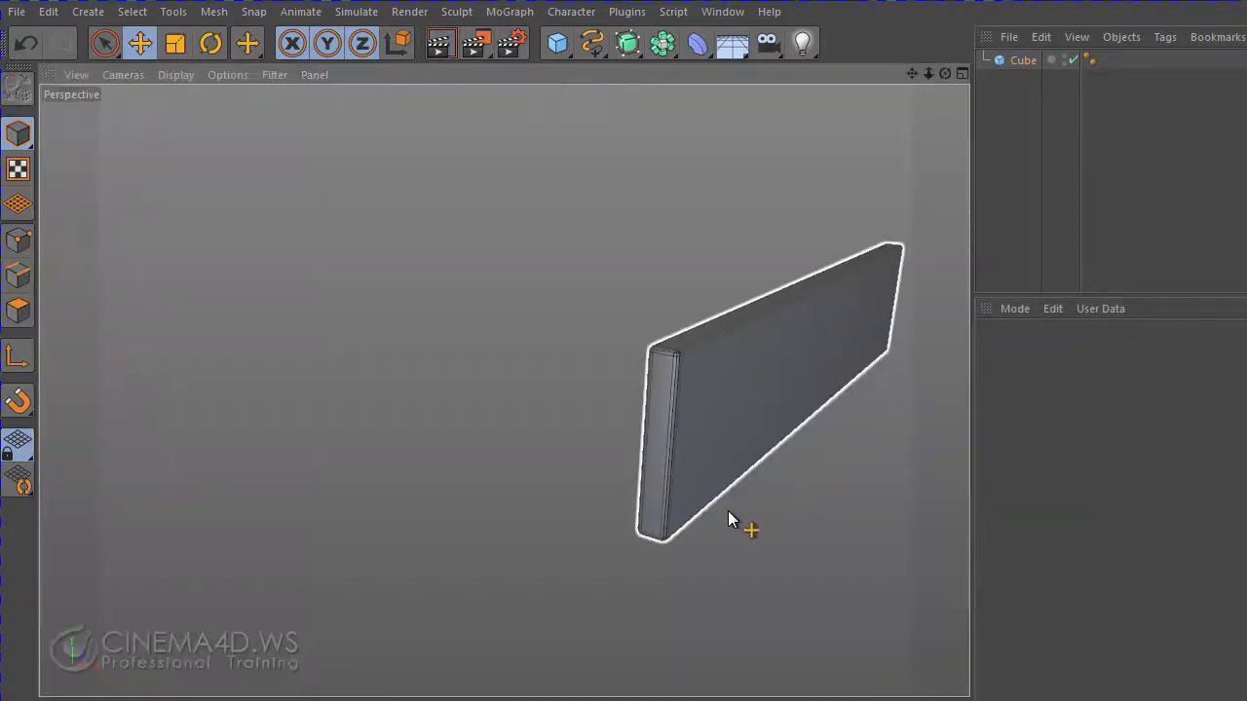
scroll(731, 519, up, 2)
scroll(717, 491, up, 3)
scroll(695, 370, down, 3)
click(696, 361)
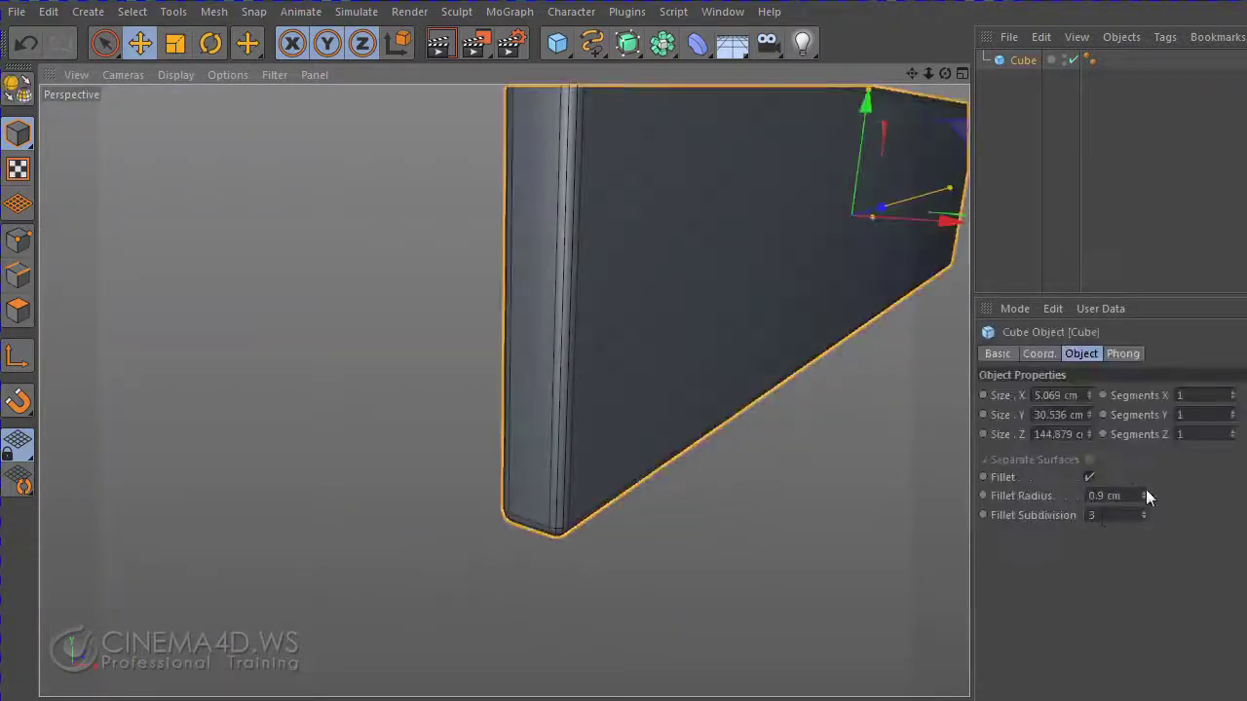
double_click(1101, 496)
text(0.8)
key(Return)
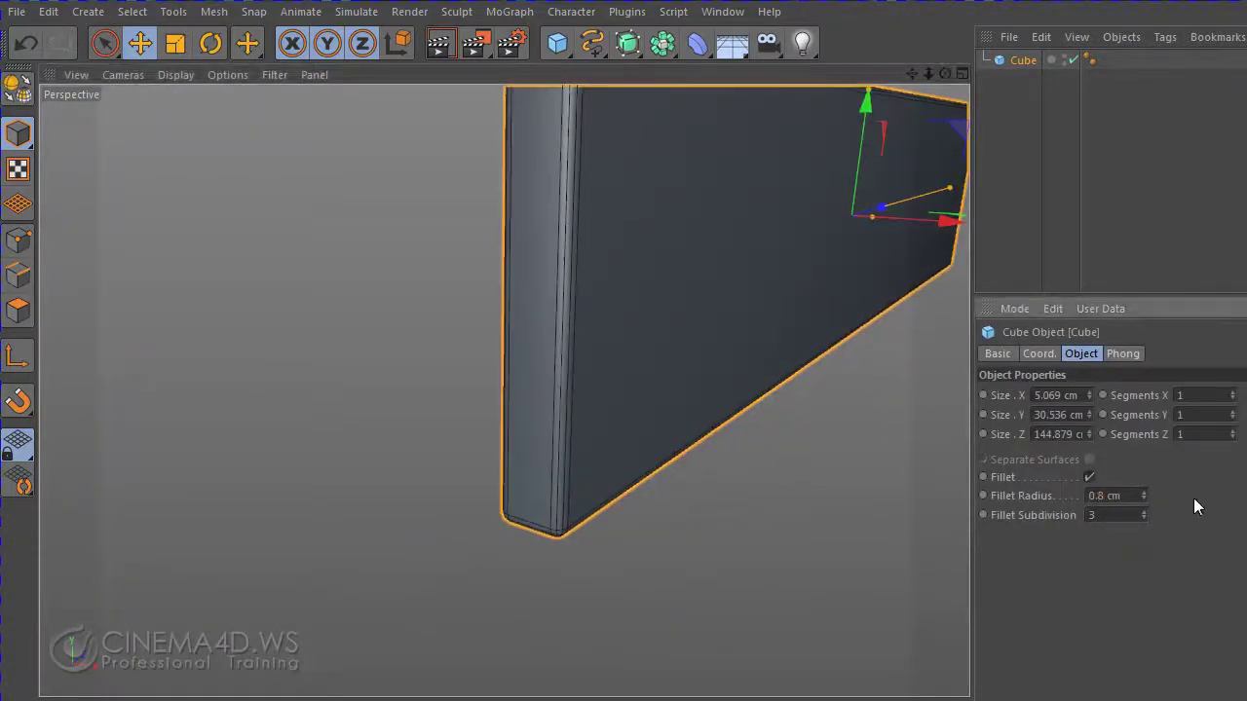
click(804, 496)
scroll(857, 389, down, 3)
mouse_move(879, 315)
alt+mouse_down()
mouse_move(912, 77)
mouse_move(890, 114)
alt+mouse_up()
click(1021, 59)
- Copy and paste the Cube, and rename the duplicate 'Master copy'
click(1041, 36)
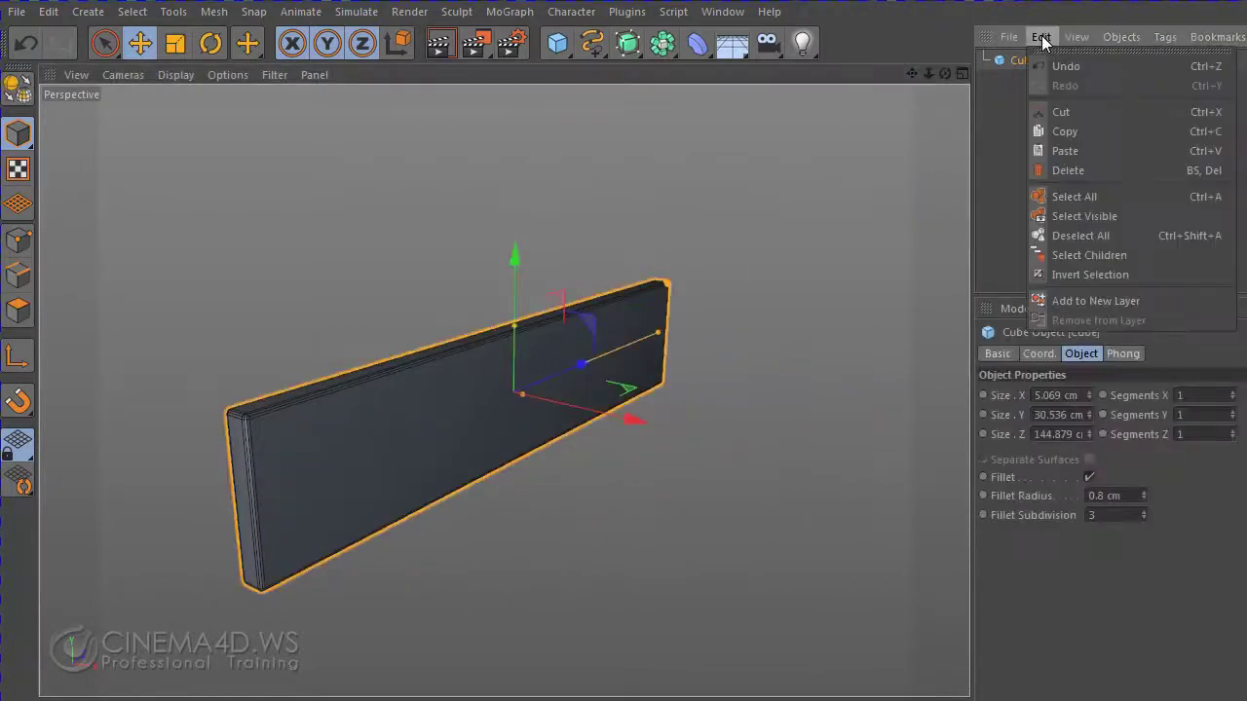
click(1089, 147)
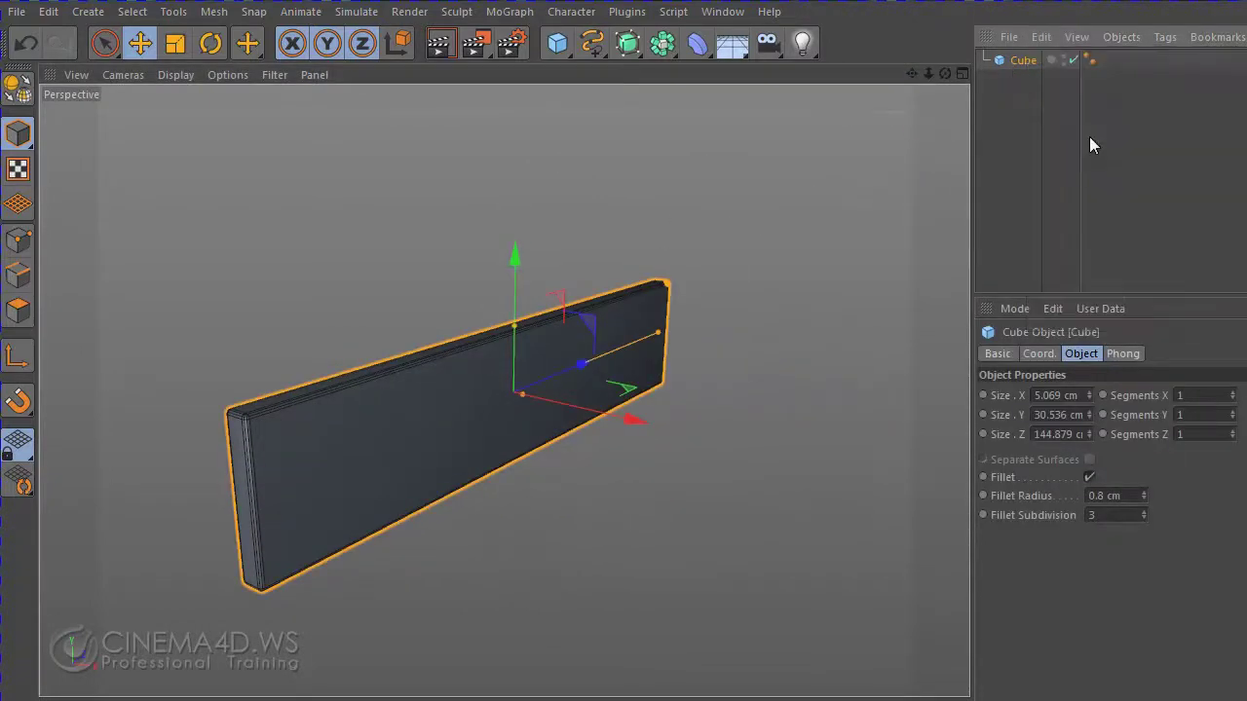
click(1041, 37)
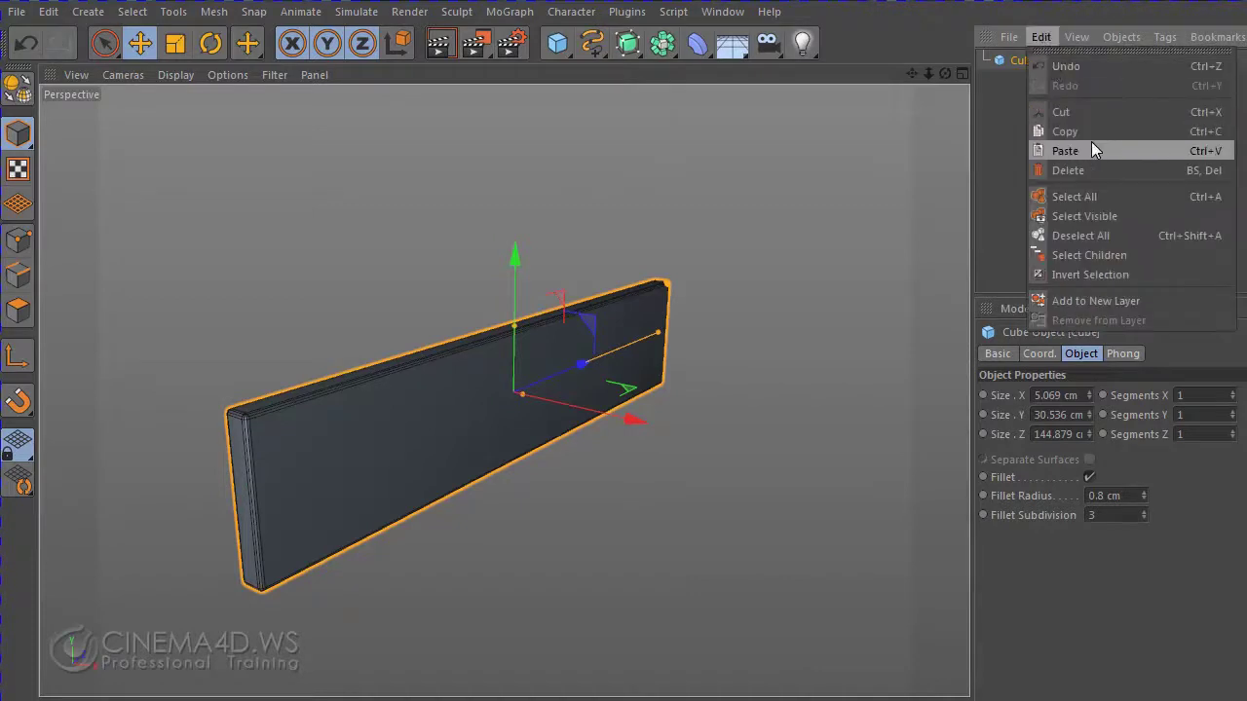
click(1092, 151)
double_click(1031, 61)
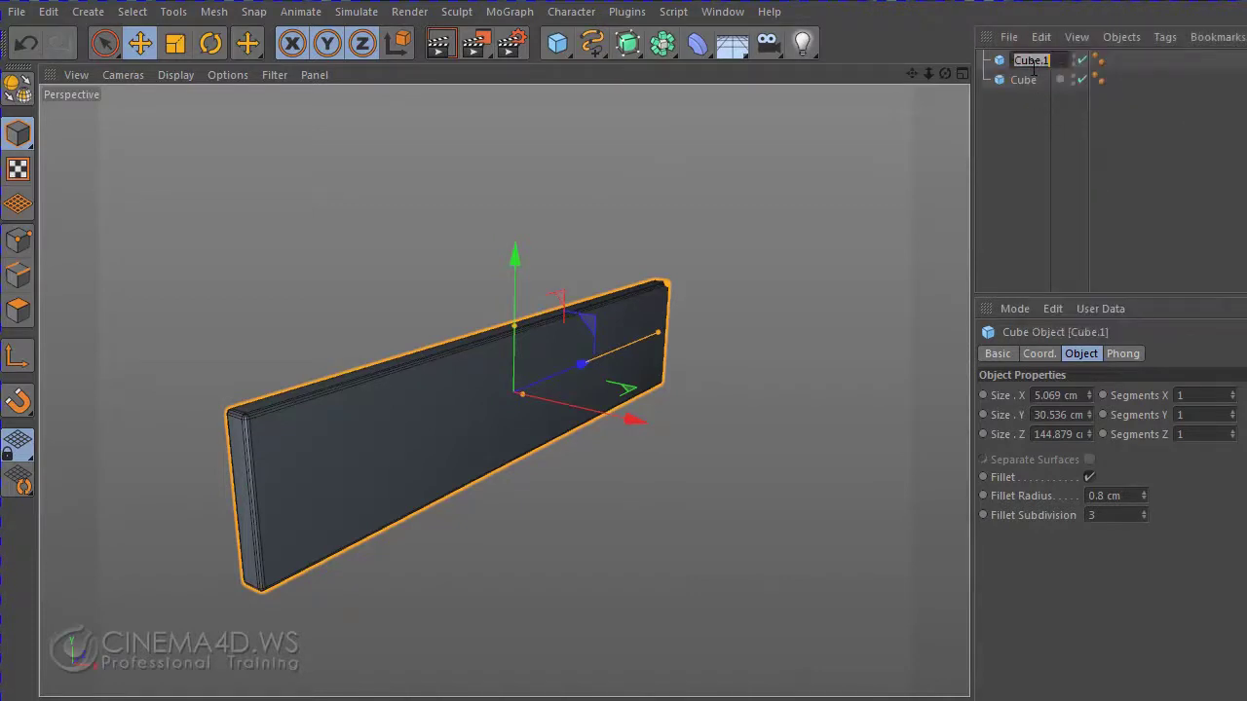
text(Ma)
text(ster co)
text(py)
key(Return)
- Move Master copy below Cube and turn its editor visibility off
drag(1033, 60, 1014, 105)
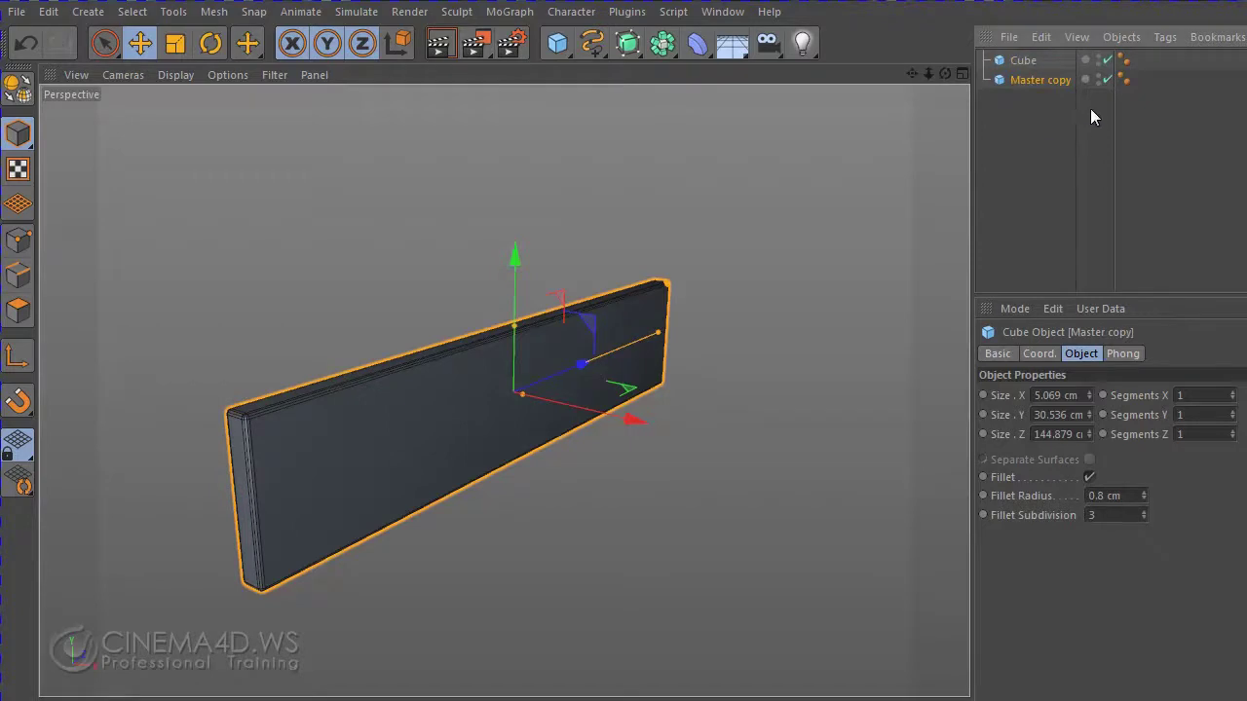
click(1091, 112)
click(1041, 83)
click(1084, 82)
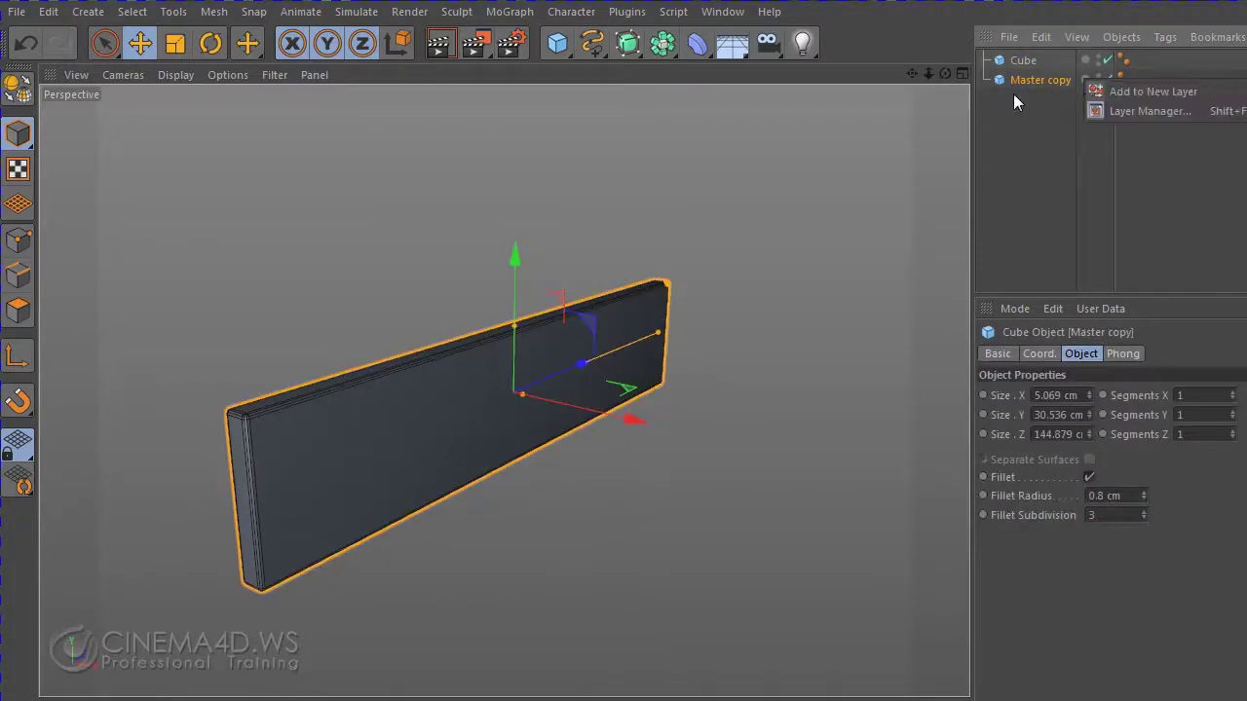
key(Escape)
drag(972, 115, 843, 109)
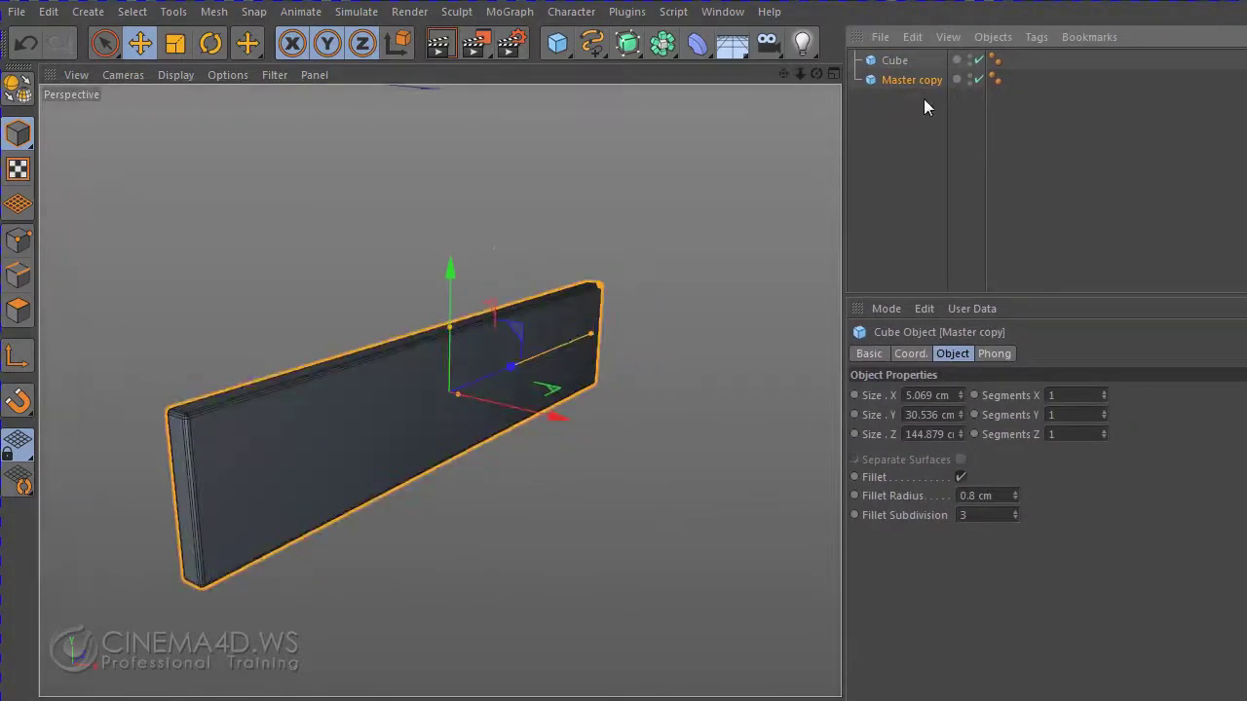
click(969, 77)
click(970, 77)
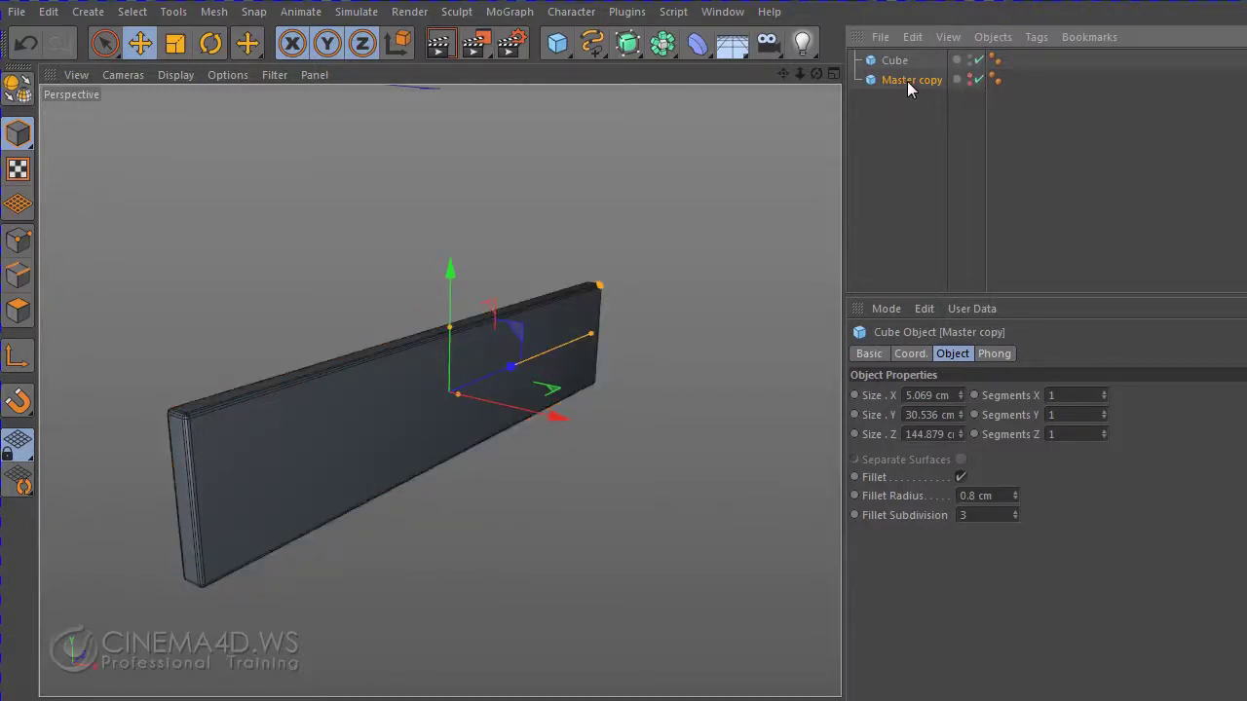
drag(846, 122, 1000, 116)
click(1045, 60)
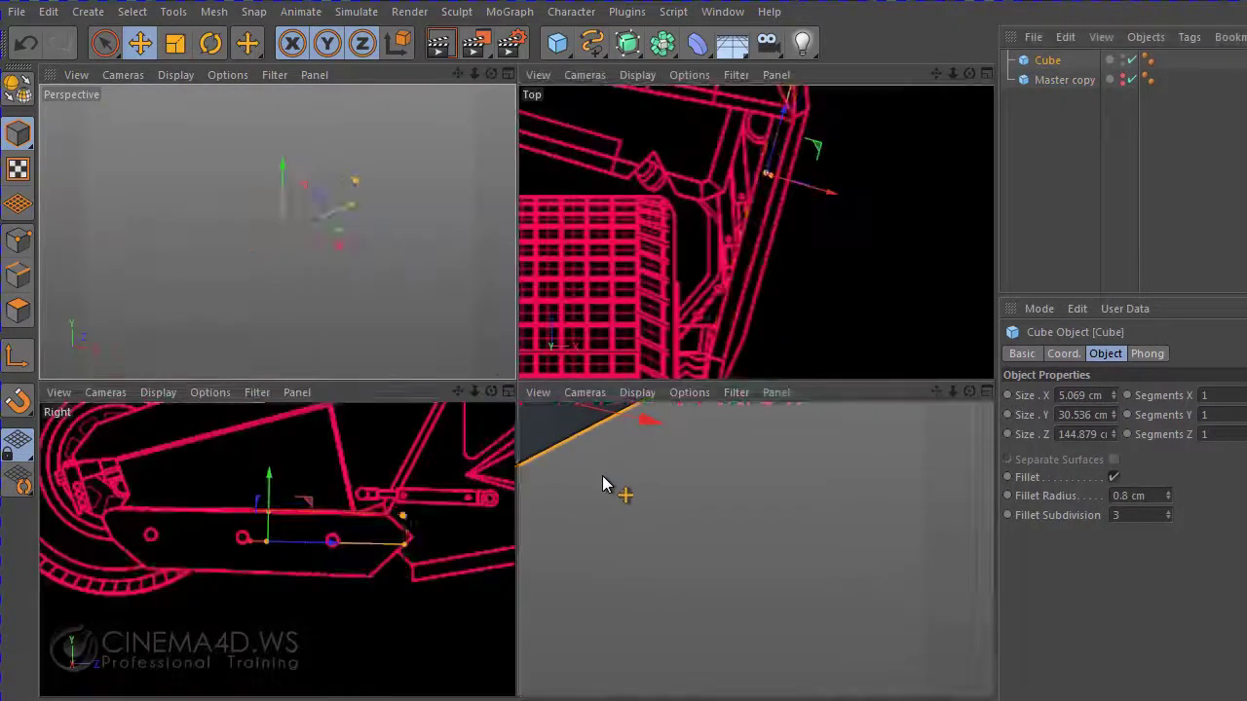
- Set the Cube's Segments Y to 3, then convert it with Make Editable (C)
middle_click(594, 462)
middle_click(342, 300)
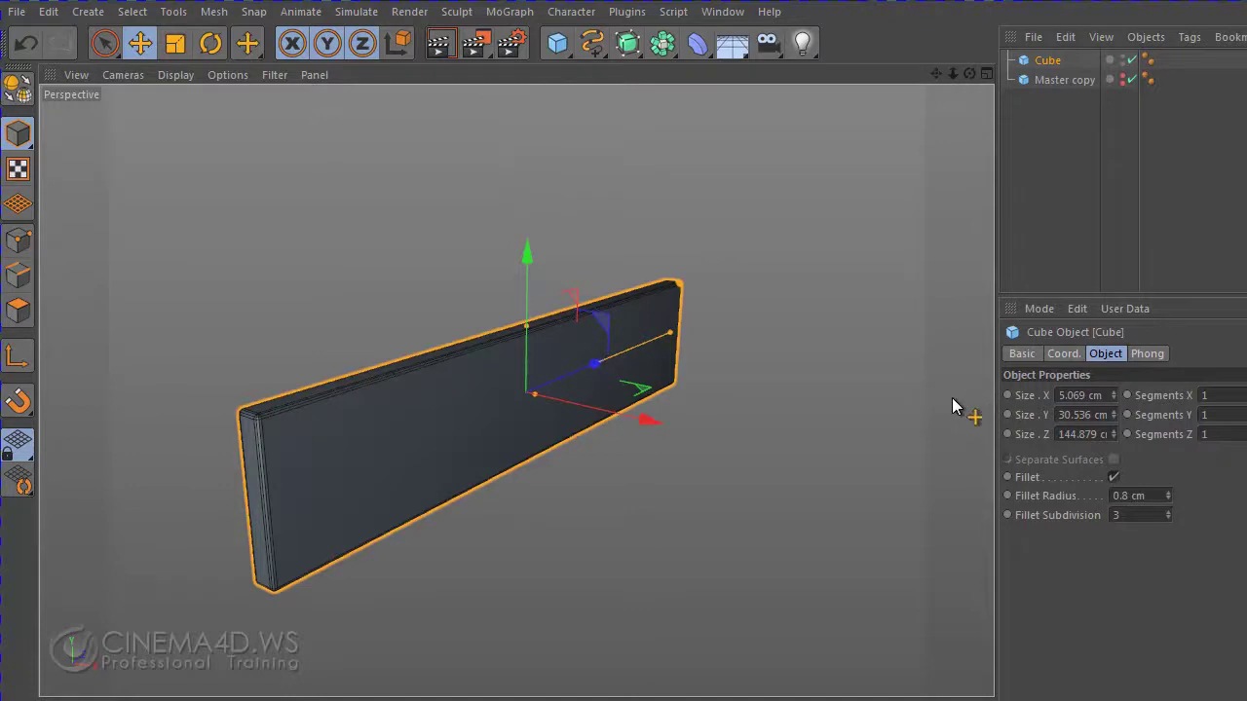
drag(998, 390, 847, 395)
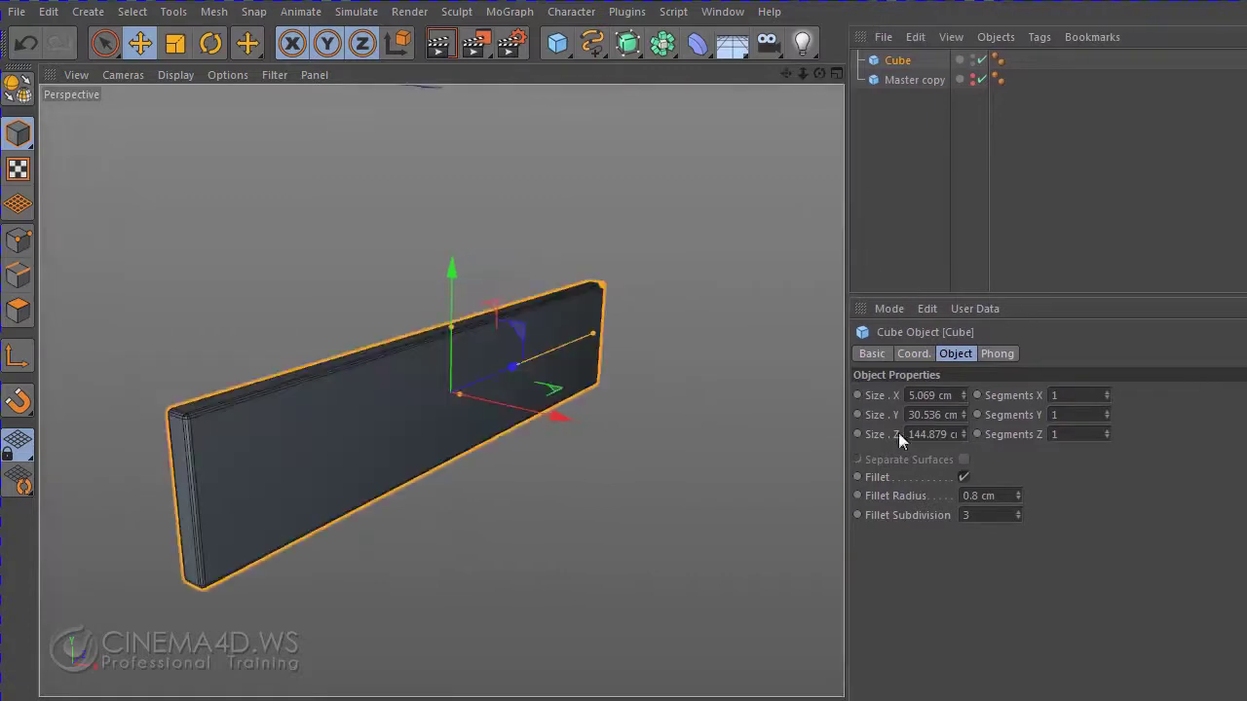
click(1106, 392)
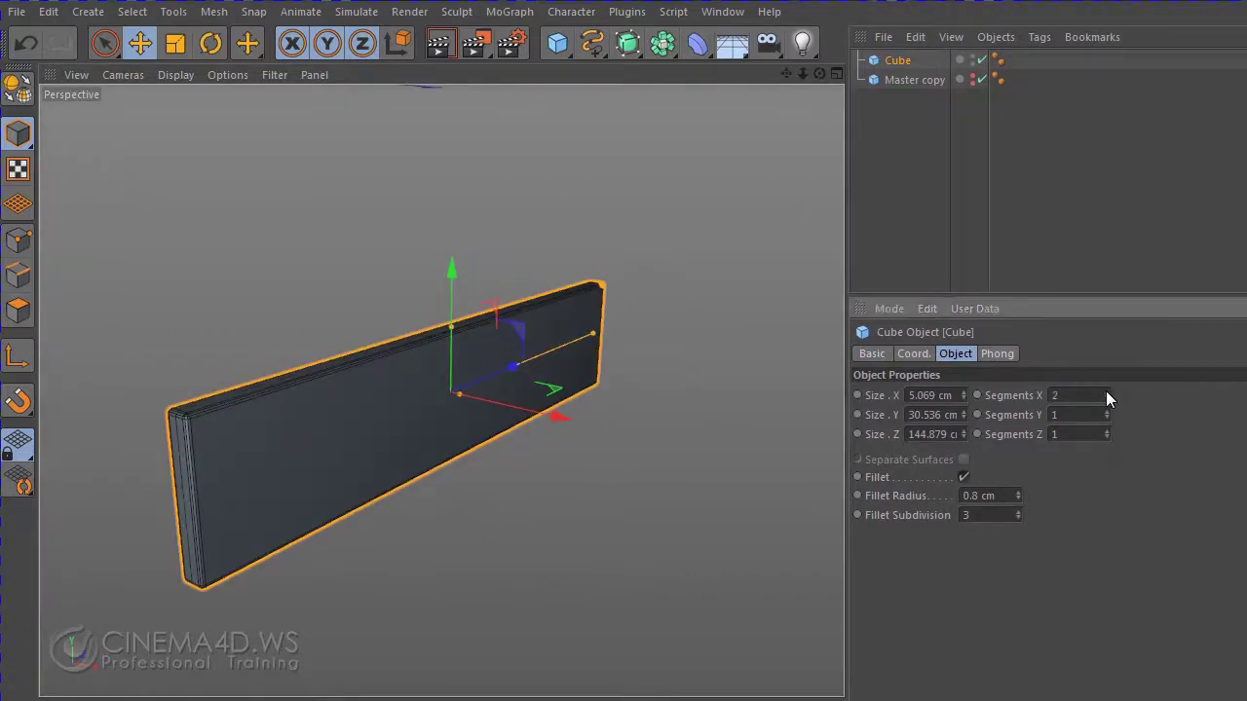
click(1106, 399)
click(1107, 412)
click(1106, 413)
click(15, 93)
- Enlarge the Right view and enter point mode with Rectangle Selection that includes hidden points
middle_click(624, 460)
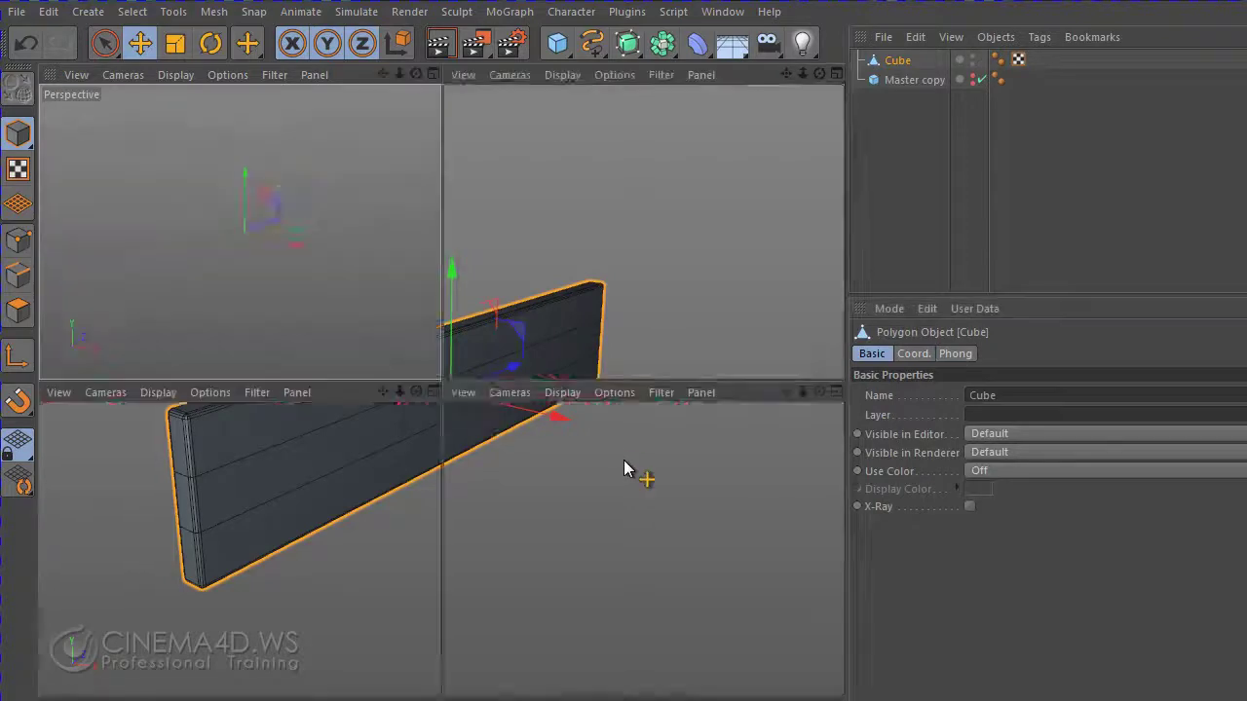
middle_click(305, 553)
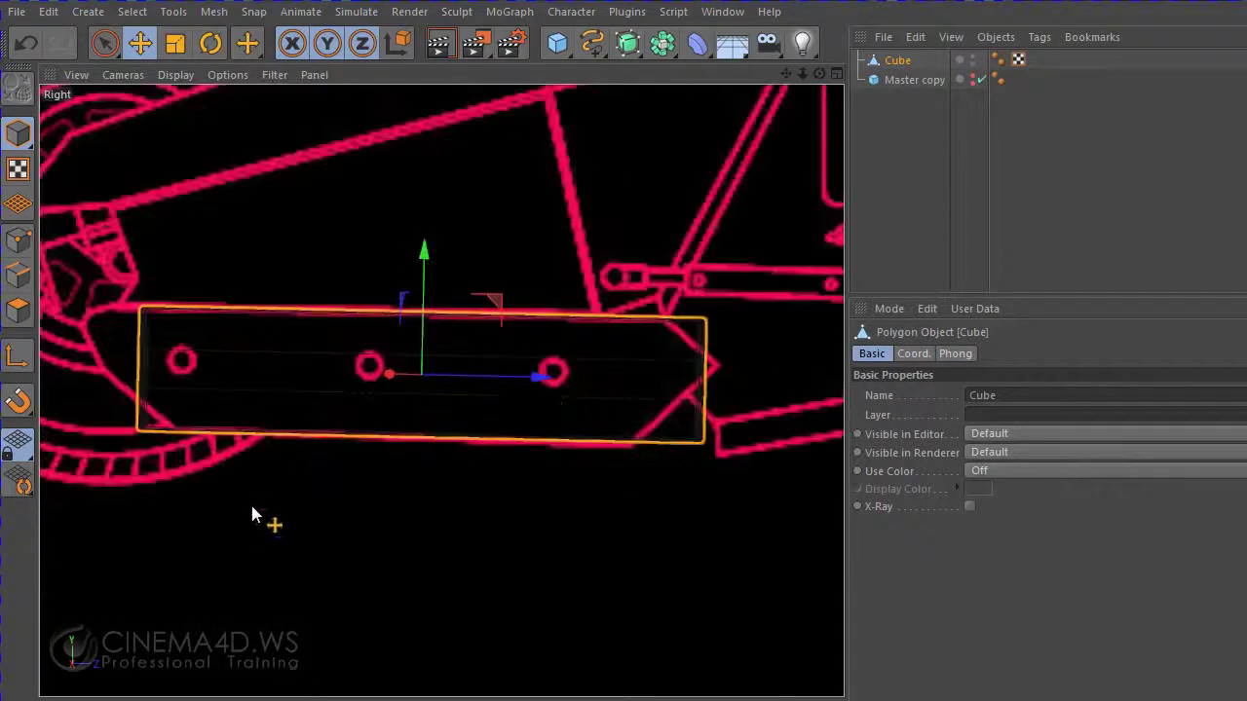
click(18, 245)
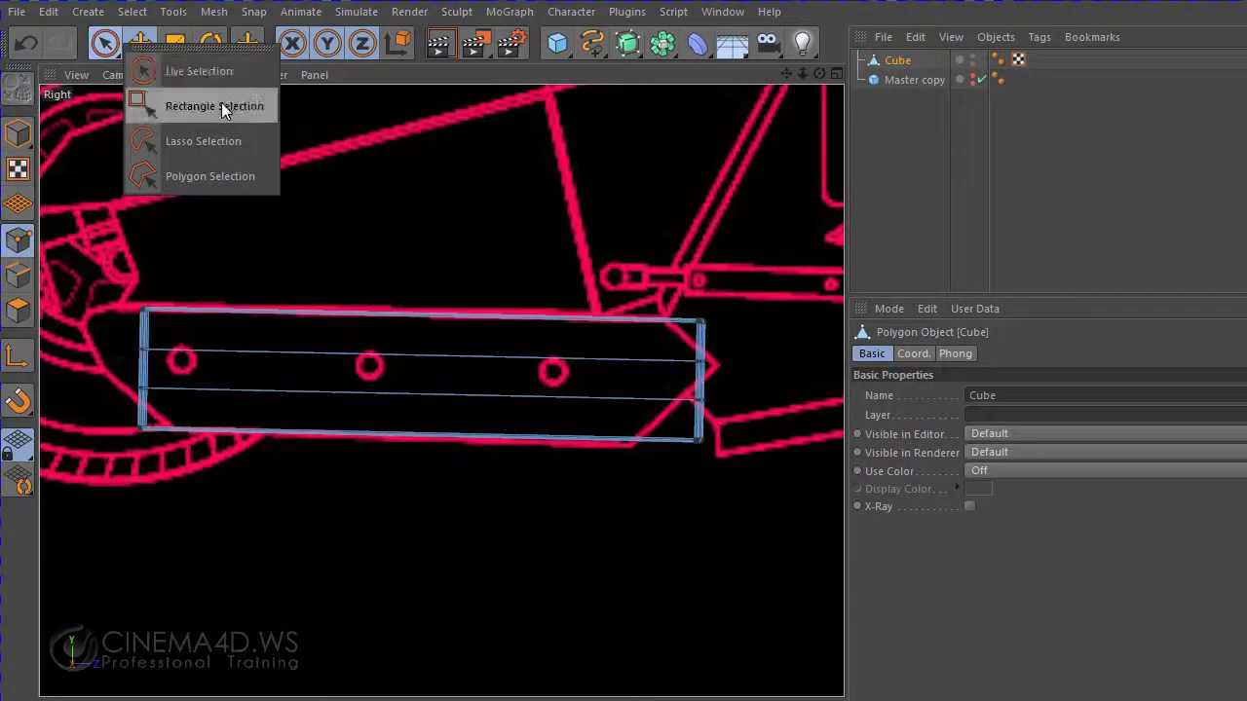
drag(104, 42, 221, 102)
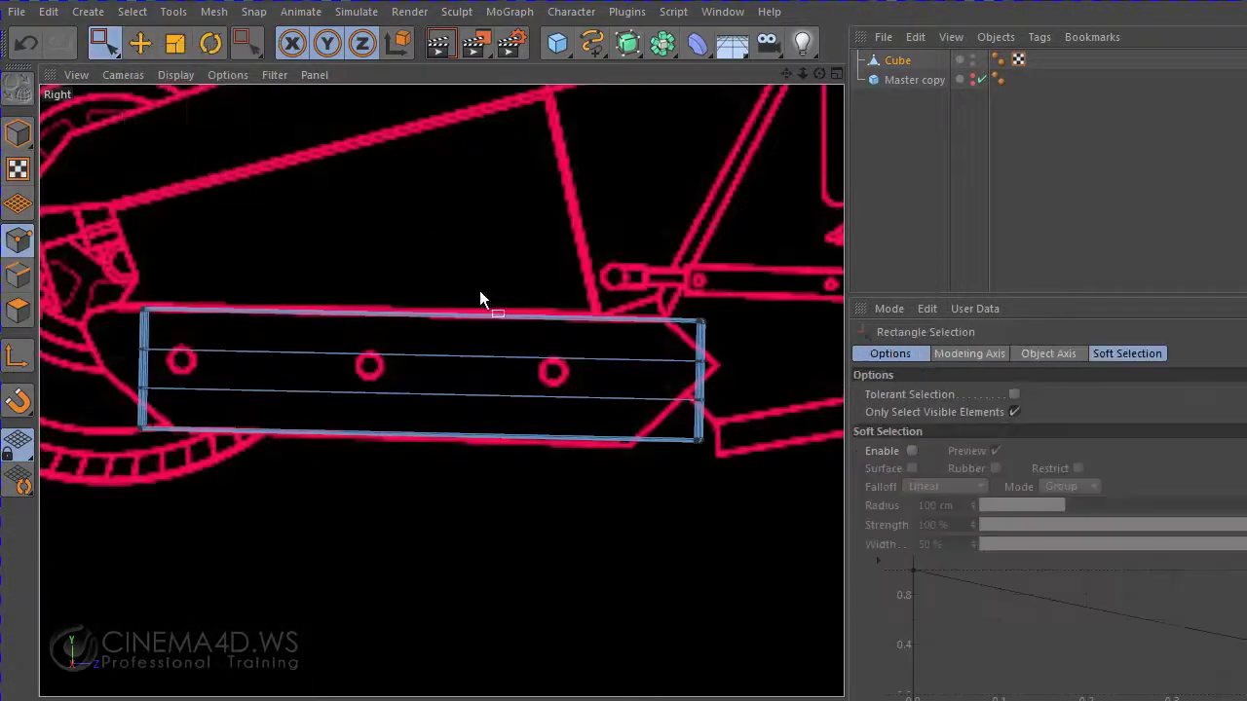
click(1014, 412)
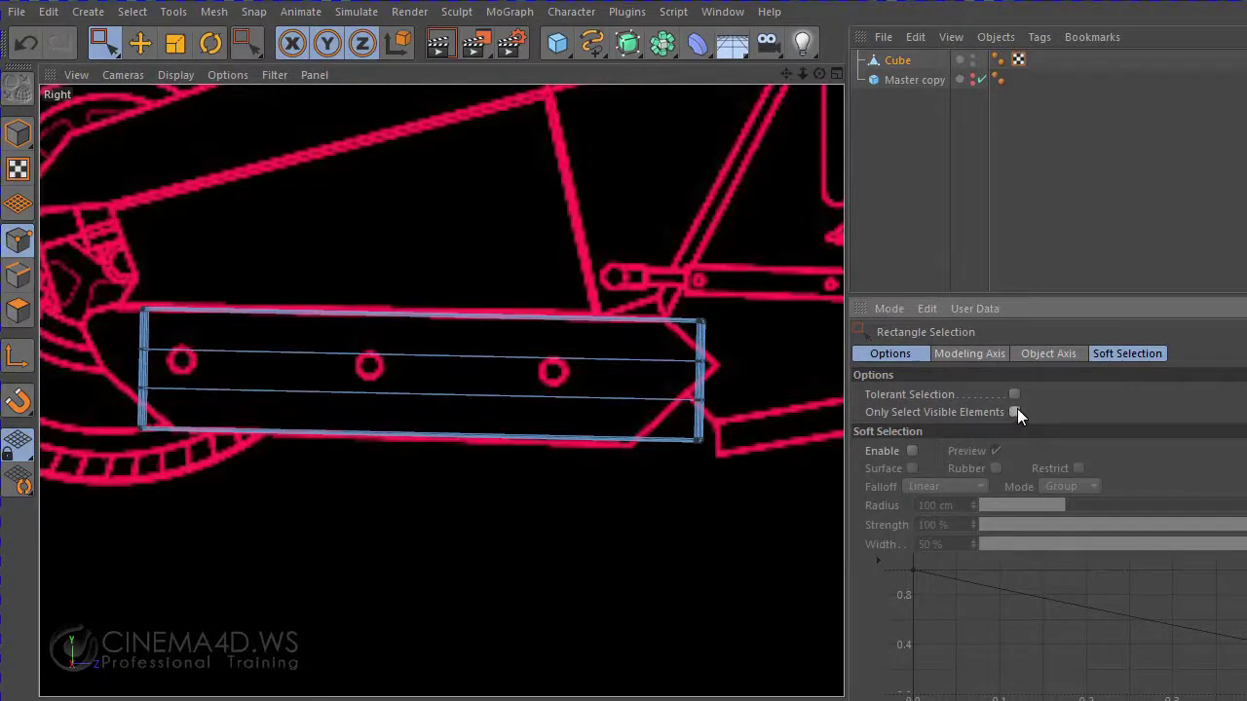
drag(847, 432, 993, 429)
scroll(746, 397, up, 3)
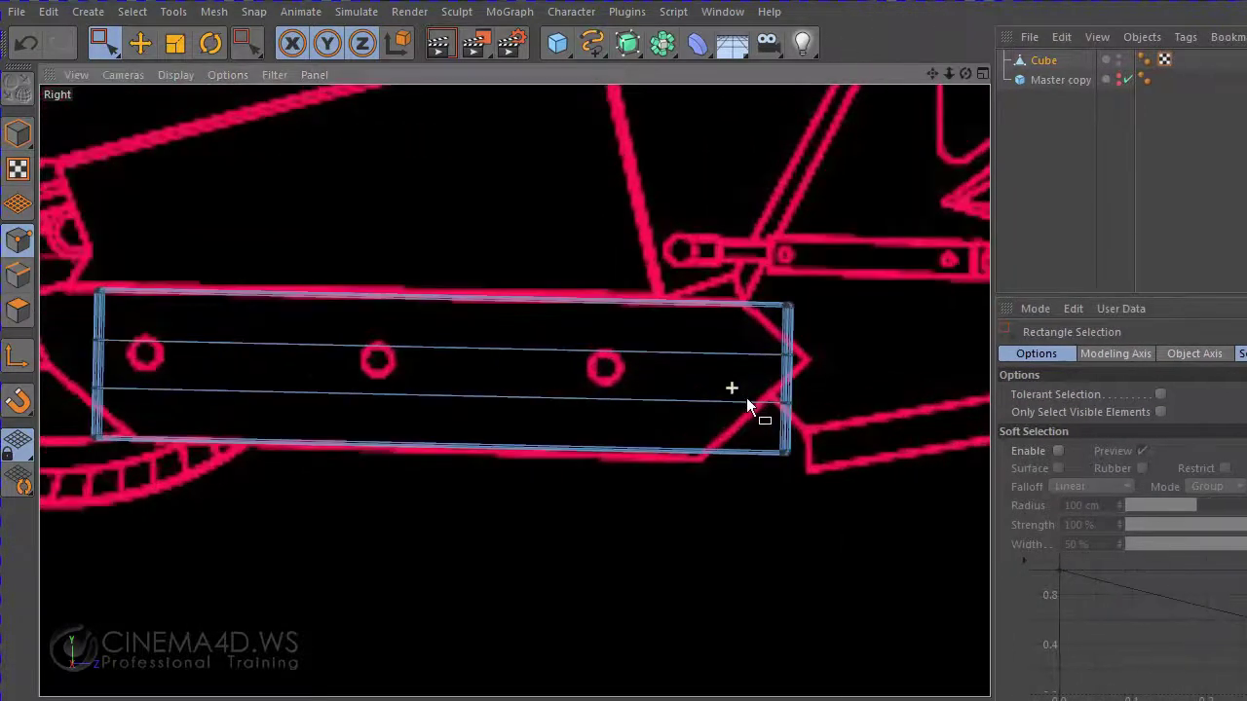
scroll(800, 428, up, 2)
scroll(842, 428, down, 2)
scroll(844, 431, down, 1)
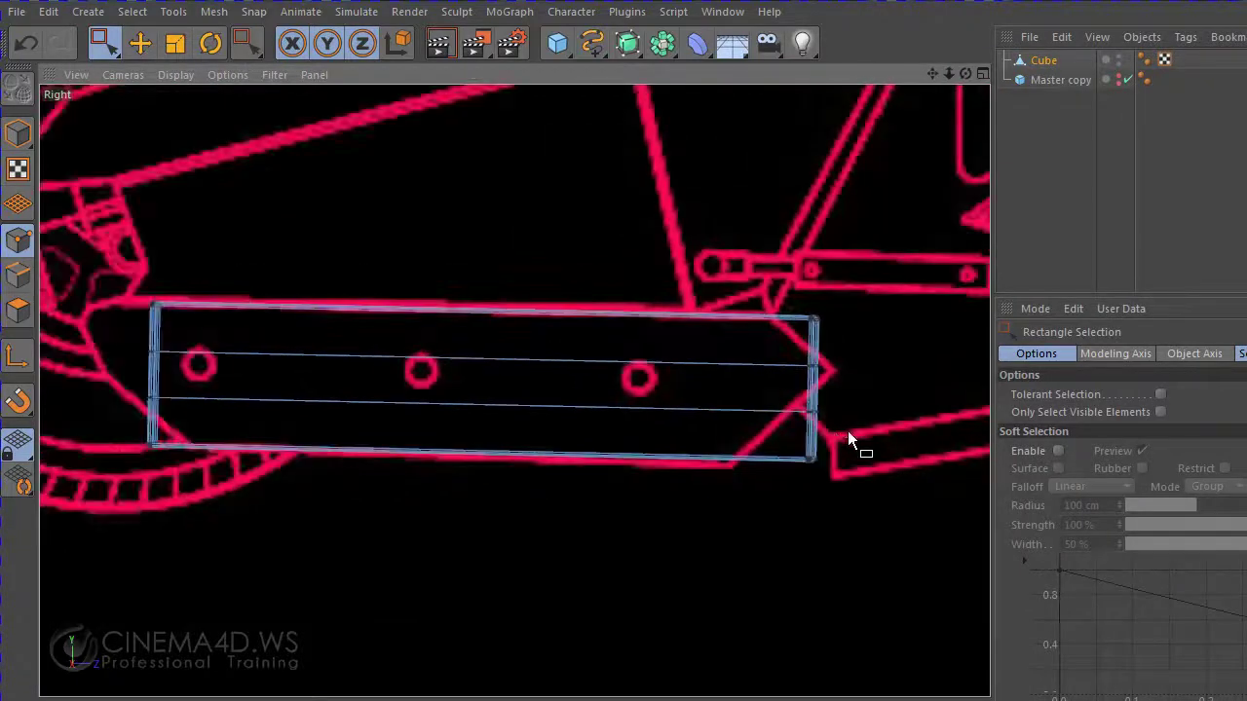
scroll(334, 424, up, 1)
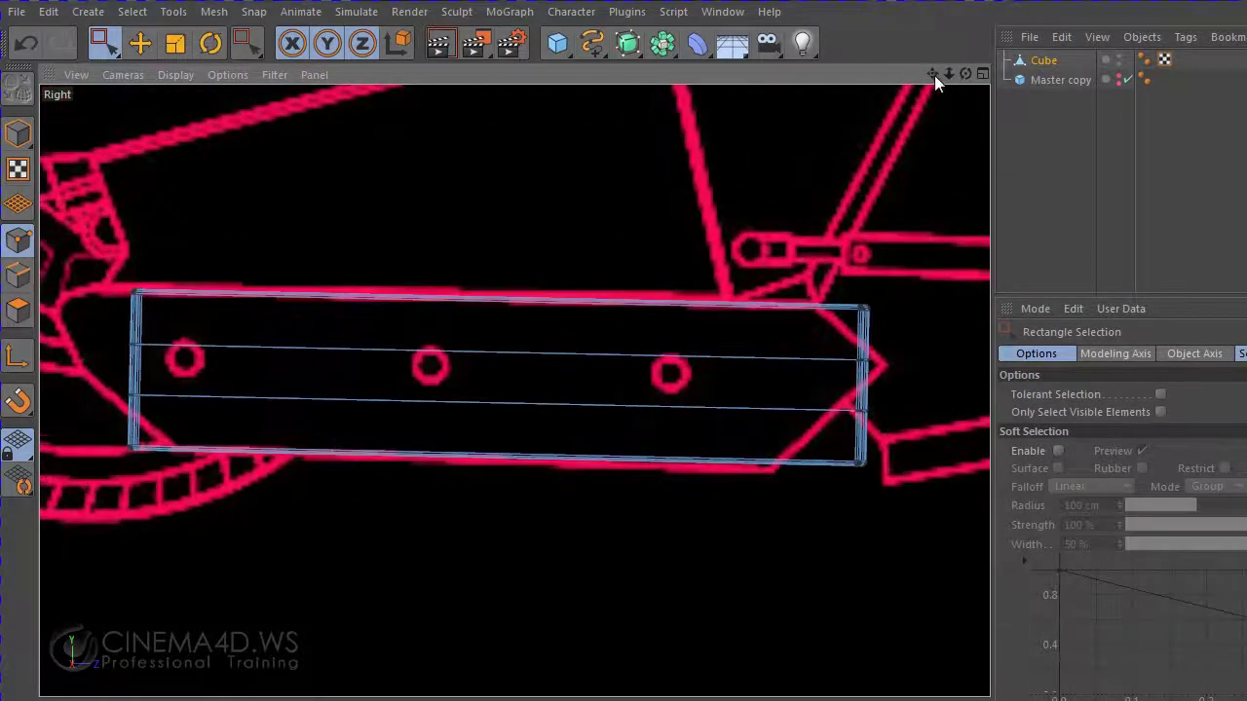
drag(935, 75, 968, 73)
- Pull the lower left-end points outward and up to angle the nose
mouse_move(173, 428)
mouse_down()
mouse_move(253, 468)
mouse_move(308, 451)
mouse_up()
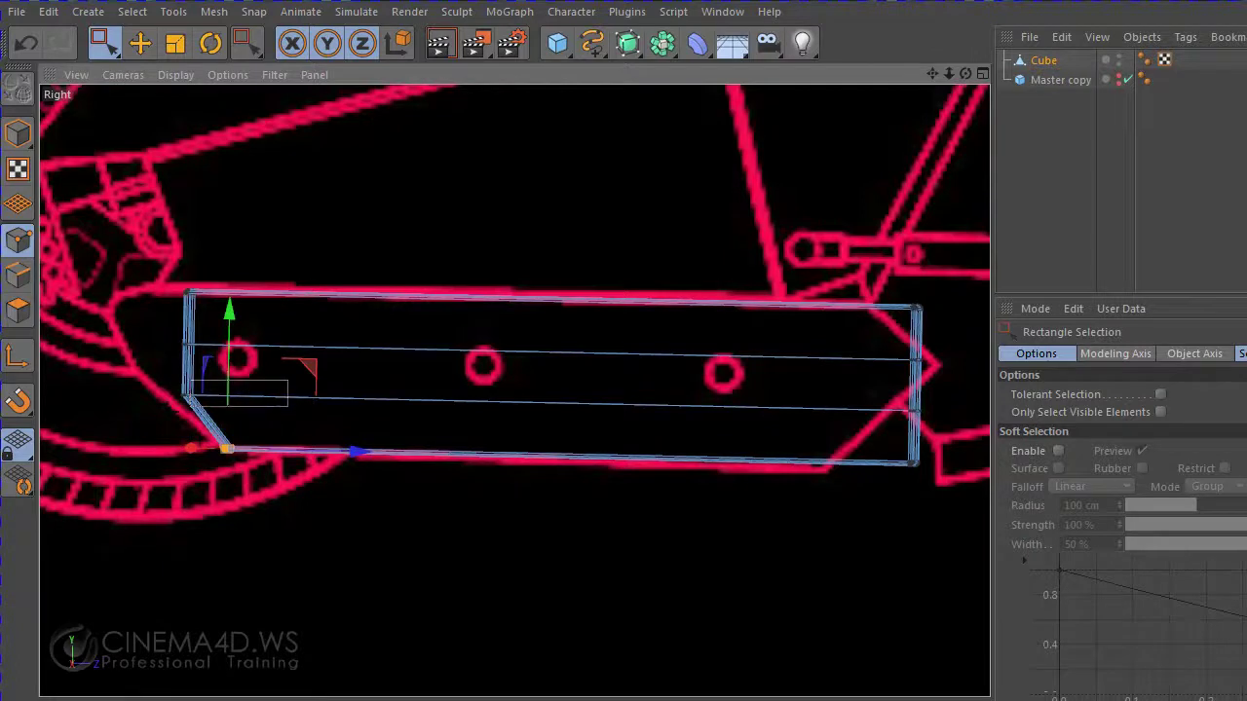
click(188, 395)
drag(265, 399, 223, 410)
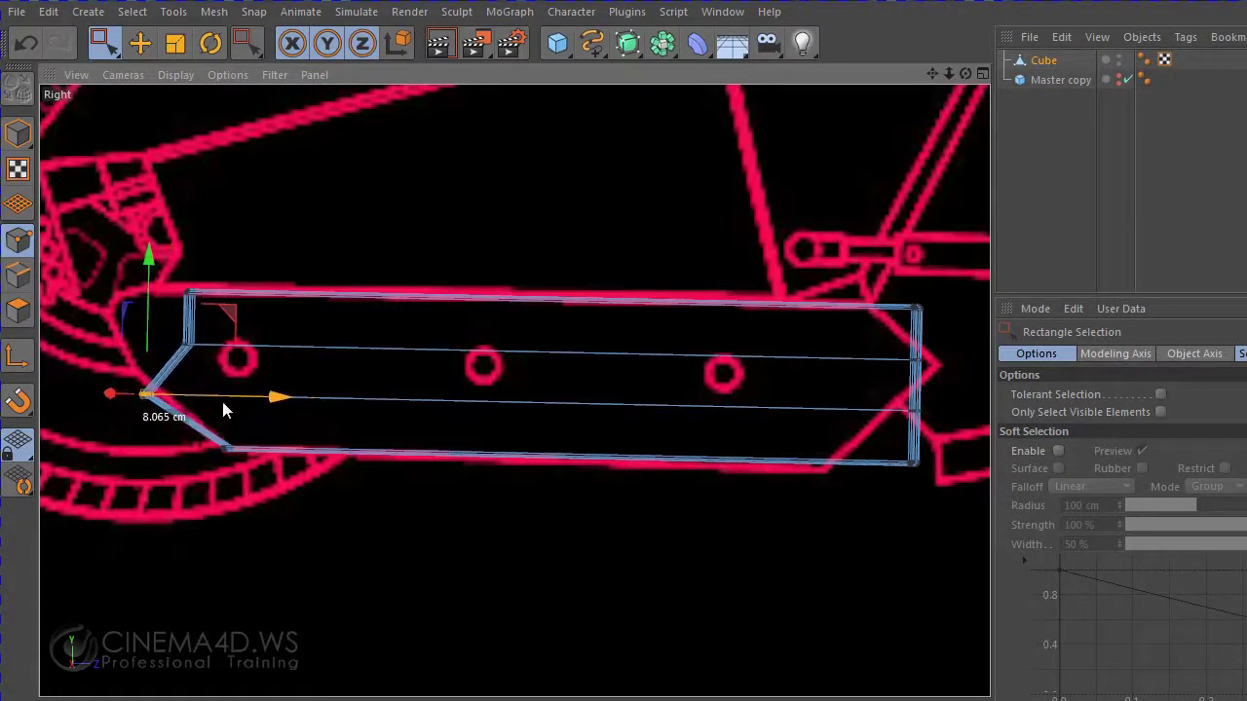
drag(145, 343, 146, 315)
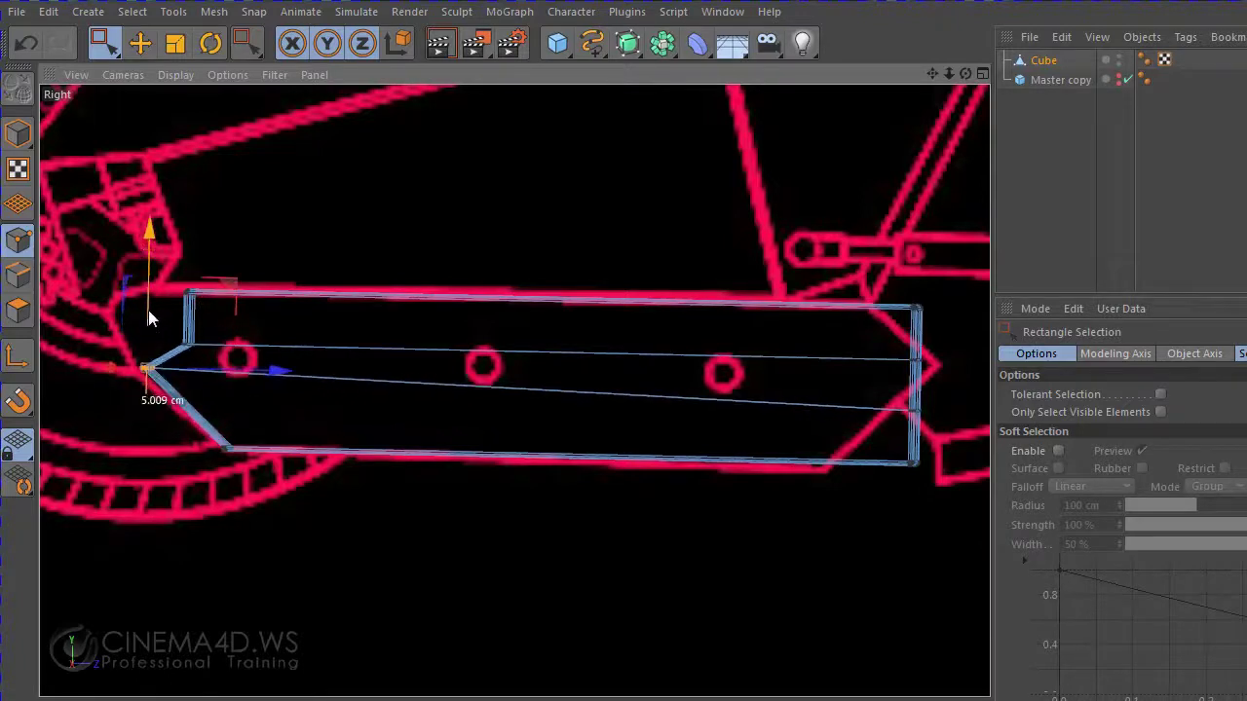
mouse_move(239, 377)
mouse_down()
mouse_move(227, 335)
mouse_move(157, 342)
mouse_up()
- Move the upper left-end points up and left to form the angled tip
click(187, 346)
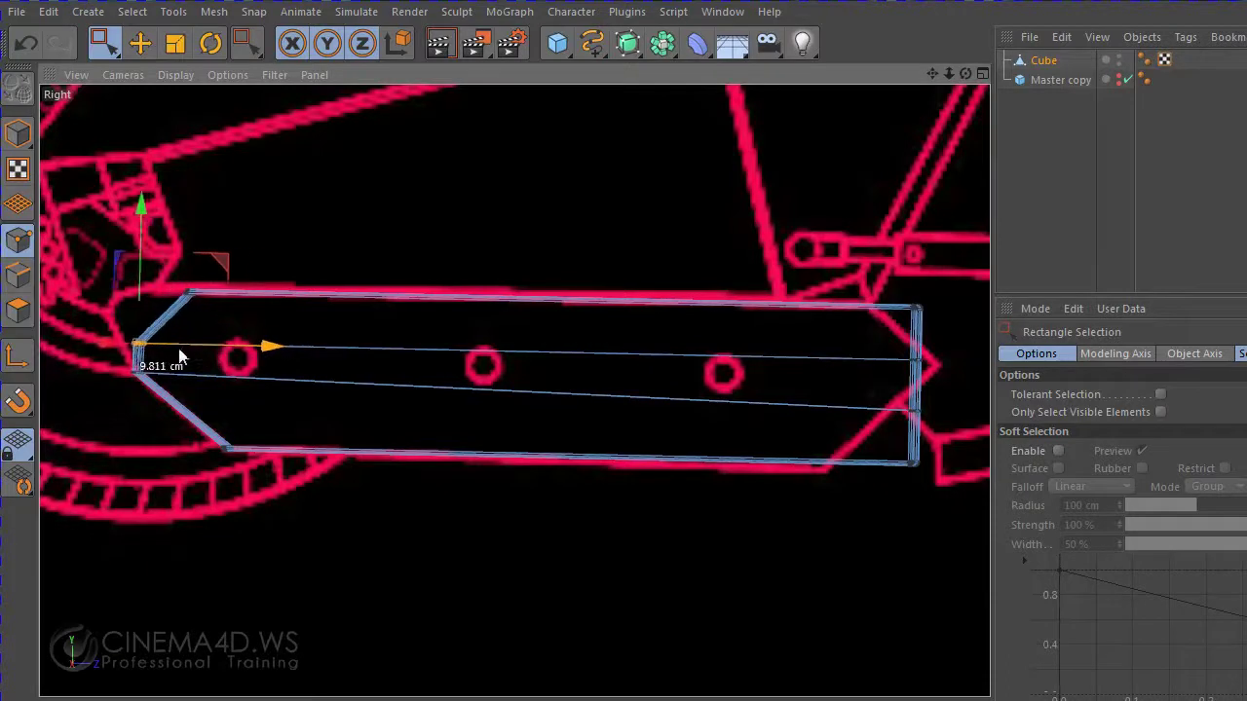
click(136, 54)
drag(263, 212, 252, 184)
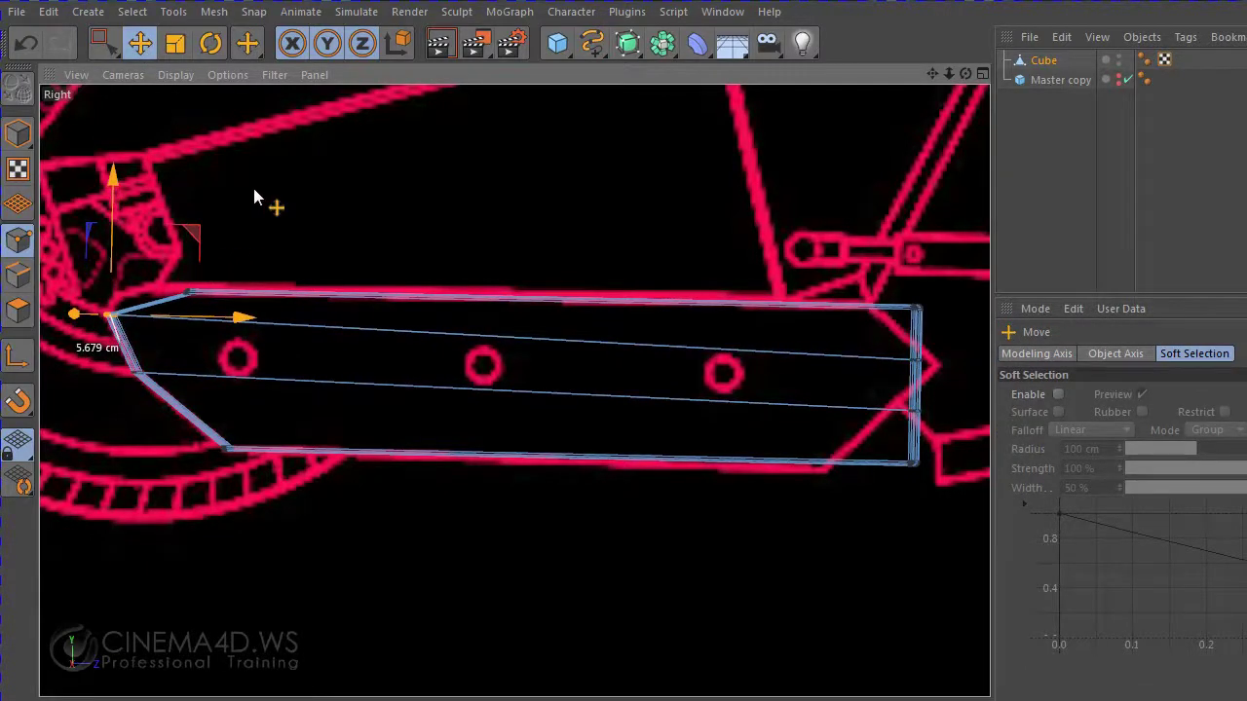
drag(252, 184, 248, 178)
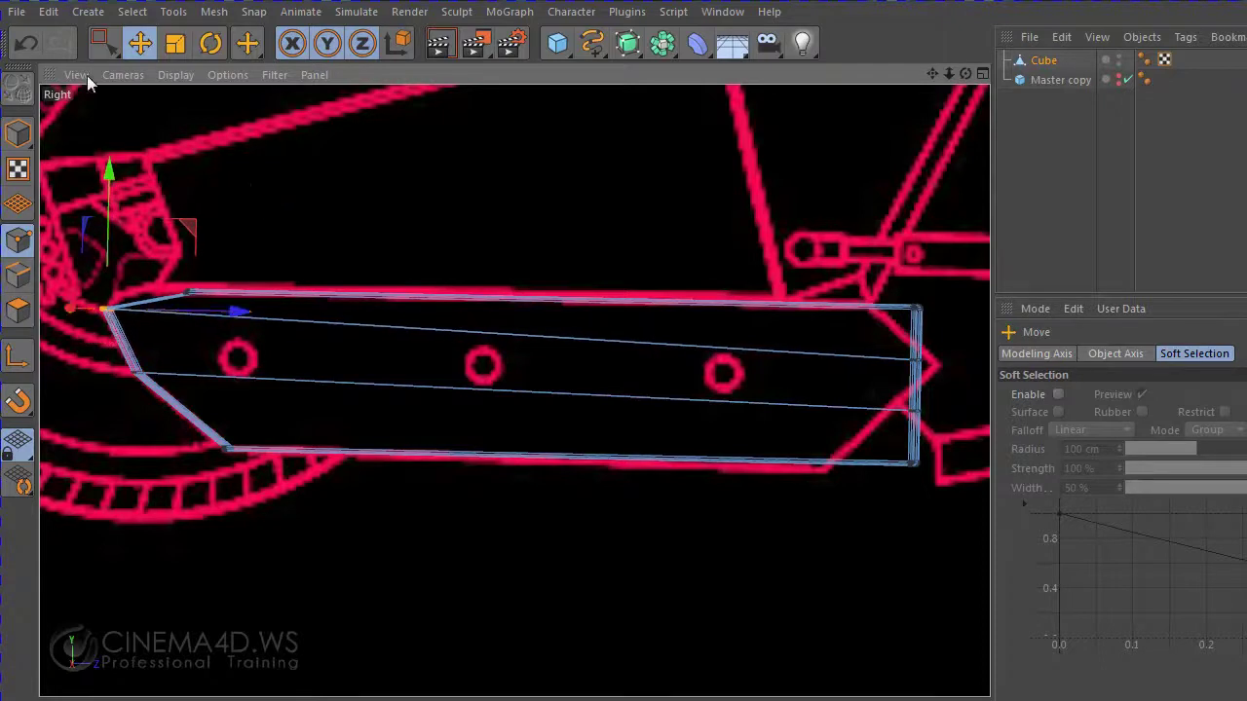
click(103, 43)
drag(273, 244, 173, 302)
click(140, 43)
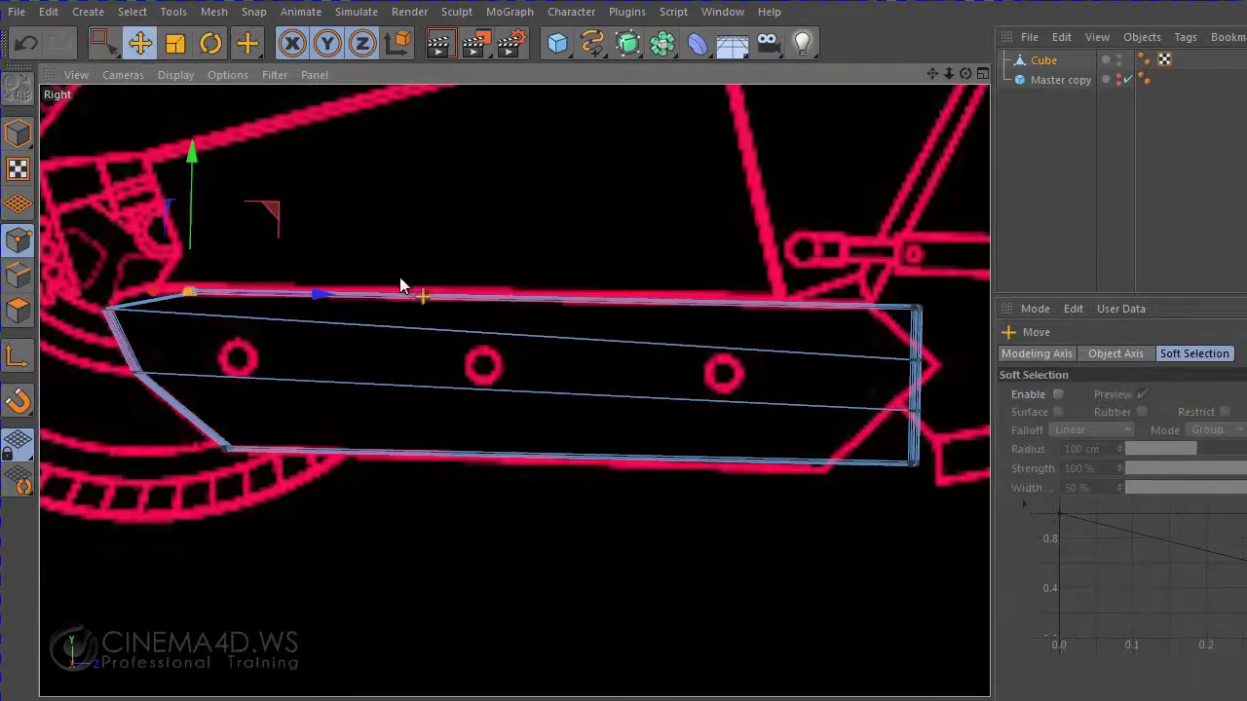
drag(400, 279, 356, 276)
- Select the right-end points, leaving out the top-right corner
drag(937, 78, 869, 50)
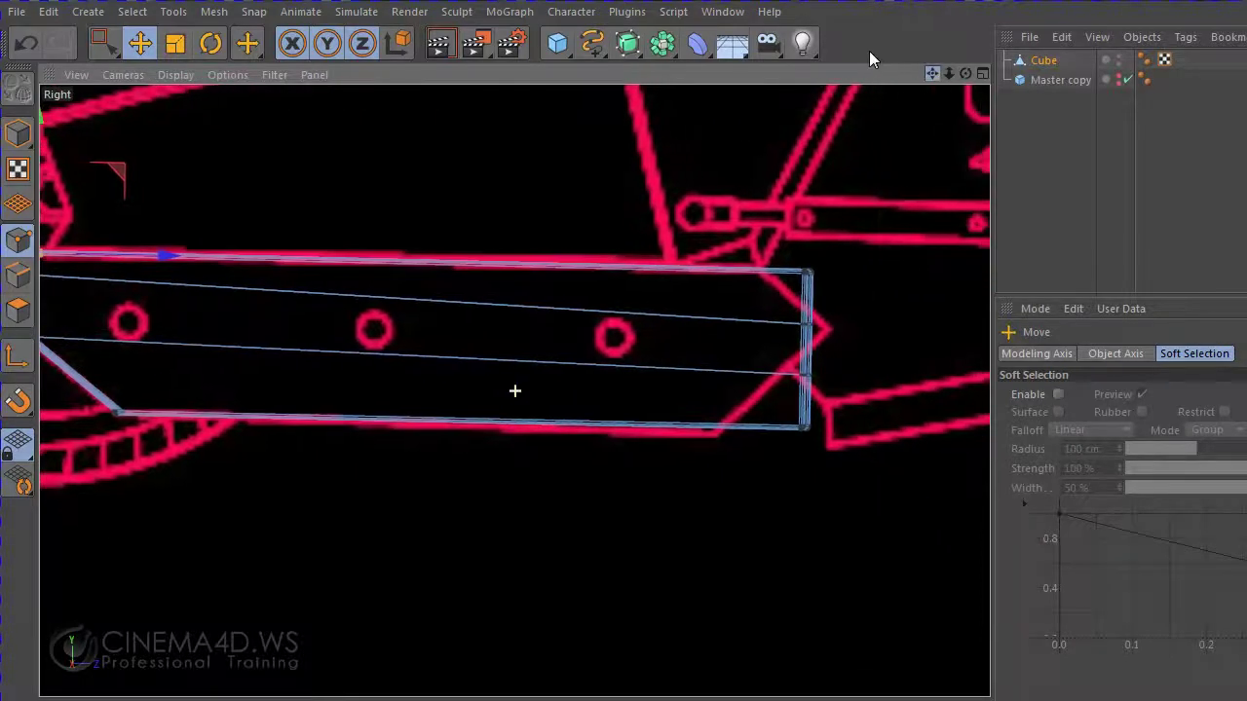
click(102, 43)
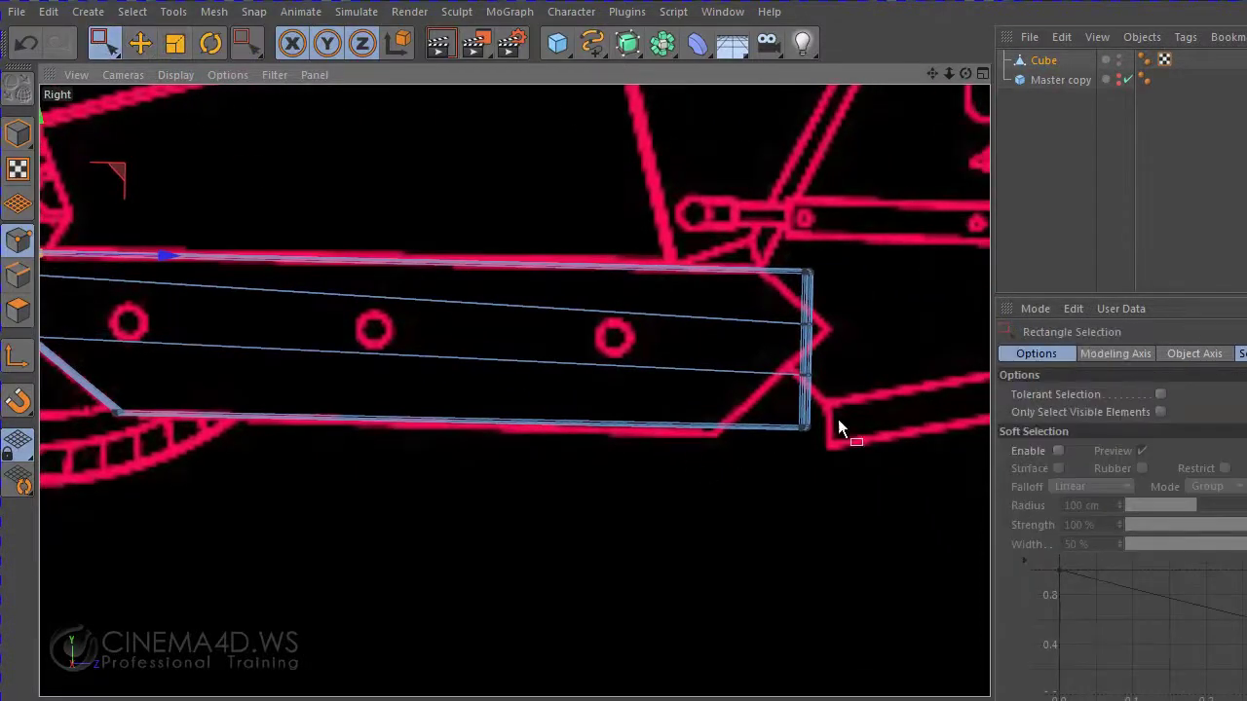
drag(840, 429, 743, 458)
key(e)
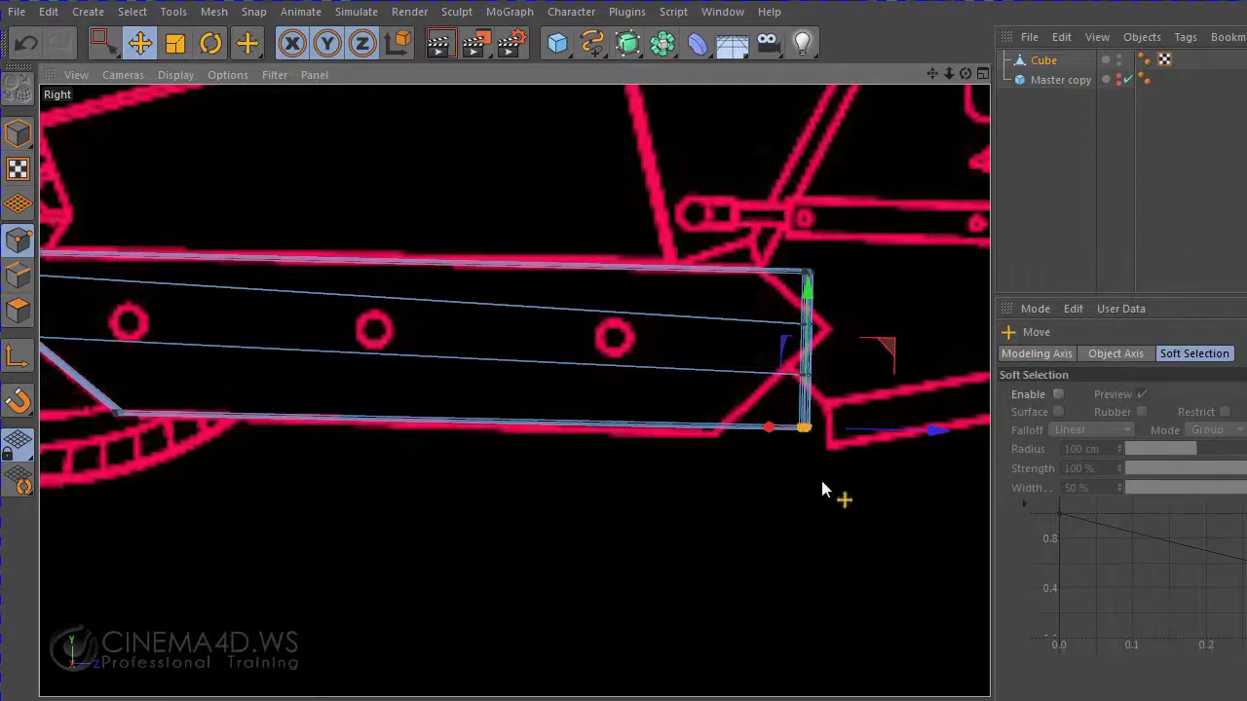
click(826, 472)
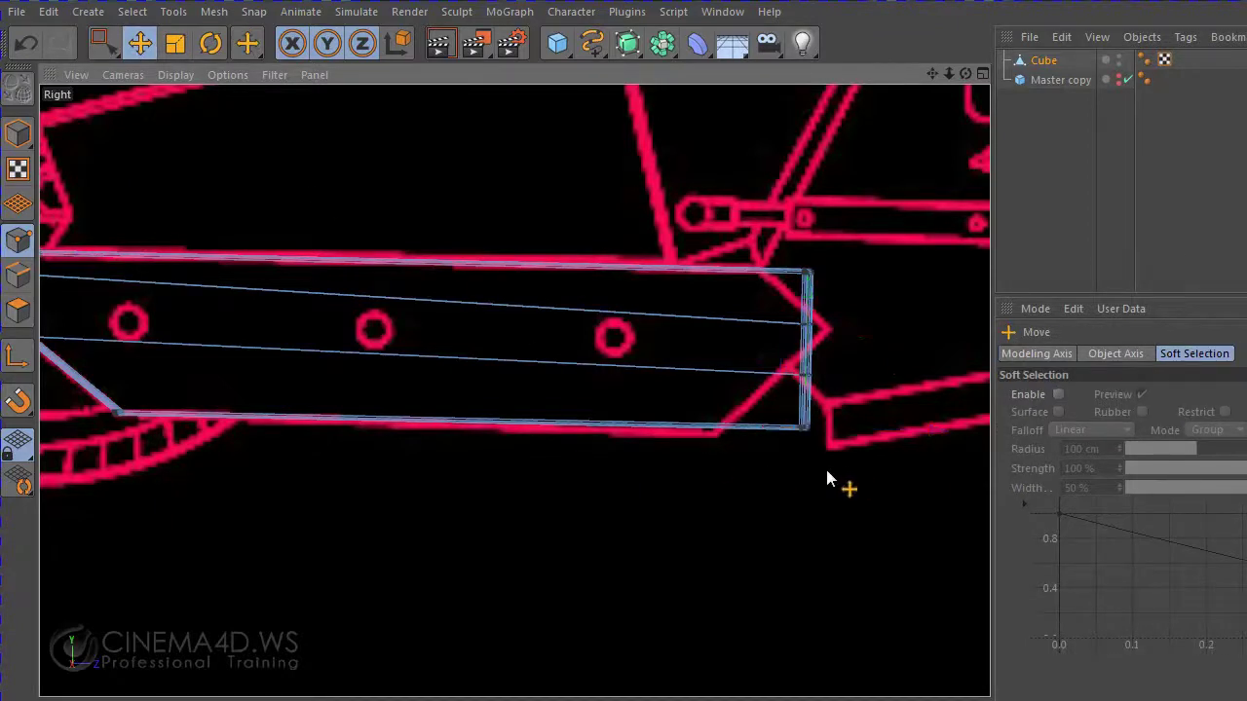
drag(102, 43, 212, 100)
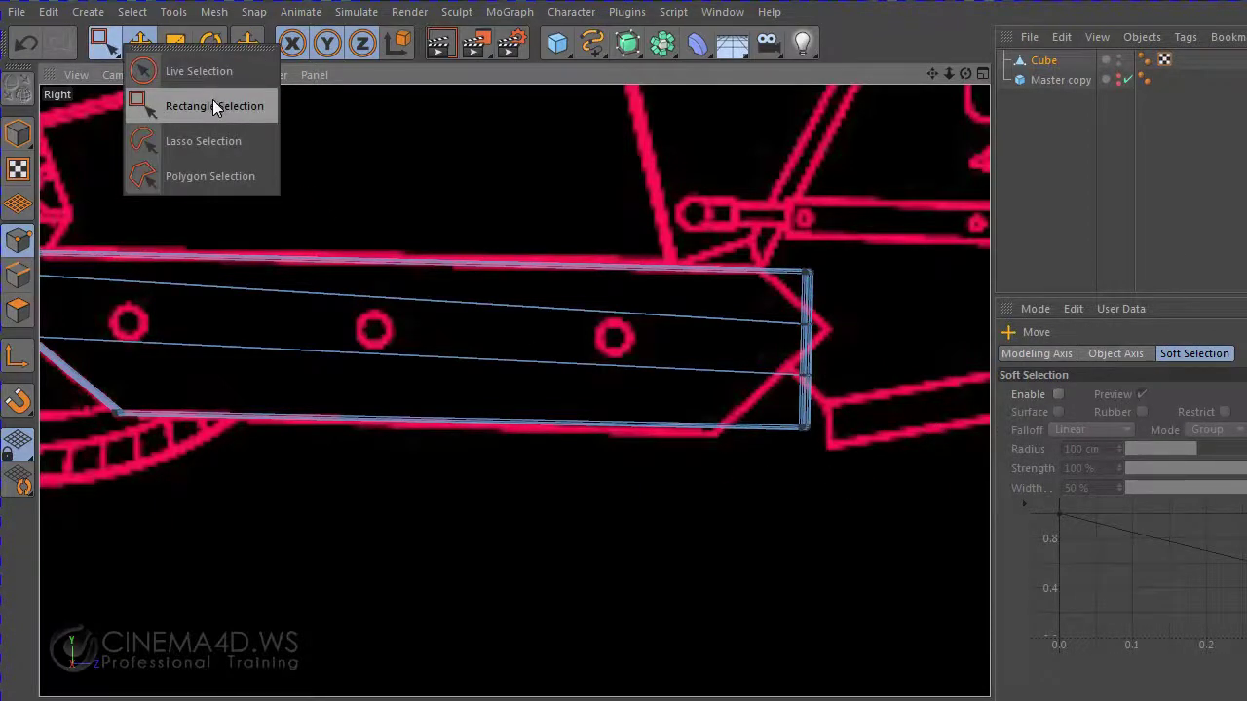
drag(872, 244, 821, 443)
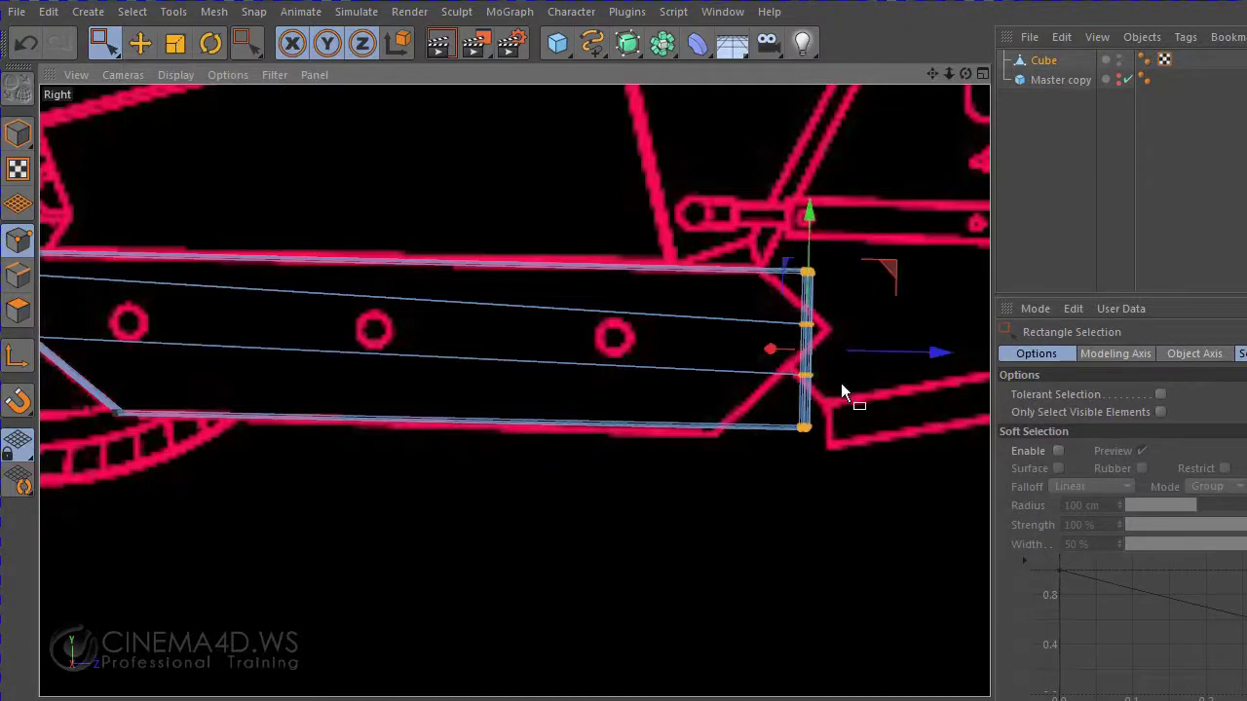
ctrl+drag(836, 302, 779, 252)
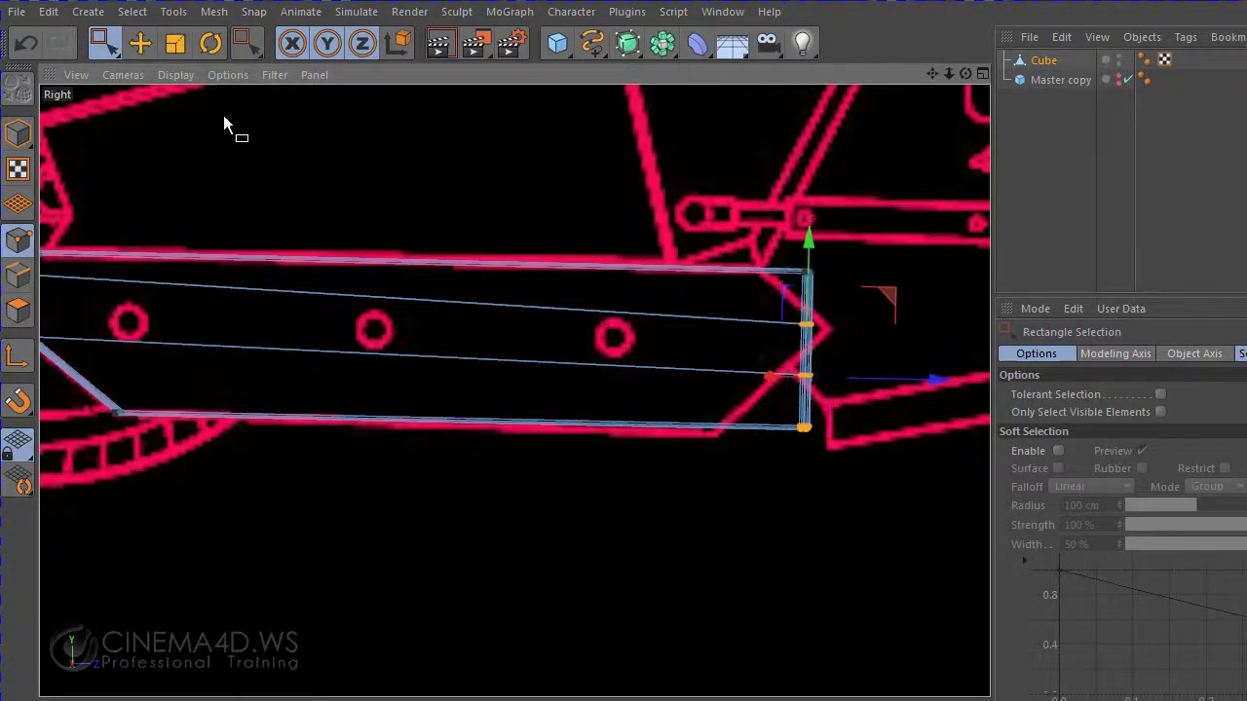
- Rotate the selected right-end points about -48° and move them onto the outline
click(211, 43)
drag(851, 444, 795, 456)
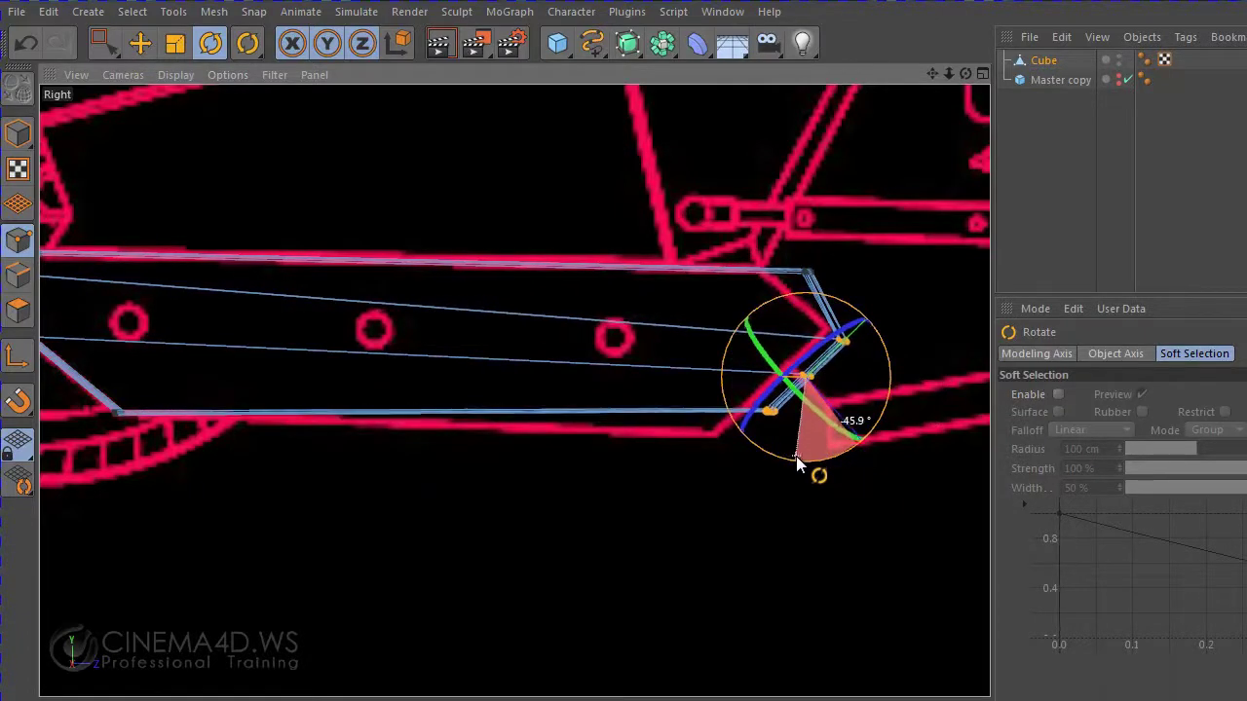
click(139, 43)
drag(776, 555, 735, 582)
- Push the middle right point out into a tip and pull the top-right point left
click(98, 48)
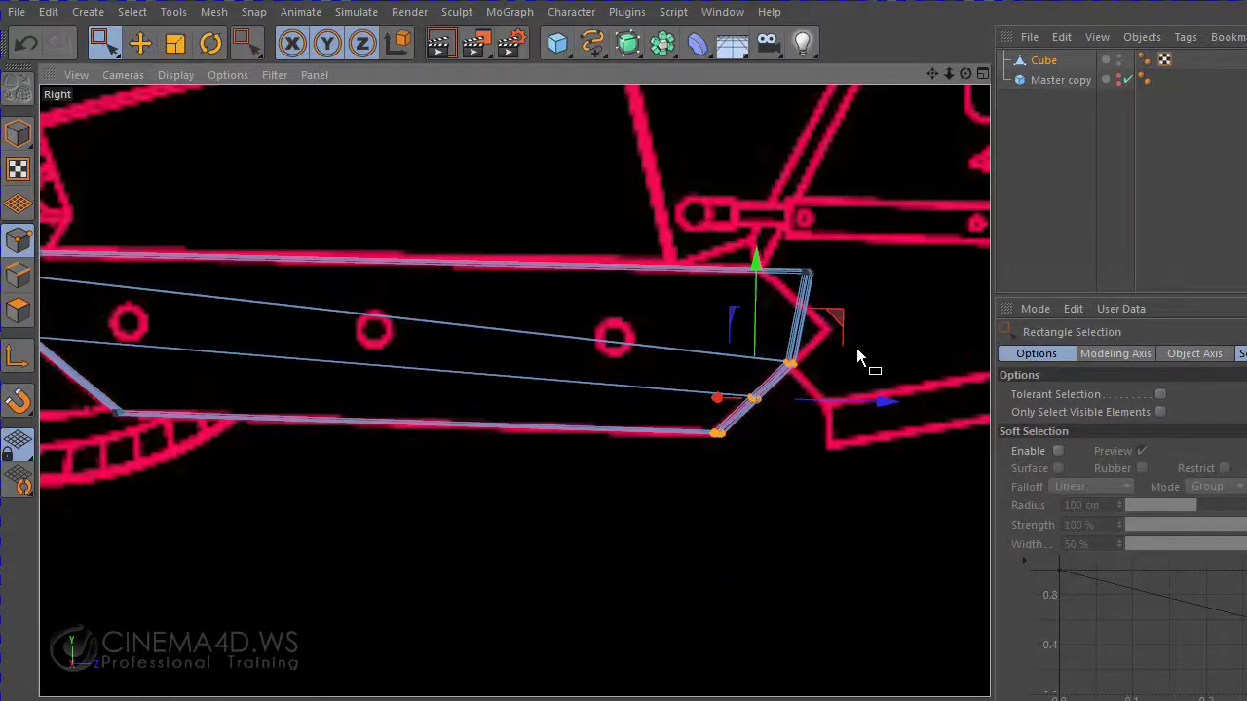
drag(824, 373, 823, 374)
click(140, 42)
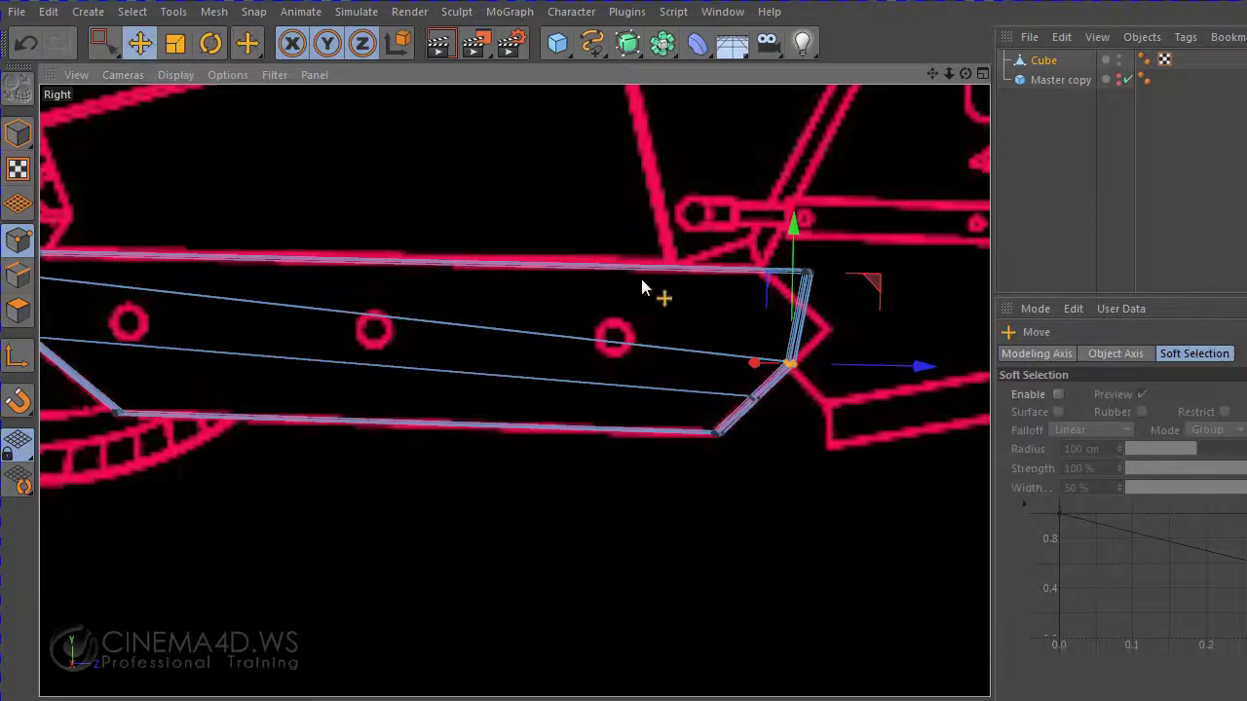
drag(971, 400, 904, 394)
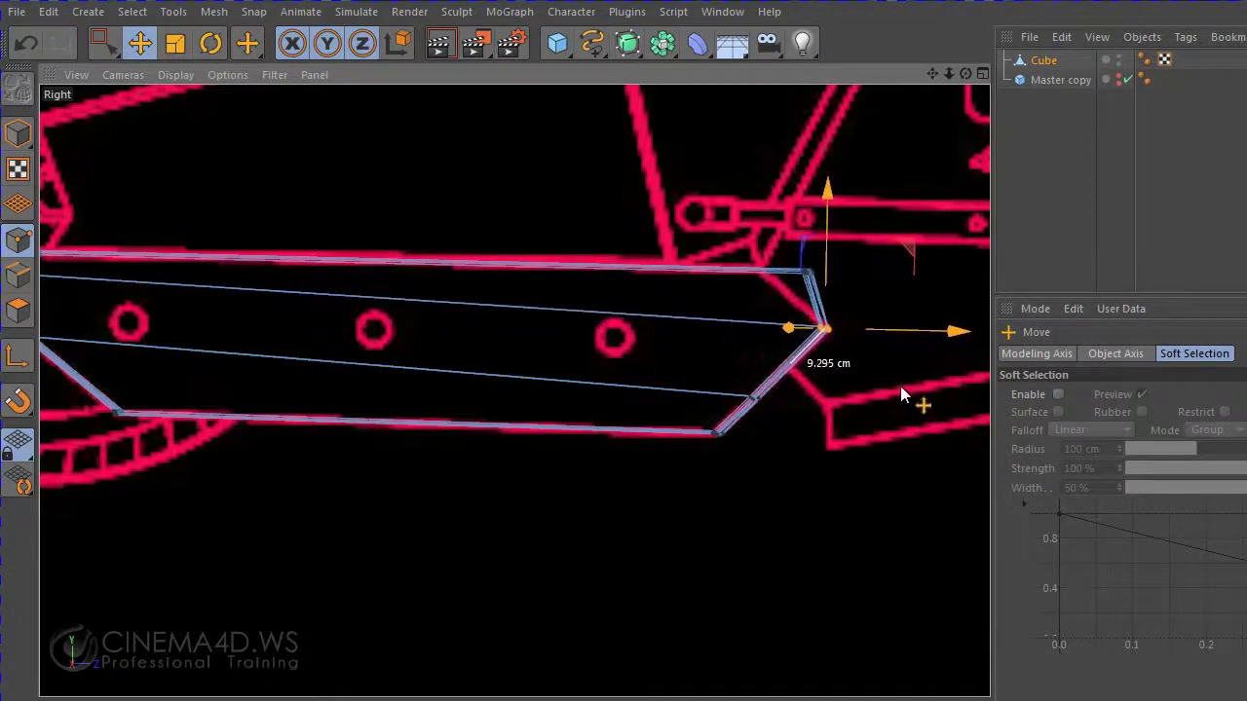
drag(904, 387, 901, 388)
click(103, 42)
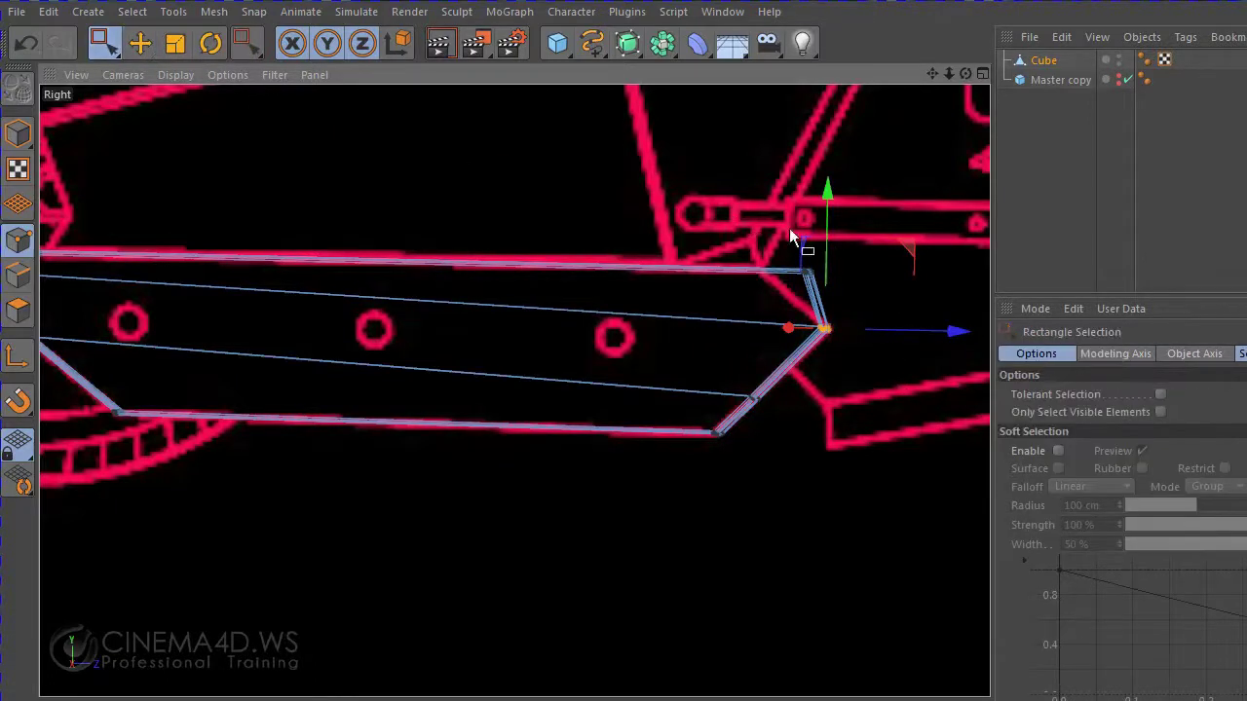
drag(758, 232, 853, 302)
key(e)
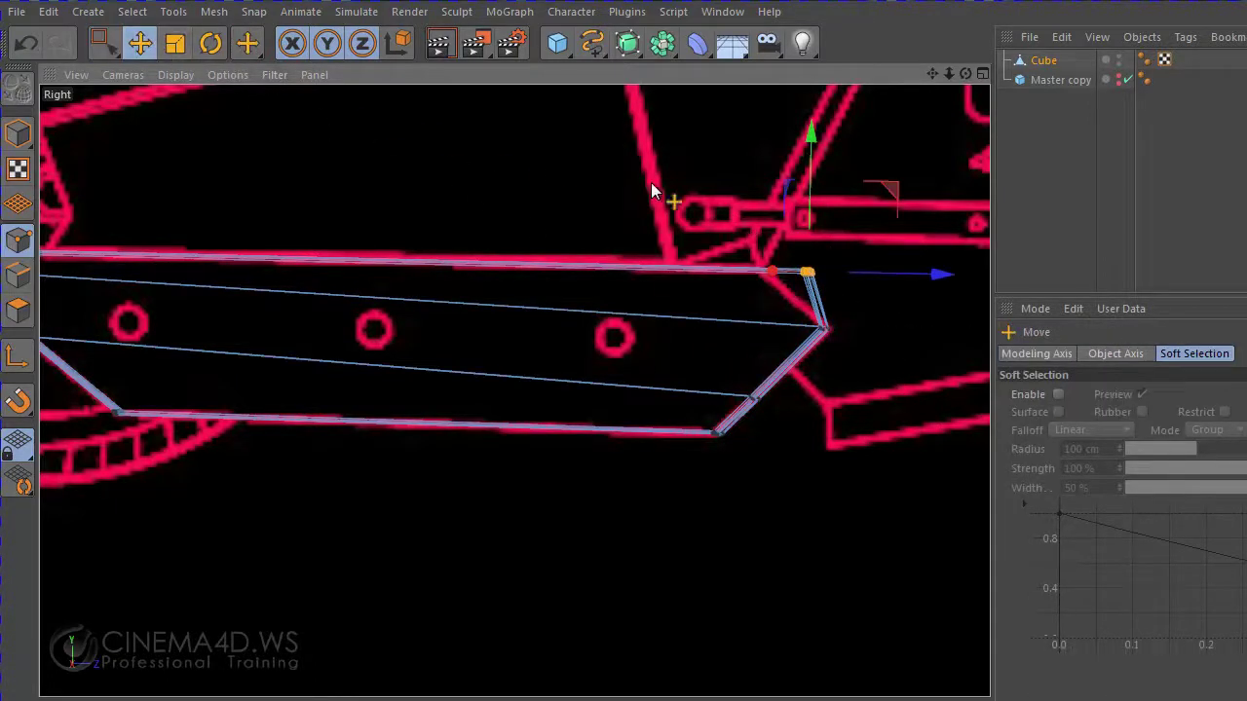
drag(651, 191, 585, 227)
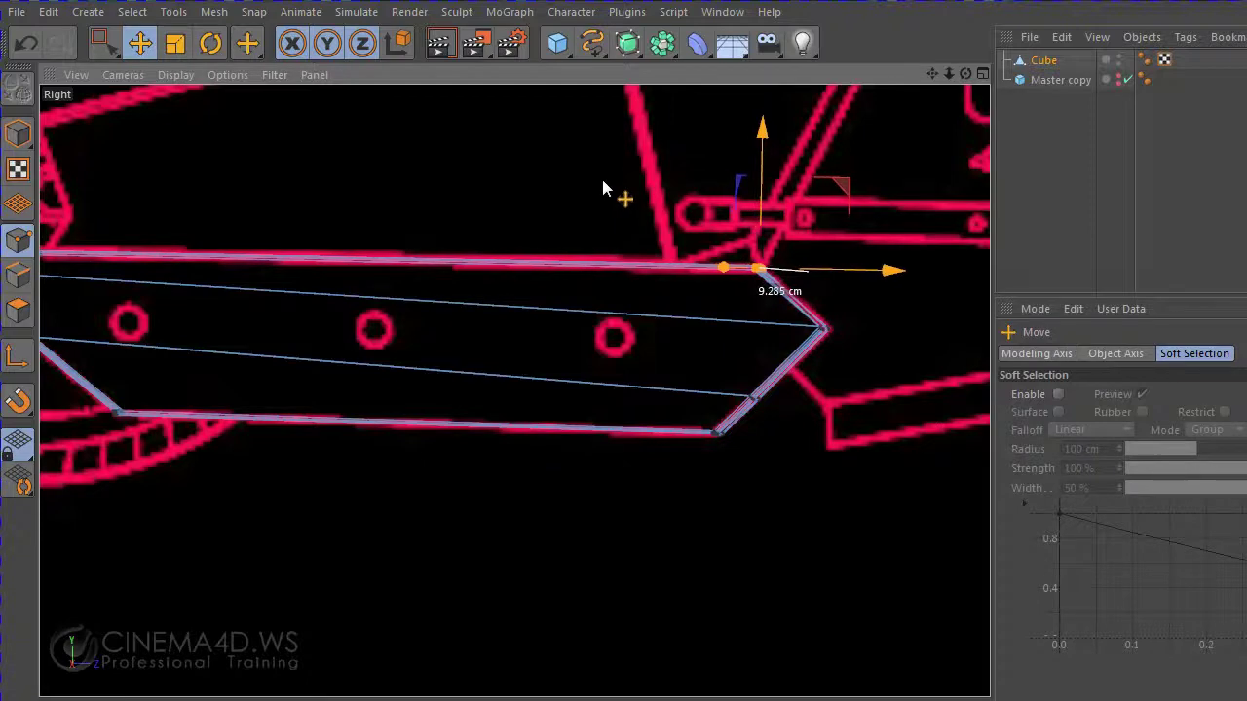
- Maximize the Perspective view, preview-render the tapered bar, and switch to Edges mode
scroll(589, 310, down, 3)
middle_click(589, 311)
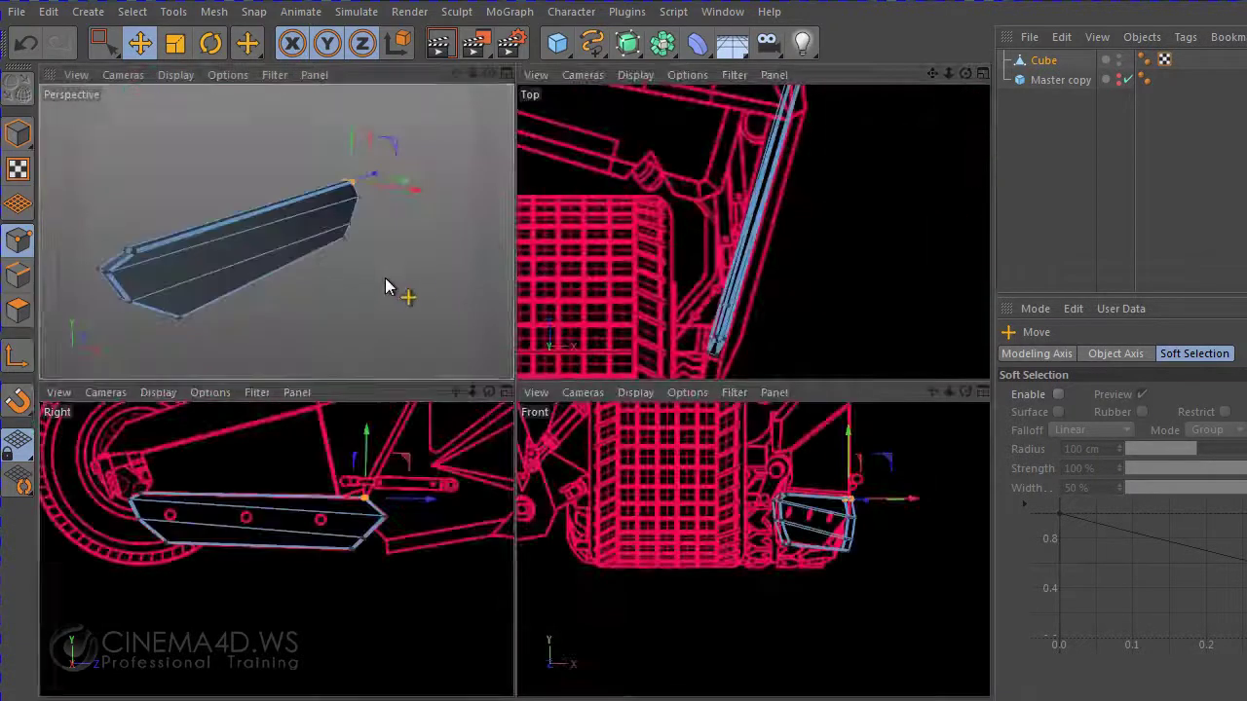
middle_click(390, 282)
mouse_move(649, 402)
alt+mouse_down()
mouse_move(785, 419)
mouse_move(663, 412)
alt+mouse_up()
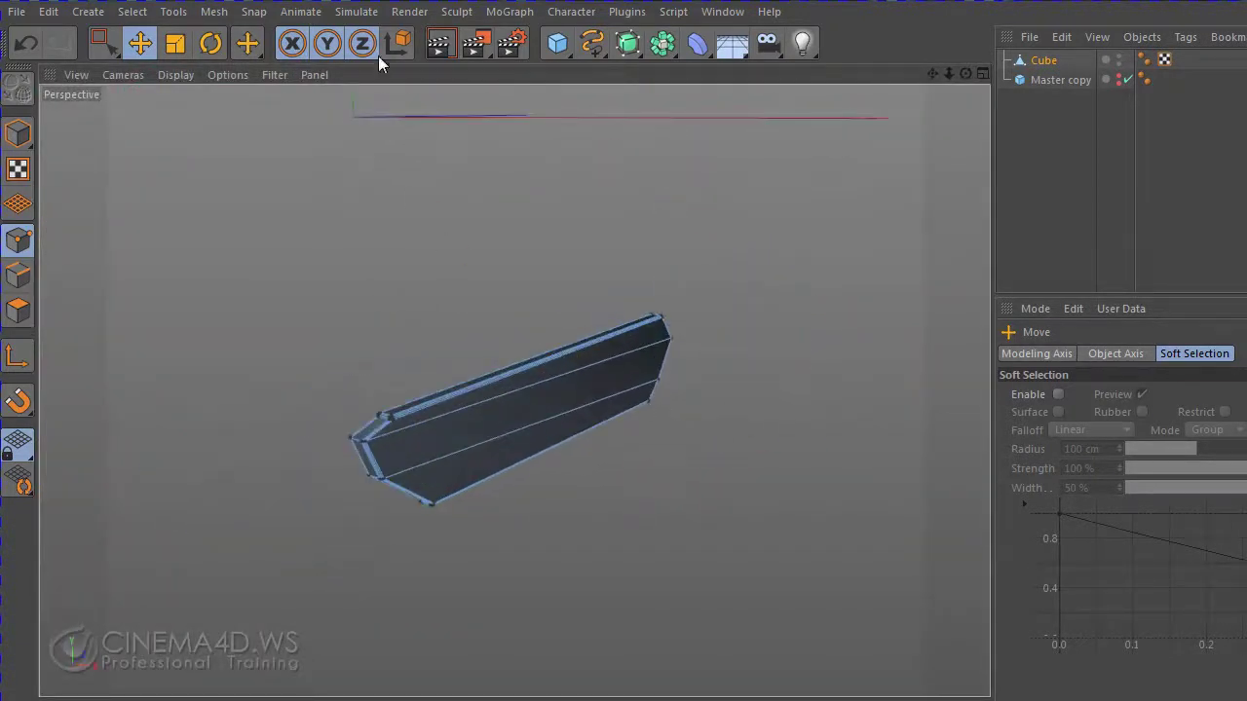
click(450, 44)
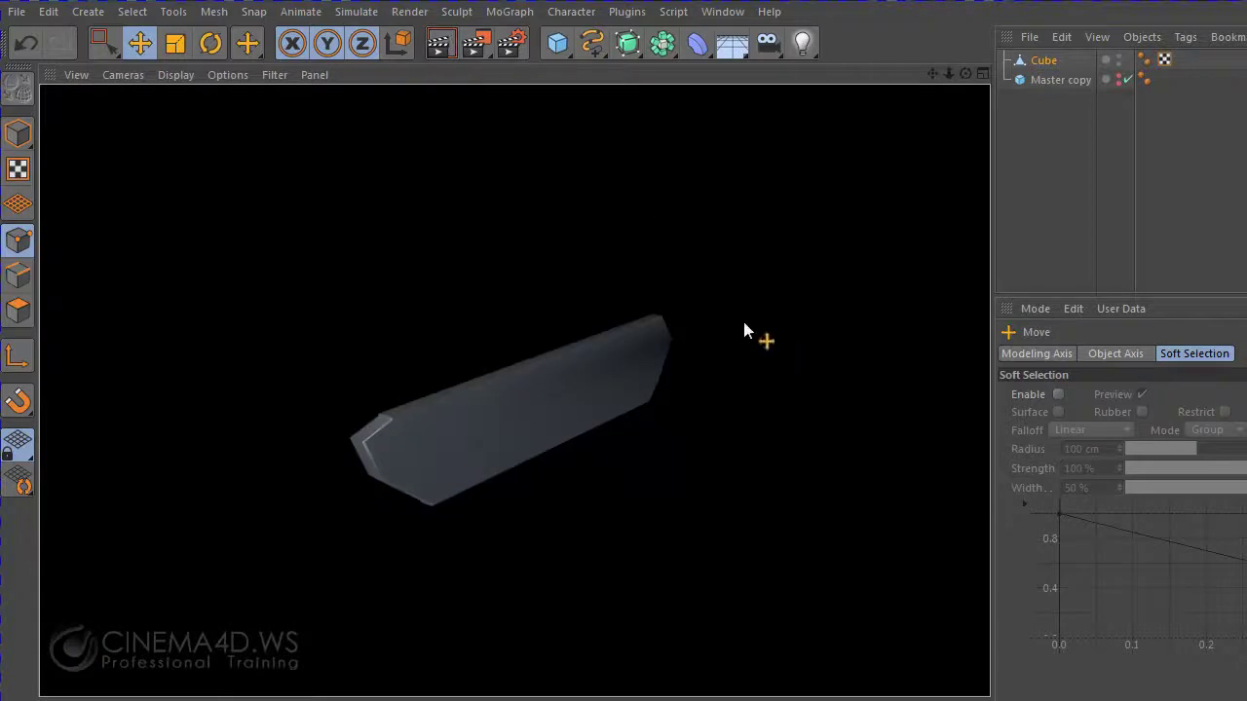
scroll(575, 384, up, 5)
scroll(525, 404, down, 3)
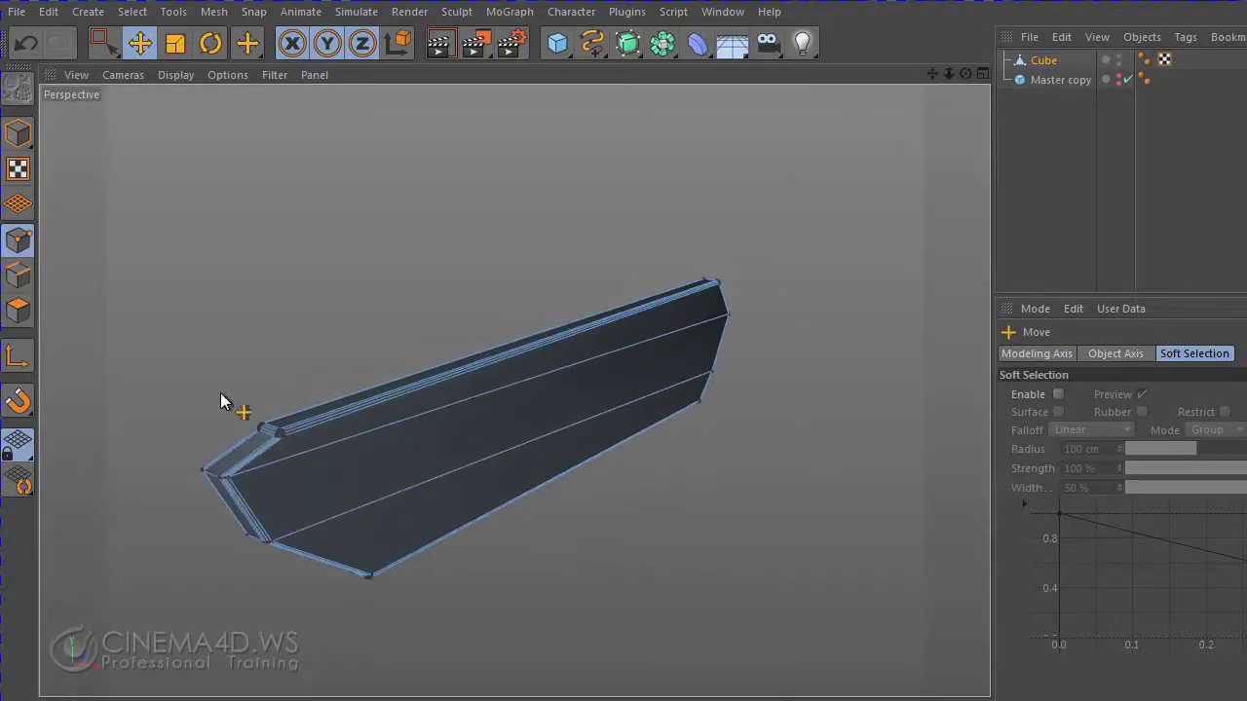
click(19, 277)
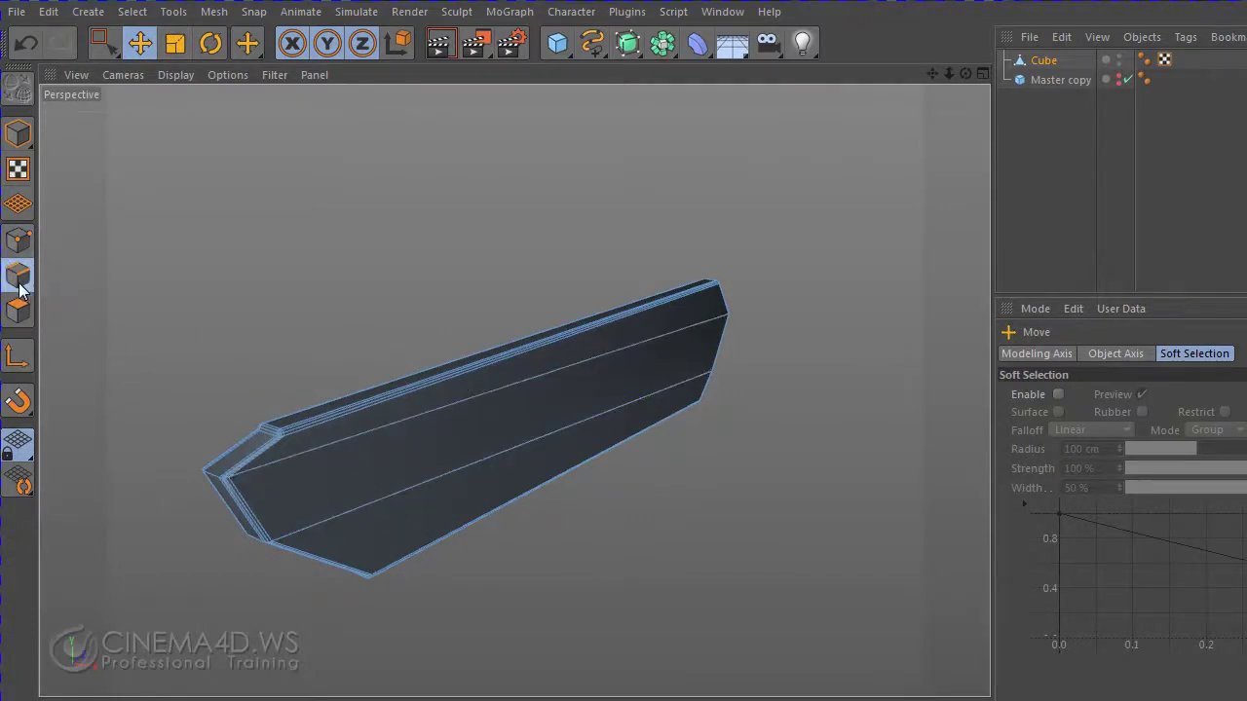
click(133, 12)
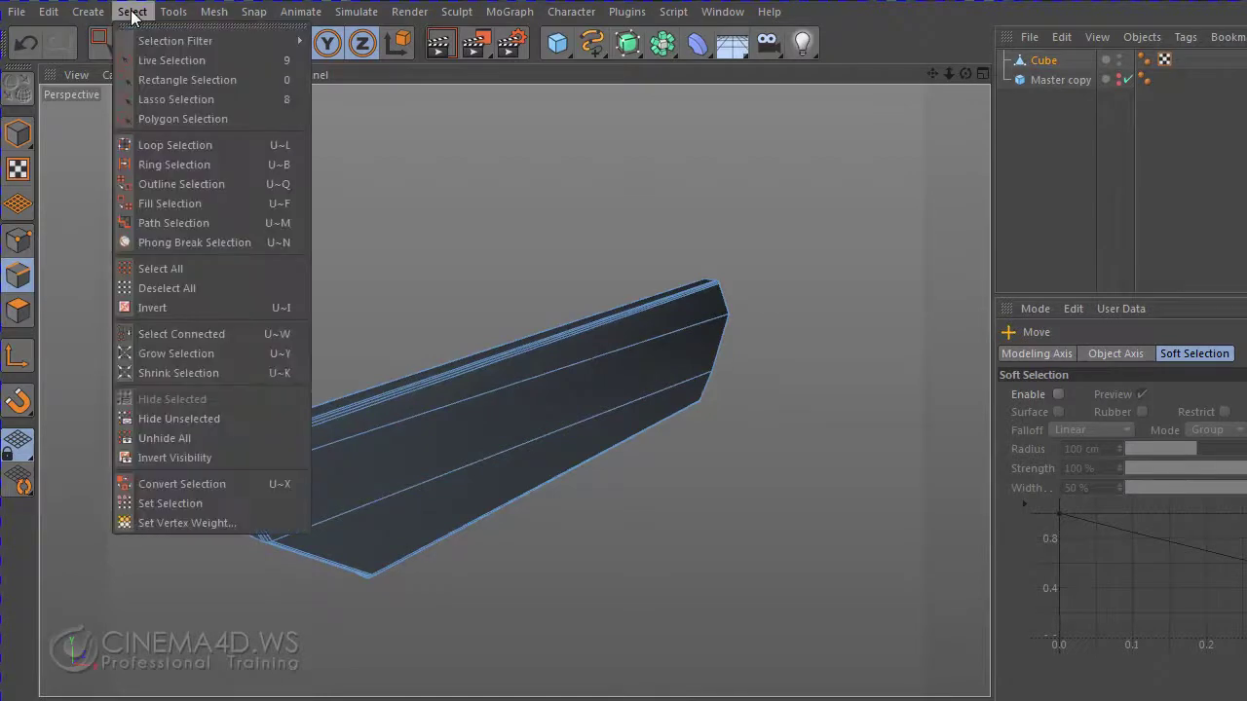
- Loop-select the edge loop running along the side panel
click(152, 146)
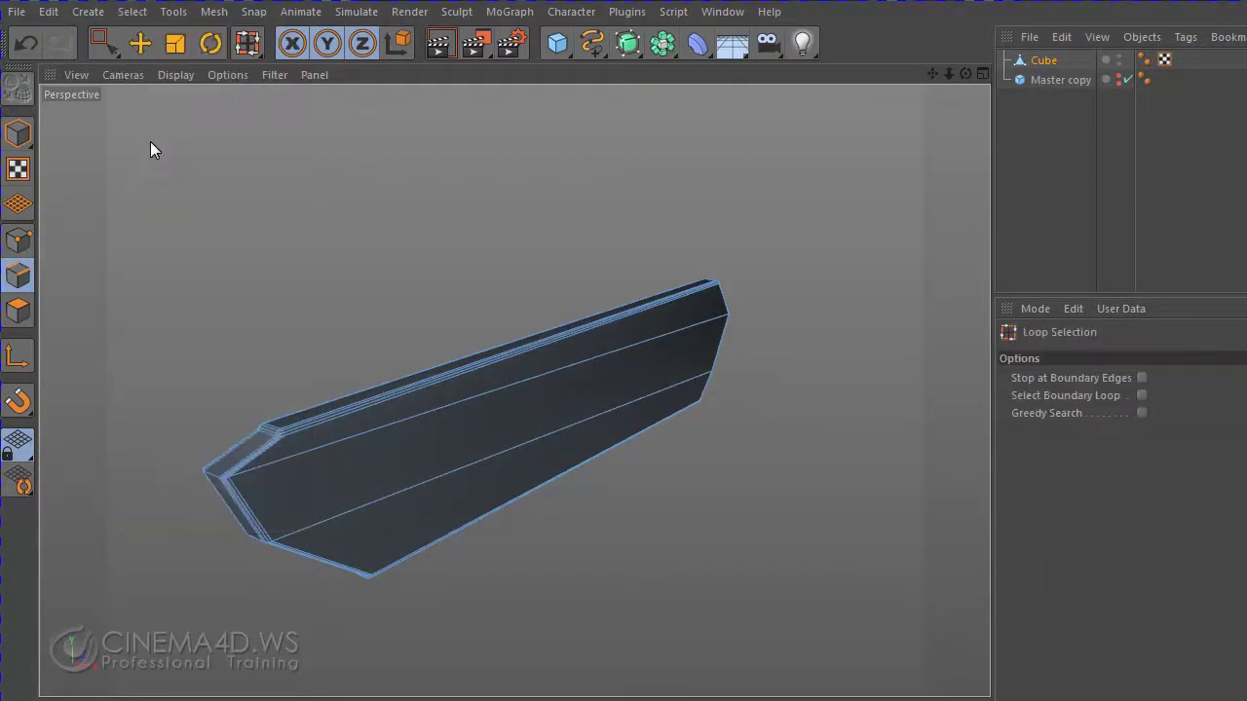
click(244, 472)
mouse_move(833, 416)
alt+mouse_down()
mouse_move(745, 510)
mouse_move(643, 565)
mouse_move(674, 545)
mouse_move(517, 548)
mouse_move(270, 523)
mouse_move(499, 527)
mouse_move(590, 575)
alt+mouse_up()
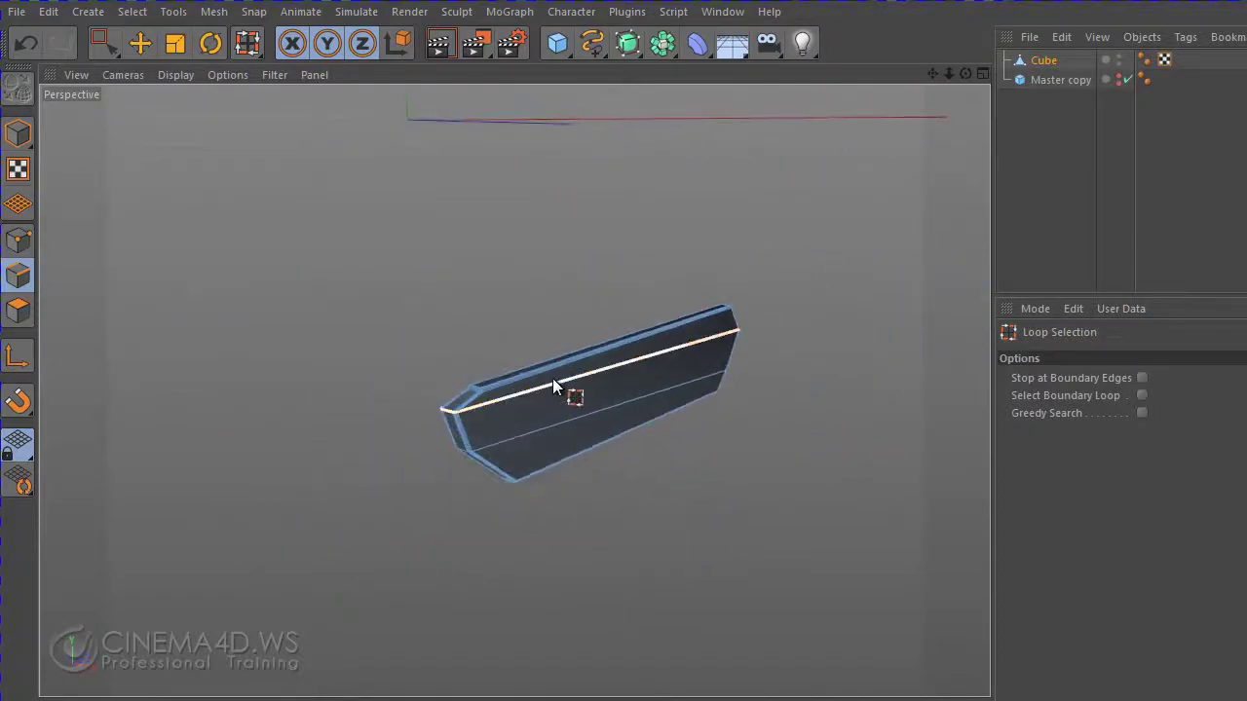
scroll(560, 391, up, 3)
scroll(552, 386, up, 2)
scroll(556, 400, down, 1)
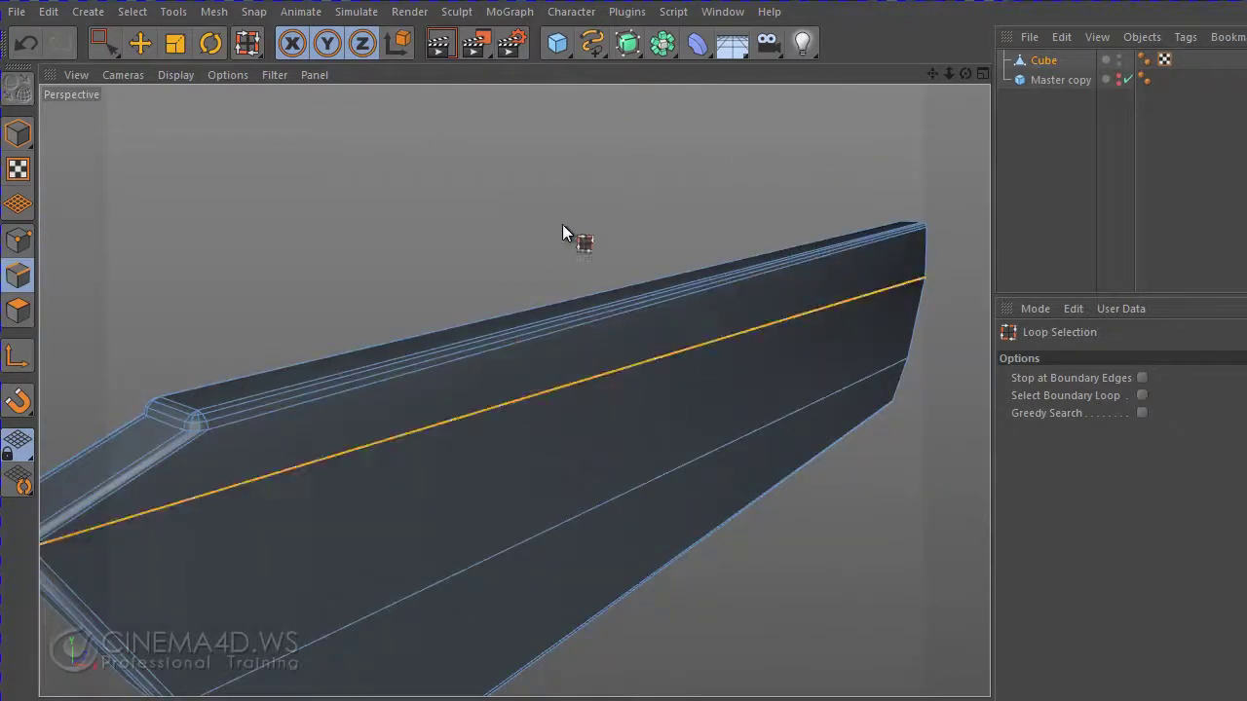
- Bevel the edge loop with a 0.4 cm inner offset and preview-render the result
right_click(573, 120)
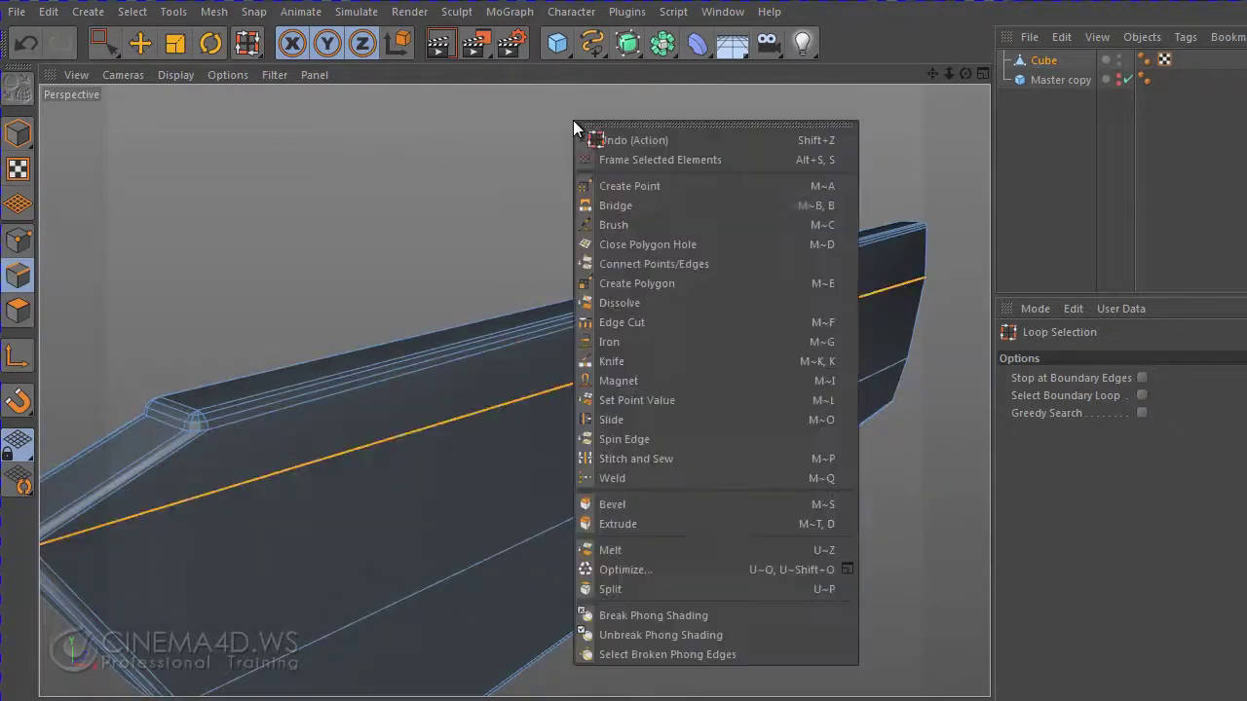
click(626, 503)
drag(561, 430, 564, 430)
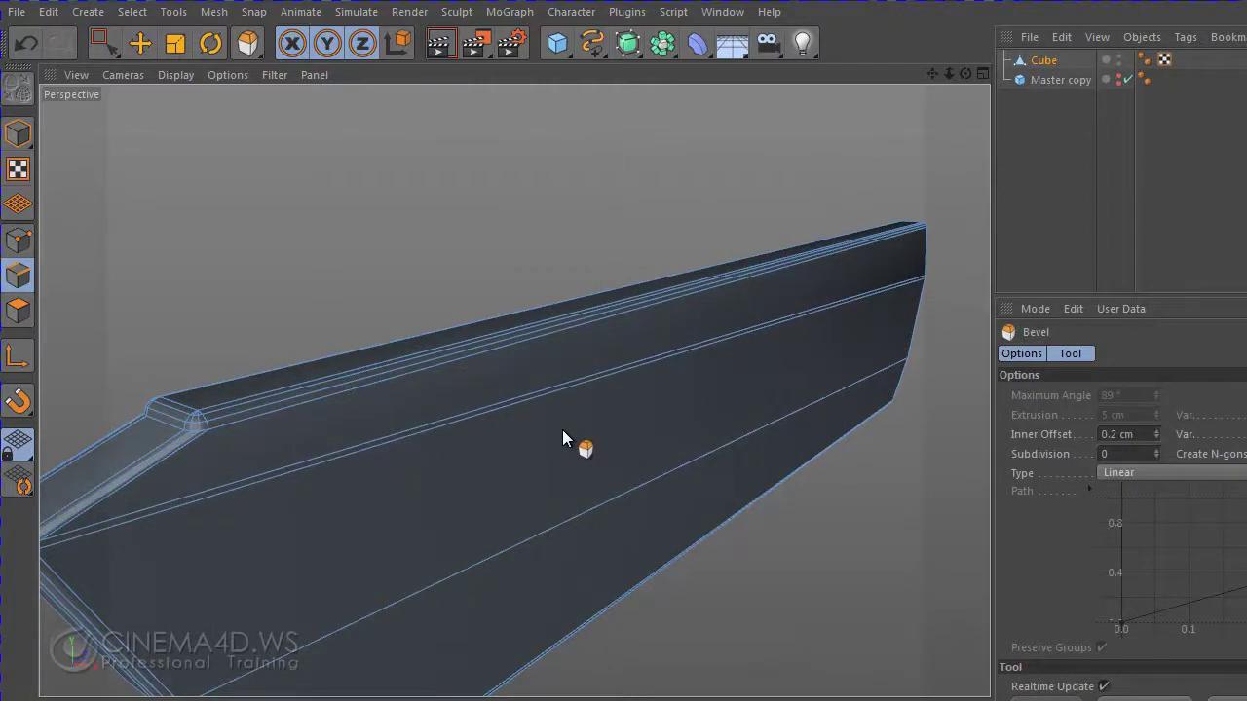
drag(562, 430, 564, 428)
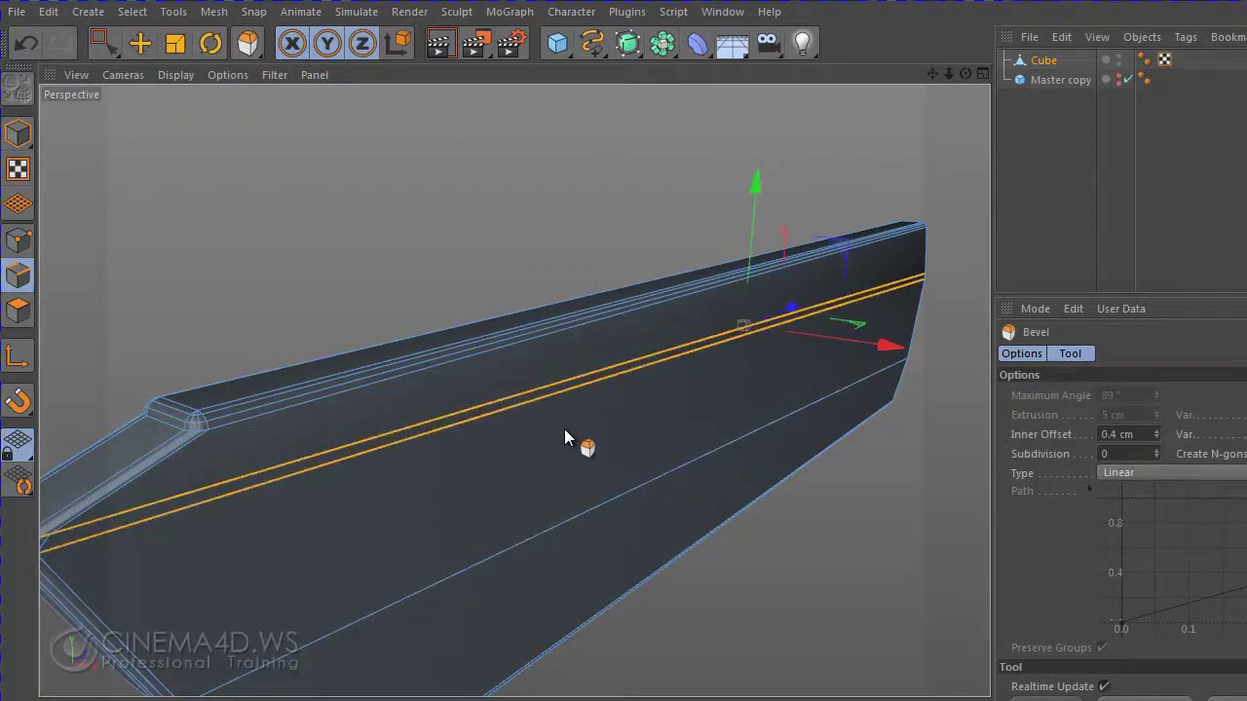
scroll(564, 428, down, 5)
click(434, 45)
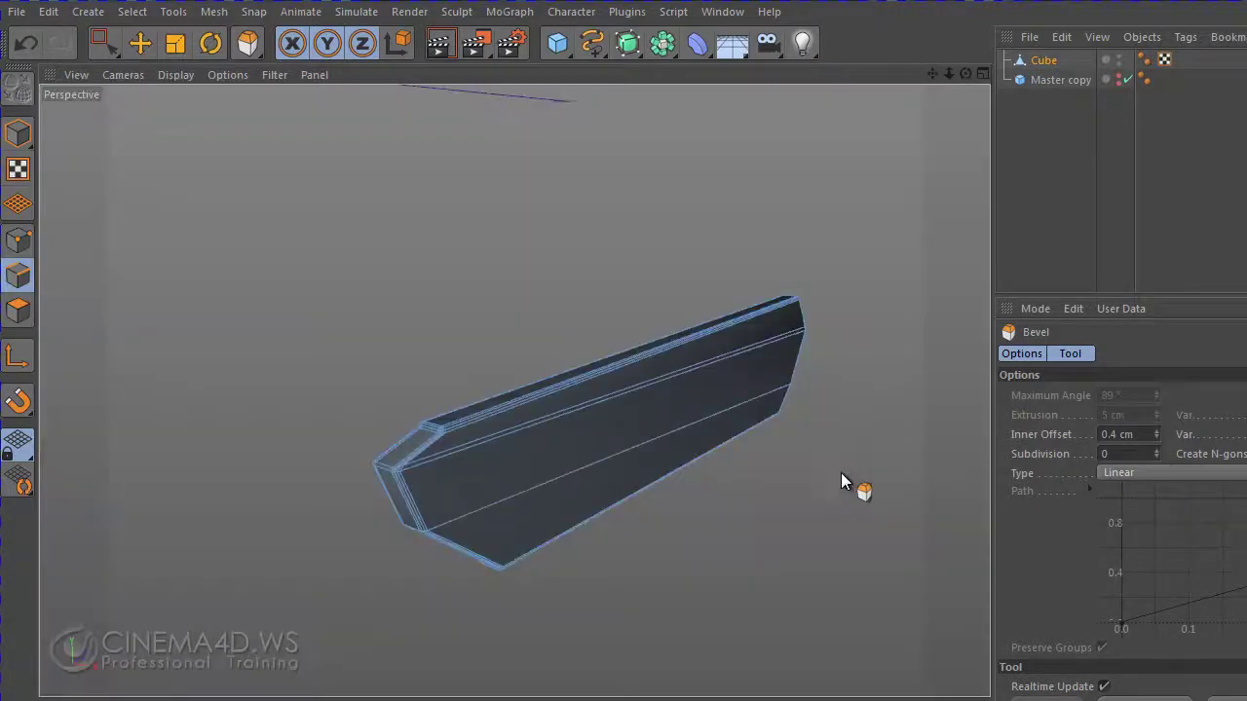
alt+drag(841, 472, 820, 478)
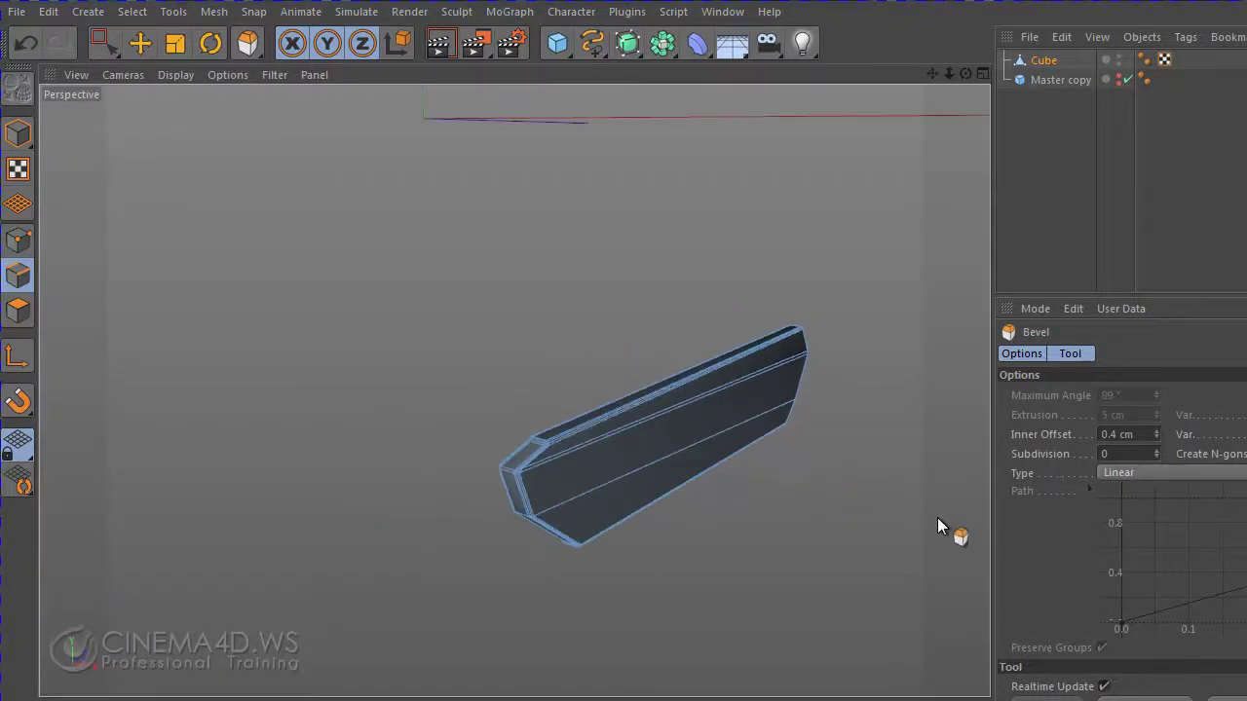
alt+drag(937, 518, 913, 270)
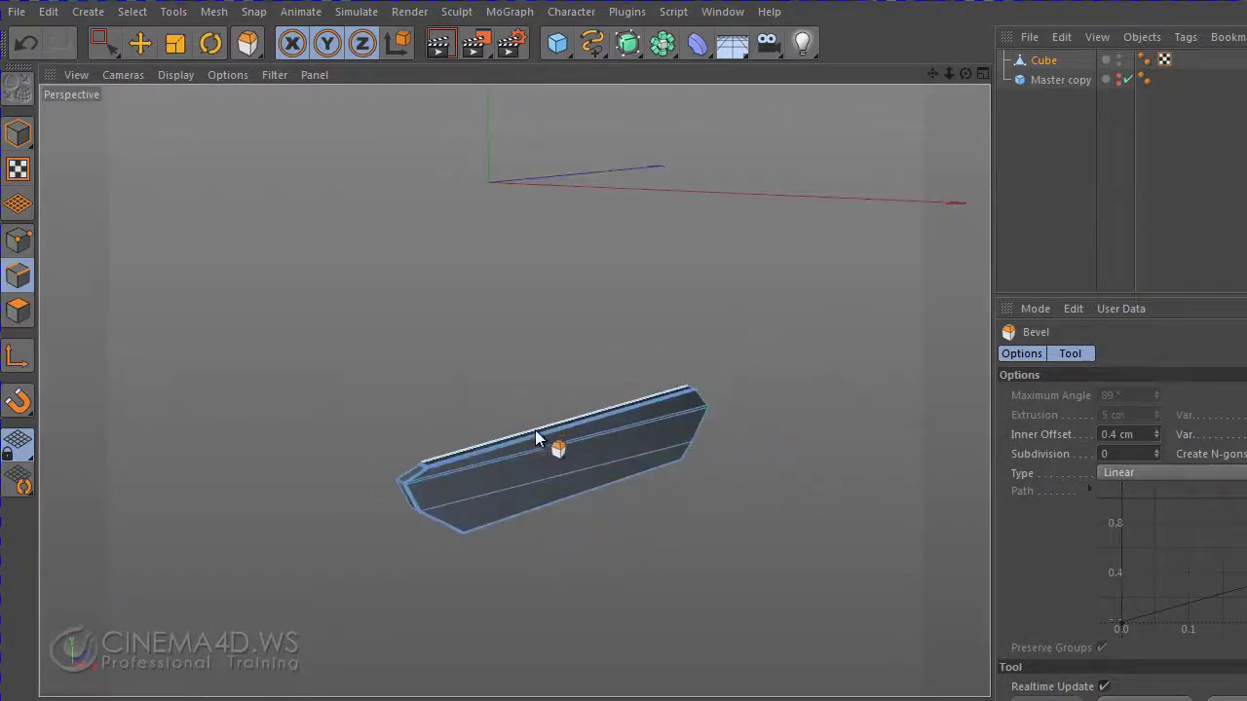
- In Points mode in the Right view, box-select the corner points at both pointed ends of the side panel
click(19, 242)
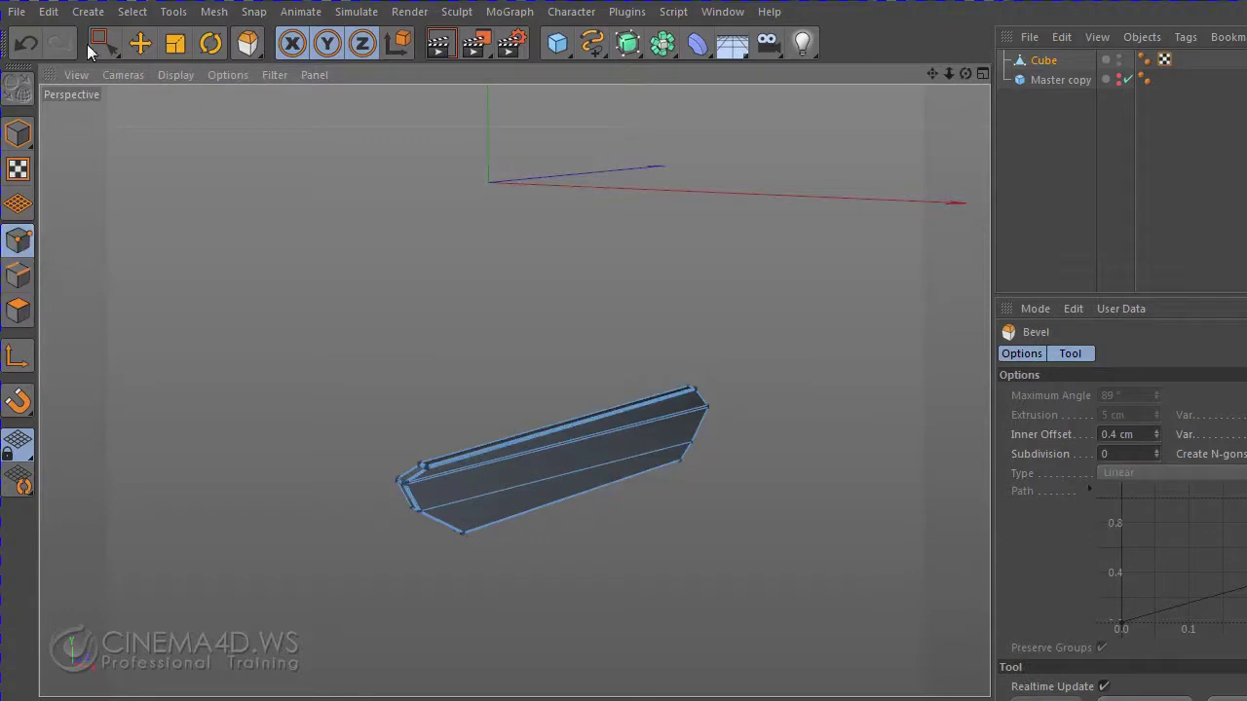
click(105, 43)
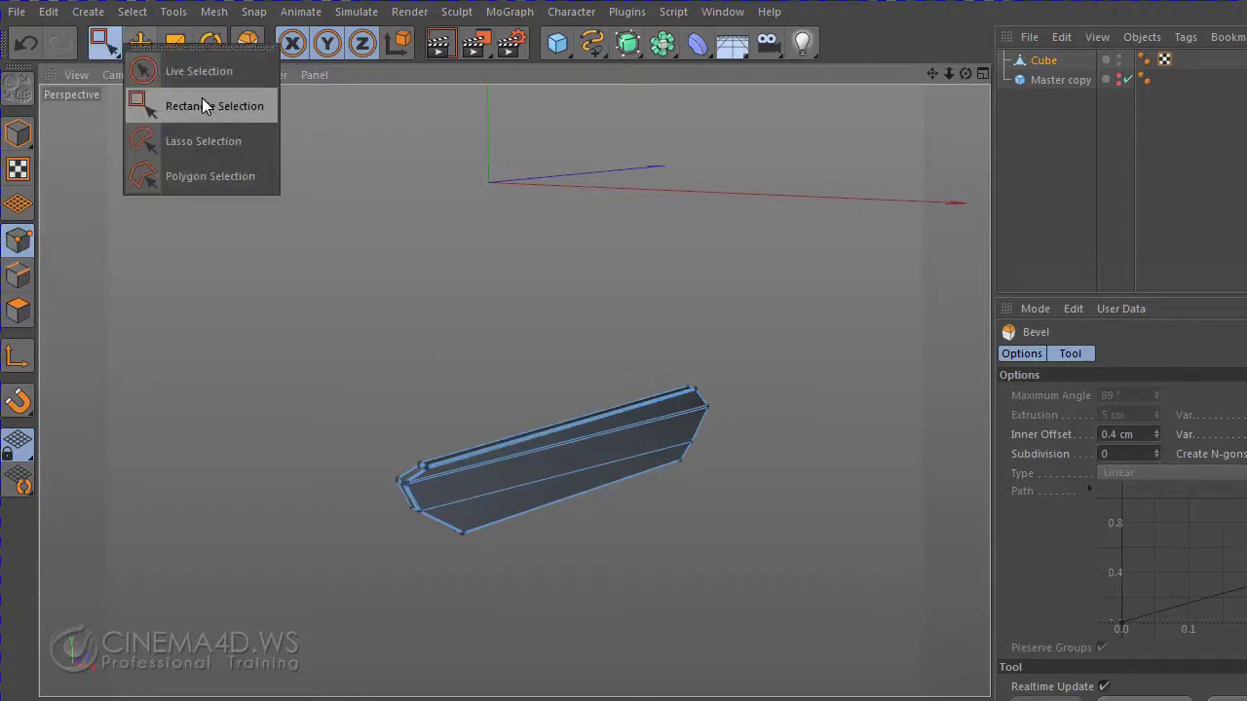
click(202, 98)
scroll(571, 474, up, 3)
scroll(667, 503, up, 3)
middle_click(663, 514)
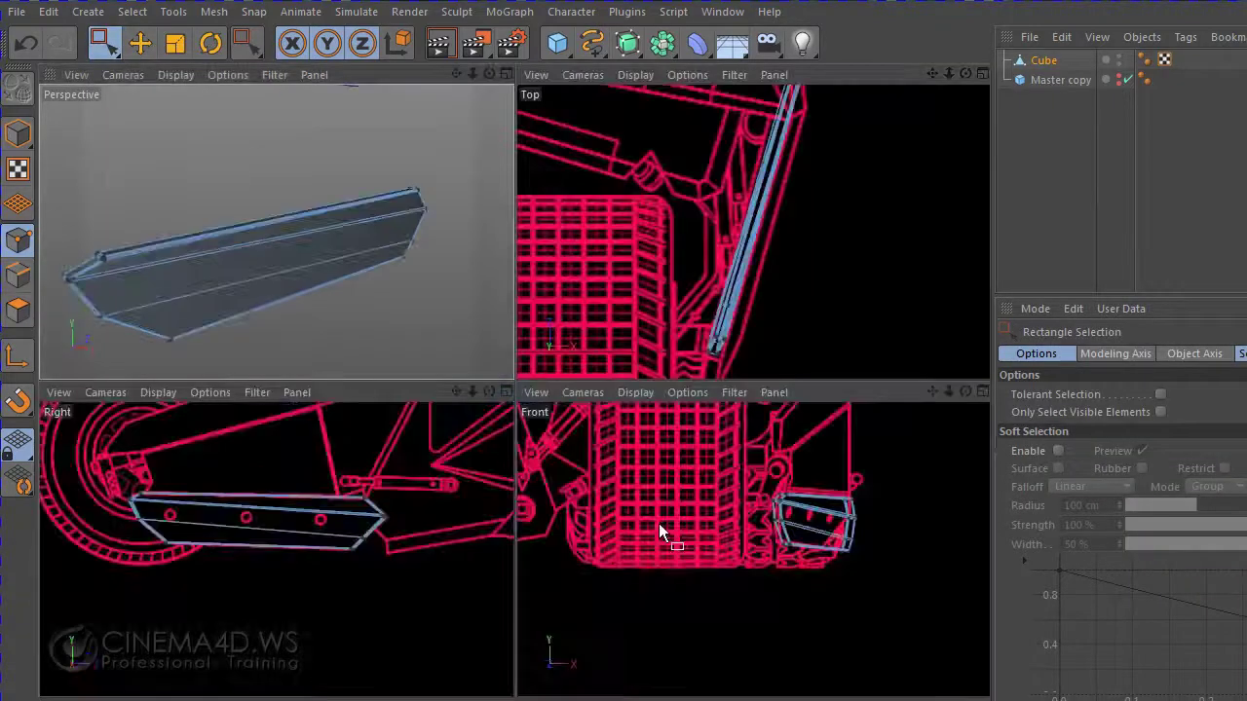
middle_click(248, 455)
scroll(708, 463, up, 3)
scroll(708, 463, up, 1)
click(746, 291)
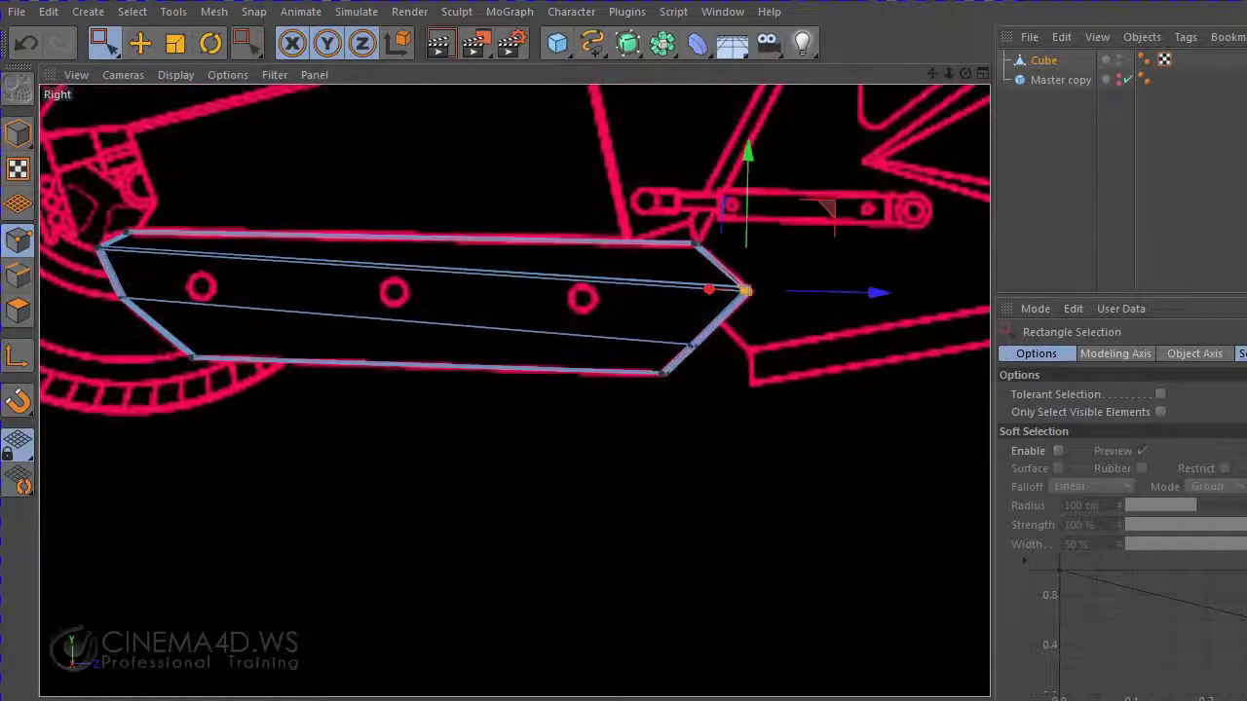
drag(70, 243, 142, 268)
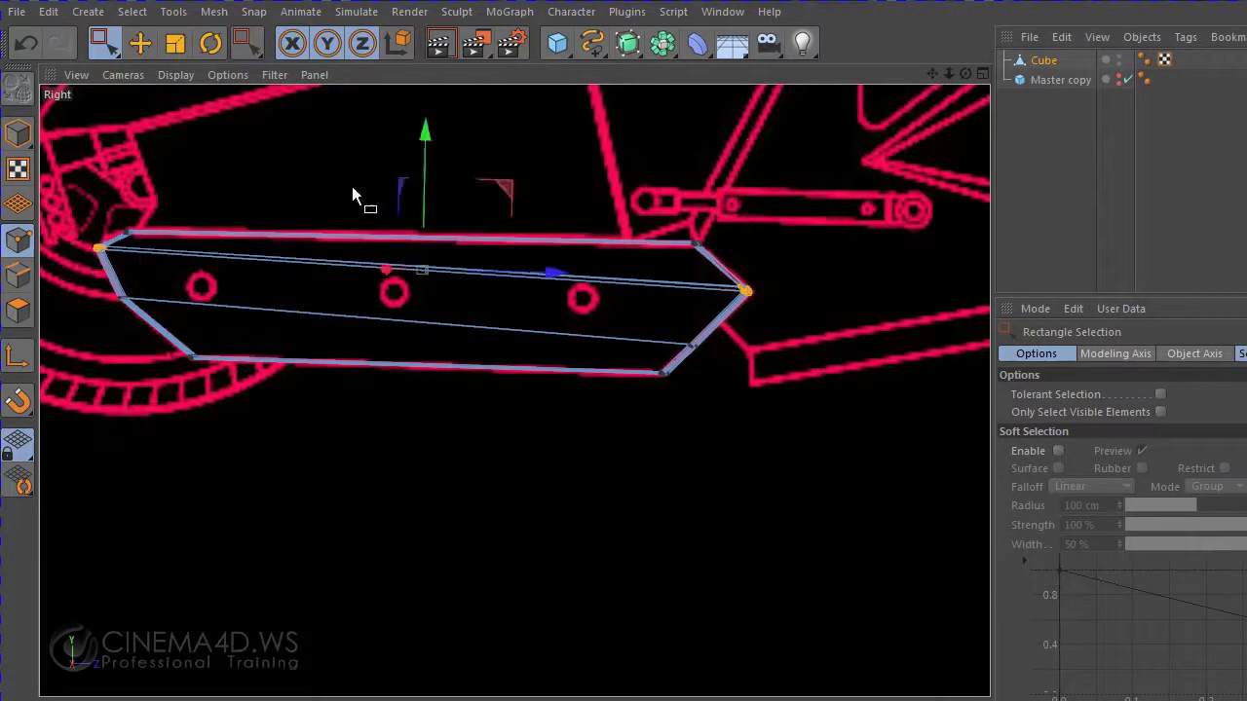
- Scale the selected end points in Perspective to taper the tips, then render a preview
middle_click(349, 234)
middle_click(347, 294)
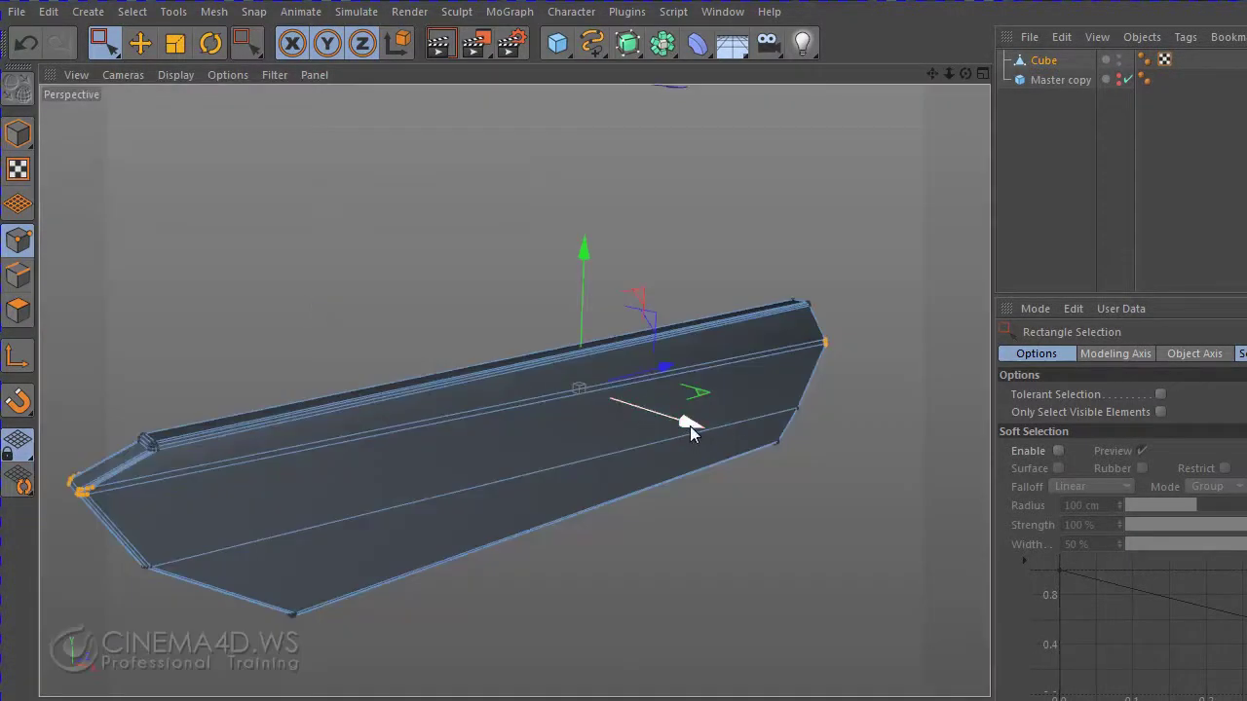
drag(690, 426, 683, 423)
click(439, 42)
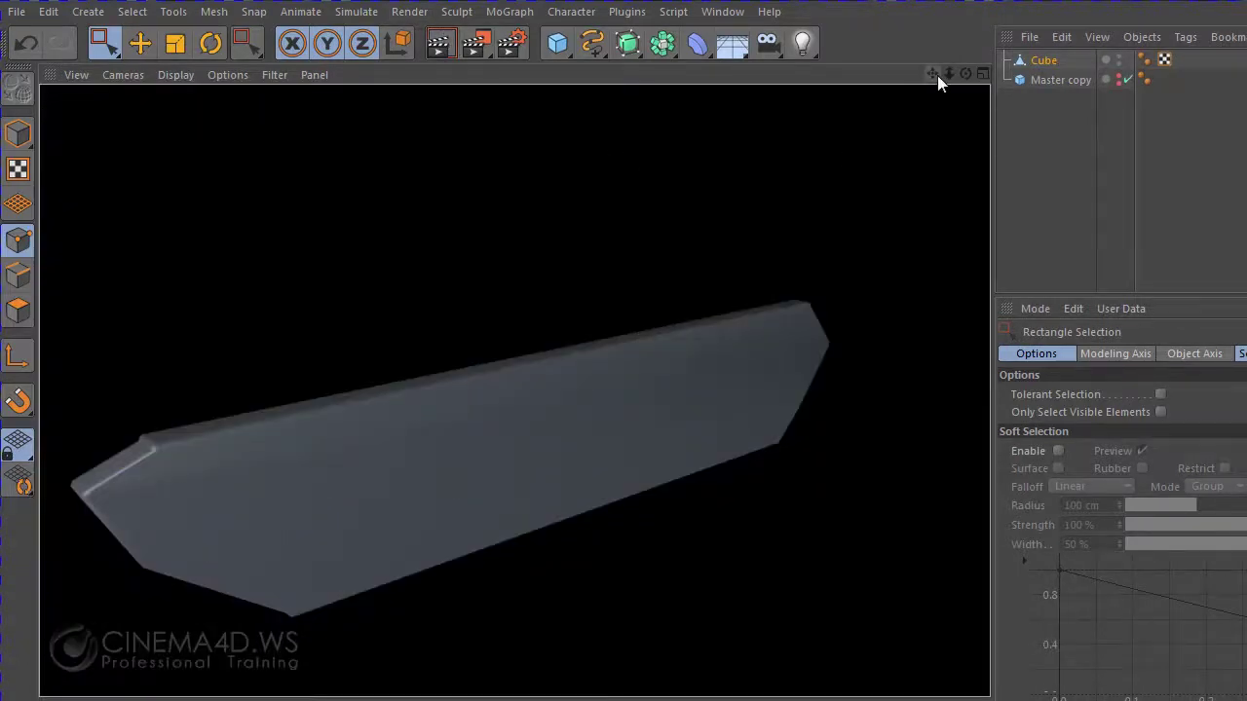
scroll(794, 229, down, 3)
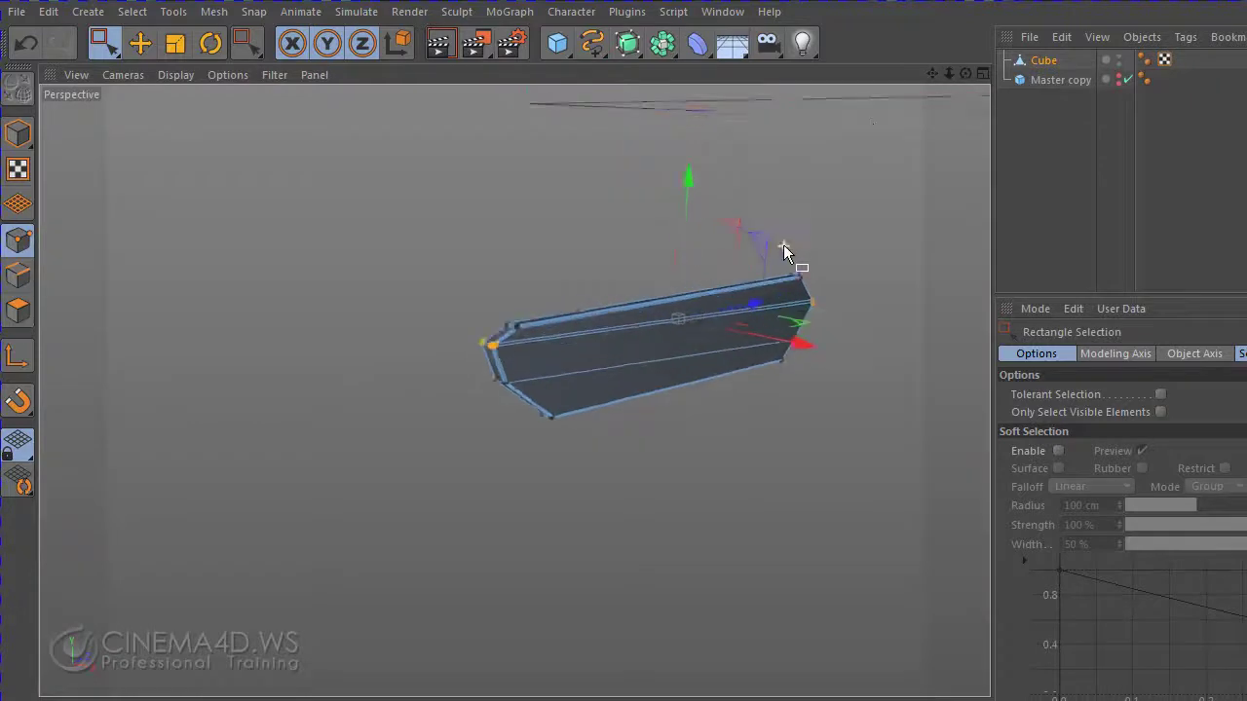
drag(931, 74, 884, 126)
- Copy and paste Master copy to create a duplicate board
click(1059, 80)
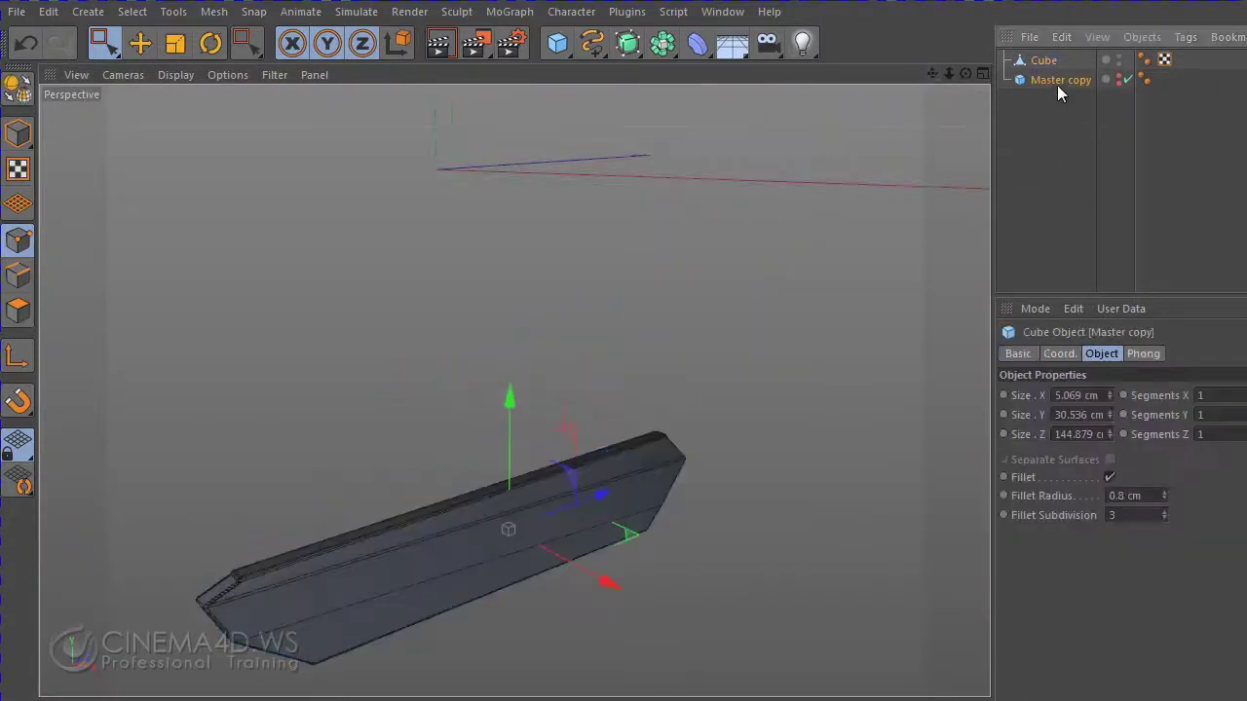
click(1061, 37)
click(1092, 131)
key(ctrl+v)
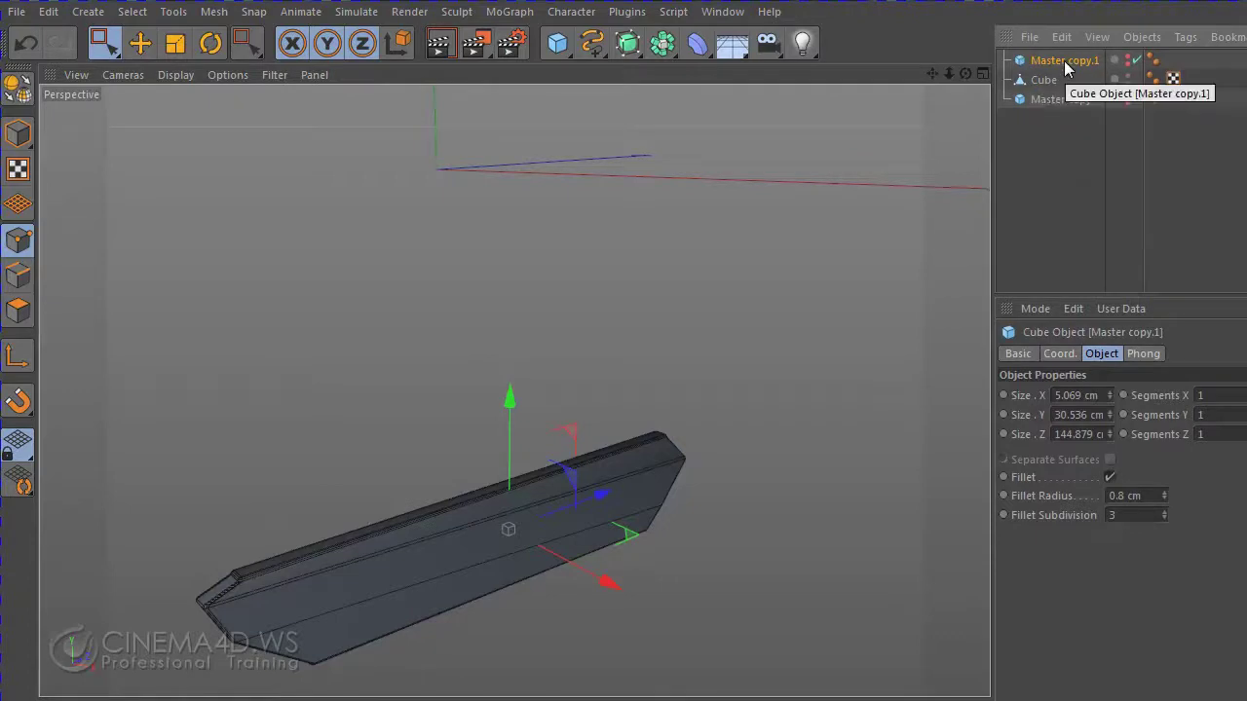
click(1127, 76)
- Move the copy about 32.6 cm up the Y axis above the side panel, checking in the Right view
key(e)
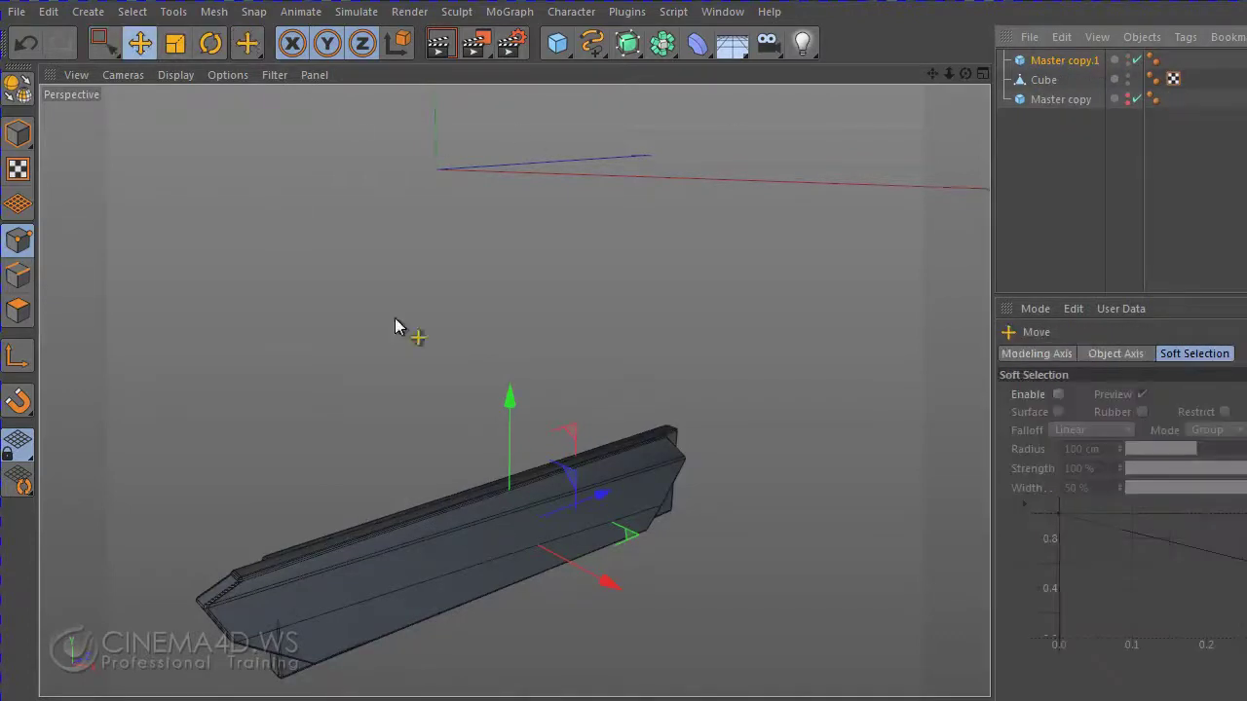
mouse_move(510, 400)
mouse_down()
mouse_move(517, 287)
mouse_move(529, 301)
mouse_up()
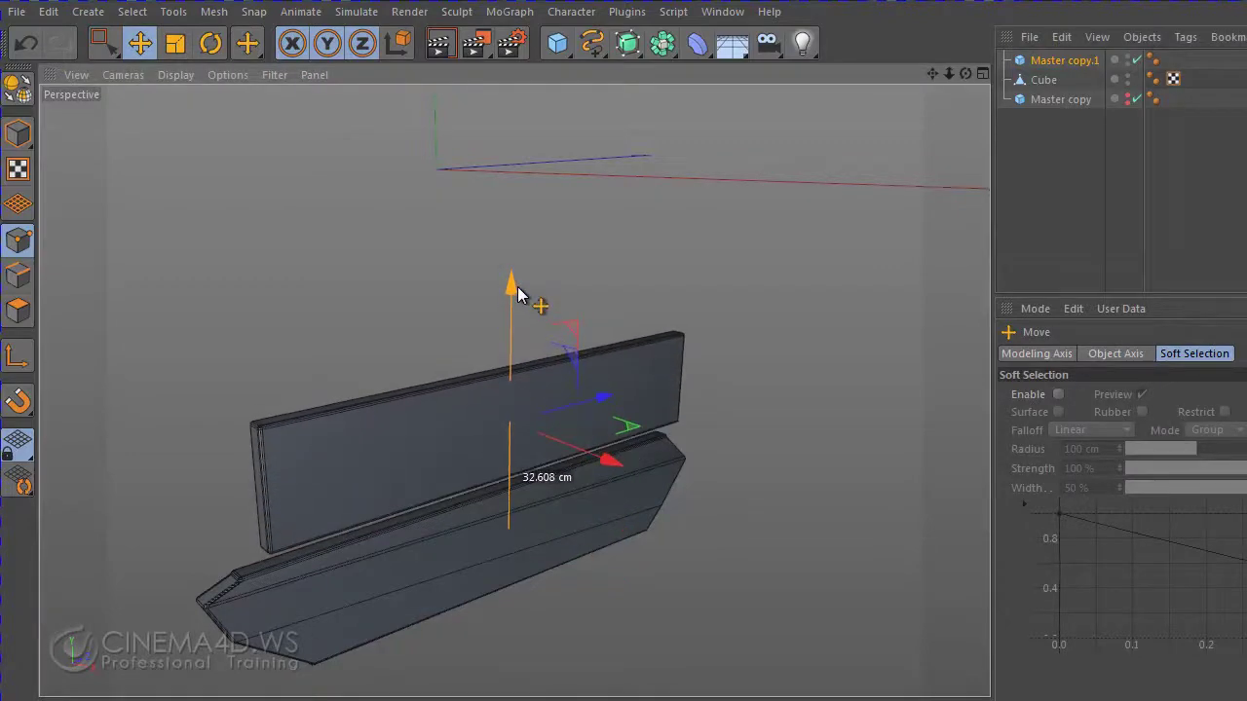
key(F5)
middle_click(297, 453)
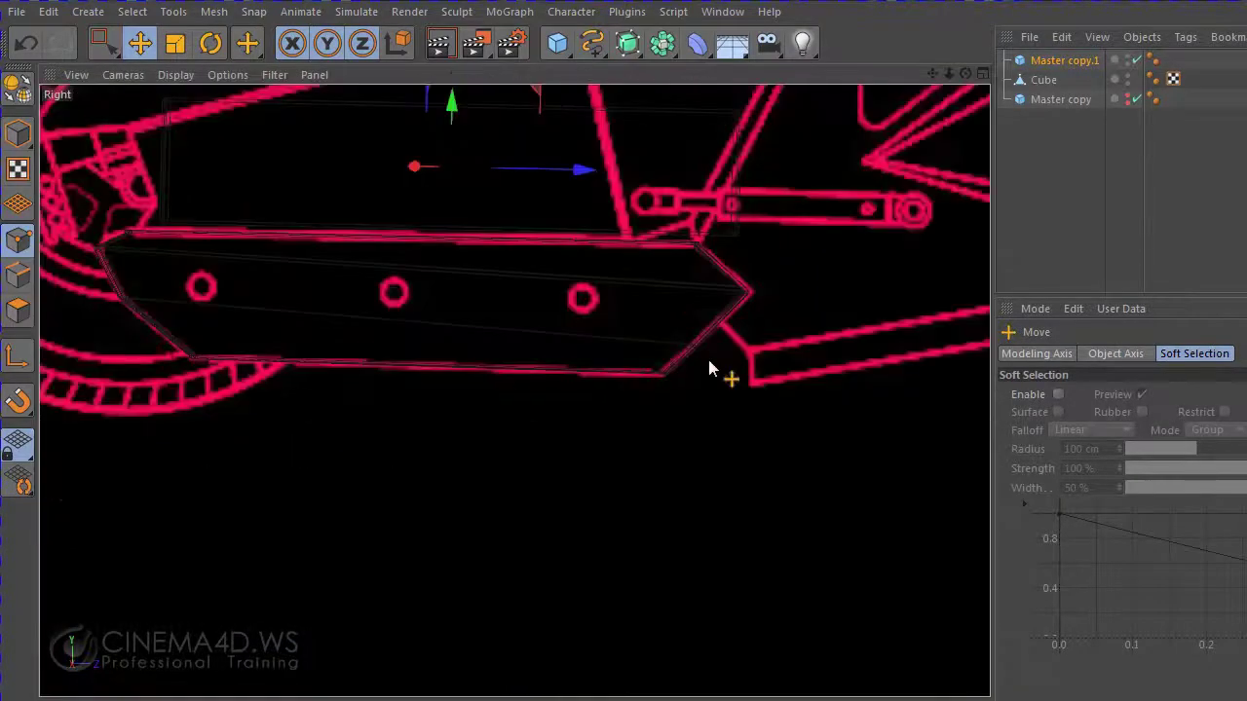
scroll(710, 361, down, 2)
drag(932, 76, 972, 181)
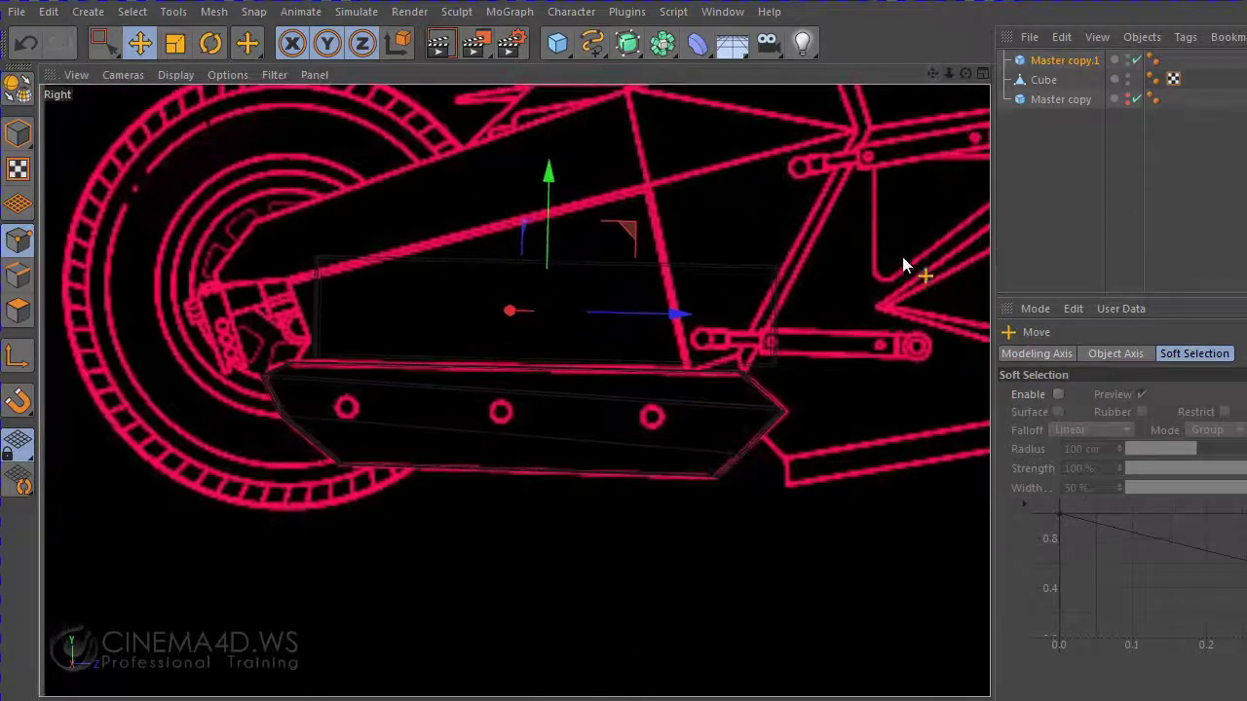
click(1042, 62)
key(space)
click(1069, 185)
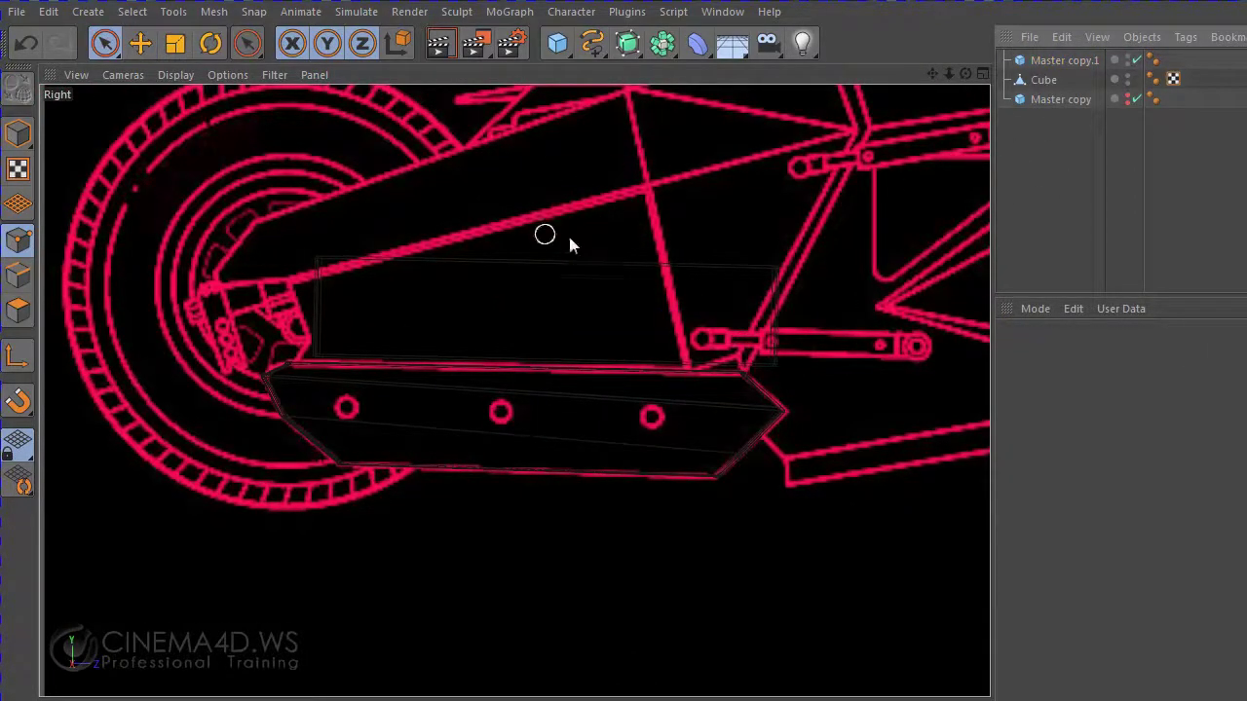
- Give Master copy.1 a white display colour in its Basic properties
click(1052, 62)
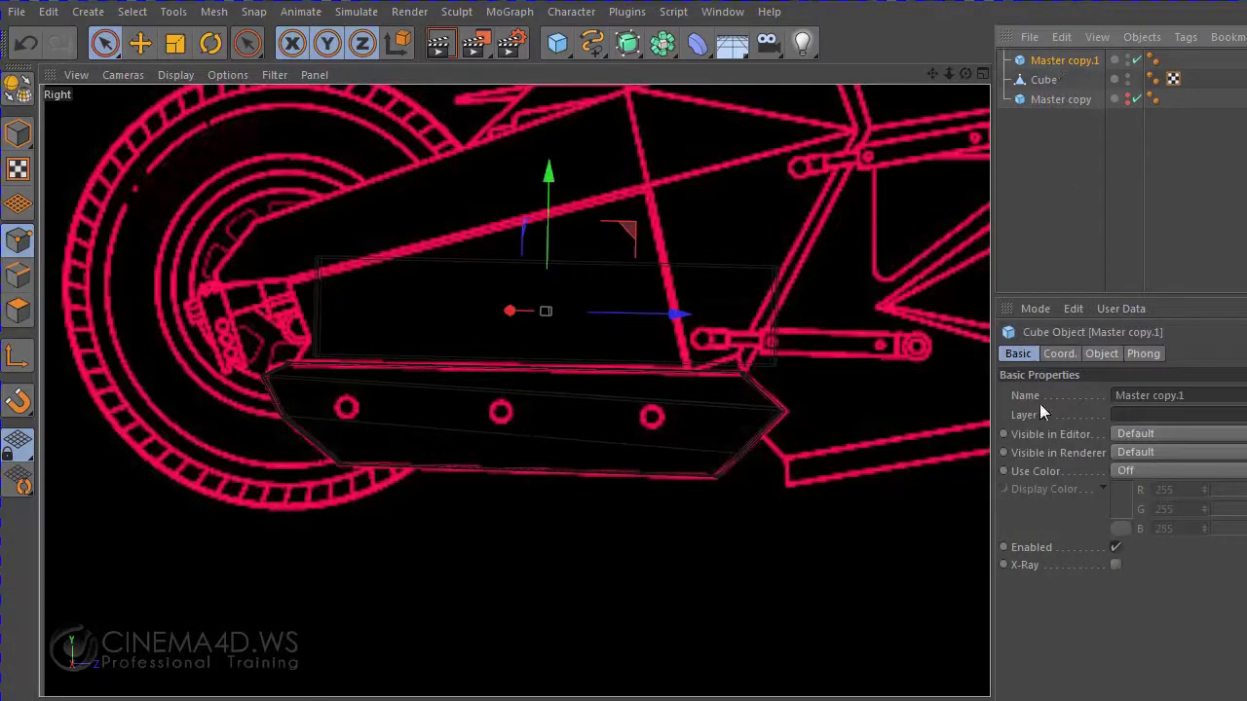
click(1071, 354)
click(1018, 355)
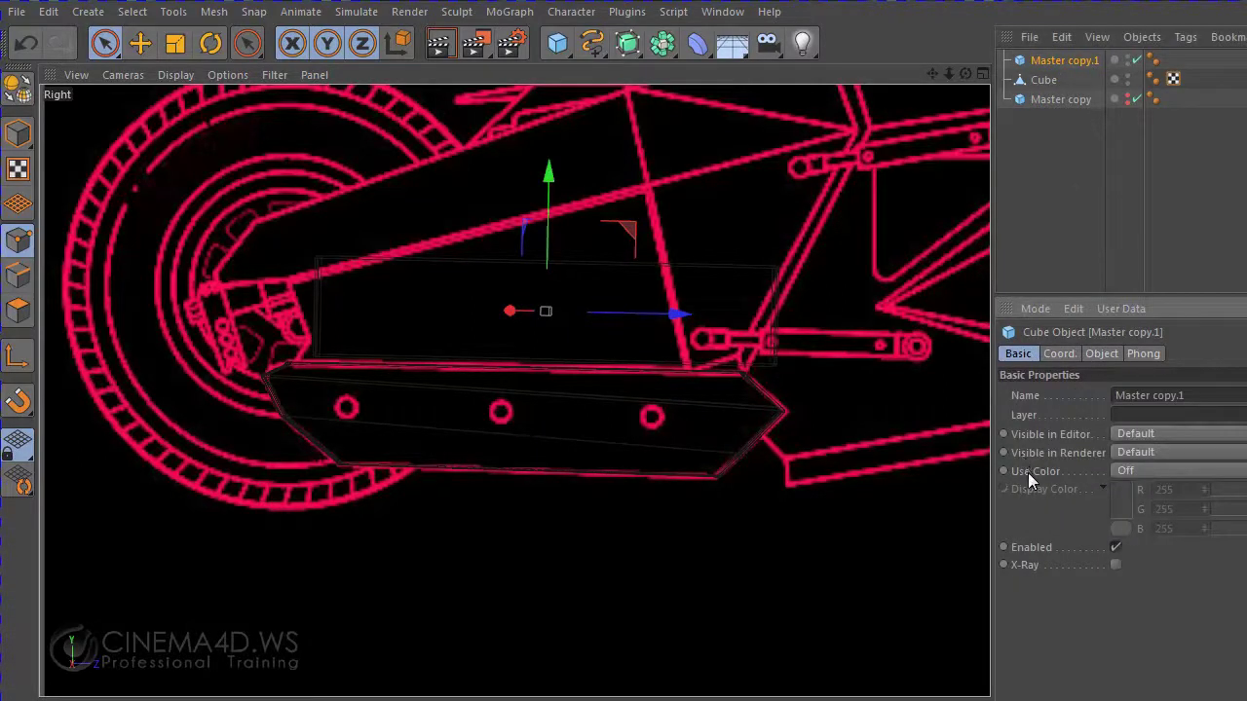
drag(994, 472, 882, 475)
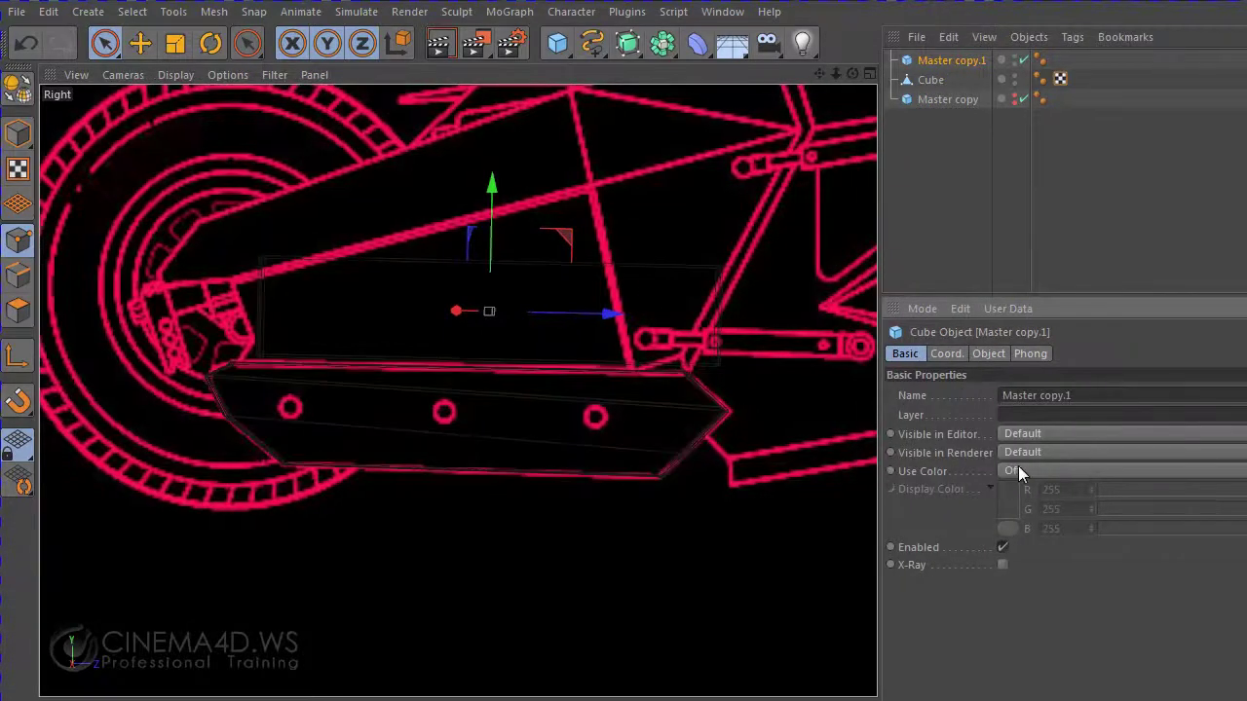
click(1018, 472)
click(1030, 522)
- Turn on a white display colour for the Cube panel, then reselect Master copy.1
click(940, 119)
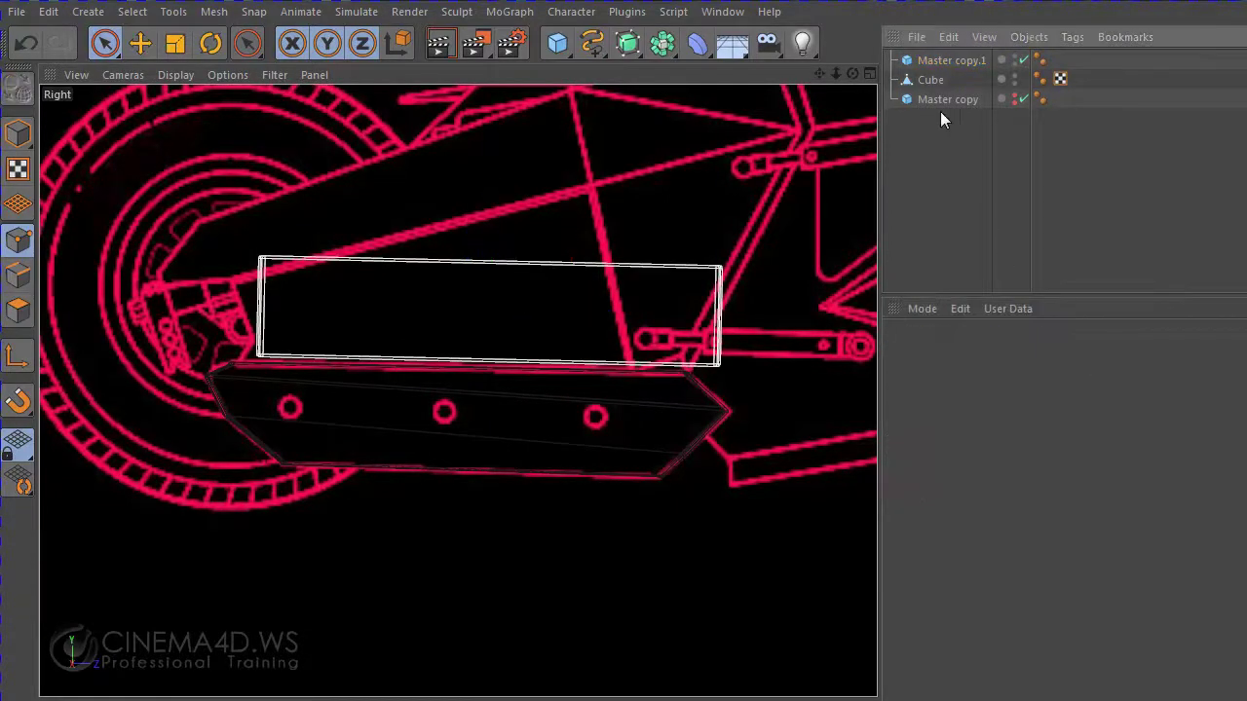
click(941, 98)
click(933, 81)
click(1061, 469)
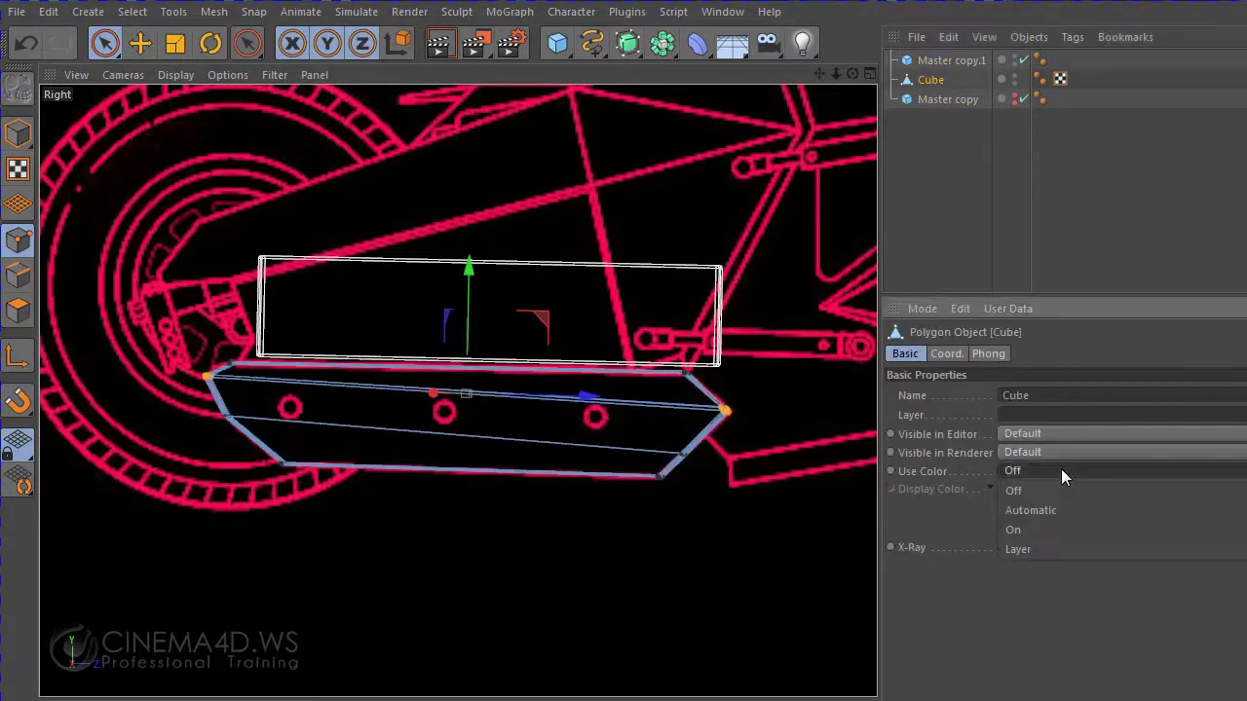
click(1038, 525)
click(962, 185)
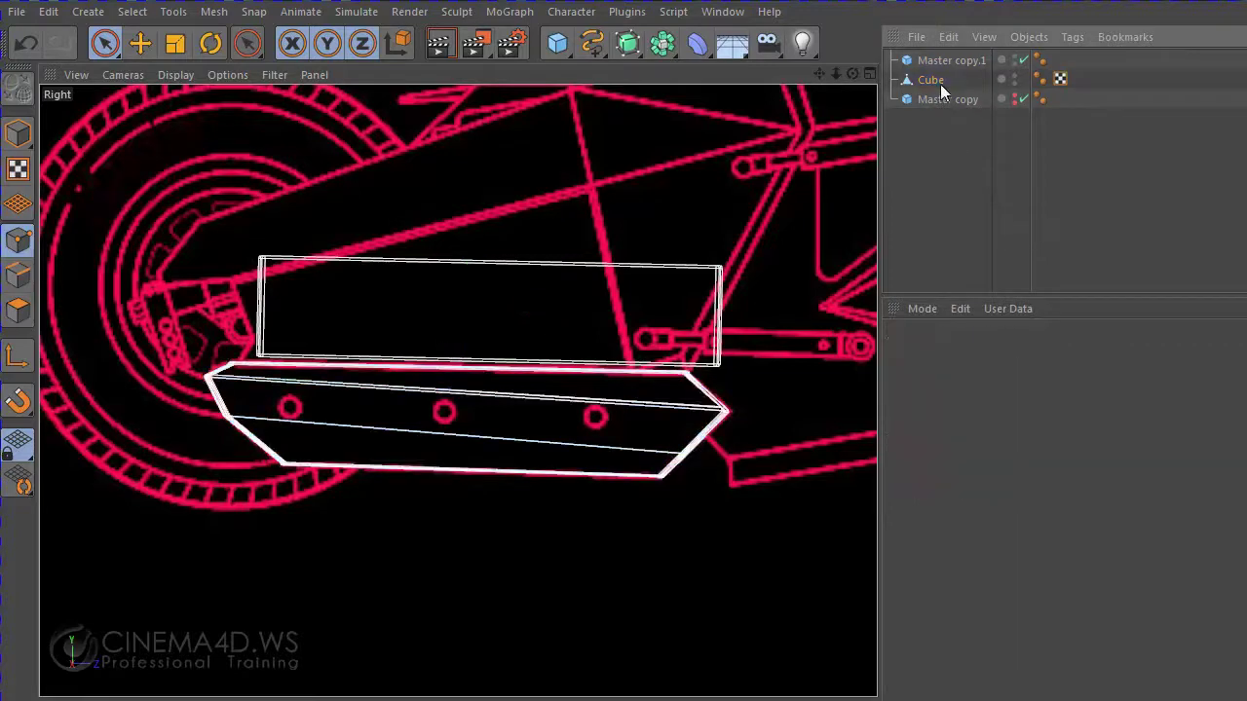
click(935, 82)
click(940, 59)
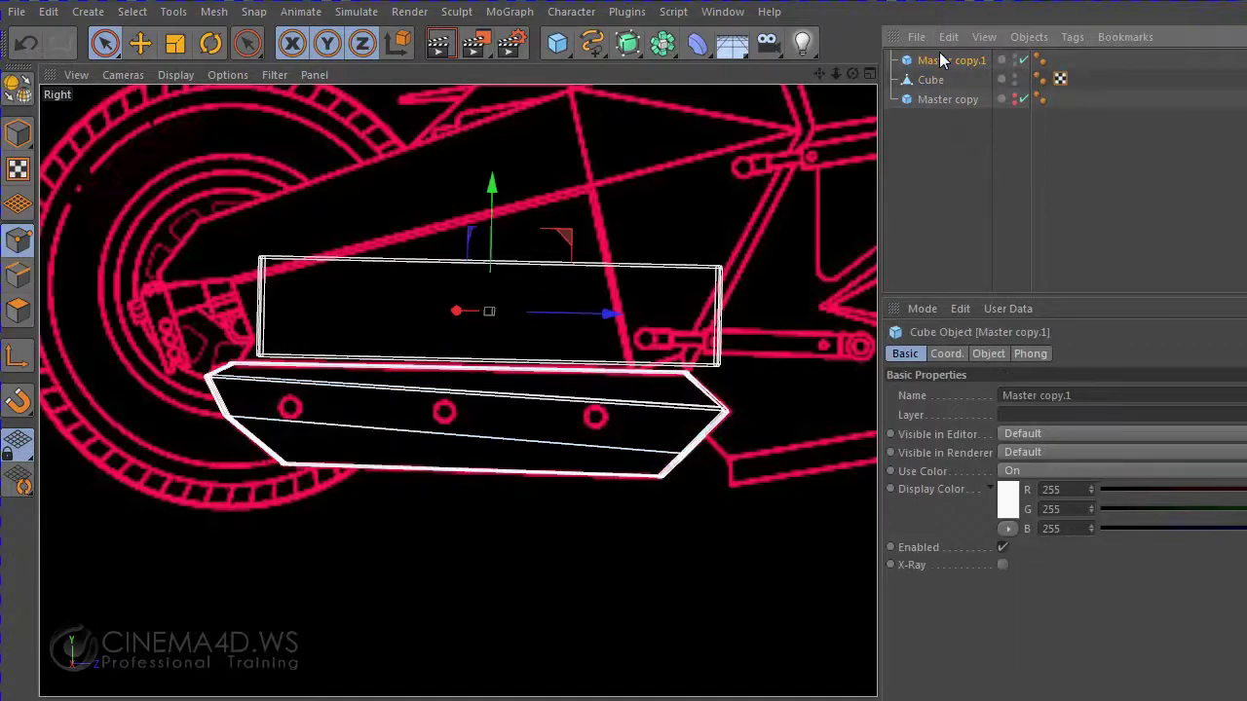
click(929, 81)
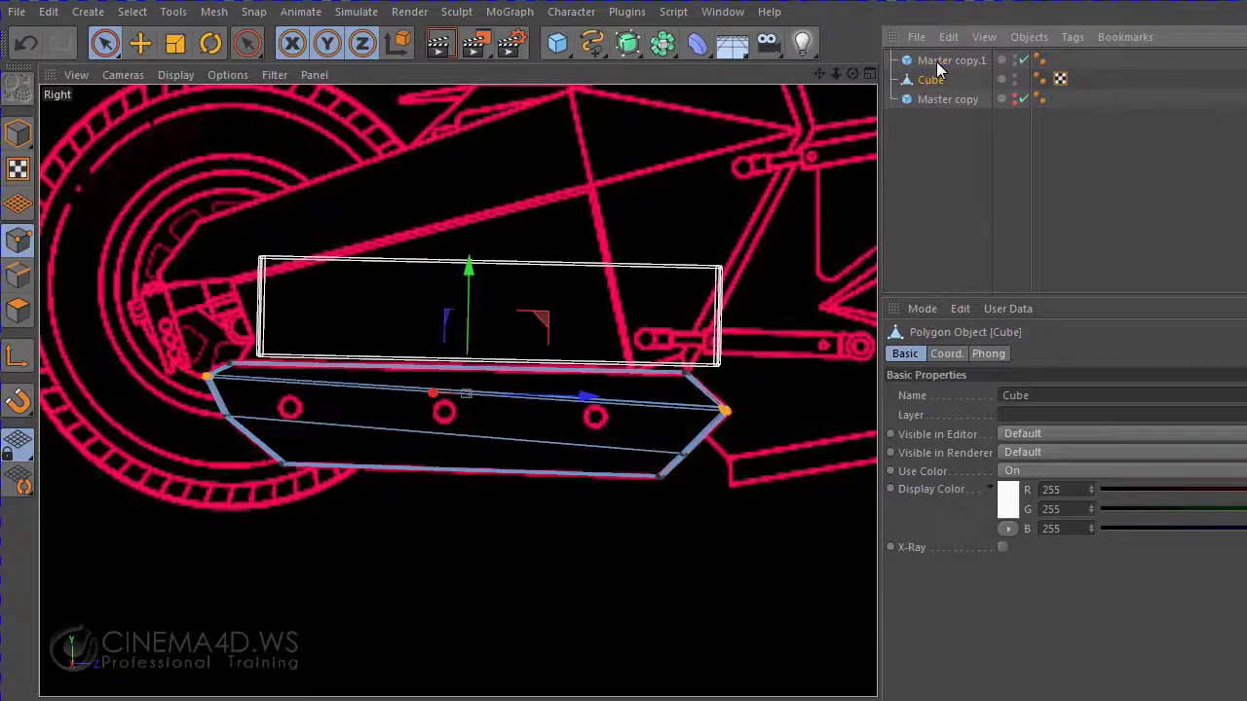
click(938, 62)
- Reframe the Perspective view and toggle Master copy.1's Use Color off and back on
scroll(751, 328, up, 2)
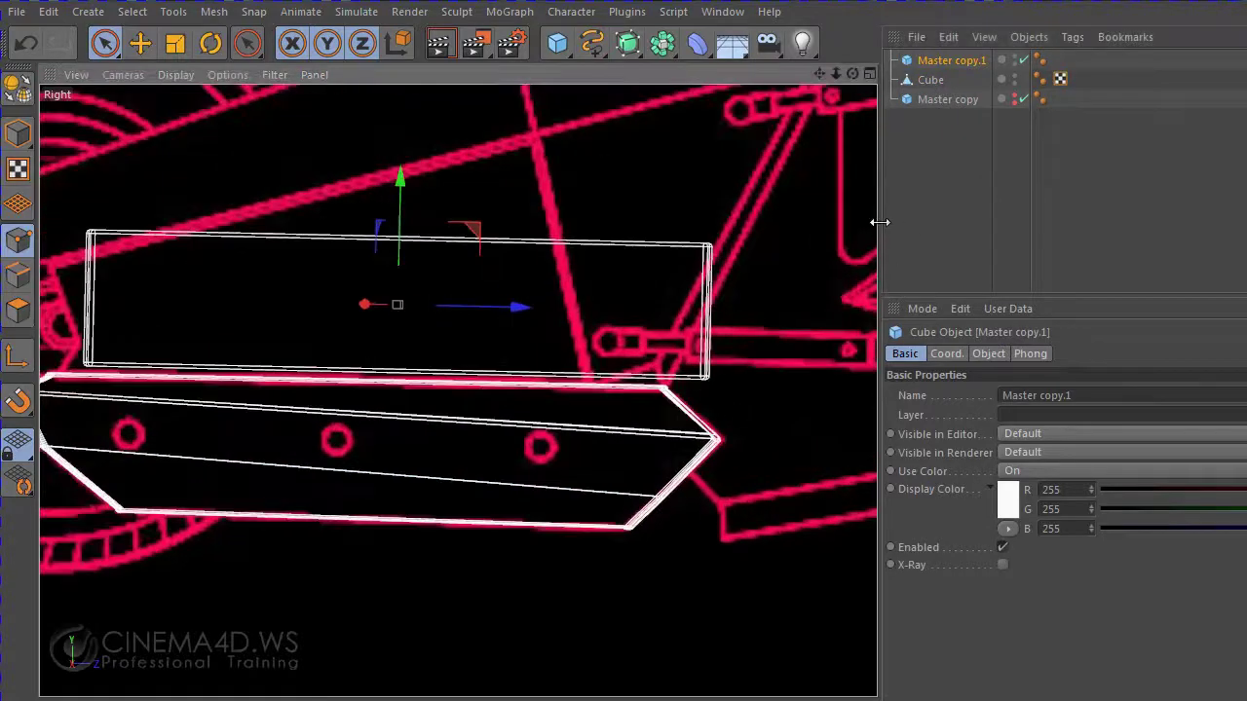
drag(880, 224, 1041, 234)
mouse_move(1004, 75)
mouse_down()
mouse_move(1069, 153)
mouse_move(1114, 103)
mouse_up()
scroll(529, 325, up, 1)
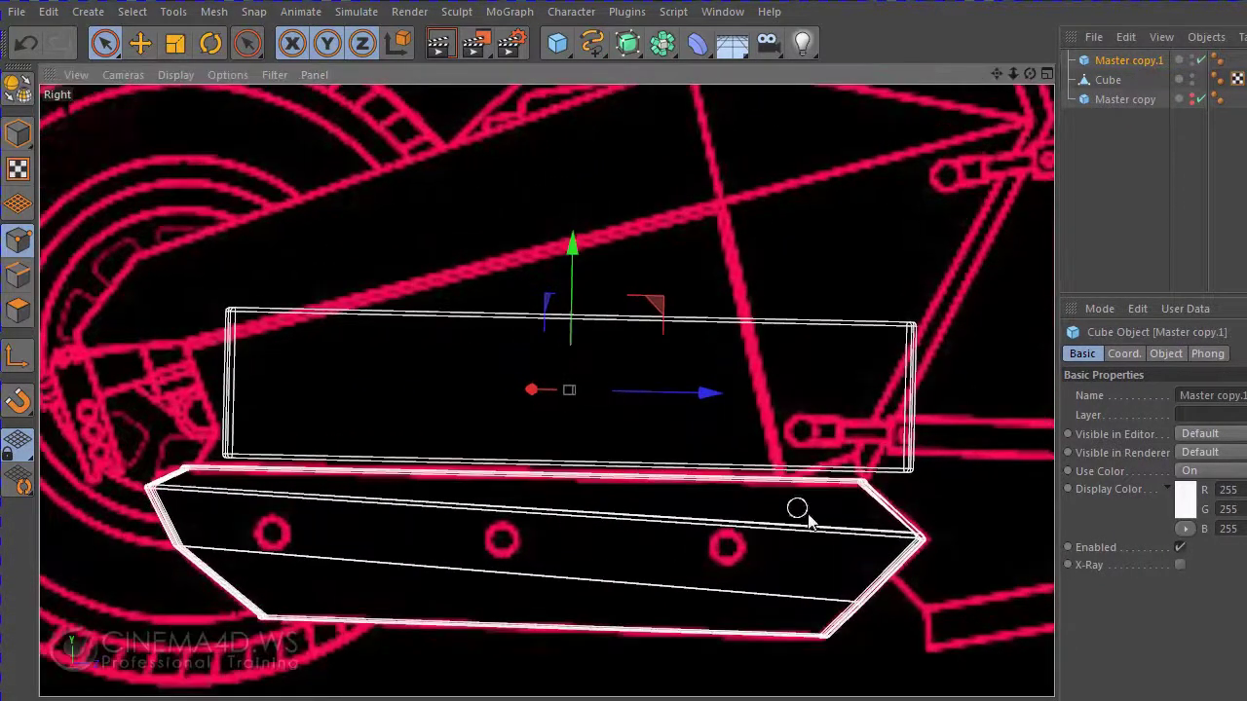
drag(1059, 413, 907, 429)
middle_click(336, 253)
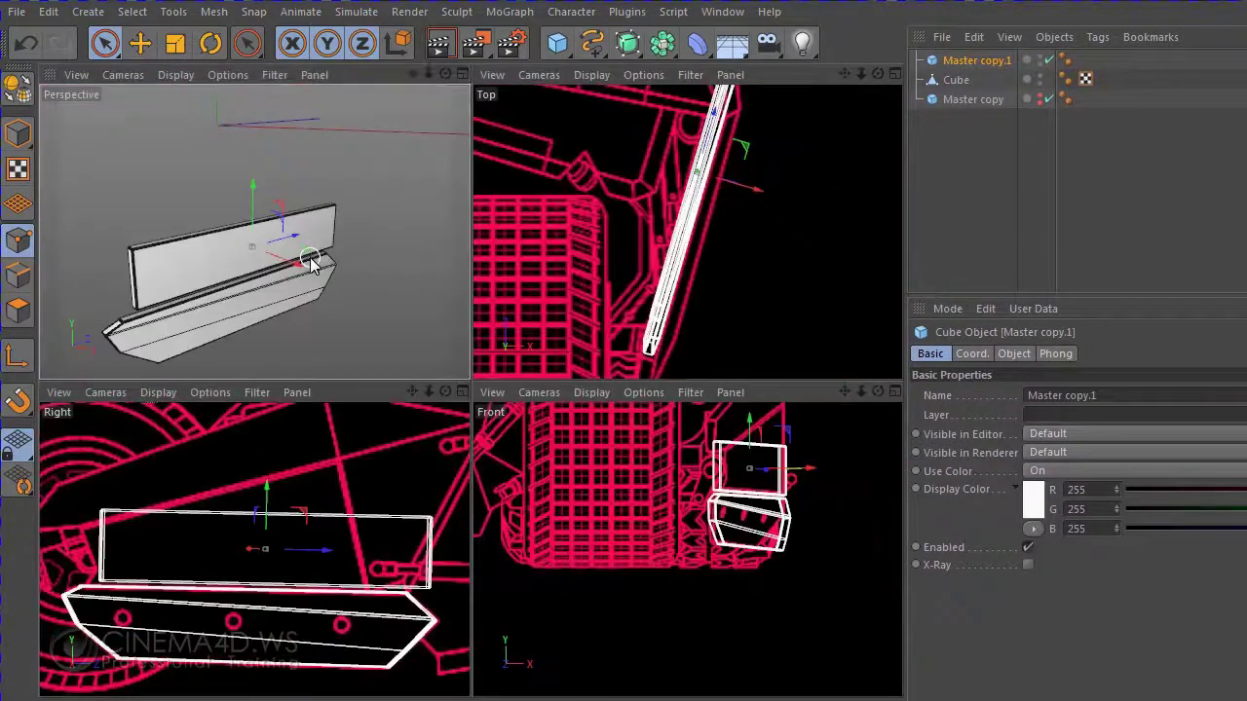
middle_click(310, 263)
mouse_move(848, 61)
alt+mouse_down()
mouse_move(796, 159)
mouse_move(845, 82)
mouse_move(831, 137)
alt+mouse_up()
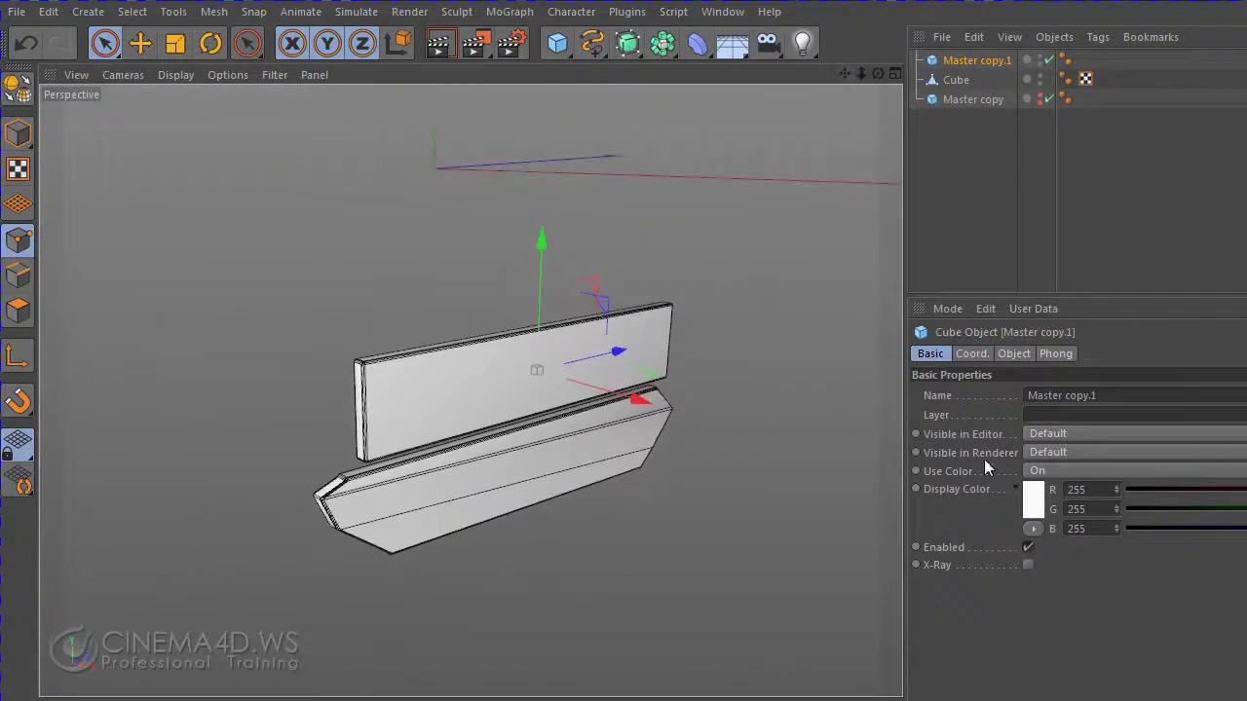
click(1035, 472)
click(1040, 489)
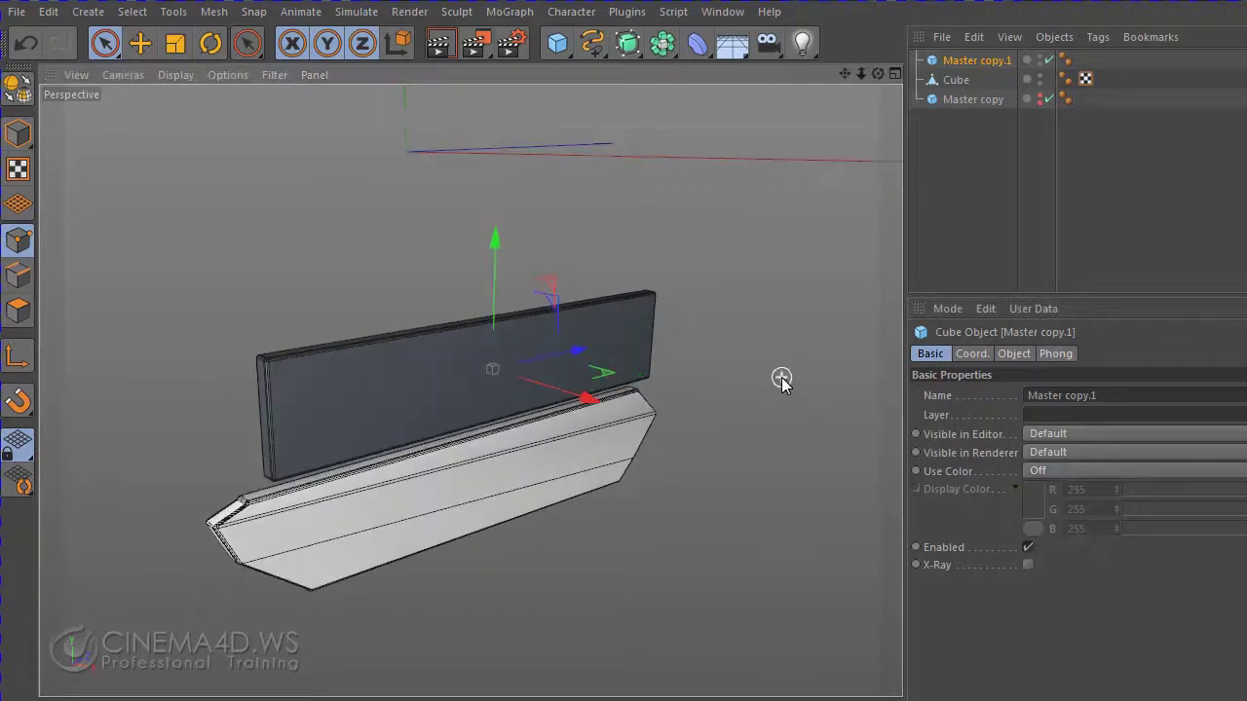
alt+drag(885, 435, 782, 382)
click(1052, 474)
click(1051, 521)
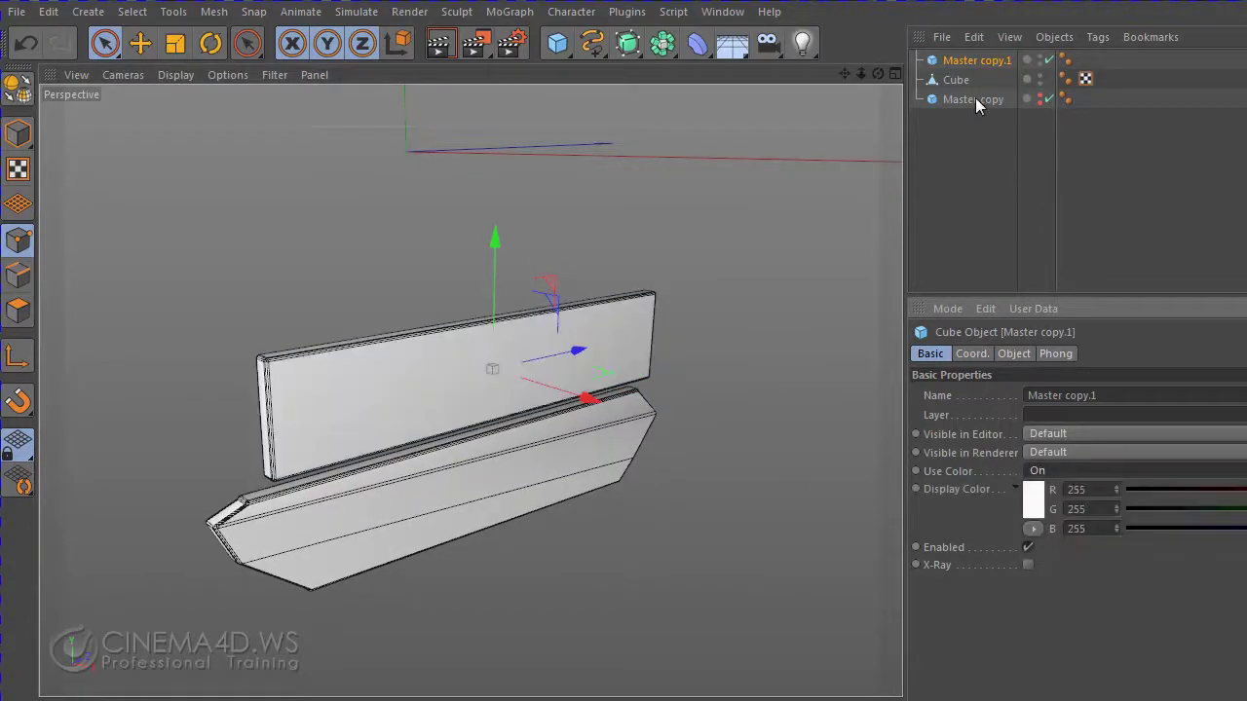
- Set the base Cube's Use Color to Off so it shades dark, then reselect Master copy.1
click(956, 80)
click(1056, 471)
click(1056, 489)
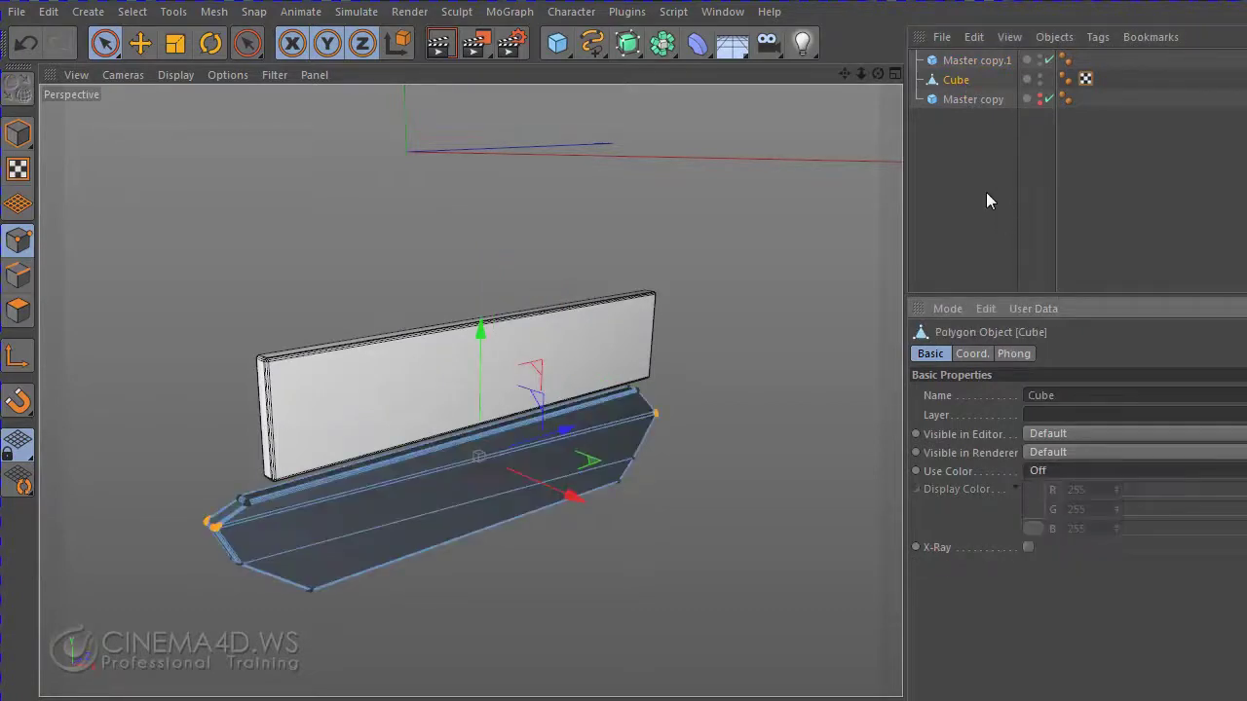
click(986, 192)
click(956, 63)
click(465, 360)
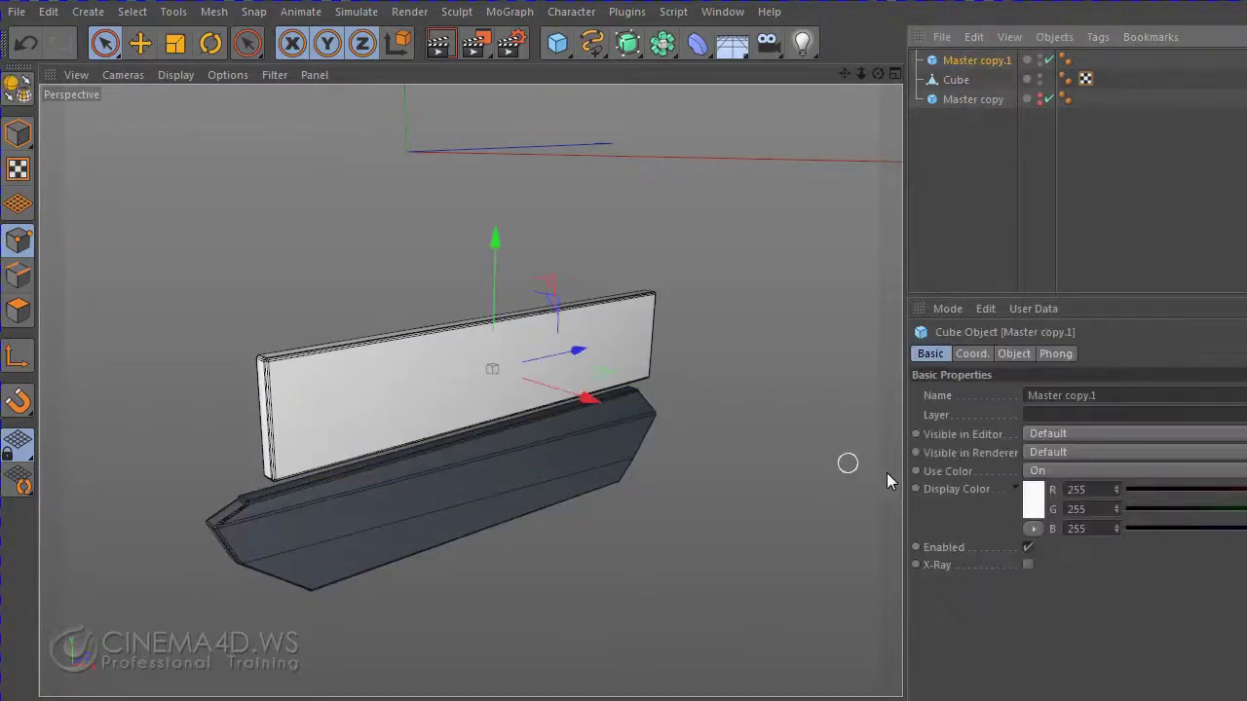
- Give Master copy.1 3 Y segments and 2 Z segments, then make it editable
click(976, 353)
click(1009, 353)
click(1050, 353)
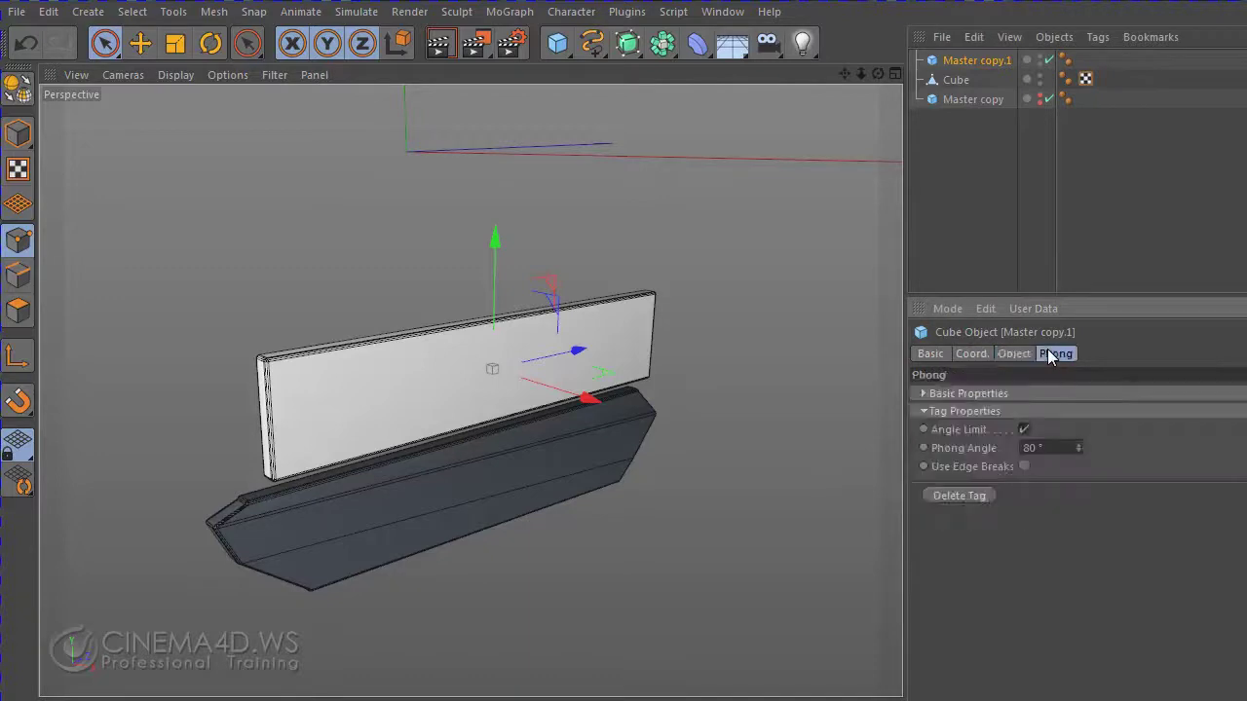
click(1014, 354)
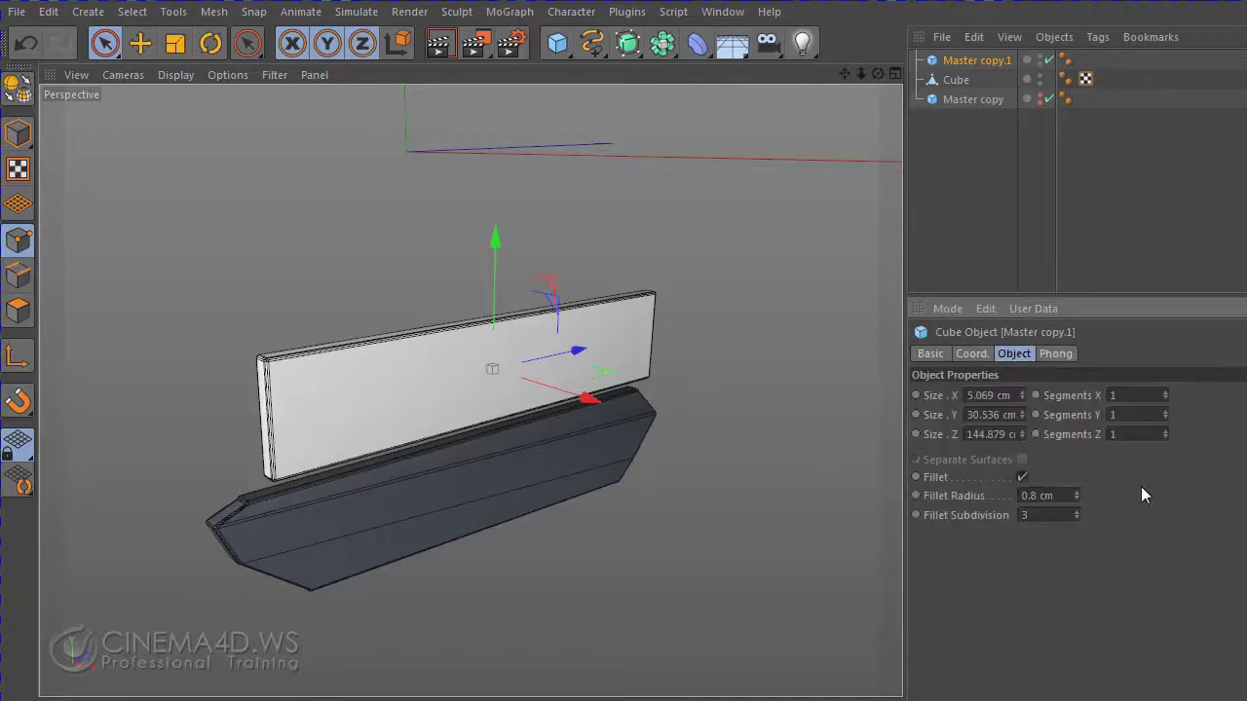
click(1166, 393)
click(1166, 399)
click(1168, 411)
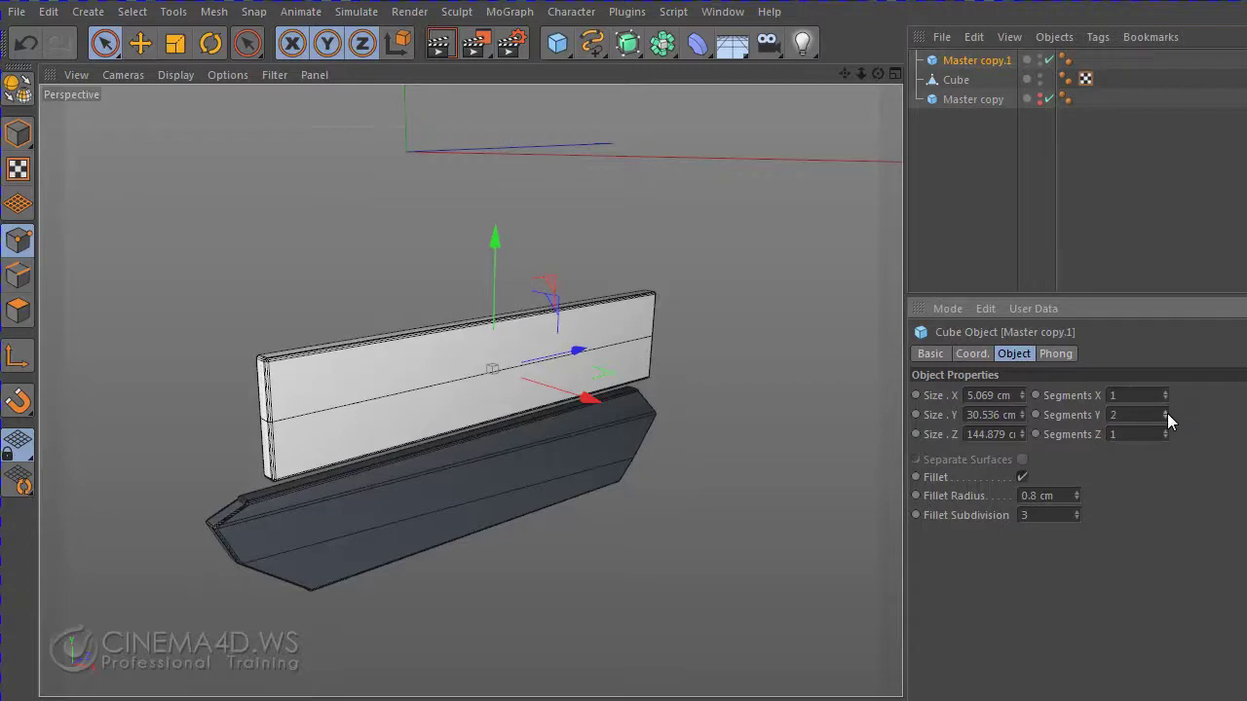
click(1165, 411)
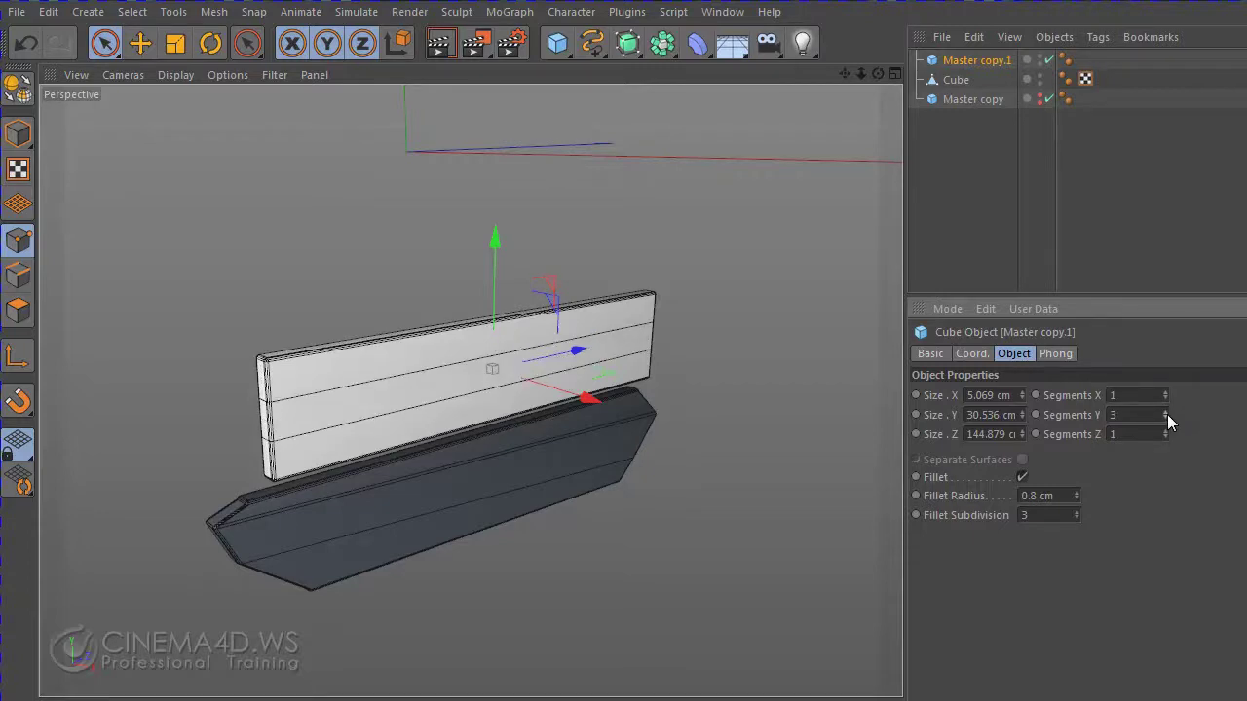
click(1165, 432)
click(17, 90)
- In the enlarged Right view, raise the panel's top row of points to the blueprint's upper edge
middle_click(712, 409)
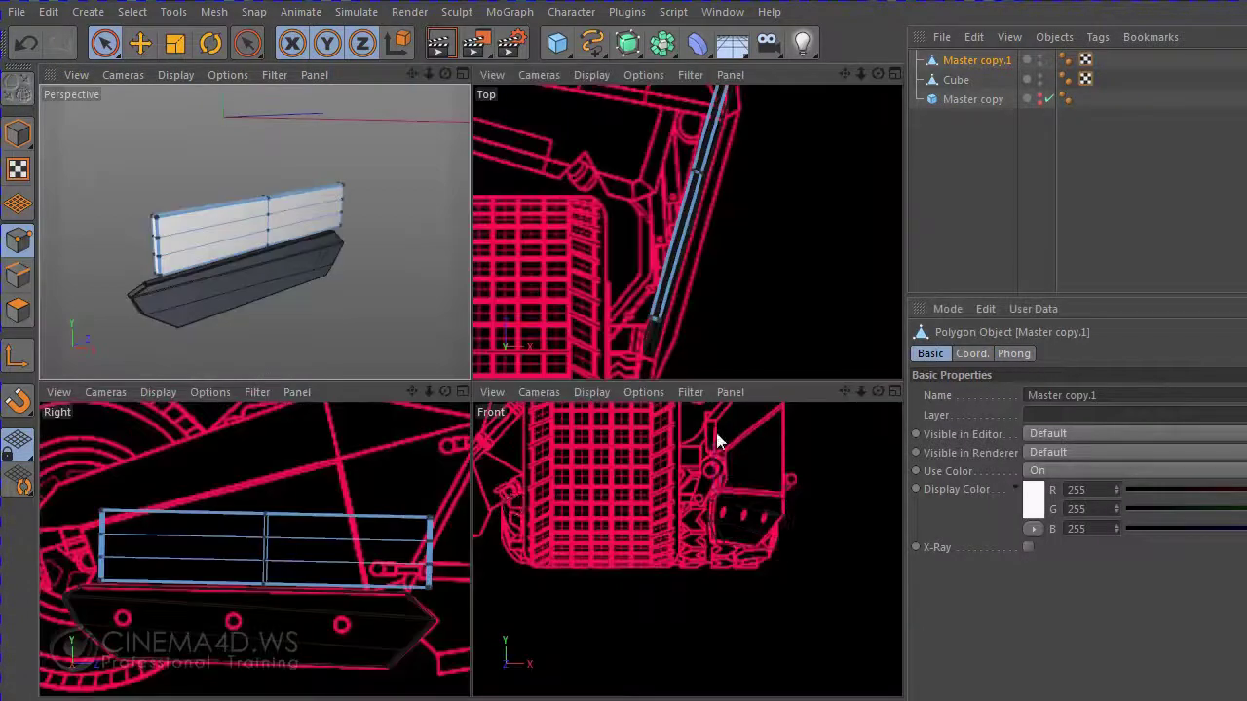
middle_click(351, 510)
scroll(602, 450, down, 1)
scroll(602, 451, down, 1)
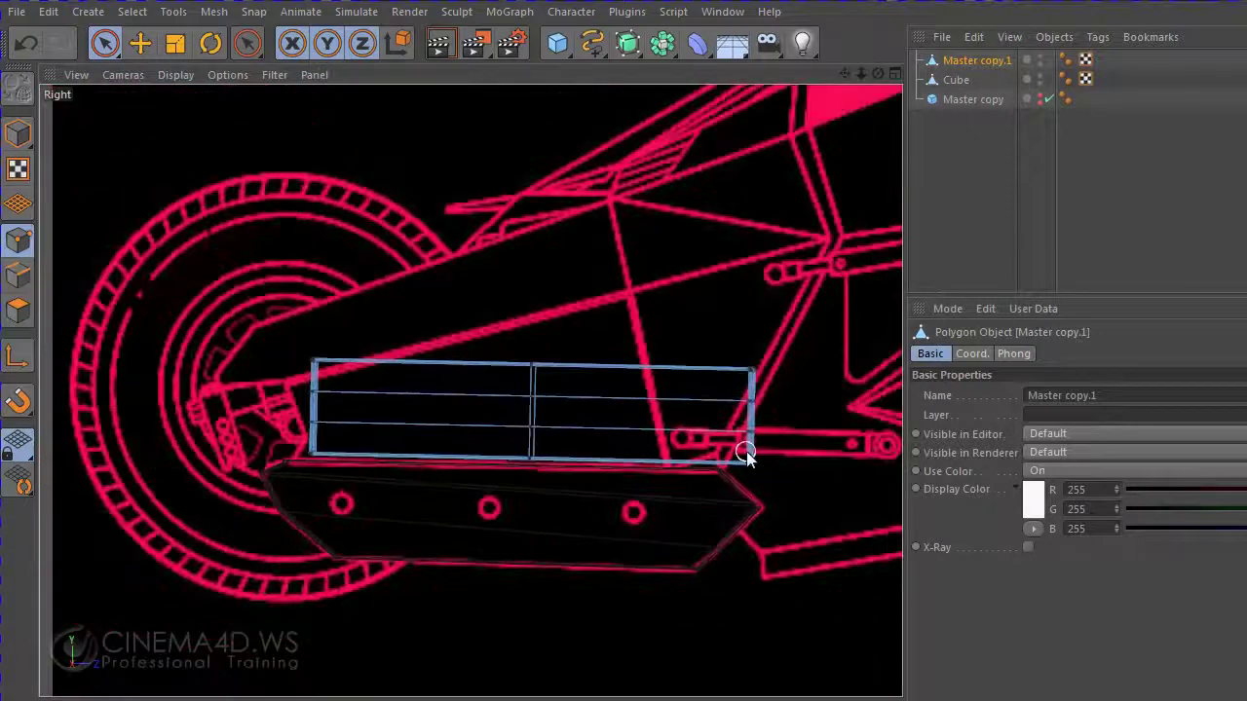
scroll(741, 448, down, 1)
drag(843, 74, 801, 100)
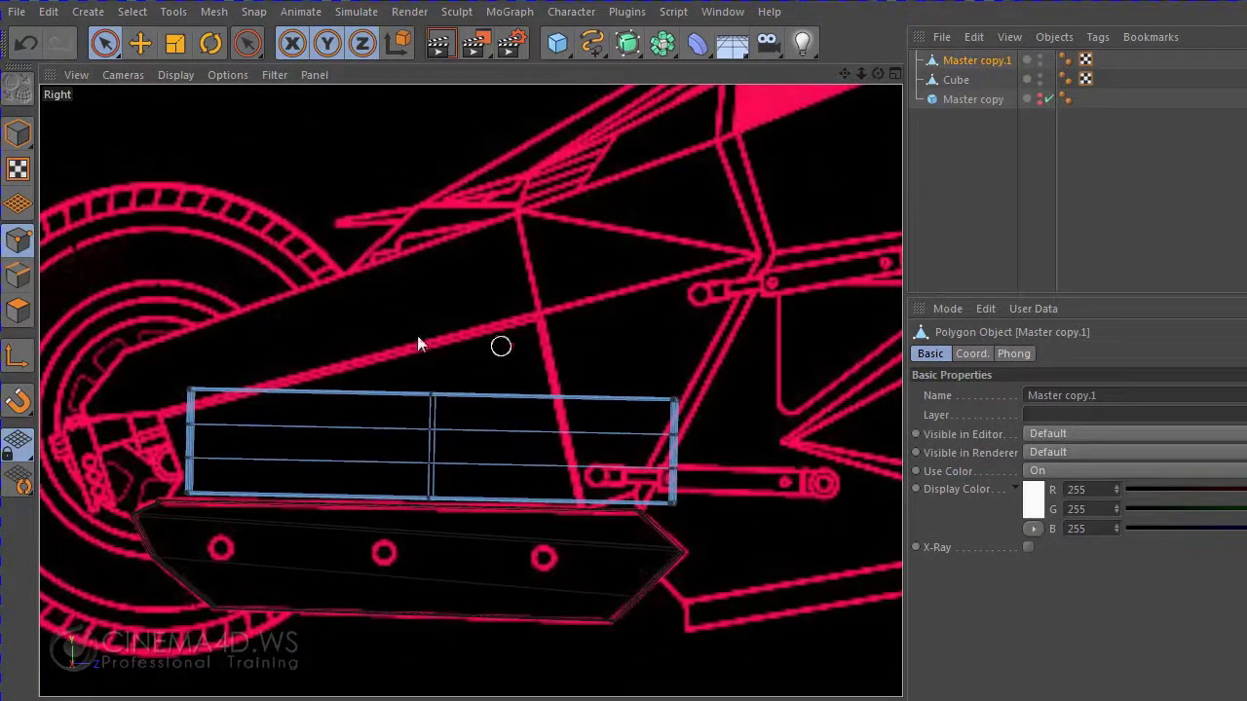
click(105, 42)
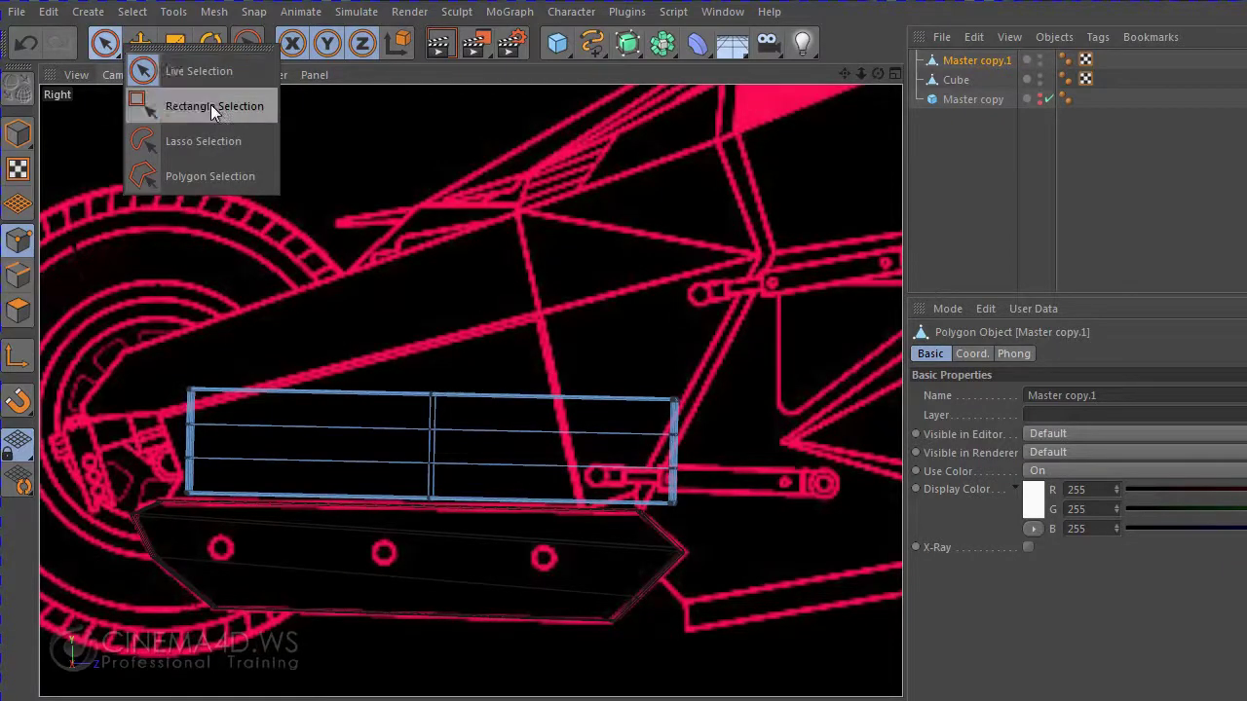
click(210, 104)
mouse_move(770, 328)
mouse_down()
mouse_move(222, 474)
mouse_move(162, 474)
mouse_up()
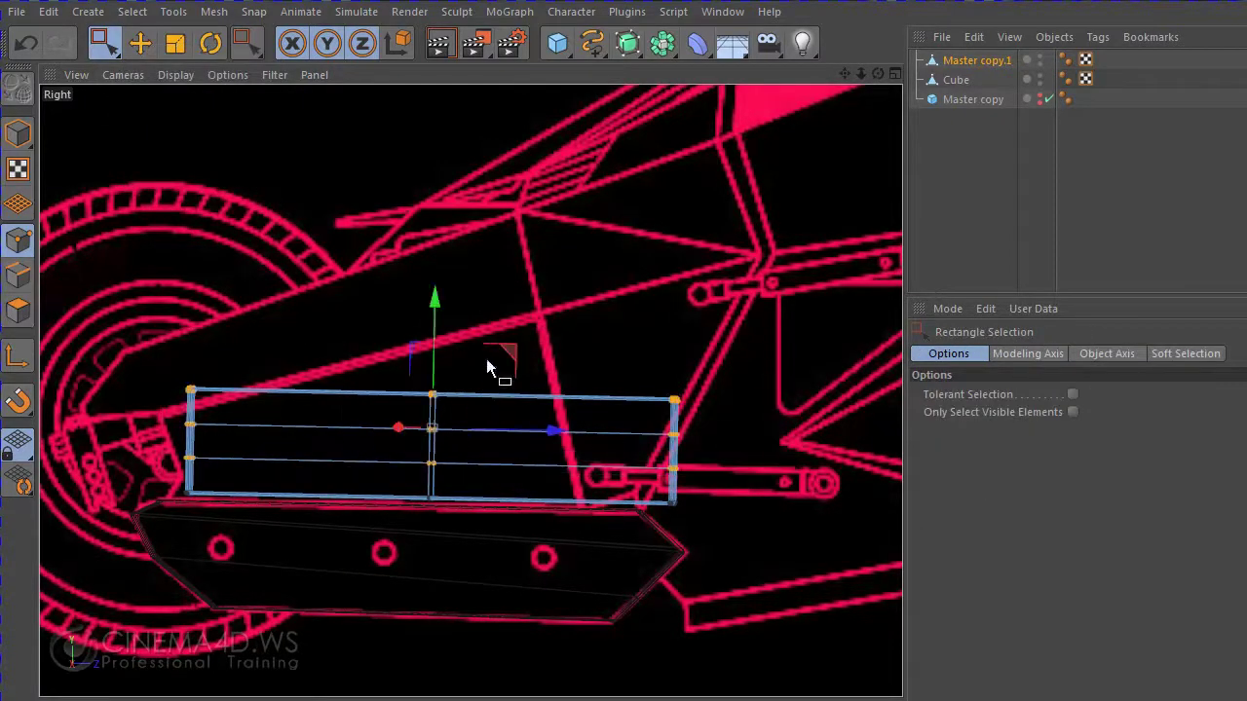
drag(776, 342, 113, 477)
drag(438, 317, 465, 173)
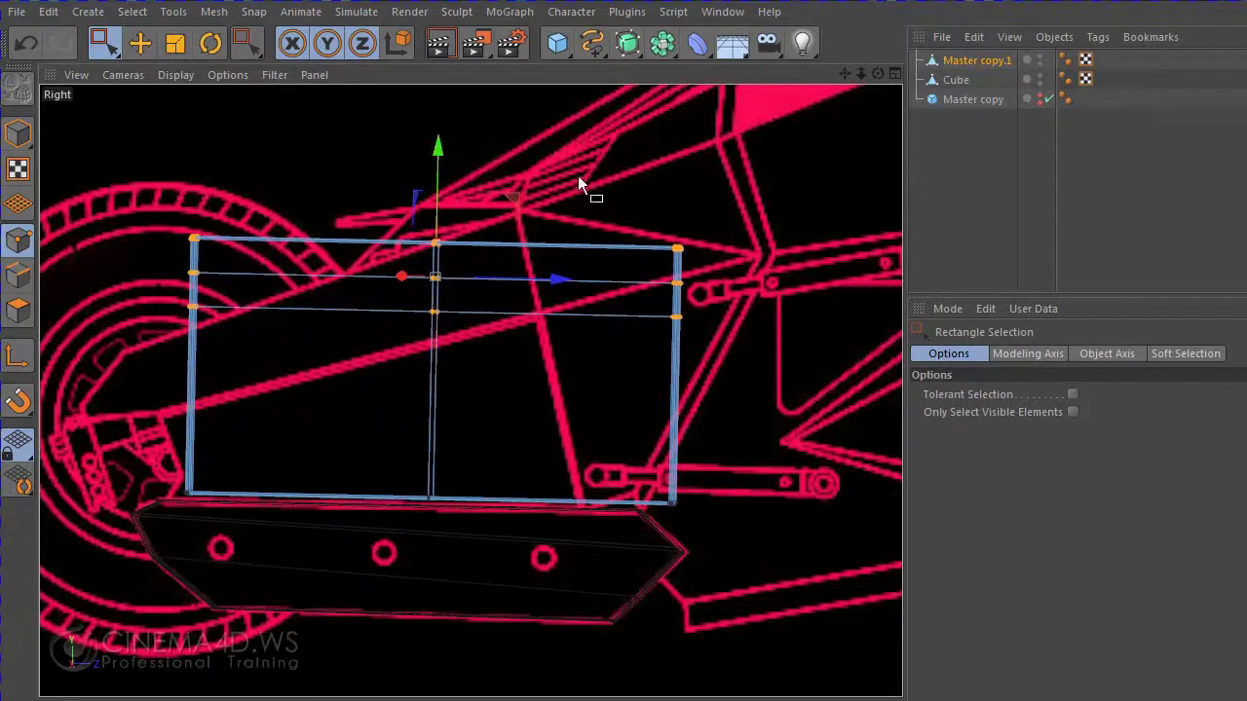
- Move the right-edge points up and right onto the blueprint outline
drag(706, 229, 633, 353)
key(e)
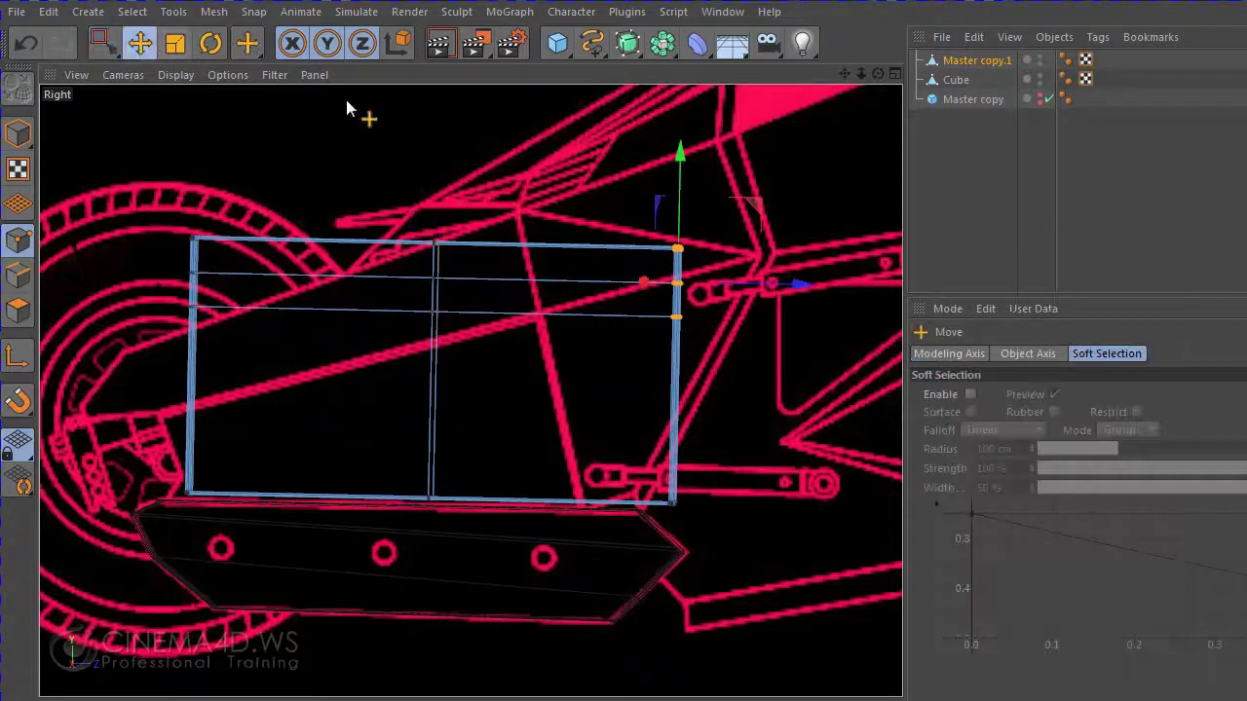
drag(738, 193, 824, 132)
- Slide the bottom-middle points right and pull the bottom-right point onto the angled outline
click(101, 43)
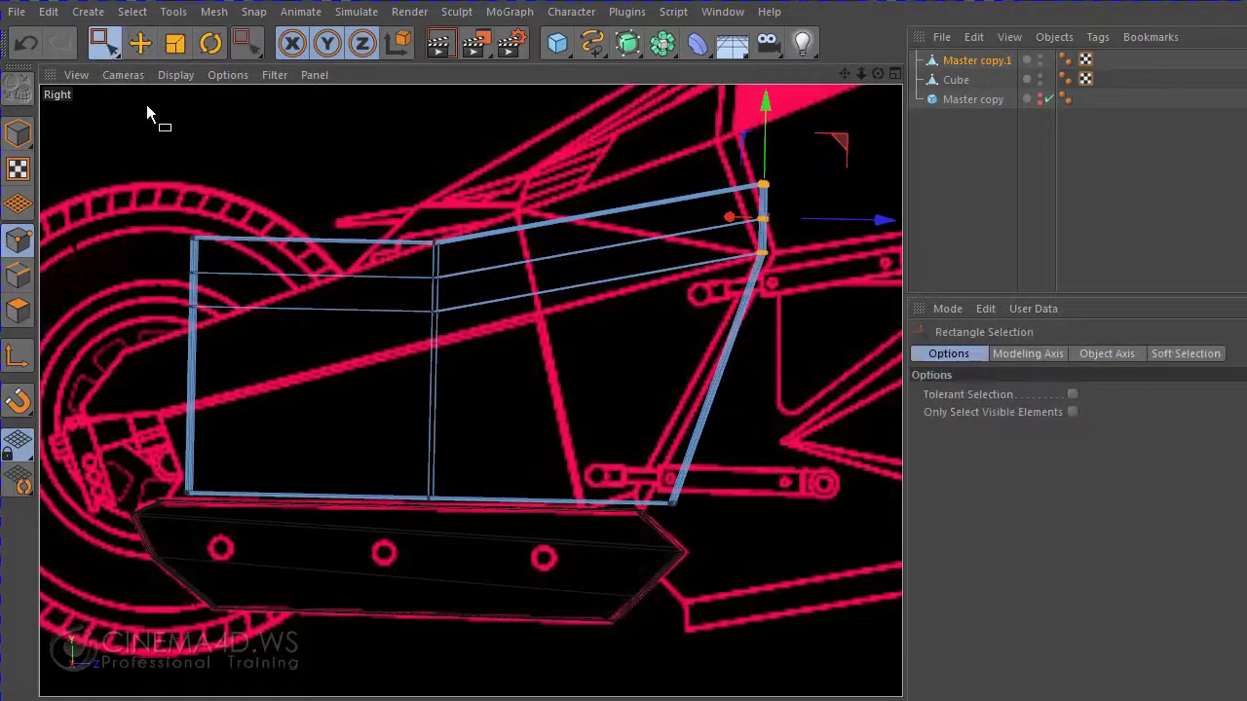
mouse_move(100, 43)
mouse_down()
mouse_move(248, 192)
mouse_move(161, 258)
mouse_up()
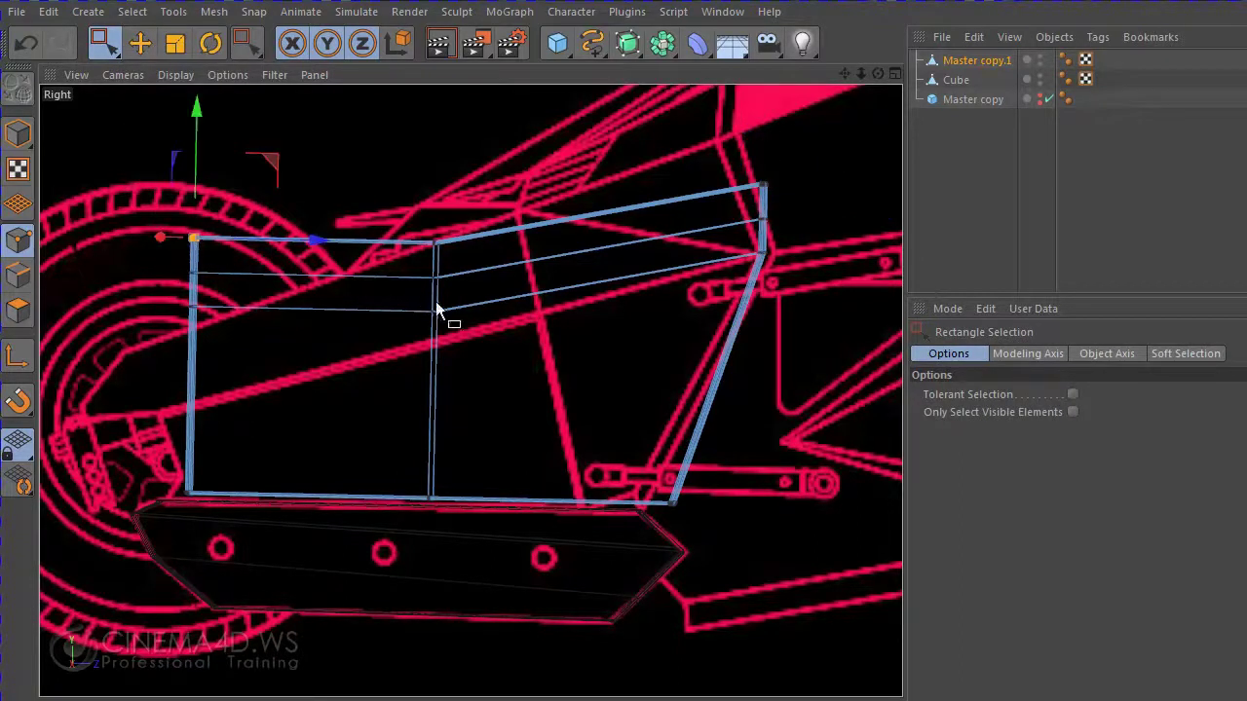
drag(531, 423, 375, 513)
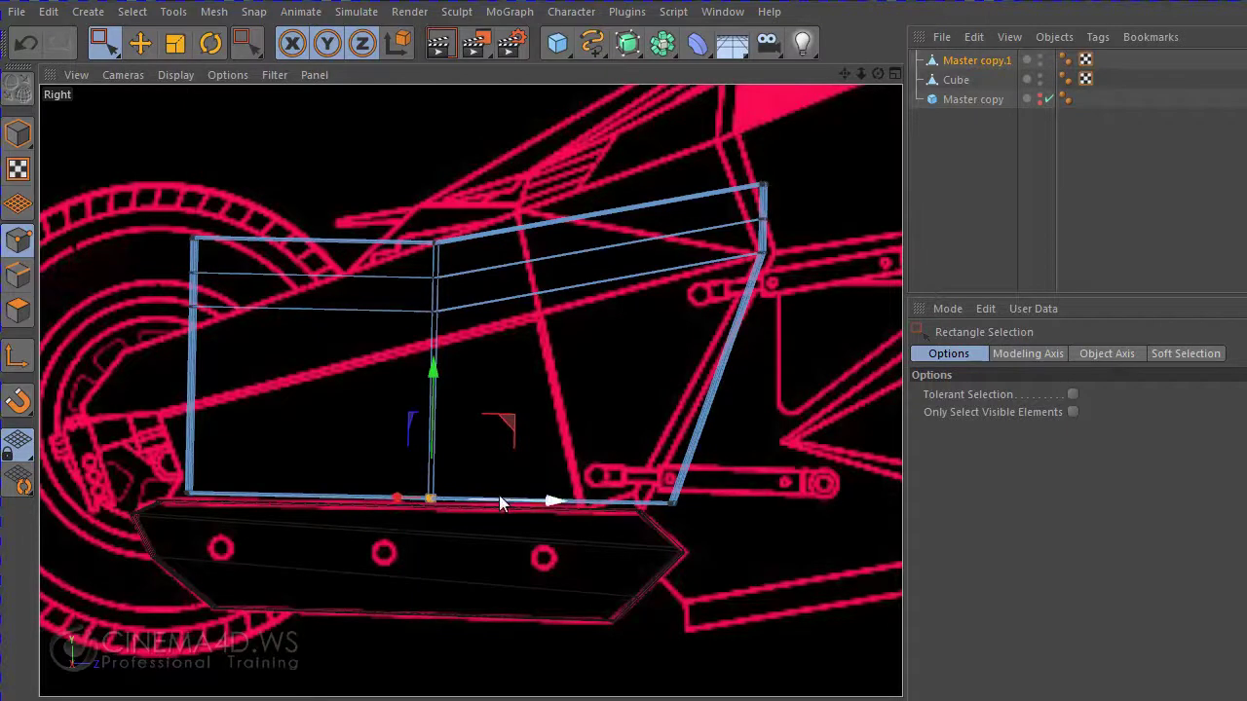
drag(500, 497, 654, 493)
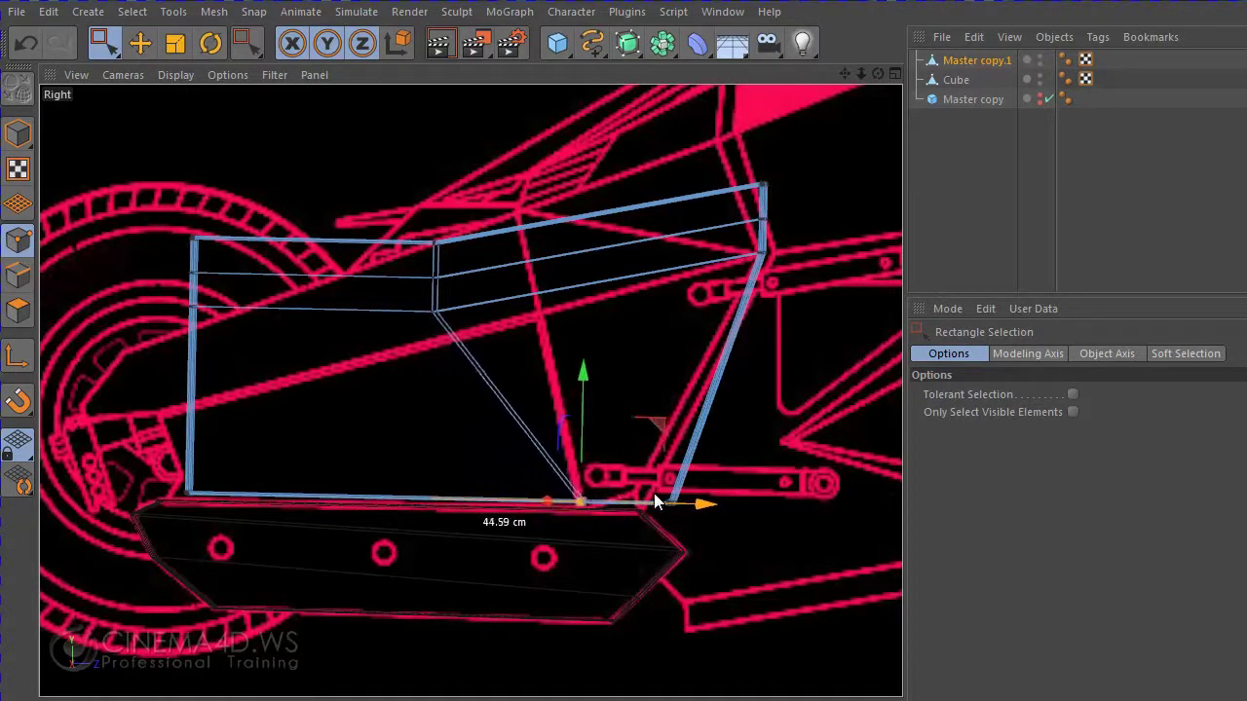
drag(737, 454, 669, 548)
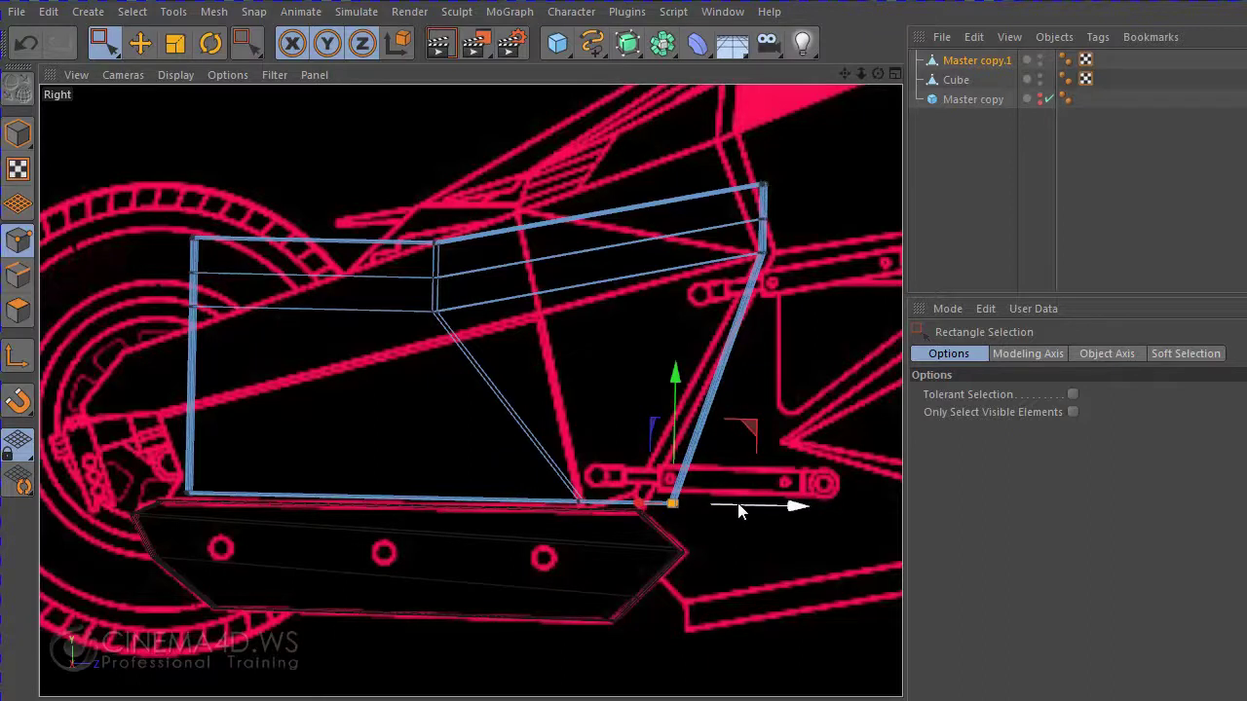
drag(737, 504, 702, 507)
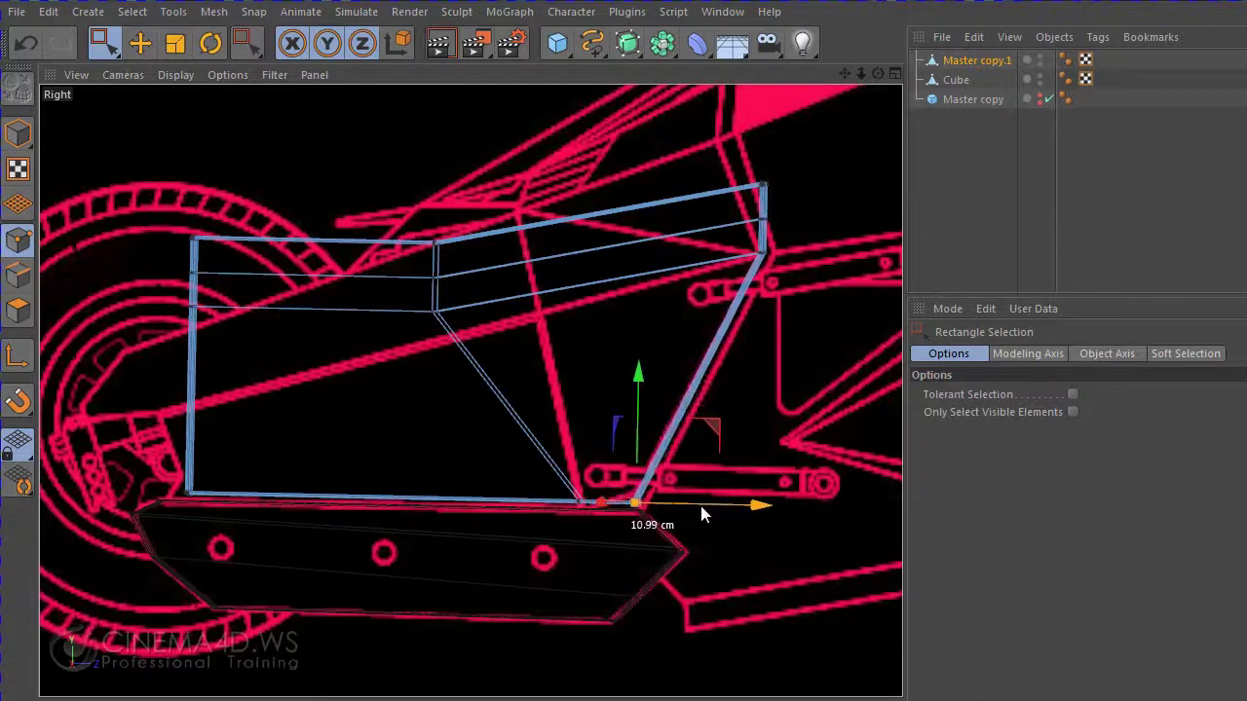
click(588, 507)
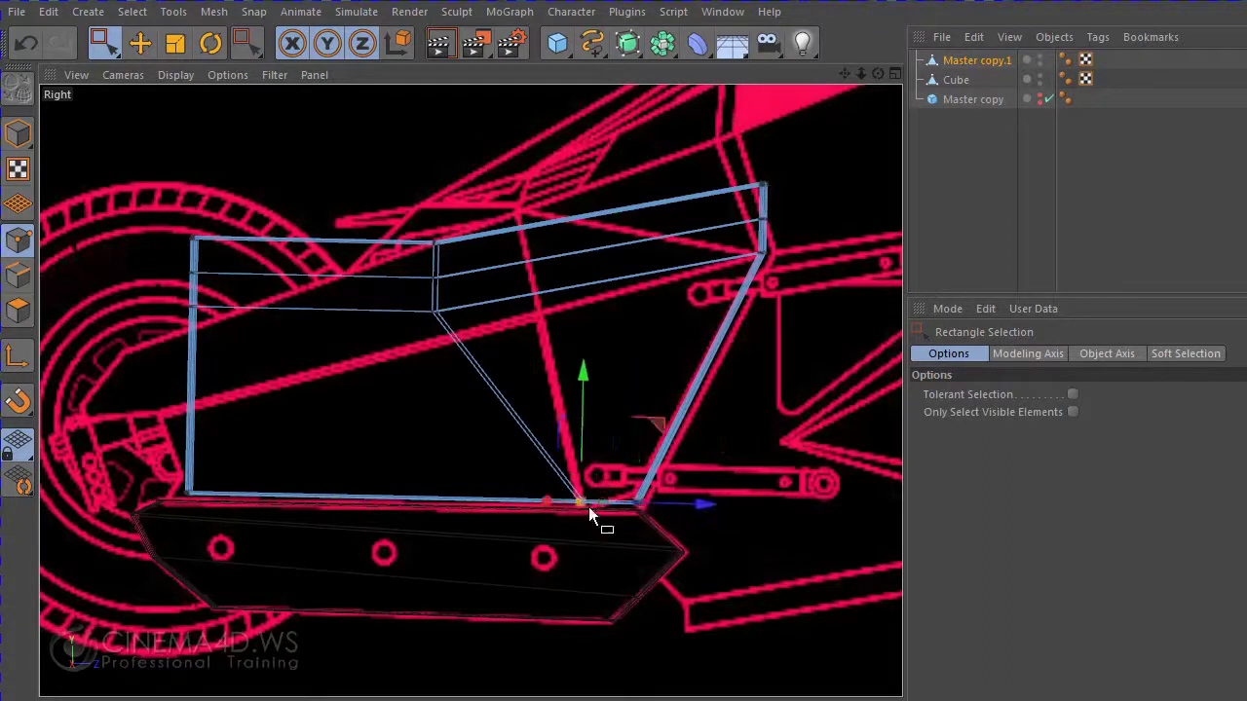
click(600, 505)
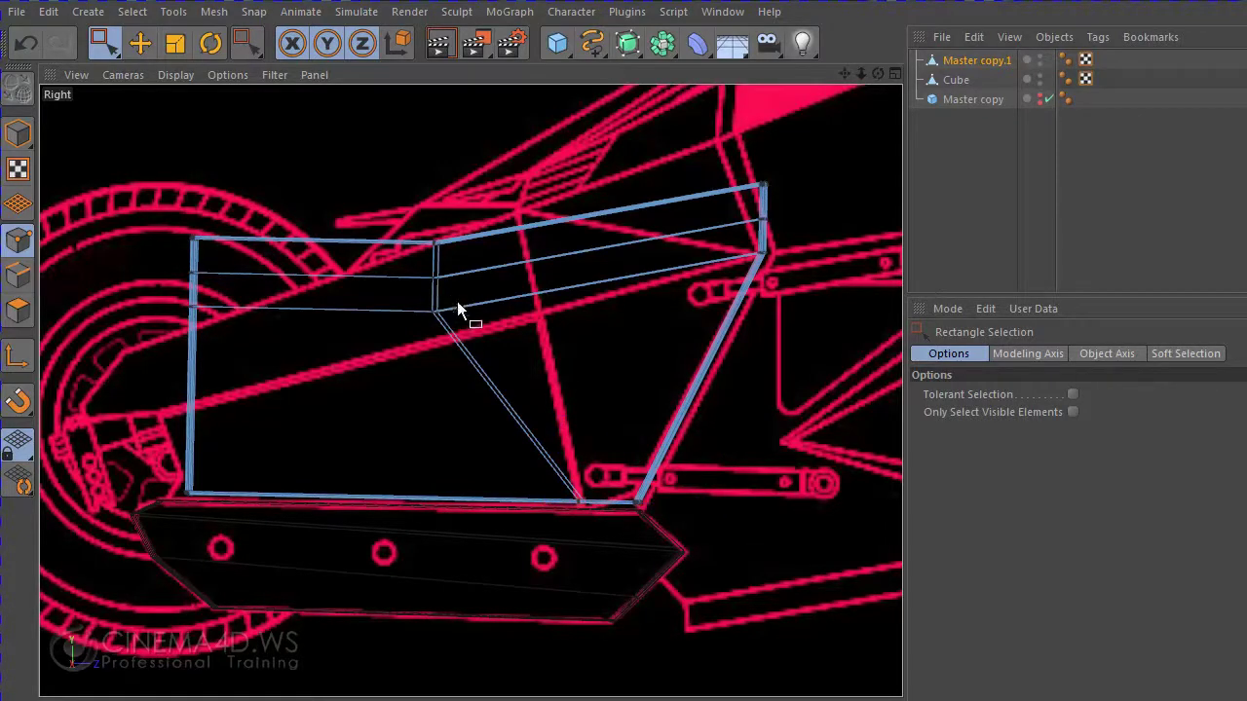
middle_click(448, 360)
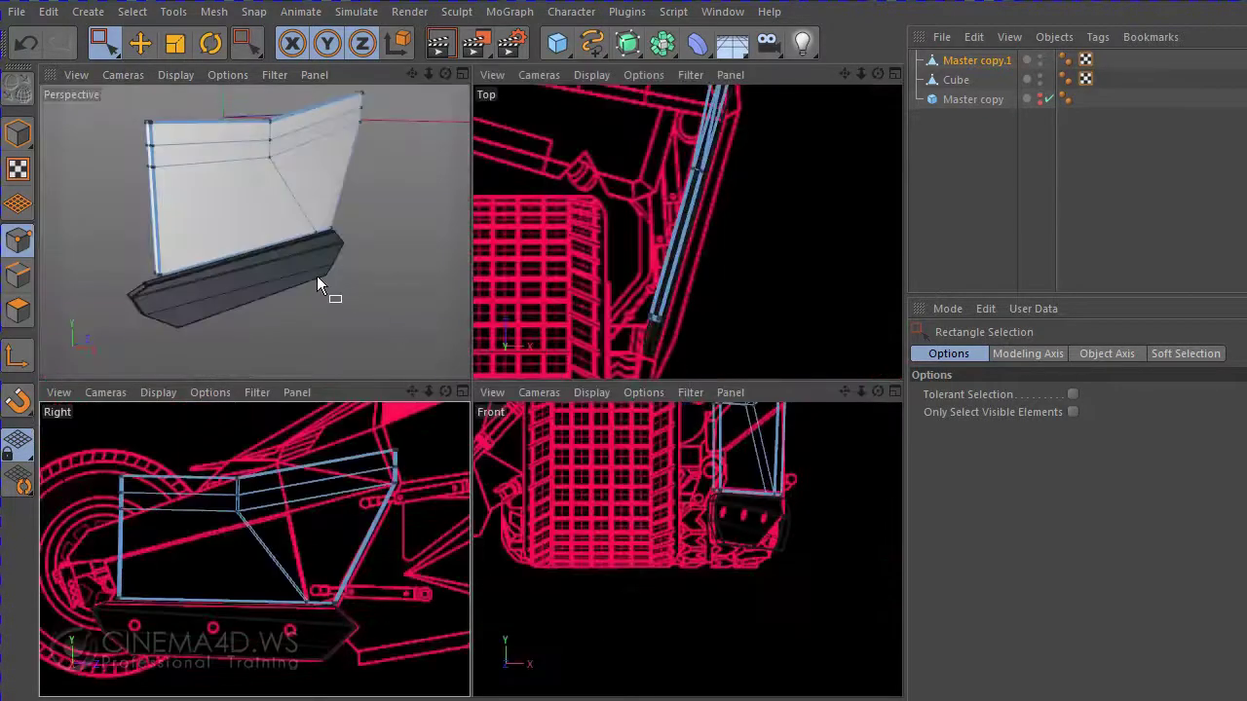
middle_click(391, 483)
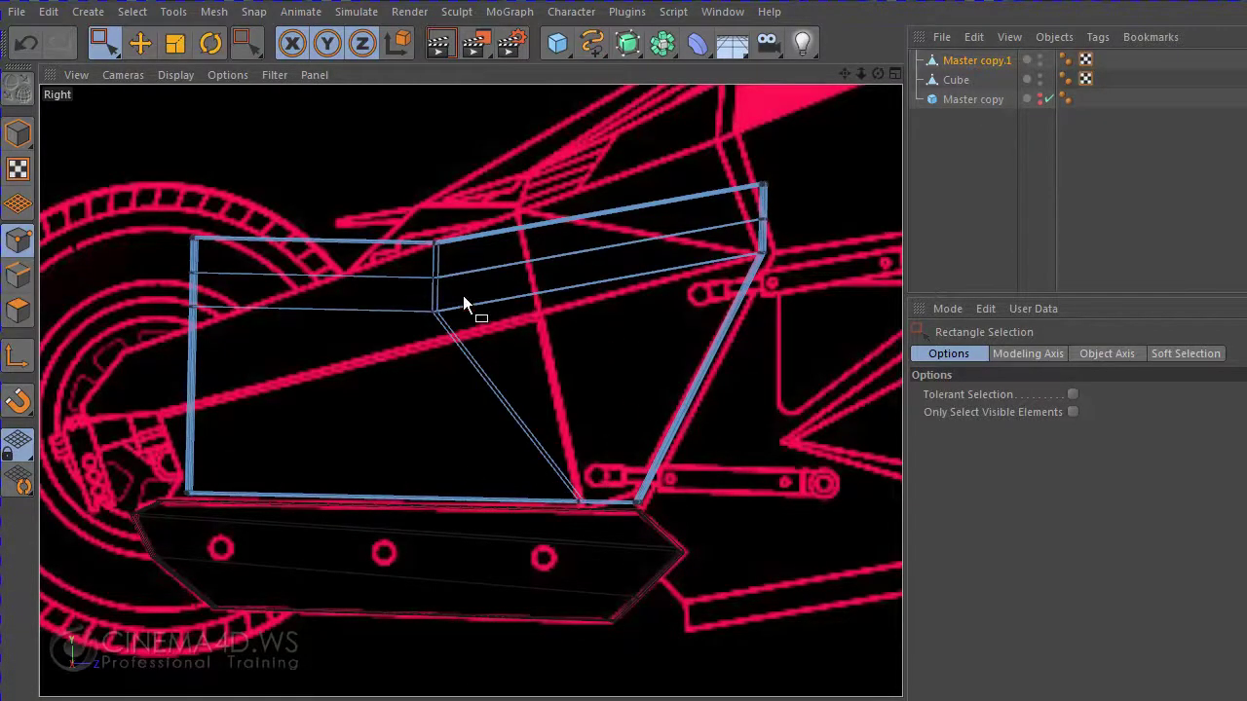
- In the Right view, pull the panel's middle vertex straight down and then to the right
drag(463, 298, 420, 327)
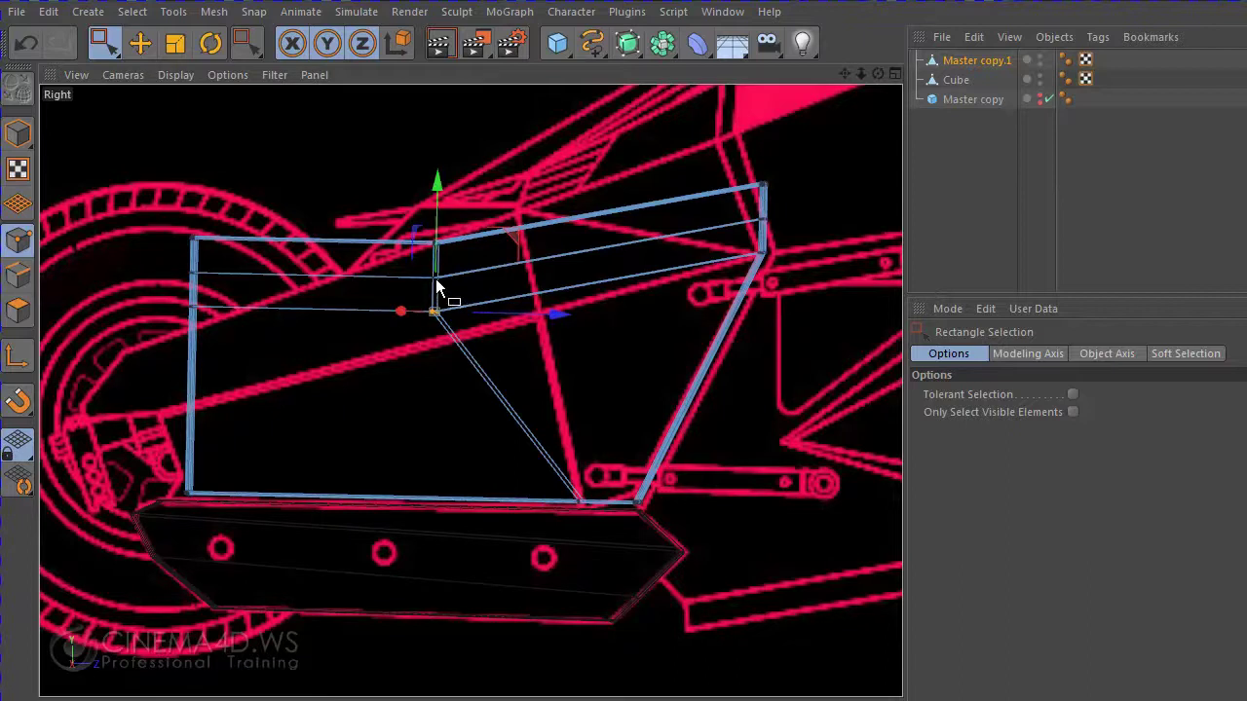
drag(495, 351, 403, 296)
drag(437, 256, 425, 368)
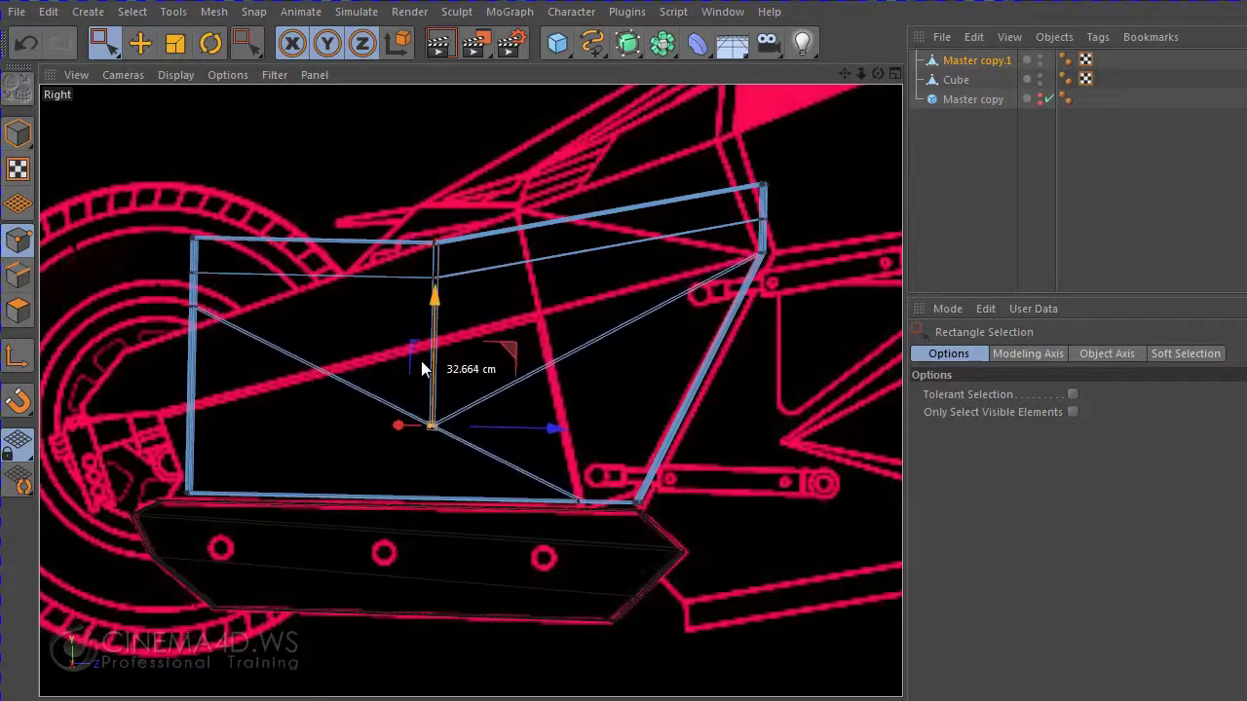
drag(548, 427, 679, 433)
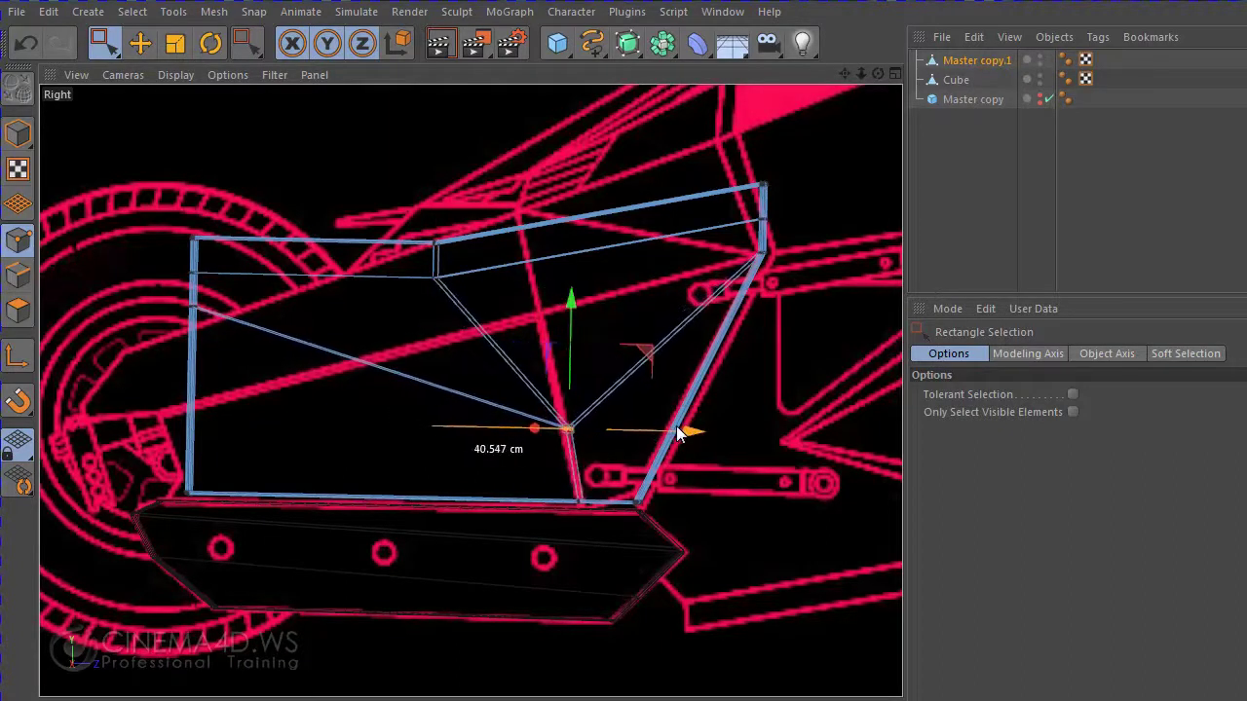
- Nudge the left edge's bottom vertex leftward onto the frame and lower it slightly
mouse_move(170, 327)
mouse_down()
mouse_move(200, 278)
mouse_move(186, 419)
mouse_up()
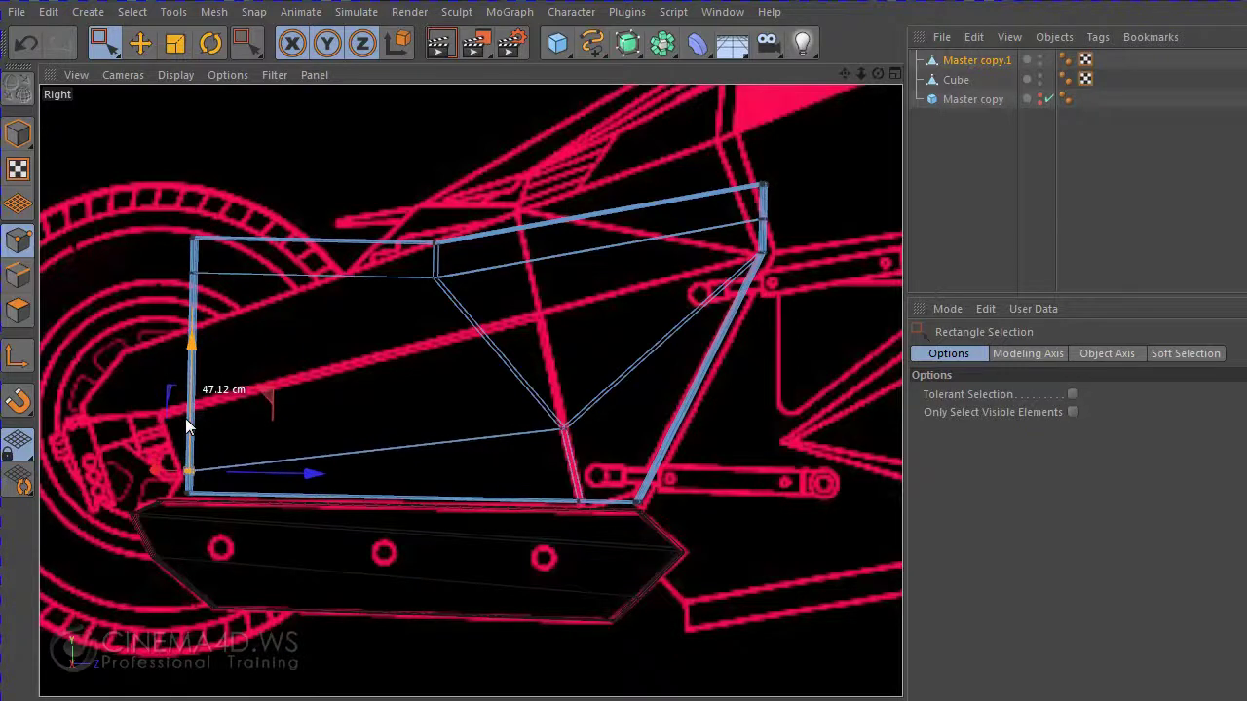
drag(308, 475, 300, 475)
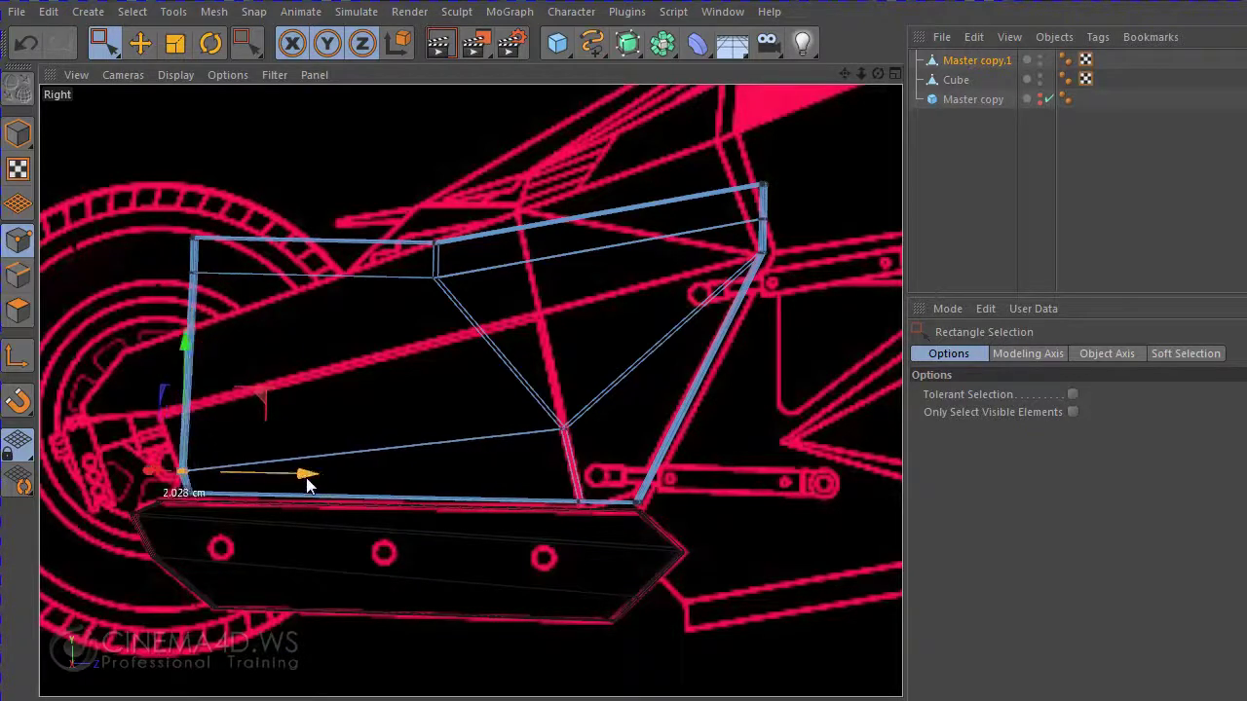
click(201, 420)
drag(204, 433, 155, 482)
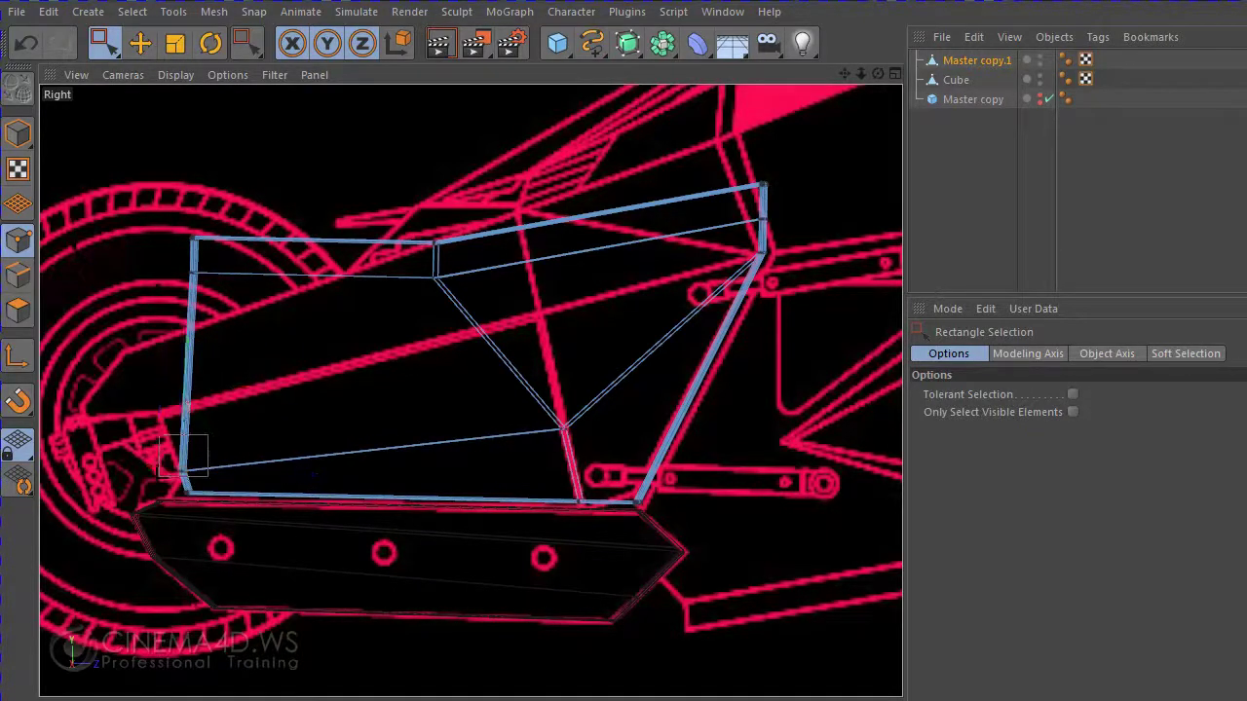
drag(184, 430, 184, 436)
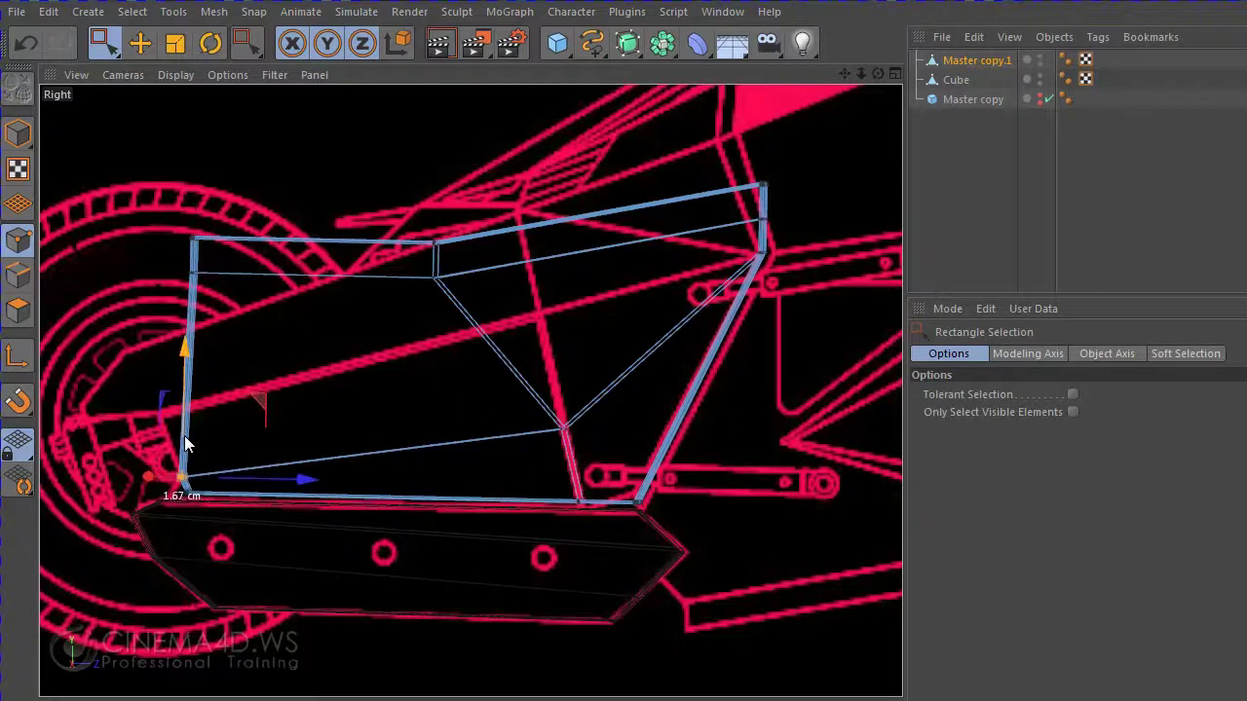
- Move the panel's centre vertex further down and slightly right
drag(495, 407, 588, 474)
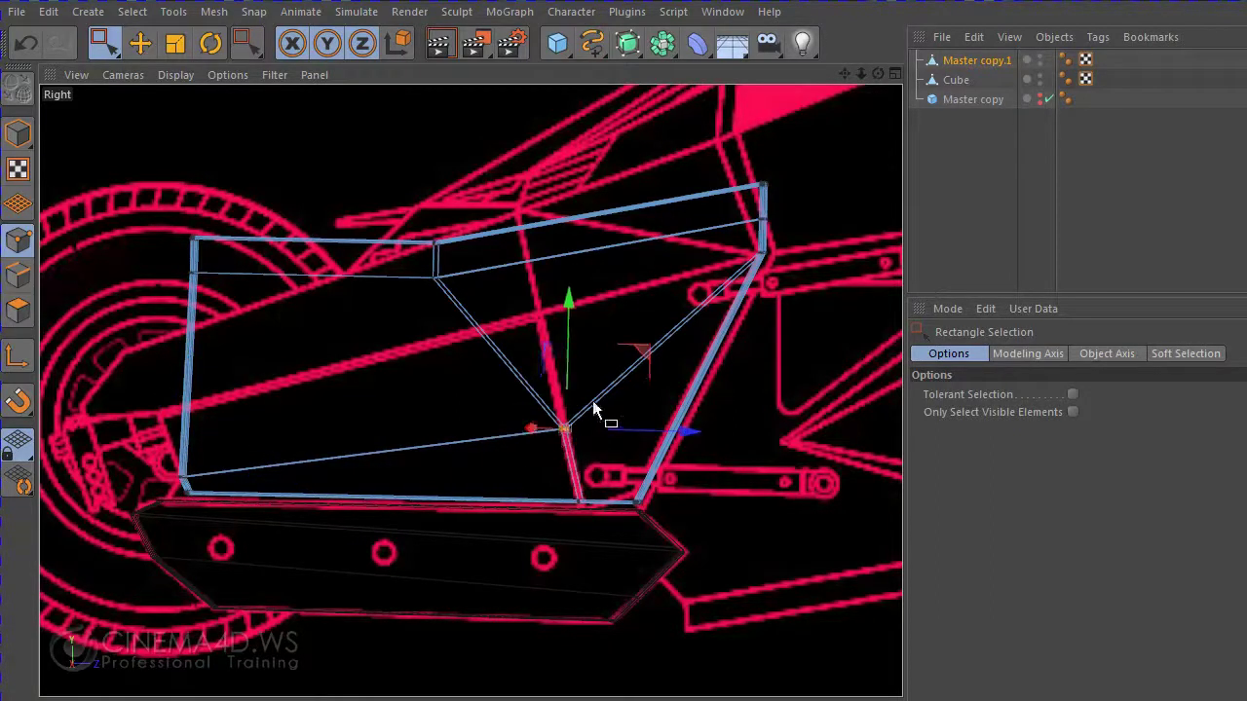
drag(566, 384, 565, 411)
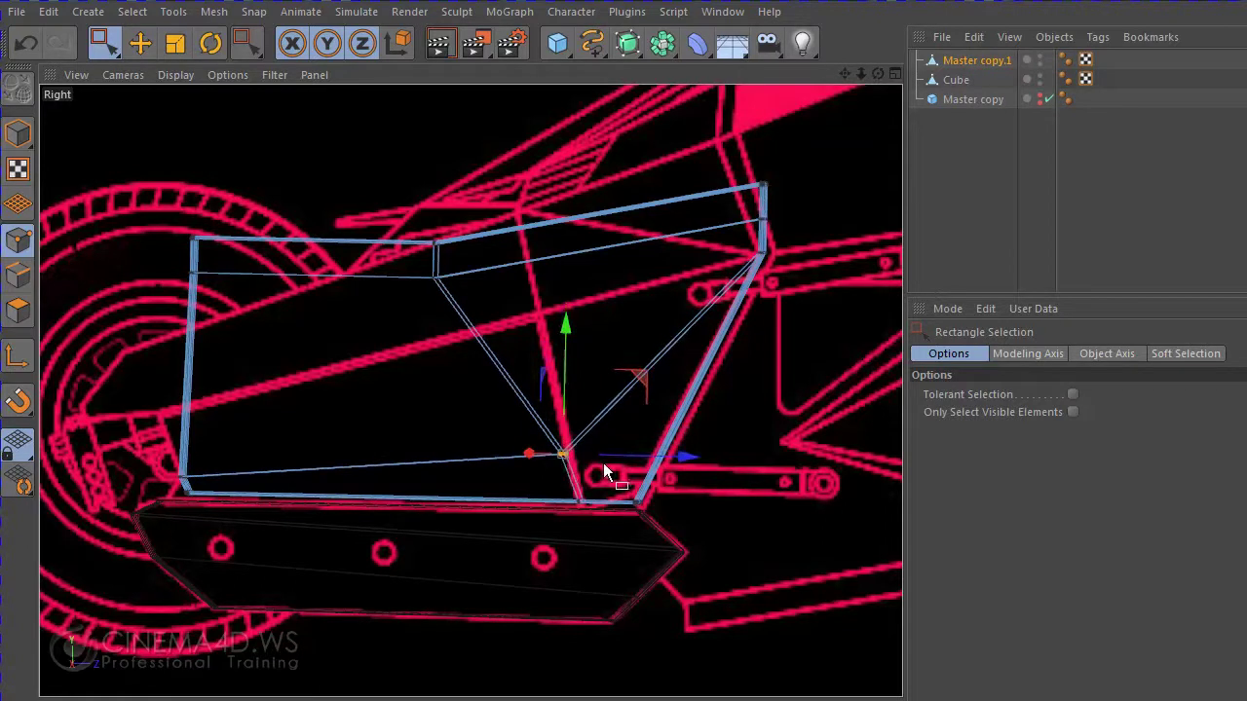
drag(605, 459, 611, 458)
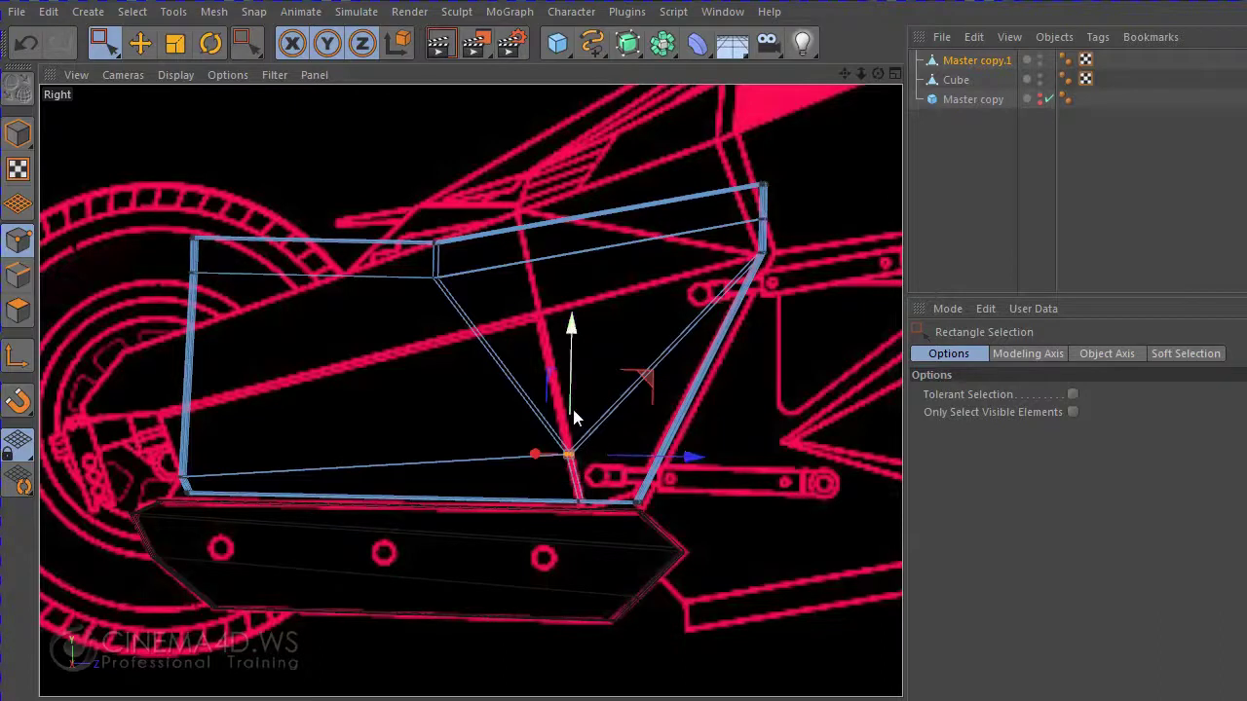
- Lower the centre vertex a touch and slide the top-right point down the right edge
drag(572, 409, 572, 416)
drag(792, 242, 711, 287)
key(e)
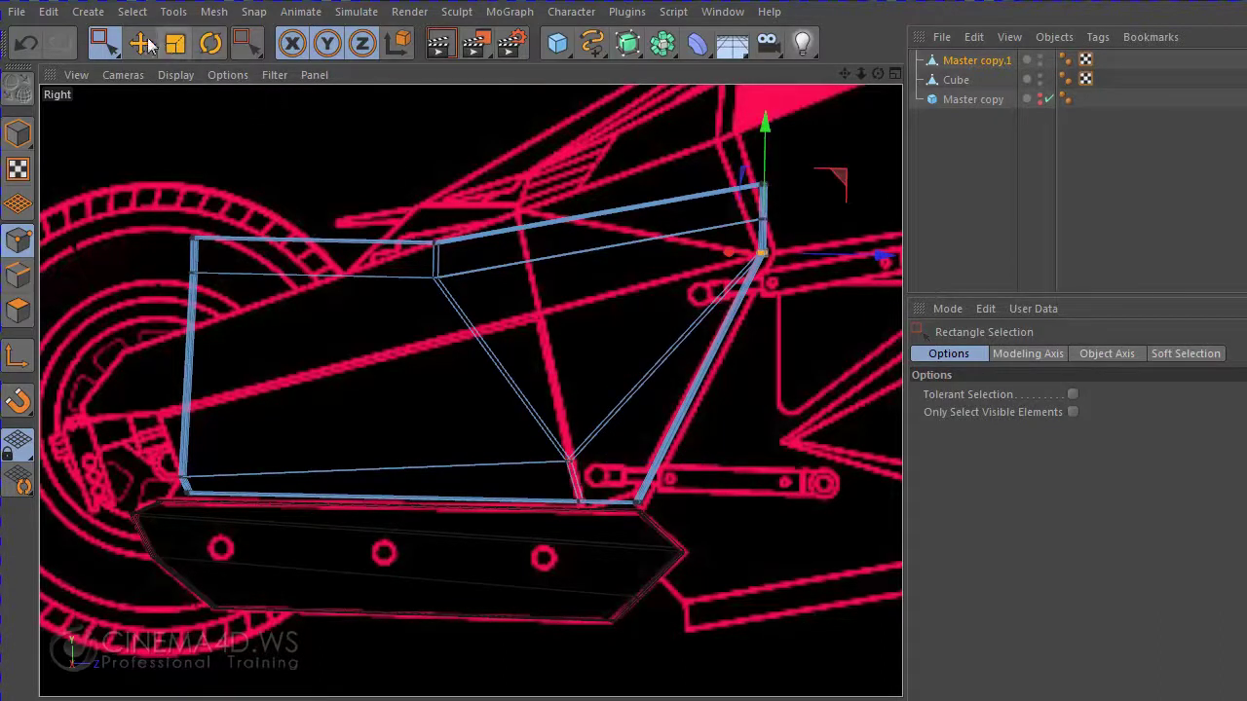
drag(735, 382, 654, 623)
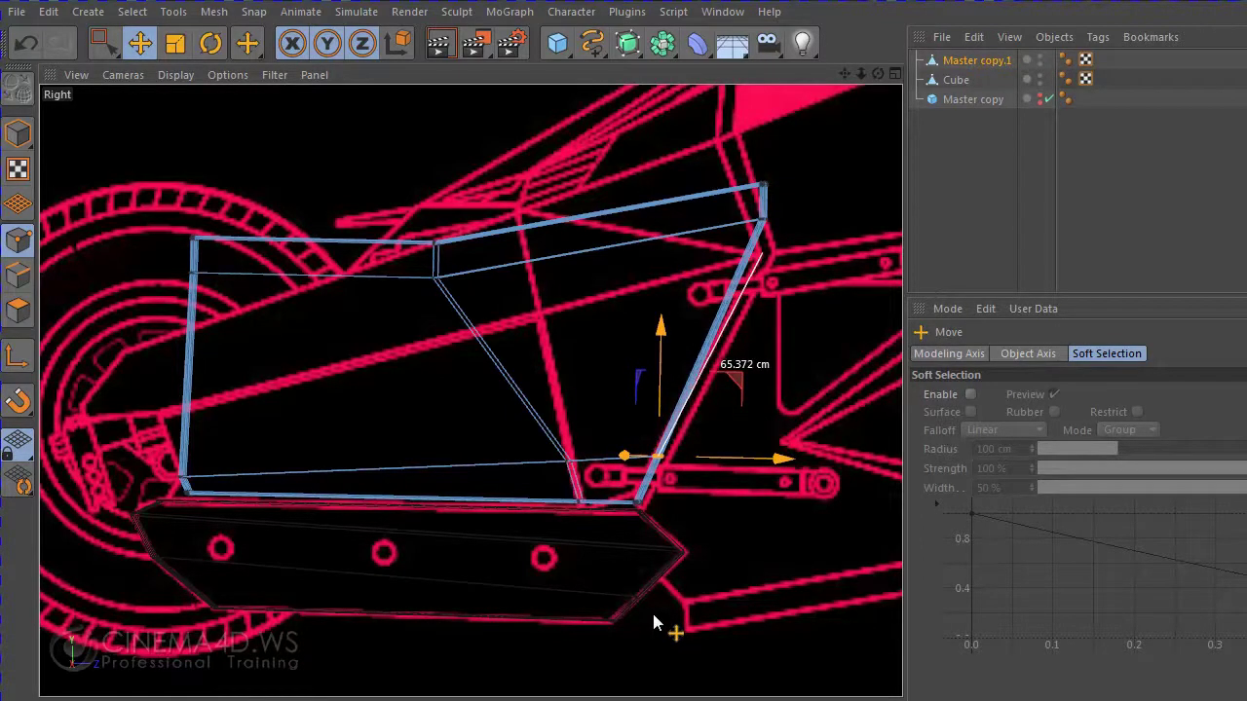
drag(654, 616, 654, 617)
- Lift a bottom-right point of the panel slightly
click(102, 43)
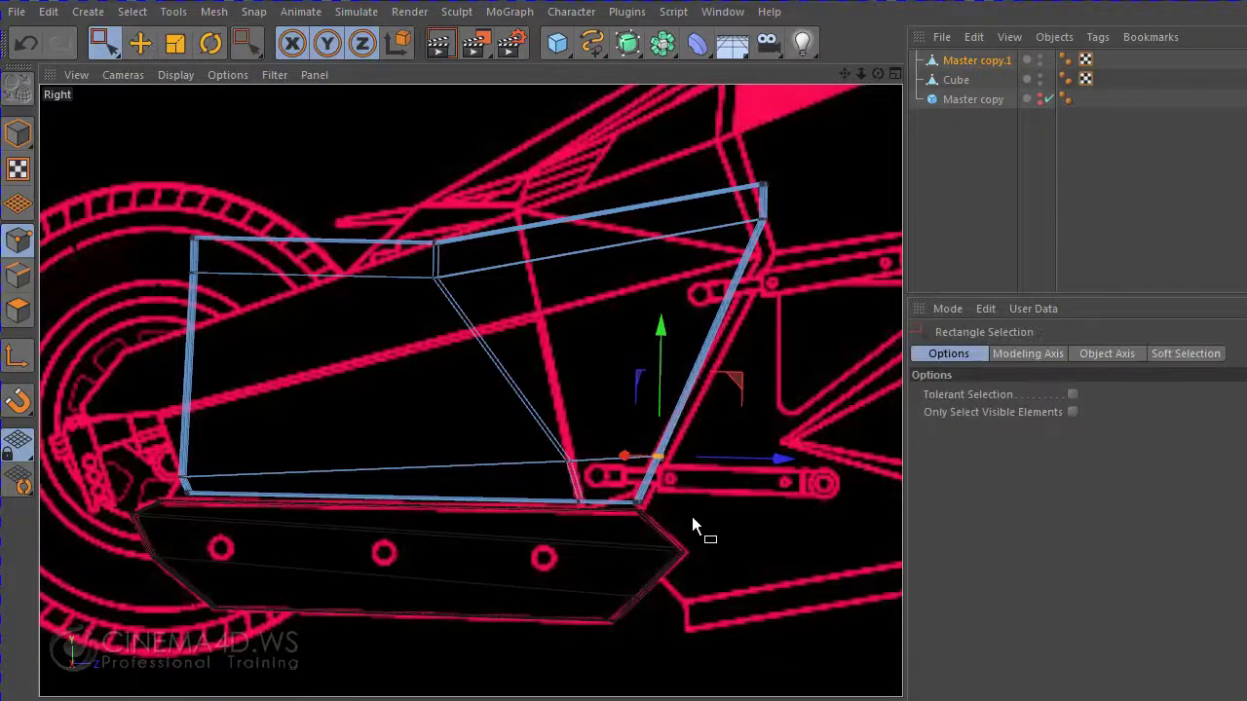
drag(693, 518, 593, 487)
key(e)
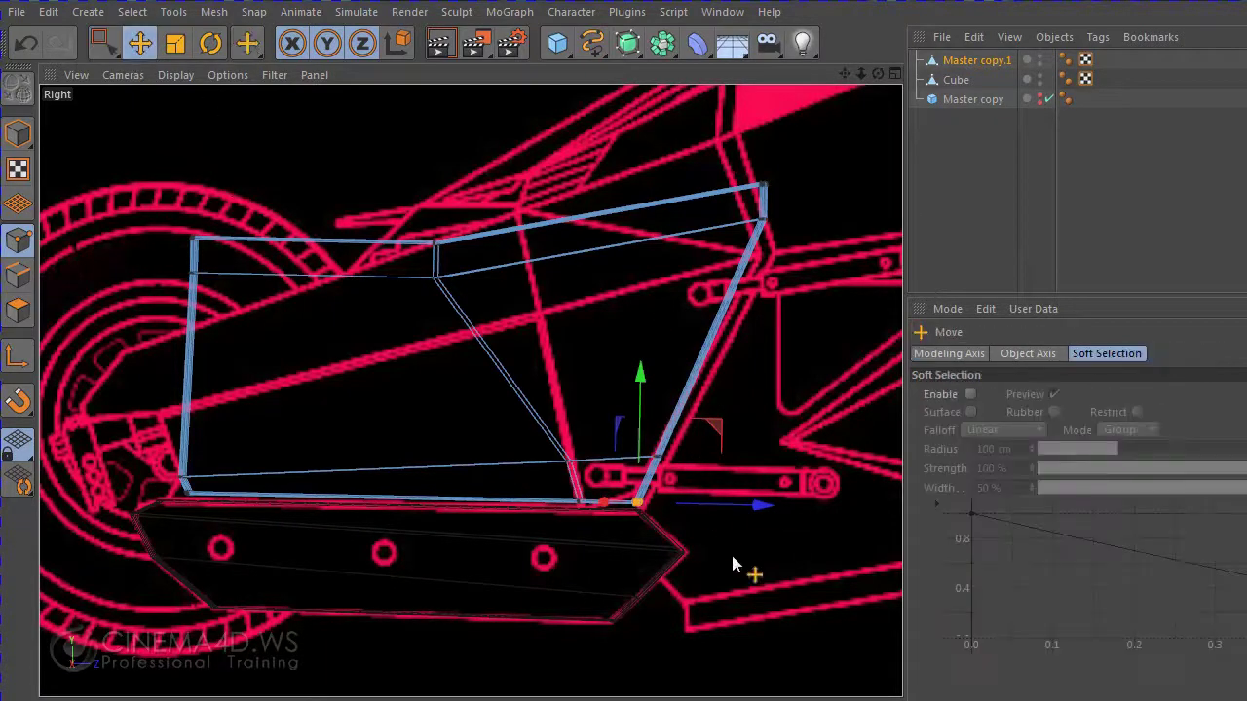
drag(731, 553, 738, 550)
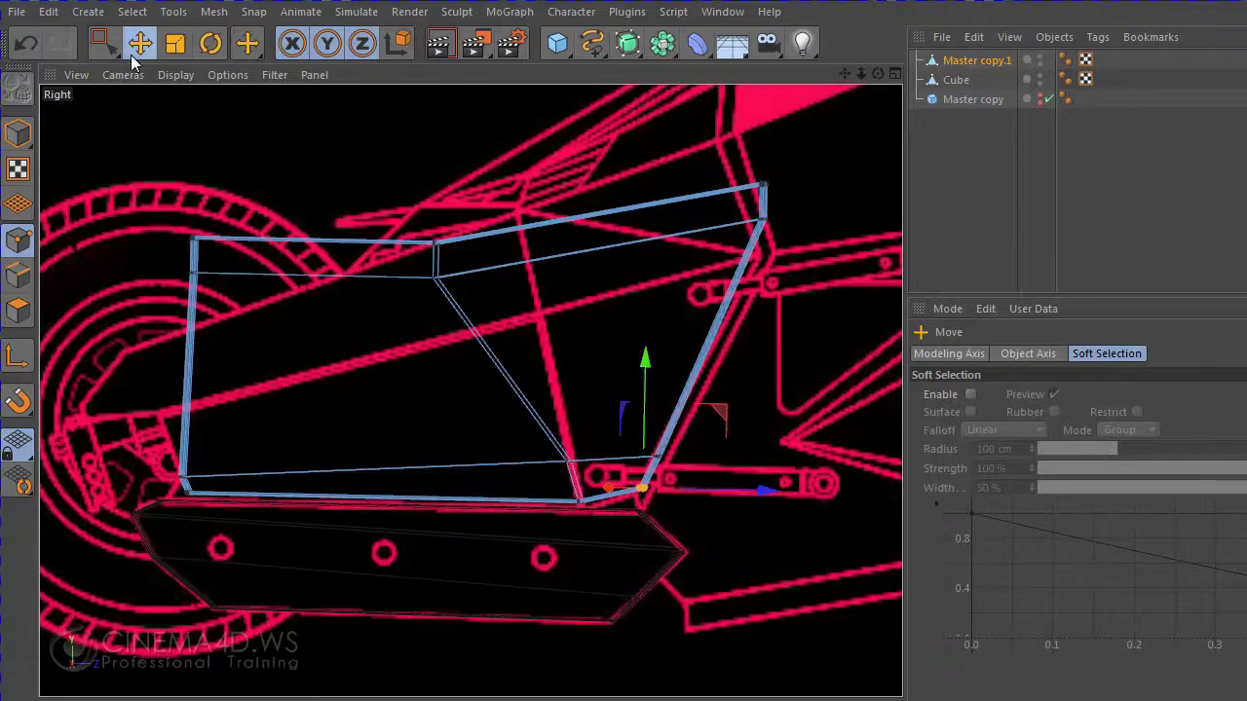
- Lower the points along the panel's bottom edge onto the lower cube
click(103, 43)
mouse_move(657, 561)
mouse_down()
mouse_move(32, 473)
mouse_move(34, 487)
mouse_up()
drag(598, 548, 534, 490)
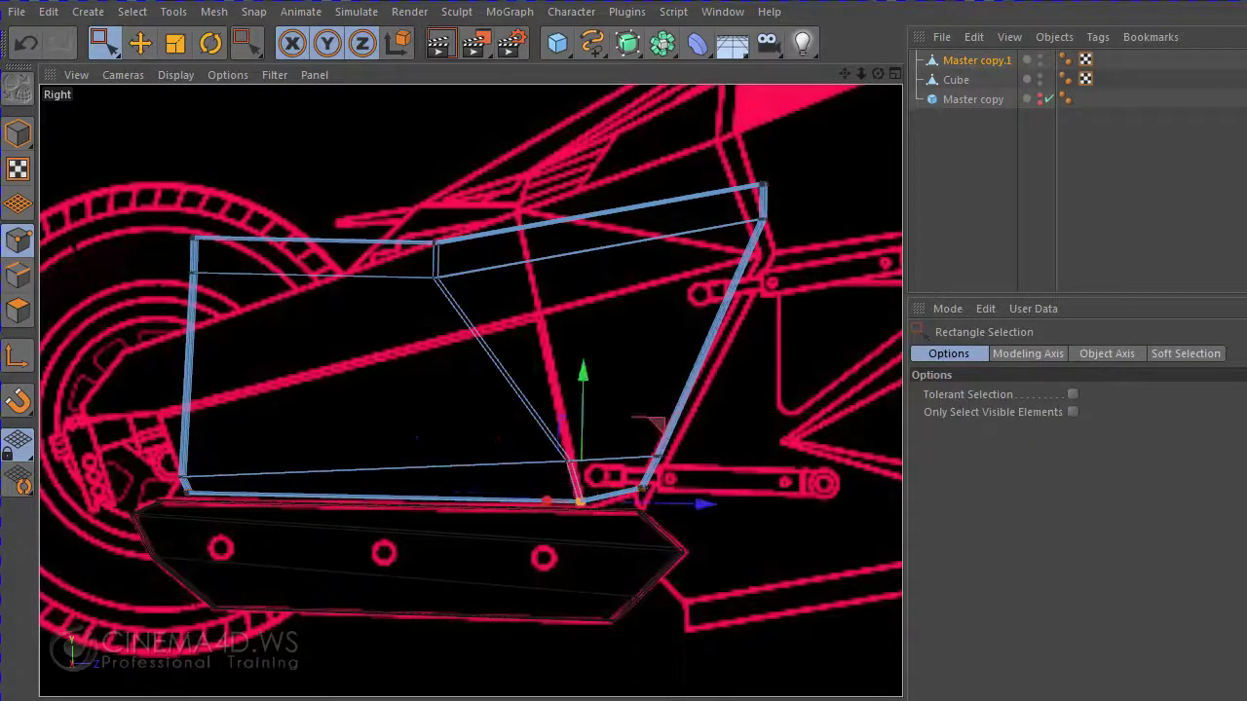
drag(247, 532, 147, 485)
shift+drag(248, 532, 146, 485)
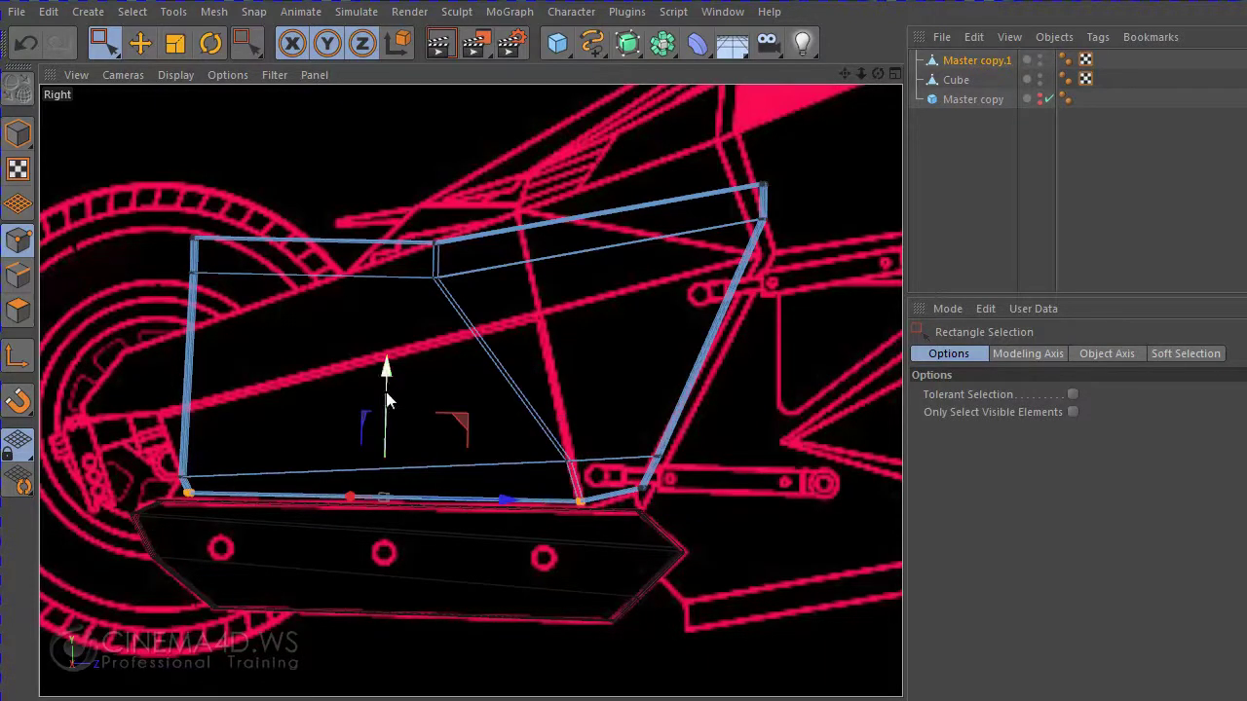
drag(386, 392, 384, 399)
- Shift the bottom-right corner point slightly in depth
mouse_move(611, 551)
mouse_down()
mouse_move(534, 484)
mouse_move(535, 547)
mouse_up()
click(139, 43)
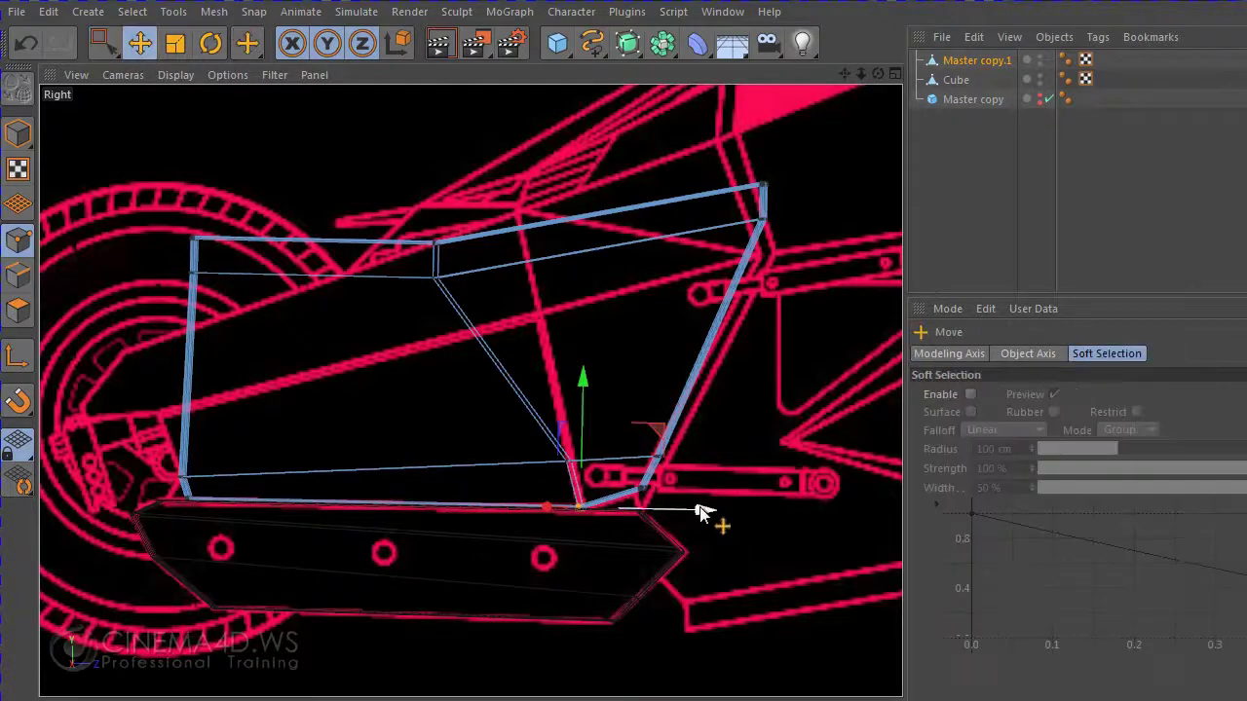
drag(701, 507, 676, 545)
- Maximize the Perspective view and frame the model around the panel's base
middle_click(676, 546)
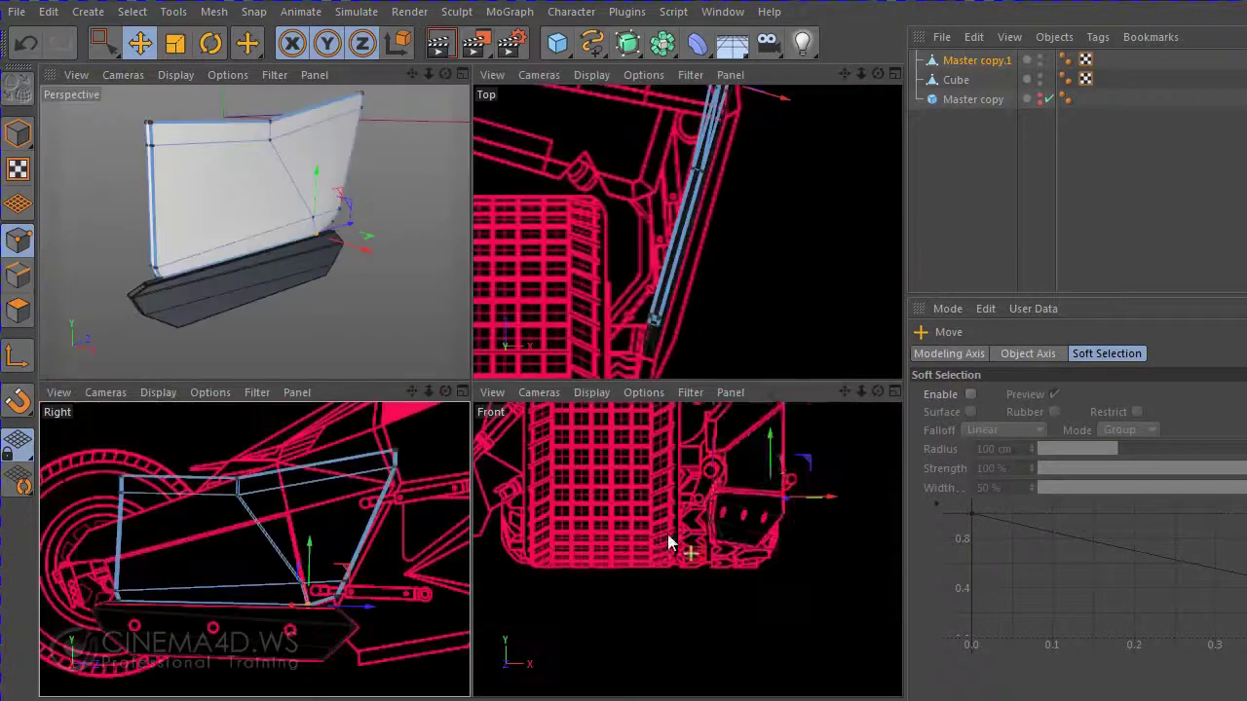
middle_click(300, 333)
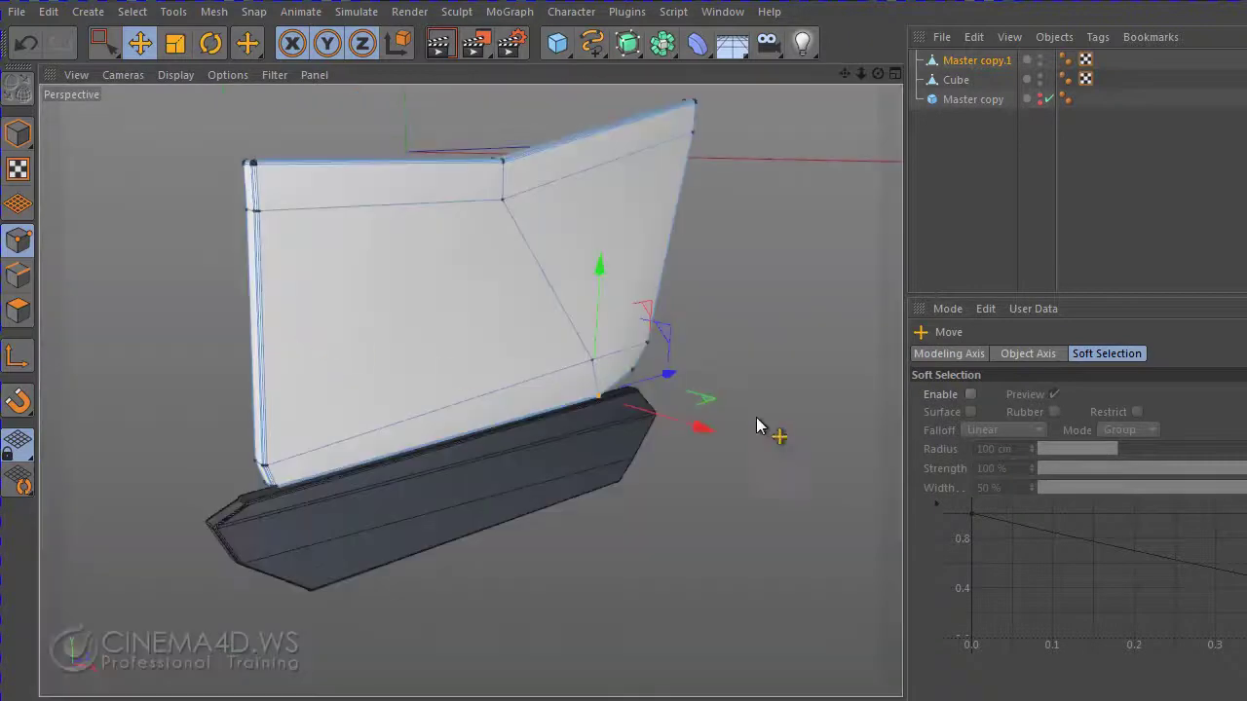
alt+drag(766, 415, 844, 395)
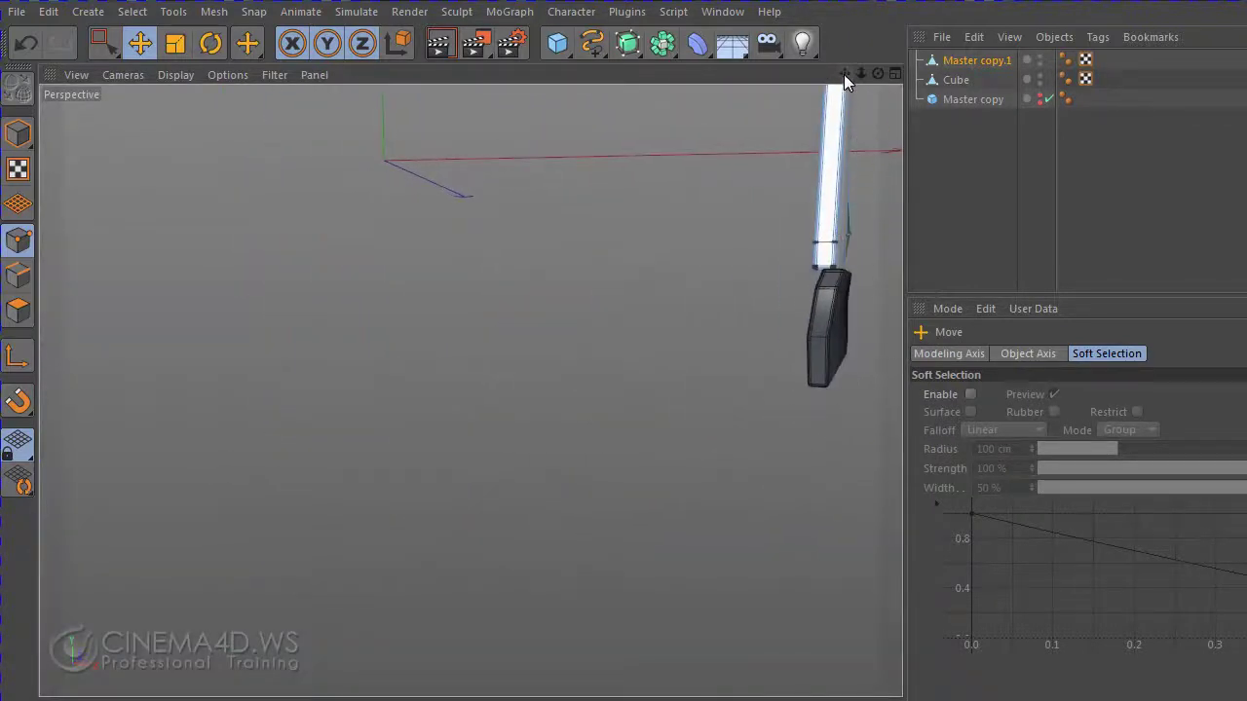
key(h)
- Clear the point selection and box-select the panel's upper points
click(110, 48)
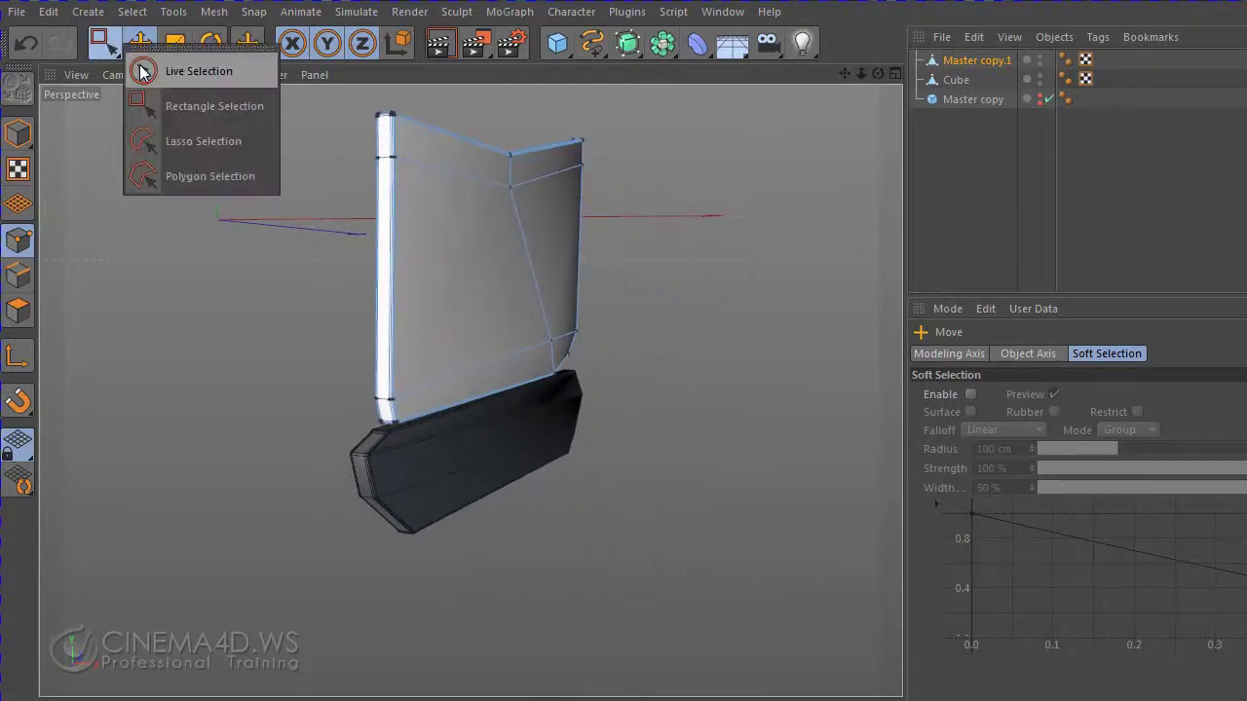
click(153, 72)
click(969, 65)
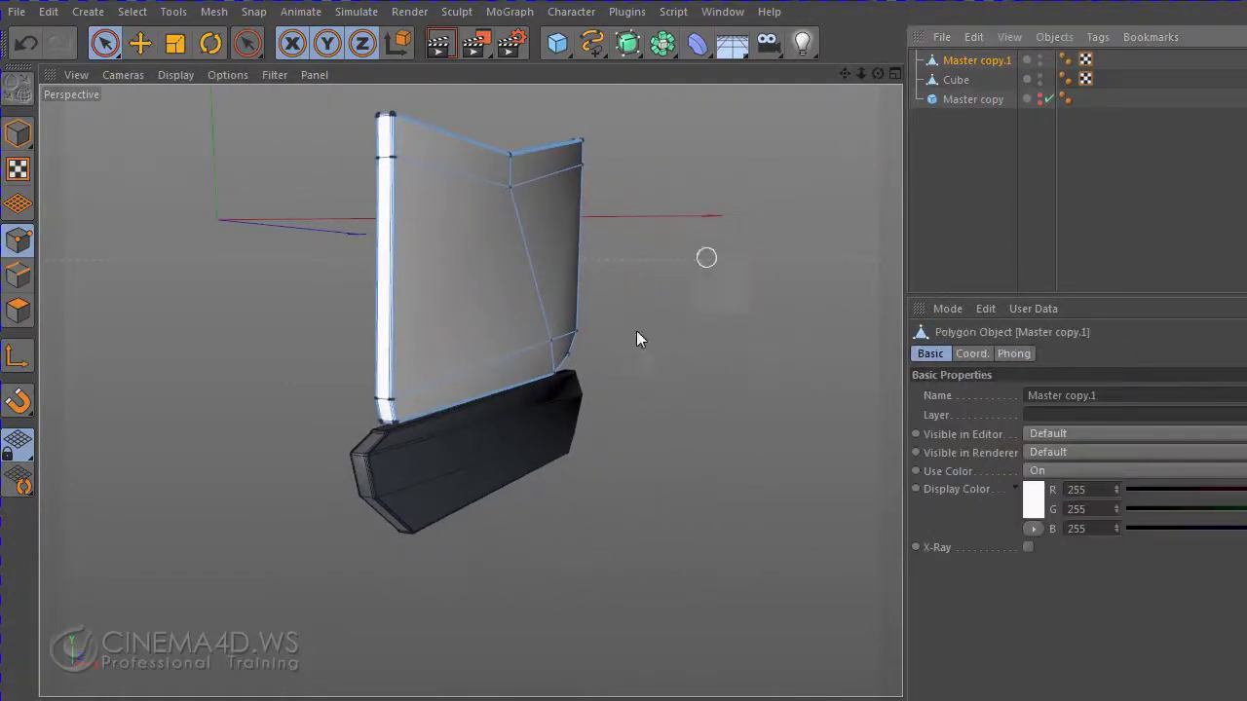
scroll(635, 337, down, 3)
scroll(648, 289, up, 2)
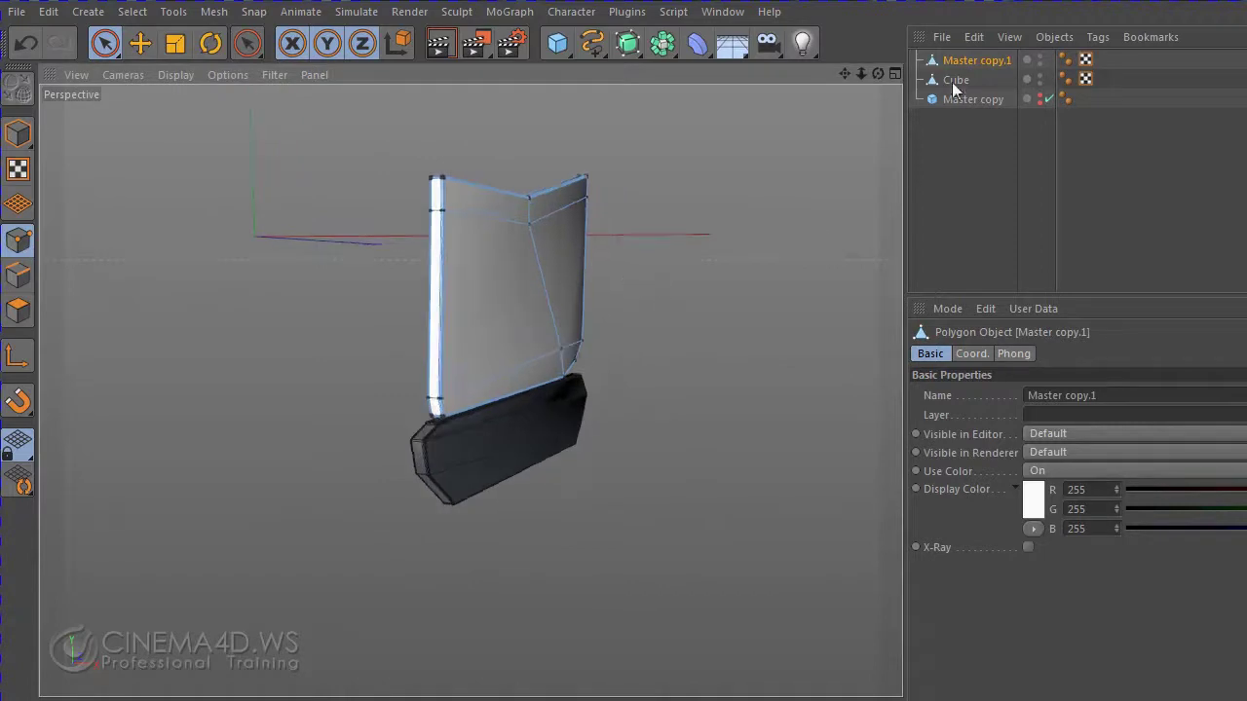
click(132, 12)
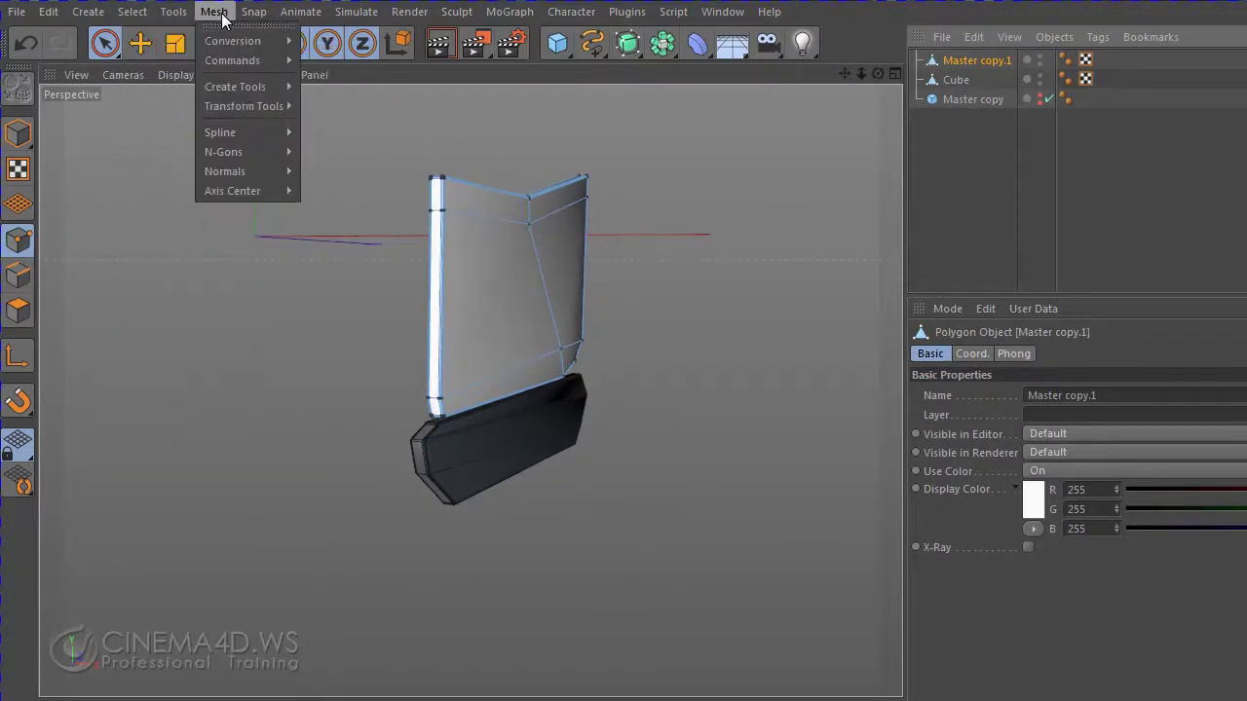
click(336, 119)
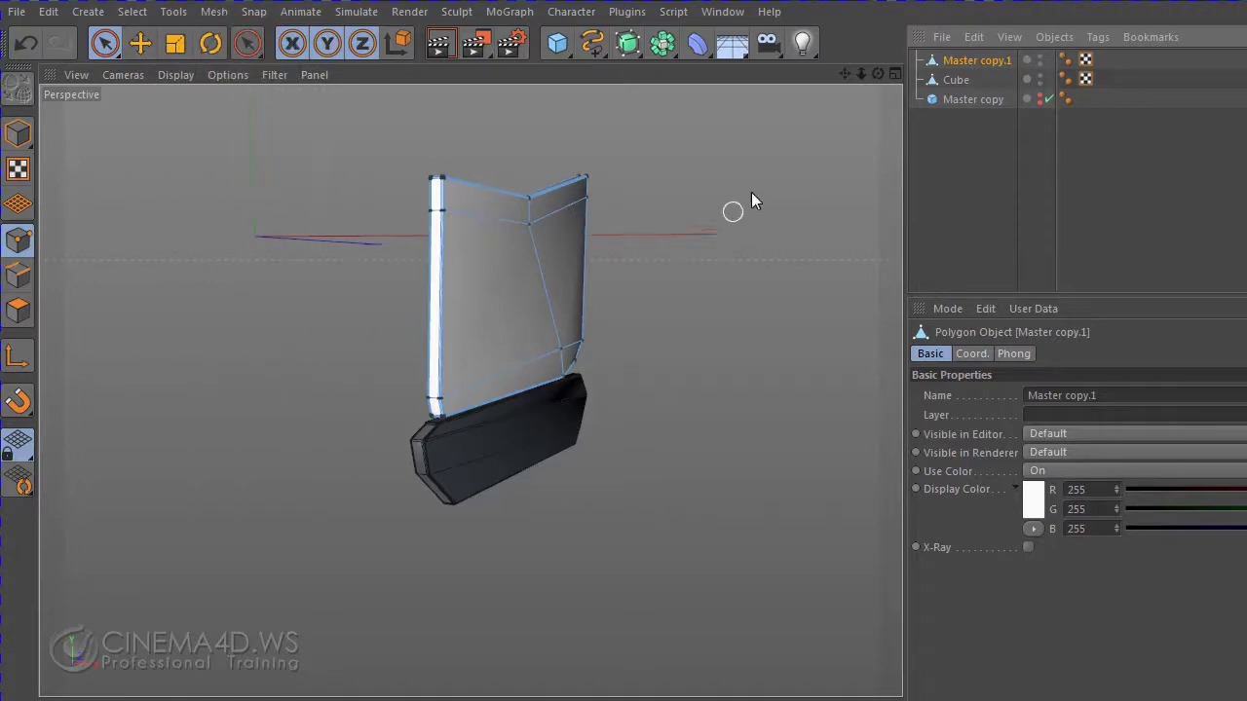
drag(102, 56, 195, 106)
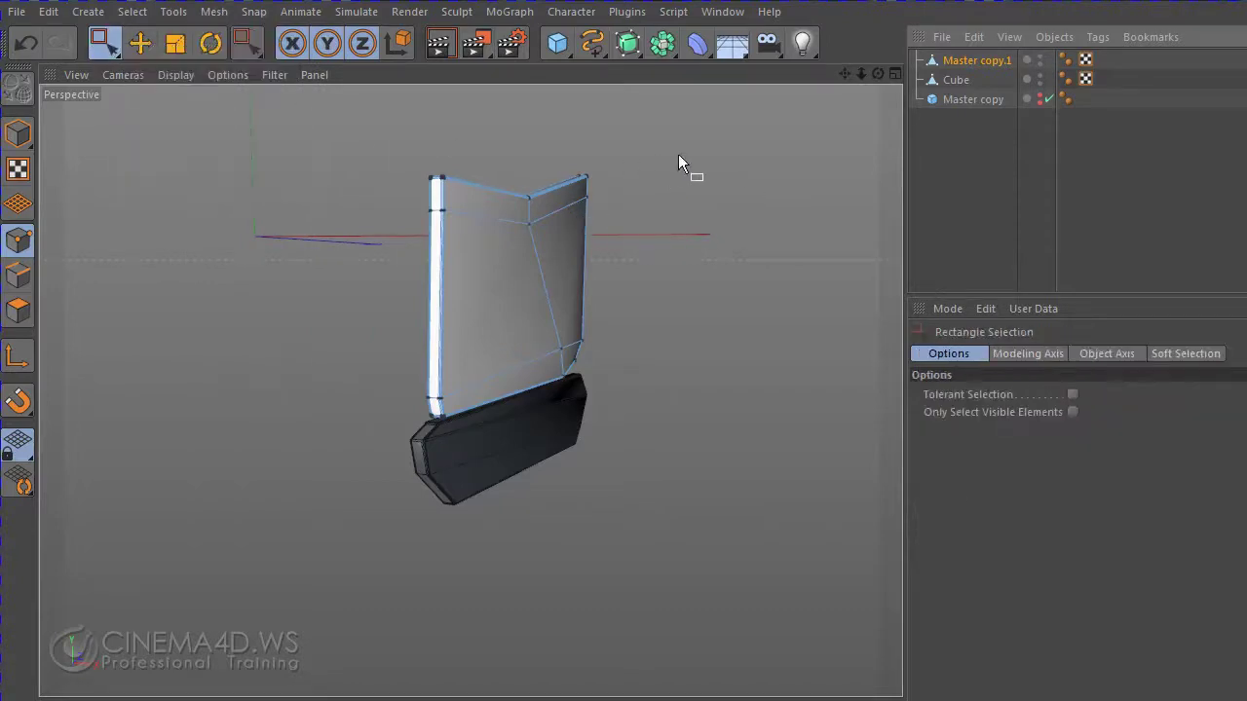
drag(695, 138, 276, 489)
- Slide the selected upper points along X, orbiting to check against the lower cube
mouse_move(767, 333)
alt+mouse_down()
mouse_move(780, 360)
mouse_move(792, 347)
alt+mouse_up()
scroll(772, 365, up, 3)
scroll(773, 366, up, 3)
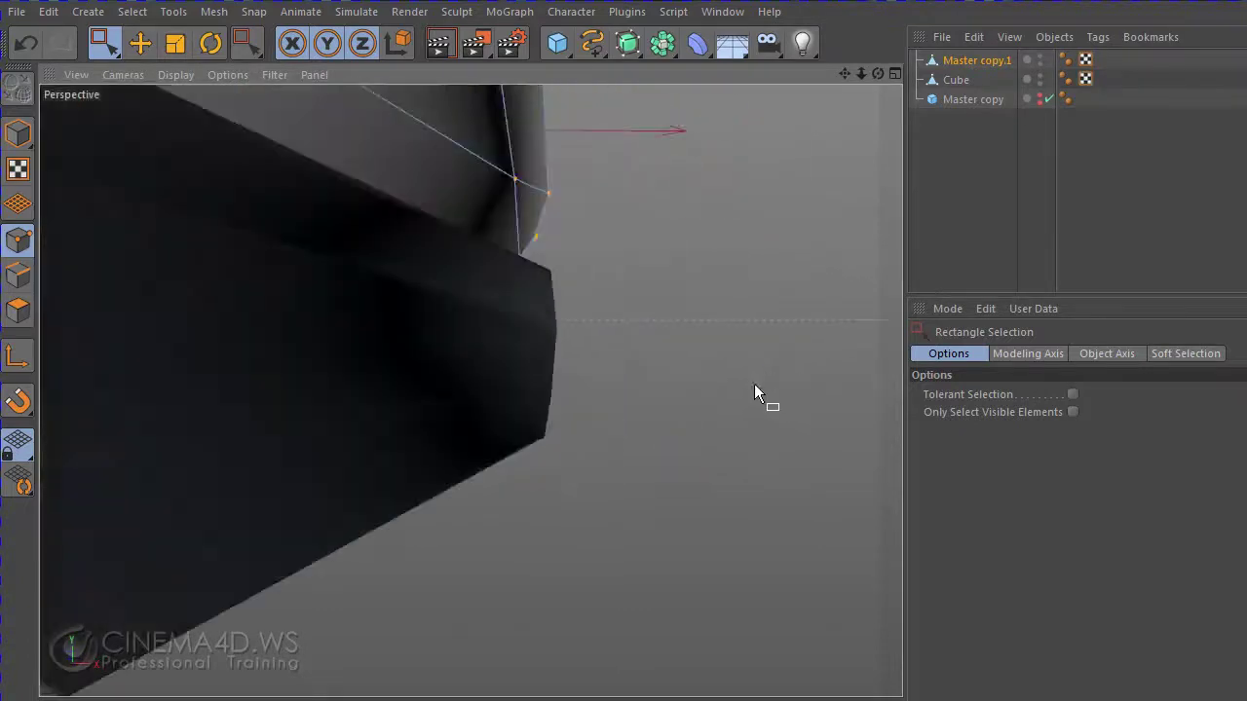
alt+drag(754, 384, 706, 369)
scroll(722, 370, down, 2)
scroll(706, 371, up, 2)
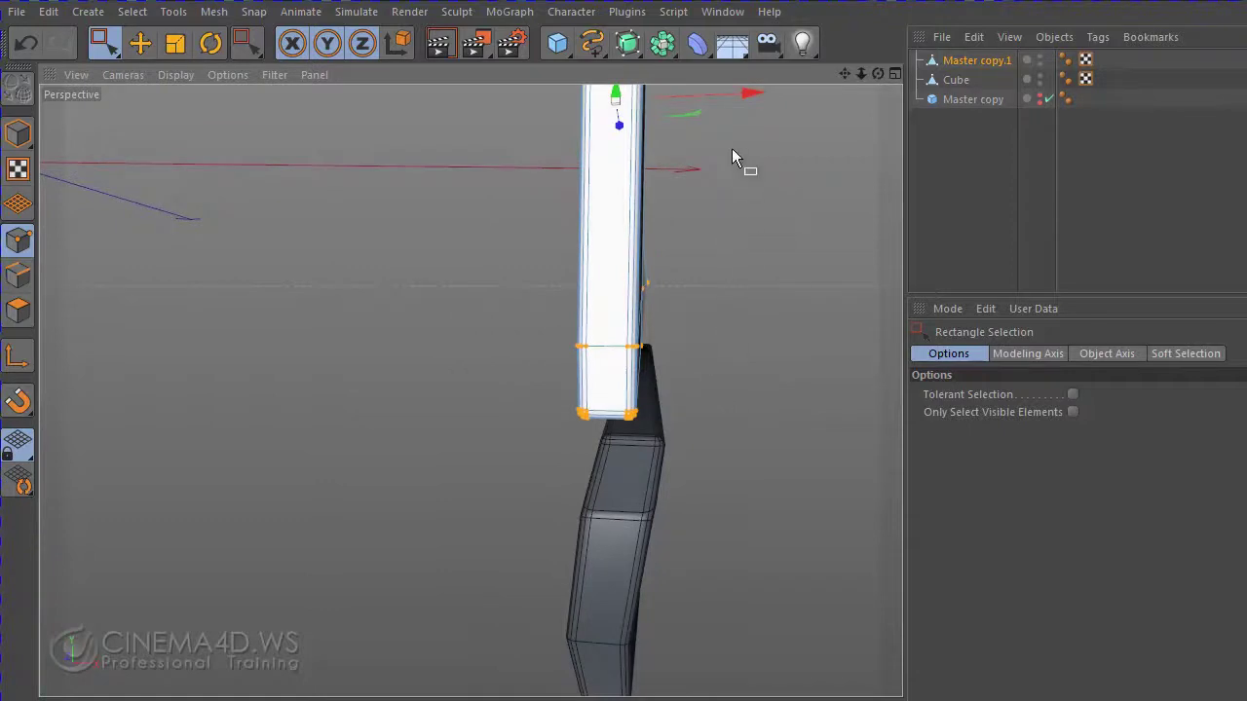
drag(746, 97, 759, 94)
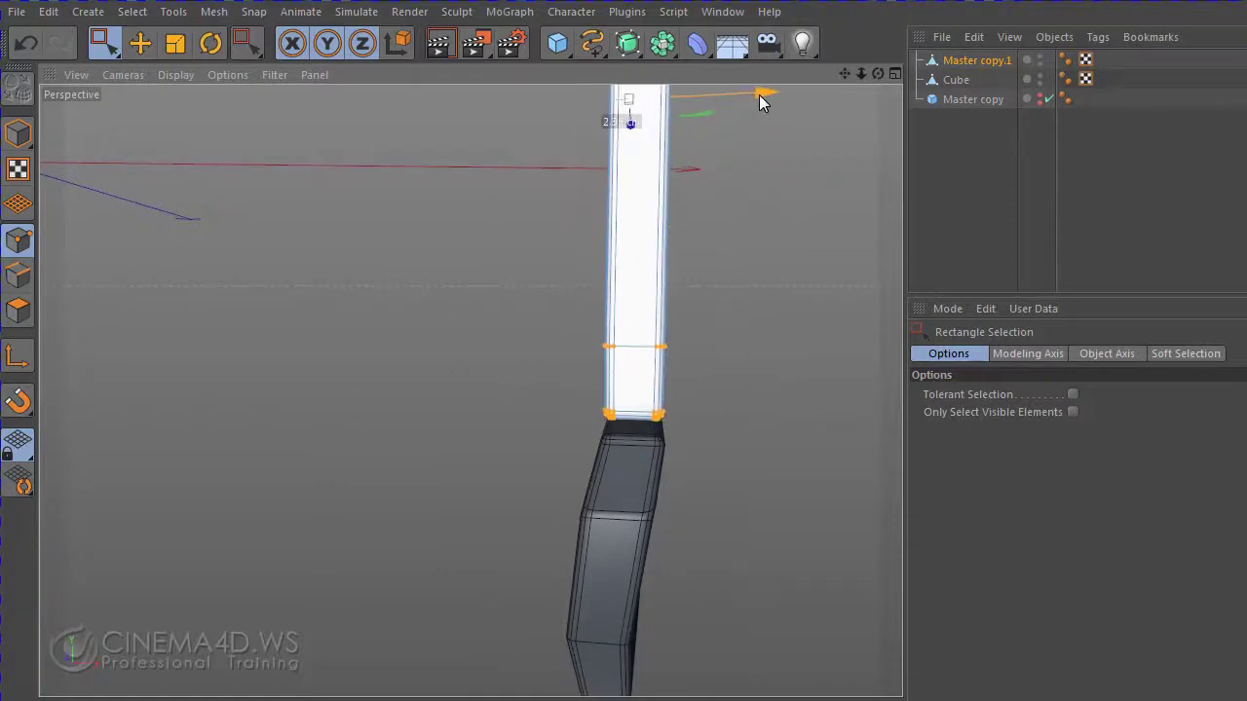
scroll(733, 303, up, 3)
alt+drag(734, 303, 758, 306)
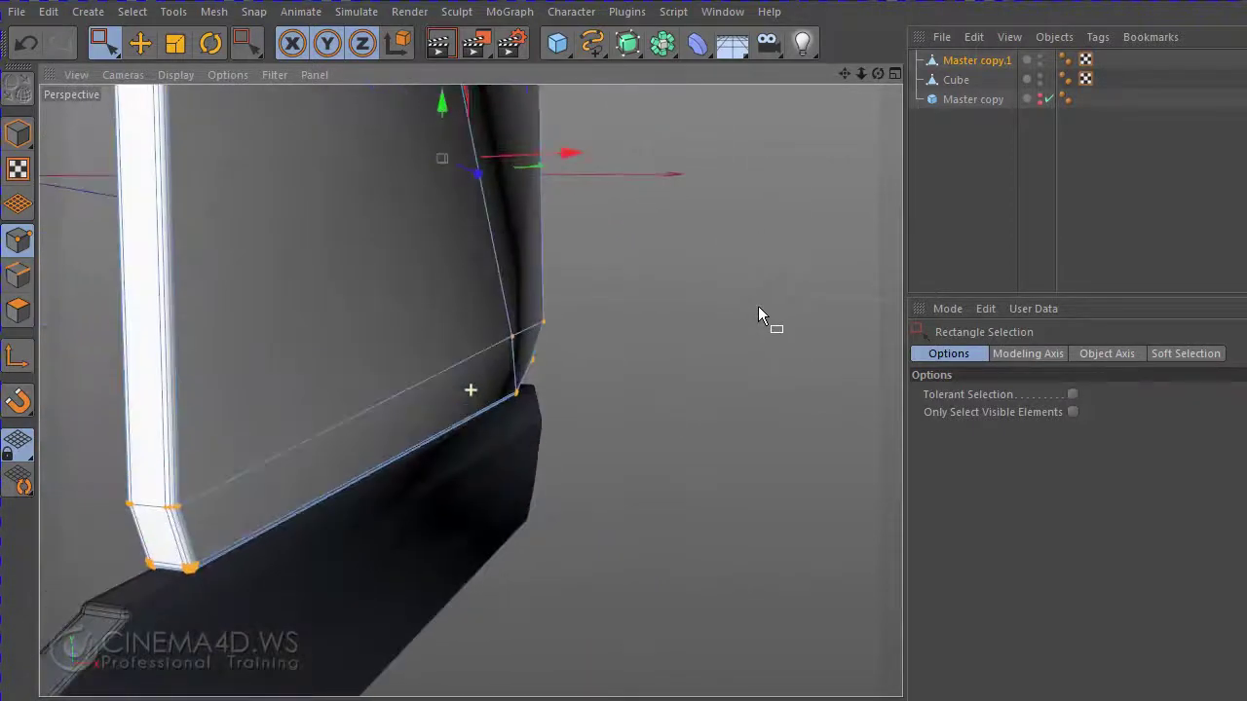
scroll(708, 395, down, 3)
scroll(708, 400, down, 1)
- In the maximized Right view, lower the panel's right corner point onto the blueprint line
middle_click(707, 399)
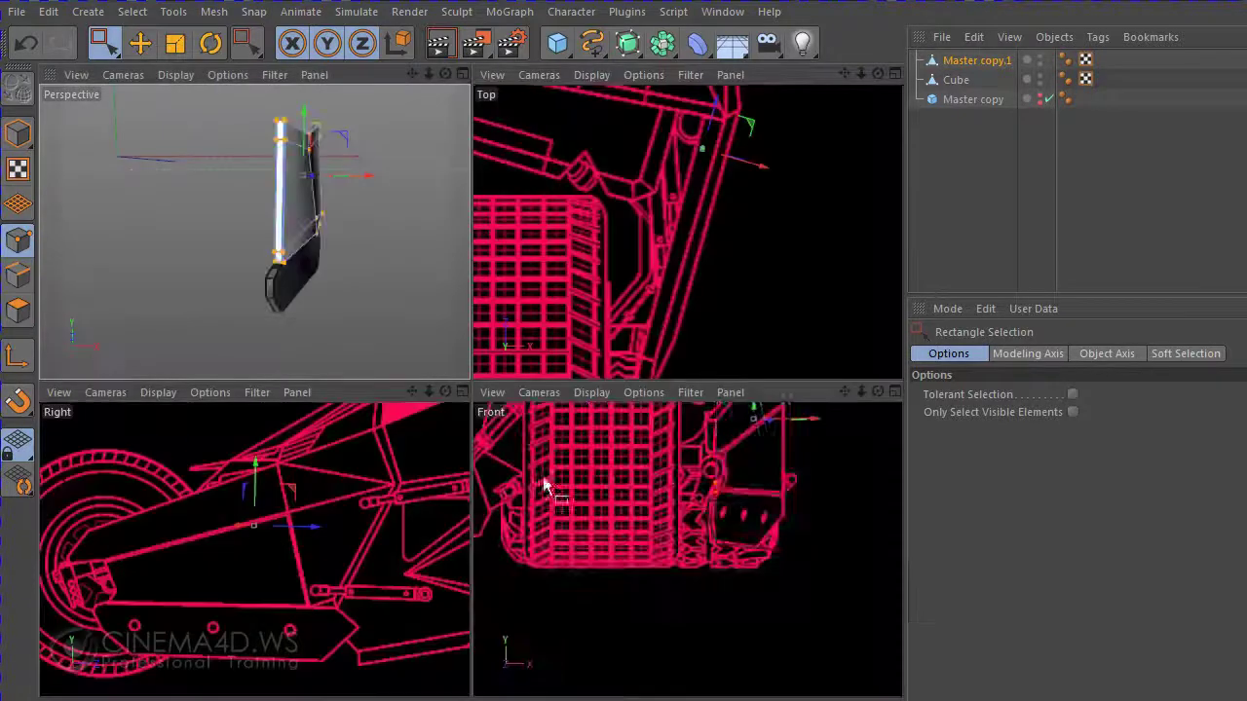
middle_click(404, 485)
scroll(706, 506, up, 2)
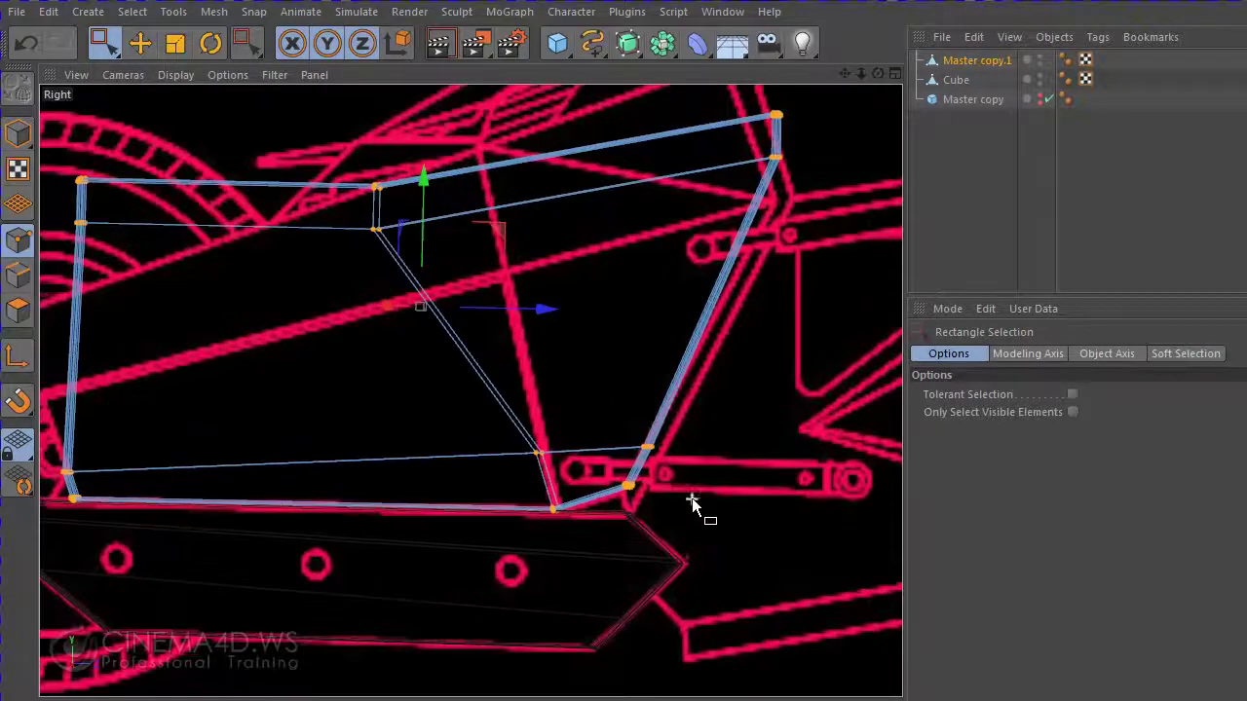
drag(651, 465, 609, 513)
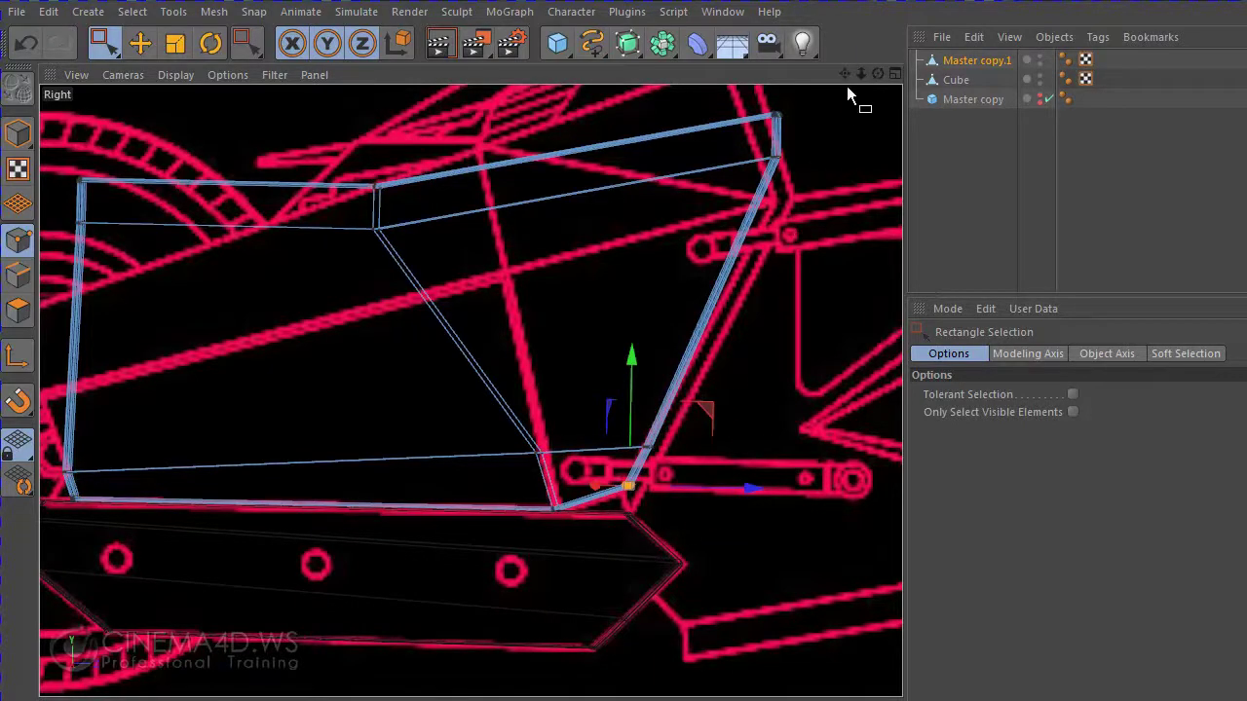
drag(845, 75, 806, 150)
drag(715, 237, 649, 306)
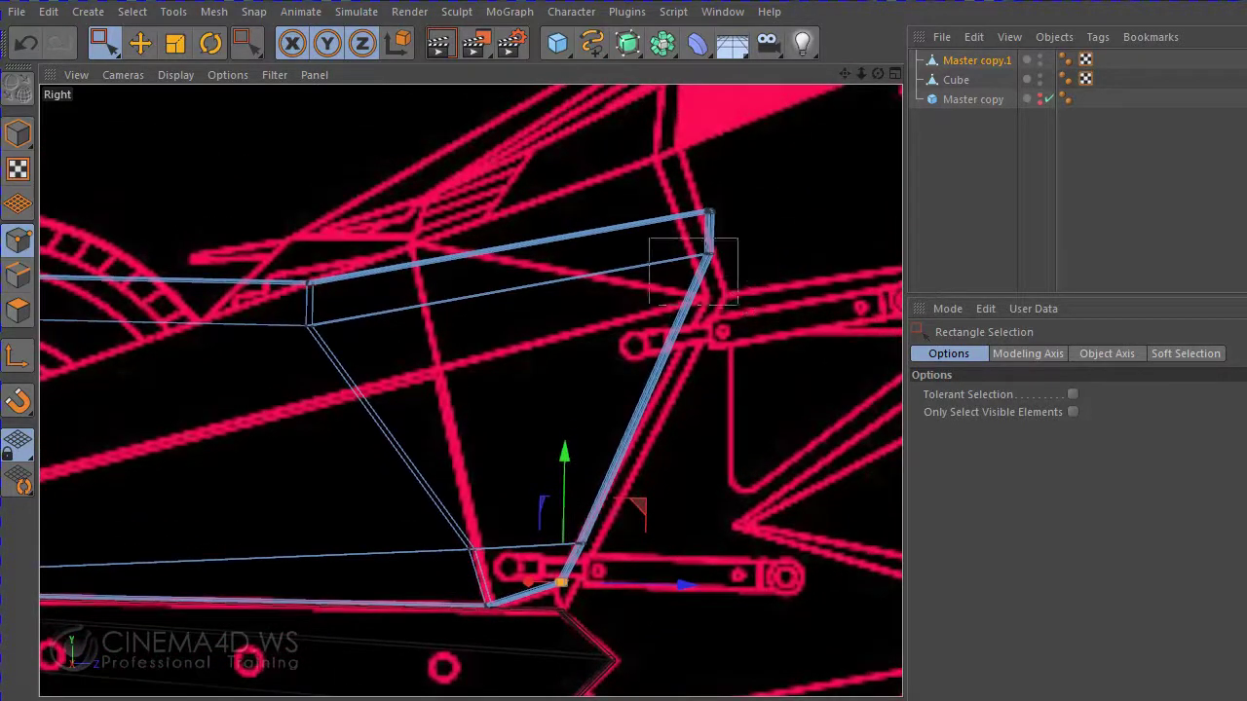
key(e)
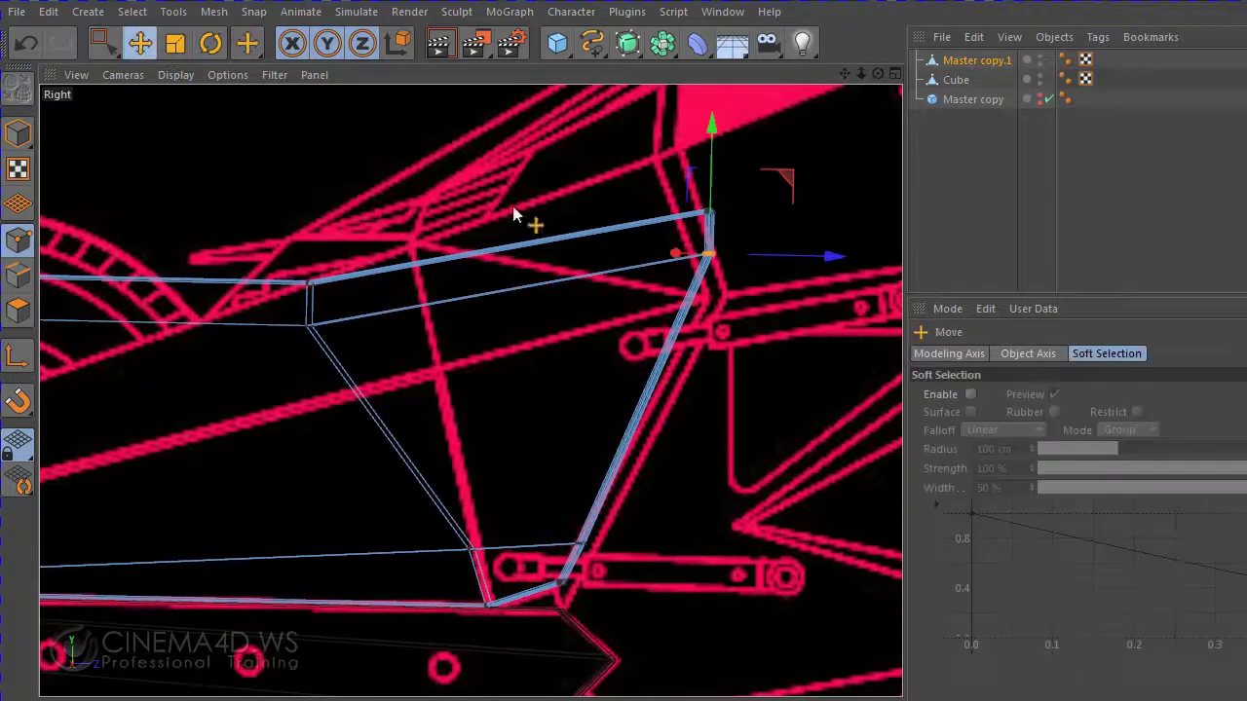
mouse_move(843, 356)
mouse_down()
mouse_move(837, 402)
mouse_move(863, 401)
mouse_move(848, 401)
mouse_up()
- Move the upper corner point up-left onto the blueprint outline
click(102, 45)
drag(783, 193, 503, 222)
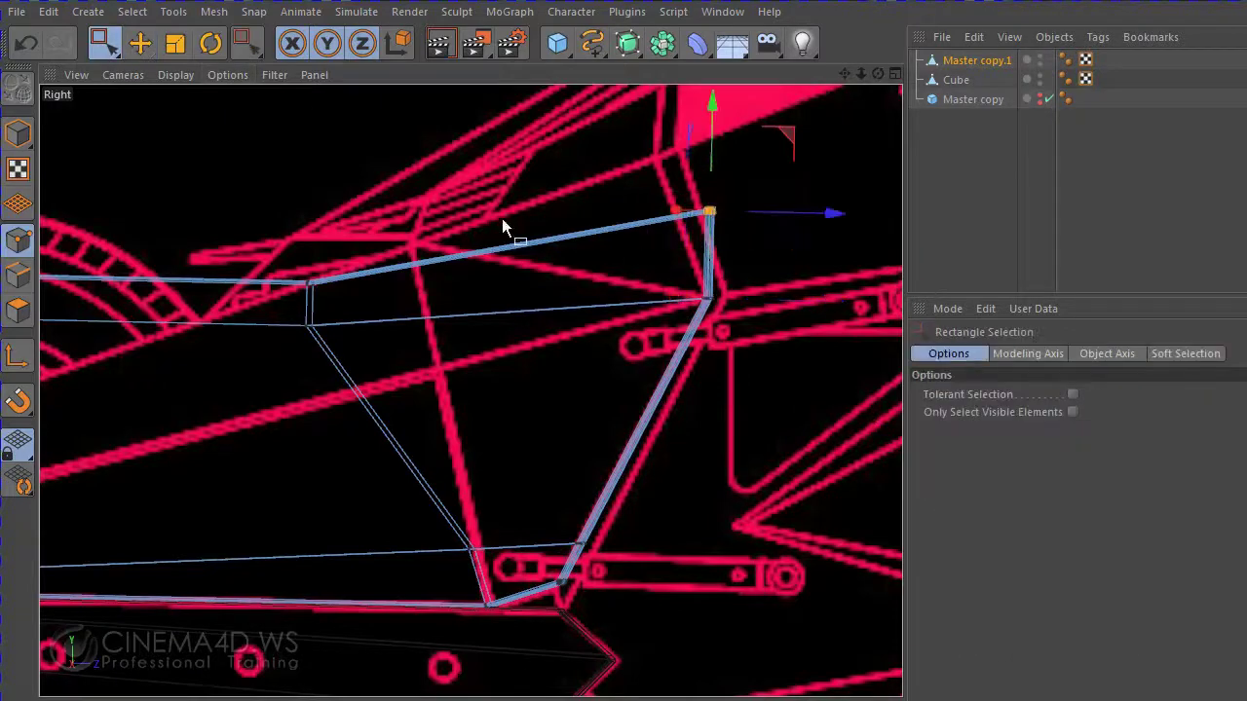
click(139, 43)
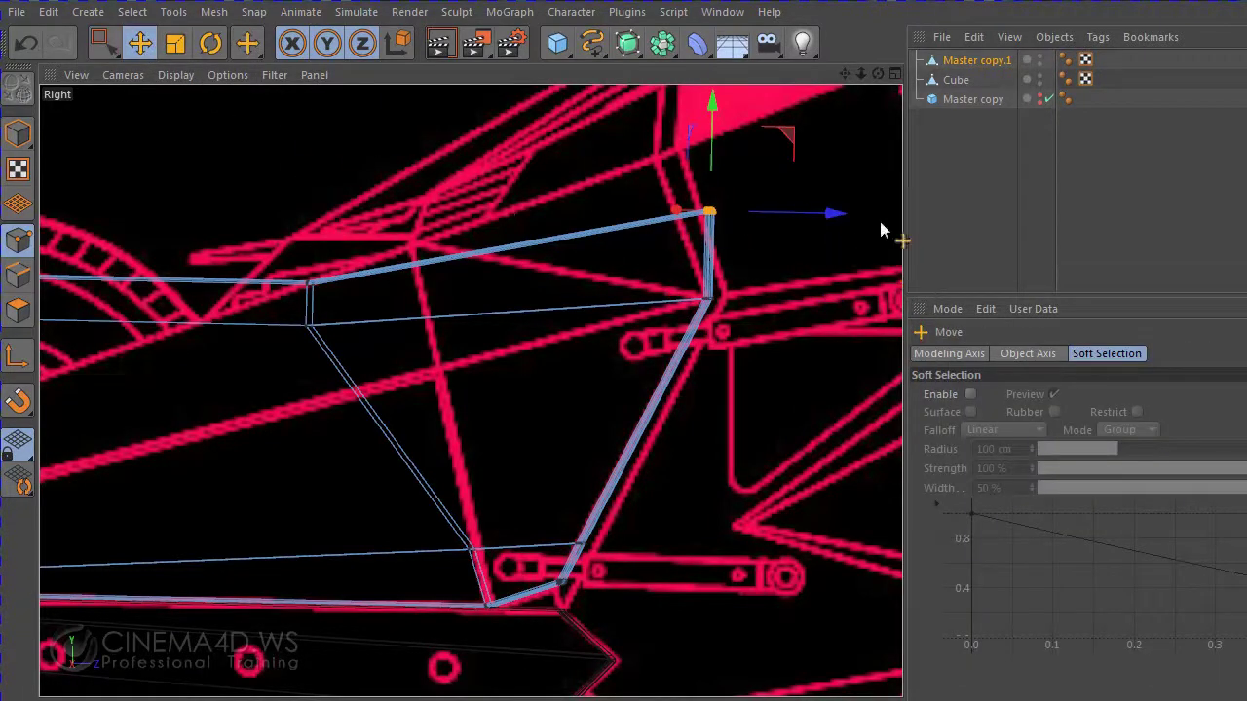
drag(845, 74, 856, 194)
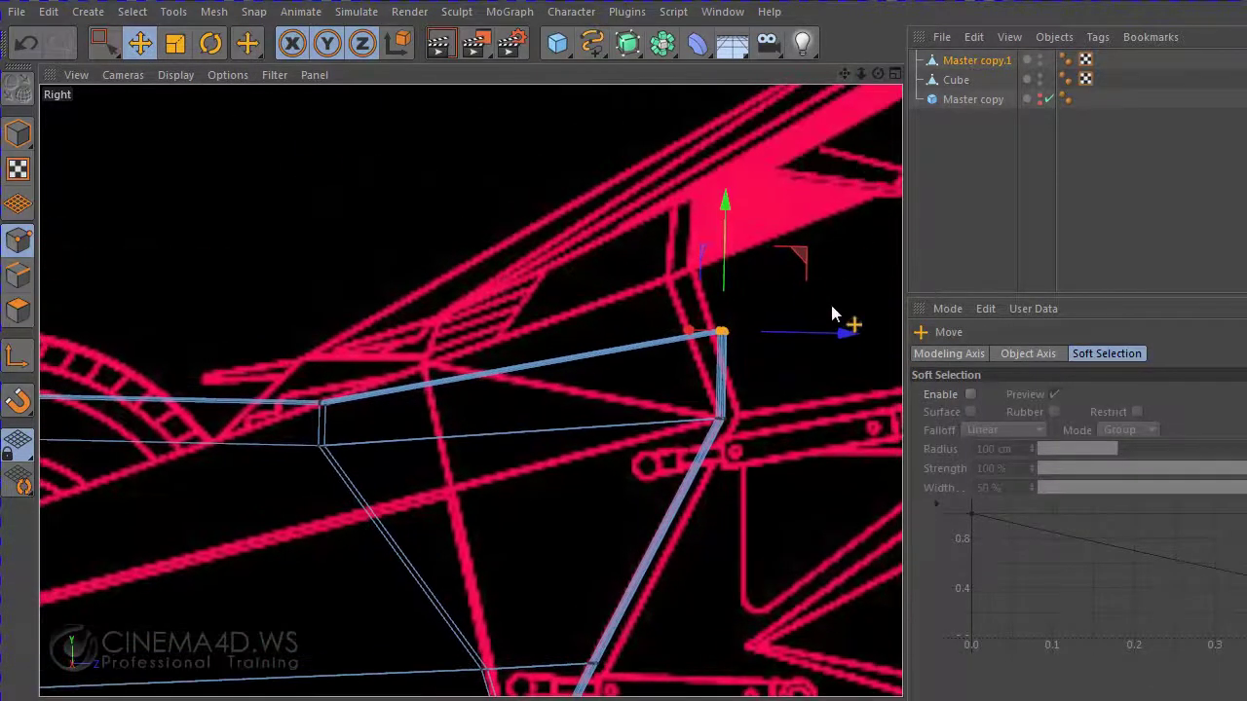
drag(821, 304, 780, 252)
- Zoom out to show the whole panel and select its top-middle point
scroll(663, 409, down, 1)
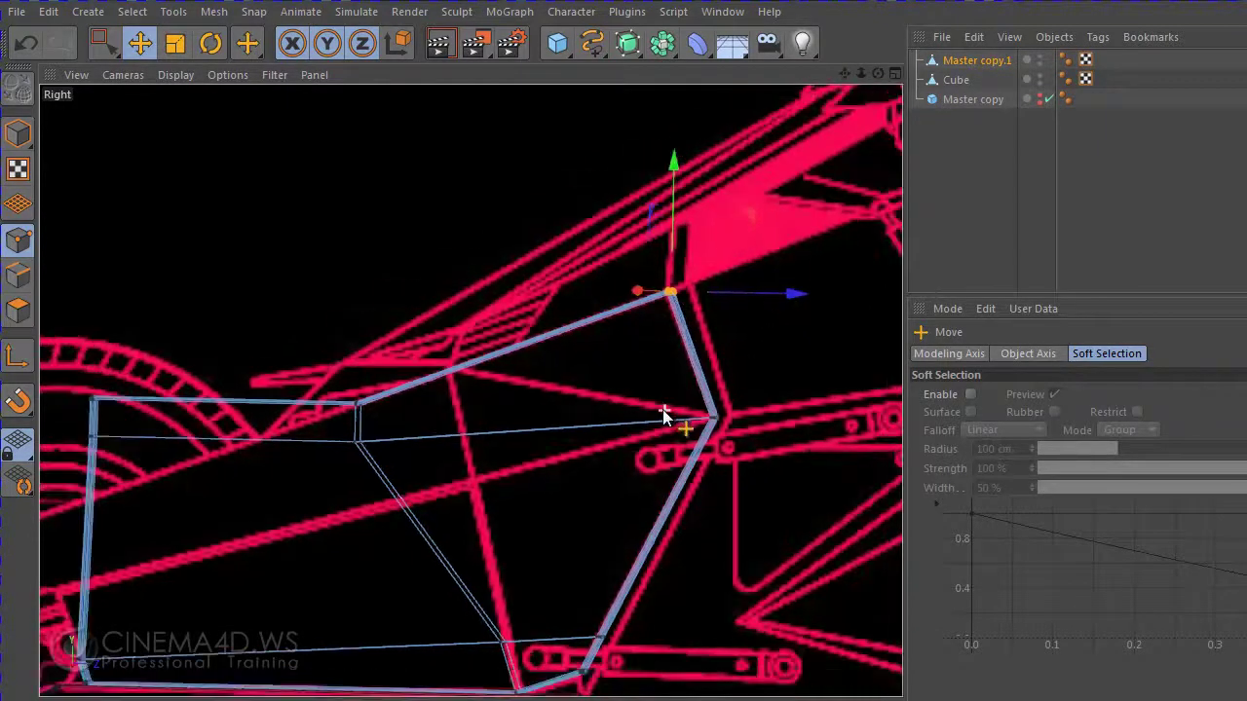
drag(839, 72, 839, 72)
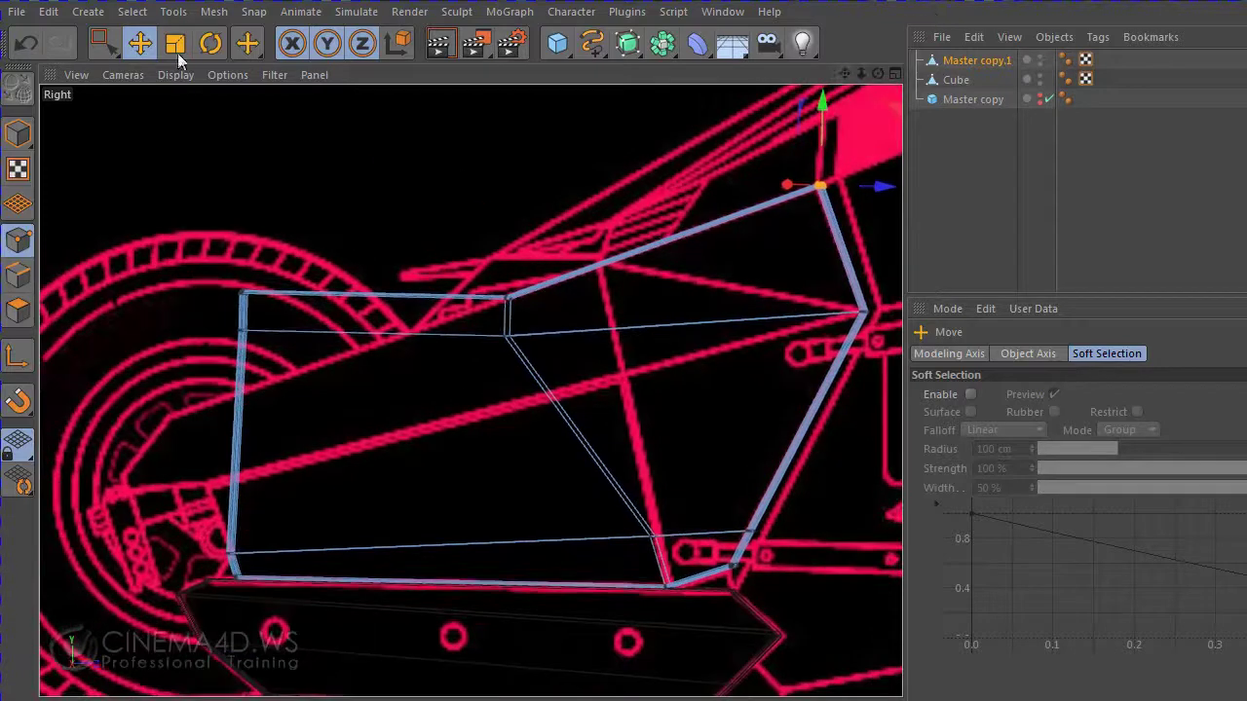
click(104, 42)
drag(555, 259, 478, 321)
- Move the top-middle point up-right and the inner point onto the blueprint crossing
key(e)
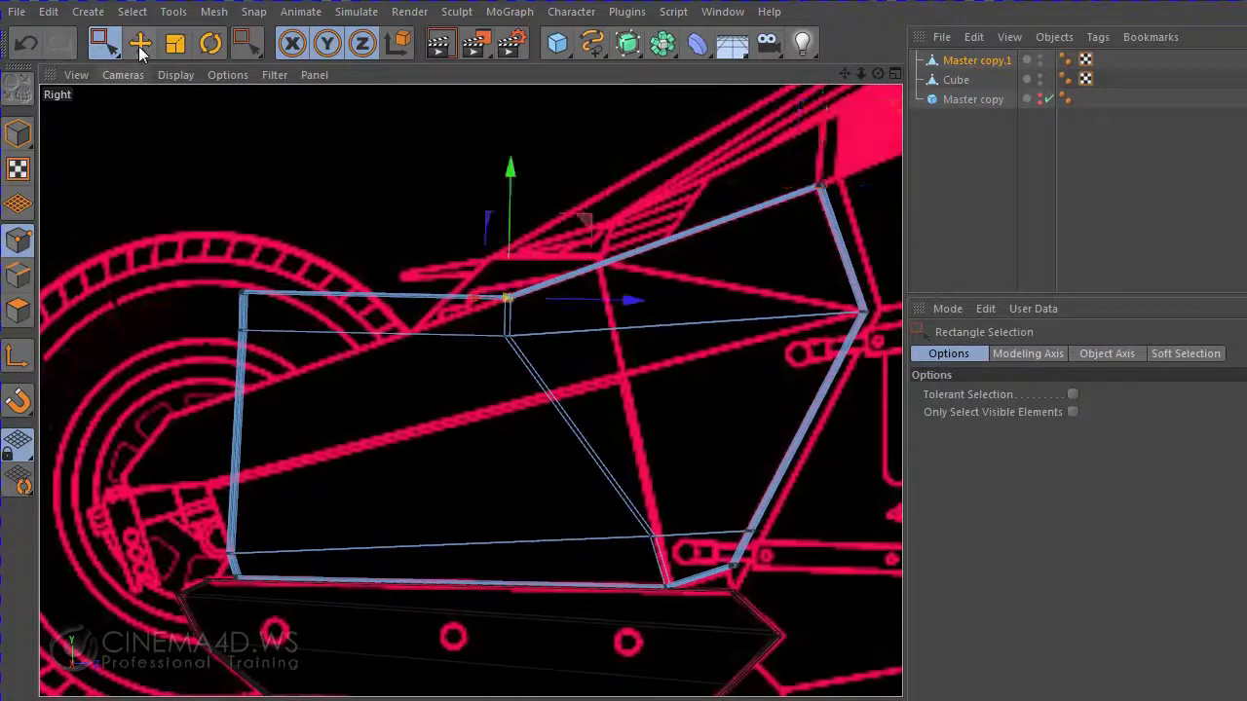
mouse_move(613, 340)
mouse_down()
mouse_move(708, 343)
mouse_move(724, 325)
mouse_up()
click(104, 42)
click(506, 336)
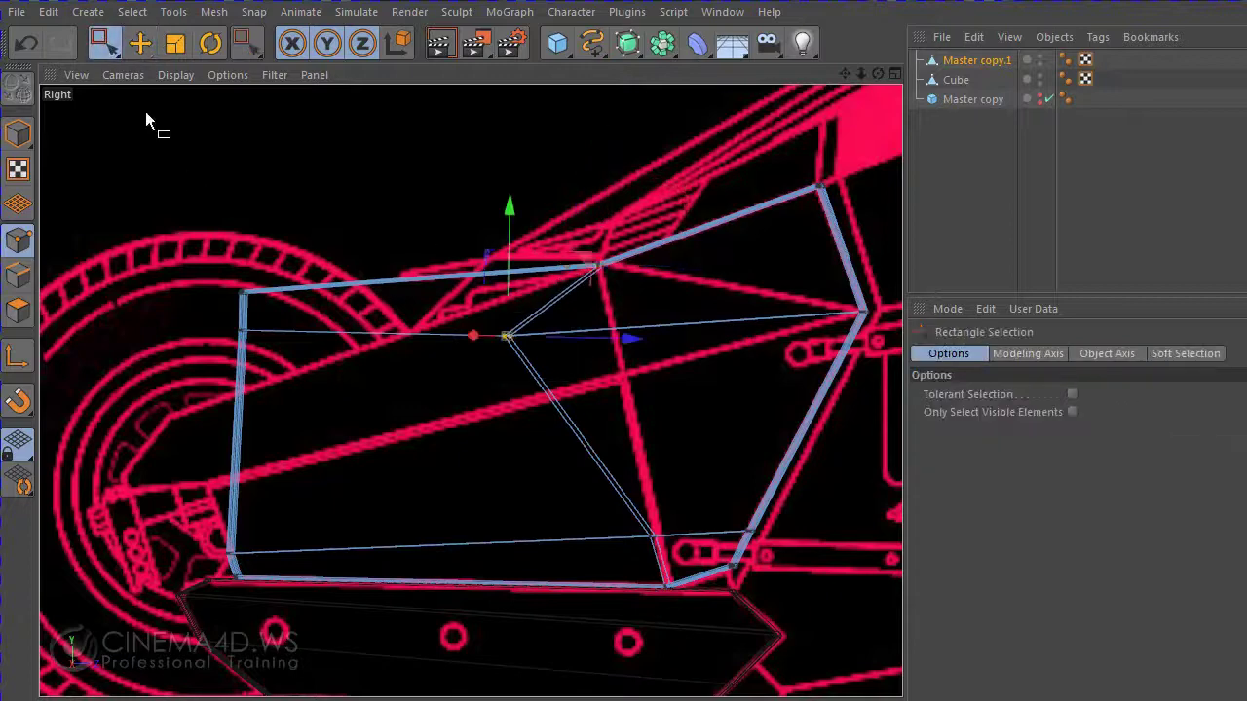
key(e)
drag(571, 381, 724, 434)
- Pull the panel's left-edge middle point outward and down
click(117, 47)
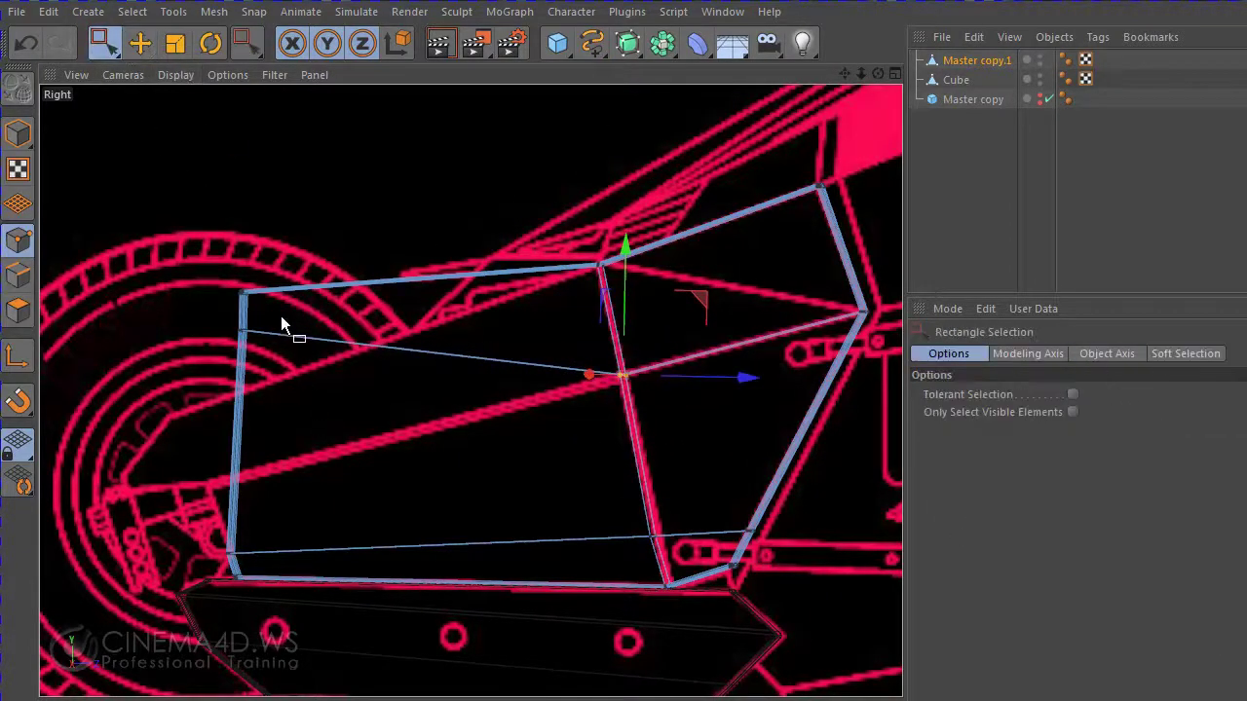
drag(282, 317, 195, 402)
key(e)
drag(356, 459, 332, 620)
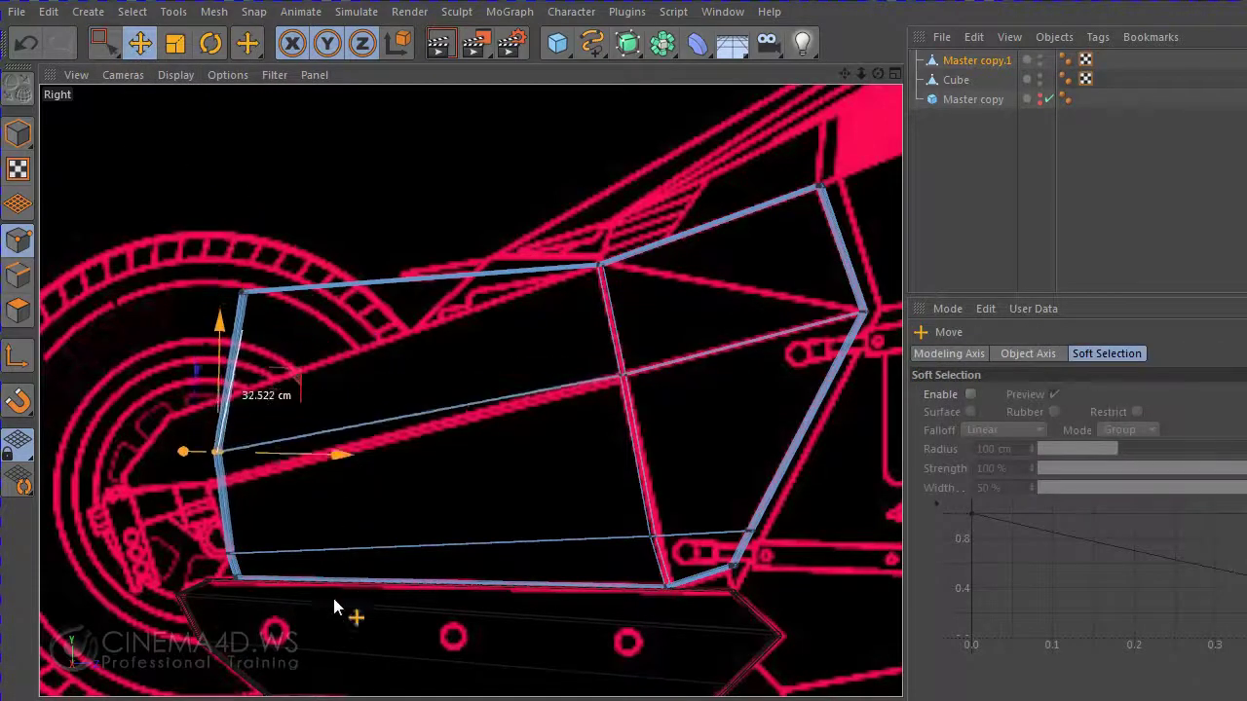
- Drop the upper-left corner point down to the rear wheel hub
key(0)
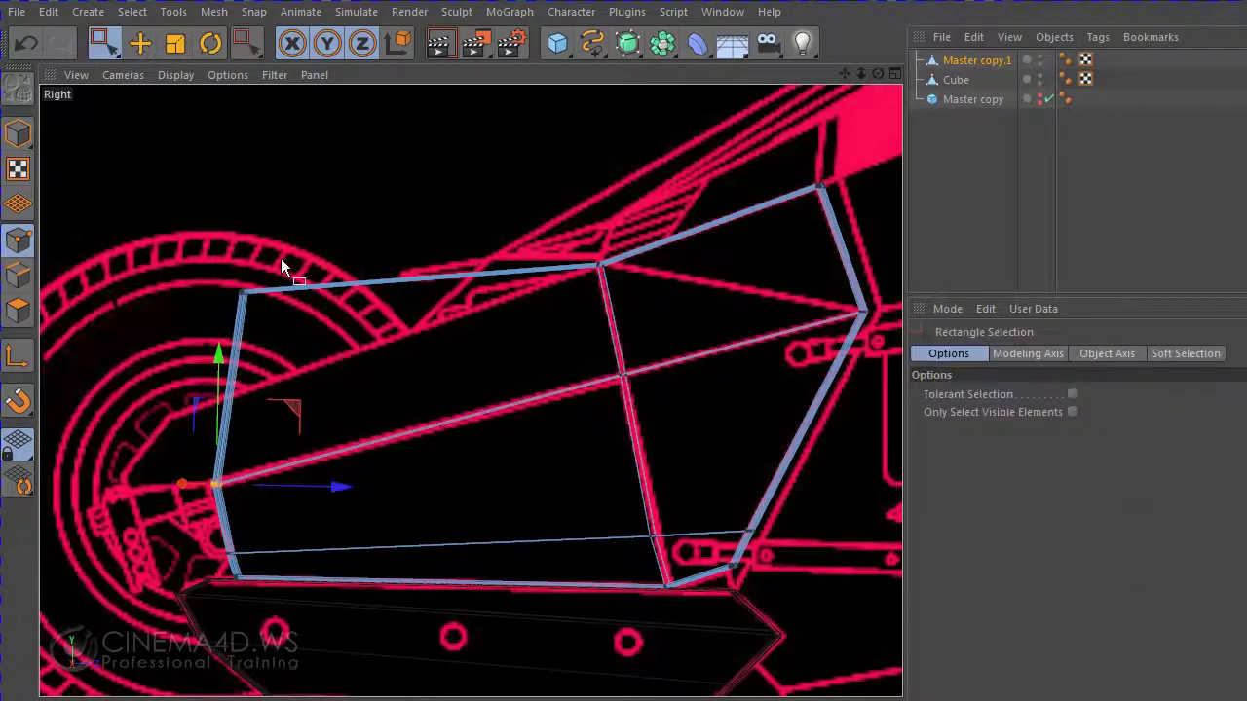
drag(282, 261, 200, 324)
key(e)
drag(294, 352, 287, 406)
mouse_move(263, 441)
mouse_down()
mouse_move(250, 487)
mouse_move(233, 487)
mouse_up()
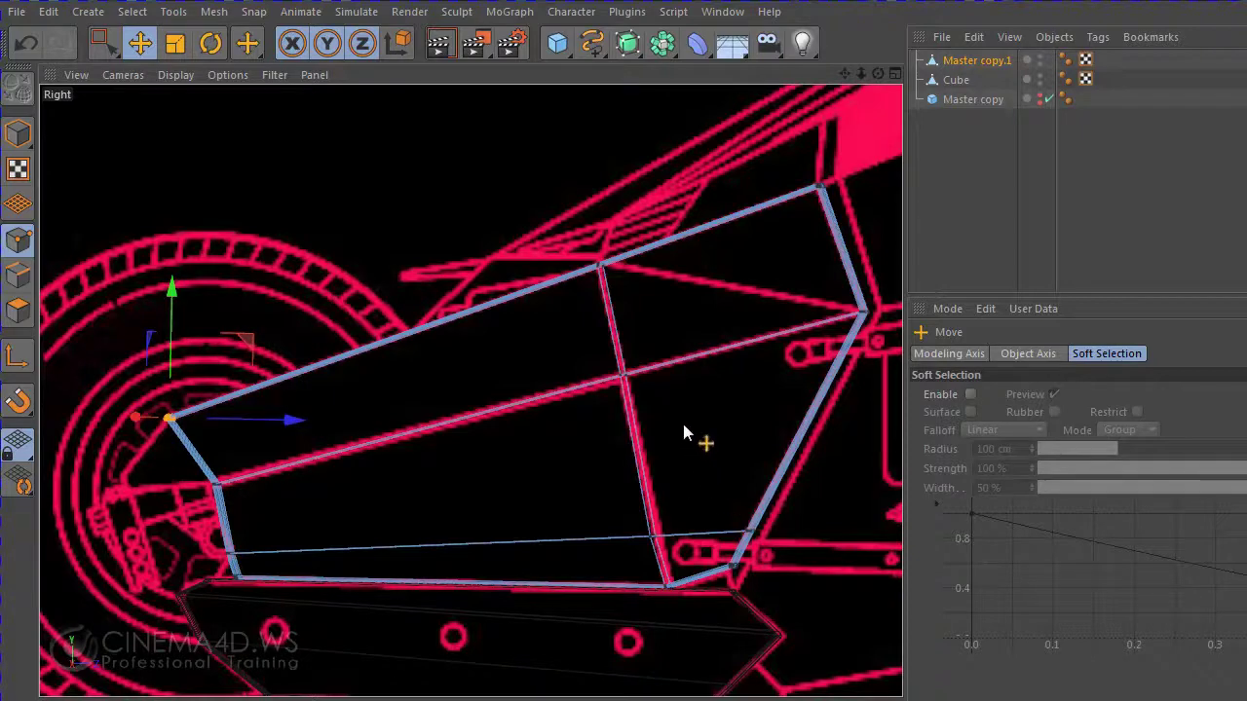
scroll(682, 432, down, 3)
scroll(721, 253, up, 2)
scroll(759, 77, up, 1)
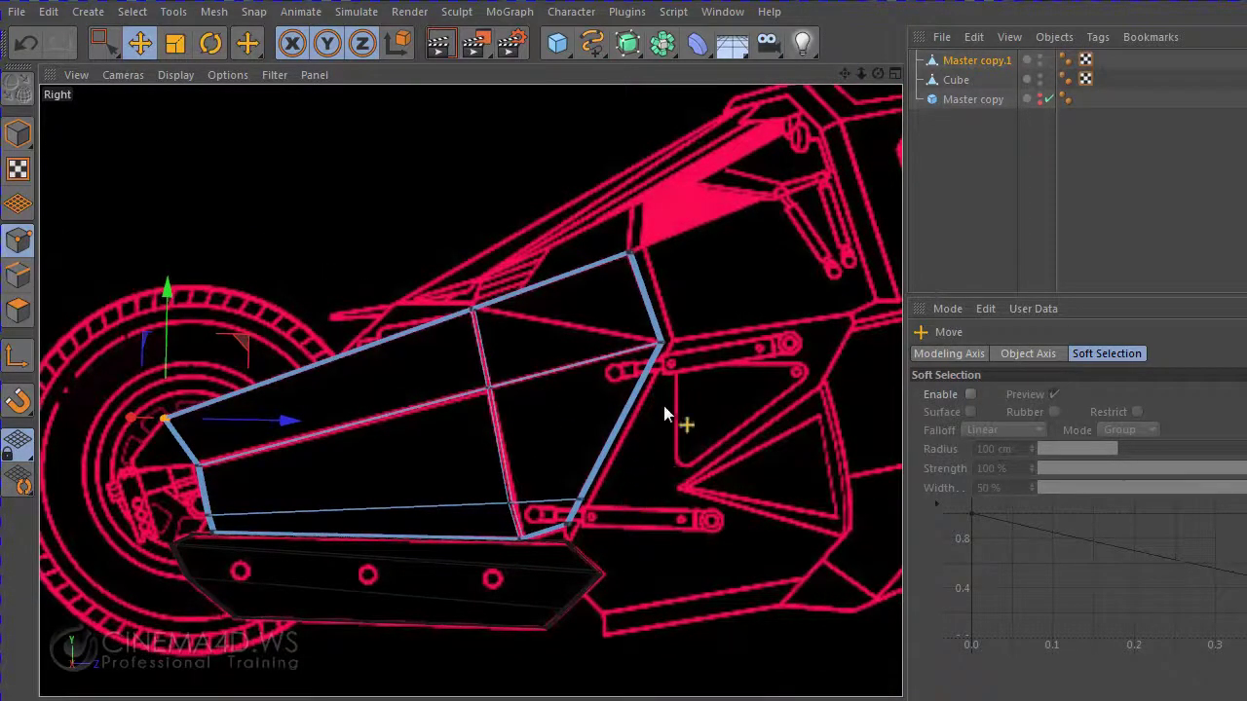
- Select the panel's top front corner point and, in Top view, move it inward along X
click(103, 43)
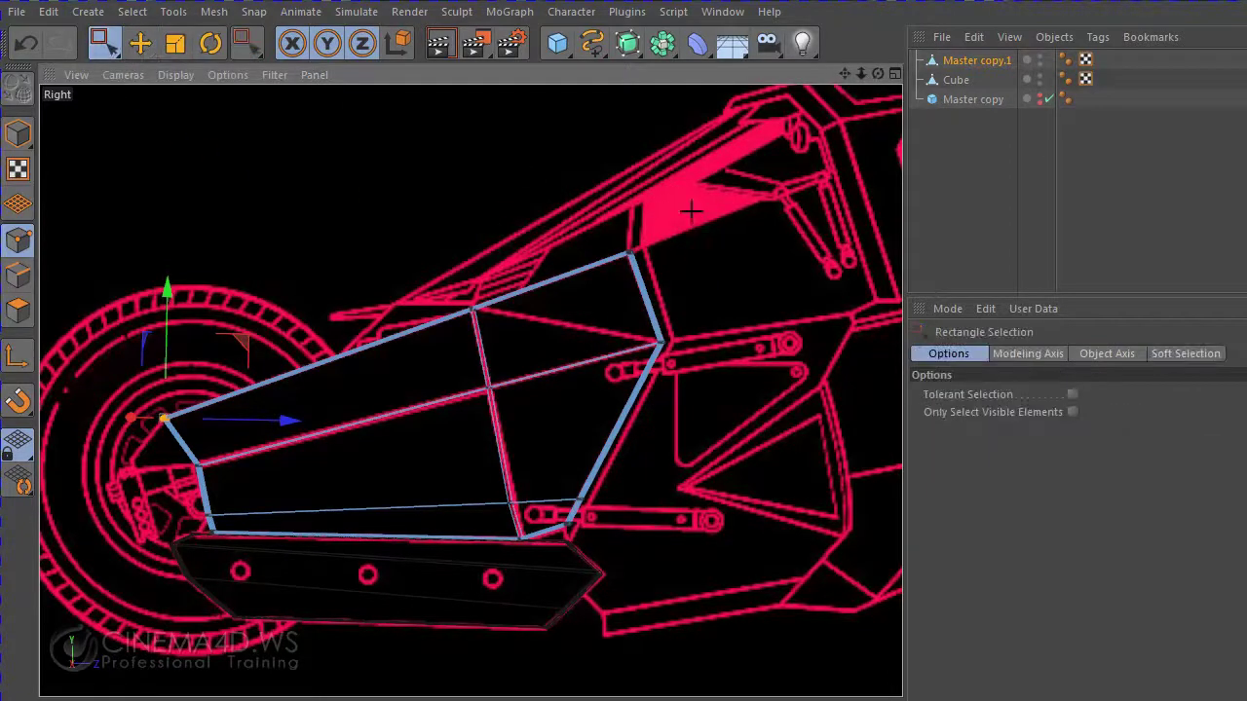
drag(596, 203, 611, 293)
scroll(703, 343, up, 1)
scroll(703, 342, up, 2)
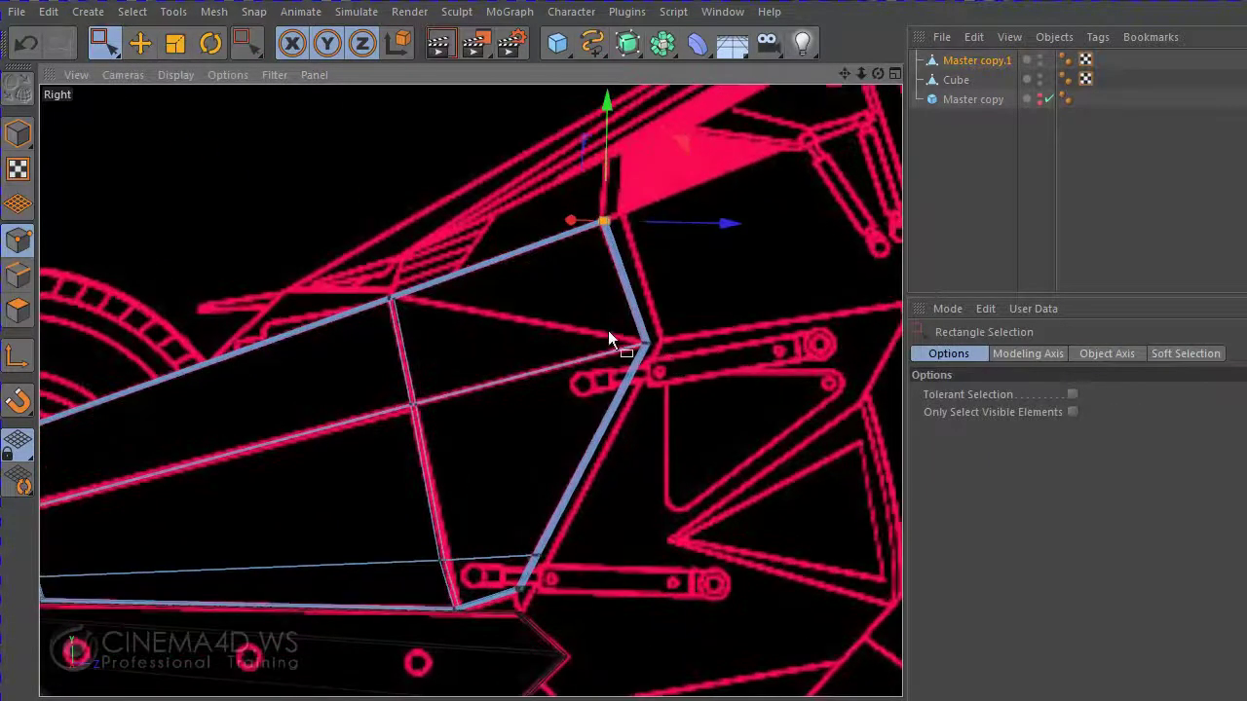
middle_click(729, 303)
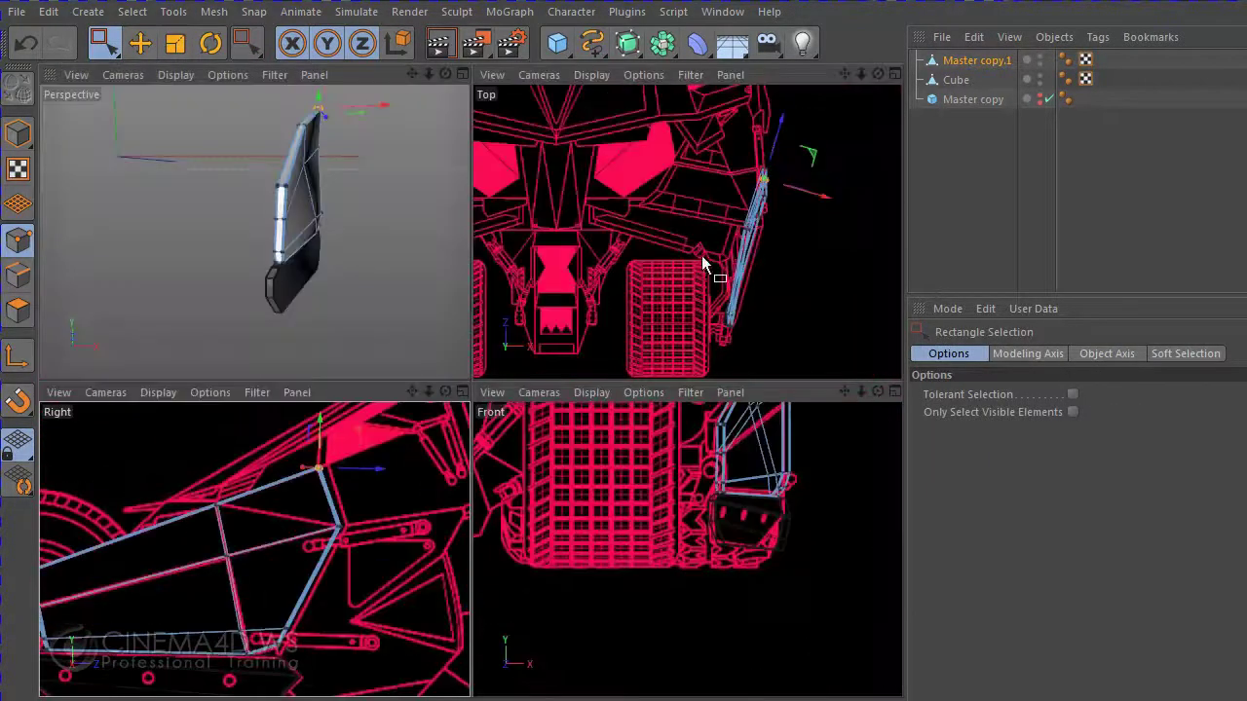
middle_click(738, 141)
scroll(661, 256, up, 3)
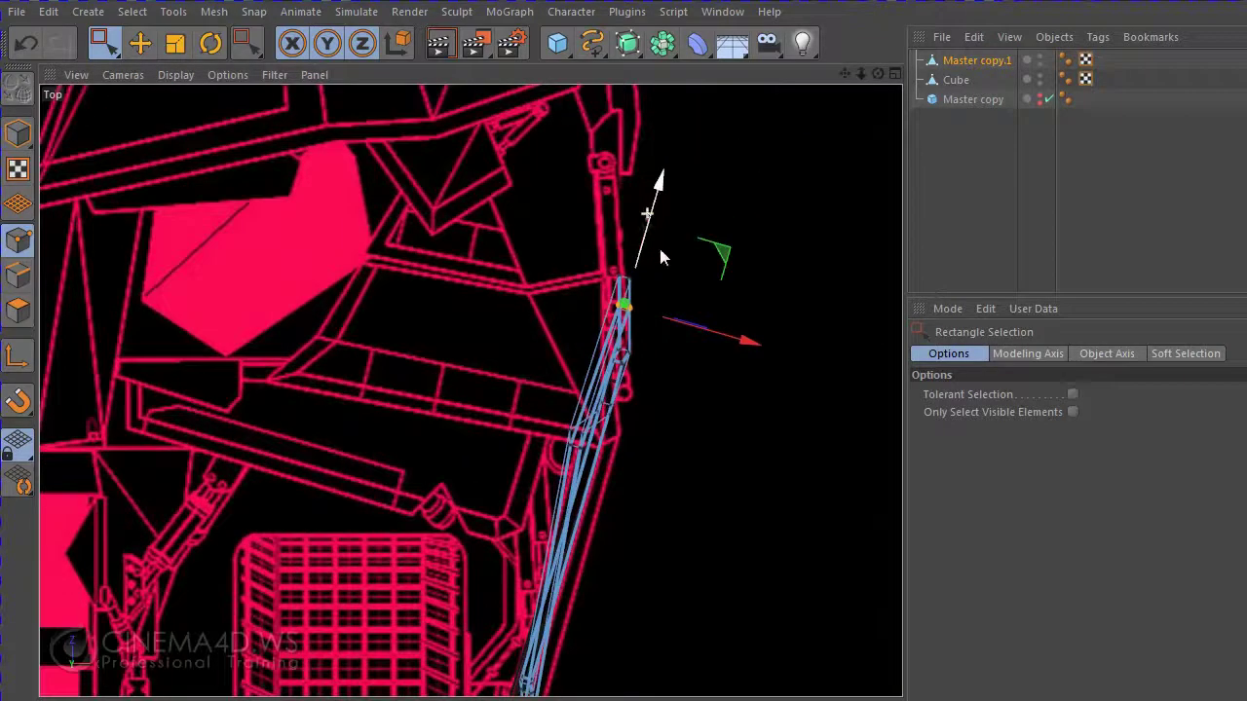
click(140, 43)
drag(682, 215, 634, 220)
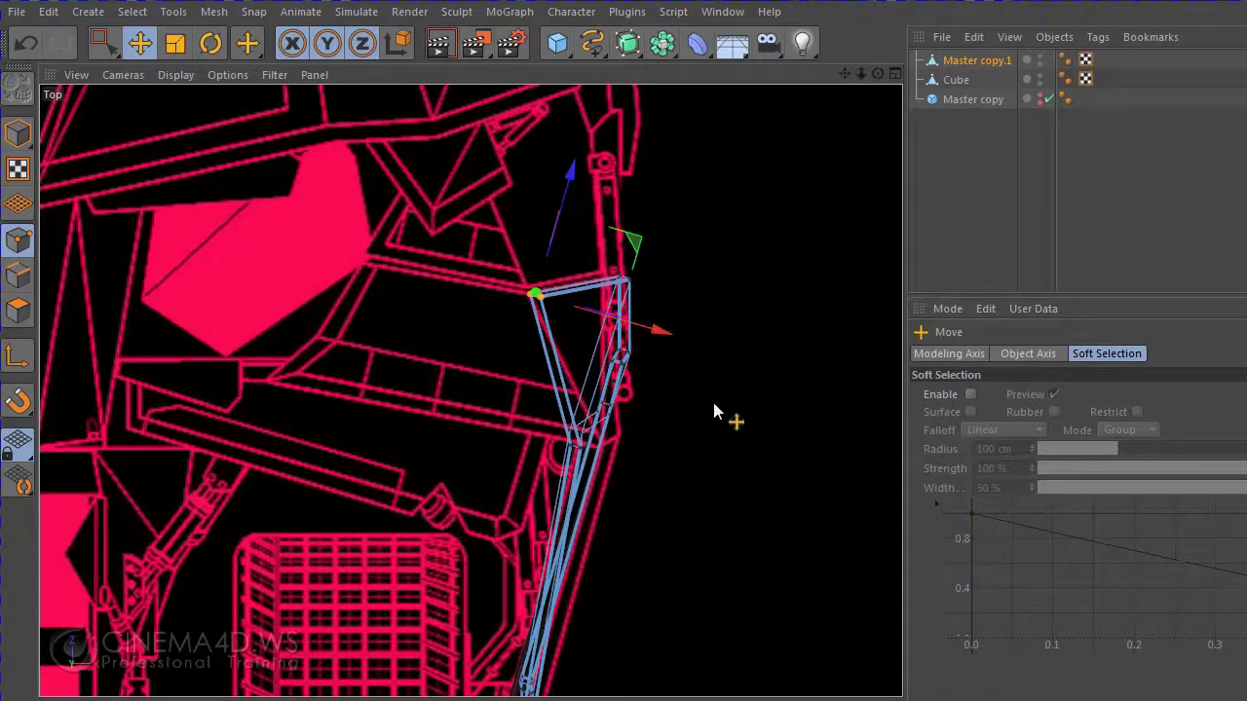
- Select another corner point in side view and slide it sideways along X in Top view
middle_click(658, 456)
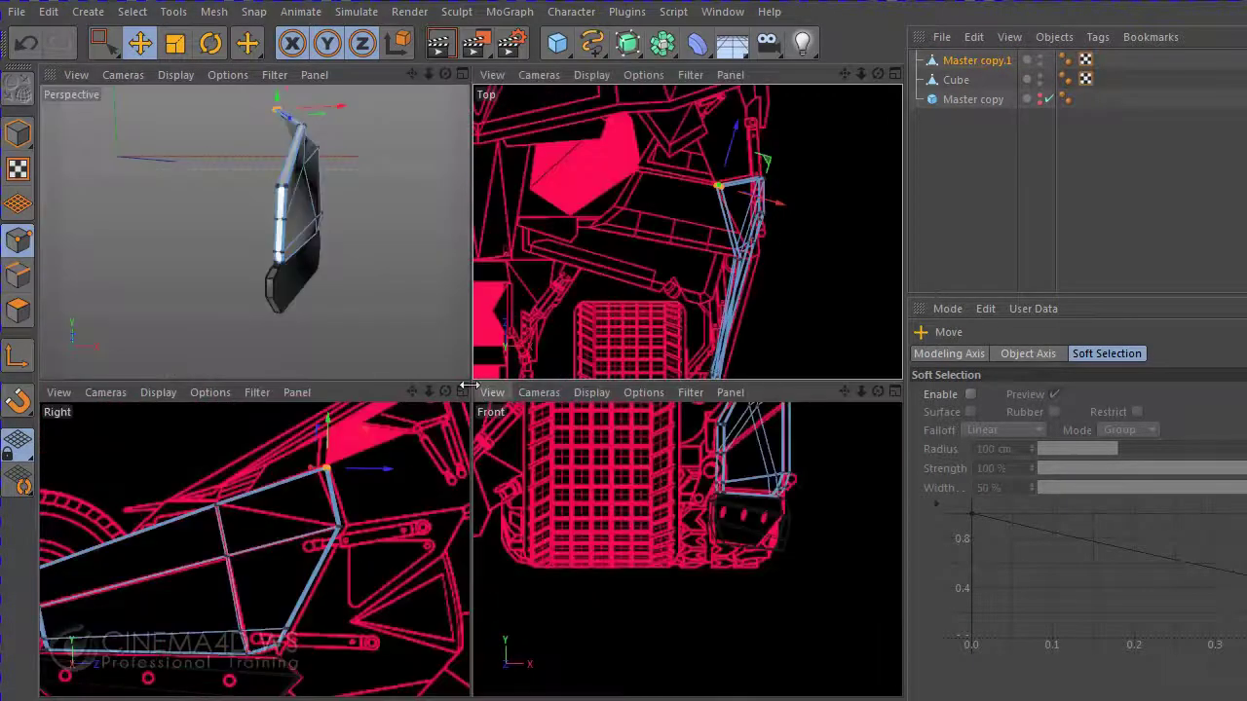
middle_click(356, 473)
click(108, 50)
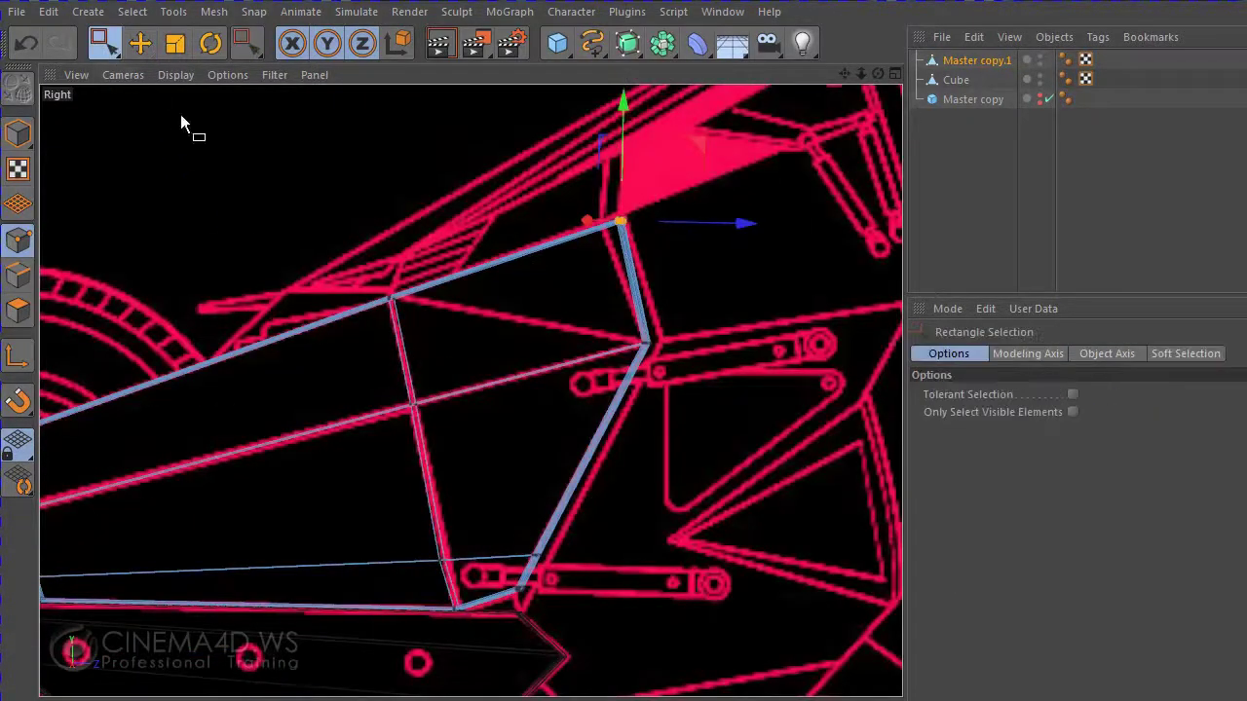
drag(340, 235, 443, 347)
middle_click(692, 329)
middle_click(711, 321)
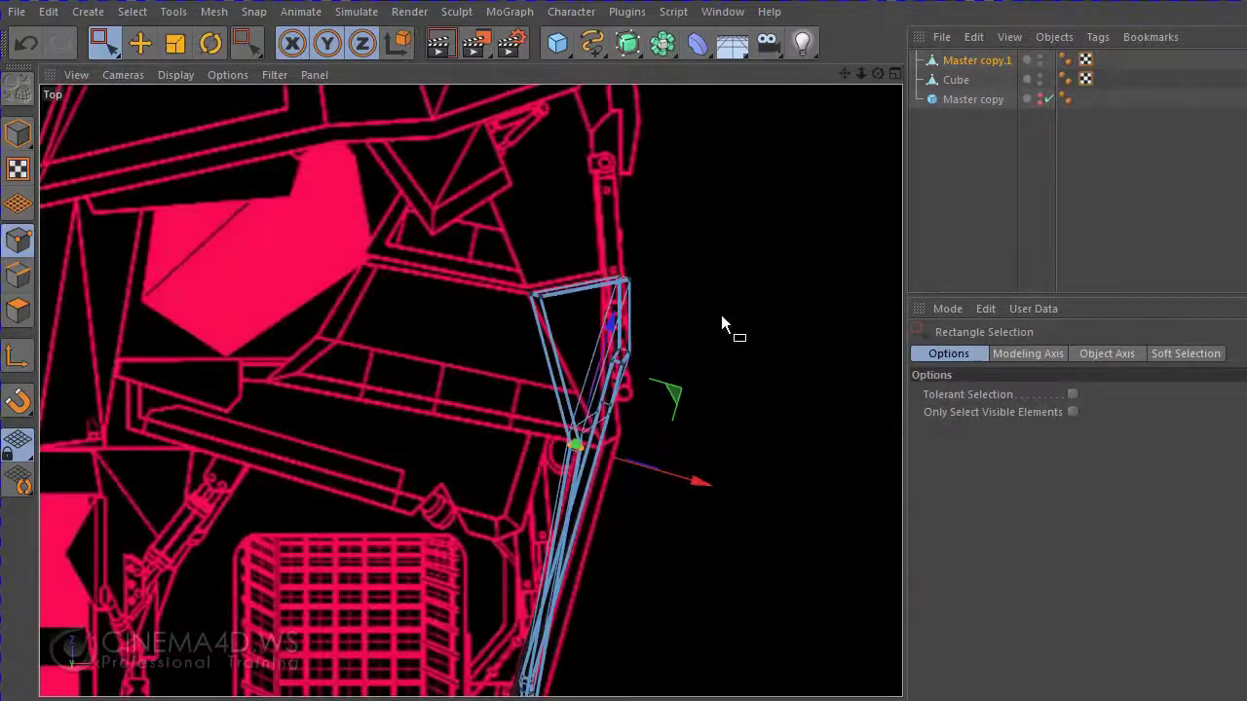
drag(662, 495, 682, 499)
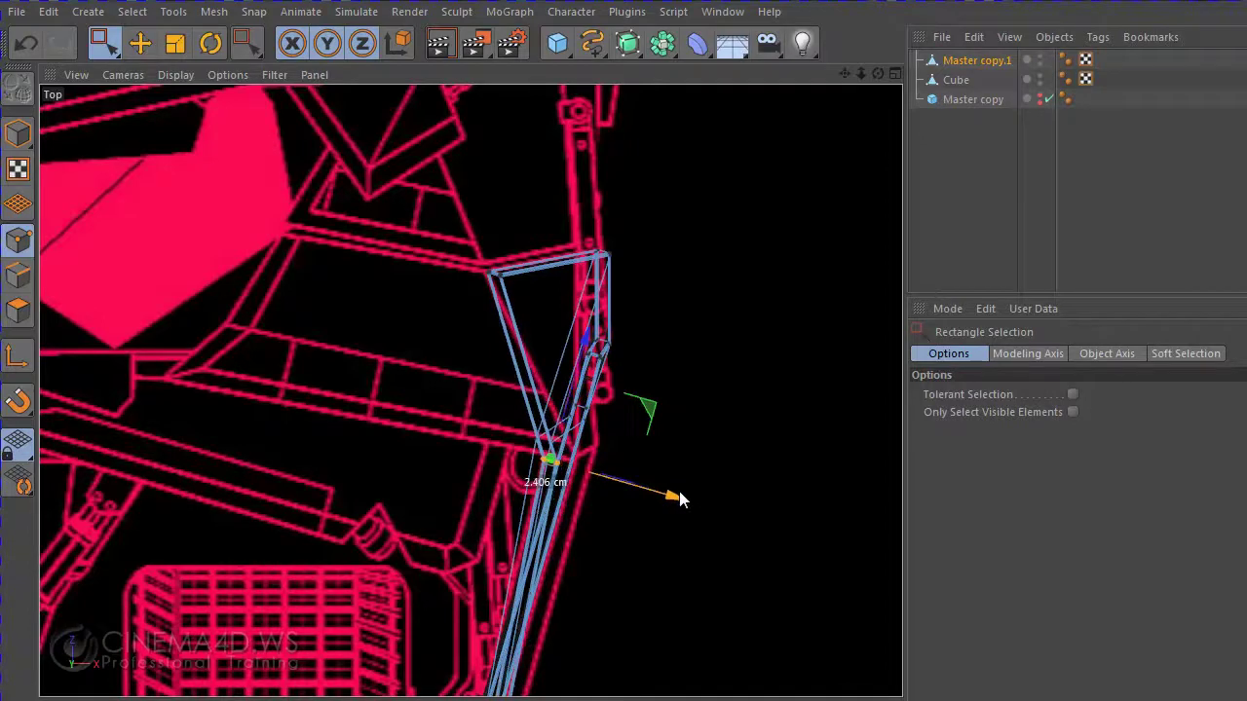
drag(682, 499, 683, 491)
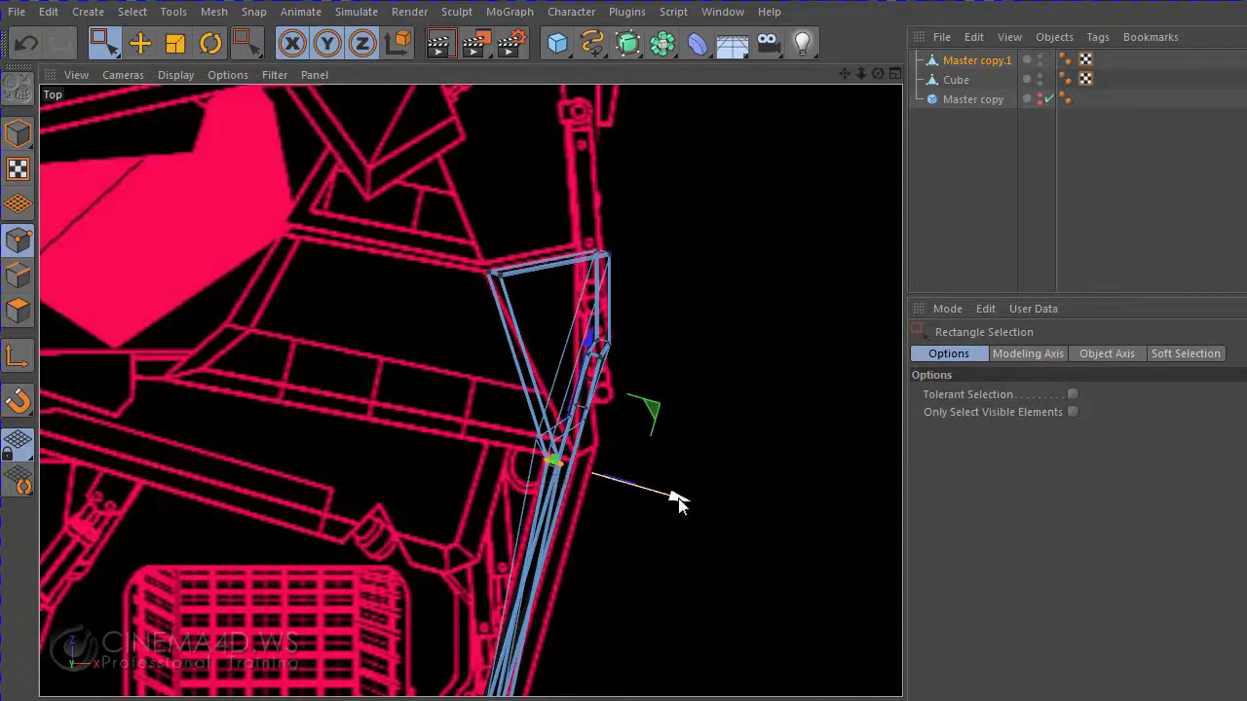
- Check the panel in the Right and Top views, then return to the four-view layout
middle_click(682, 499)
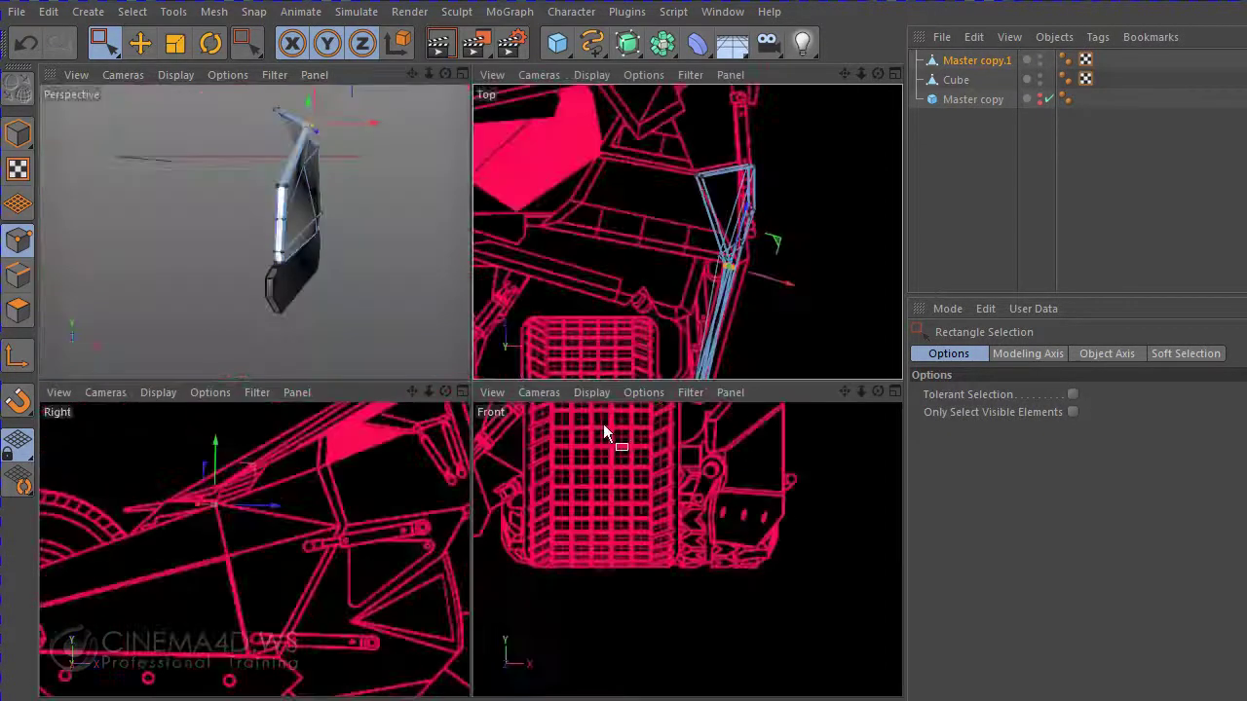
middle_click(336, 471)
scroll(826, 86, down, 3)
drag(843, 74, 1041, 43)
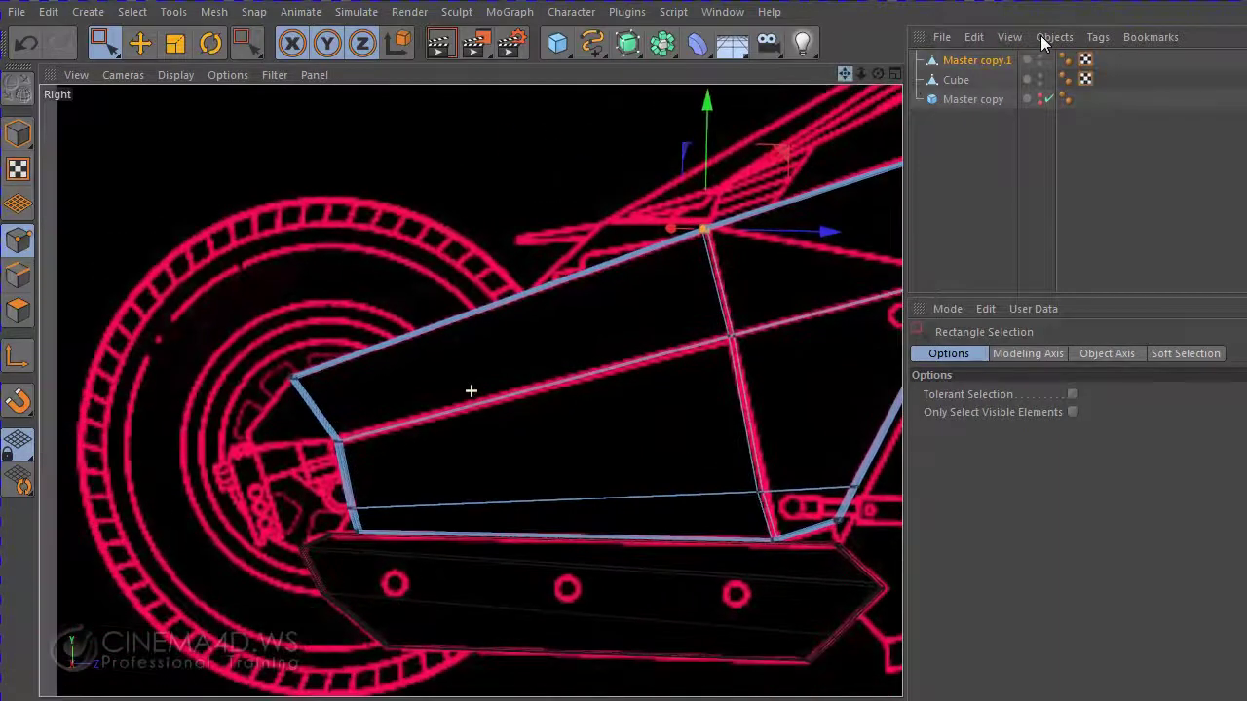
middle_click(772, 332)
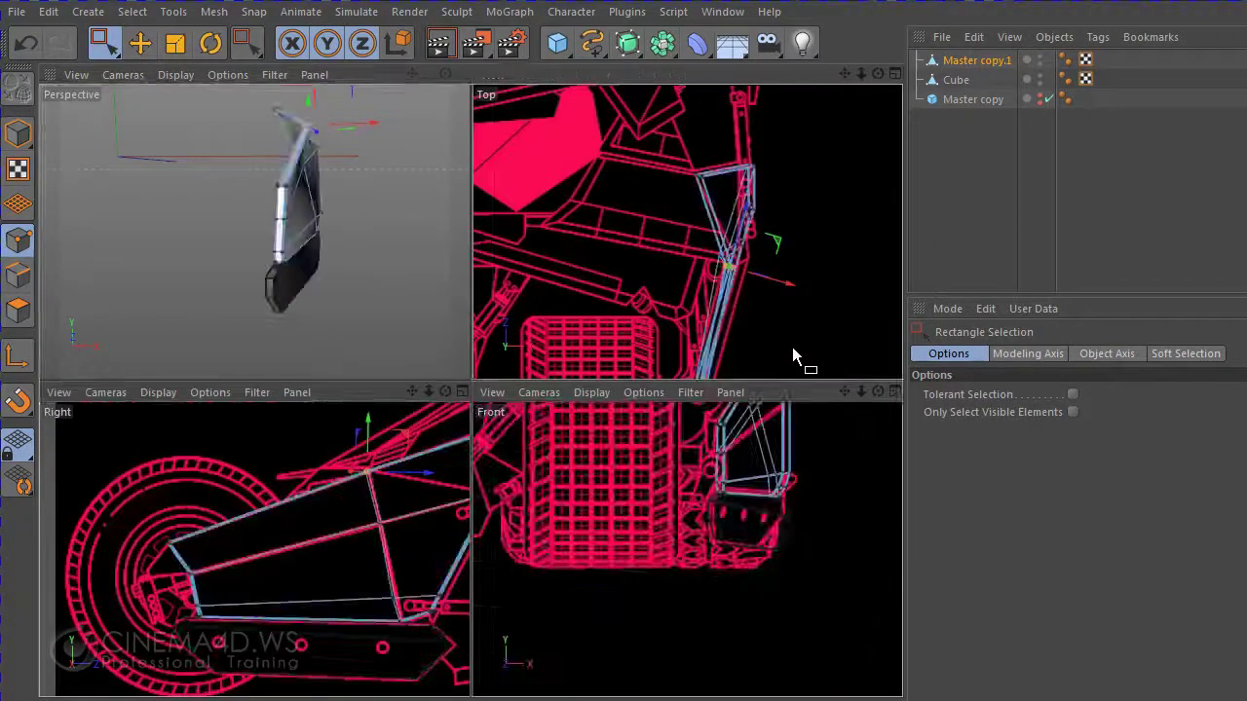
middle_click(792, 347)
middle_drag(785, 404, 824, 297)
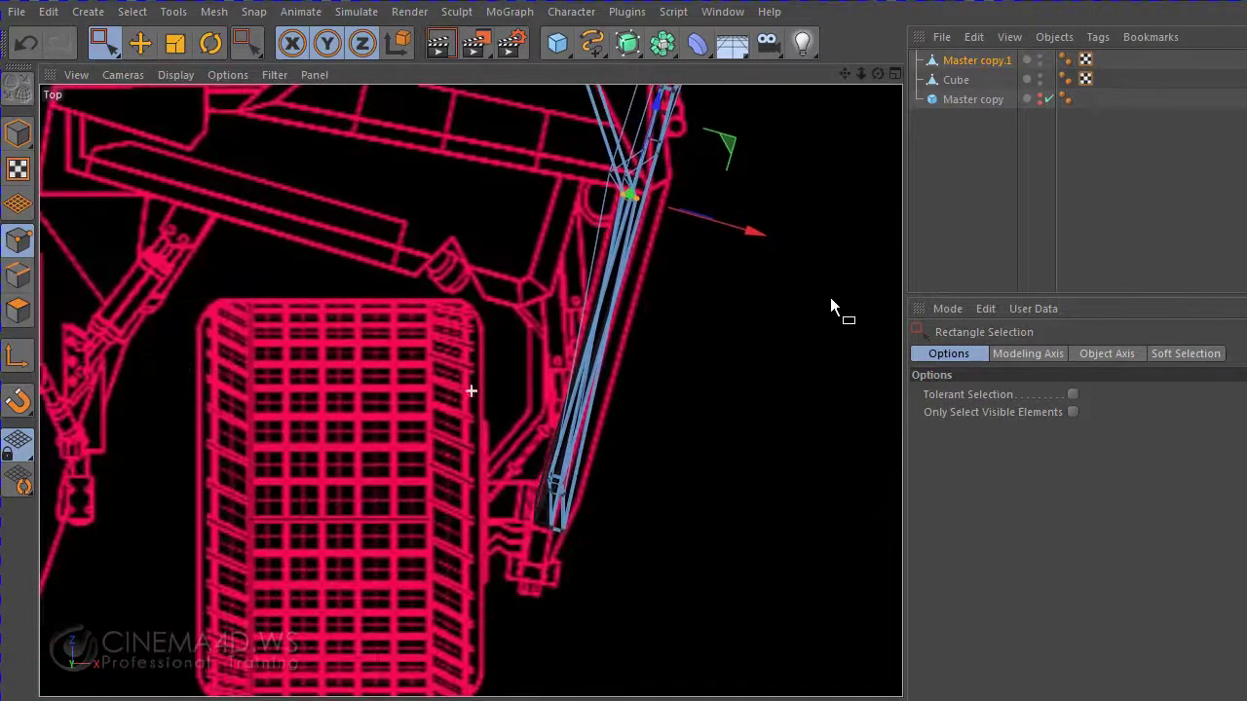
middle_click(696, 441)
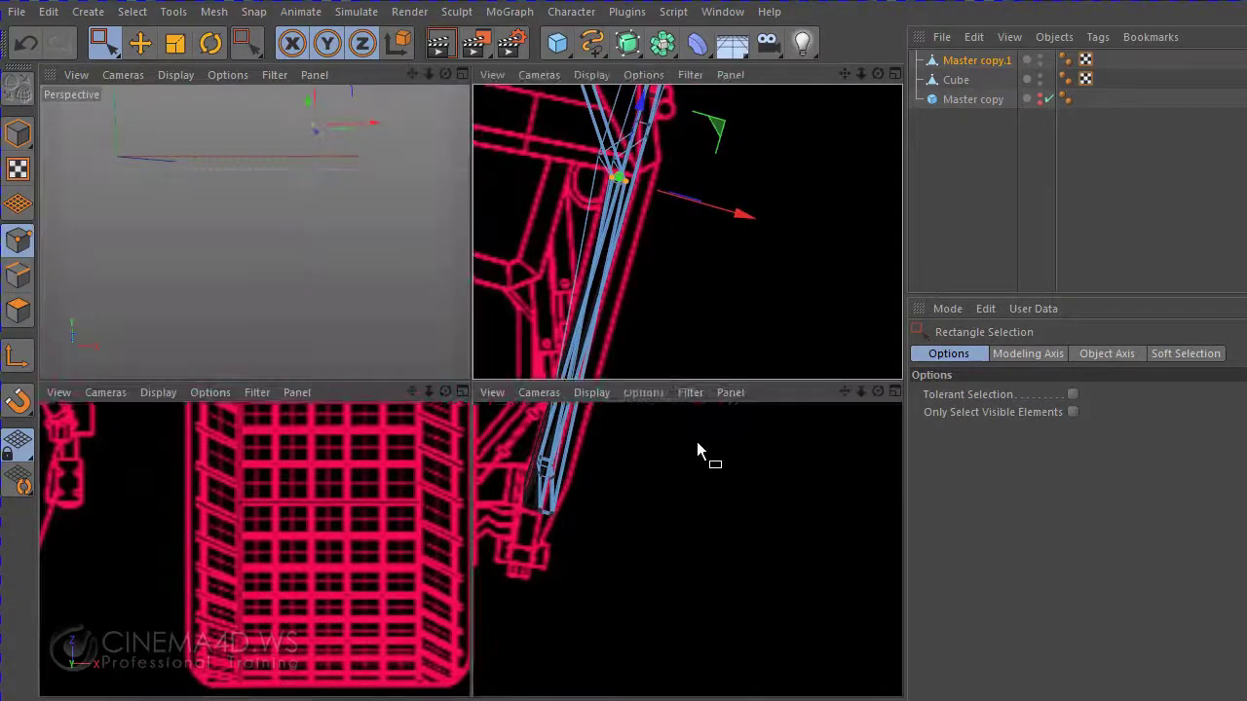
middle_click(301, 499)
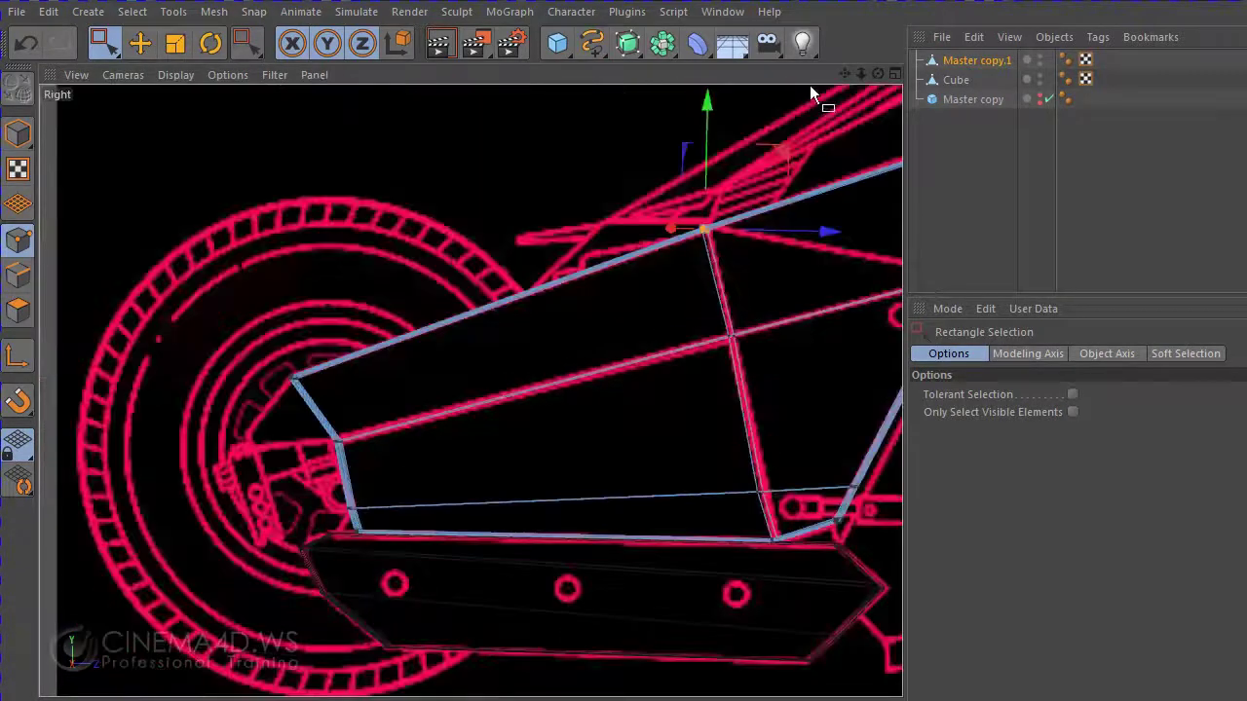
middle_click(594, 381)
- Enlarge the Perspective view, frame the panel's upper corner and activate the Knife
middle_click(291, 264)
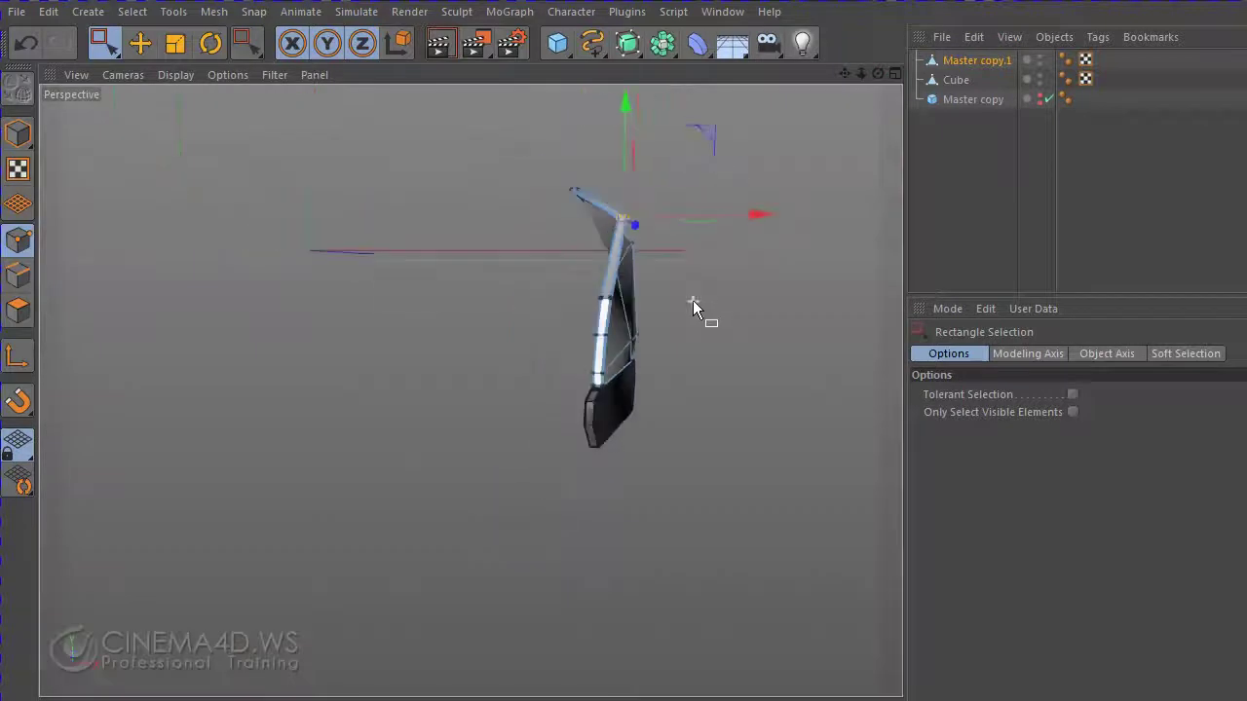
mouse_move(692, 300)
alt+mouse_down()
mouse_move(745, 340)
mouse_move(636, 378)
mouse_move(679, 324)
alt+mouse_up()
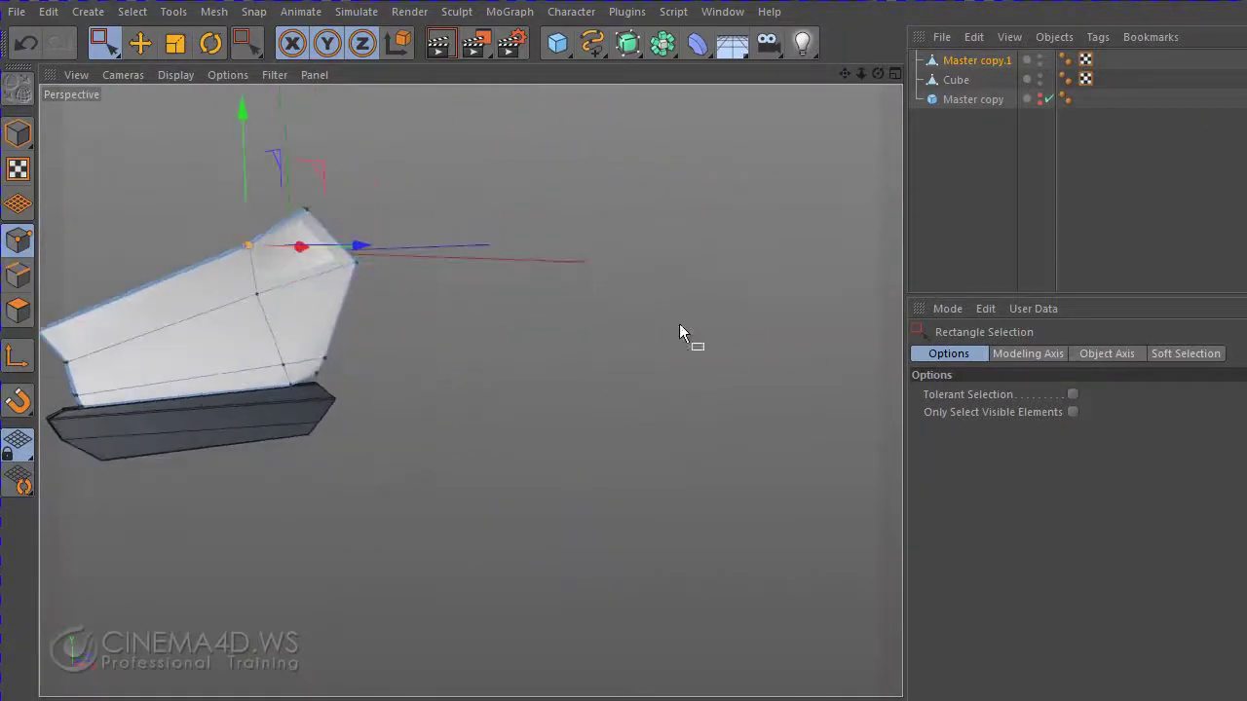
mouse_move(844, 93)
alt+mouse_down()
mouse_move(941, 83)
mouse_move(933, 95)
alt+mouse_up()
mouse_move(934, 95)
alt+right_down()
mouse_move(798, 259)
mouse_move(768, 332)
alt+right_up()
mouse_move(768, 331)
alt+mouse_down()
mouse_move(646, 354)
mouse_move(716, 347)
mouse_move(697, 359)
alt+mouse_up()
scroll(697, 354, up, 3)
scroll(670, 383, up, 2)
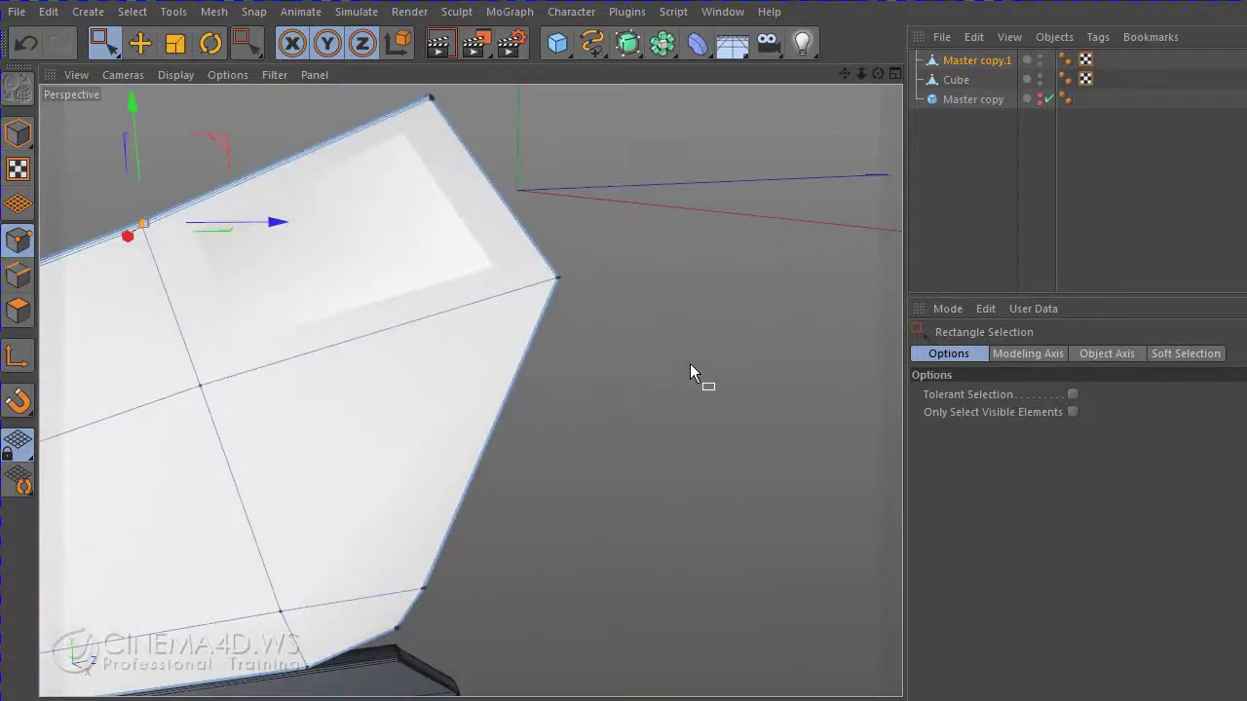
scroll(609, 346, up, 1)
drag(844, 82, 918, 120)
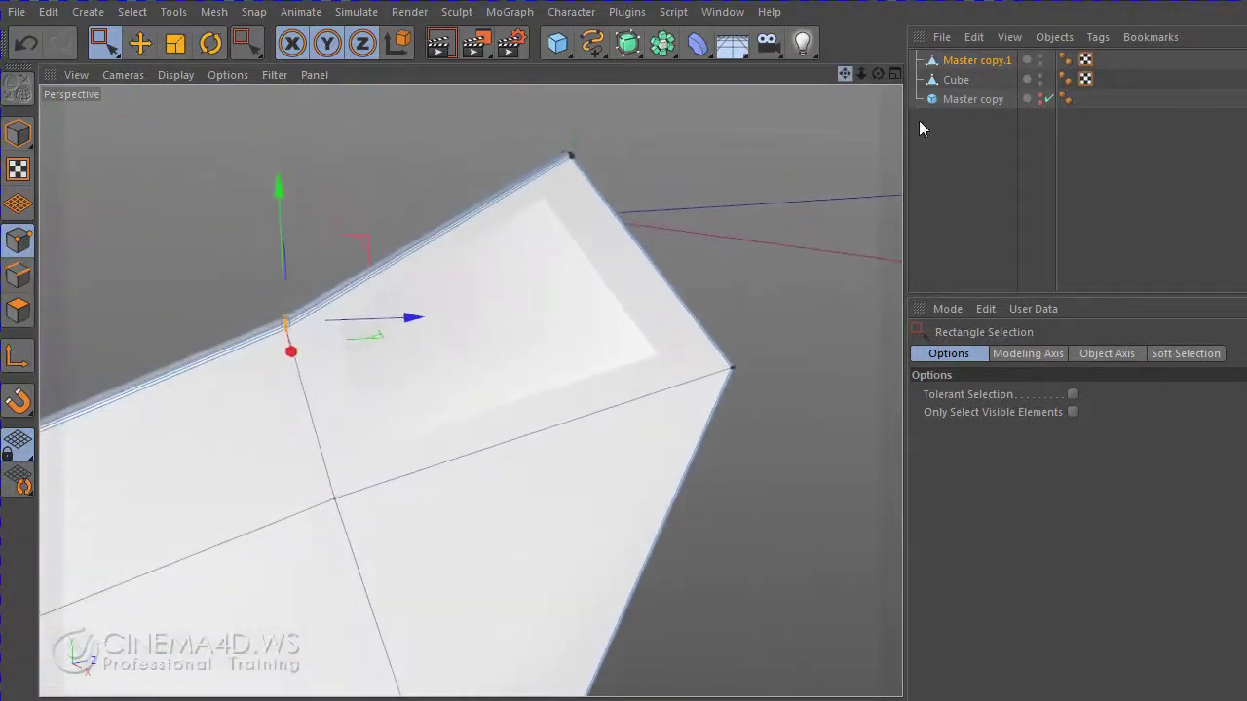
right_click(691, 182)
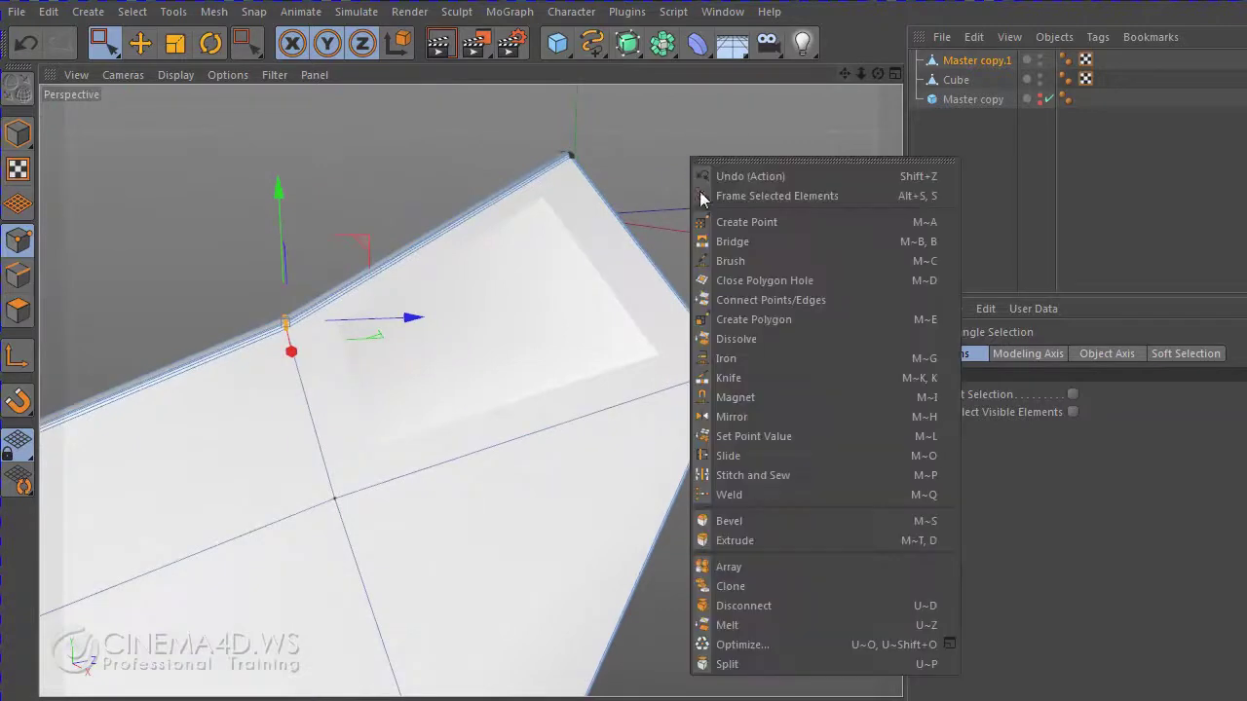
click(738, 379)
scroll(410, 360, up, 1)
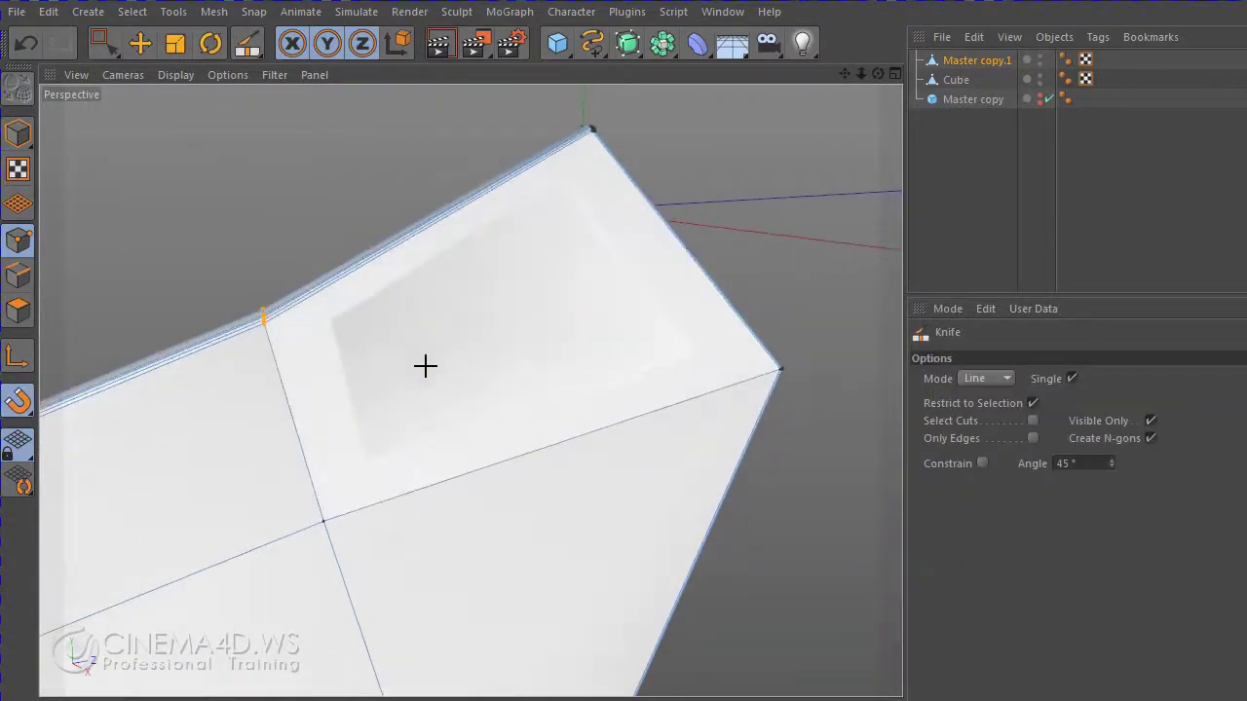
scroll(426, 364, up, 2)
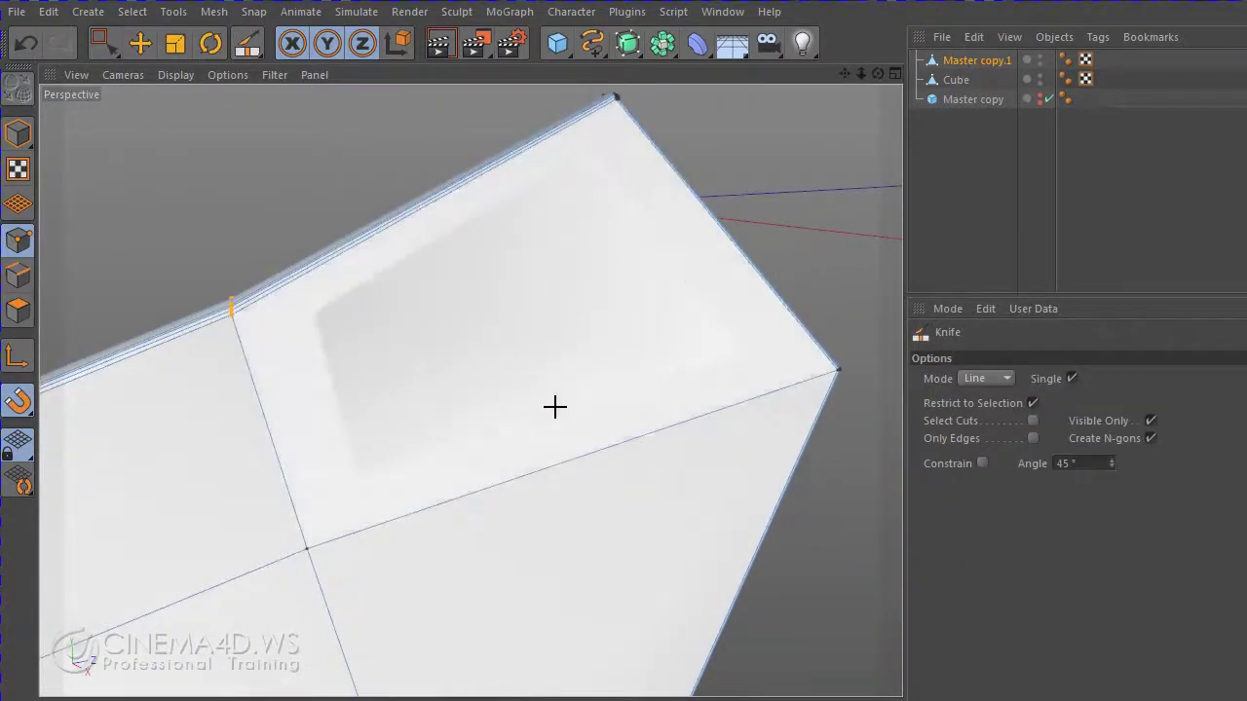
- Switch to Live Selection in Polygons mode and select the panel's inner top polygon
click(108, 46)
click(148, 75)
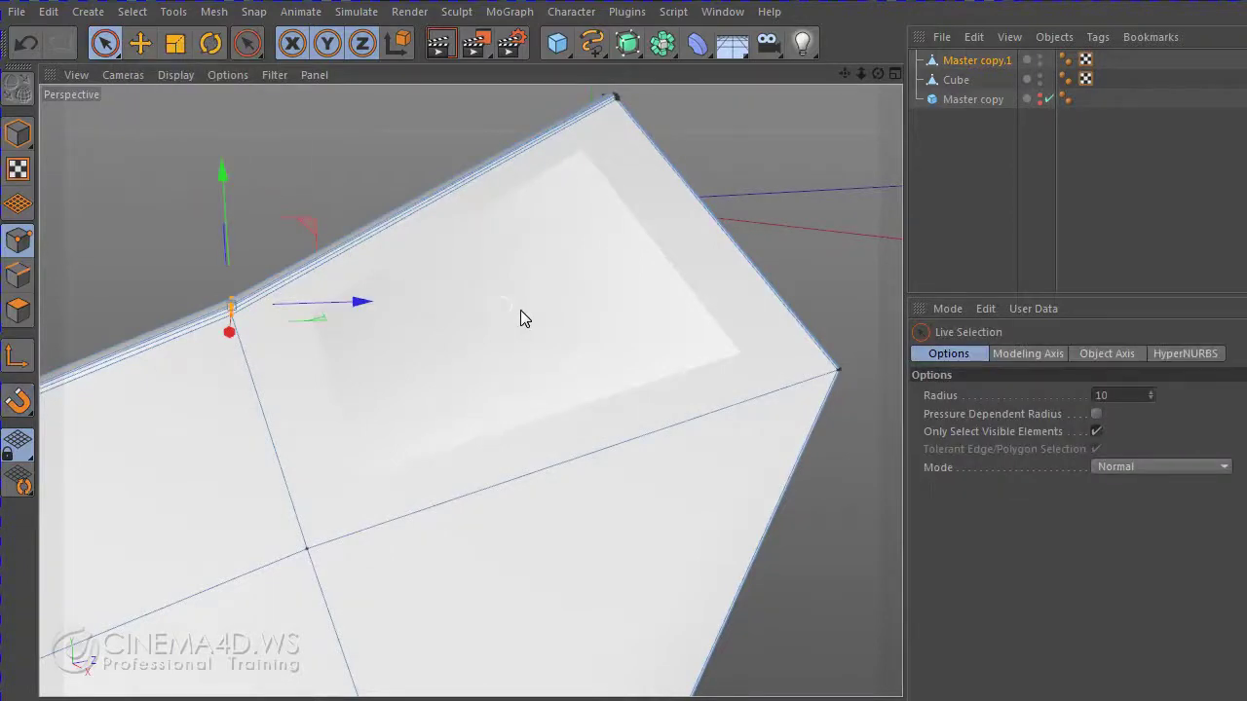
click(21, 300)
click(376, 319)
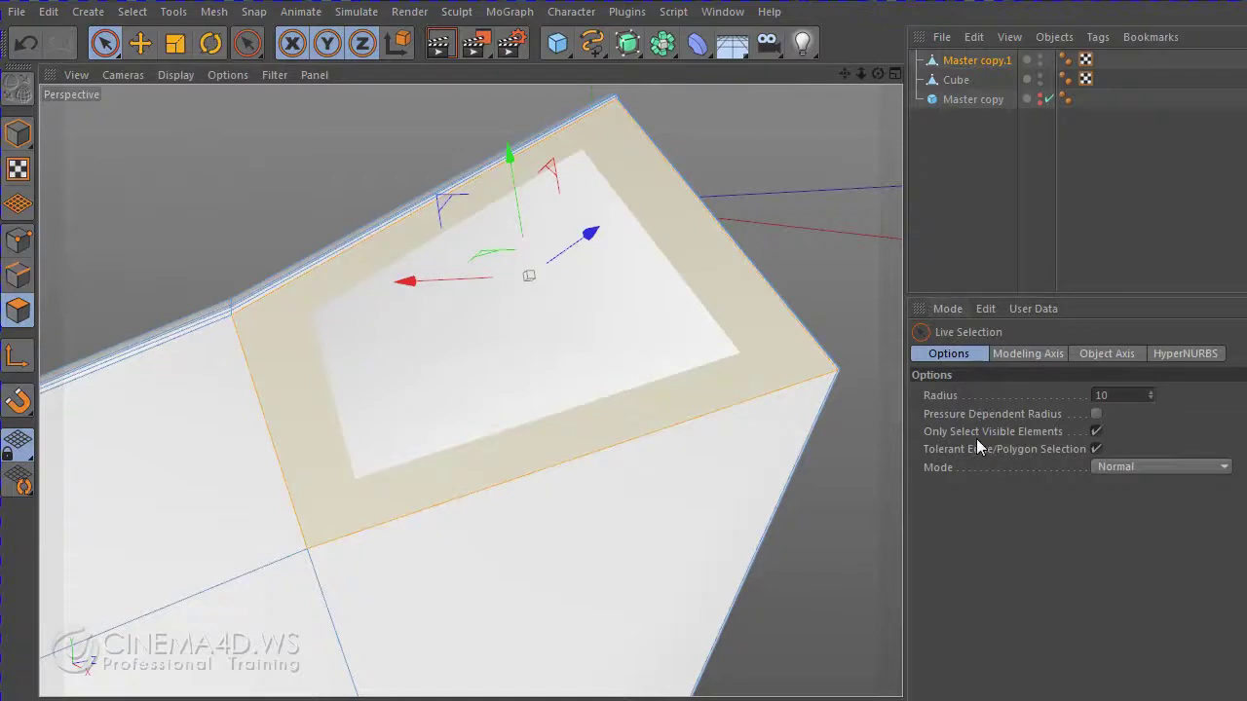
- Knife-cut the inner top polygon from its left edge to its right corner, then deselect
right_click(729, 173)
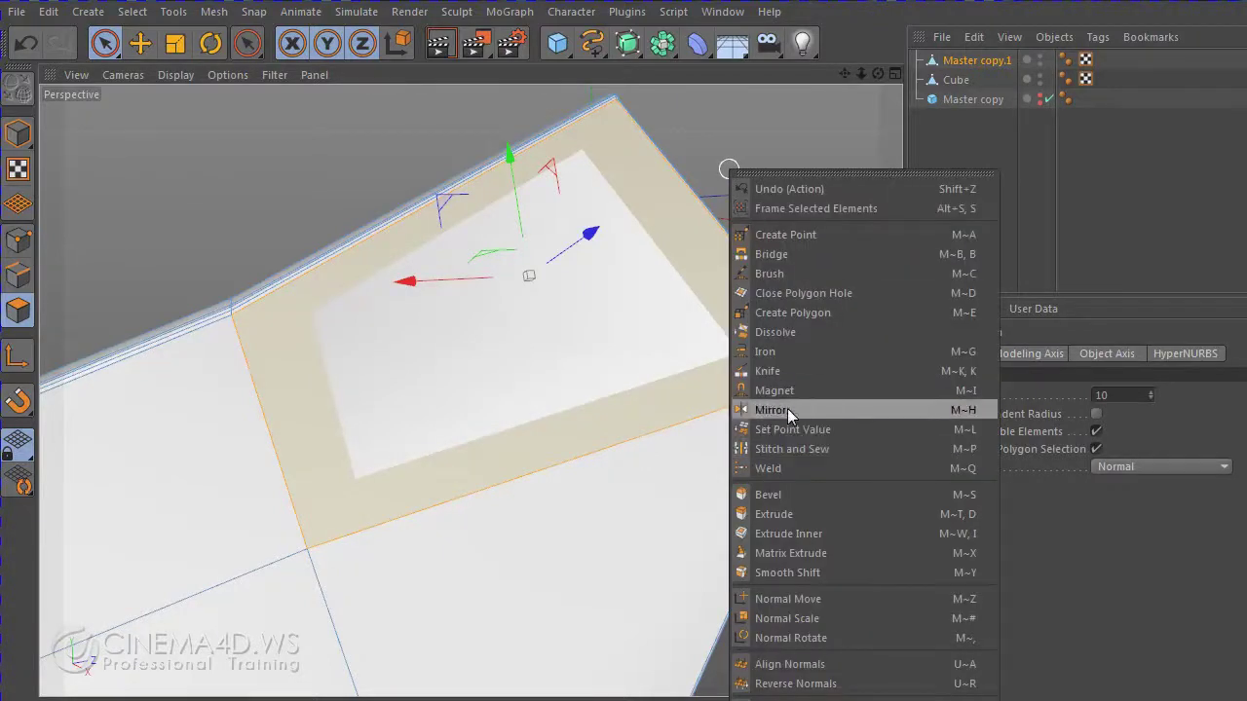
click(784, 370)
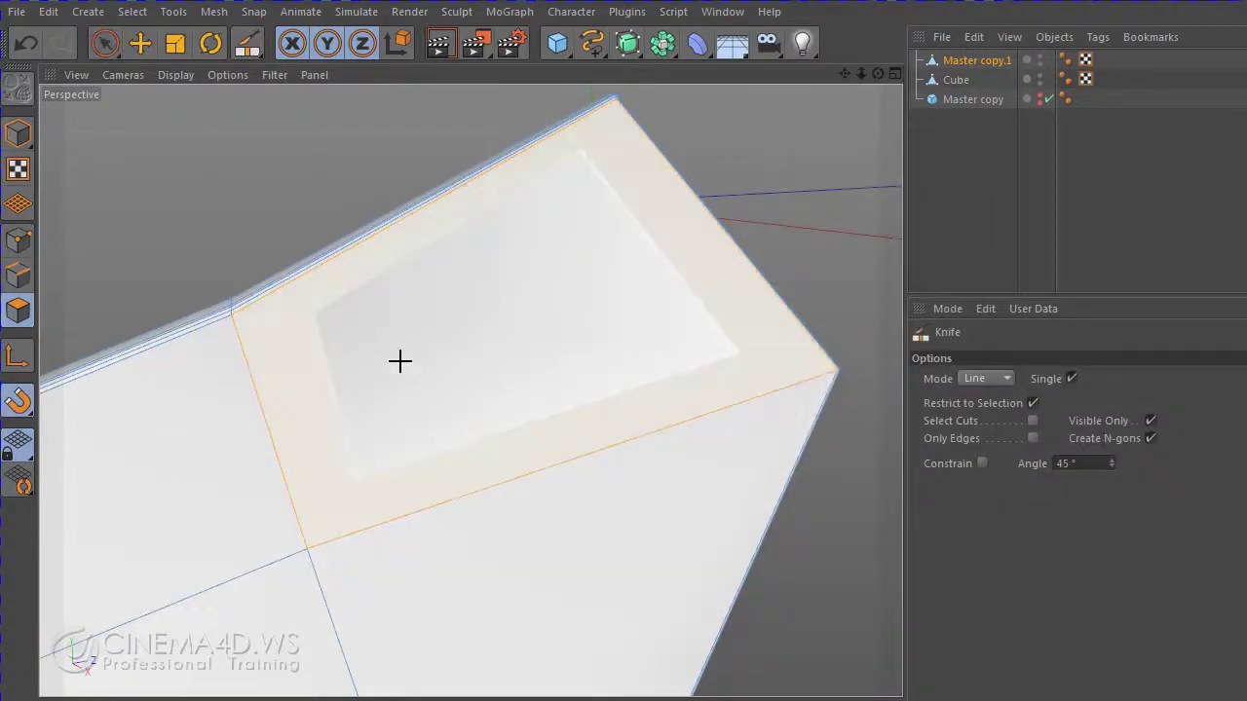
click(240, 315)
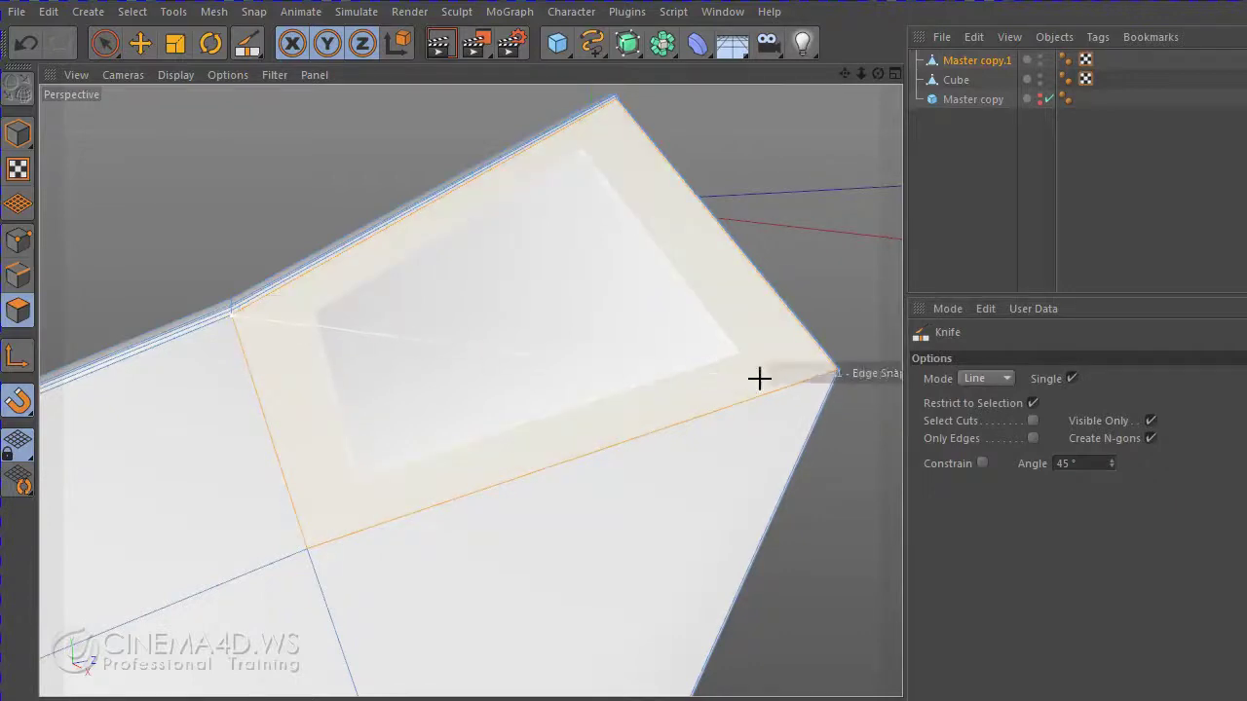
click(838, 371)
scroll(843, 378, down, 2)
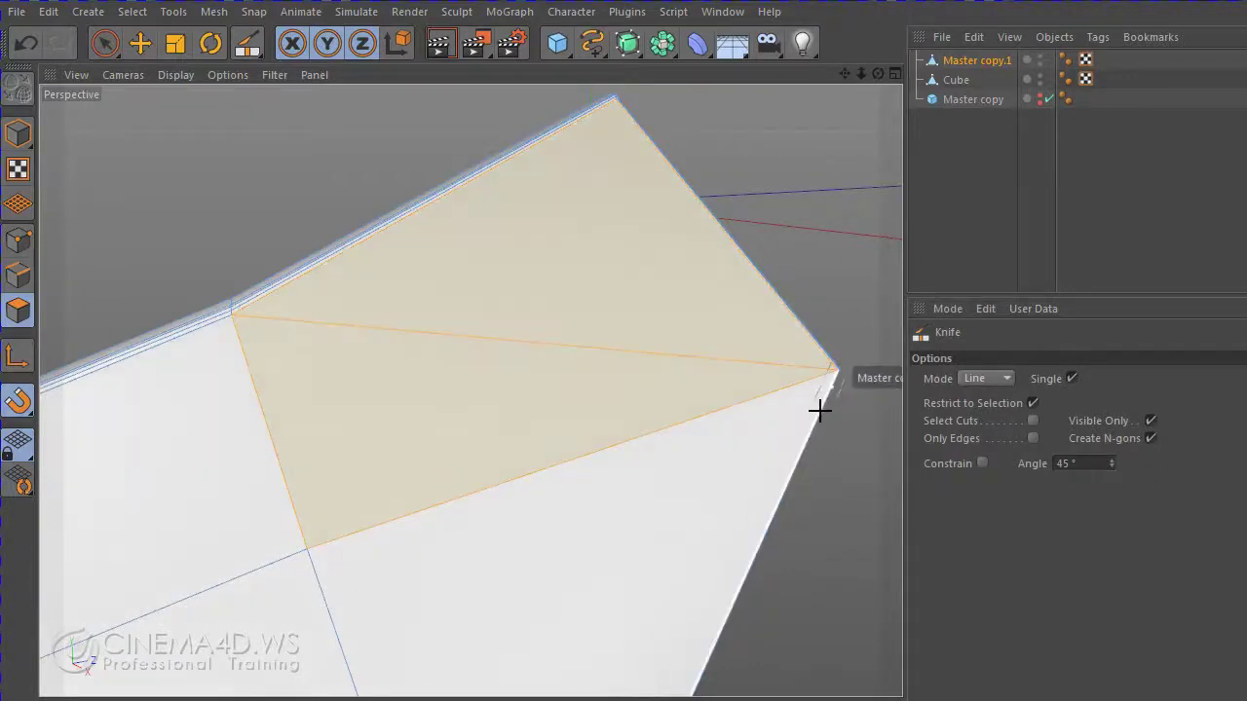
scroll(821, 410, down, 2)
scroll(802, 437, down, 2)
click(139, 43)
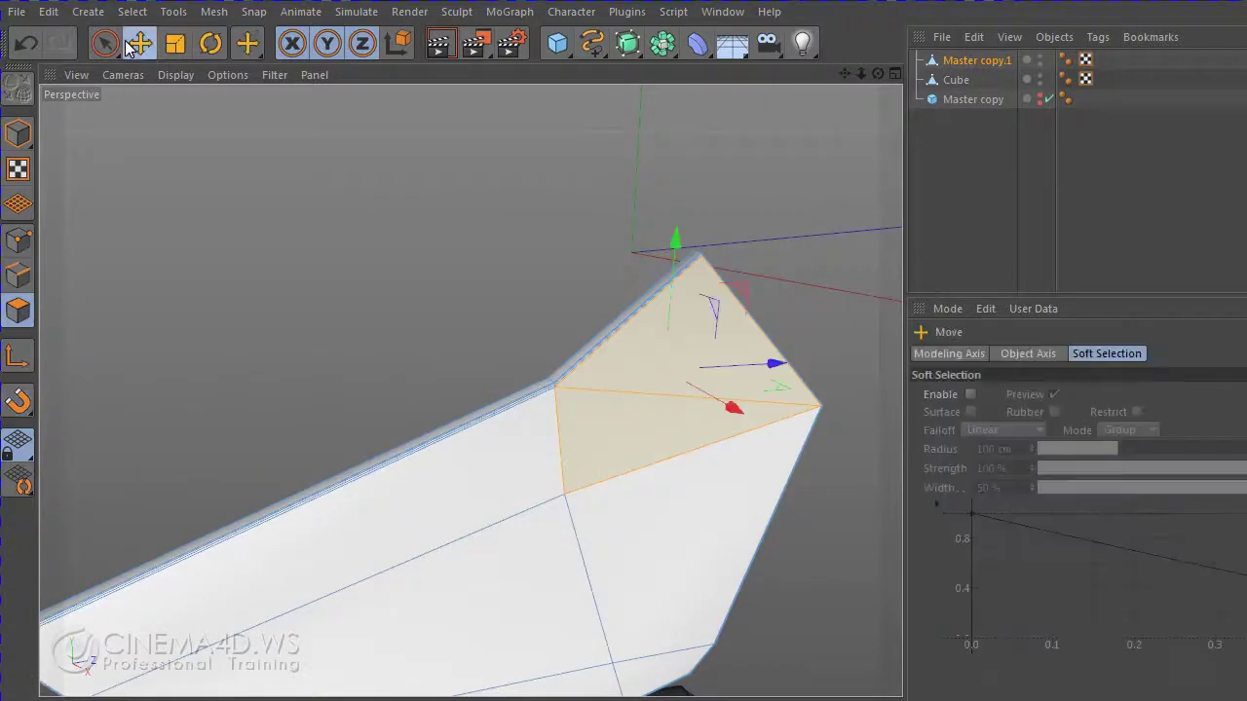
click(104, 43)
click(304, 185)
- Select the panel's upper front polygon and cut a new diagonal edge across it
mouse_move(673, 358)
alt+mouse_down()
mouse_move(662, 387)
mouse_move(720, 445)
mouse_move(871, 281)
mouse_move(965, 316)
alt+mouse_up()
scroll(478, 393, up, 2)
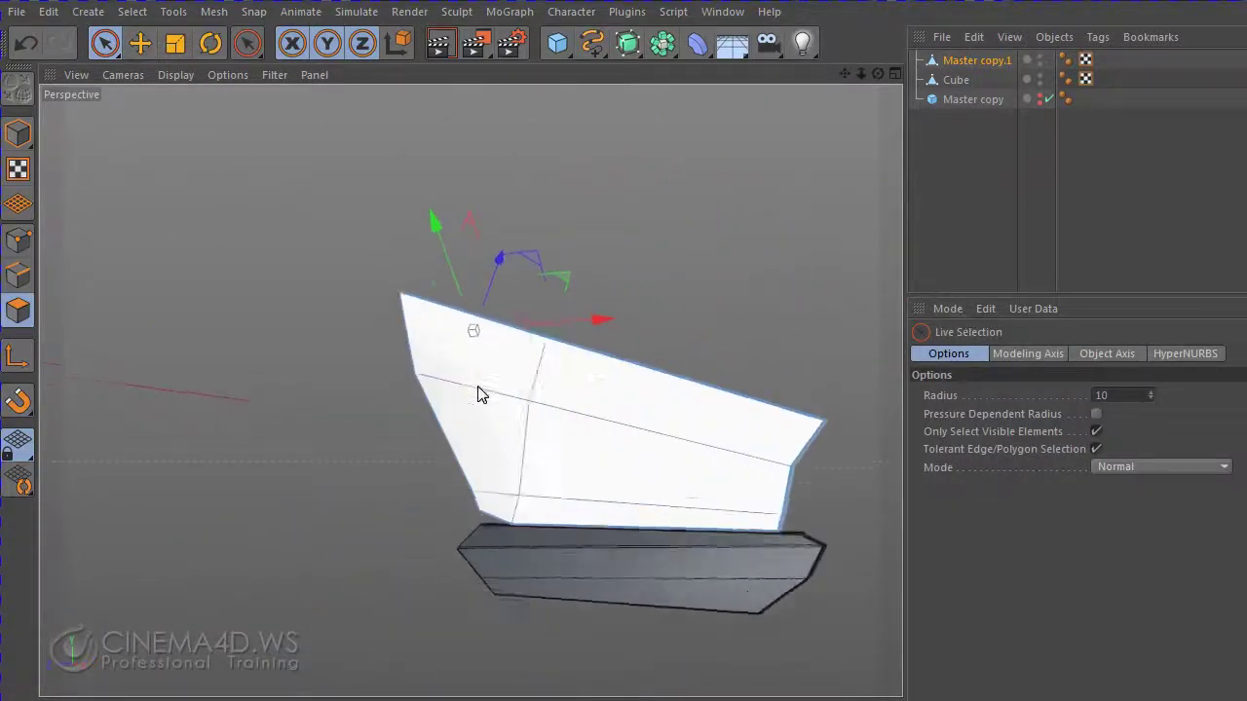
scroll(471, 412, up, 2)
click(478, 325)
scroll(543, 341, up, 1)
right_click(546, 206)
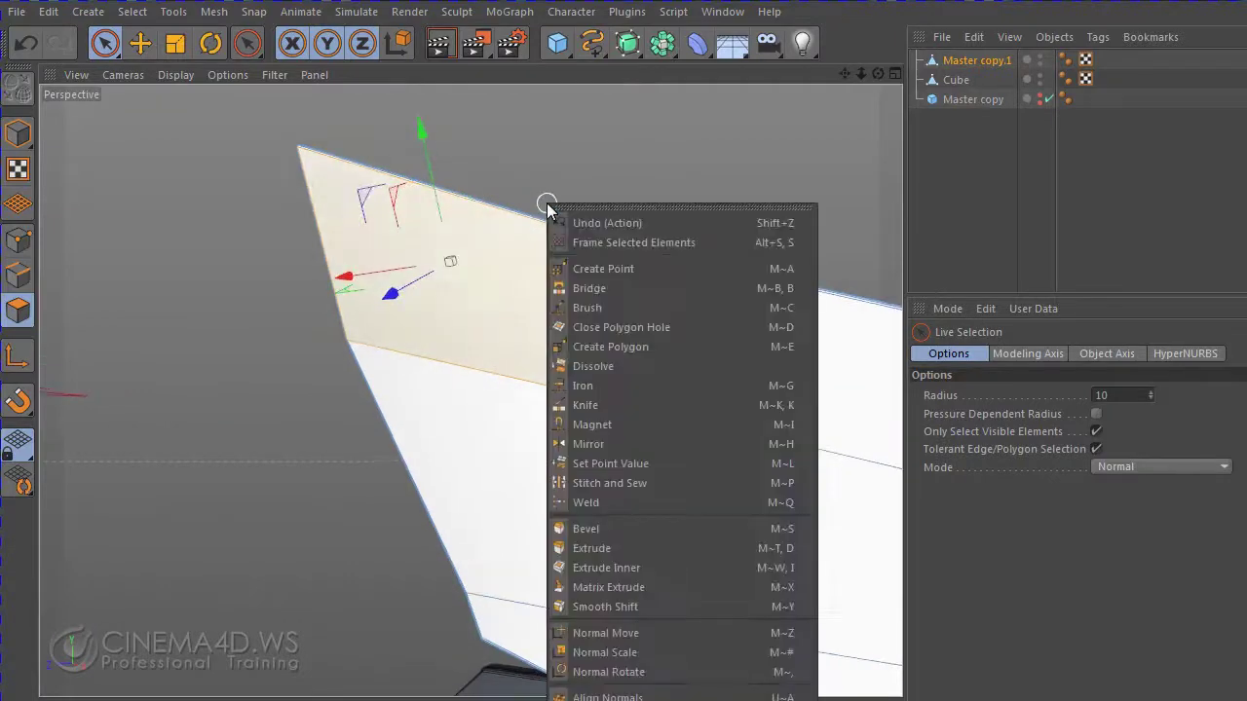
click(616, 410)
scroll(380, 317, up, 1)
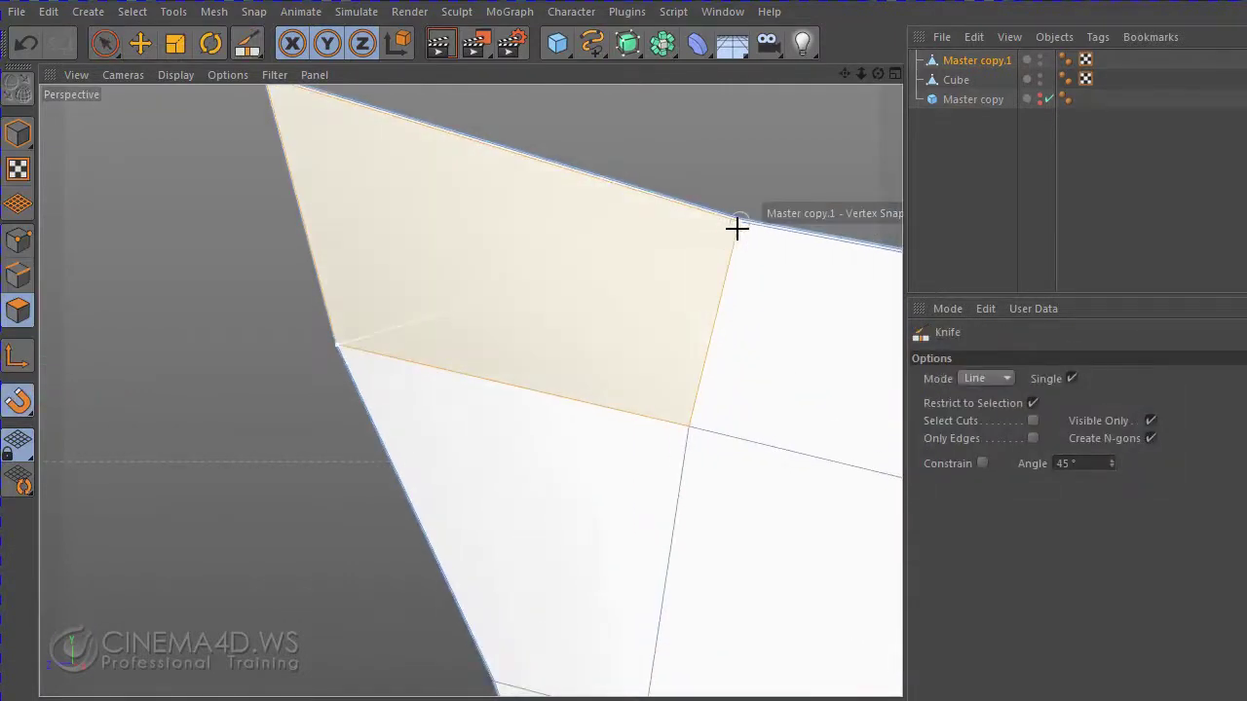
scroll(718, 323, down, 2)
scroll(704, 379, down, 2)
scroll(732, 303, down, 2)
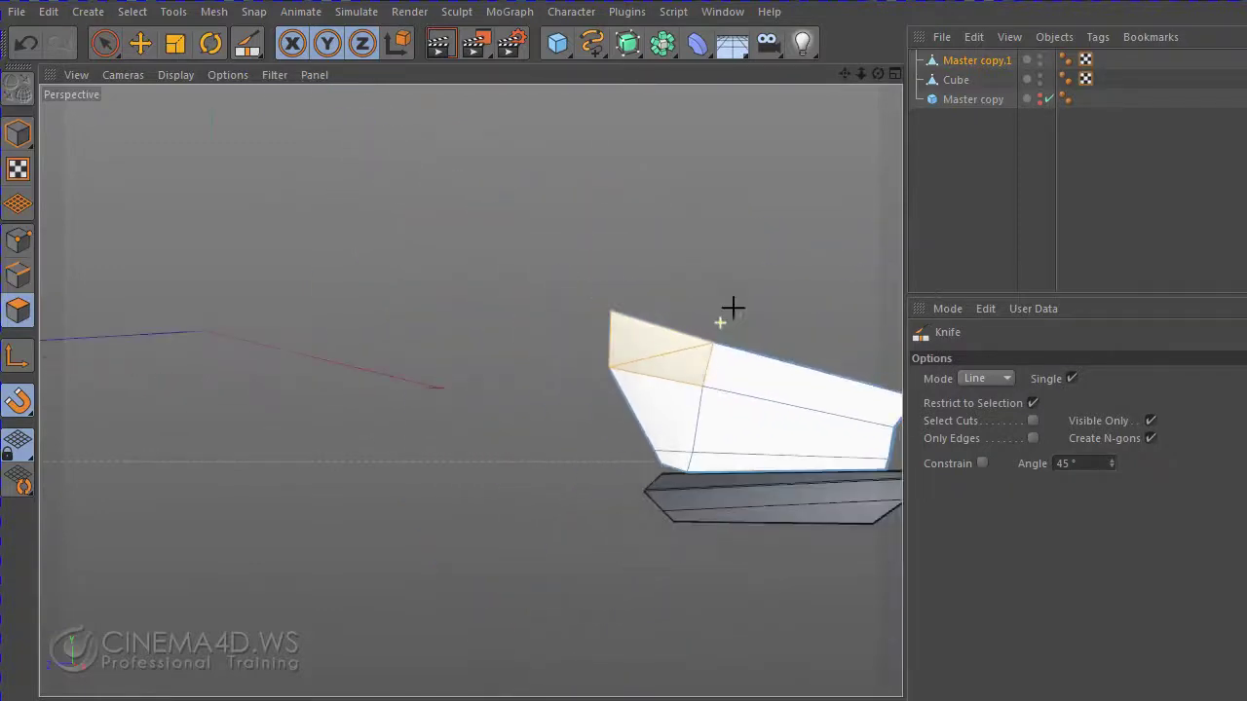
scroll(606, 357, down, 2)
mouse_move(606, 357)
alt+mouse_down()
mouse_move(320, 340)
mouse_move(315, 357)
mouse_move(415, 406)
mouse_move(292, 309)
alt+mouse_up()
scroll(415, 407, up, 2)
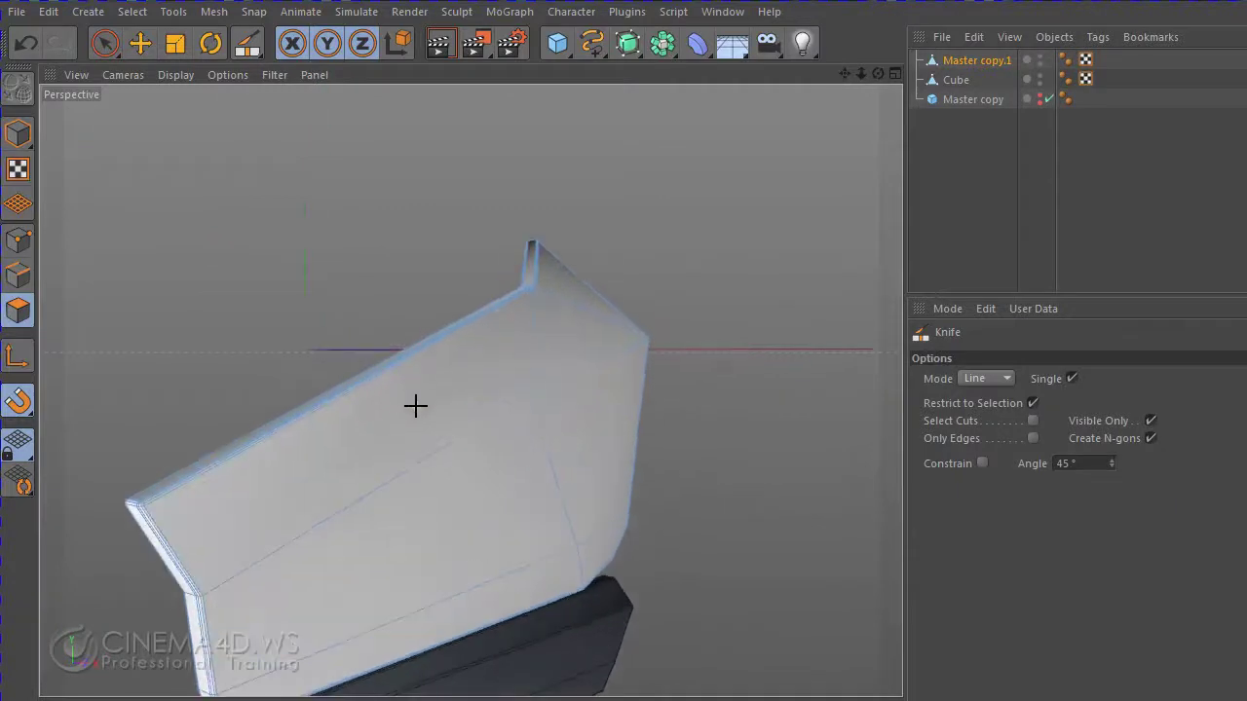
click(105, 43)
mouse_move(585, 321)
alt+mouse_down()
mouse_move(681, 298)
mouse_move(527, 258)
mouse_move(339, 234)
mouse_move(493, 379)
alt+mouse_up()
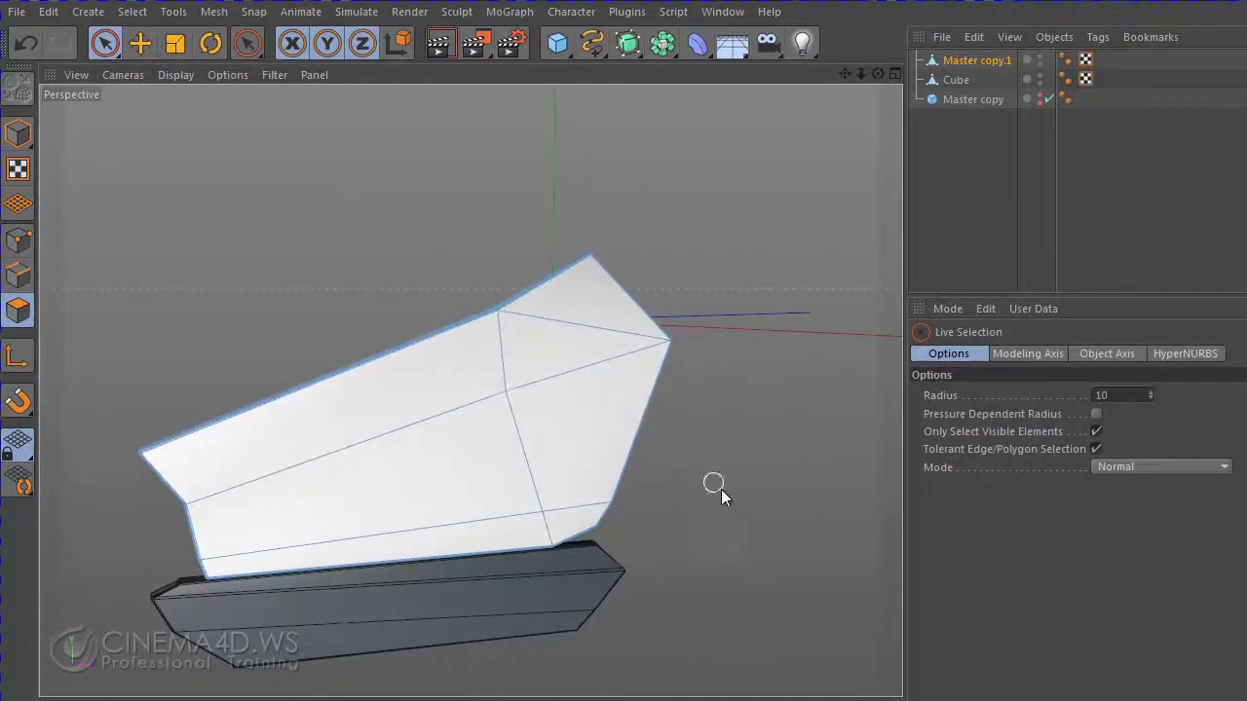
- Turn off the custom display colour on the Master copy.1 panel object
alt+middle_drag(716, 487, 762, 463)
click(982, 65)
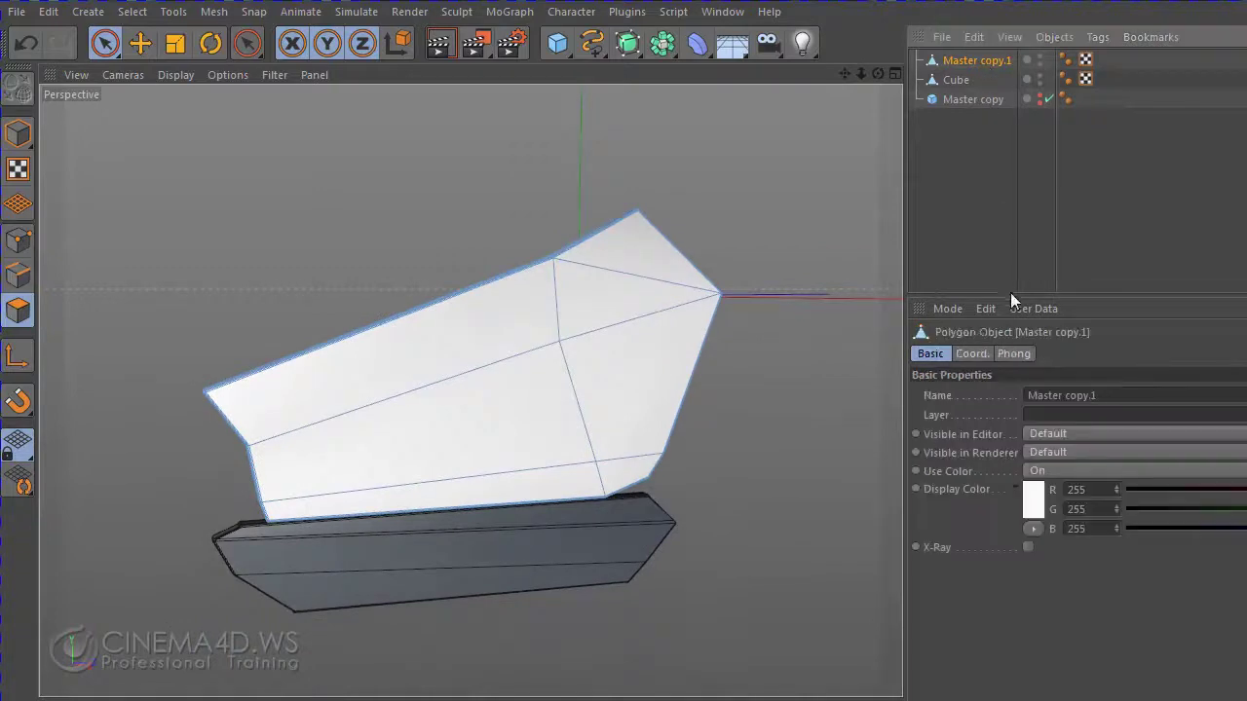
click(1036, 471)
click(1036, 486)
mouse_move(763, 439)
alt+mouse_down()
mouse_move(903, 401)
mouse_move(932, 429)
mouse_move(634, 473)
mouse_move(821, 459)
mouse_move(787, 426)
mouse_move(740, 431)
alt+mouse_up()
- Switch to rectangle selection and push the selected point outward along X in Top view
drag(104, 43, 172, 102)
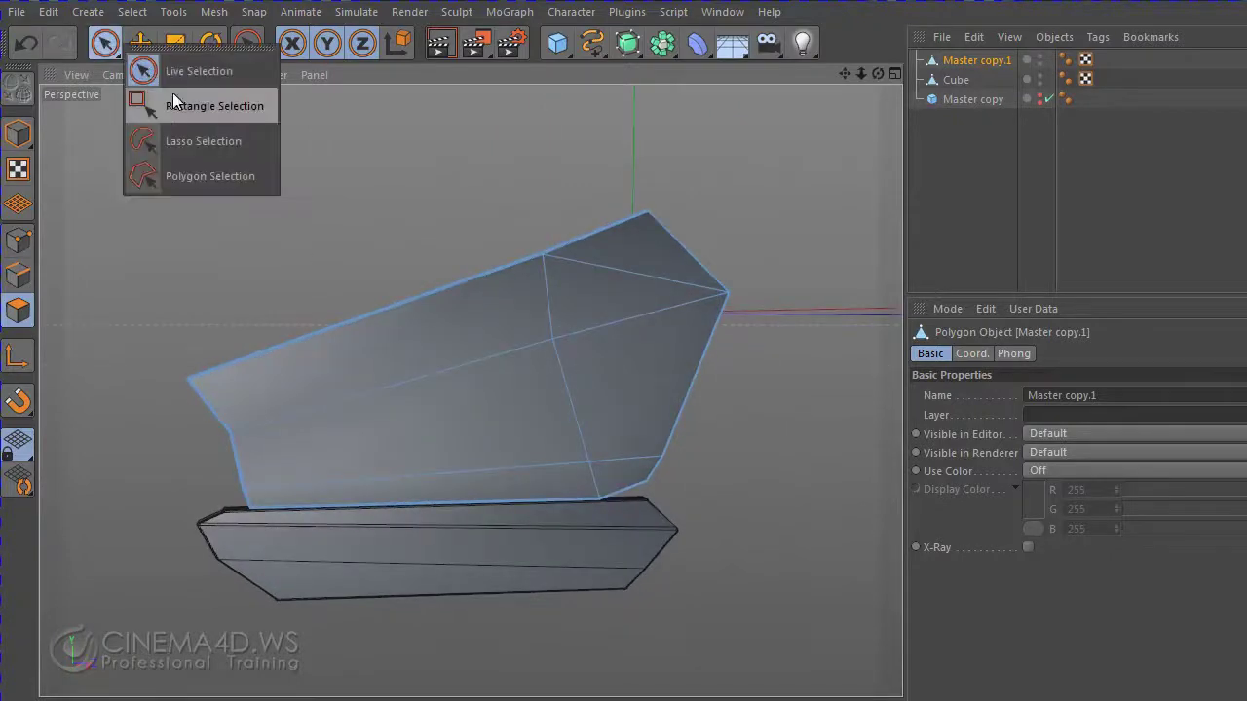
click(173, 101)
alt+drag(393, 322, 584, 312)
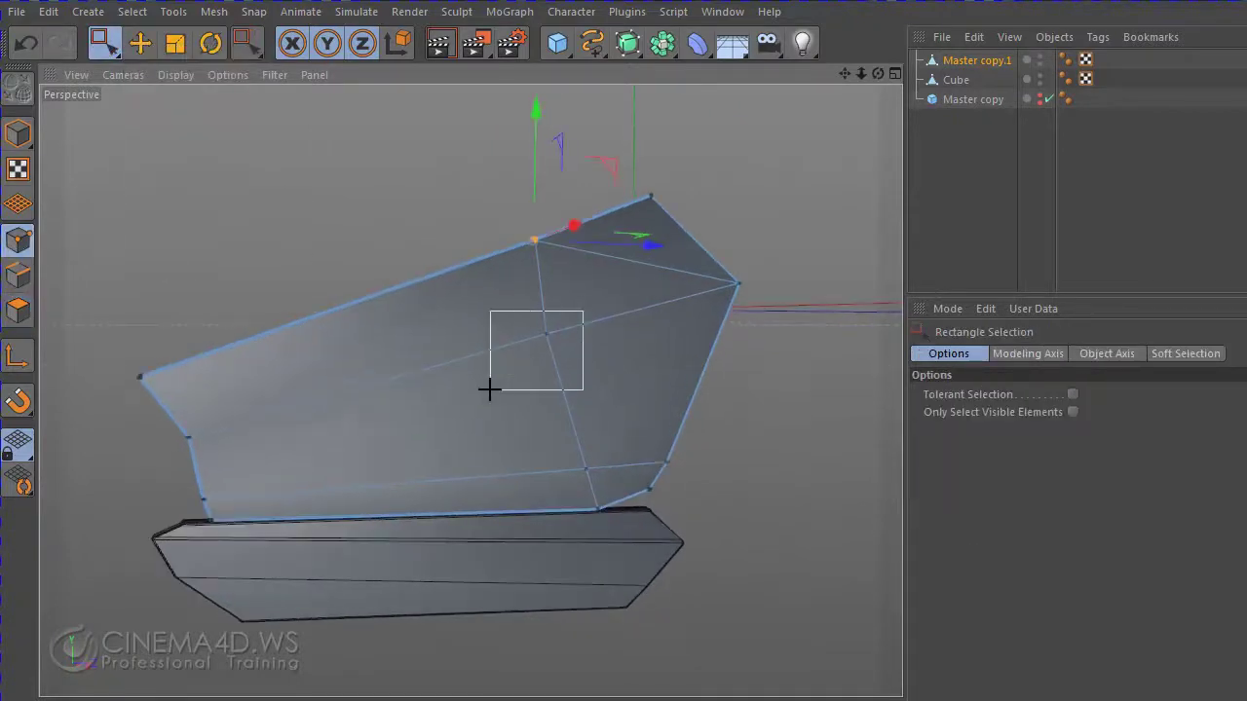
middle_click(766, 440)
middle_click(738, 332)
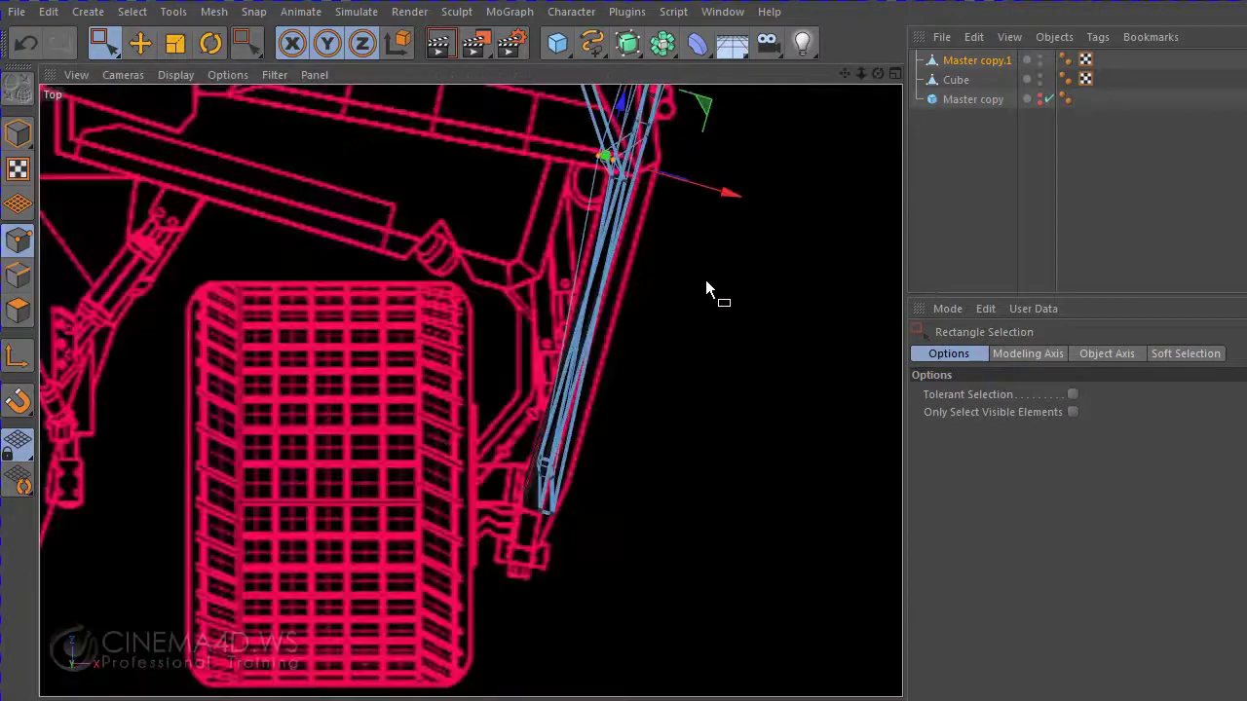
drag(731, 195, 777, 205)
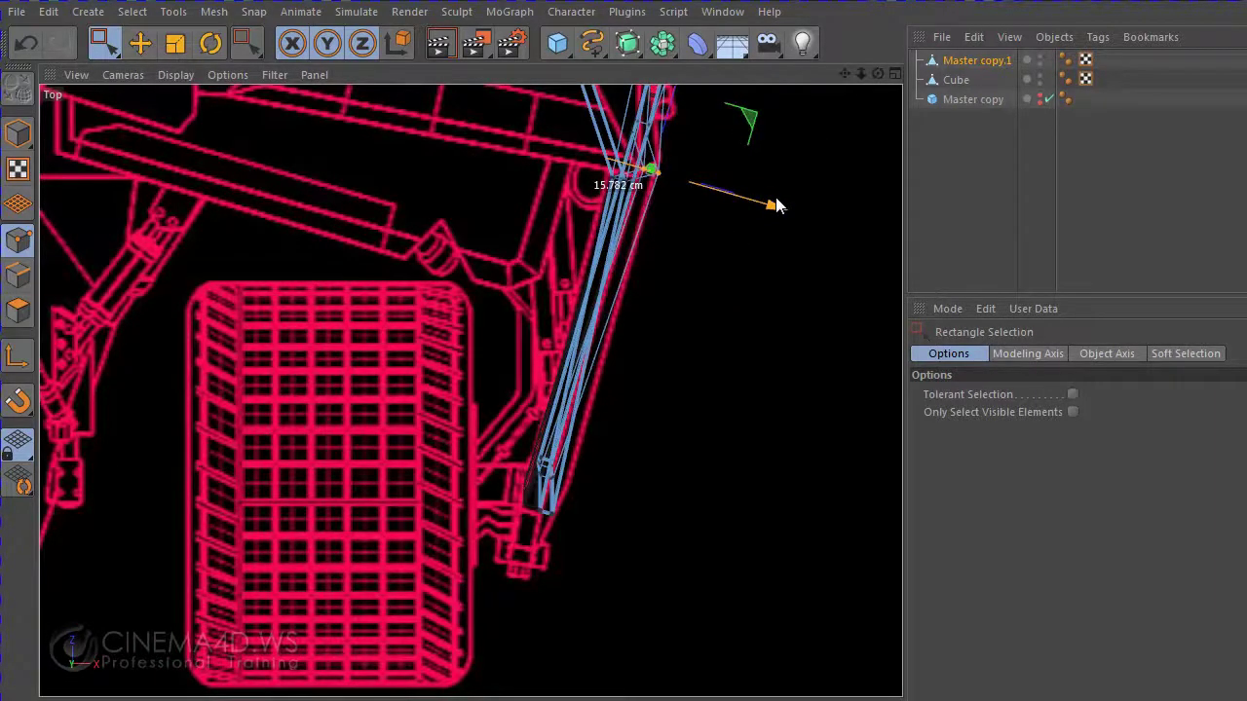
- Slide the lower point outward along X to match the top blueprint
middle_click(762, 356)
middle_click(305, 315)
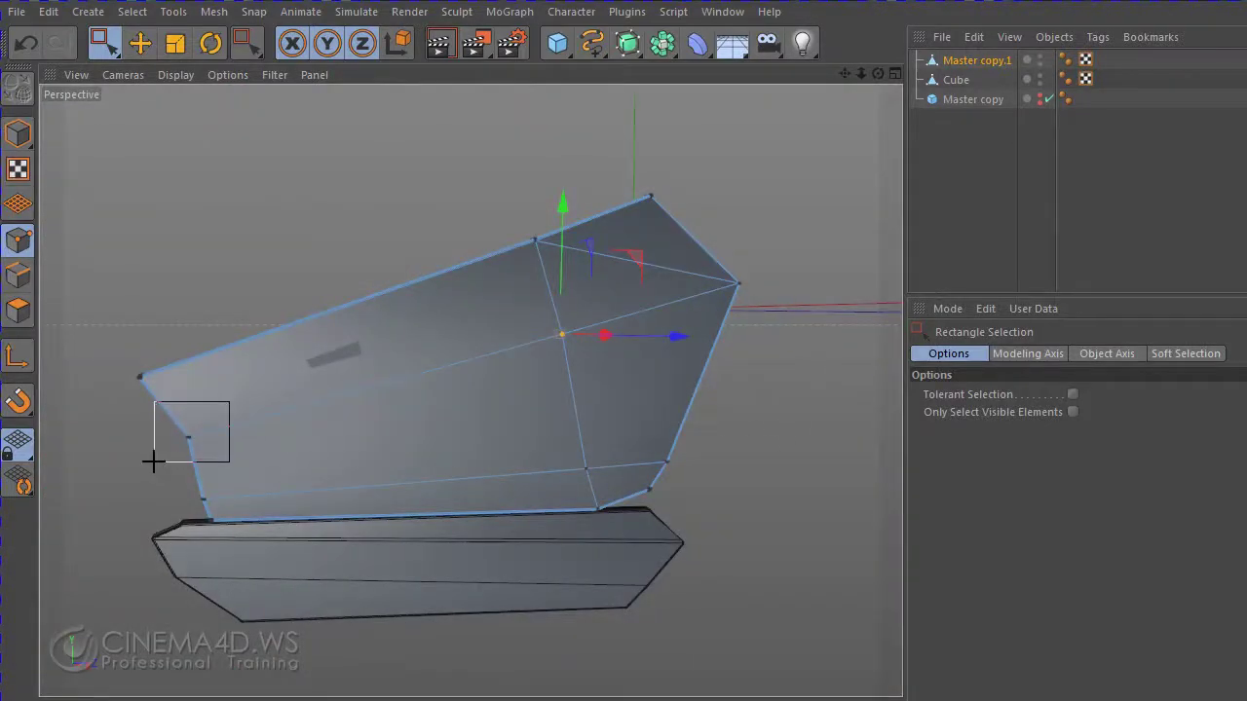
middle_click(604, 387)
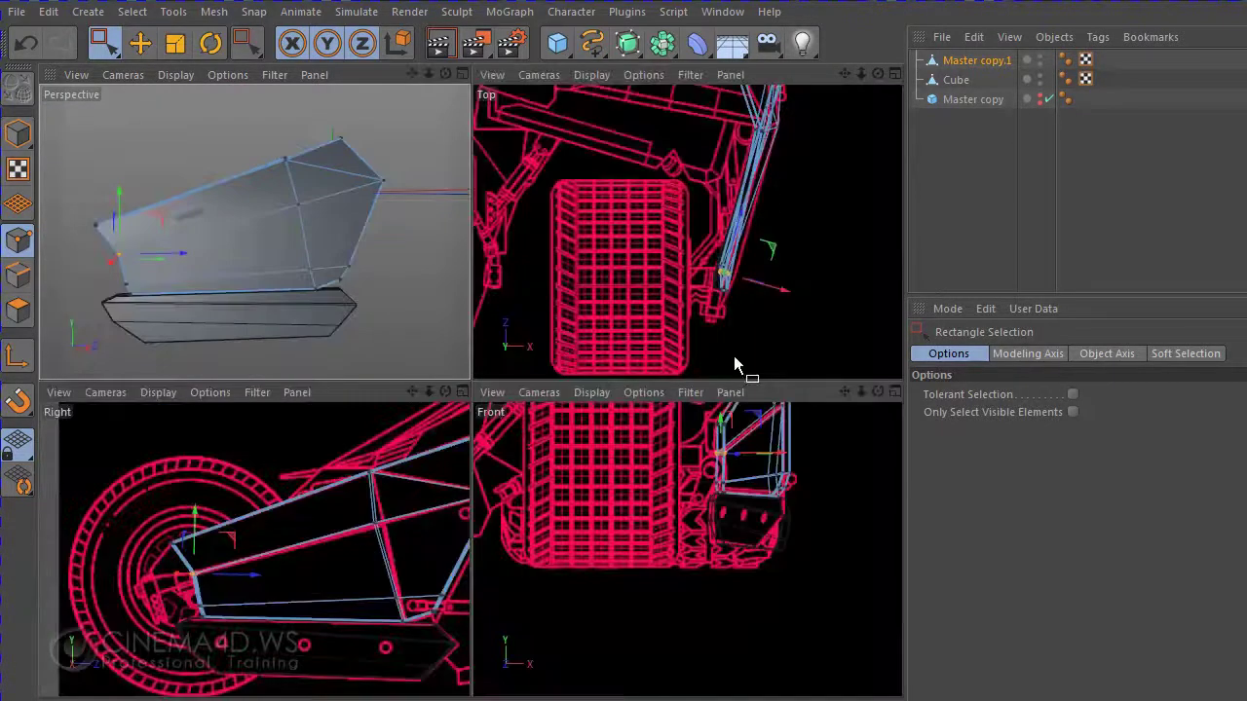
middle_click(736, 358)
drag(674, 510, 691, 517)
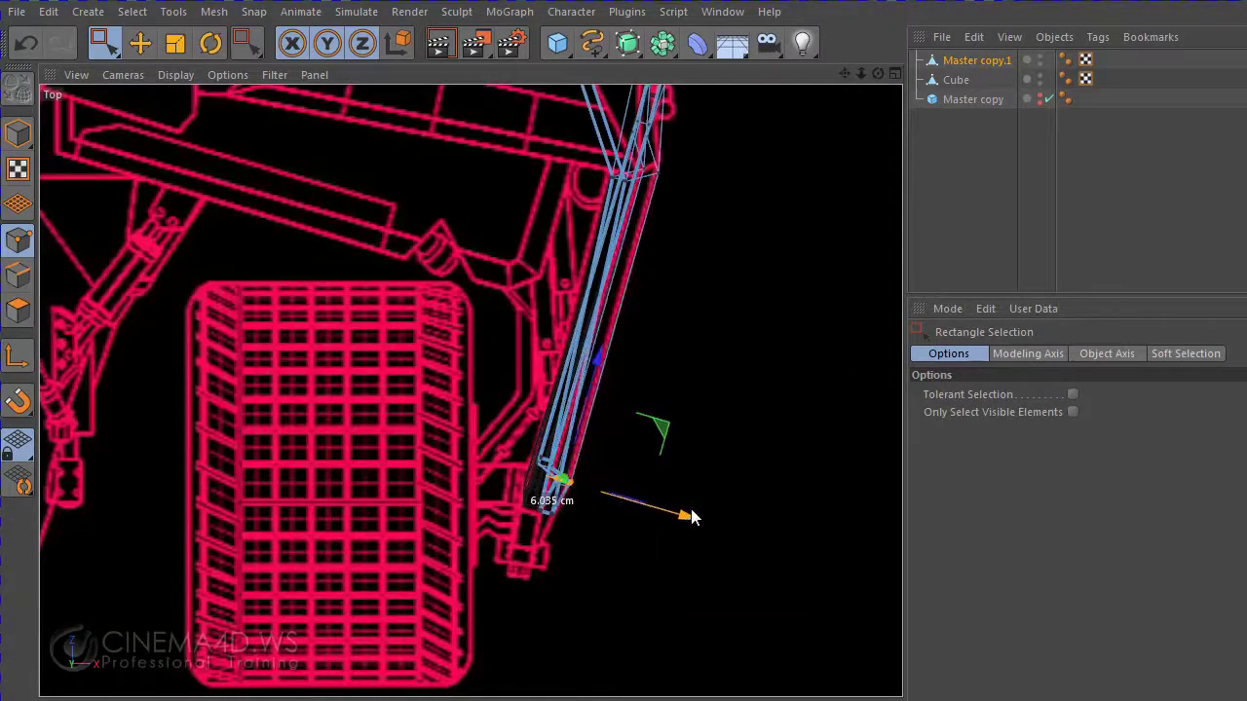
- Check the panel in Perspective and side views, then move the selected points about 4 cm along X
middle_click(750, 453)
middle_click(381, 328)
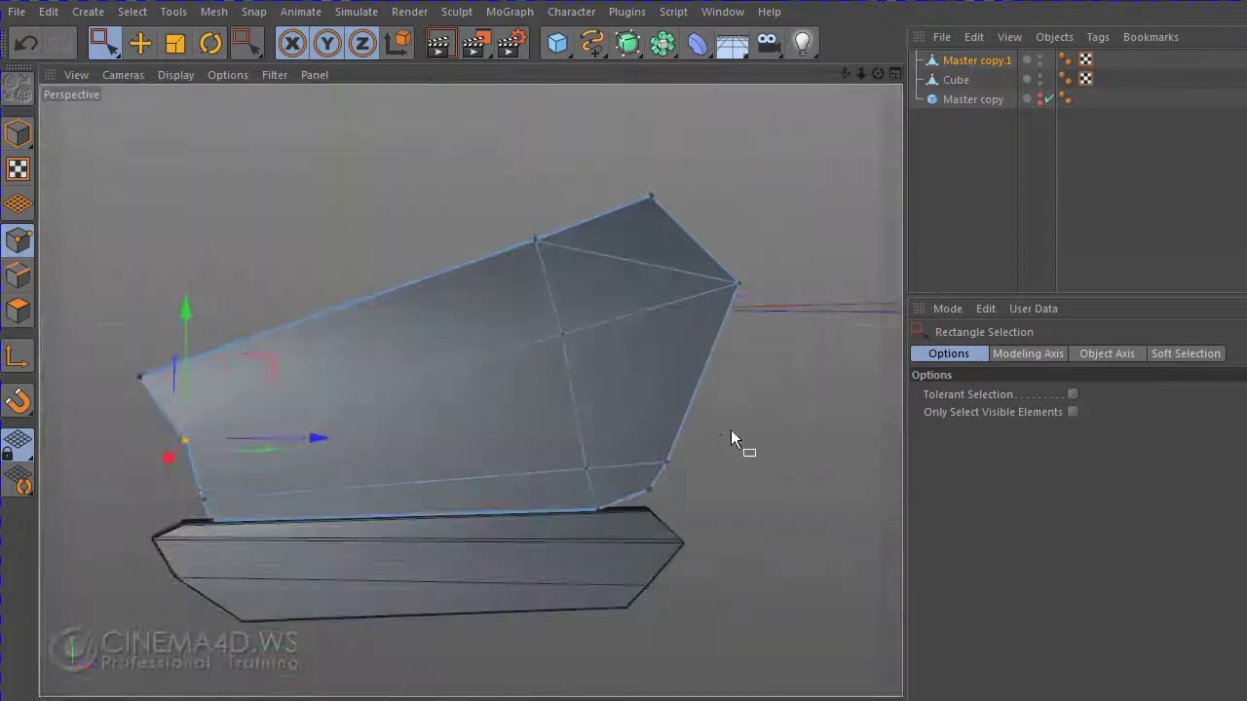
mouse_move(730, 430)
alt+mouse_down()
mouse_move(886, 384)
mouse_move(958, 388)
mouse_move(751, 395)
mouse_move(701, 414)
mouse_move(925, 388)
alt+mouse_up()
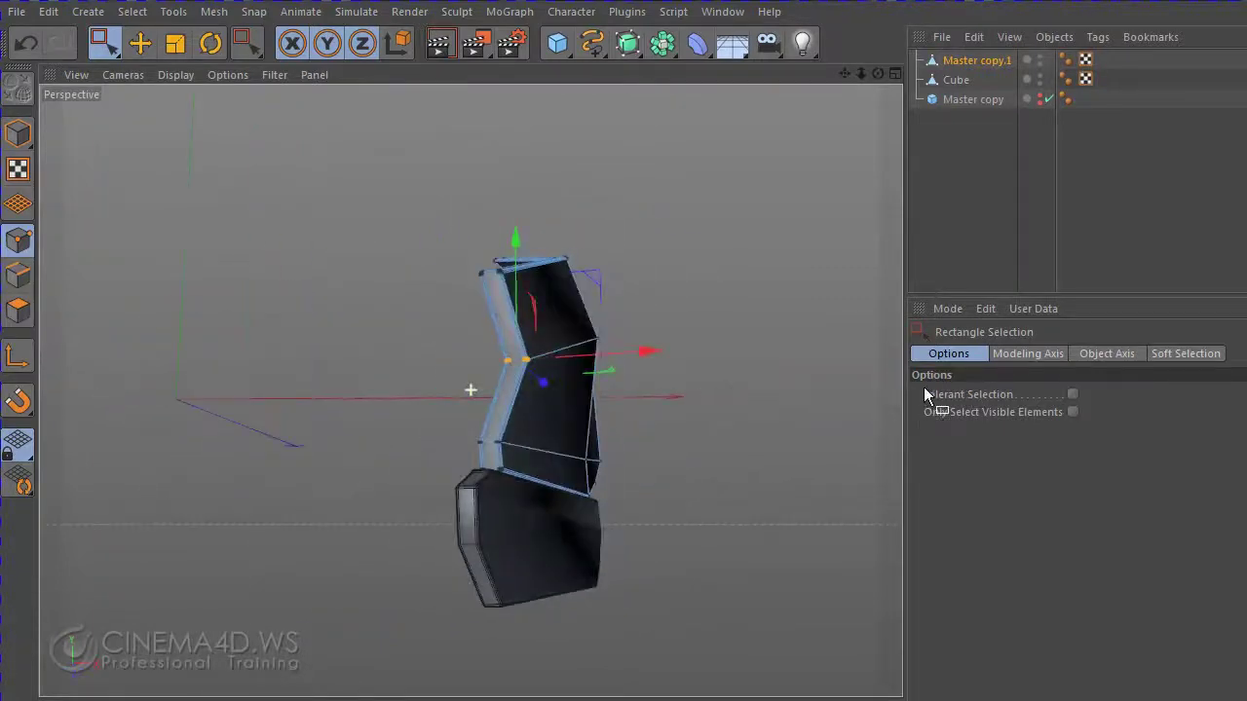
scroll(624, 450, up, 3)
middle_click(619, 452)
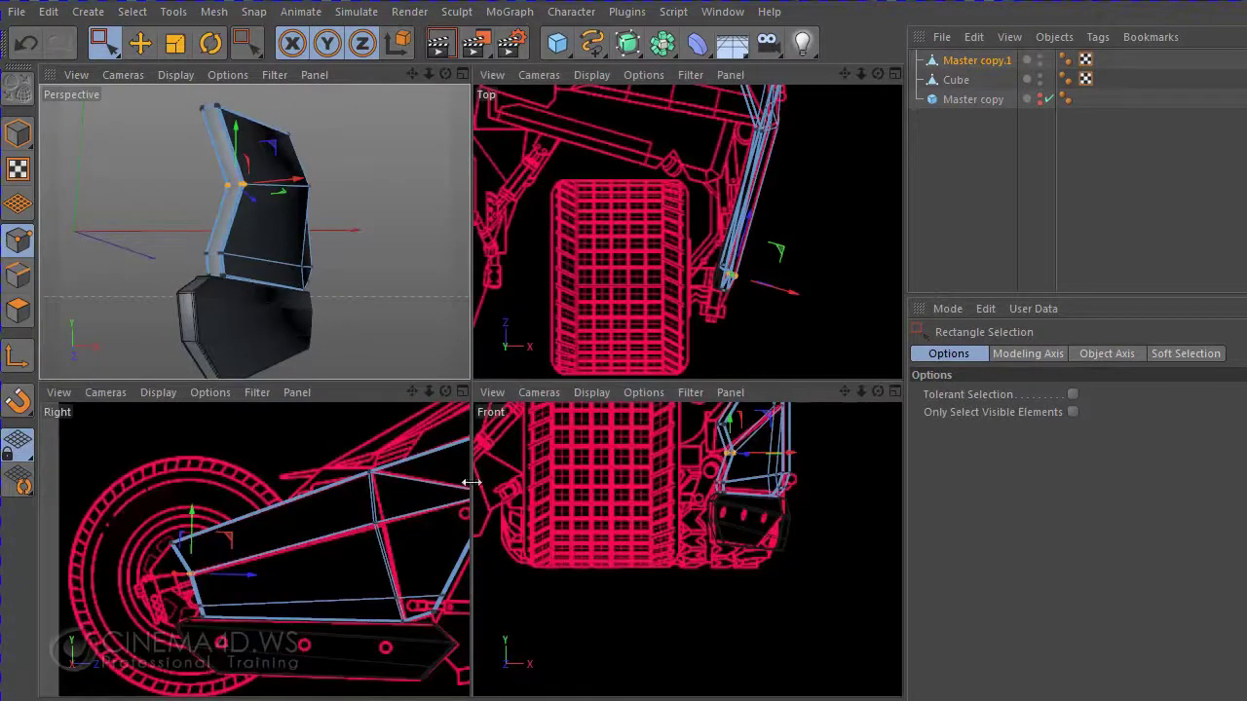
middle_click(371, 526)
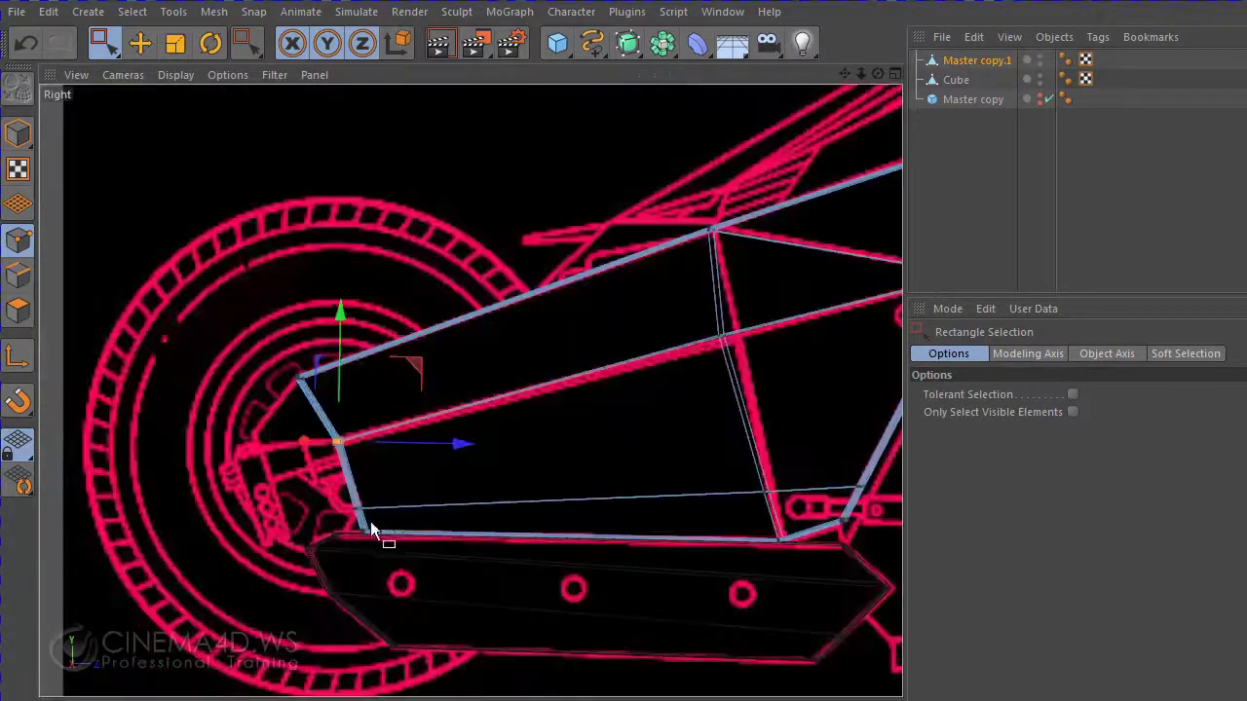
middle_click(589, 445)
middle_click(395, 368)
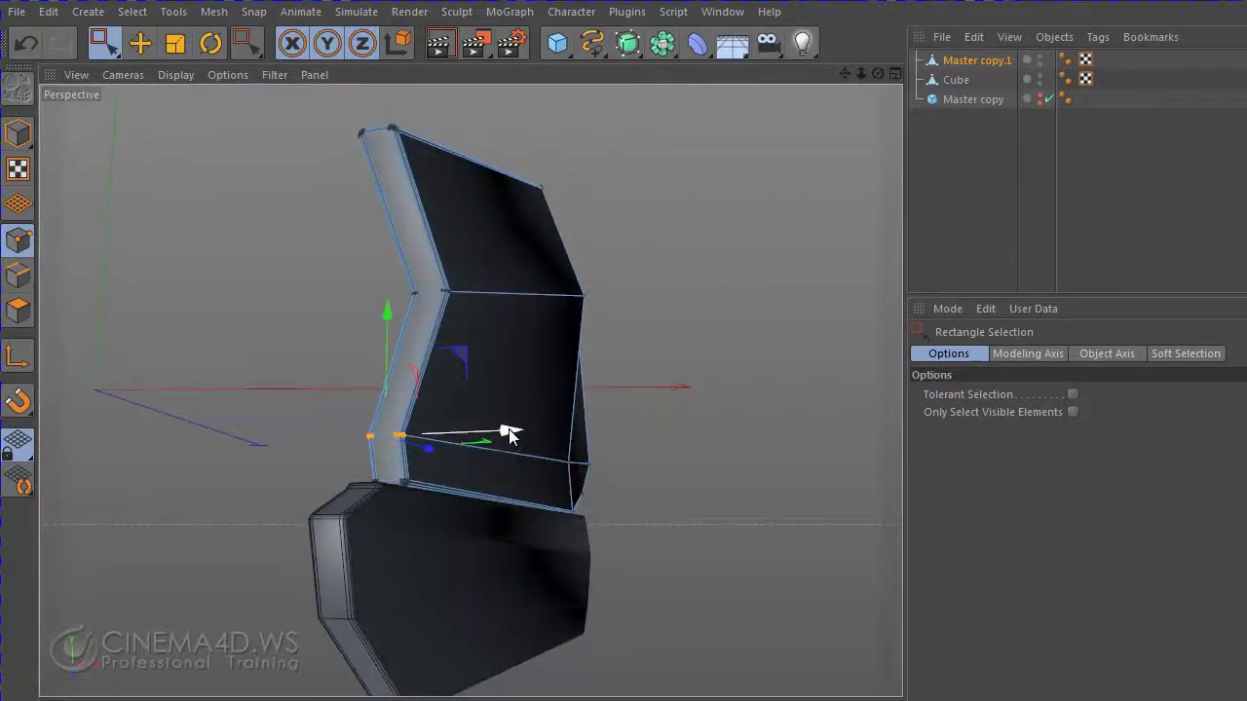
mouse_move(510, 434)
mouse_down()
mouse_move(549, 436)
mouse_move(668, 374)
mouse_move(634, 370)
mouse_up()
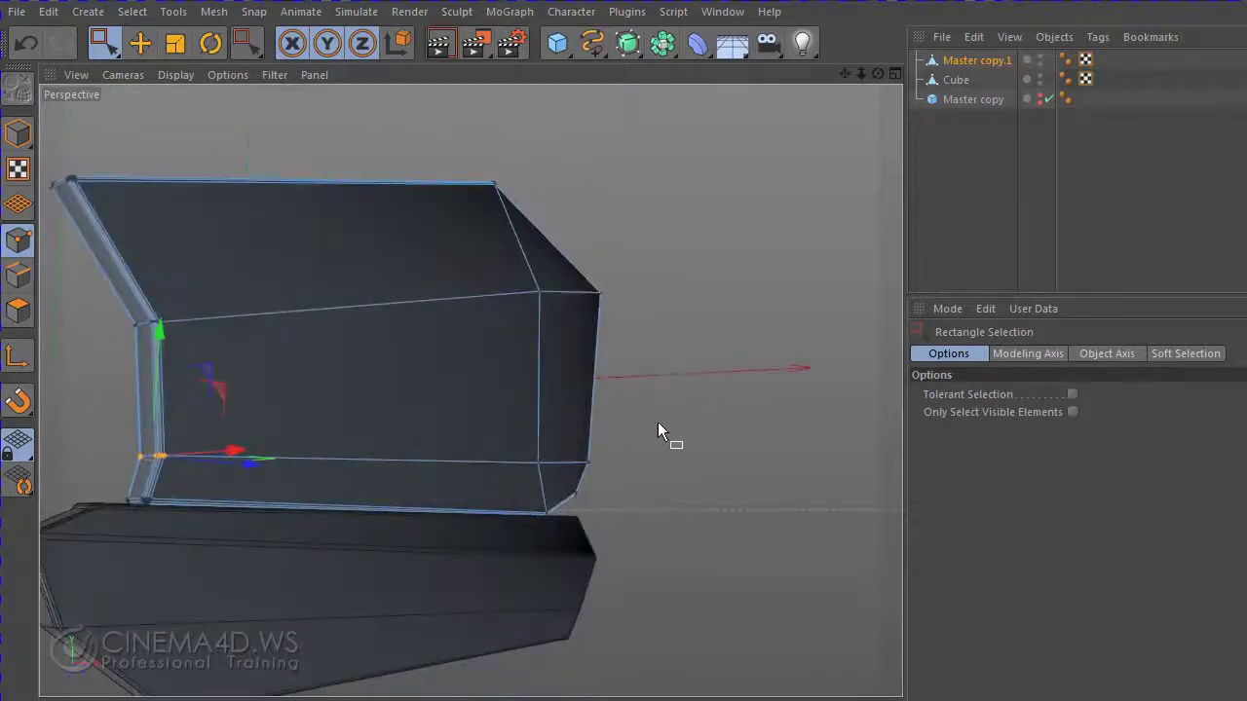
- Move the rear corner point outward along X by about 6 cm in Top view
mouse_move(668, 438)
alt+mouse_down()
mouse_move(520, 438)
mouse_move(525, 425)
alt+mouse_up()
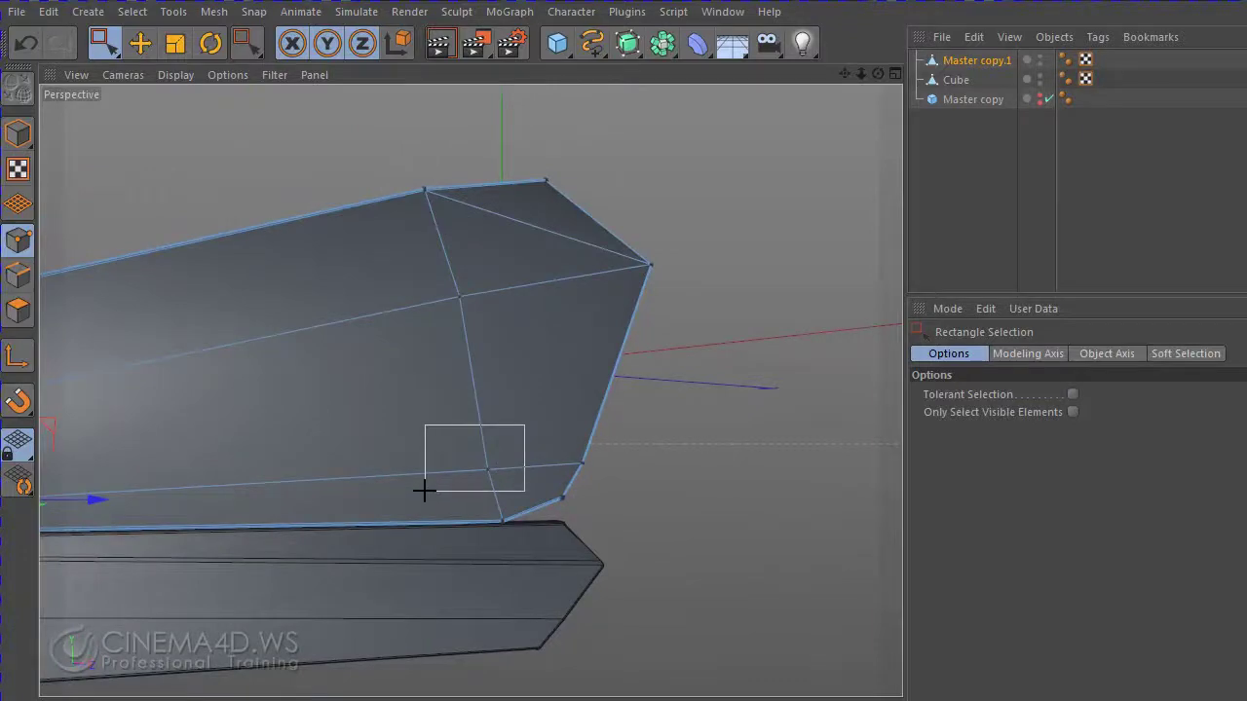
middle_click(662, 453)
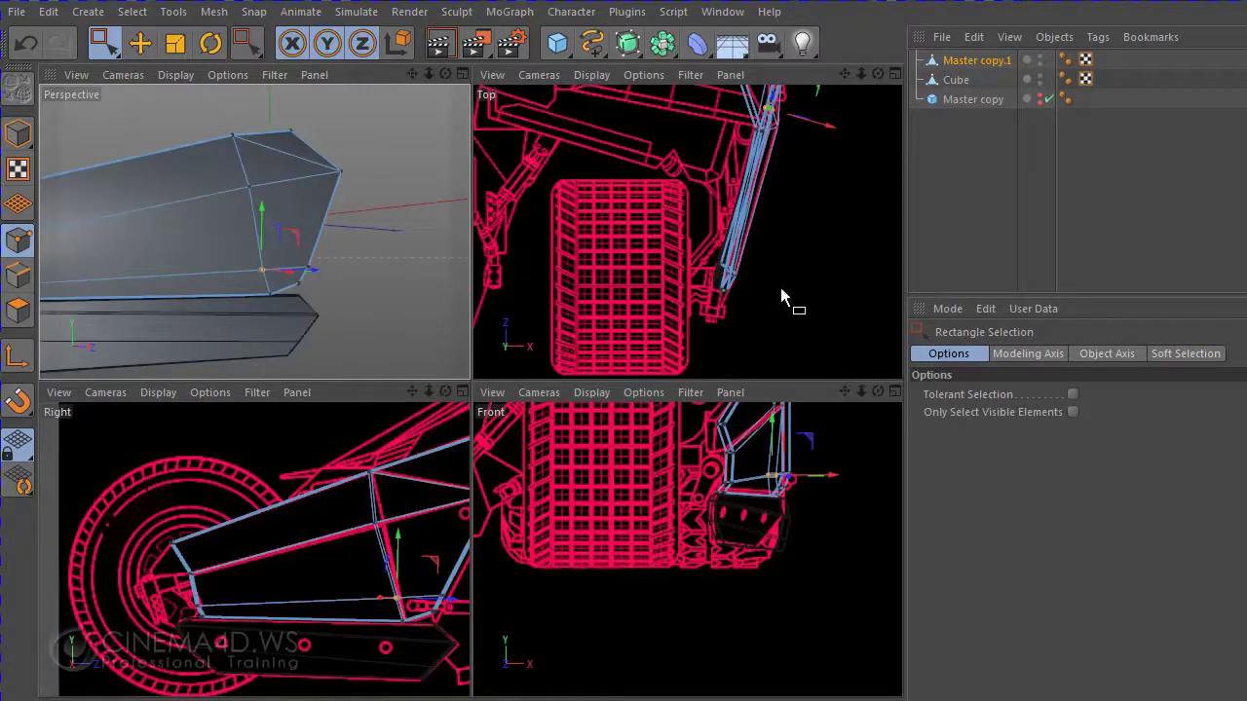
middle_click(780, 287)
drag(749, 176, 784, 177)
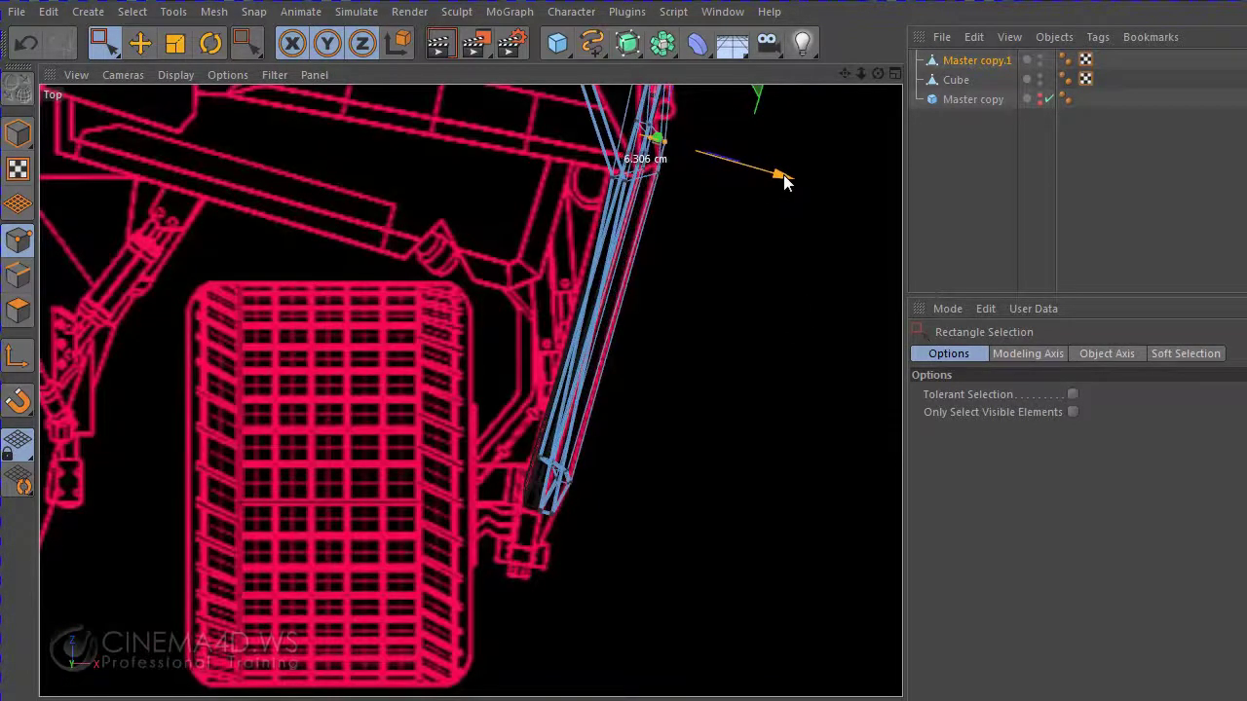
middle_click(752, 284)
middle_click(412, 298)
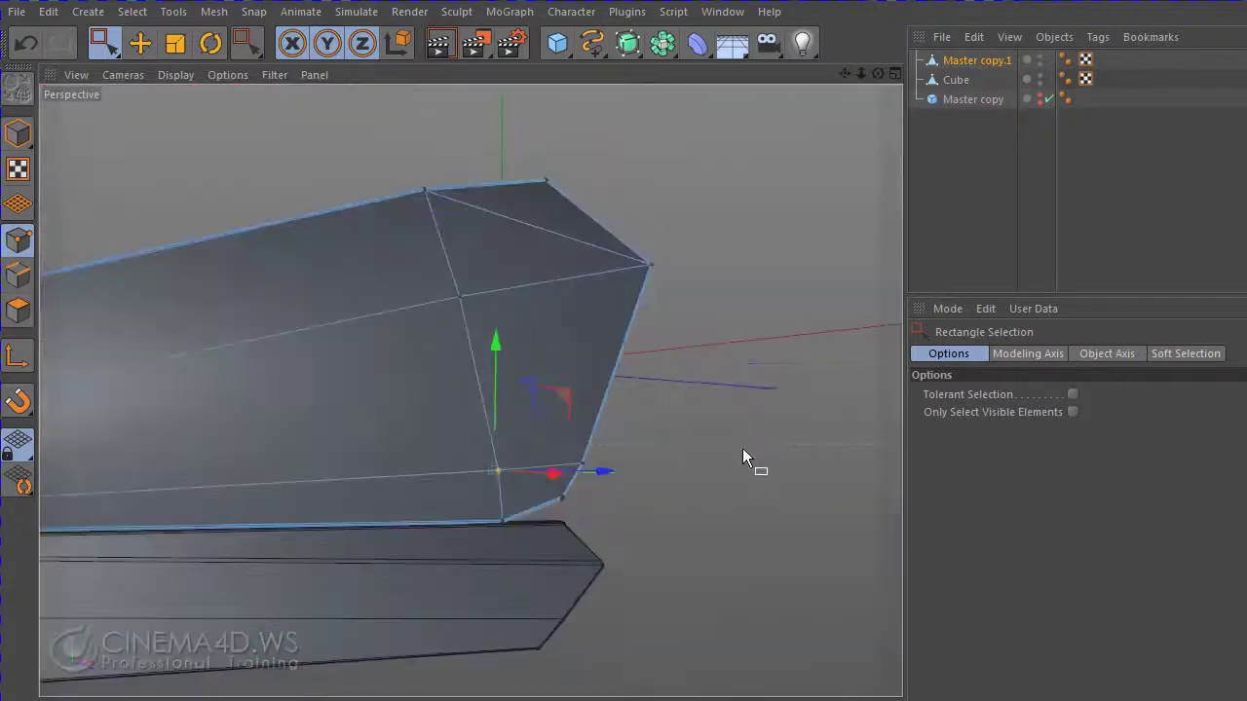
- Shift the lower front corner points along X onto the blueprint outline
mouse_move(743, 457)
alt+mouse_down()
mouse_move(672, 448)
mouse_move(381, 282)
mouse_move(289, 396)
mouse_move(203, 457)
mouse_move(368, 456)
mouse_move(545, 488)
mouse_move(819, 646)
mouse_move(854, 557)
mouse_move(813, 607)
mouse_move(857, 692)
mouse_move(562, 426)
alt+mouse_up()
alt+drag(649, 449, 643, 489)
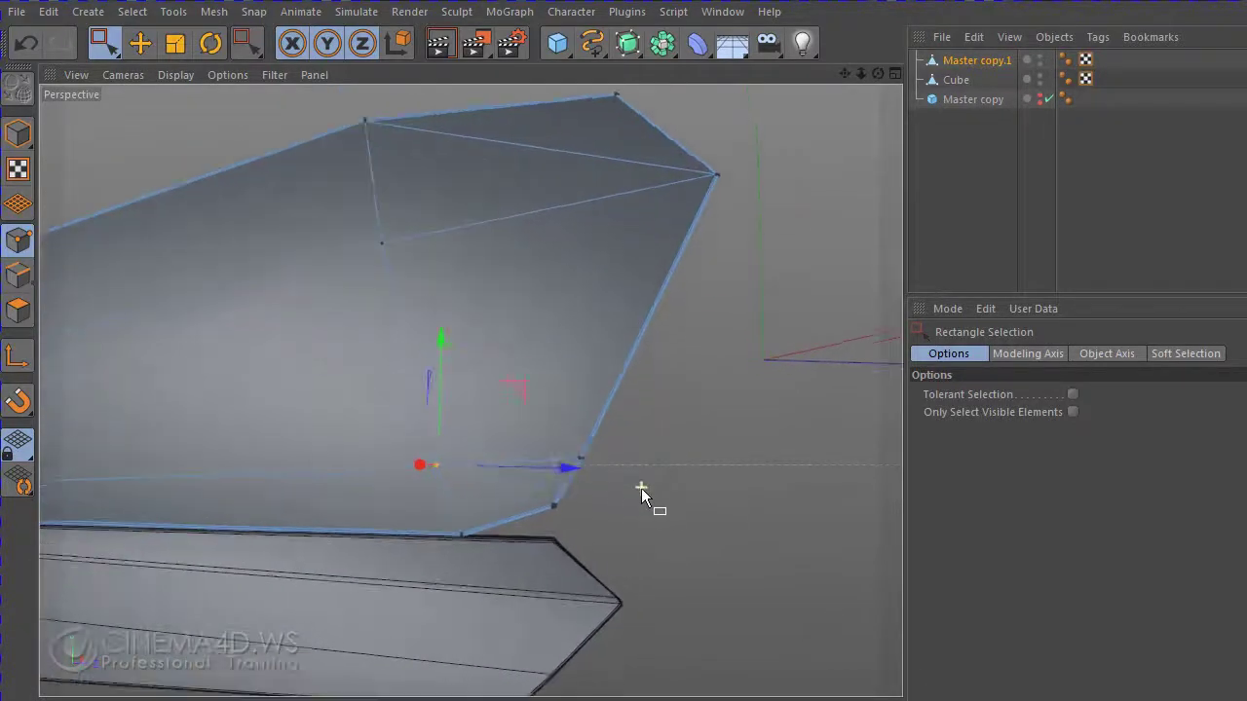
middle_click(715, 388)
middle_click(746, 279)
mouse_move(855, 80)
alt+middle_down()
mouse_move(843, 195)
mouse_move(779, 314)
alt+middle_up()
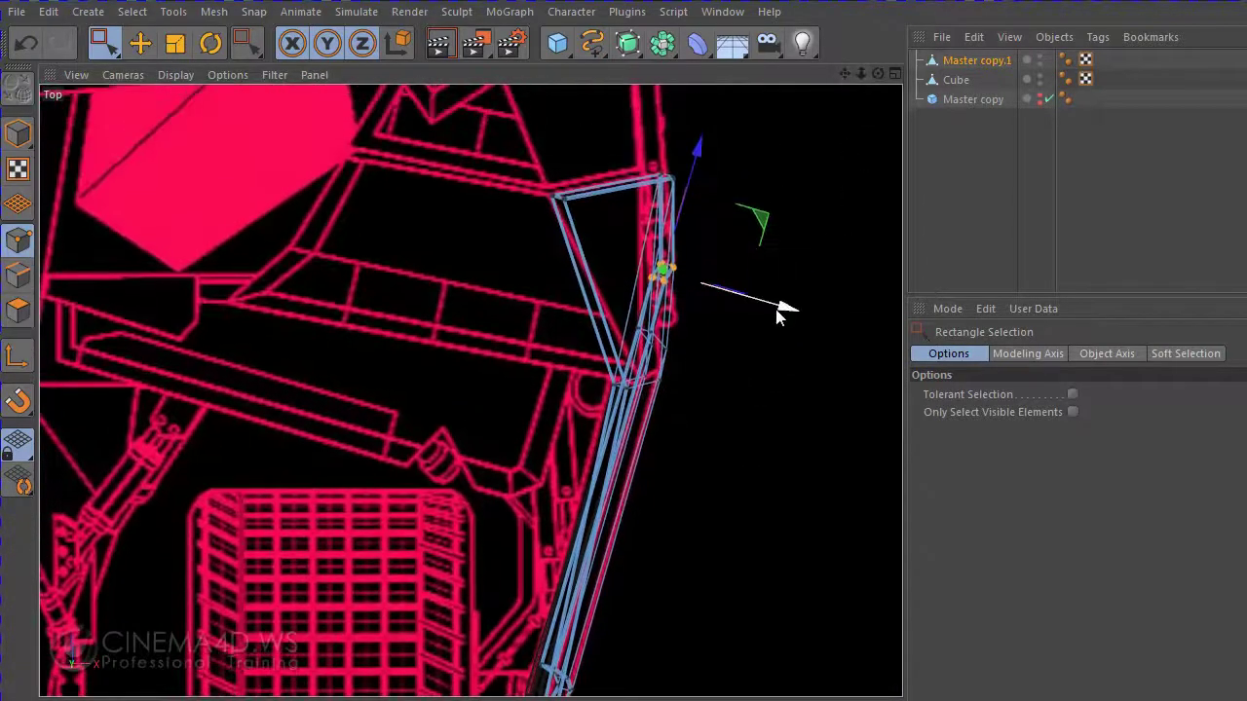
drag(785, 309, 779, 308)
middle_click(778, 309)
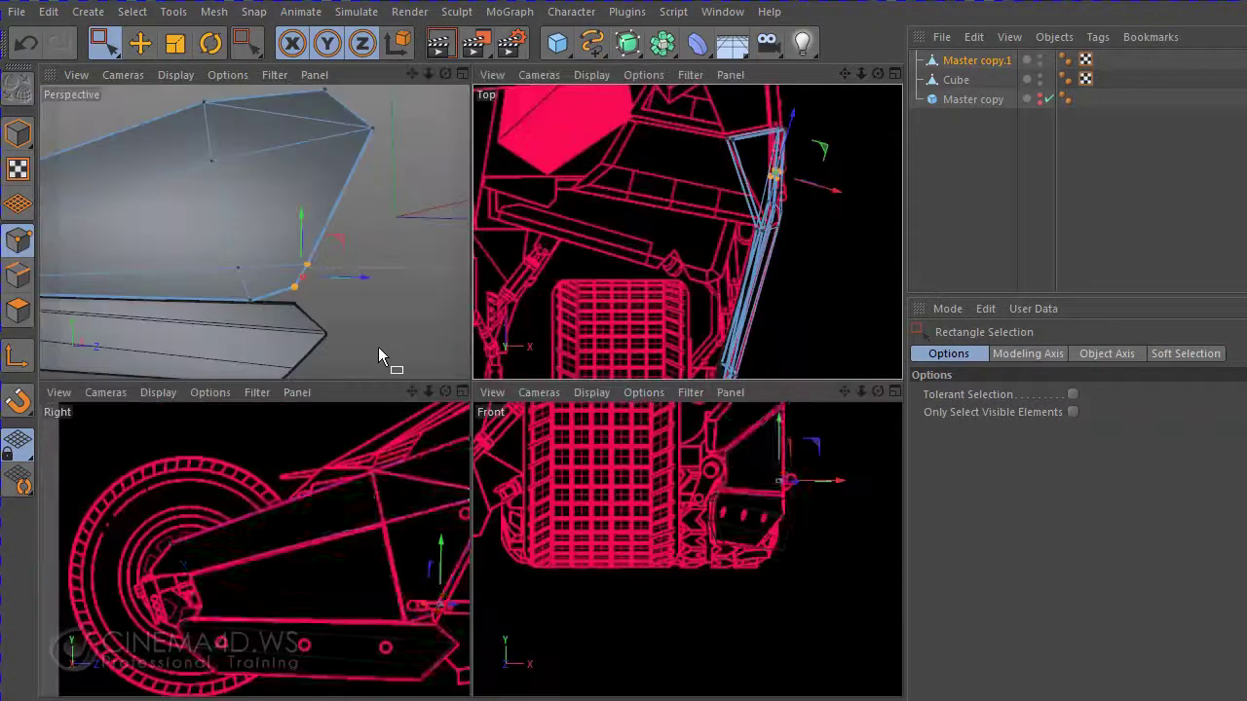
middle_click(380, 350)
- Inspect the panel's thickness edge-on and browse the available selection tools
scroll(684, 376, down, 2)
mouse_move(684, 375)
alt+mouse_down()
mouse_move(453, 375)
mouse_move(638, 352)
mouse_move(721, 401)
alt+mouse_up()
mouse_move(492, 323)
alt+mouse_down()
mouse_move(613, 282)
mouse_move(669, 398)
mouse_move(698, 344)
mouse_move(571, 307)
mouse_move(529, 361)
mouse_move(459, 365)
mouse_move(521, 348)
mouse_move(499, 348)
mouse_move(523, 365)
alt+mouse_up()
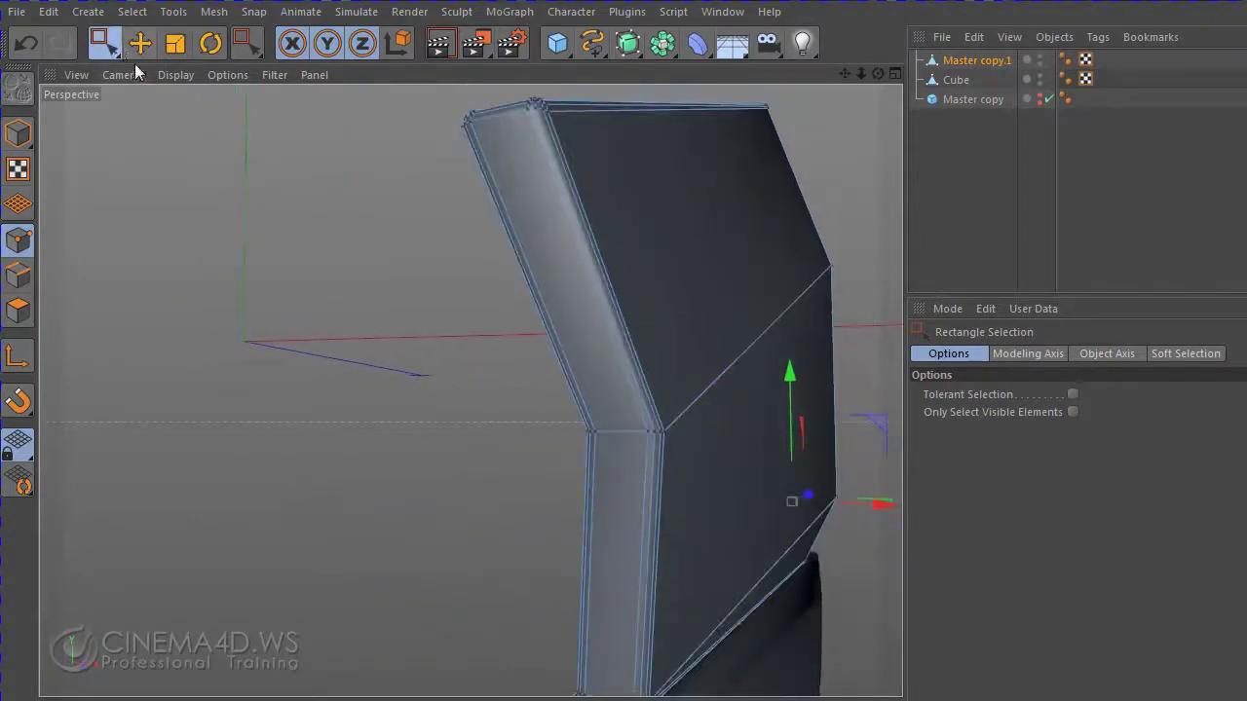
drag(104, 43, 29, 300)
drag(105, 42, 221, 289)
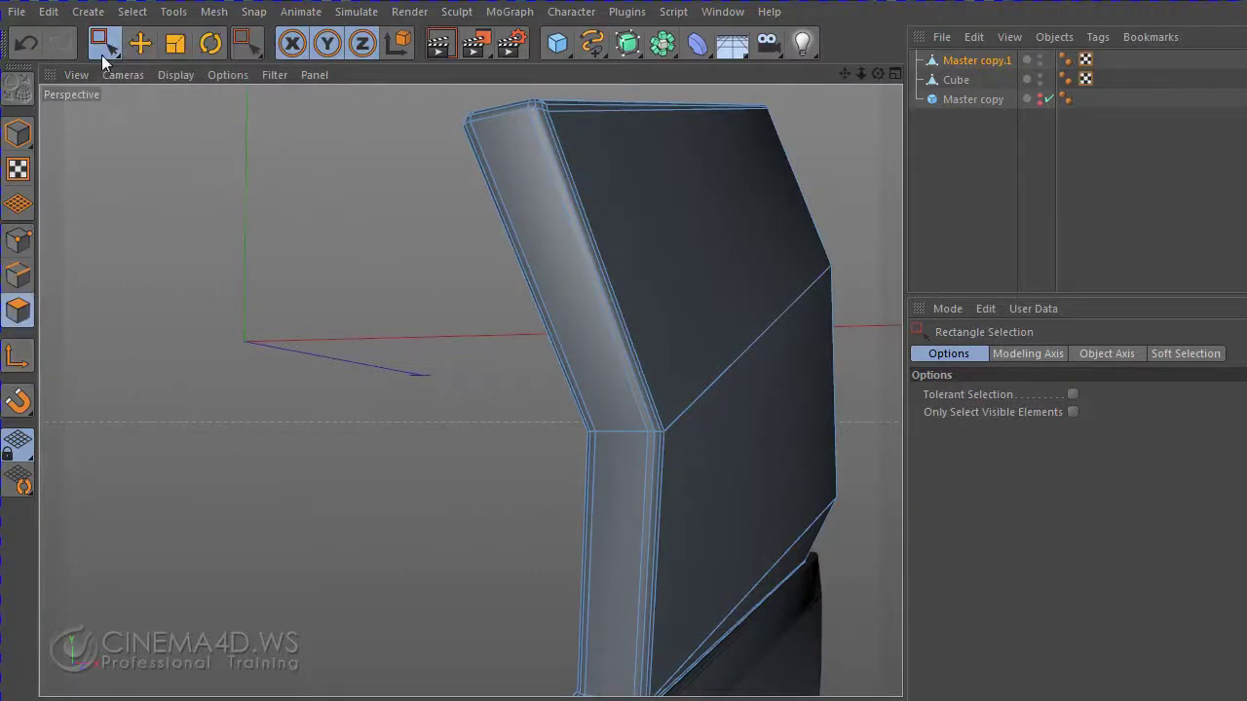
- Paint-select the panel's top and rim faces, then deselect the broad top face
drag(101, 54, 155, 78)
drag(711, 295, 462, 339)
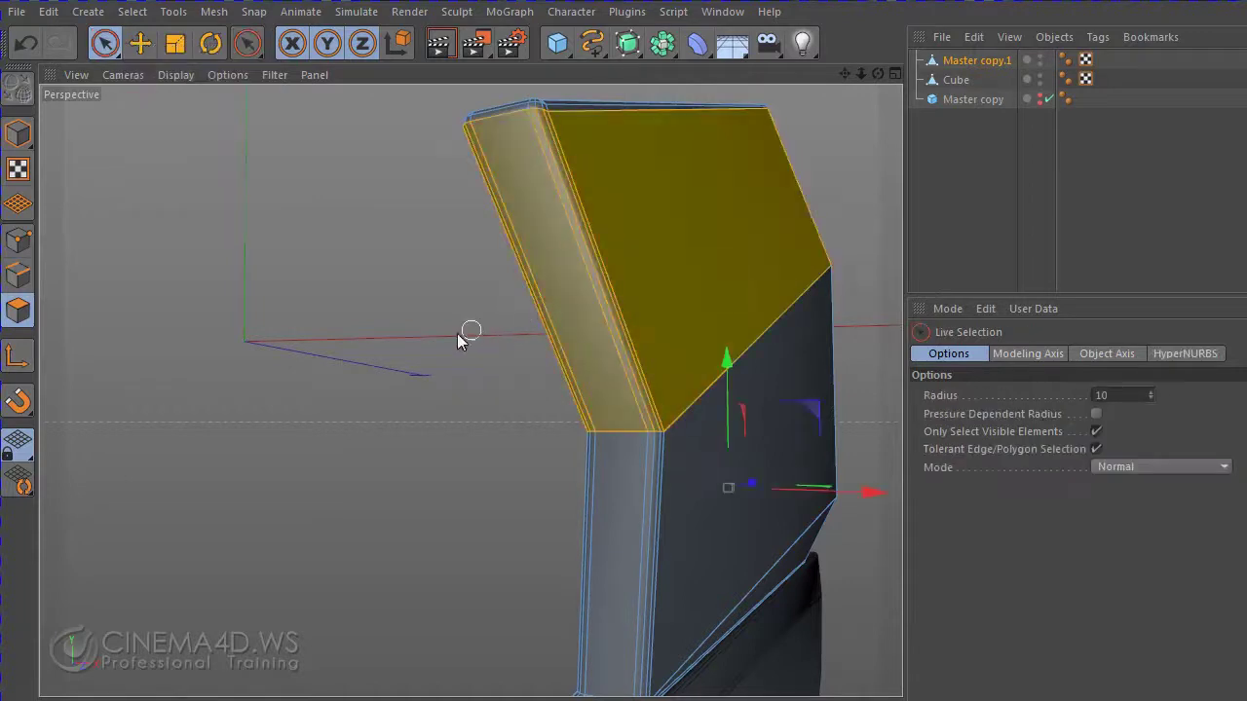
ctrl+click(679, 269)
alt+drag(682, 264, 682, 381)
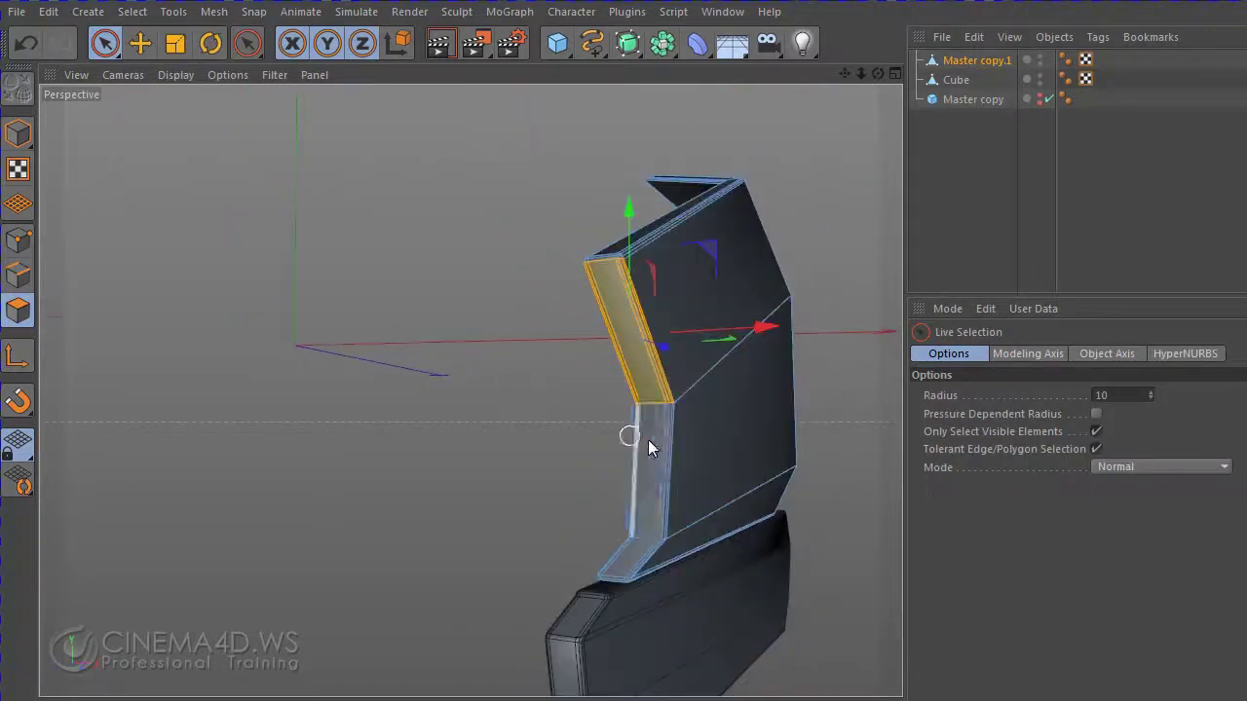
mouse_move(648, 440)
alt+right_down()
mouse_move(728, 440)
mouse_move(610, 430)
alt+right_up()
mouse_move(610, 430)
alt+mouse_down()
mouse_move(662, 315)
mouse_move(668, 330)
mouse_move(571, 251)
mouse_move(588, 272)
alt+mouse_up()
scroll(667, 330, up, 2)
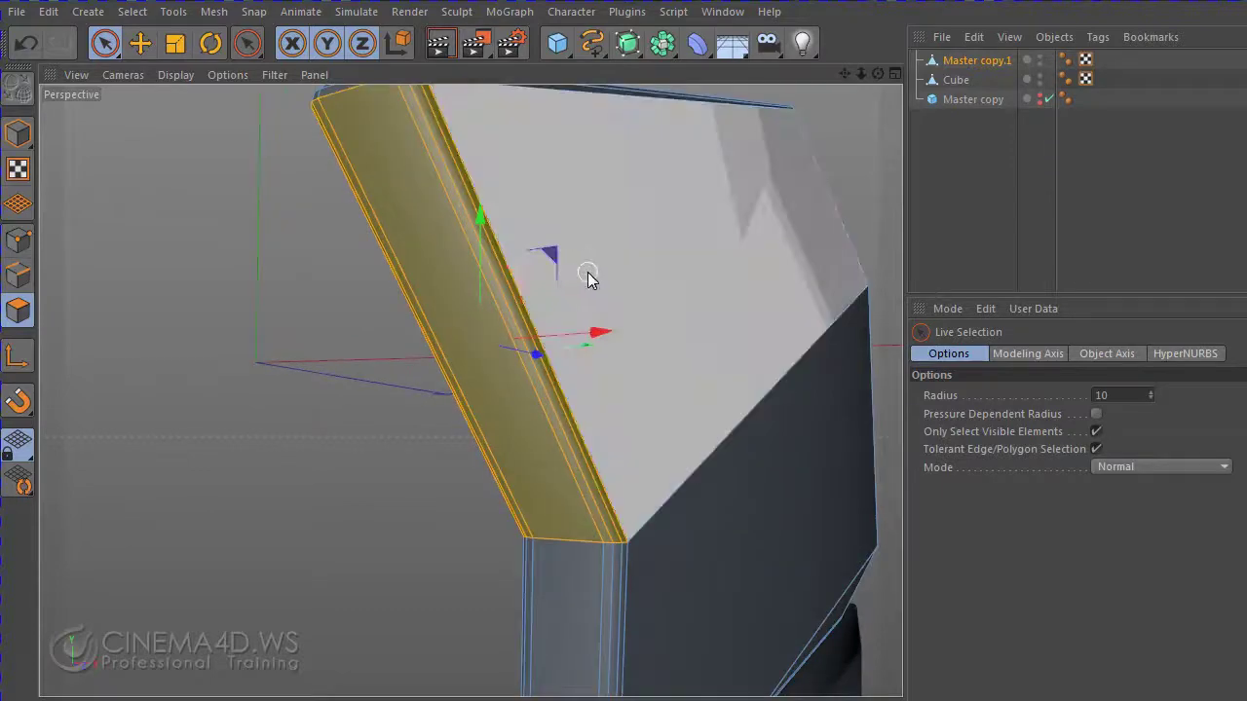
- Frame the selected rim strip with O and orbit in close to inspect it
middle_click(587, 272)
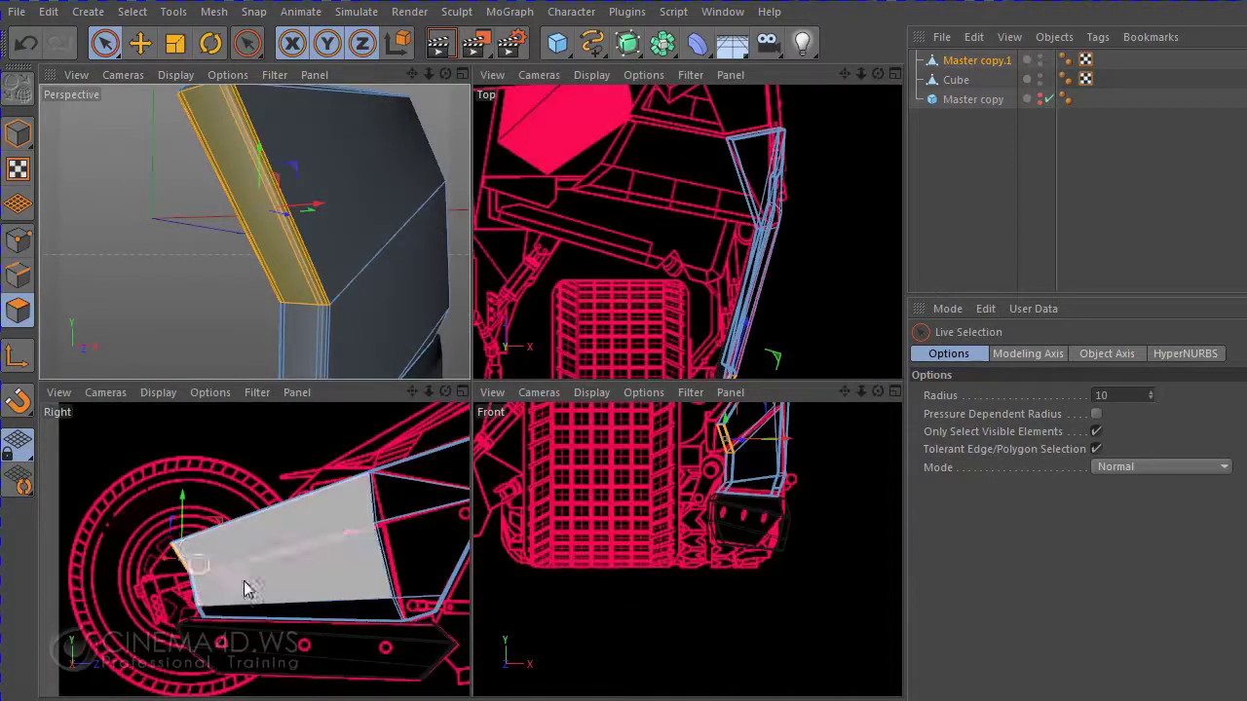
alt+drag(229, 292, 244, 222)
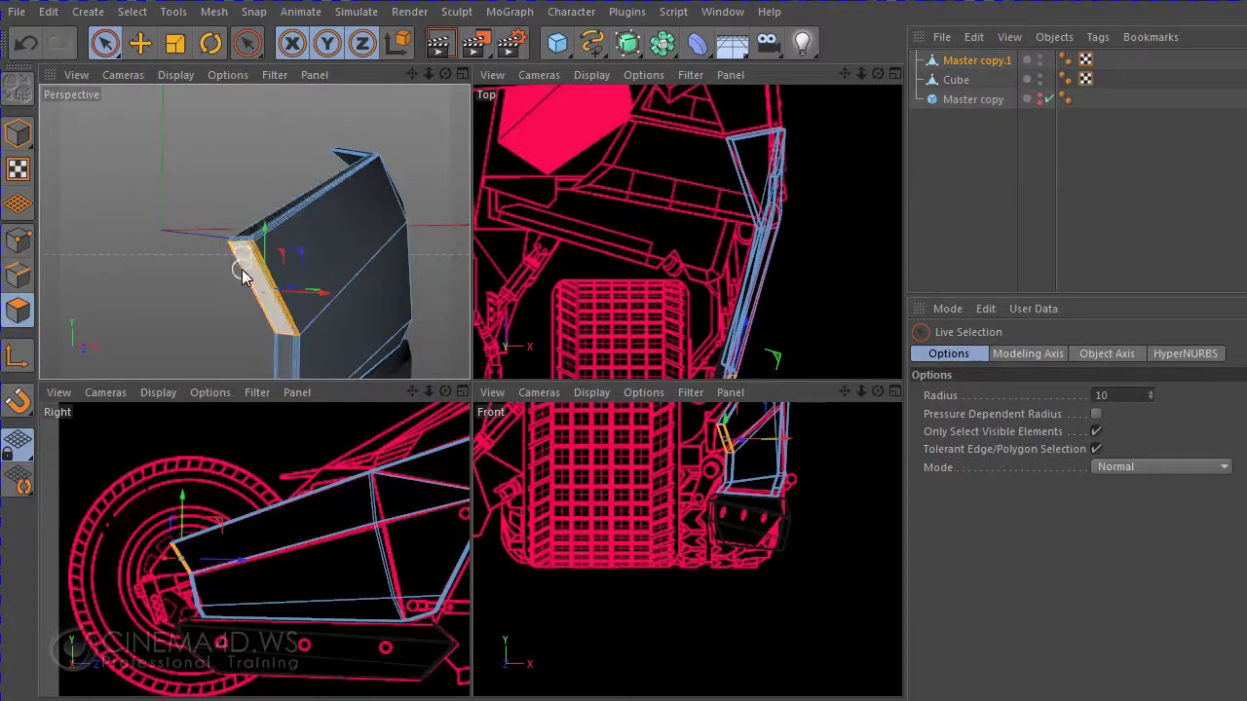
middle_click(242, 270)
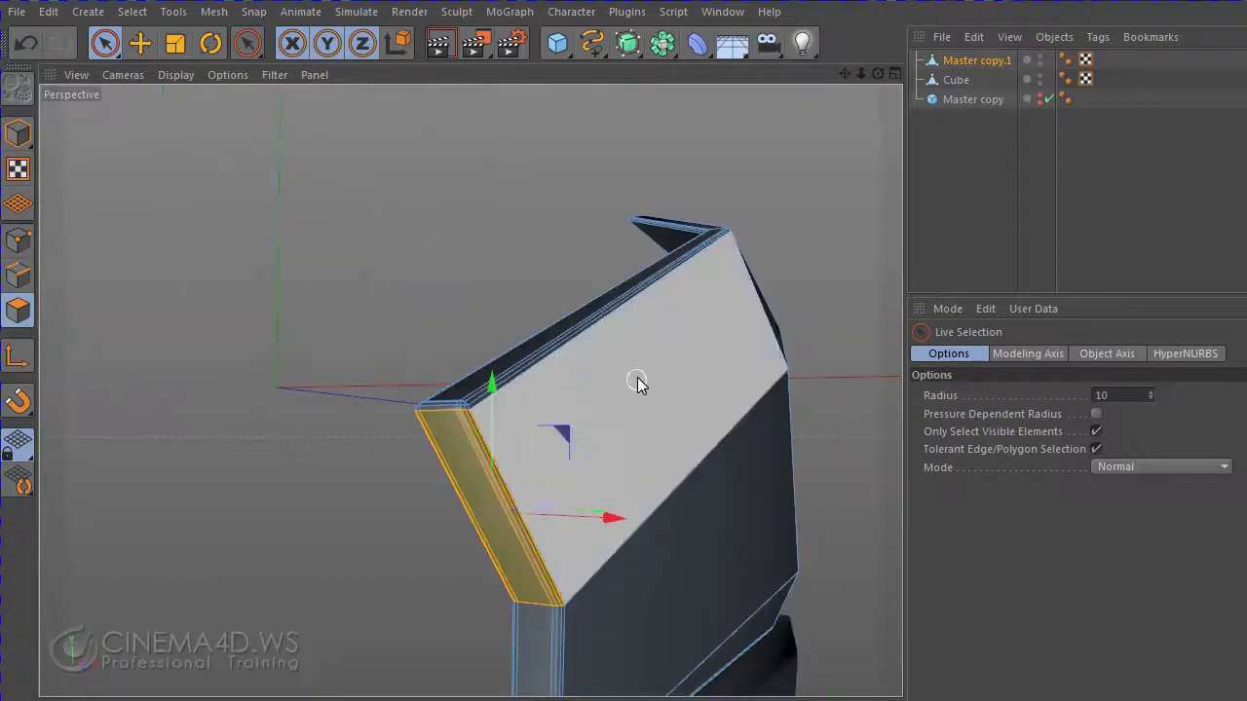
mouse_move(637, 382)
alt+mouse_down()
mouse_move(662, 295)
mouse_move(662, 309)
mouse_move(582, 273)
mouse_move(570, 290)
alt+mouse_up()
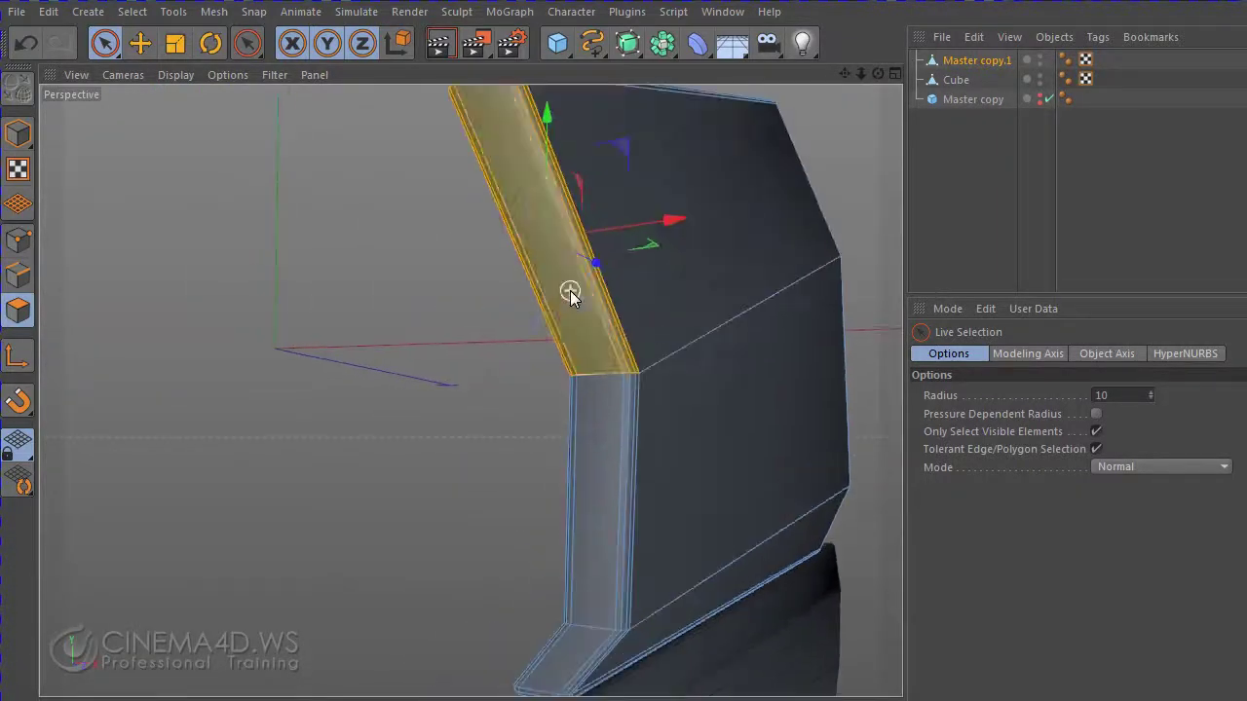
alt+drag(481, 254, 570, 280)
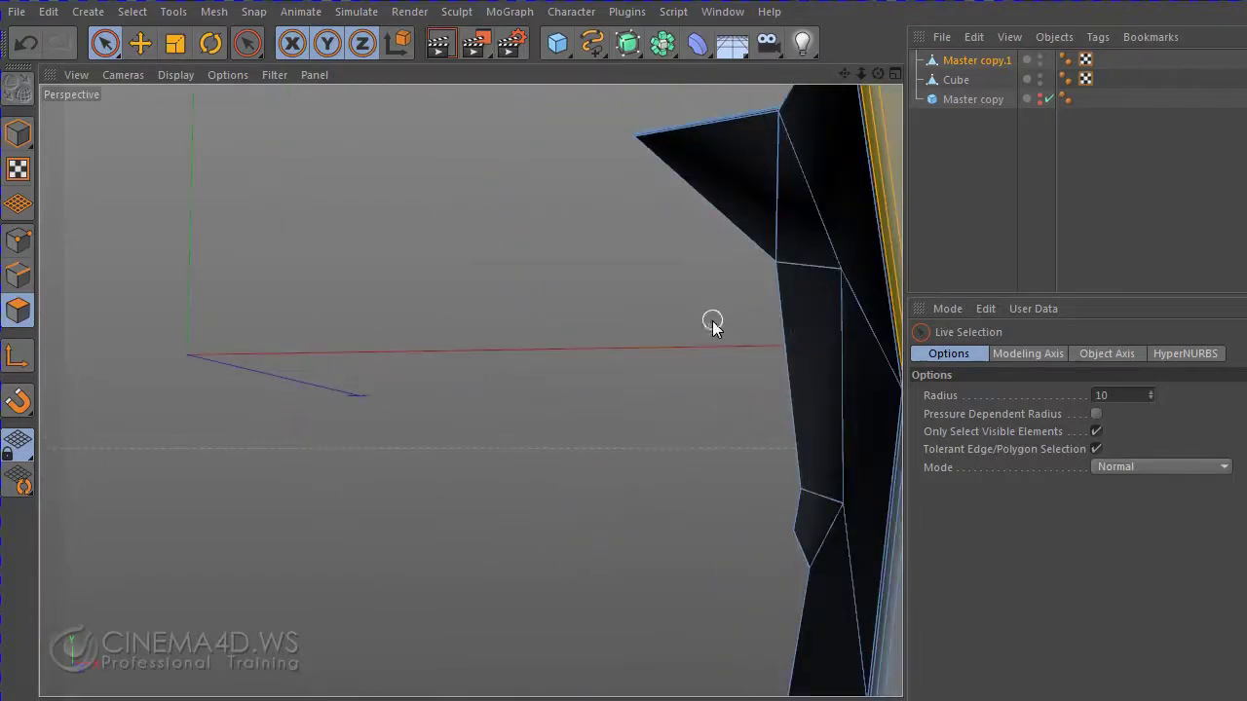
key(o)
scroll(592, 351, down, 3)
scroll(594, 351, down, 2)
alt+drag(592, 350, 624, 342)
scroll(623, 342, up, 4)
right_click(664, 216)
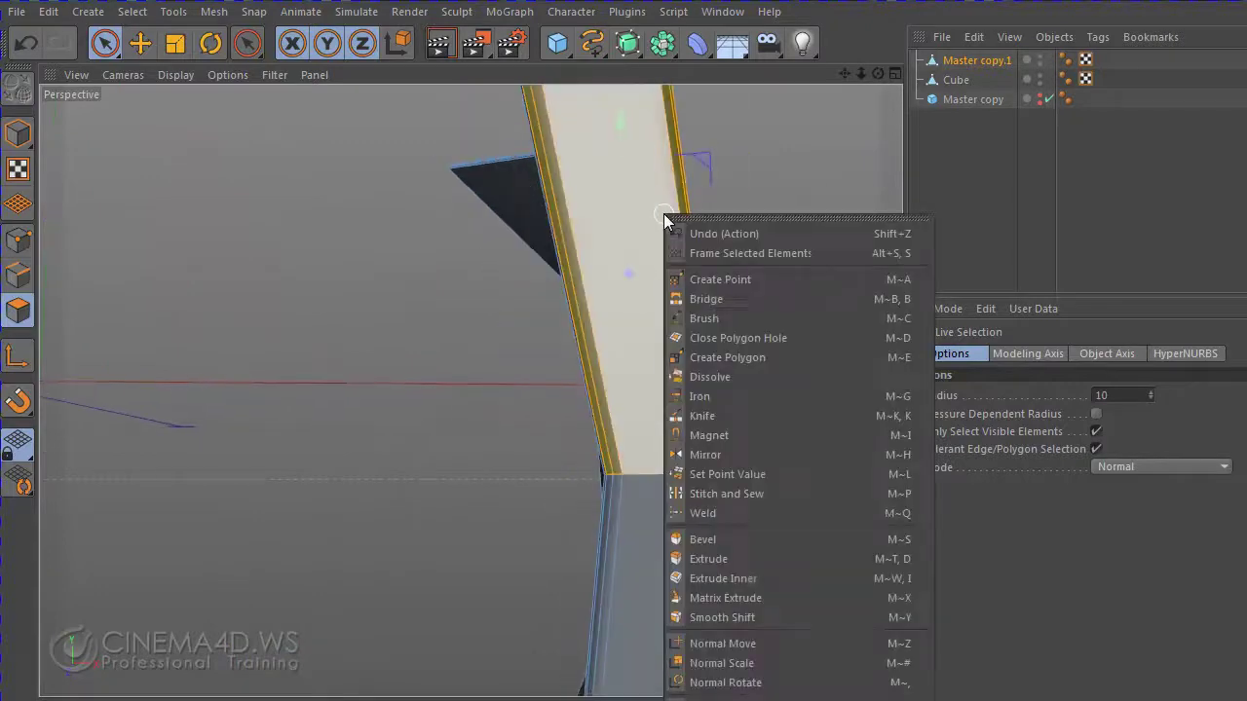
- Slice a first Knife line across the yellow edge strip and select the adjacent polygon
click(726, 416)
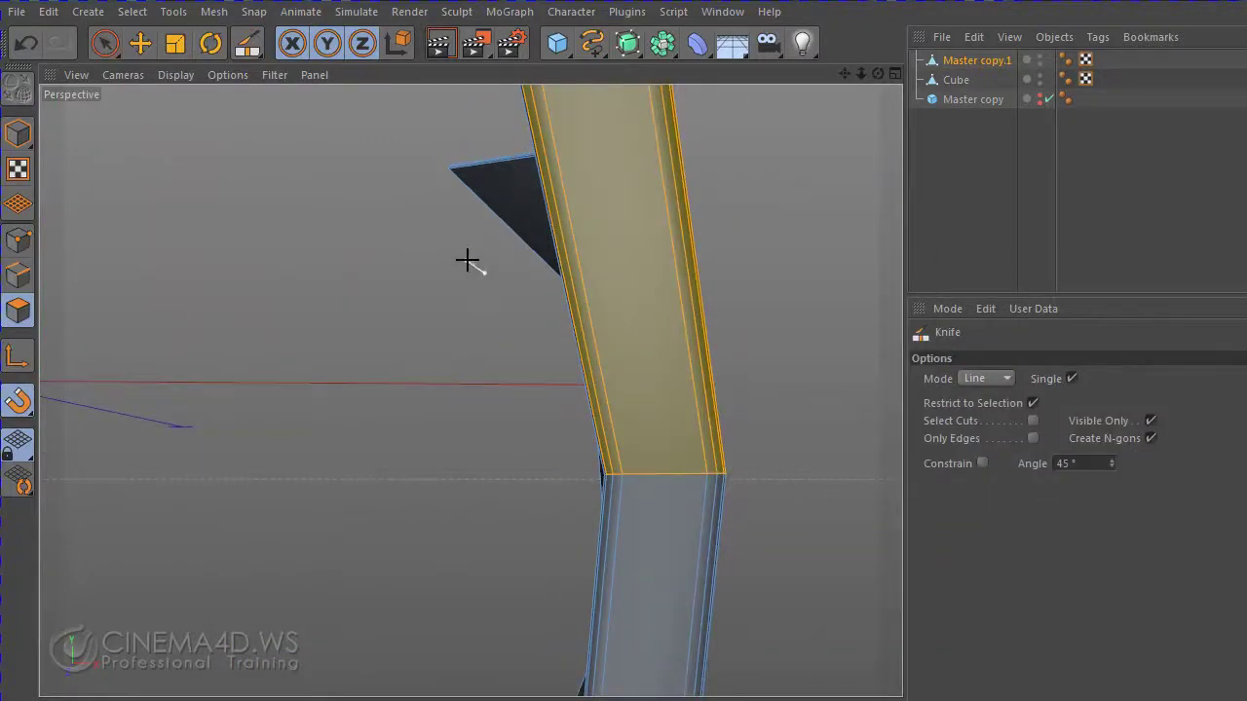
drag(468, 261, 764, 241)
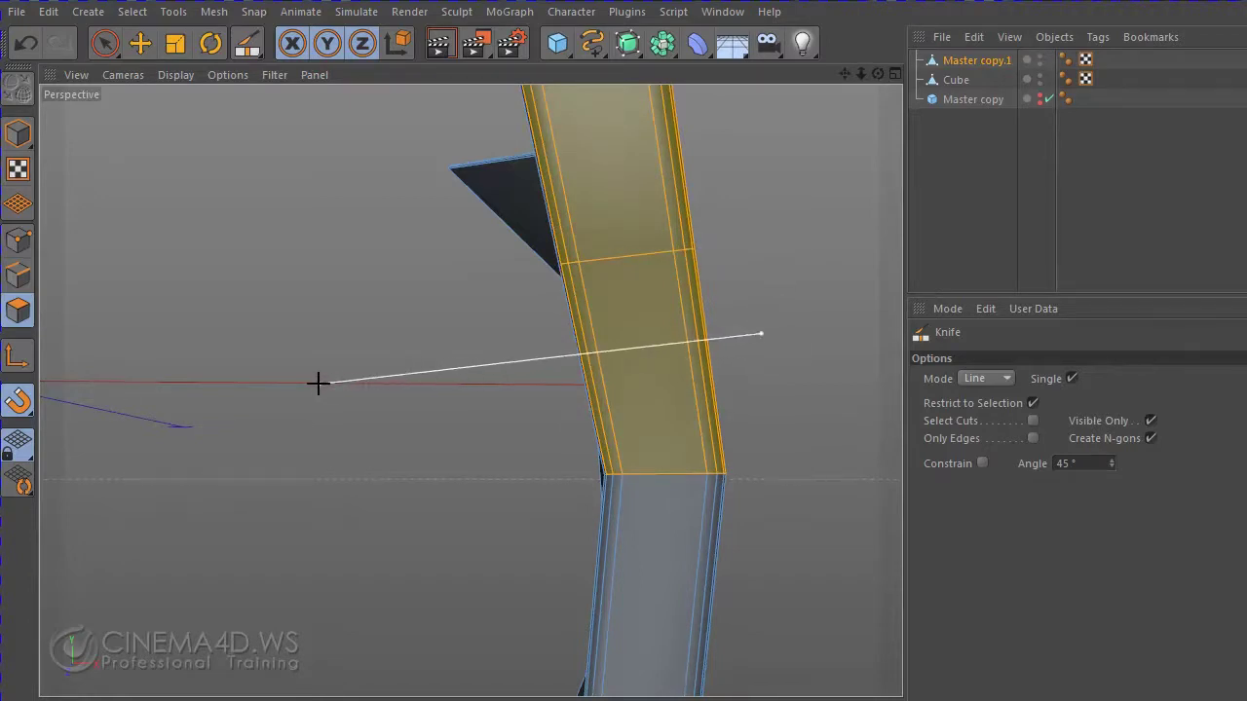
click(125, 45)
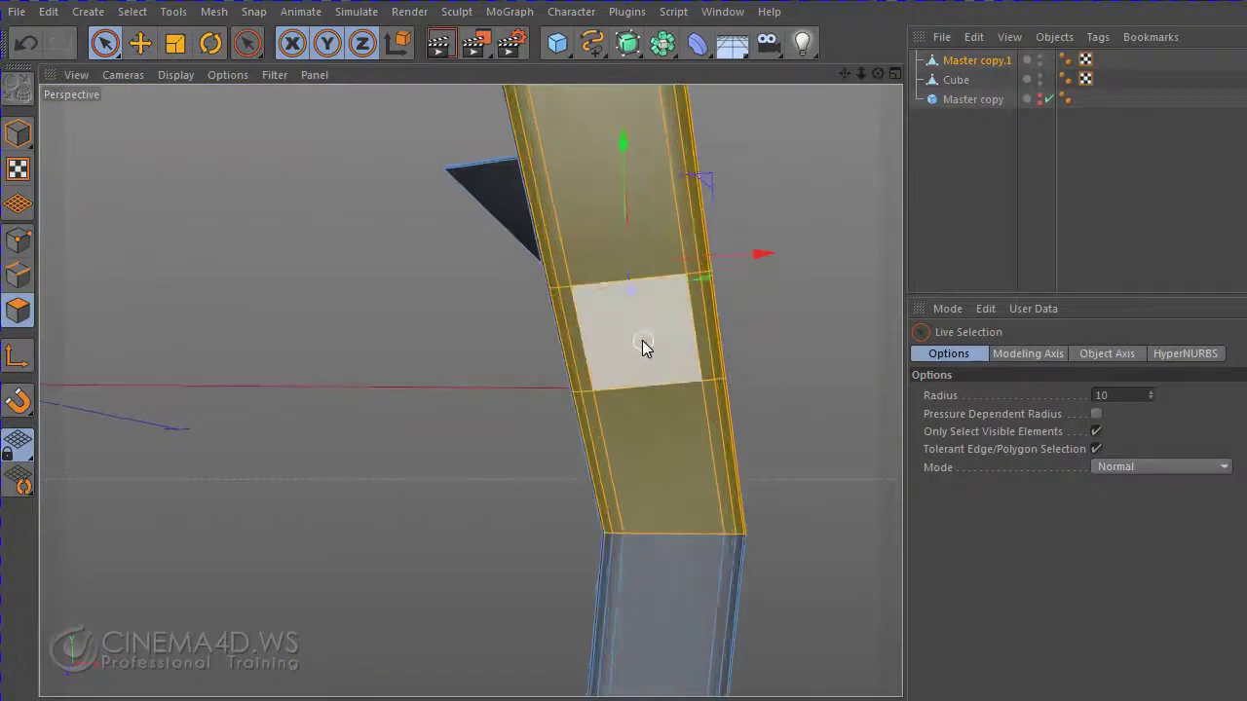
click(643, 340)
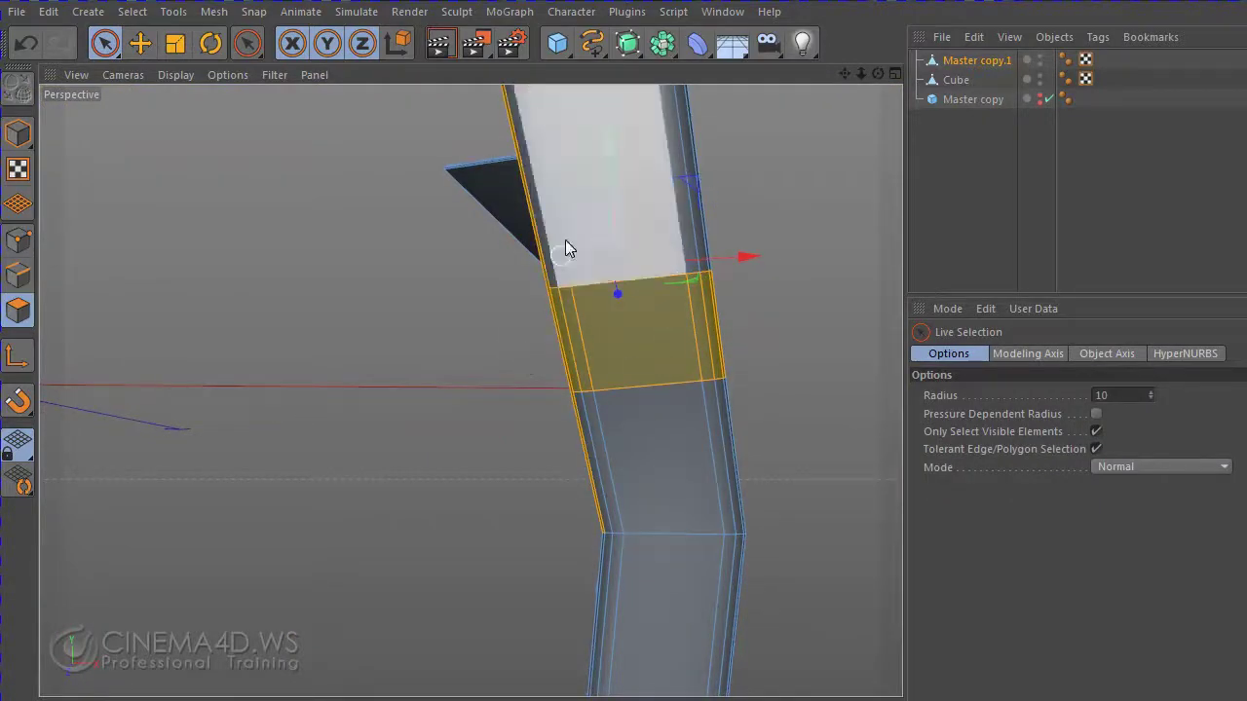
mouse_move(371, 230)
alt+mouse_down()
mouse_move(634, 362)
mouse_move(582, 389)
mouse_move(696, 389)
mouse_move(785, 370)
mouse_move(753, 363)
alt+mouse_up()
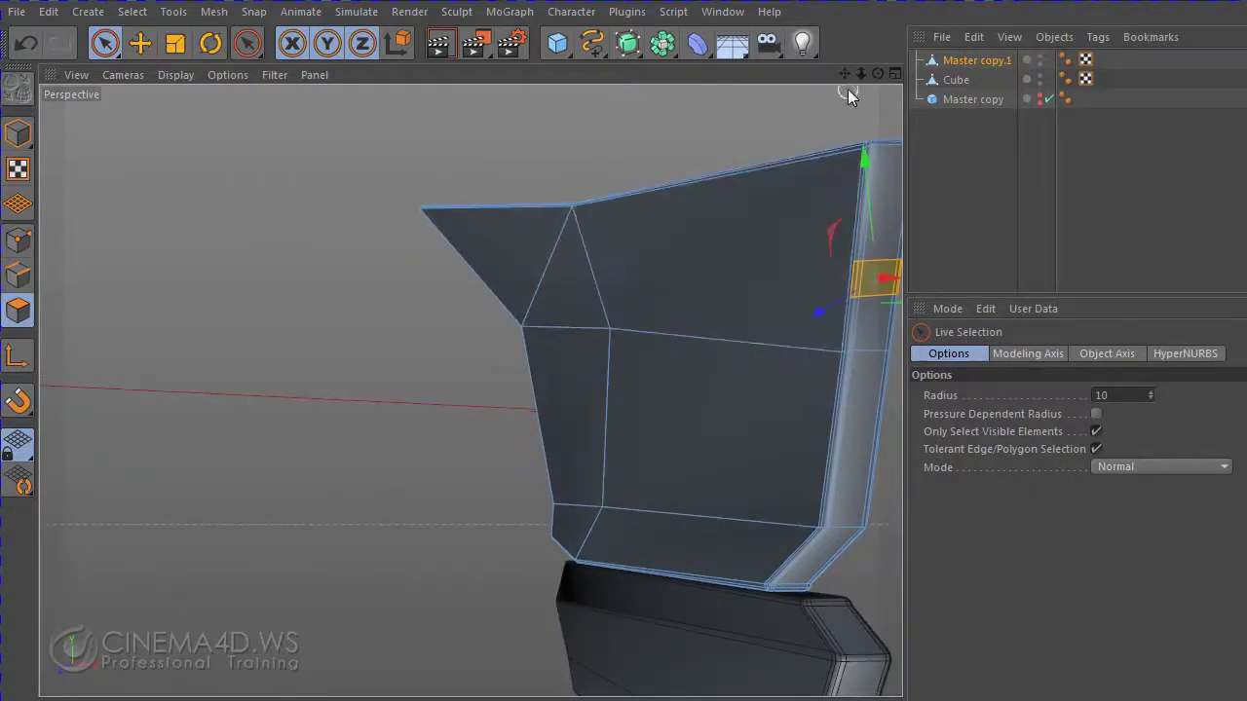
mouse_move(848, 89)
alt+mouse_down()
mouse_move(703, 88)
mouse_move(610, 287)
mouse_move(602, 349)
mouse_move(649, 395)
mouse_move(671, 394)
mouse_move(508, 387)
mouse_move(517, 429)
mouse_move(588, 426)
mouse_move(777, 359)
alt+mouse_up()
- Orbit around the panel to view the edge strip from its other side
right_click(753, 344)
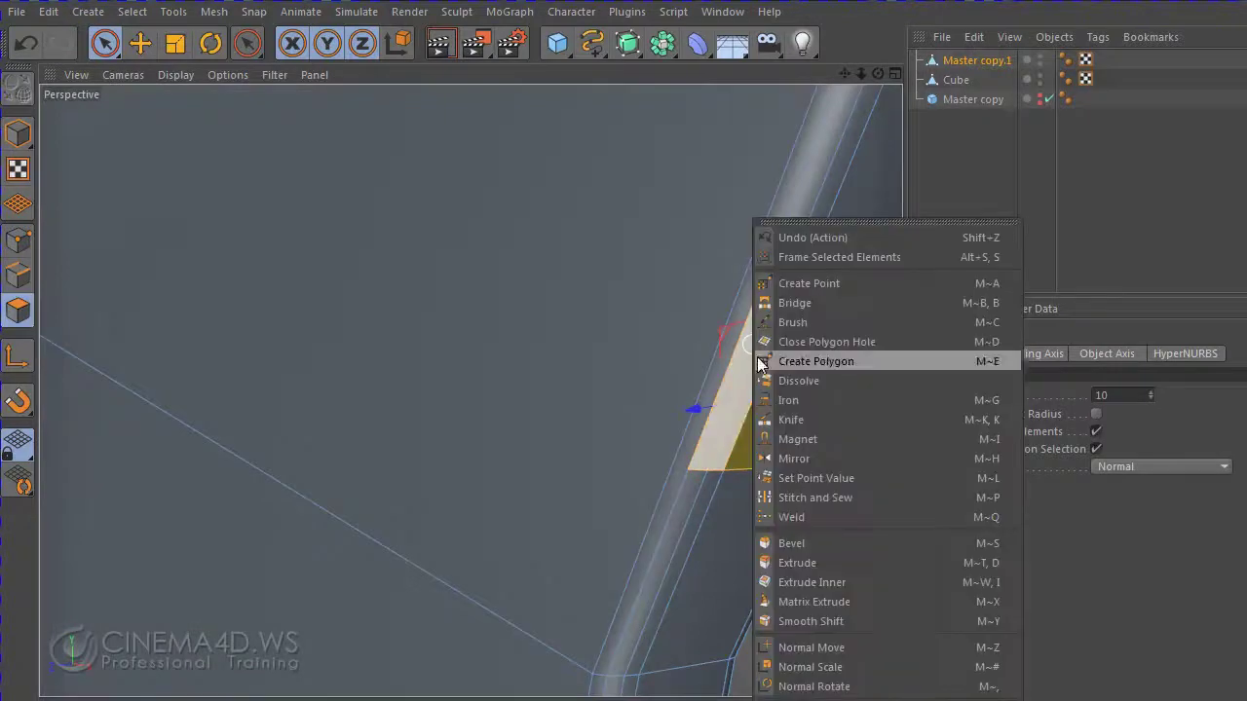
click(292, 209)
scroll(740, 340, up, 5)
mouse_move(740, 340)
alt+mouse_down()
mouse_move(798, 280)
mouse_move(734, 224)
alt+mouse_up()
scroll(734, 224, down, 5)
mouse_move(865, 86)
mouse_down()
mouse_move(872, 76)
mouse_move(834, 90)
mouse_up()
scroll(555, 274, up, 2)
- Clear the selection and slice a second Knife line across the edge strip
right_click(554, 274)
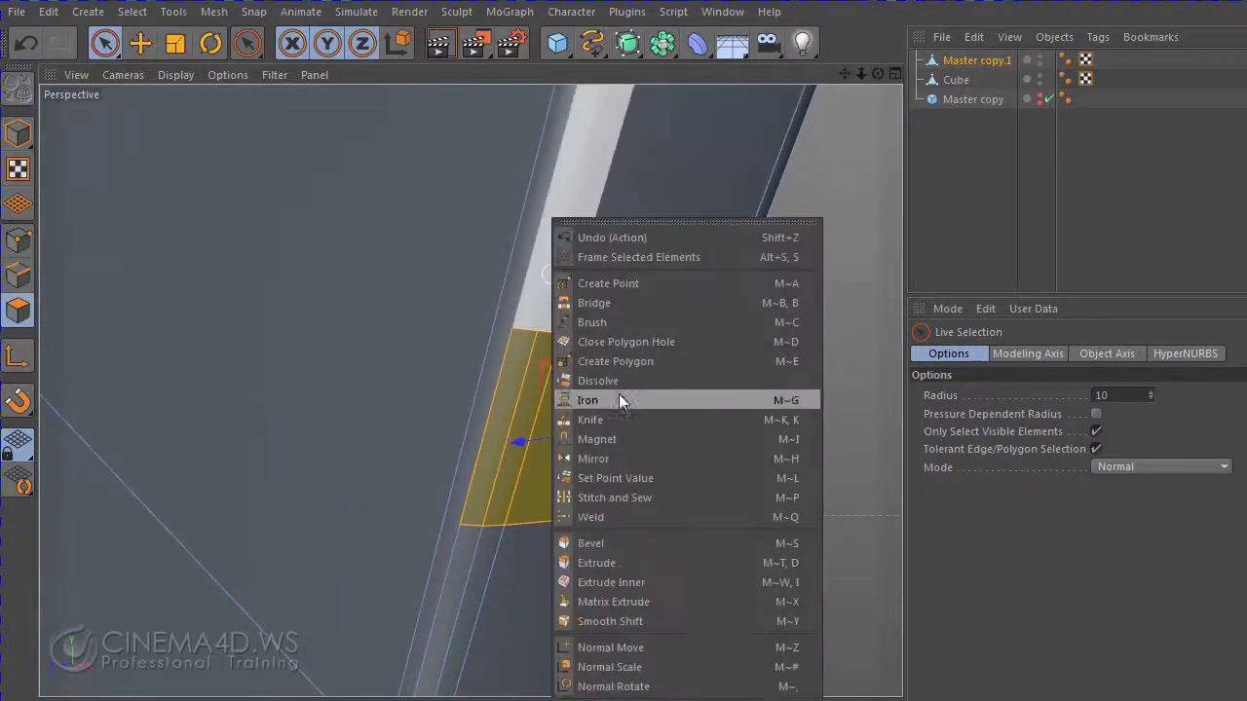
click(607, 417)
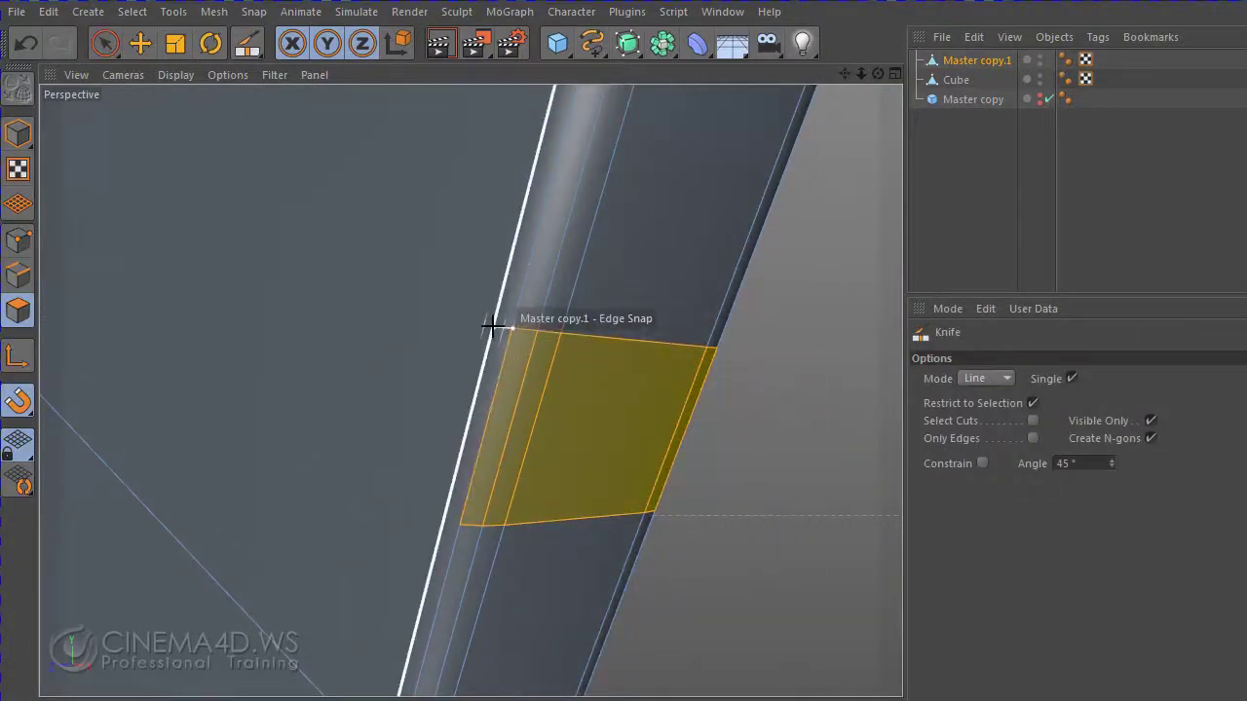
click(106, 43)
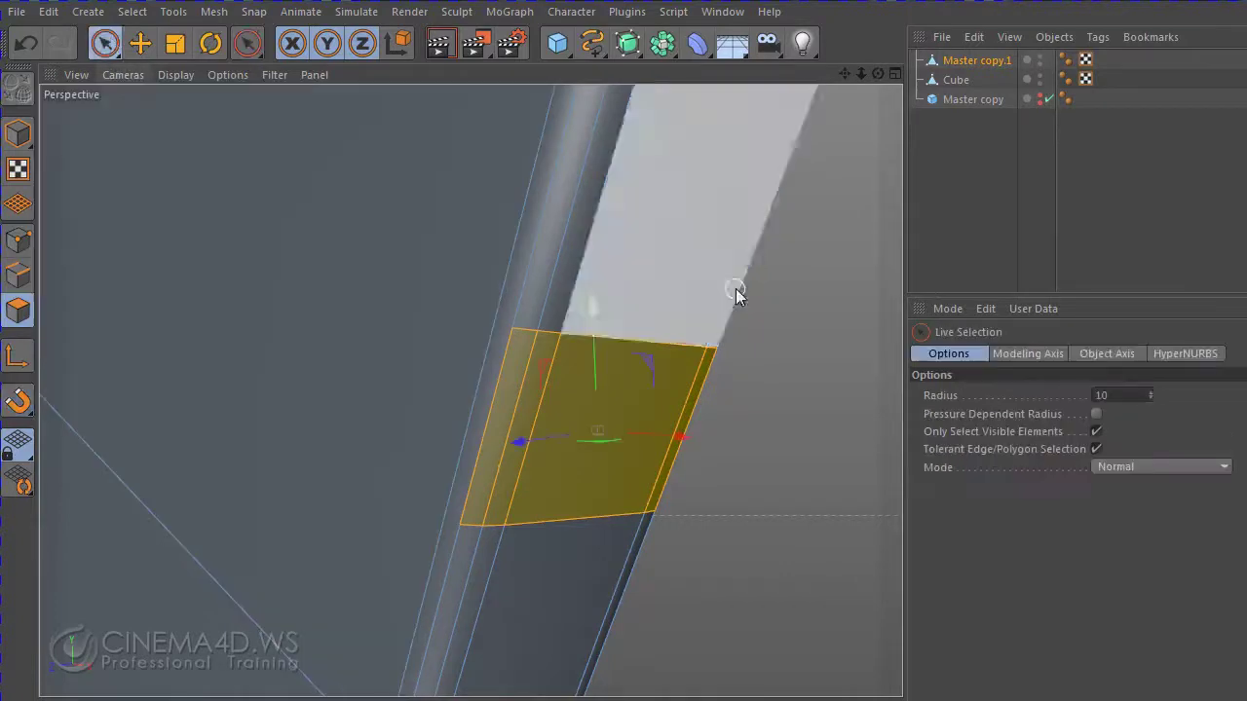
click(802, 323)
right_click(596, 279)
click(648, 421)
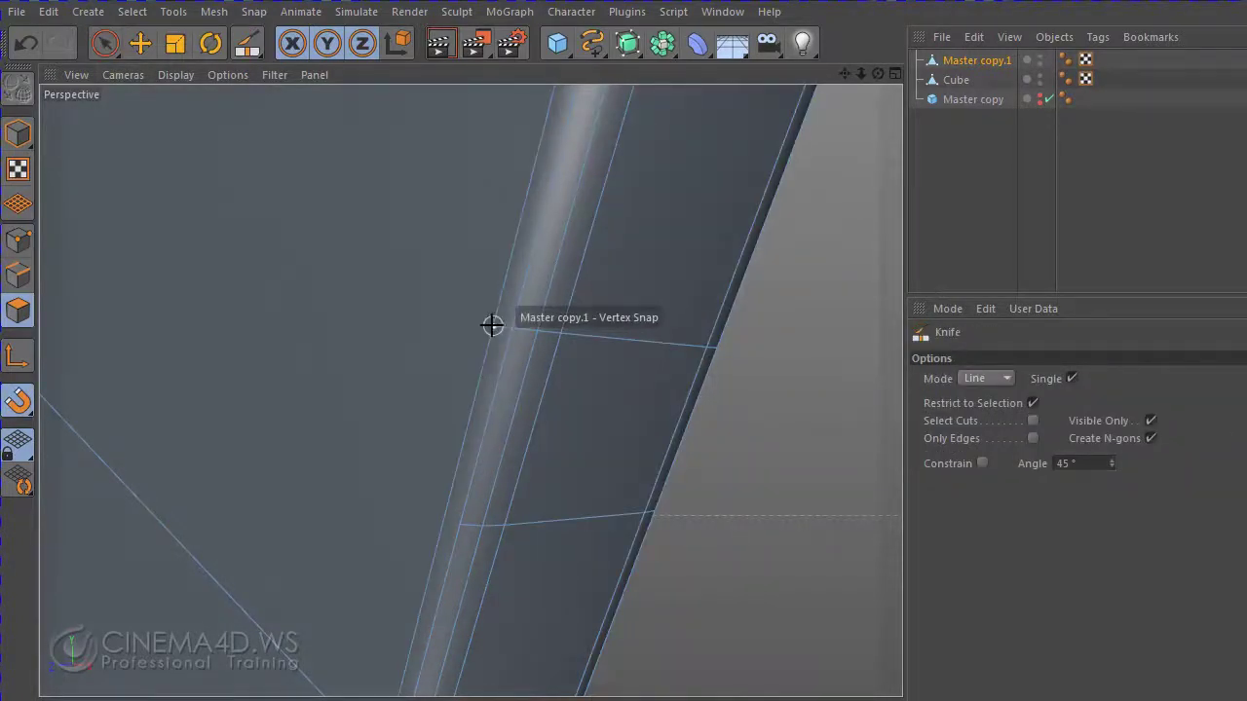
click(435, 519)
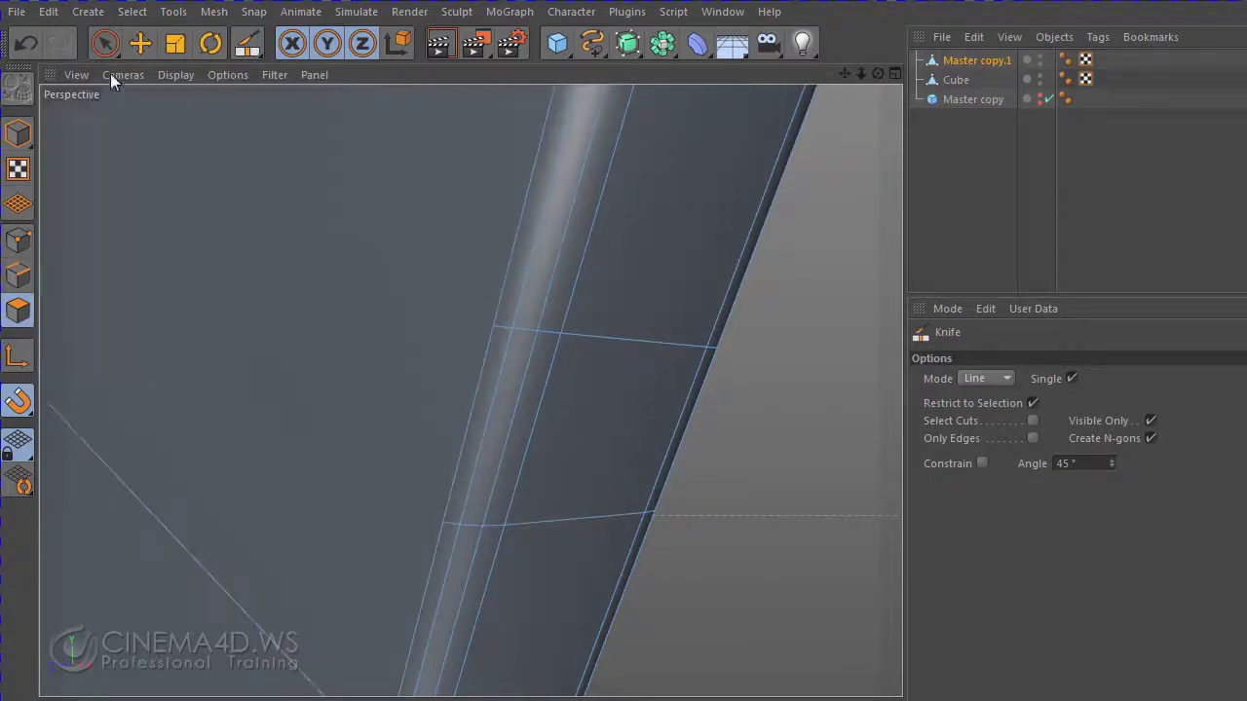
click(105, 42)
- Select the narrow band of polygons between the two cuts
click(604, 477)
click(488, 424)
drag(487, 424, 625, 433)
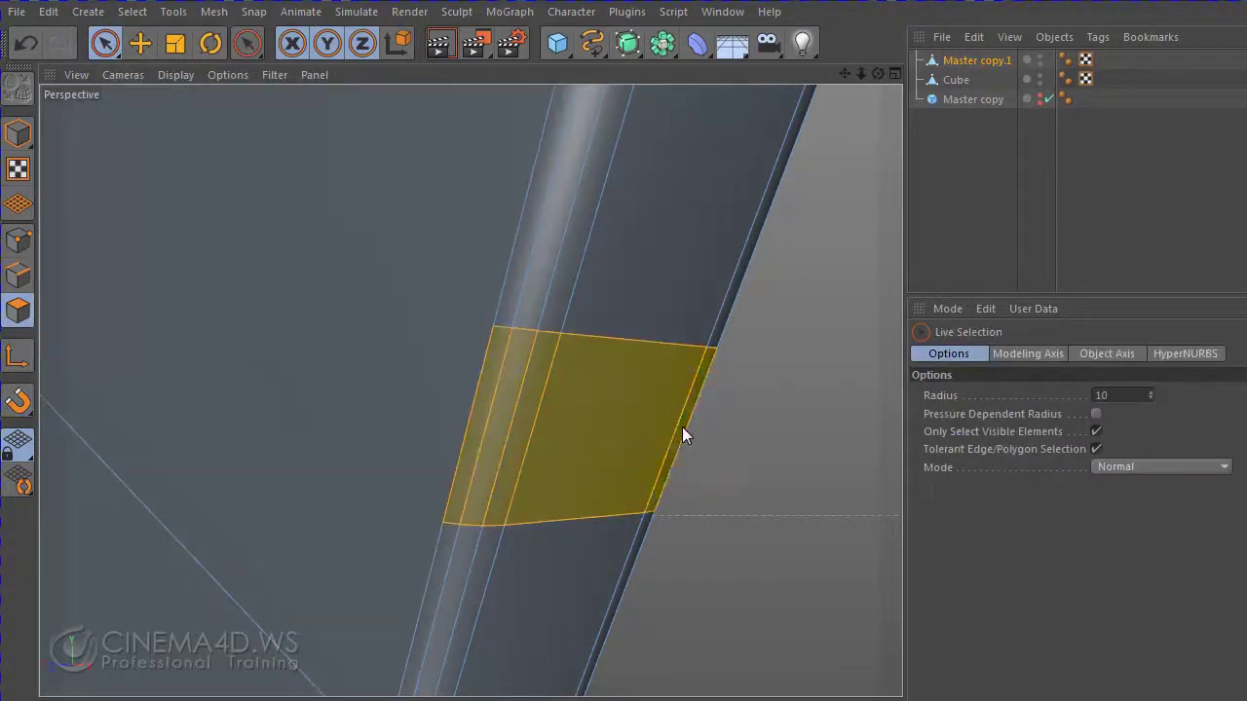
scroll(684, 433, down, 5)
mouse_move(773, 495)
alt+mouse_down()
mouse_move(612, 459)
mouse_move(737, 361)
mouse_move(785, 343)
mouse_move(793, 393)
mouse_move(716, 458)
mouse_move(412, 292)
alt+mouse_up()
scroll(412, 293, up, 5)
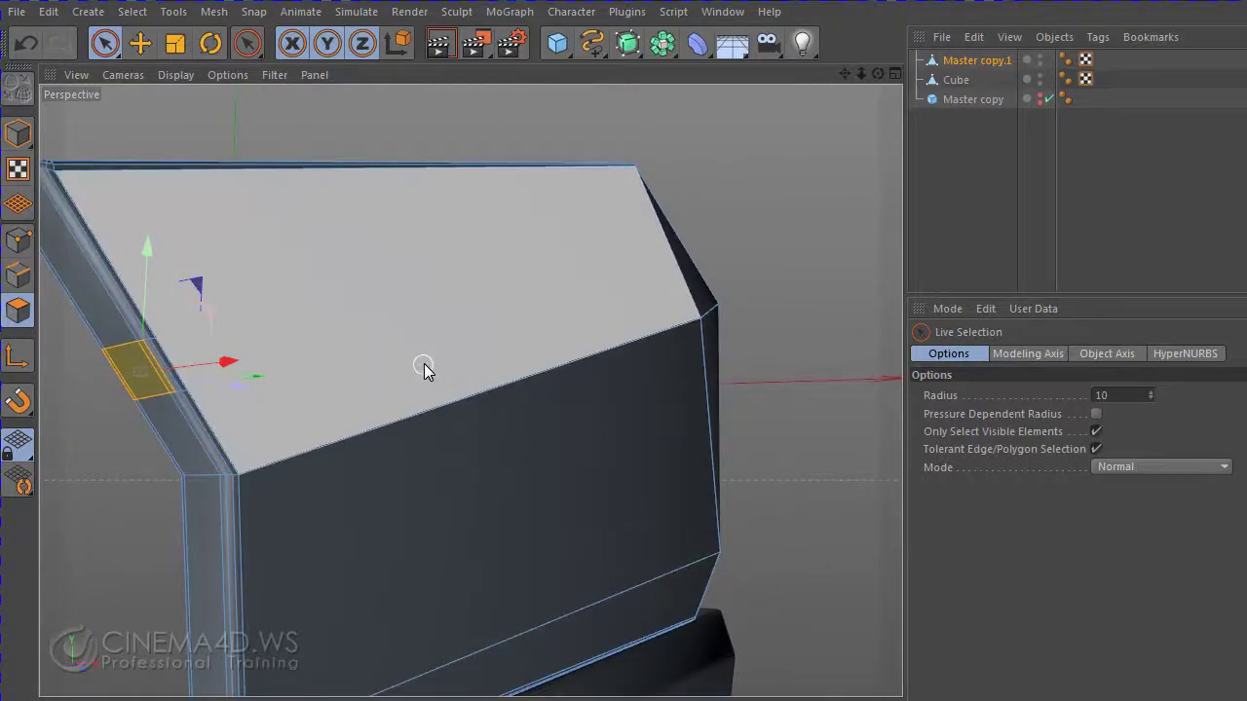
- In the Right view, pull the panel's corner tip left and down to match the blueprint
mouse_move(424, 364)
alt+mouse_down()
mouse_move(618, 432)
mouse_move(690, 399)
mouse_move(747, 345)
mouse_move(361, 354)
mouse_move(478, 409)
mouse_move(593, 395)
alt+mouse_up()
middle_click(593, 394)
middle_click(450, 469)
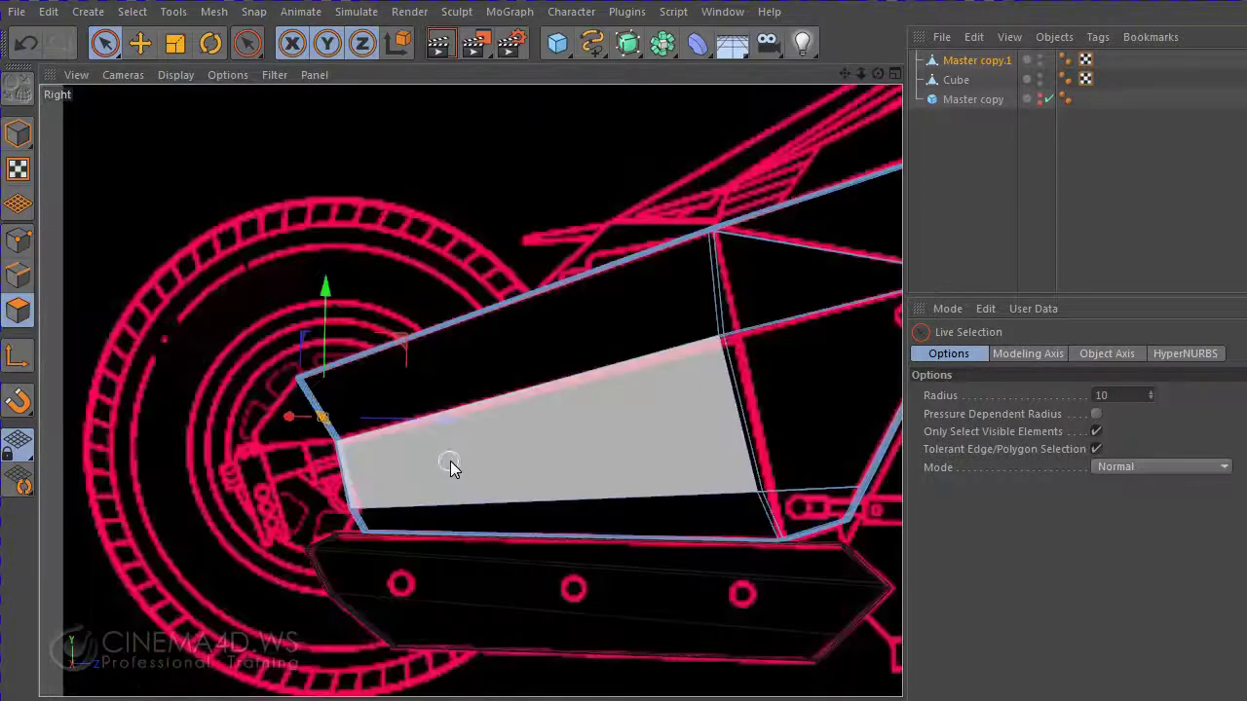
scroll(450, 460, up, 2)
mouse_move(844, 74)
mouse_down()
mouse_move(840, 377)
mouse_move(234, 144)
mouse_up()
click(140, 43)
drag(643, 369, 542, 417)
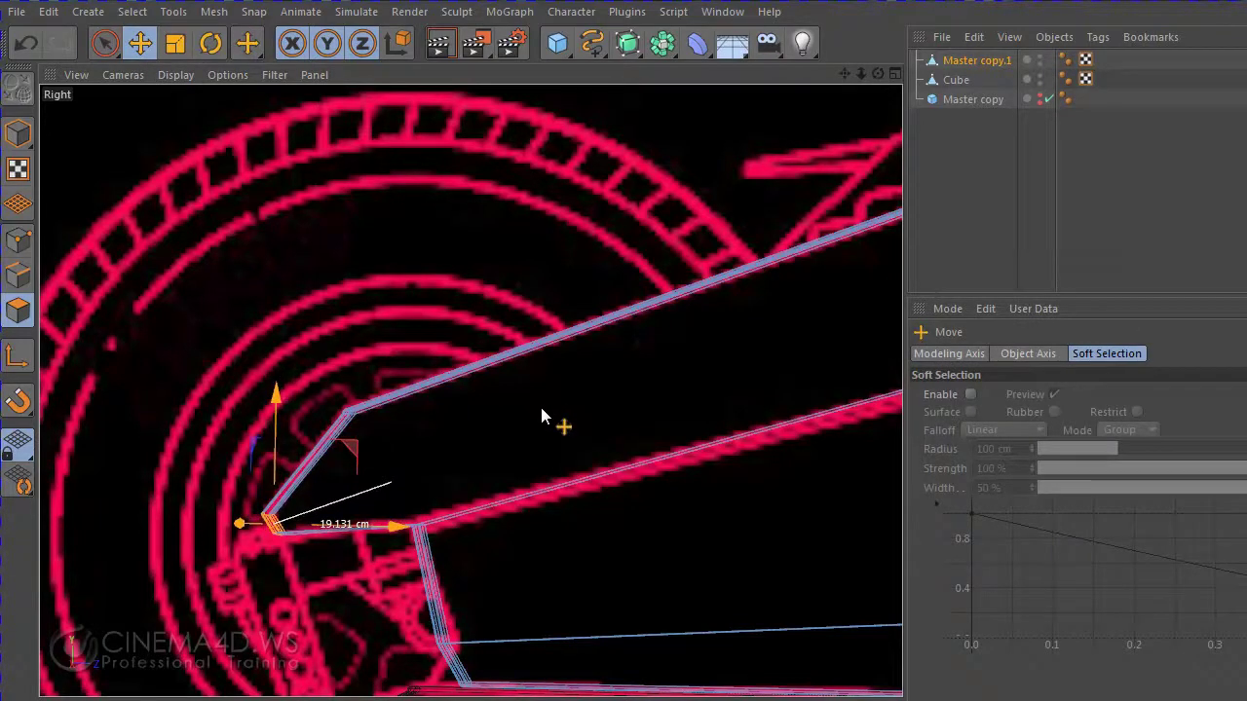
scroll(580, 487, down, 2)
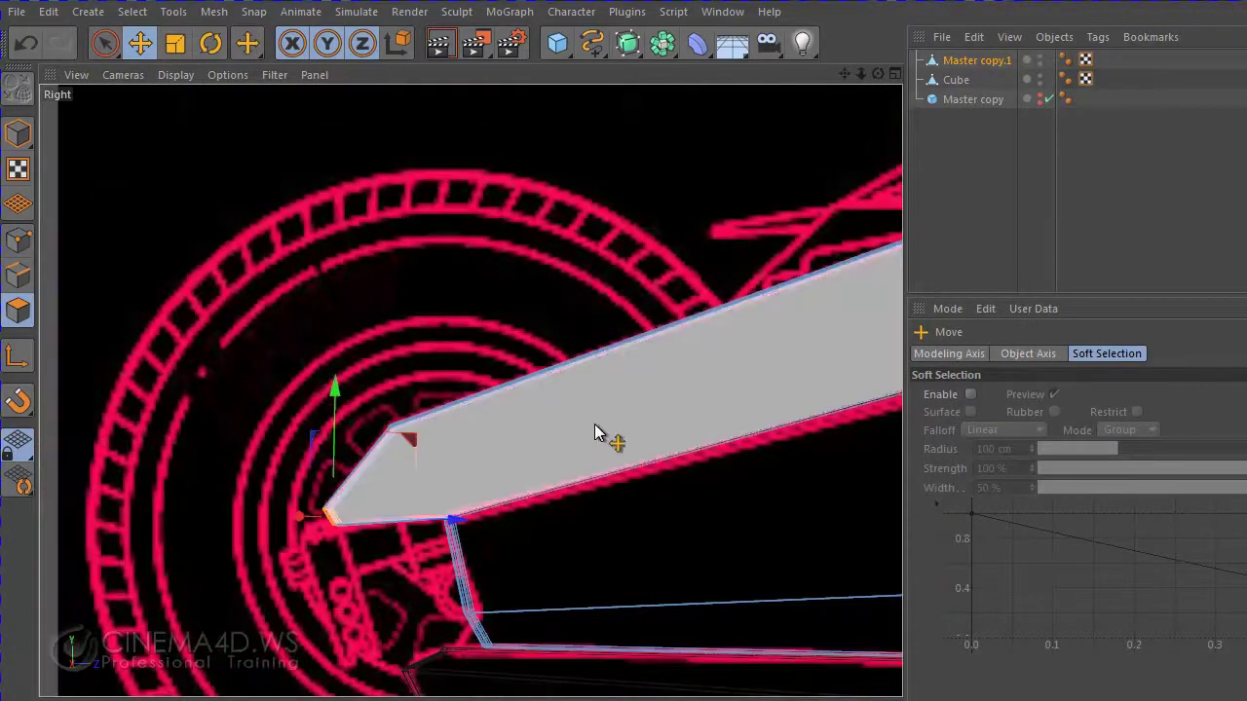
- Return to the Perspective view, deselect the front polygons, and orbit the panel in object mode
middle_click(542, 298)
middle_click(372, 310)
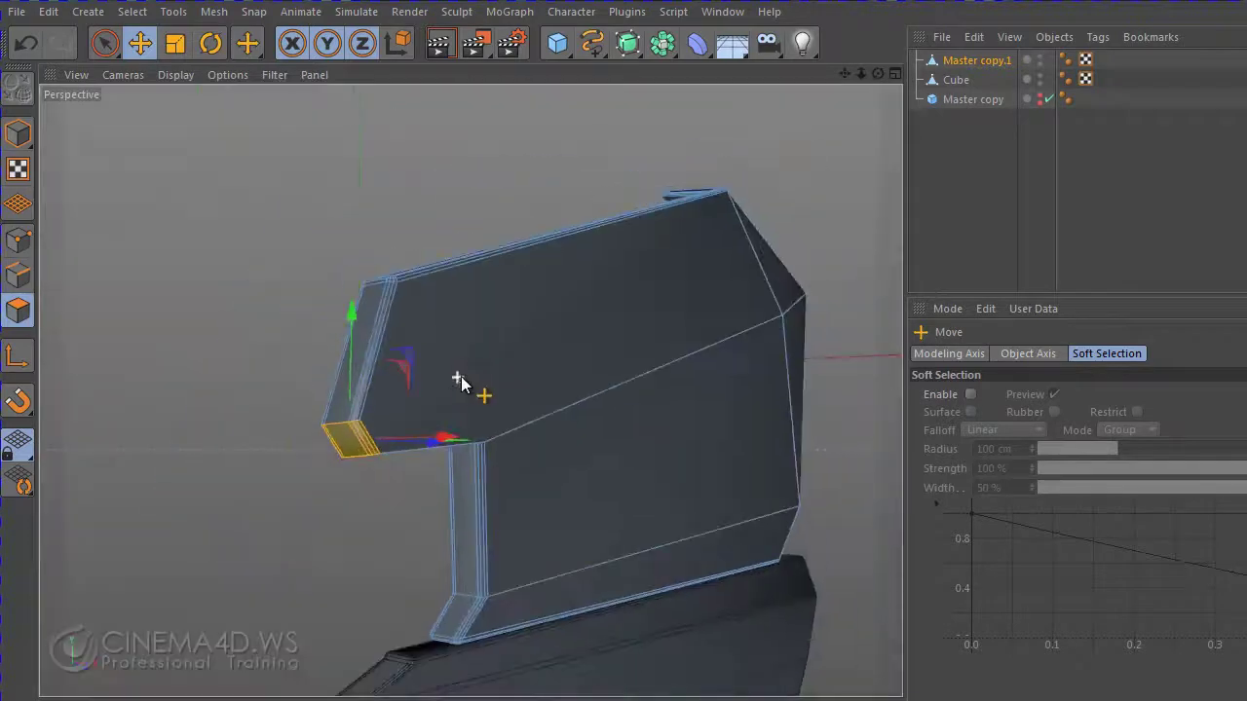
click(269, 300)
click(18, 134)
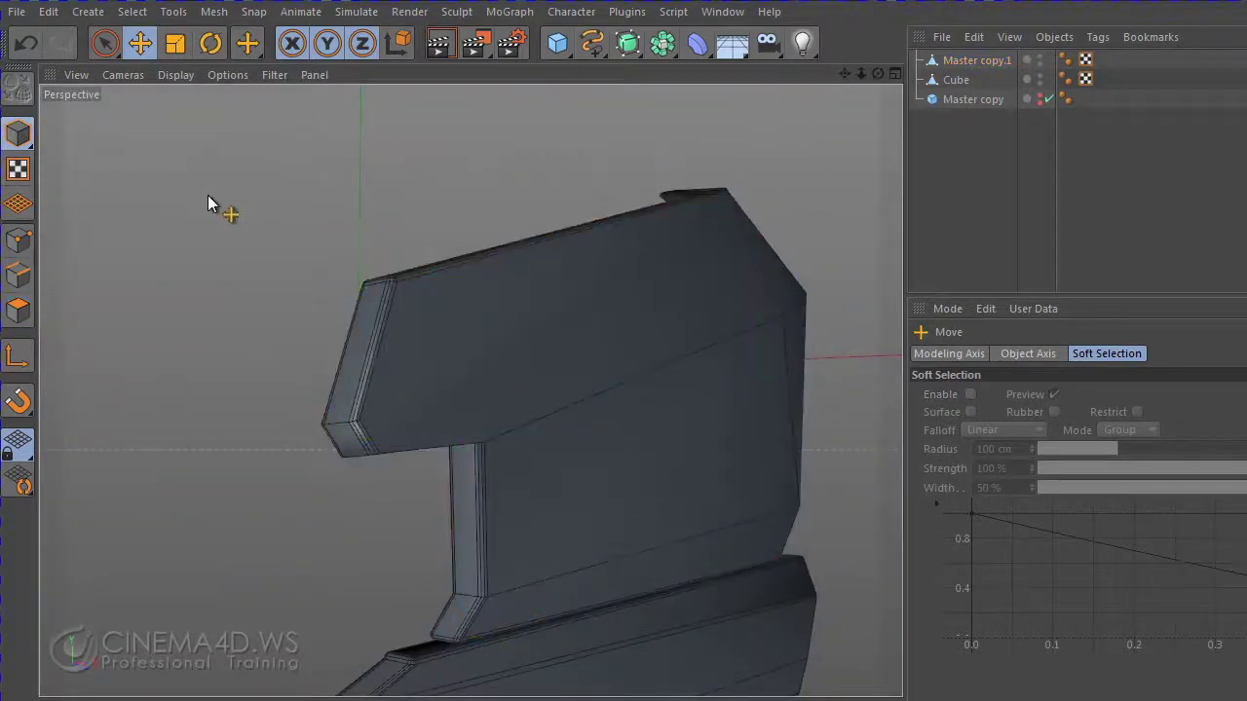
mouse_move(207, 195)
alt+mouse_down()
mouse_move(340, 307)
mouse_move(720, 414)
mouse_move(554, 440)
mouse_move(511, 409)
mouse_move(634, 352)
mouse_move(626, 380)
mouse_move(668, 507)
mouse_move(642, 435)
mouse_move(895, 333)
mouse_move(855, 381)
mouse_move(523, 362)
mouse_move(558, 376)
mouse_move(546, 173)
mouse_move(575, 59)
mouse_move(628, 126)
mouse_move(824, 287)
mouse_move(847, 267)
mouse_move(523, 279)
alt+mouse_up()
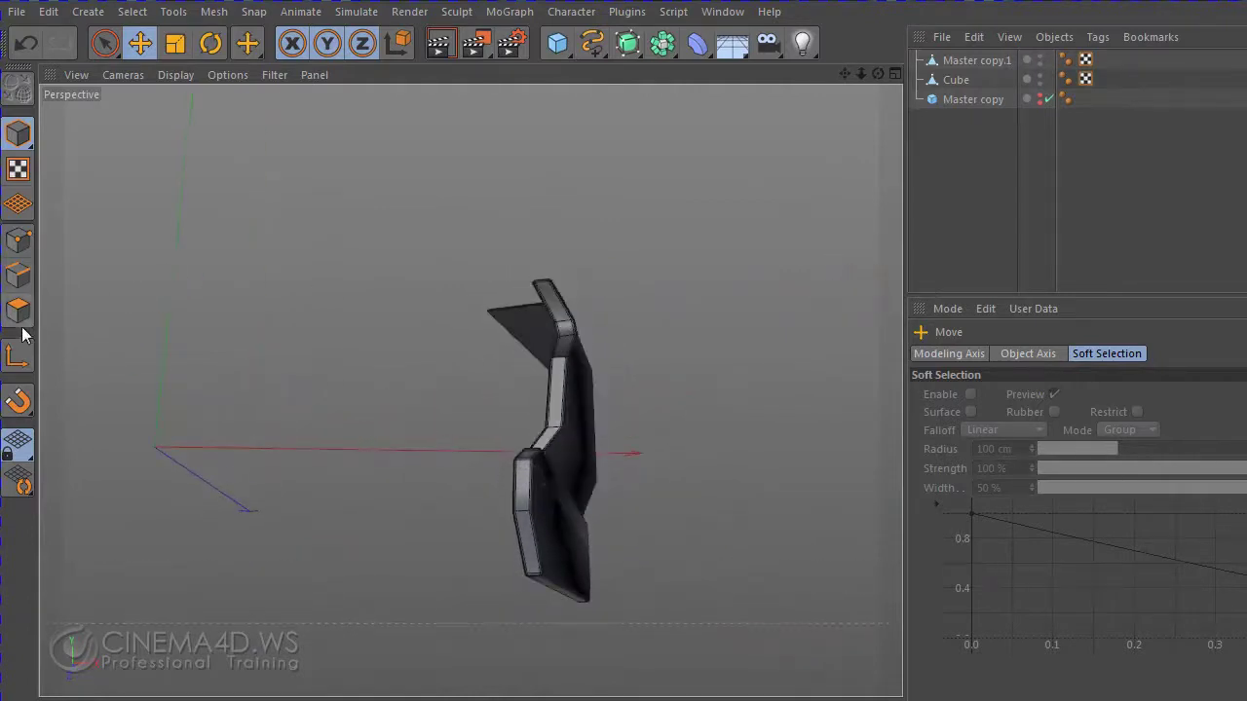
- Select and frame Master copy.1, then undo and redo the last two changes
click(943, 62)
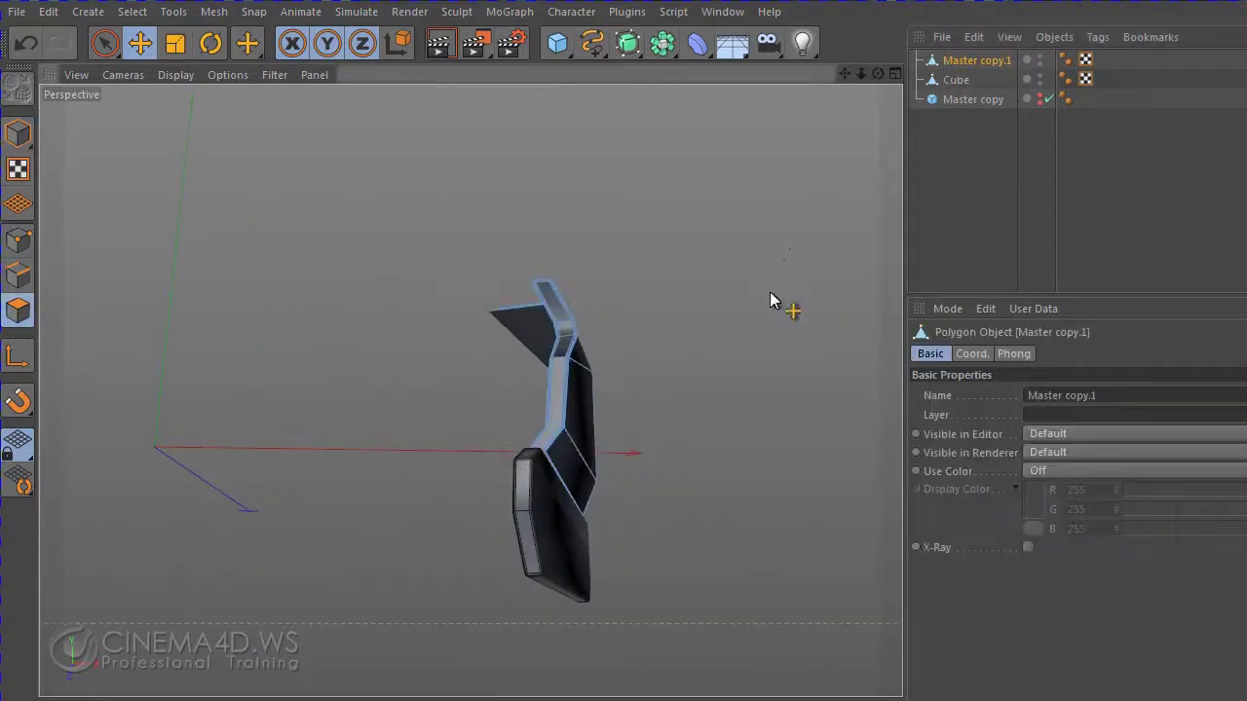
key(o)
click(24, 54)
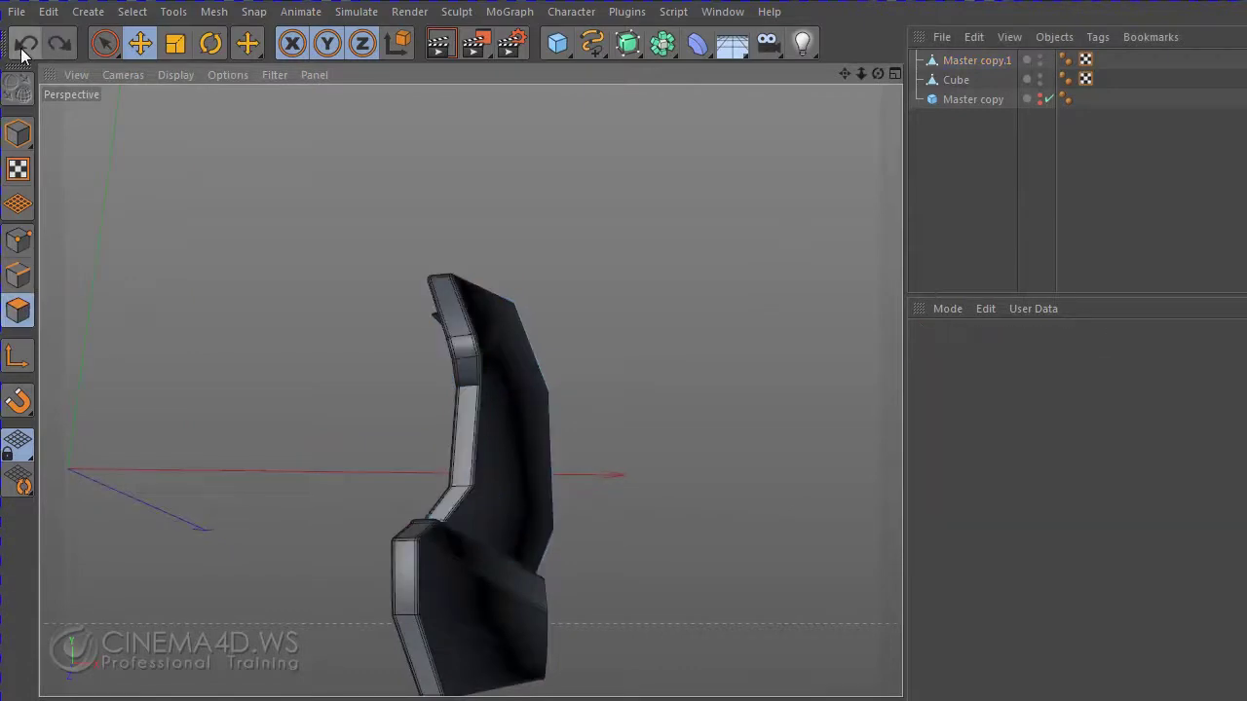
click(23, 55)
key(ctrl+y)
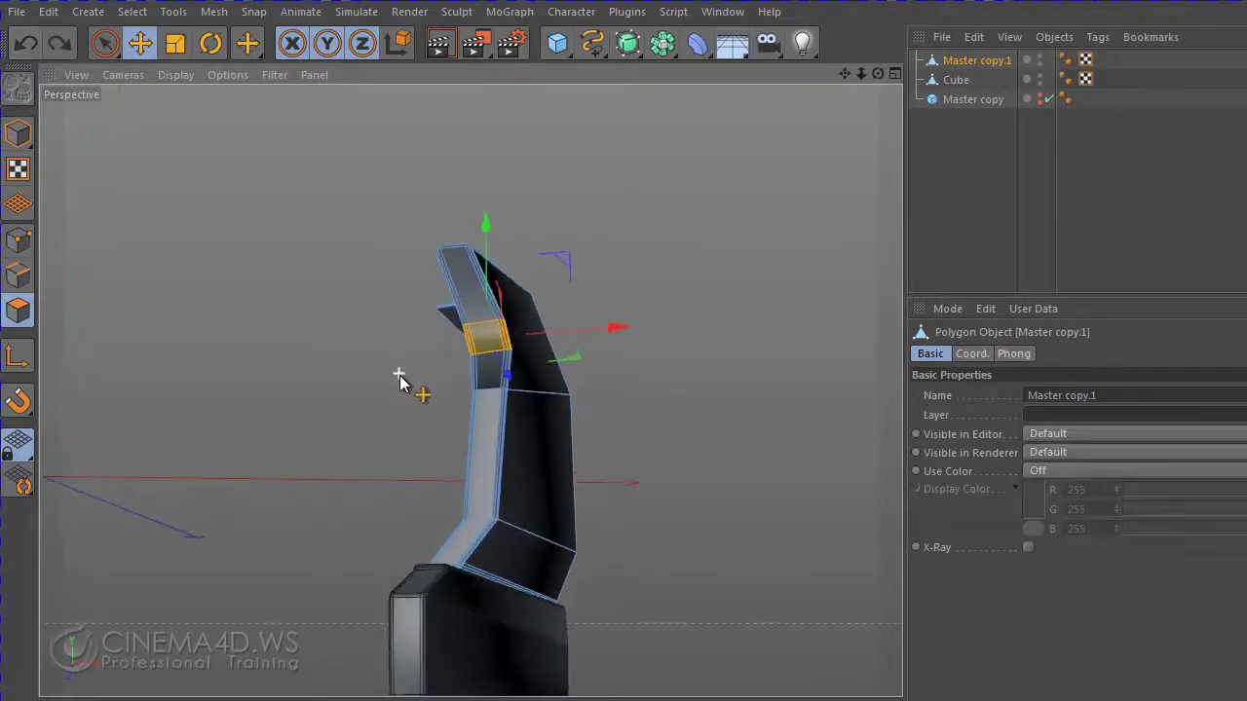
key(ctrl+y)
key(ctrl+y)
key(ctrl+y)
key(ctrl+y)
key(ctrl+y)
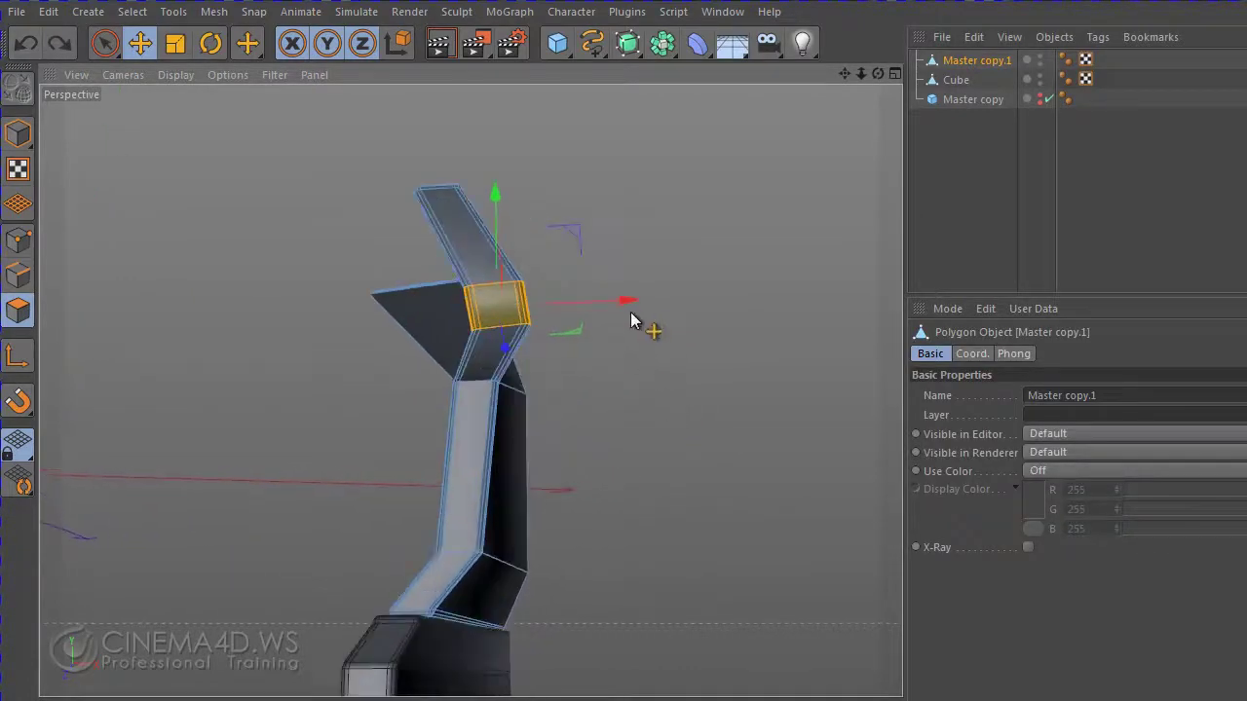
- Nudge the selected band sideways along X, checking it from a frontal view
drag(628, 310, 574, 310)
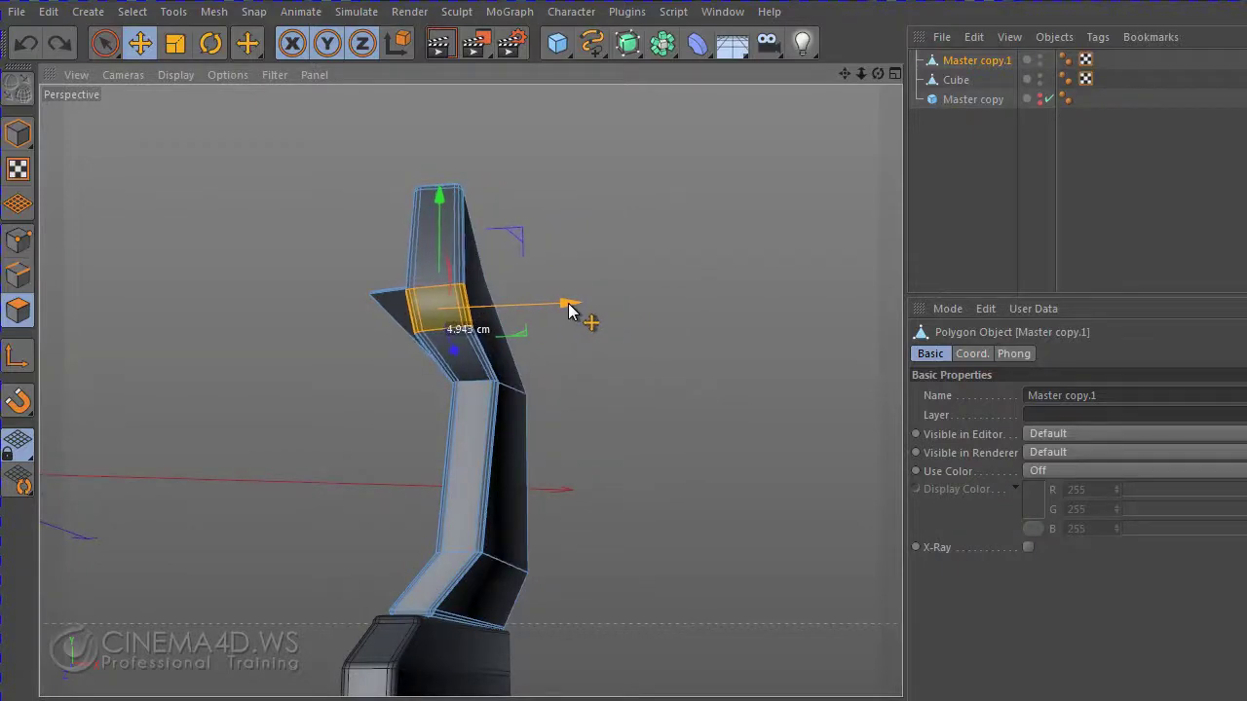
drag(574, 310, 601, 370)
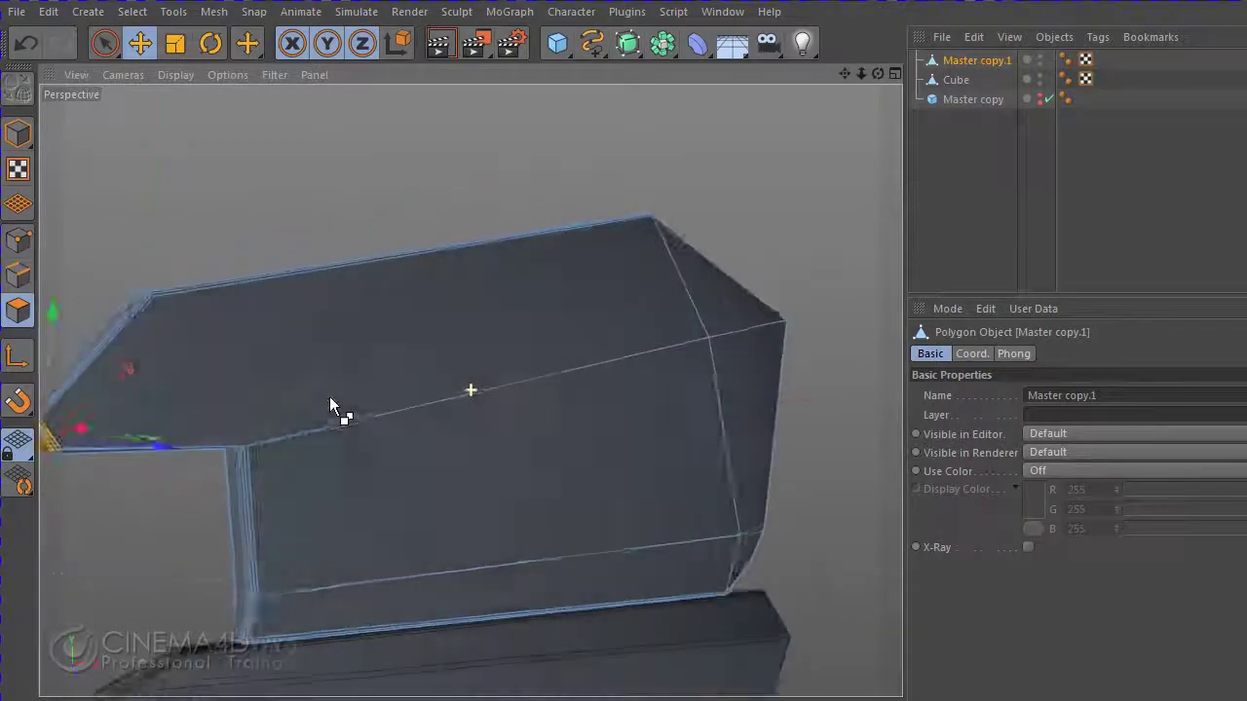
alt+drag(330, 396, 611, 358)
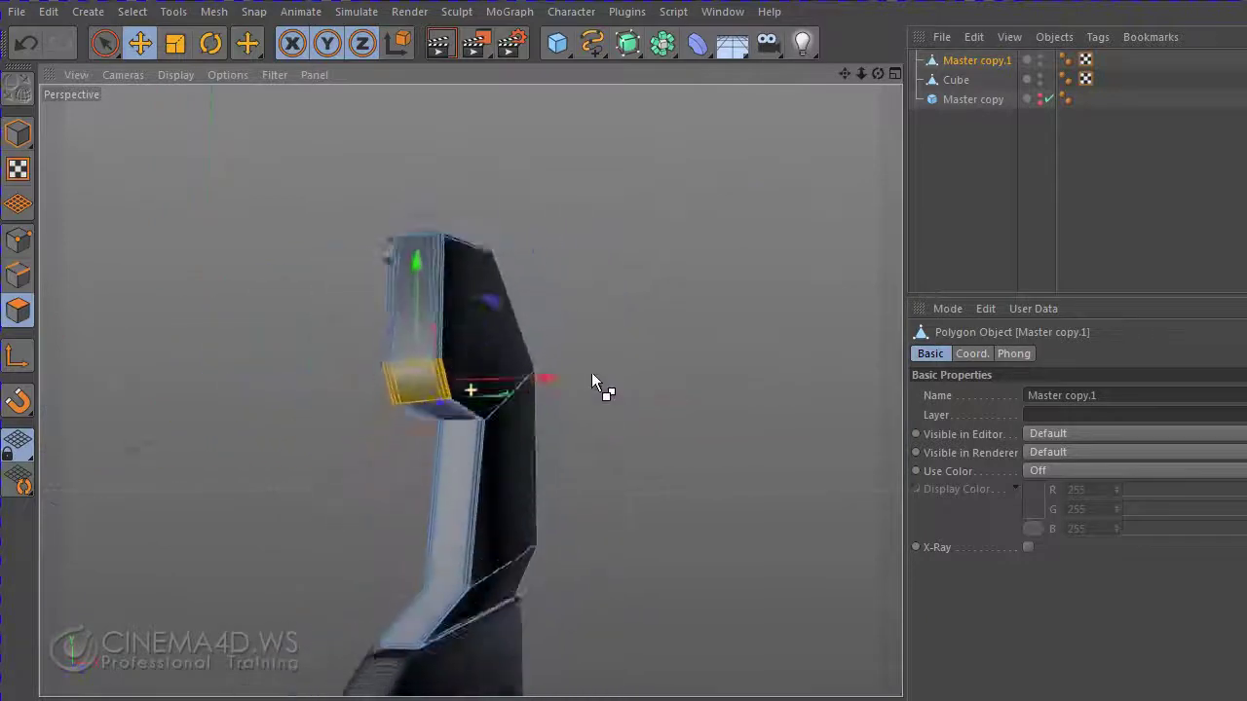
mouse_move(602, 334)
mouse_down()
mouse_move(589, 334)
mouse_move(607, 342)
mouse_up()
alt+drag(737, 403, 663, 407)
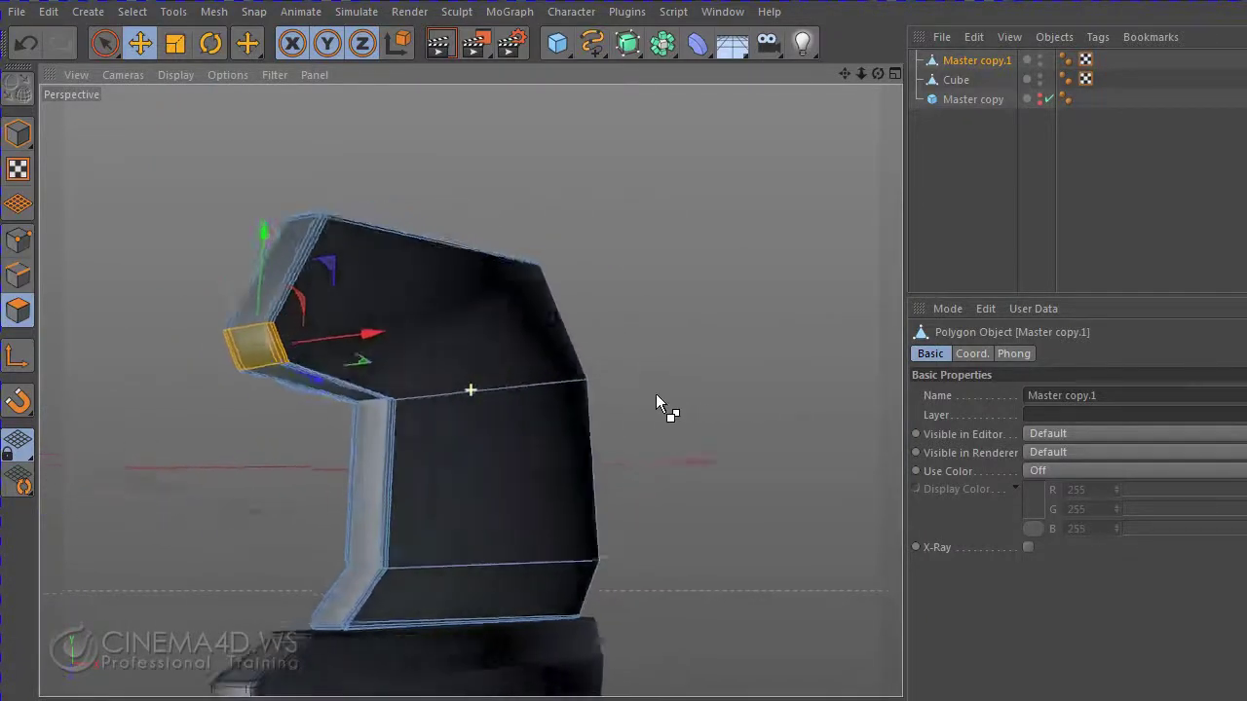
scroll(643, 341, up, 3)
- With the selection tool active, orbit and pan to view the side panel from a new angle
mouse_move(632, 288)
alt+mouse_down()
mouse_move(515, 396)
mouse_move(379, 493)
mouse_move(390, 562)
mouse_move(336, 507)
mouse_move(481, 498)
mouse_move(270, 204)
alt+mouse_up()
scroll(343, 504, down, 2)
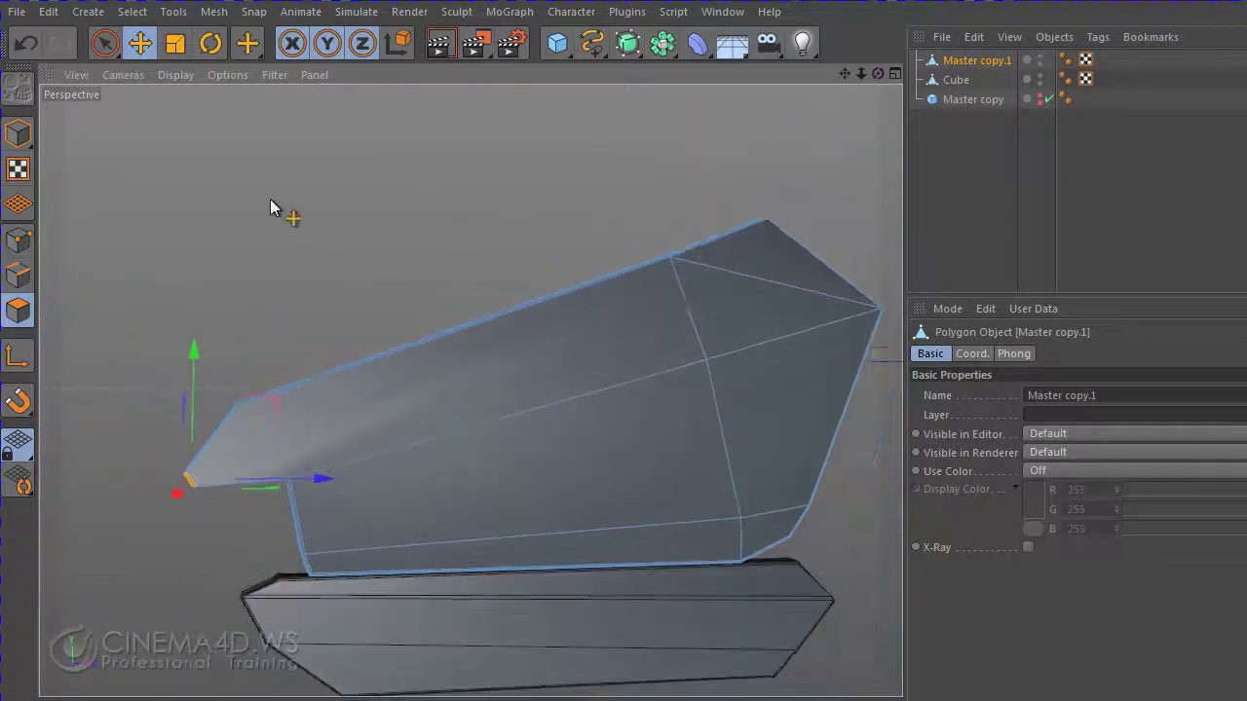
scroll(270, 203, up, 1)
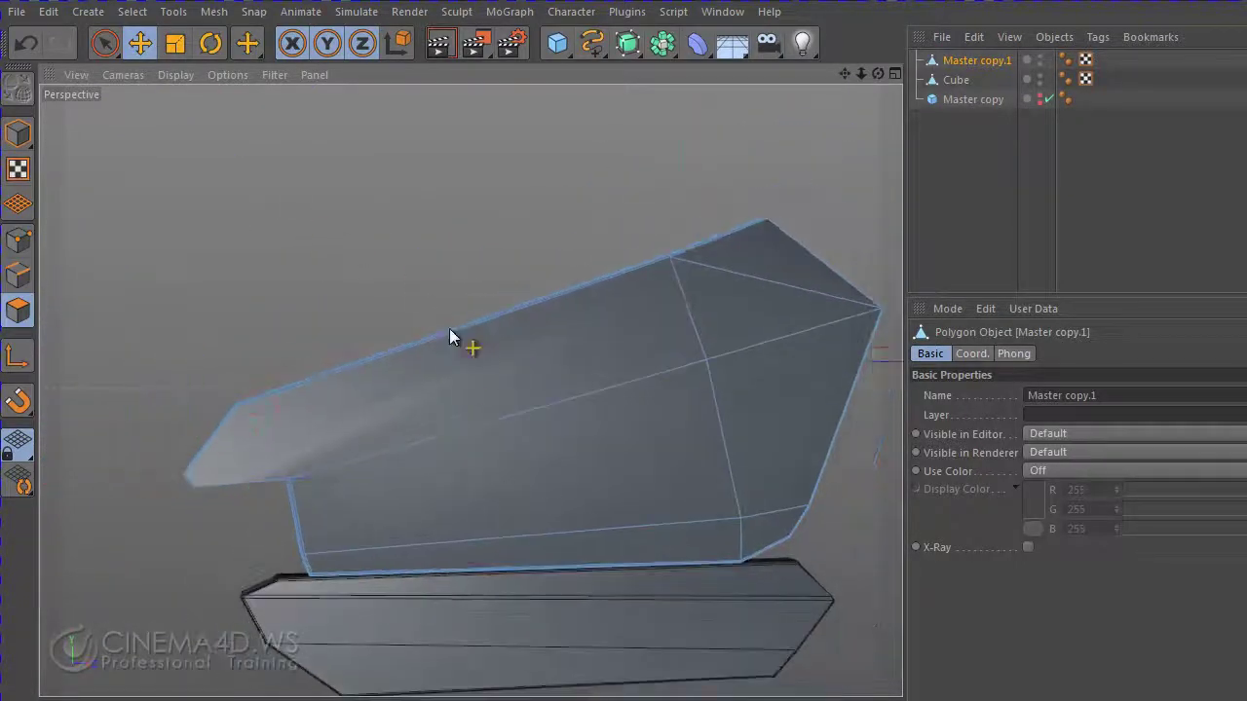
click(99, 44)
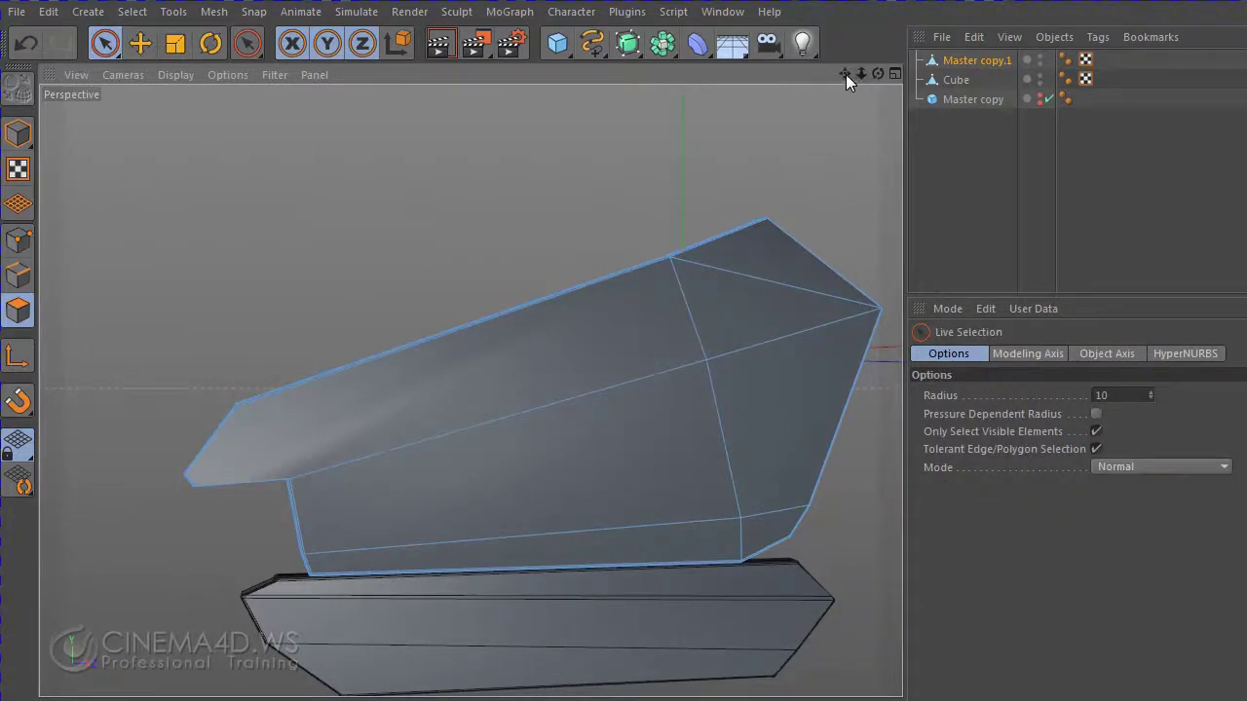
drag(846, 74, 712, 45)
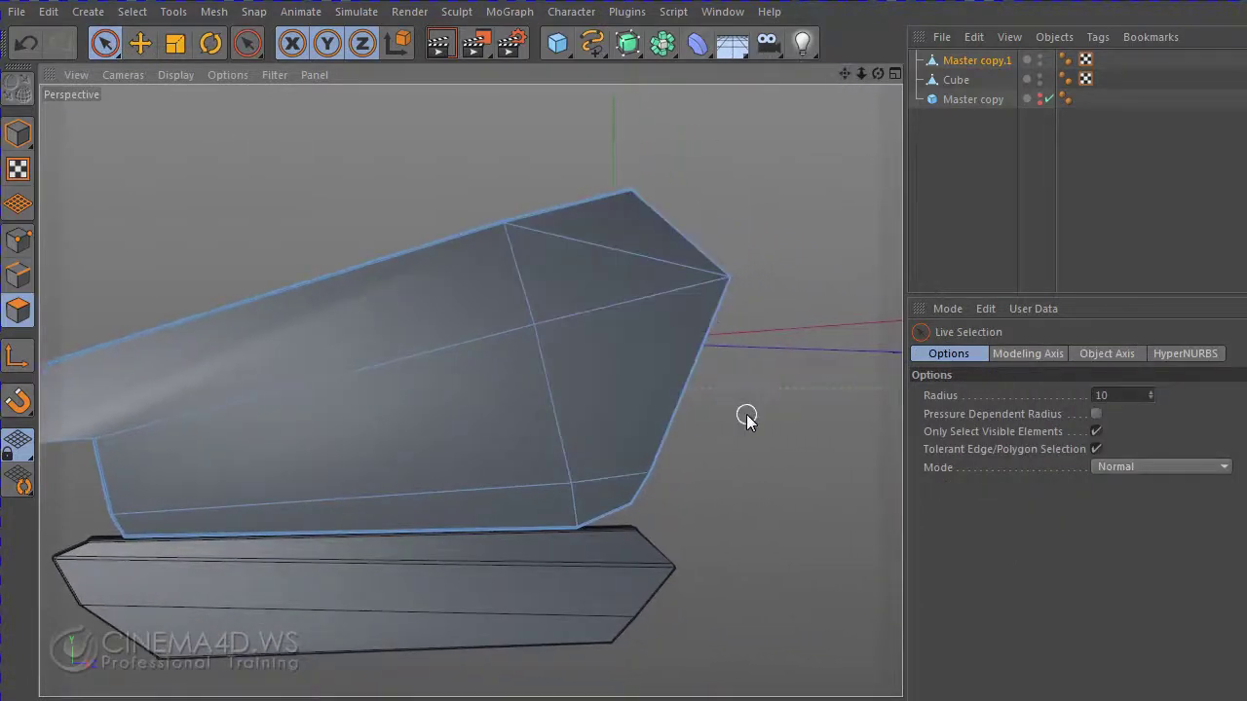
mouse_move(746, 417)
alt+mouse_down()
mouse_move(798, 394)
mouse_move(822, 173)
alt+mouse_up()
mouse_move(845, 78)
alt+mouse_down()
mouse_move(826, 91)
mouse_move(766, 337)
mouse_move(670, 370)
alt+mouse_up()
- Maximize the Right blueprint view, frame the side panel, and widen the viewport
middle_click(678, 380)
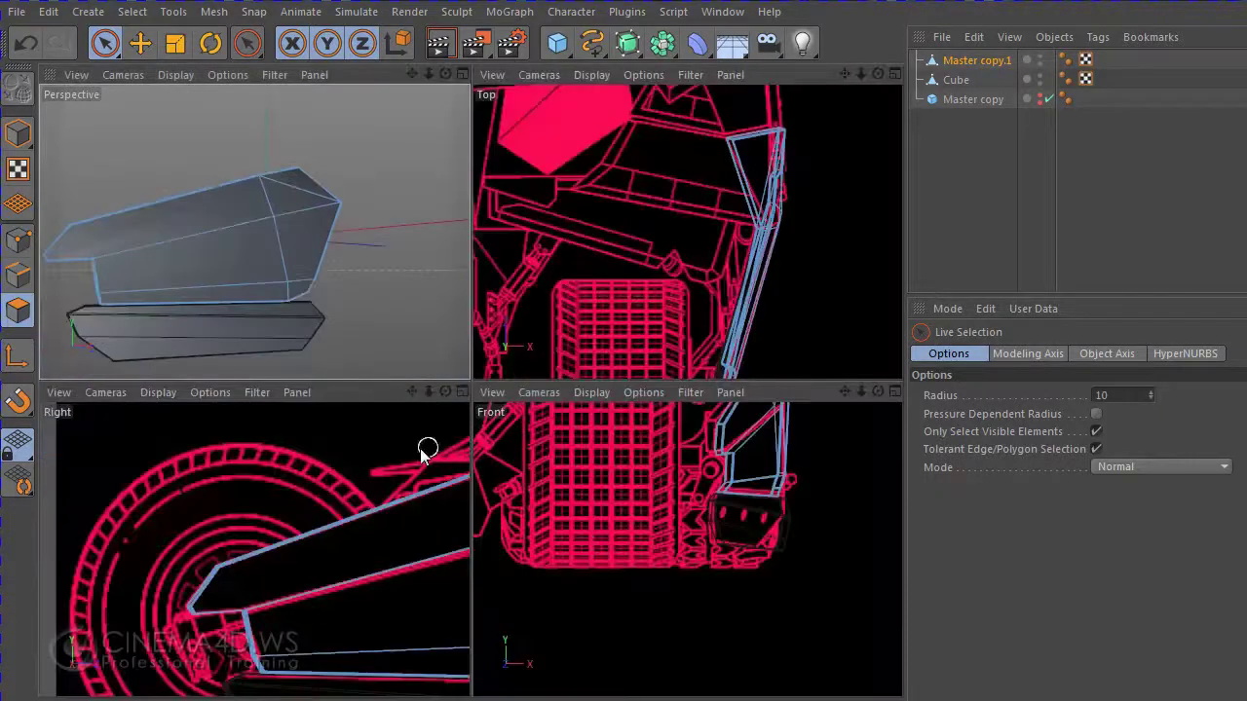
middle_click(390, 465)
mouse_move(845, 75)
mouse_down()
mouse_move(556, 104)
mouse_move(509, 328)
mouse_move(664, 425)
mouse_up()
scroll(682, 434, down, 1)
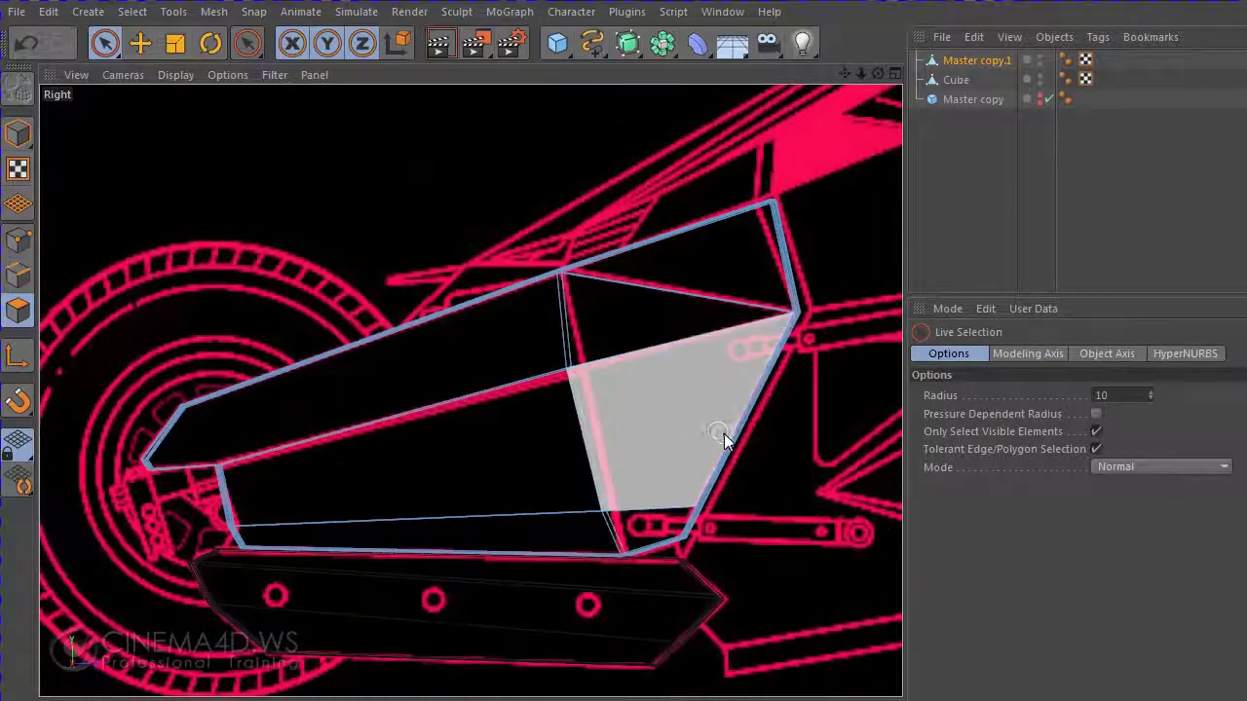
scroll(406, 418, up, 1)
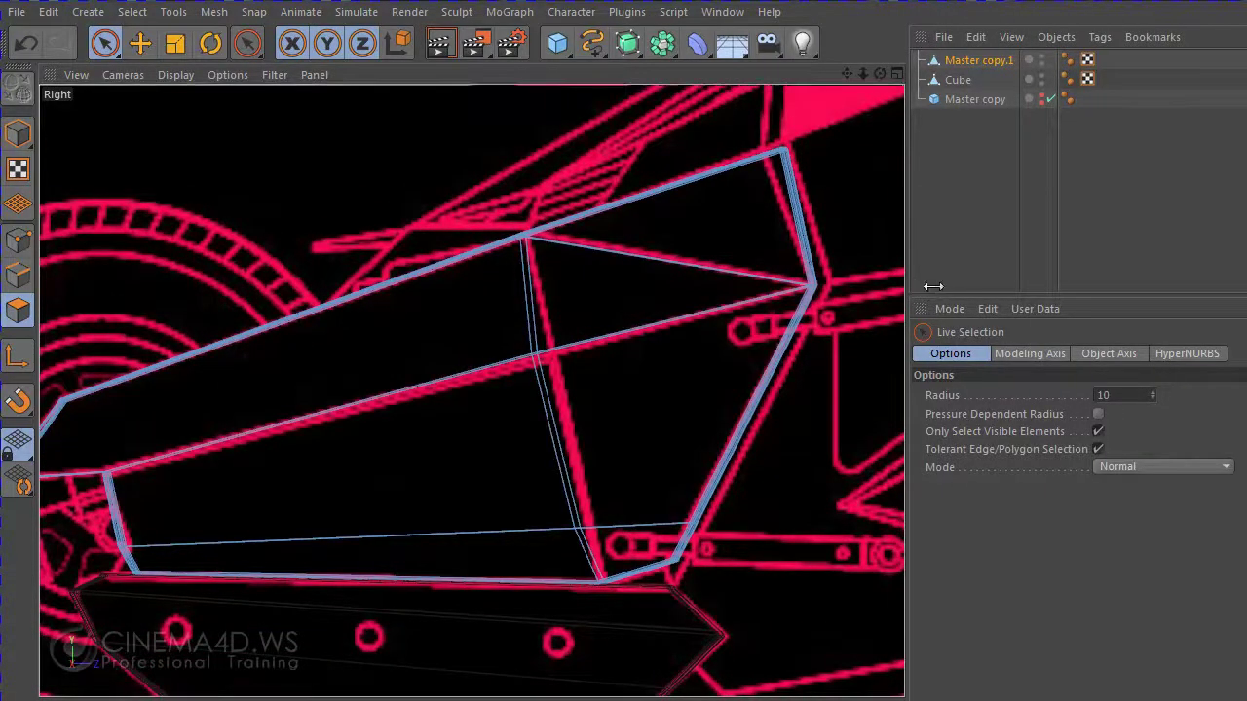
drag(904, 292, 1162, 293)
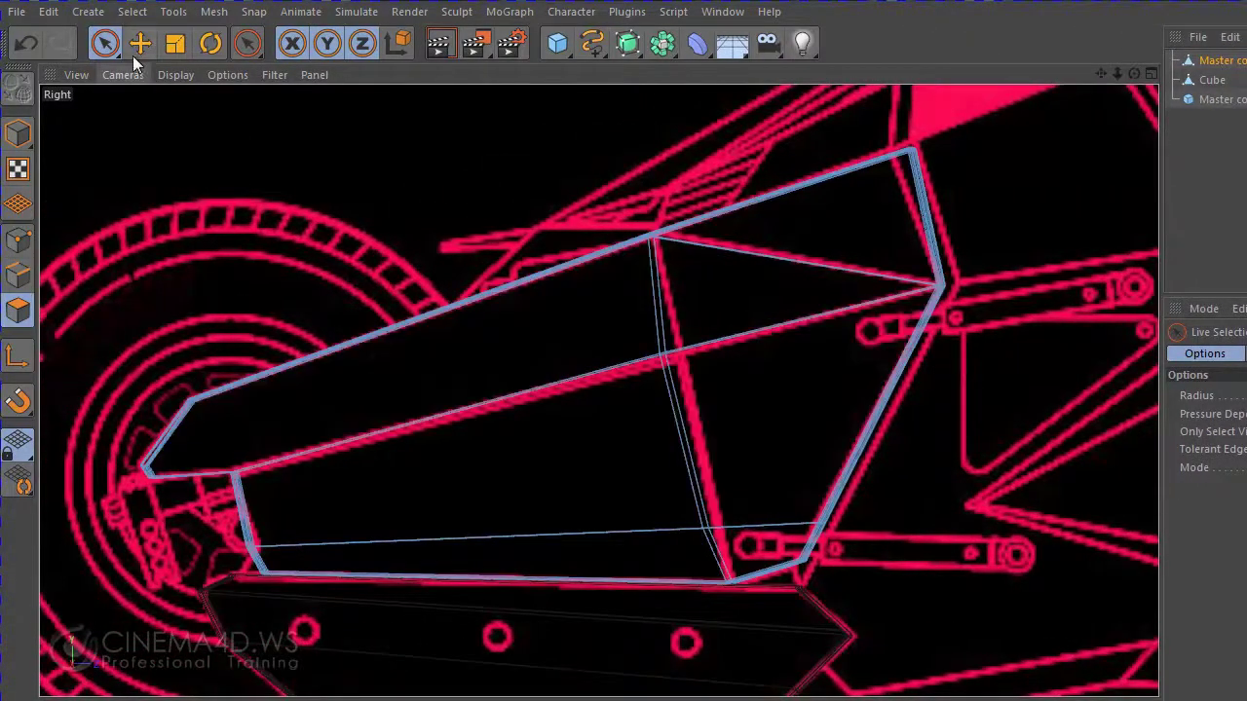
- Knife a diagonal cut from the panel's right corner vertex across the panel polygon
click(112, 46)
right_click(725, 121)
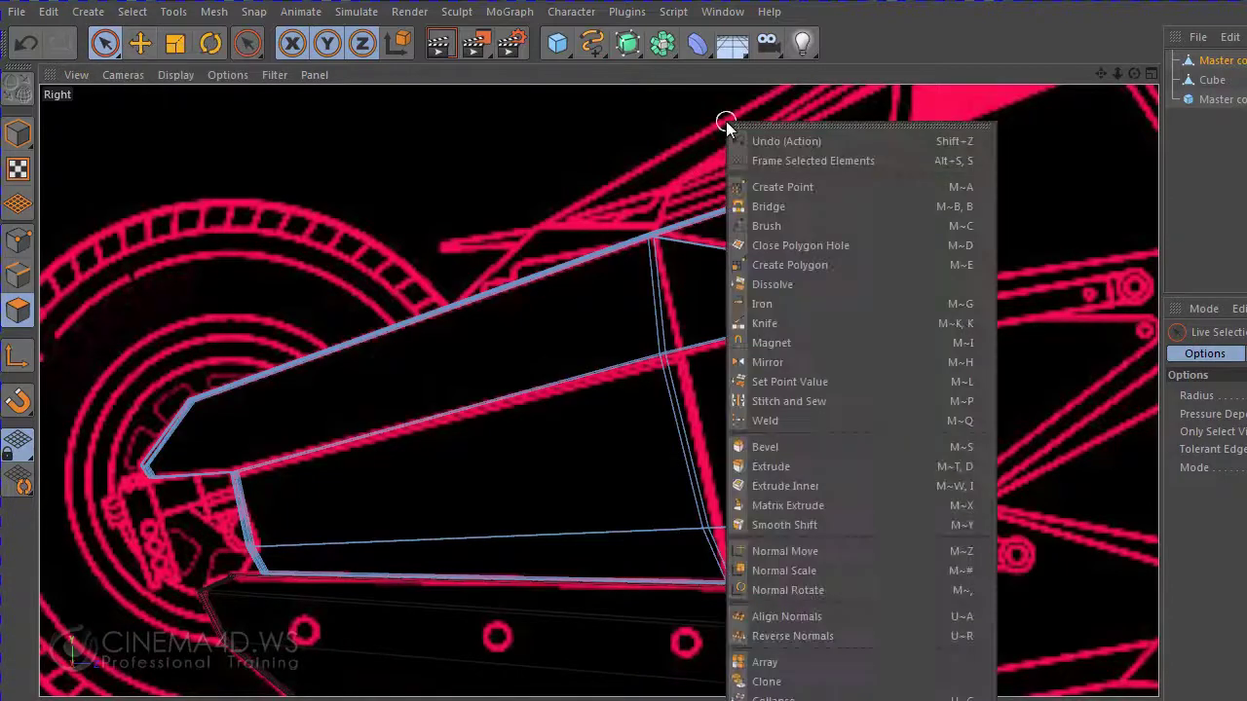
click(765, 323)
drag(968, 270, 6, 516)
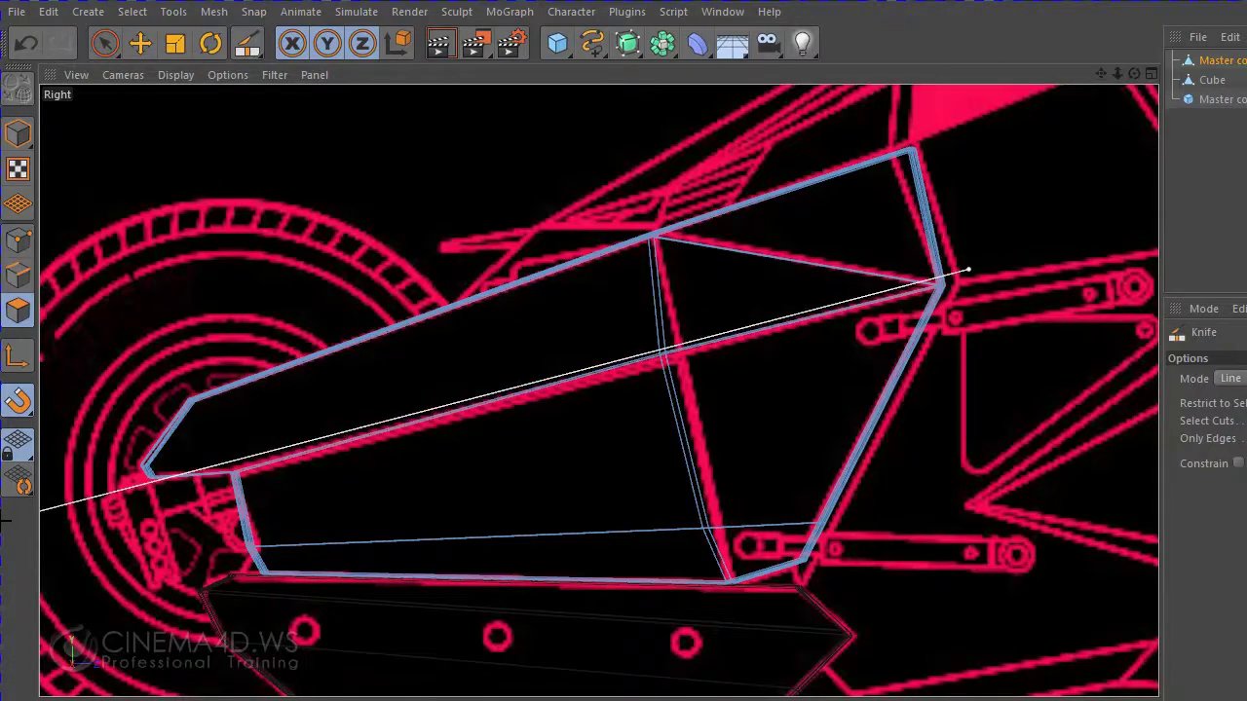
drag(970, 268, 1015, 240)
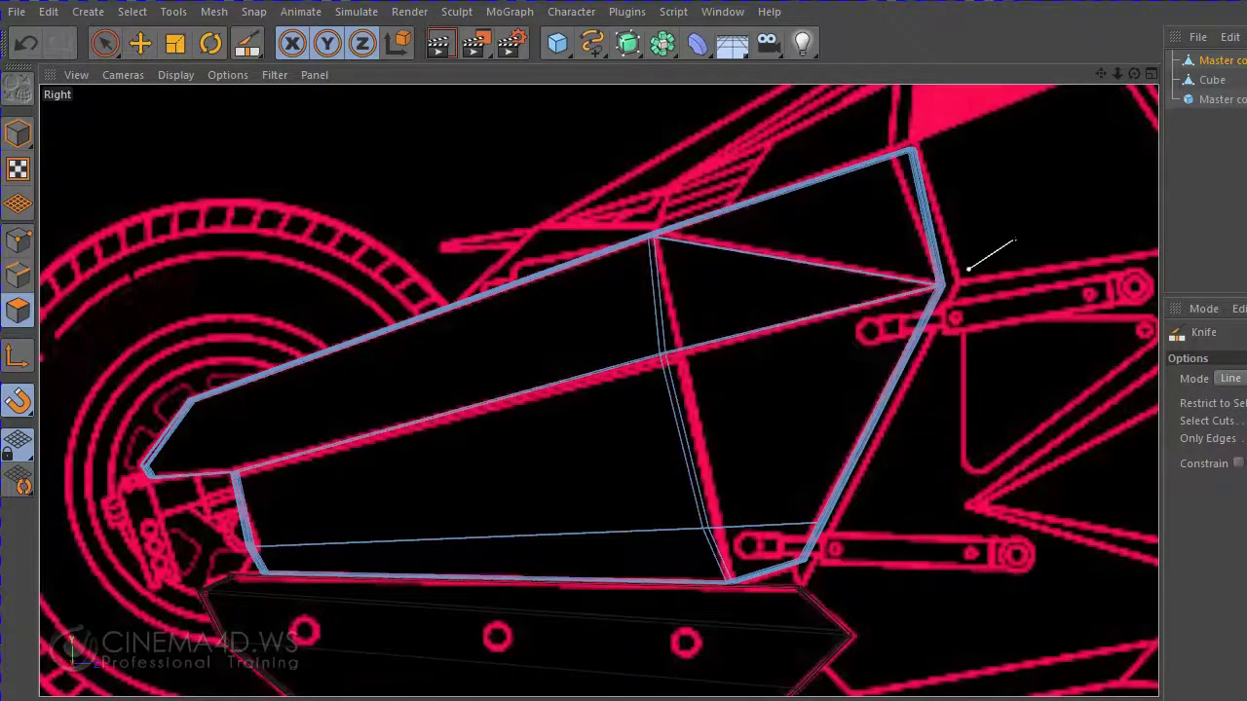
drag(1166, 143, 880, 175)
click(784, 280)
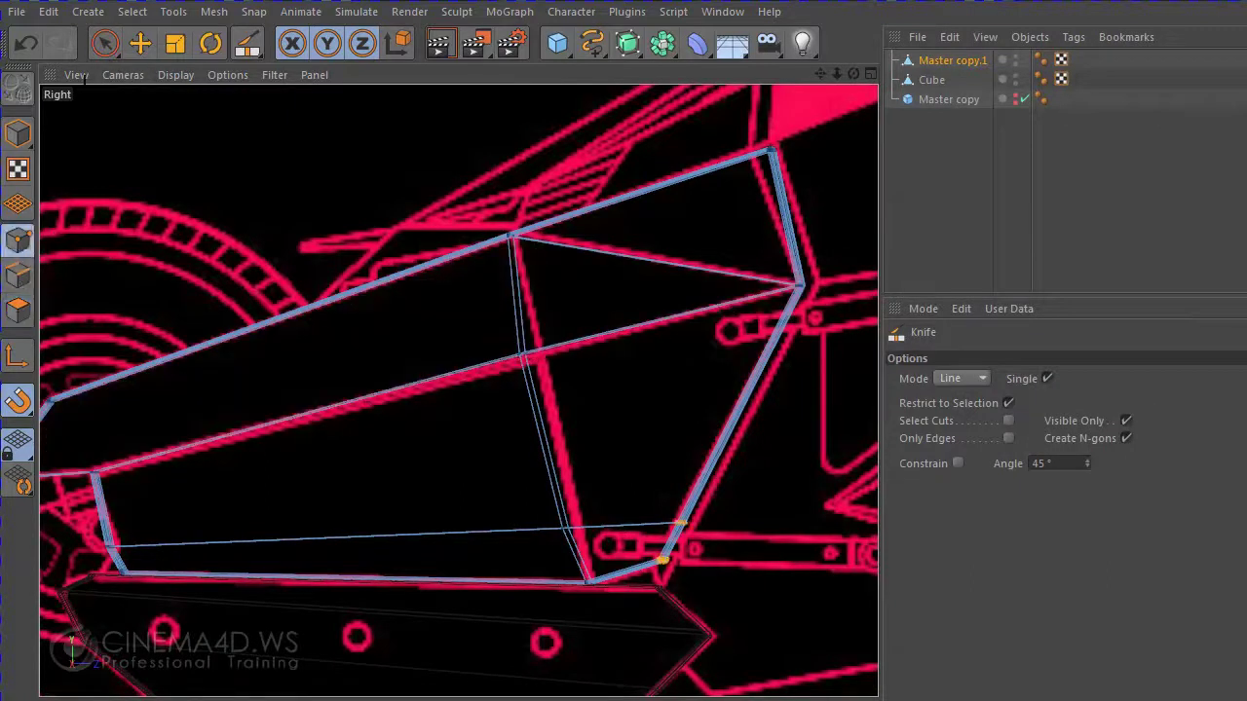
drag(104, 42, 176, 97)
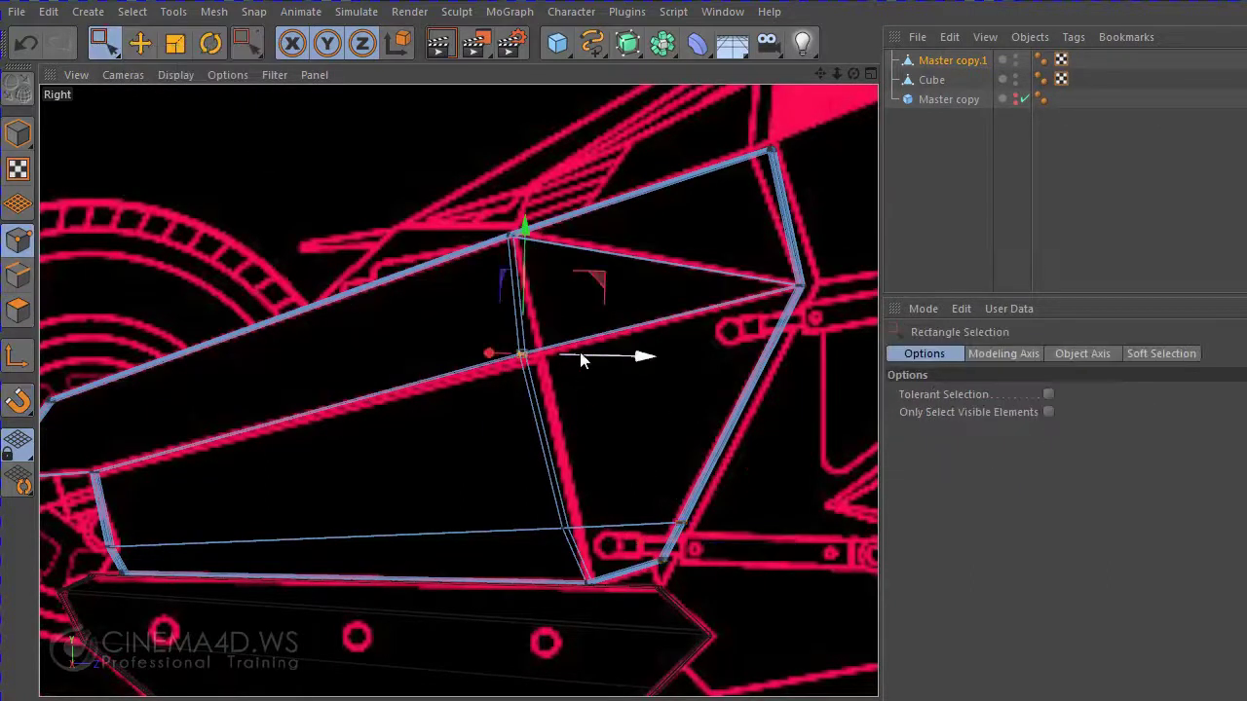
- Slide the middle and lower points right onto the blueprint lines
click(139, 42)
drag(255, 171, 273, 174)
click(104, 42)
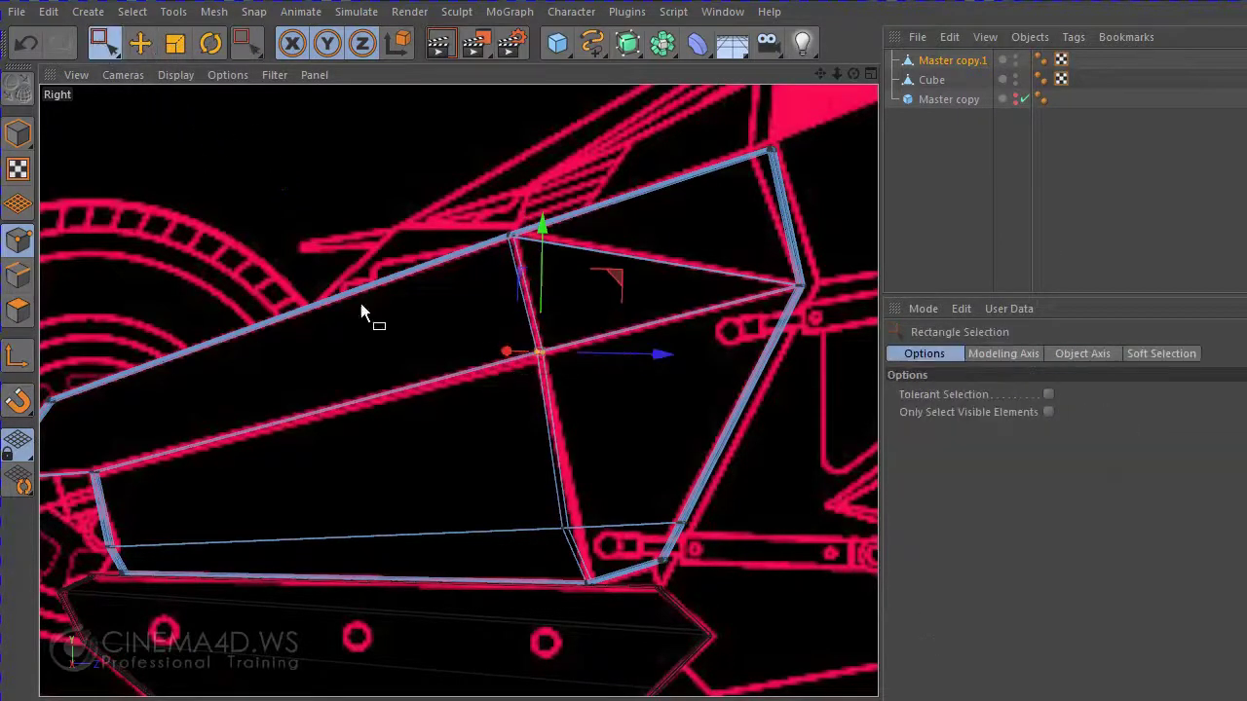
key(e)
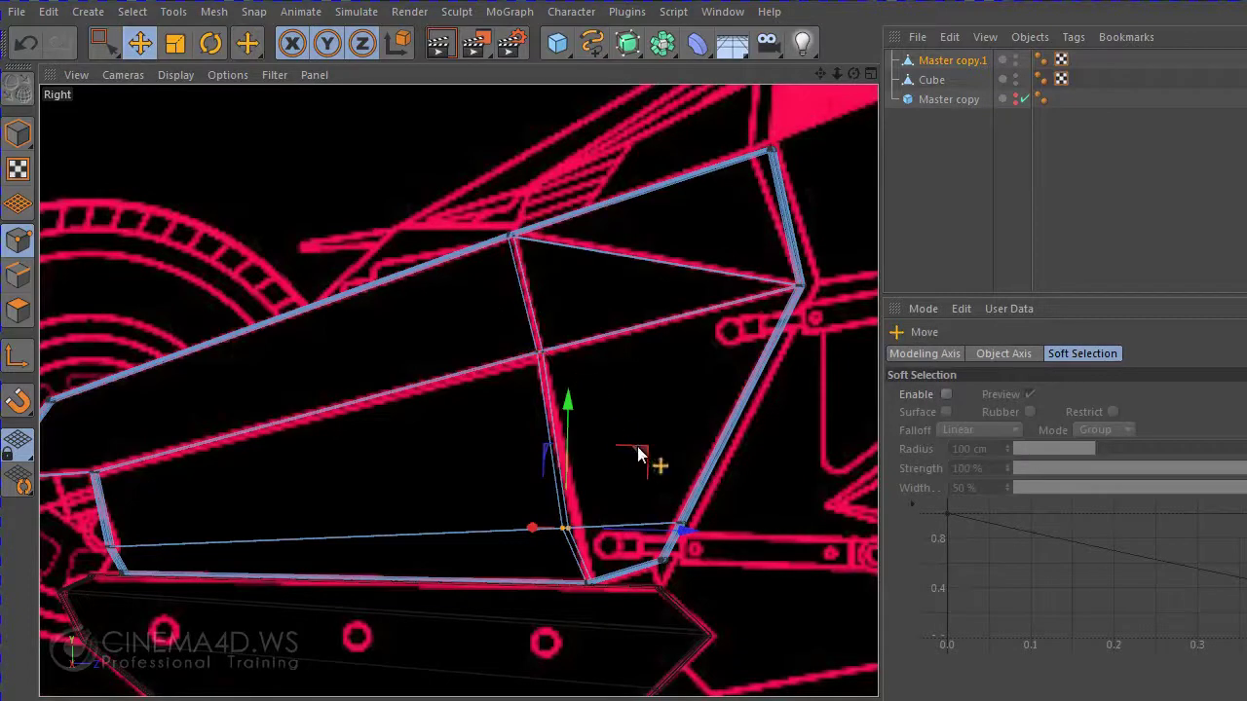
drag(637, 449, 648, 450)
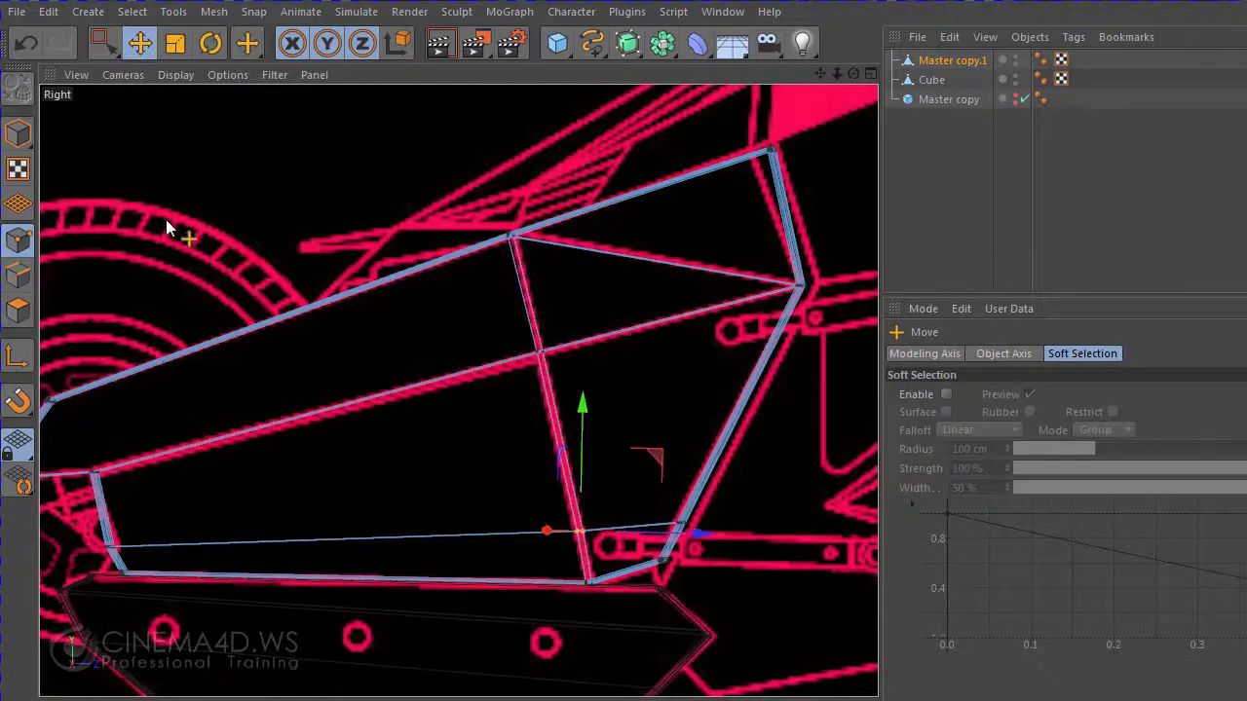
- Let the Knife cut beyond the selection and hidden geometry, then preview a long cut line
right_click(622, 143)
click(673, 357)
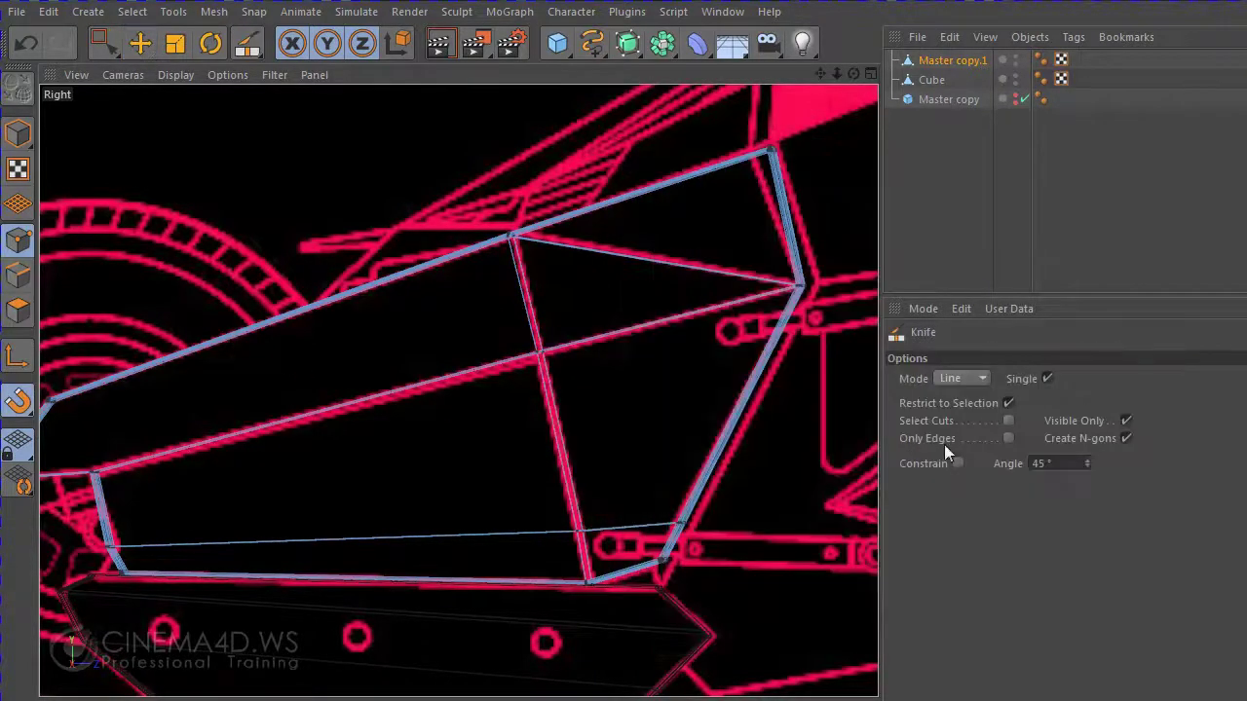
click(1009, 404)
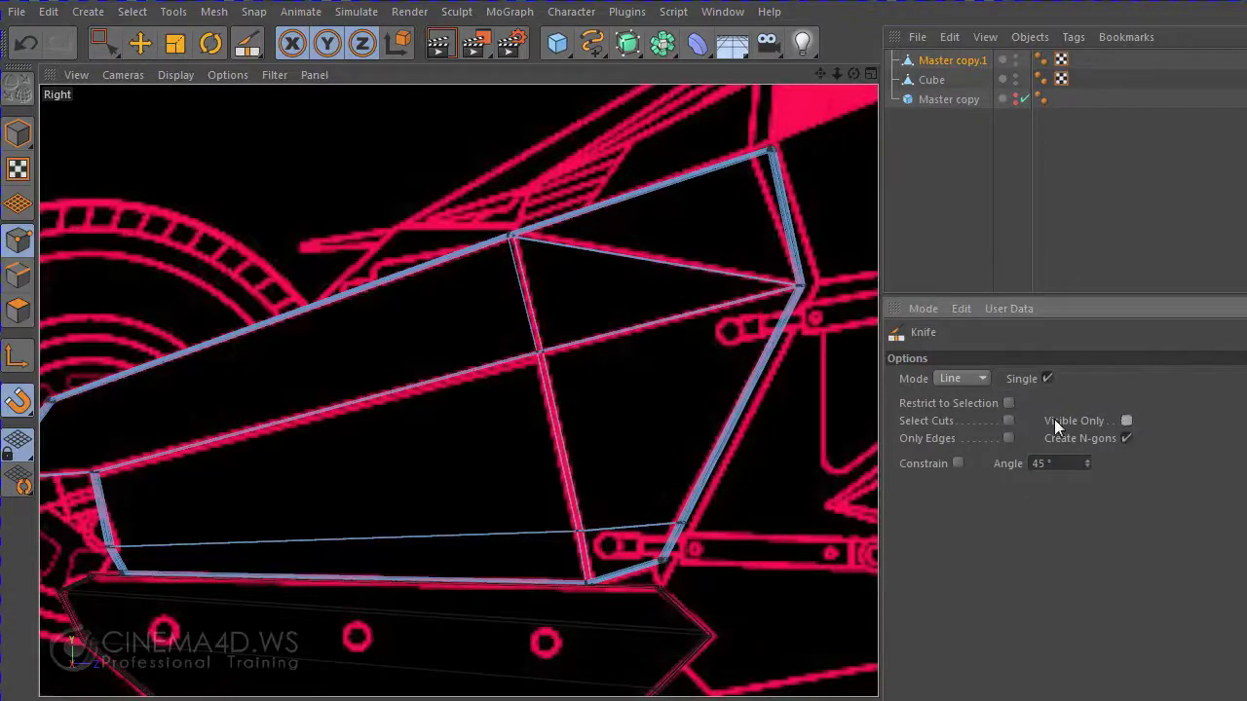
drag(883, 378, 1089, 390)
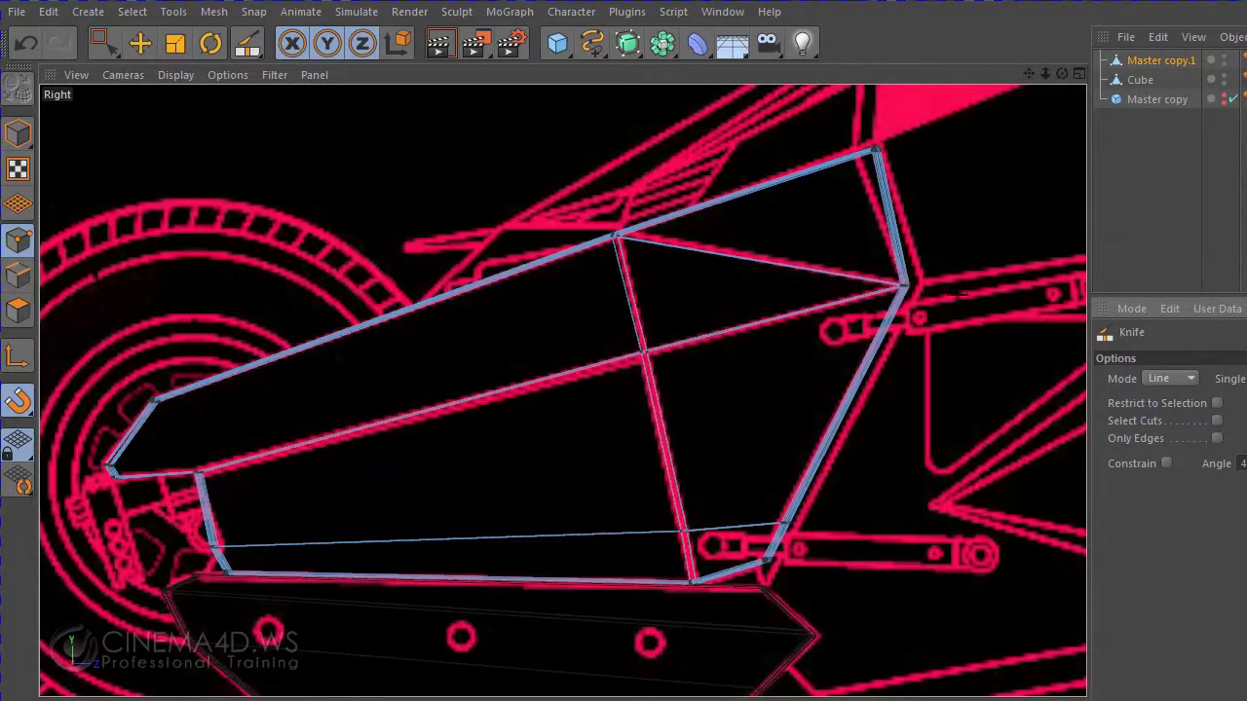
drag(930, 276, 15, 501)
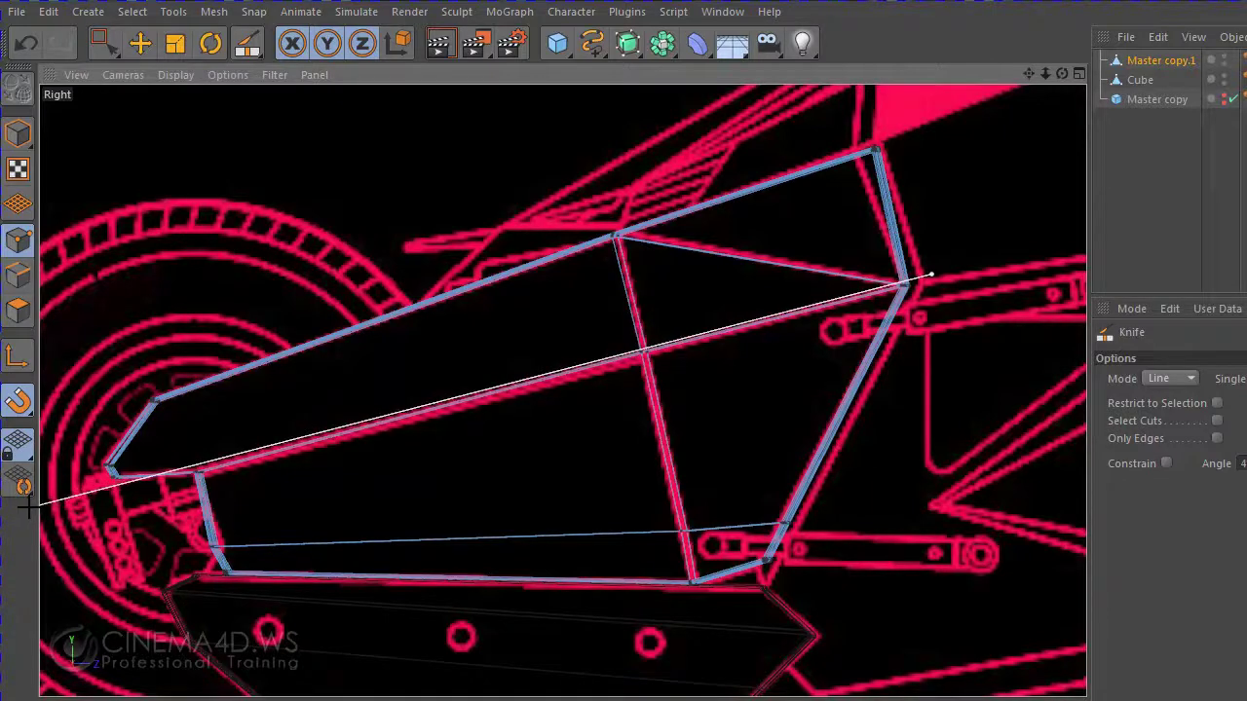
mouse_move(27, 507)
mouse_down()
mouse_move(824, 326)
mouse_move(959, 280)
mouse_up()
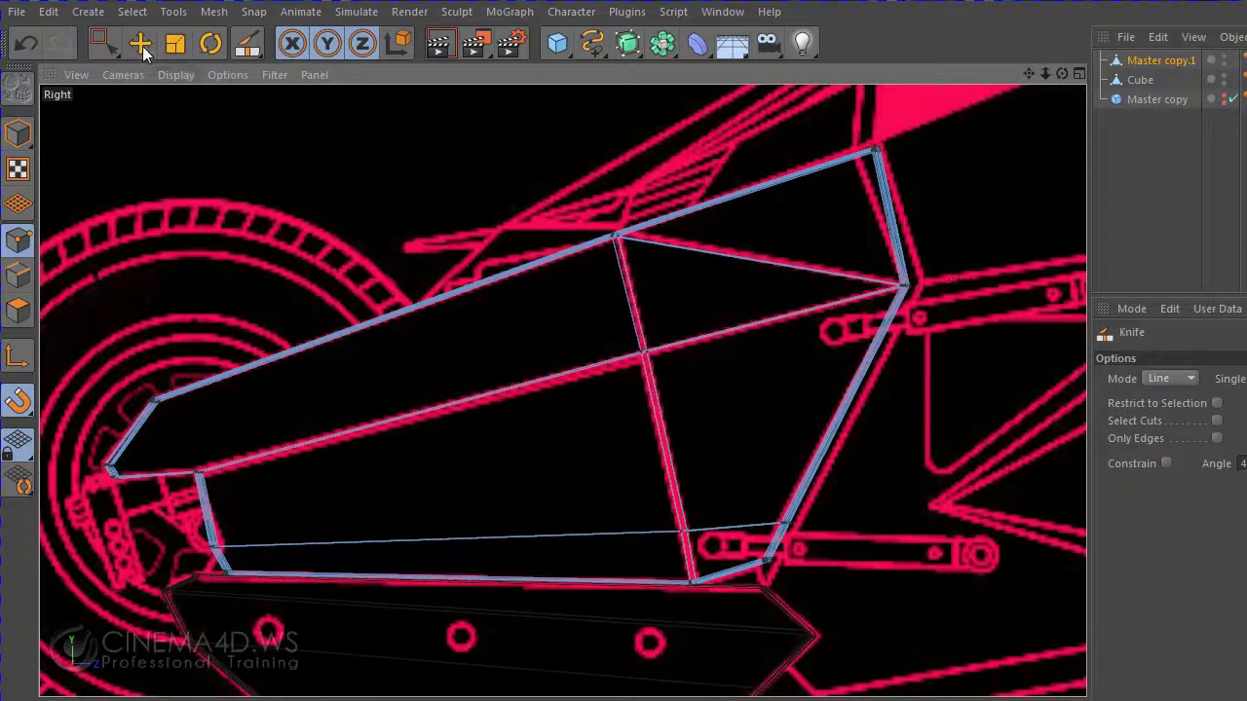
- Nudge the selected points slightly down, then knife a line alongside the panel's diagonal edge
click(103, 43)
key(e)
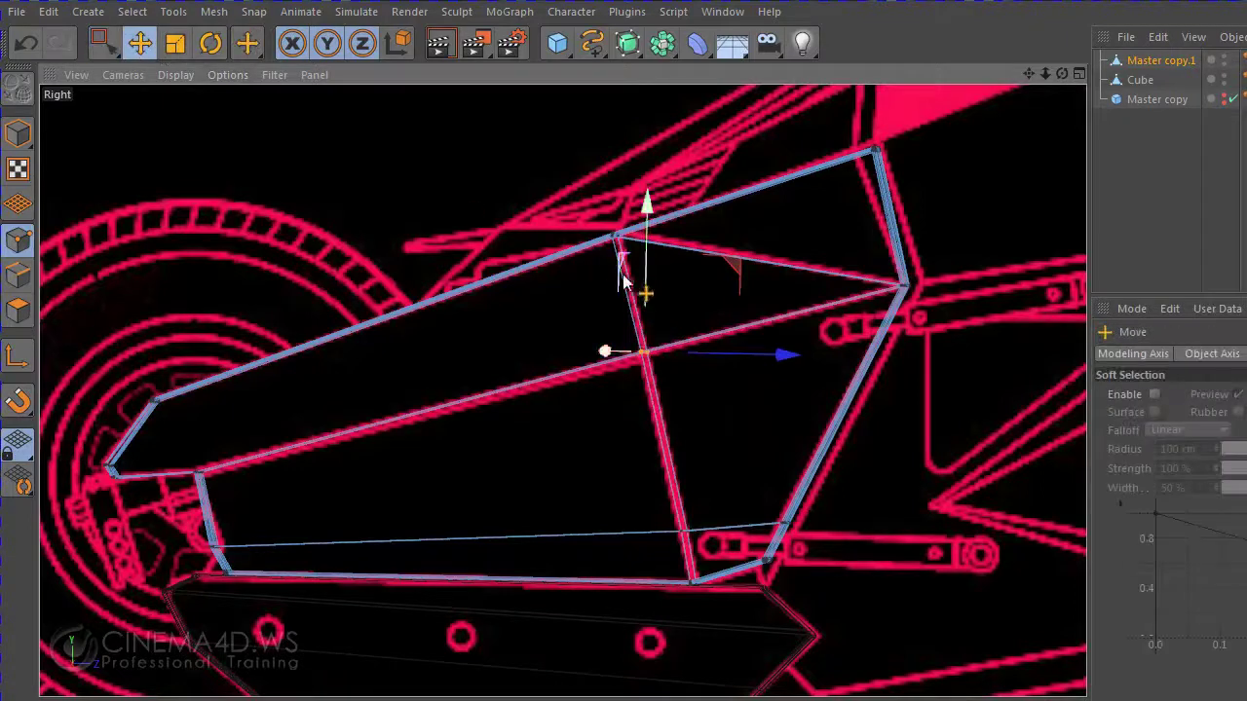
drag(648, 292, 646, 296)
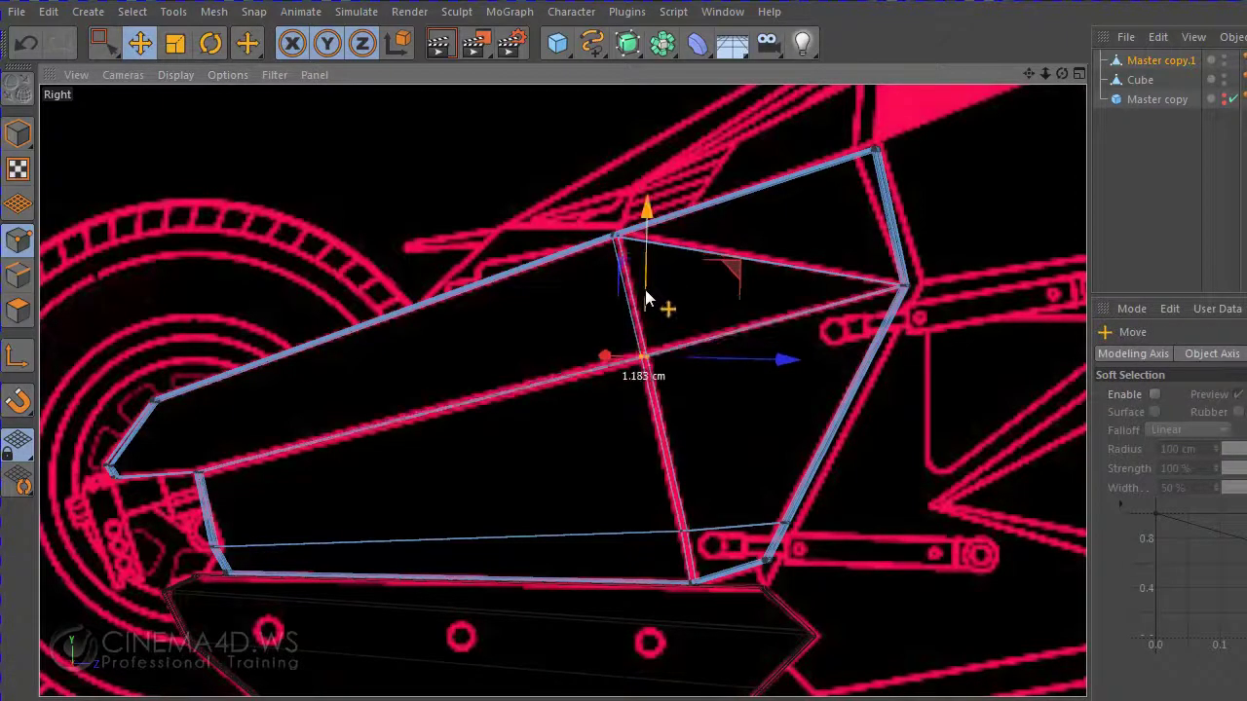
right_click(980, 237)
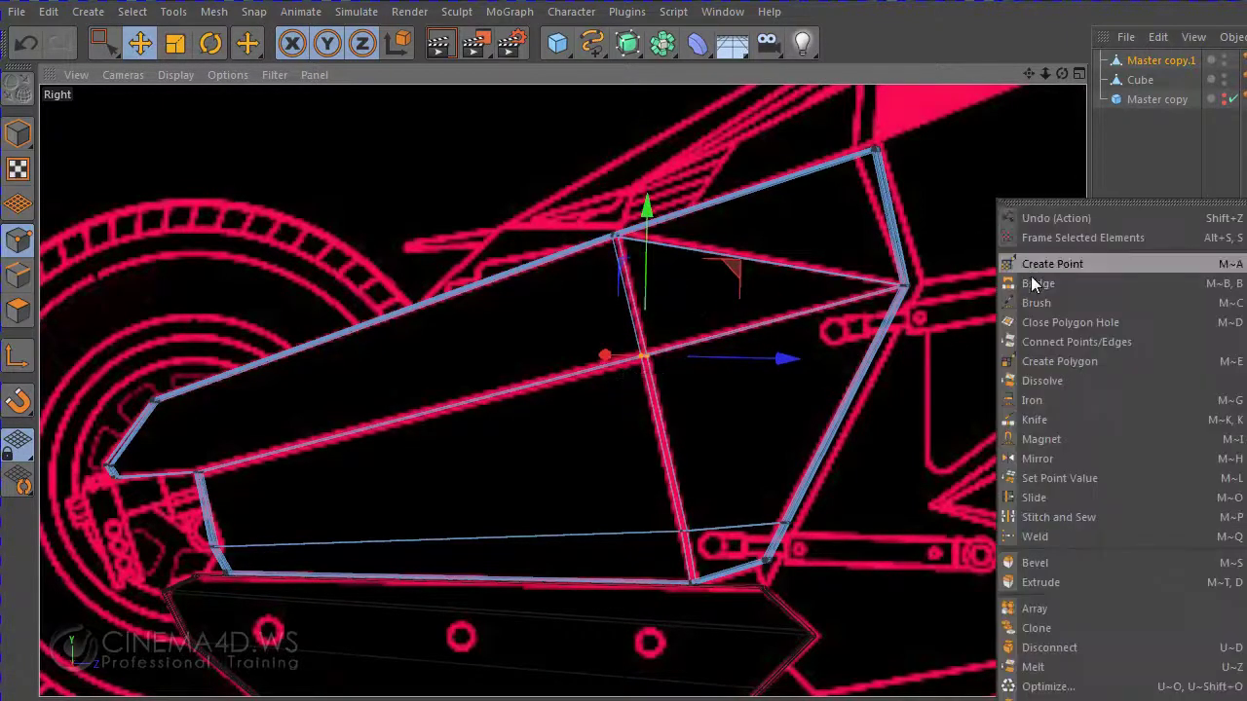
click(1053, 415)
drag(943, 267, 12, 516)
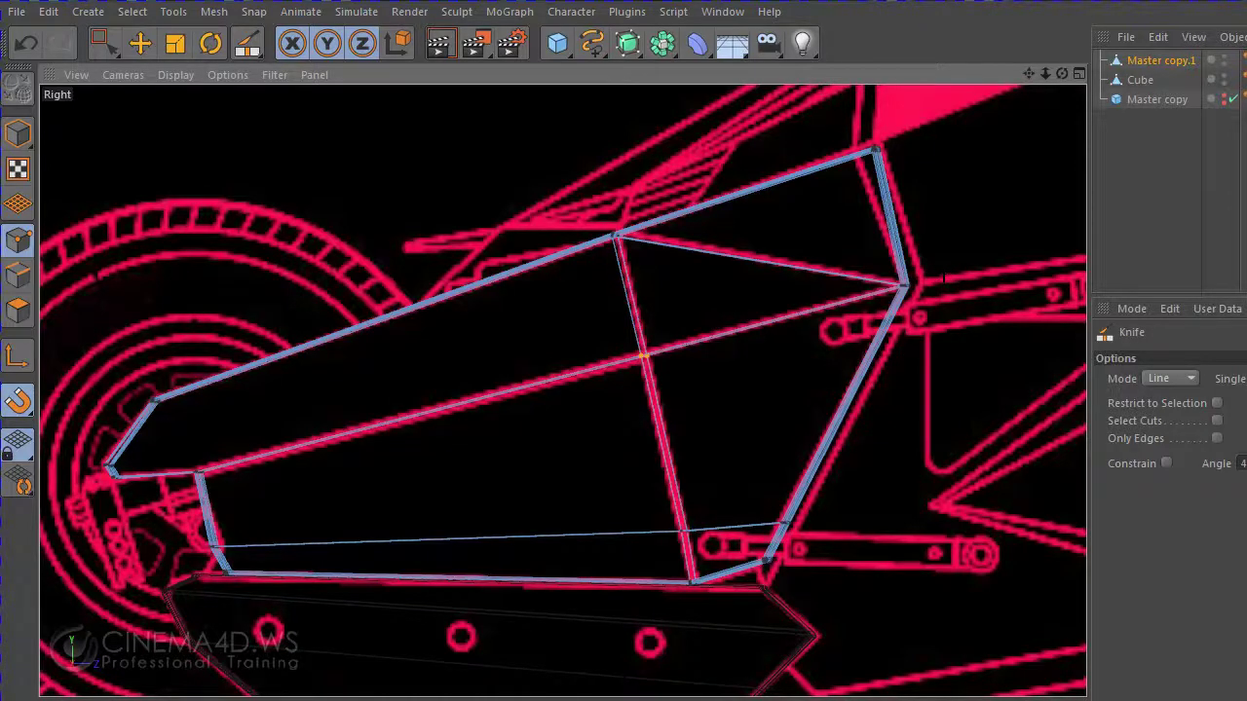
drag(943, 277, 51, 497)
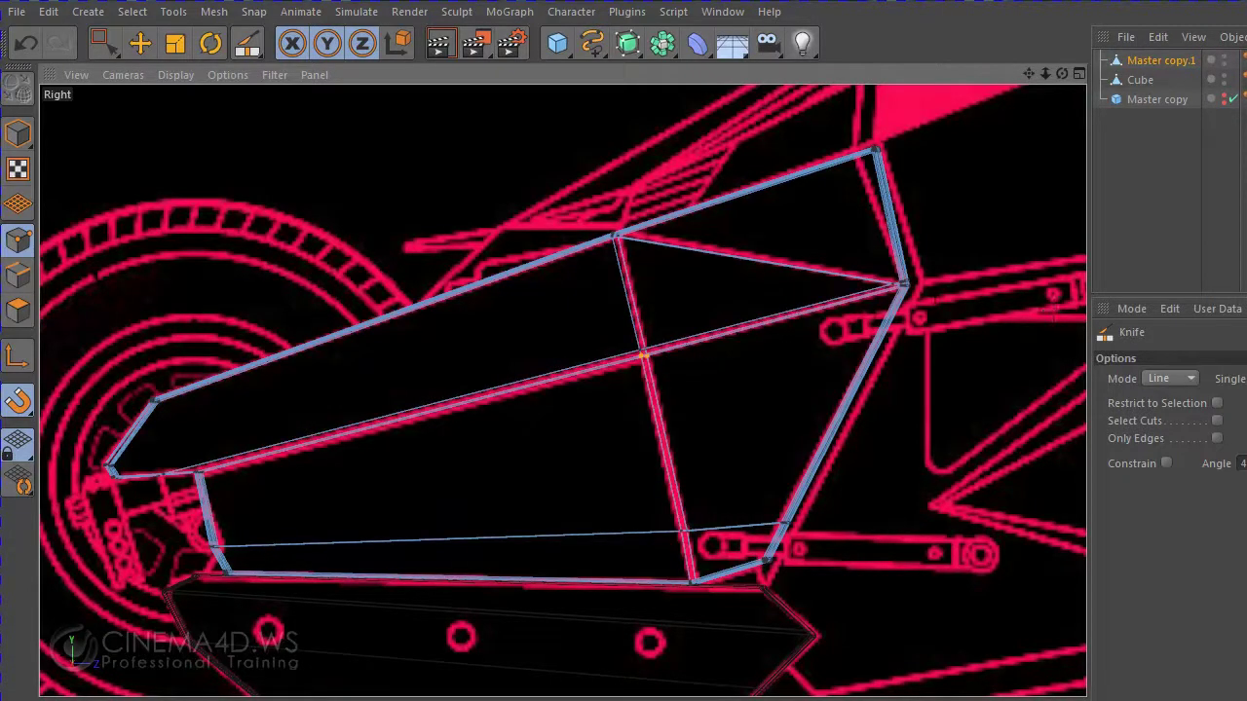
drag(936, 290, 1013, 368)
drag(933, 280, 156, 494)
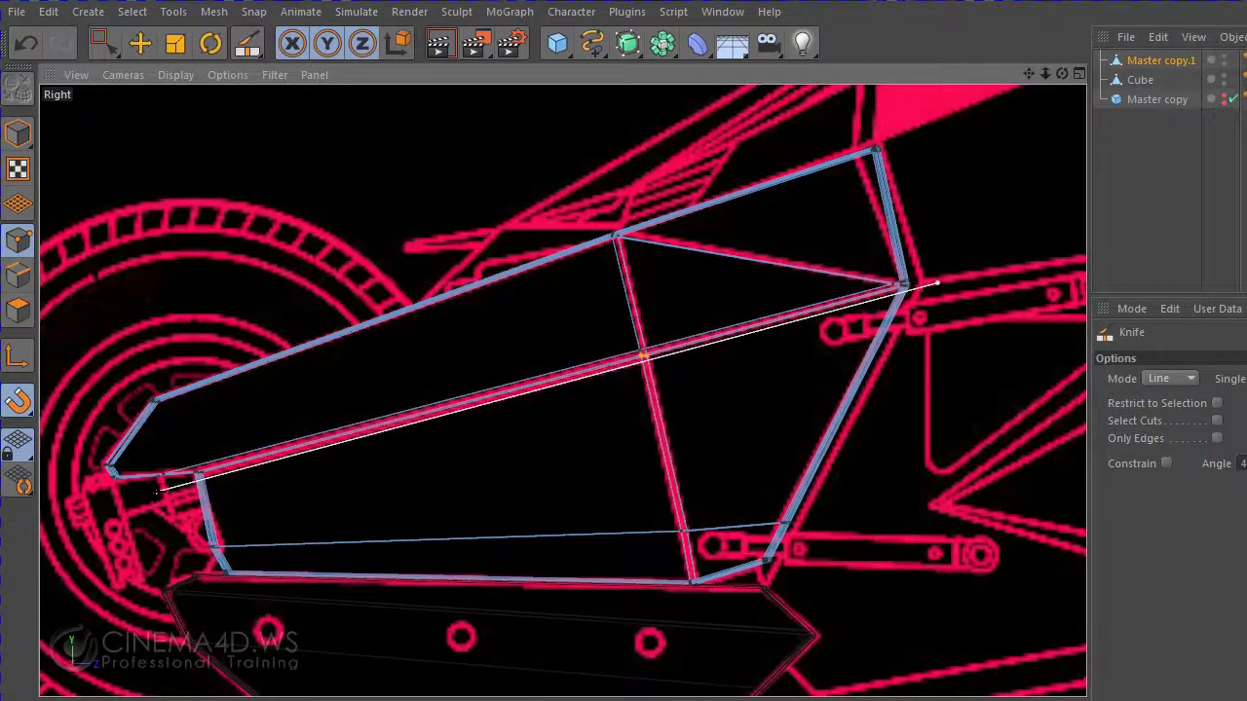
- Knife a near-vertical cut beside the vertical edge and maximize the Perspective view
mouse_move(601, 209)
mouse_down()
mouse_move(682, 677)
mouse_move(710, 679)
mouse_up()
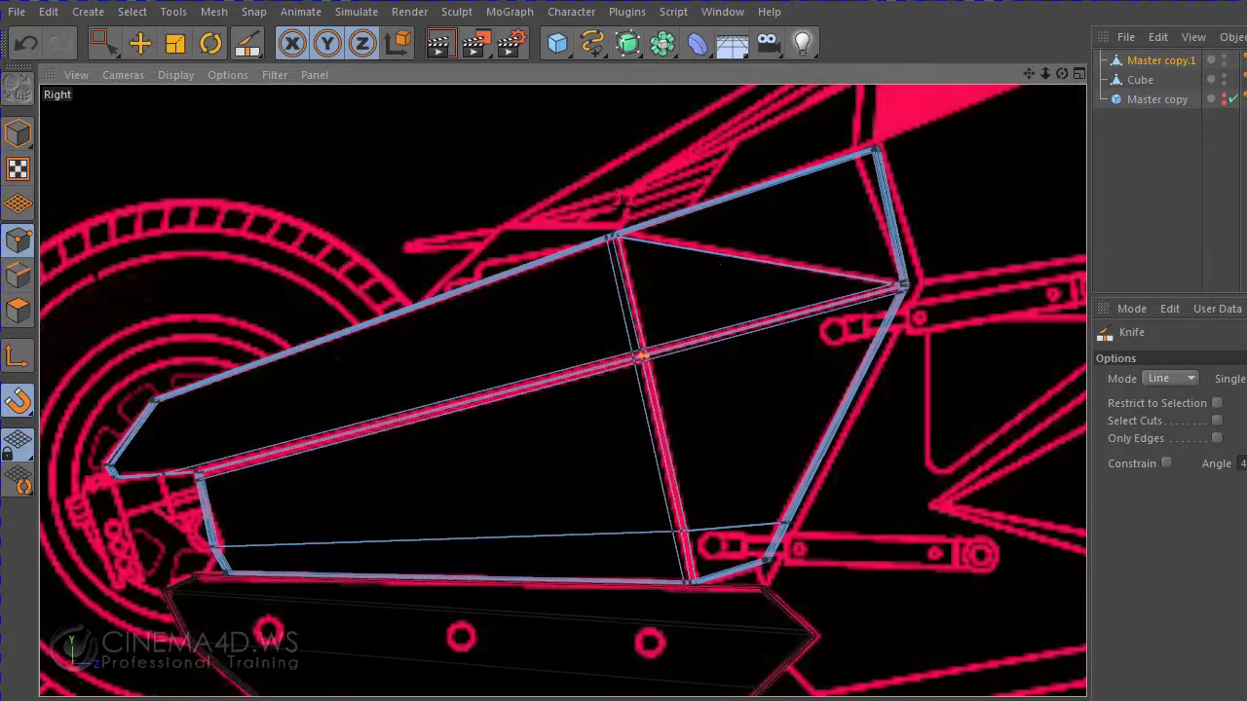
drag(621, 205, 687, 531)
drag(723, 639, 719, 646)
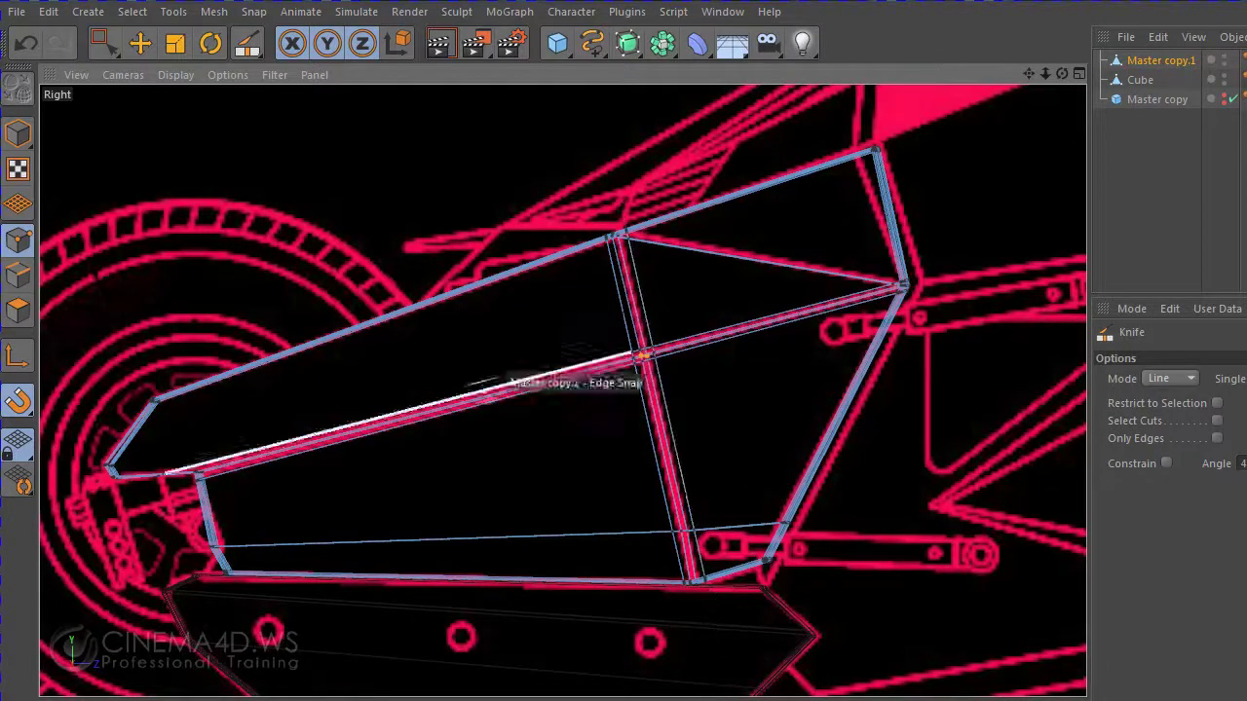
middle_click(426, 340)
middle_click(335, 295)
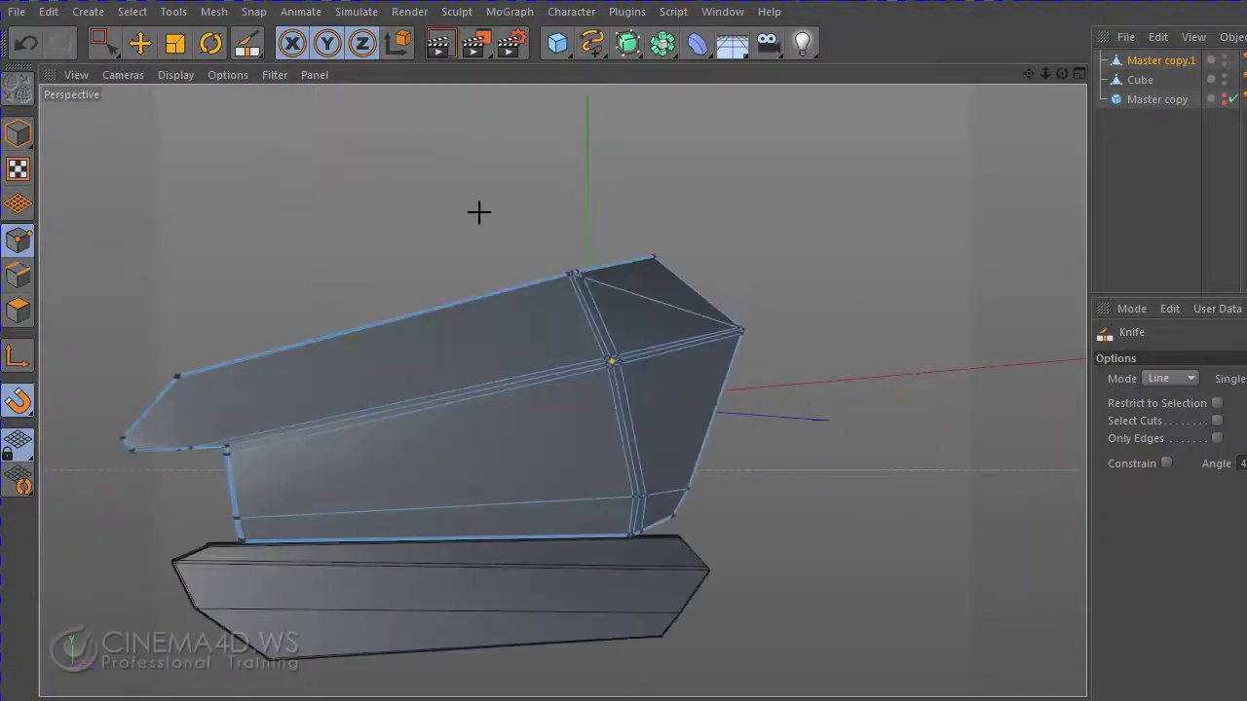
- Render two quick previews of the knife-cut panel and lower cube from different orbit angles
drag(114, 53, 146, 72)
click(18, 133)
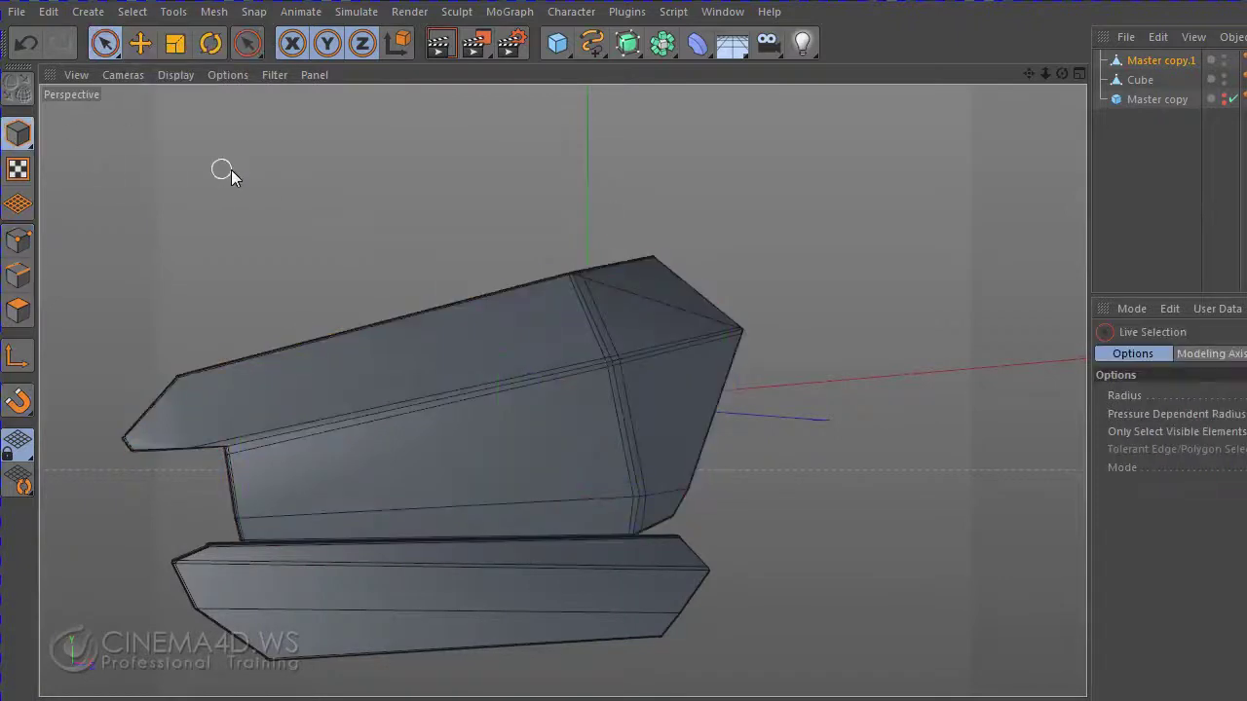
mouse_move(830, 308)
alt+mouse_down()
mouse_move(879, 371)
mouse_move(731, 244)
alt+mouse_up()
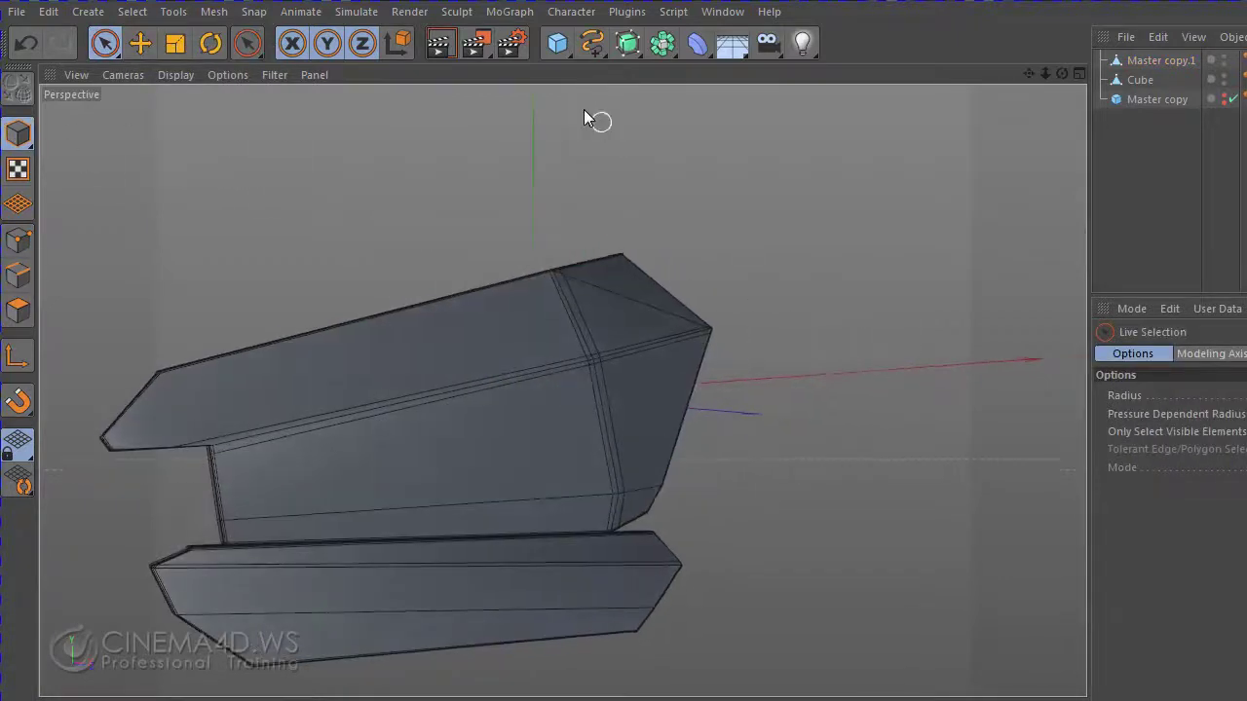
click(439, 42)
mouse_move(808, 314)
alt+mouse_down()
mouse_move(747, 384)
mouse_move(492, 410)
mouse_move(368, 351)
mouse_move(845, 427)
mouse_move(888, 411)
alt+mouse_up()
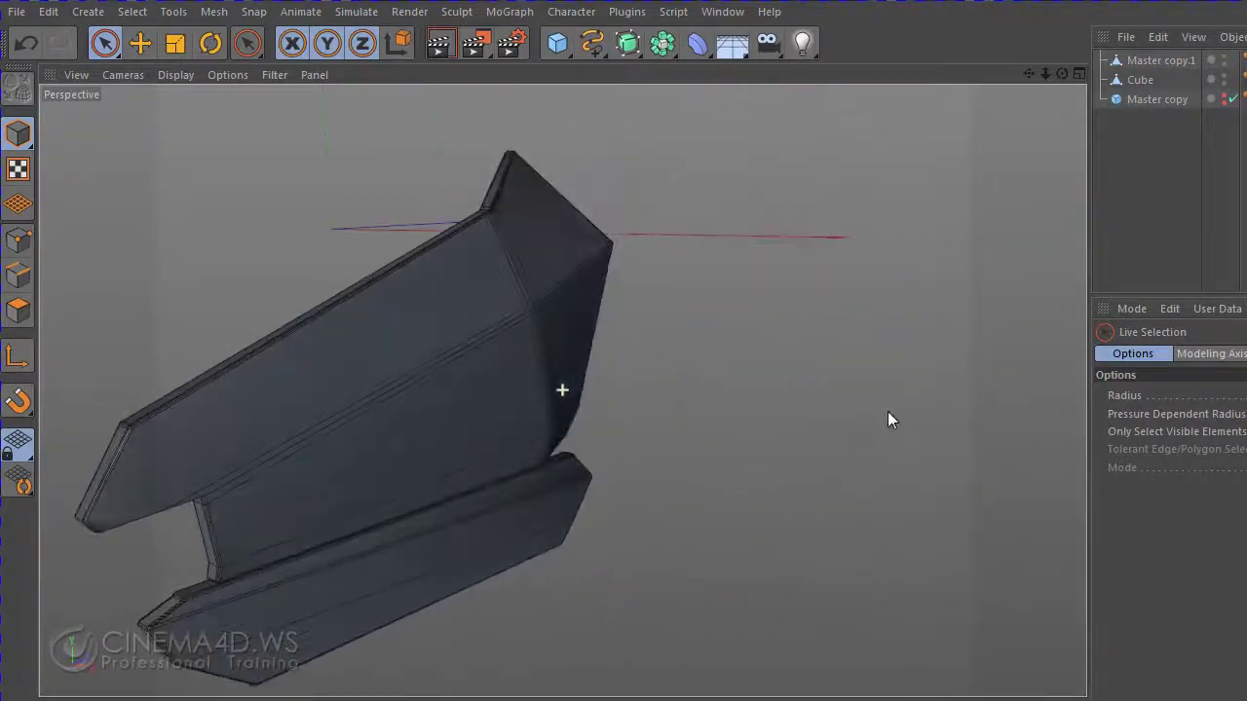
click(439, 43)
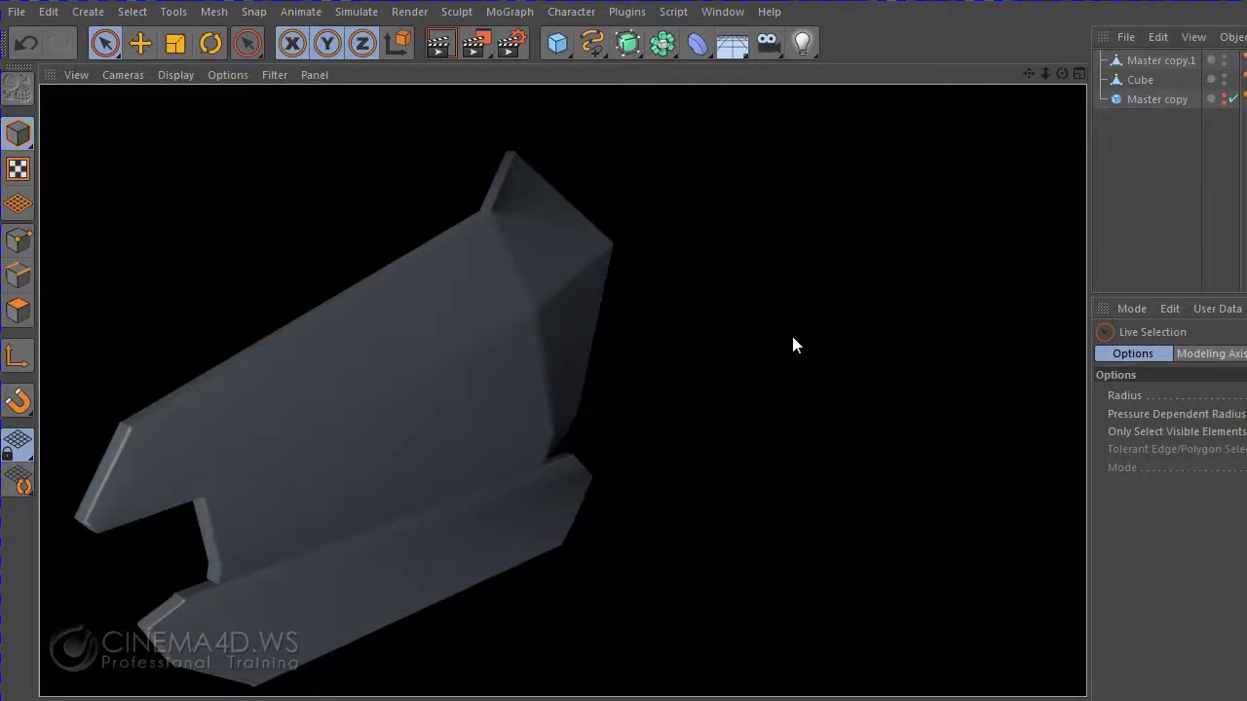
click(792, 337)
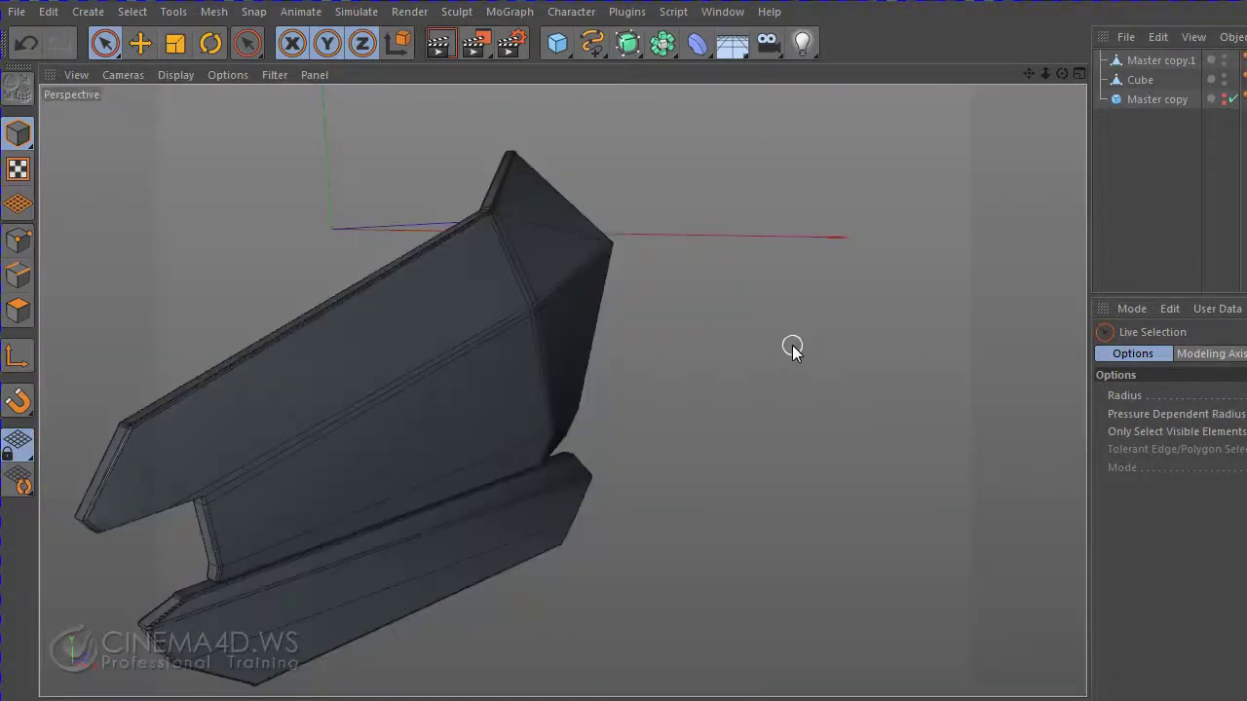
scroll(766, 373, down, 2)
mouse_move(766, 378)
alt+mouse_down()
mouse_move(751, 415)
mouse_move(487, 356)
mouse_move(362, 185)
mouse_move(365, 335)
mouse_move(392, 373)
alt+mouse_up()
- Maximize the Right view, select Master copy.1, undo and redo, then zoom in using Points mode
middle_click(889, 448)
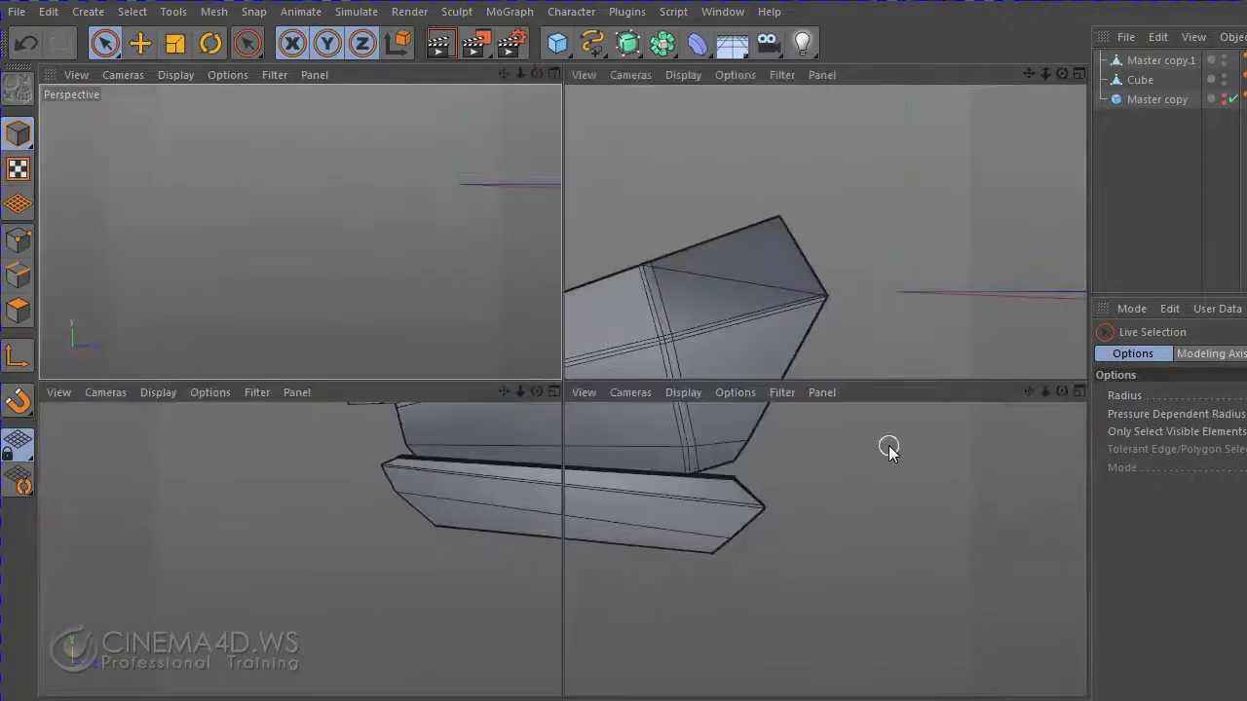
middle_click(498, 517)
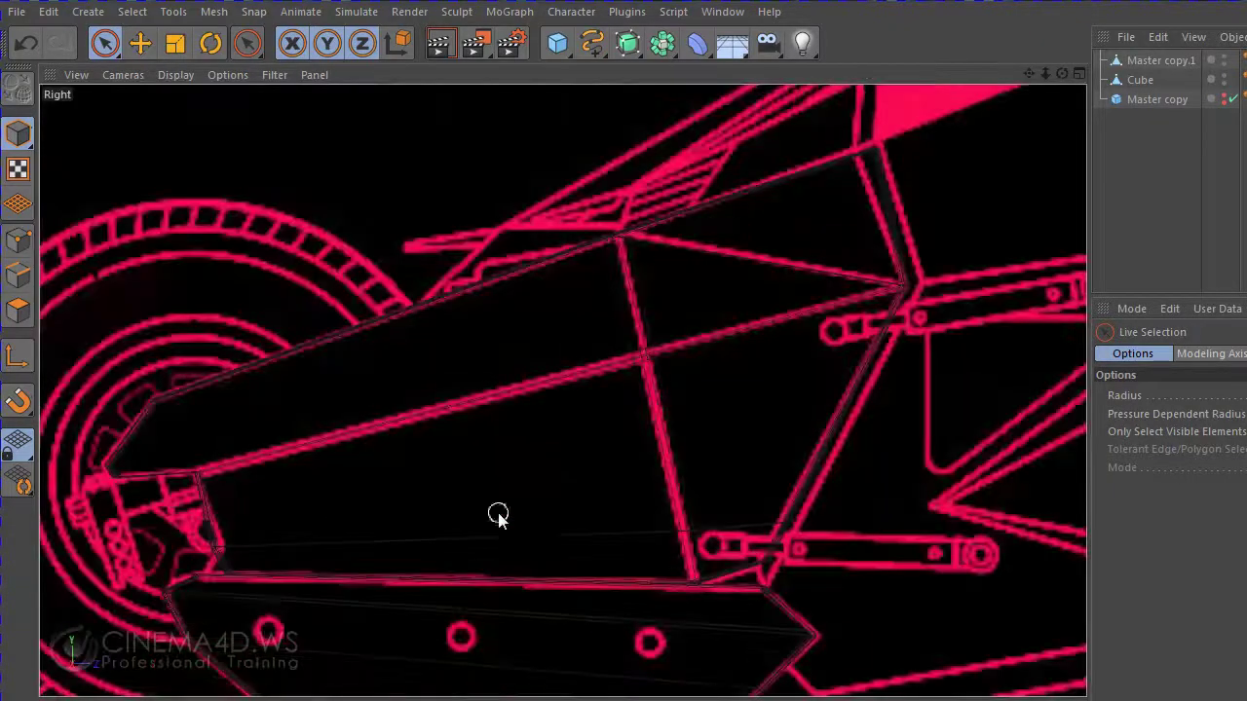
click(1159, 62)
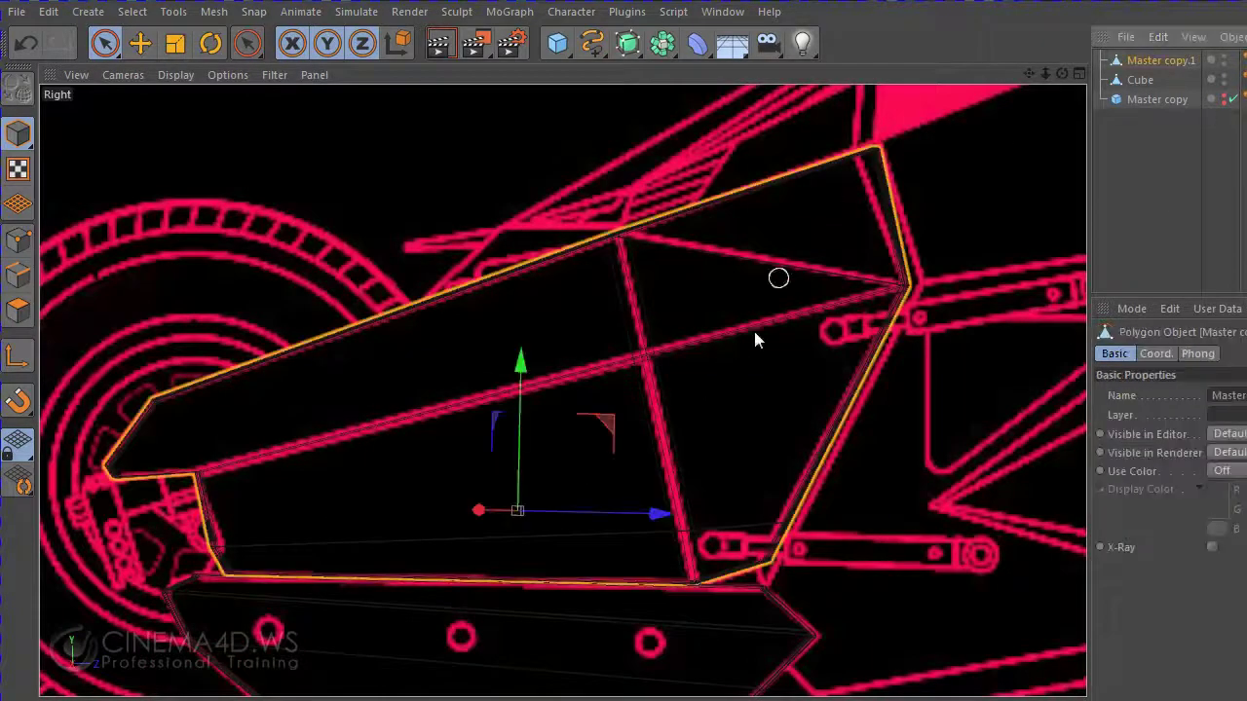
click(26, 43)
click(25, 43)
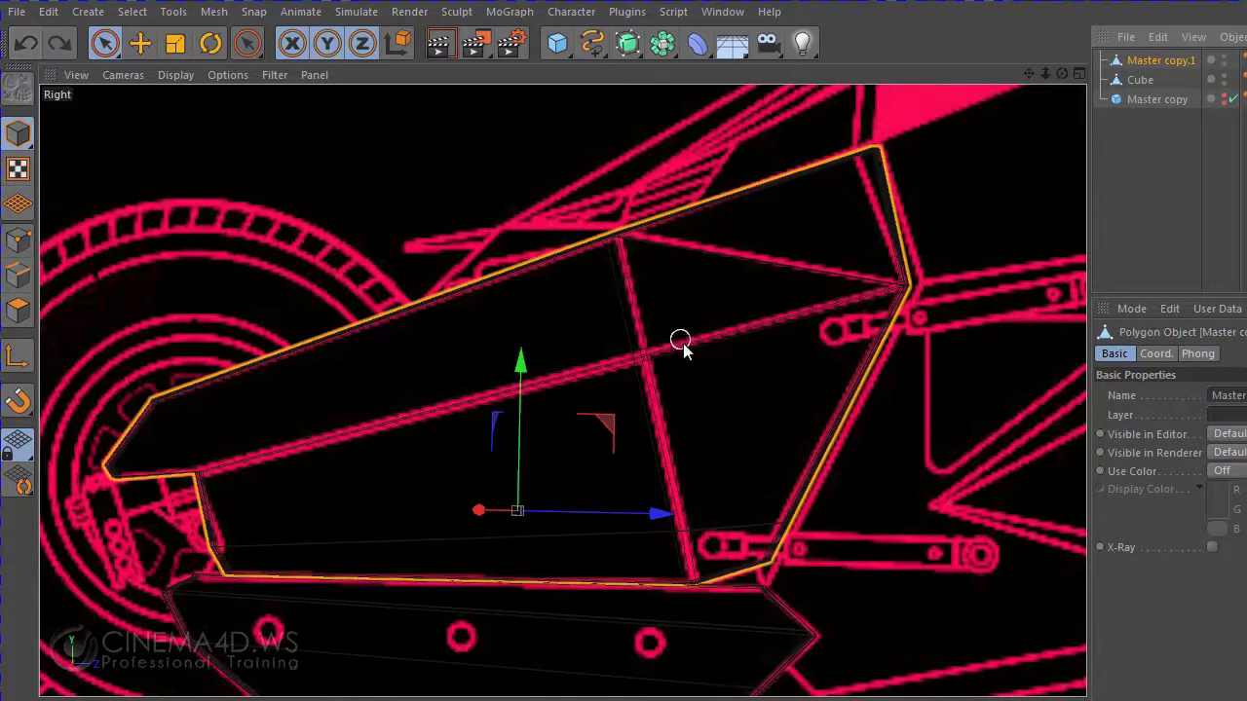
key(ctrl+y)
click(1159, 62)
click(17, 238)
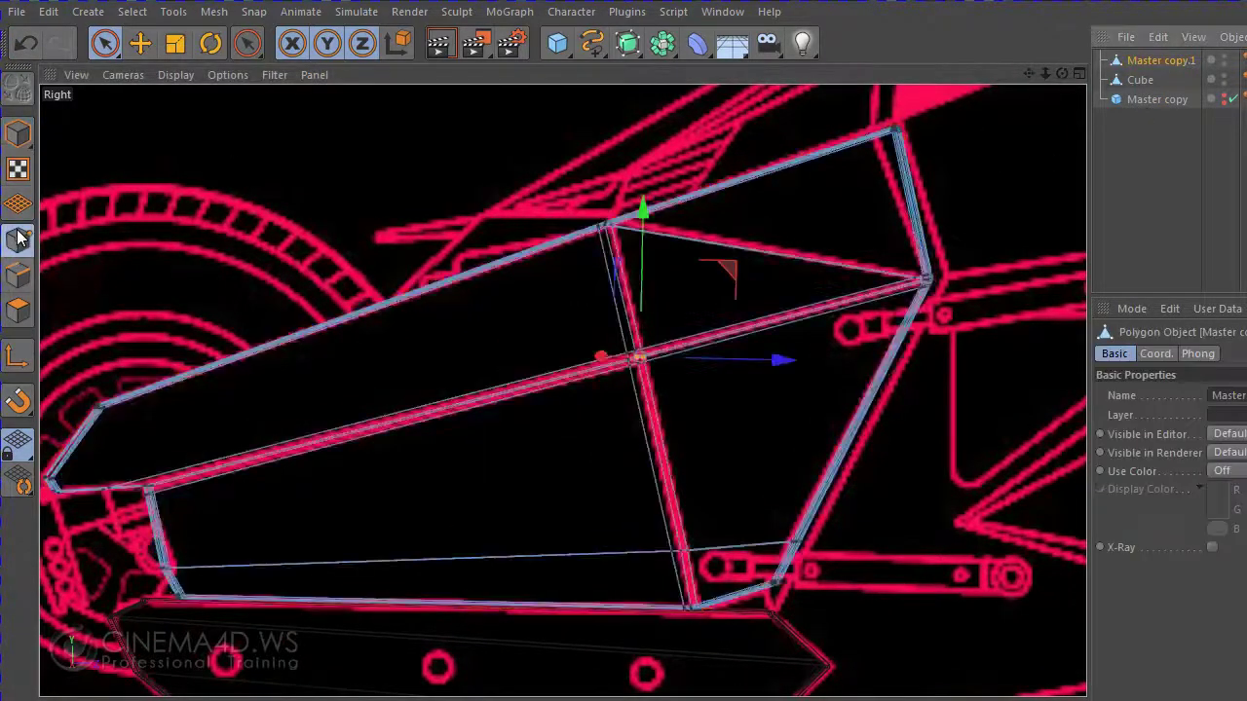
scroll(787, 378, up, 1)
scroll(787, 476, up, 1)
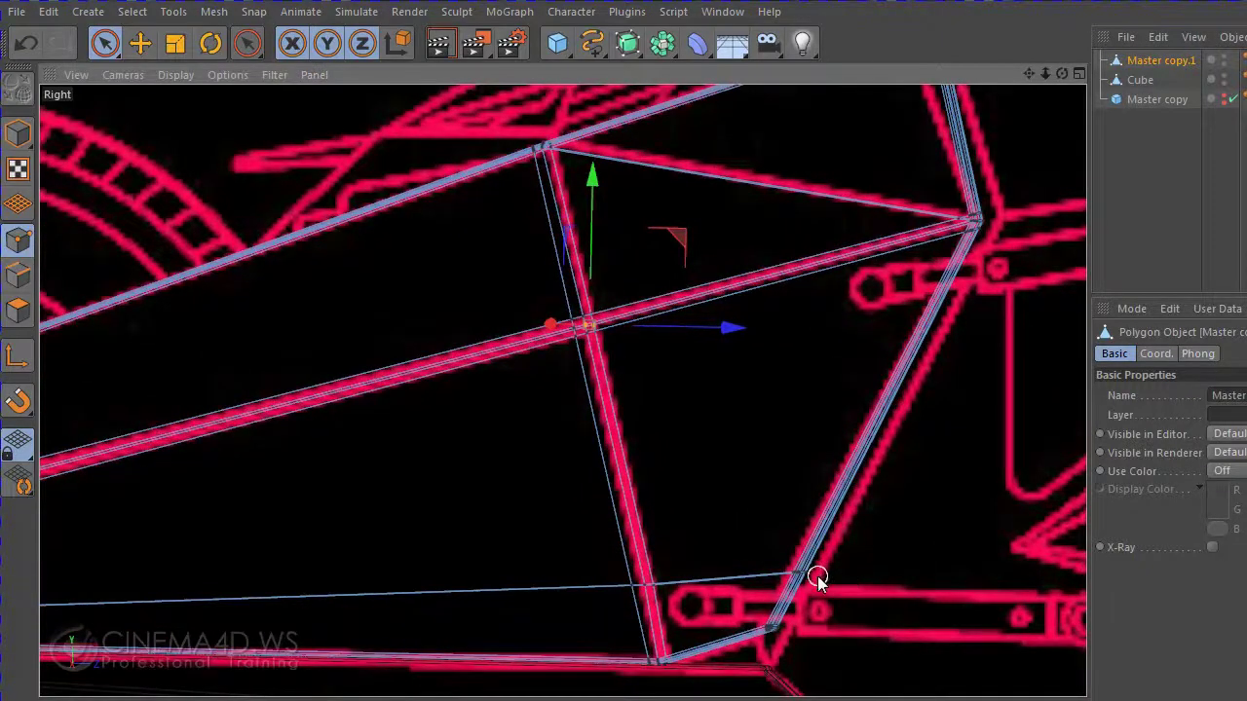
- Maximize the Perspective view and render two quick previews while orbiting the panel
middle_click(676, 487)
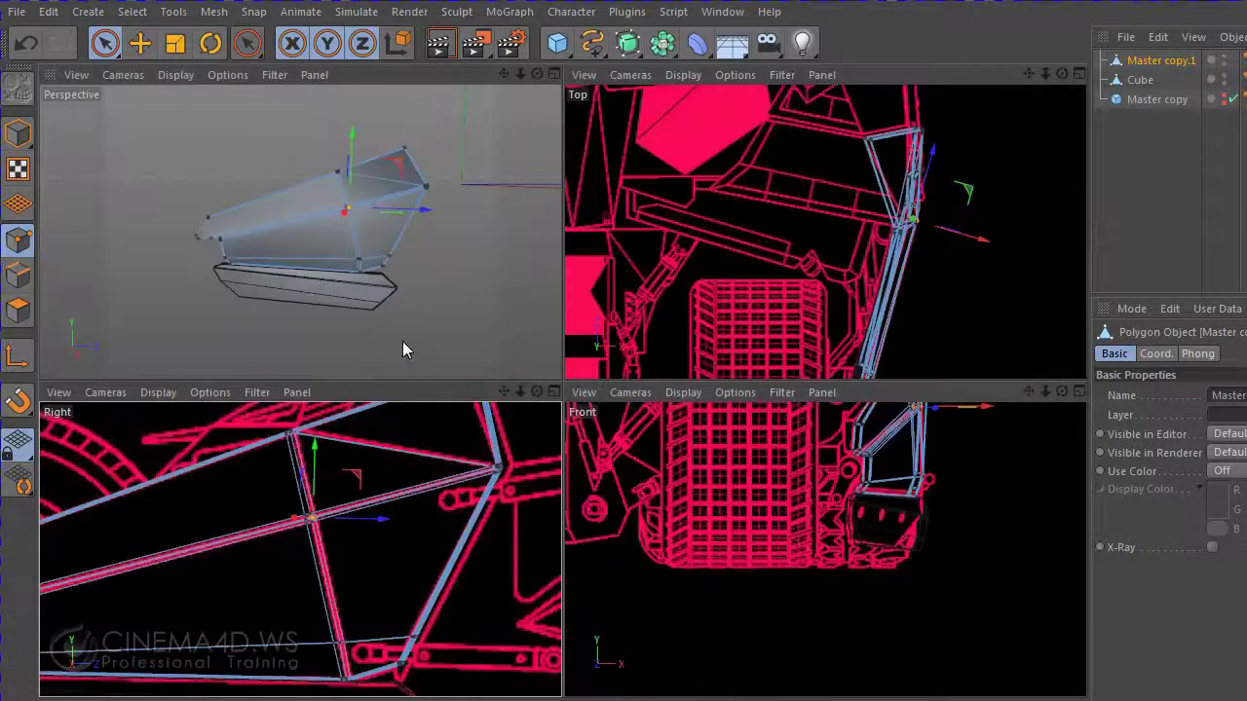
middle_click(402, 341)
click(448, 47)
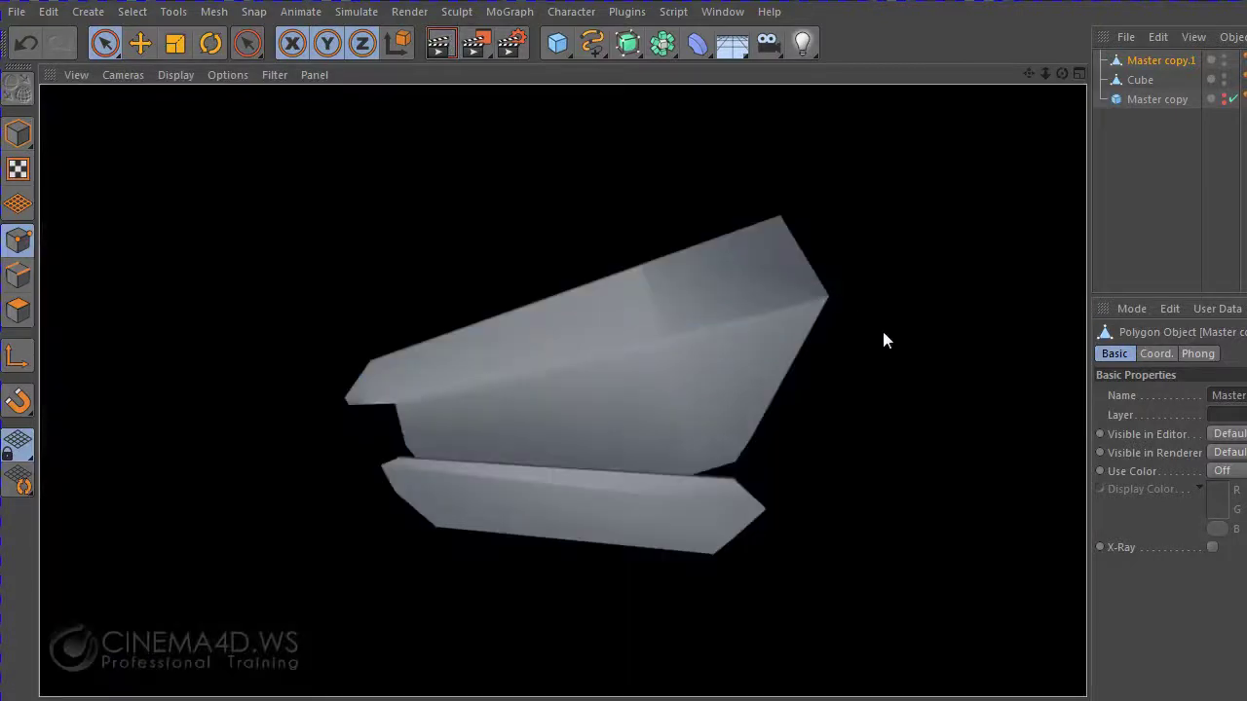
alt+drag(931, 405, 1006, 414)
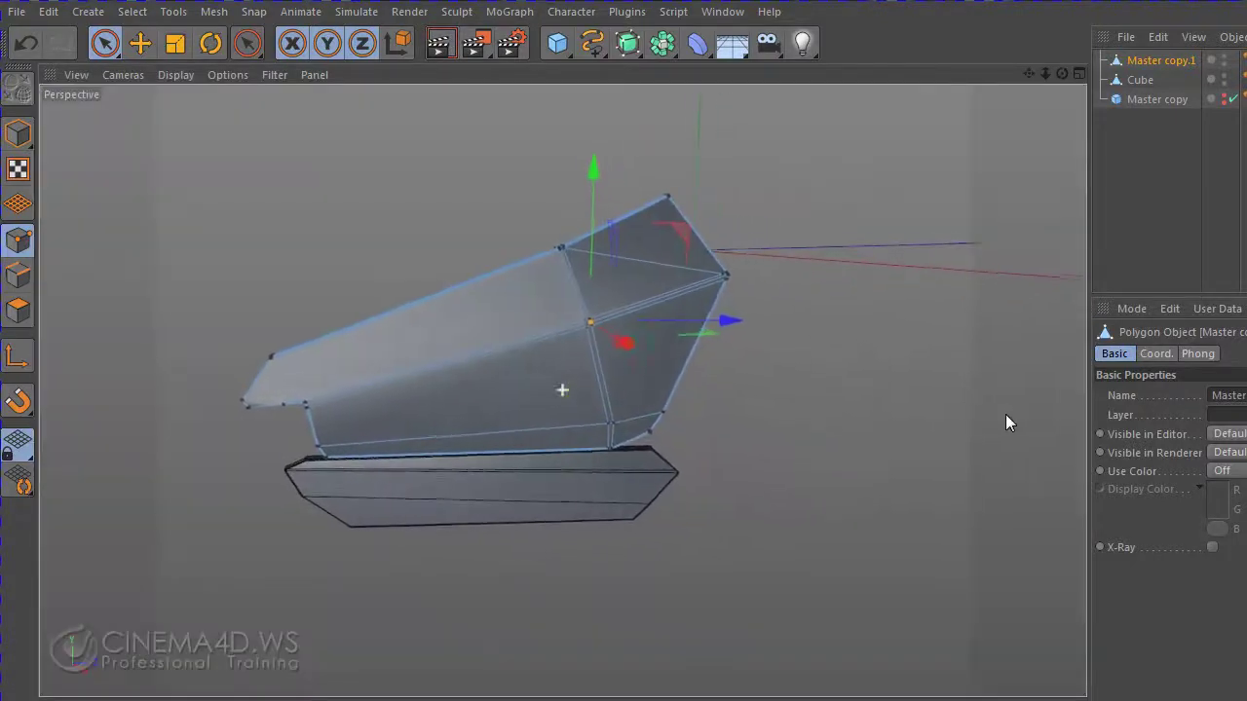
click(440, 43)
mouse_move(868, 353)
alt+mouse_down()
mouse_move(856, 340)
mouse_move(709, 336)
mouse_move(953, 337)
mouse_move(855, 365)
alt+mouse_up()
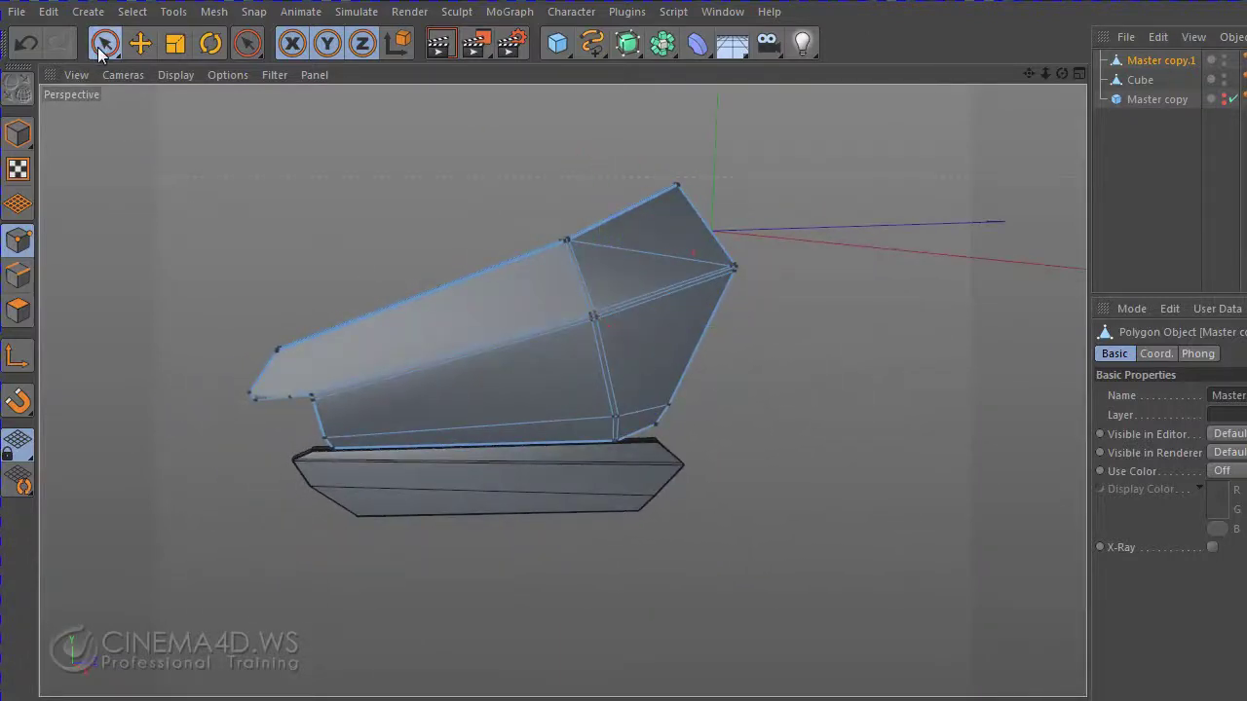
- Reselect Master copy.1, zoom close on its lower edge, and switch to Points mode
click(380, 249)
alt+drag(380, 249, 900, 432)
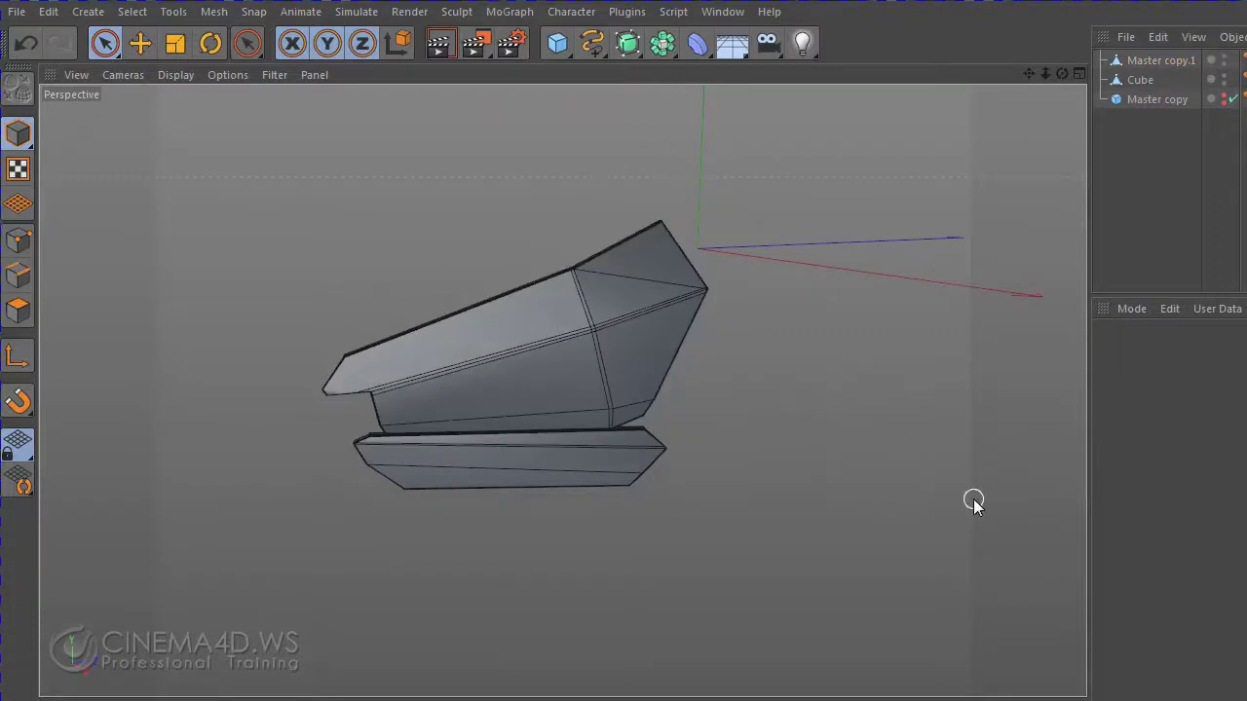
alt+drag(973, 499, 907, 303)
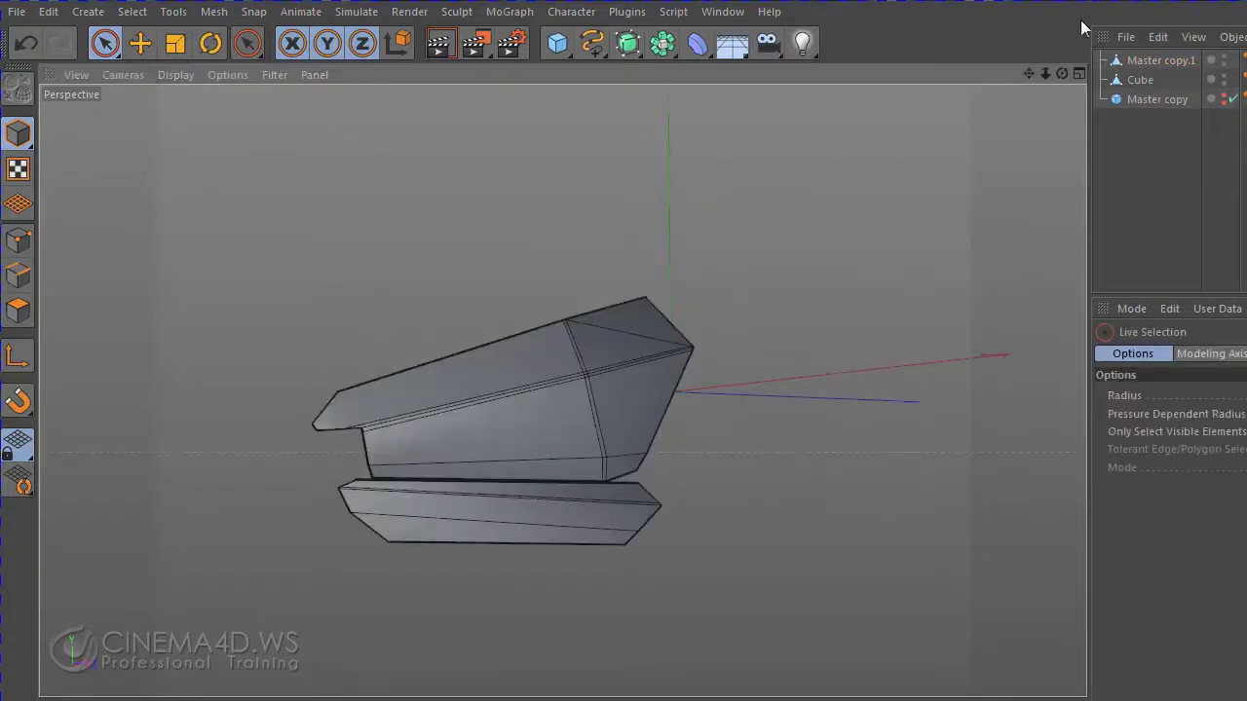
click(1162, 61)
scroll(755, 420, up, 3)
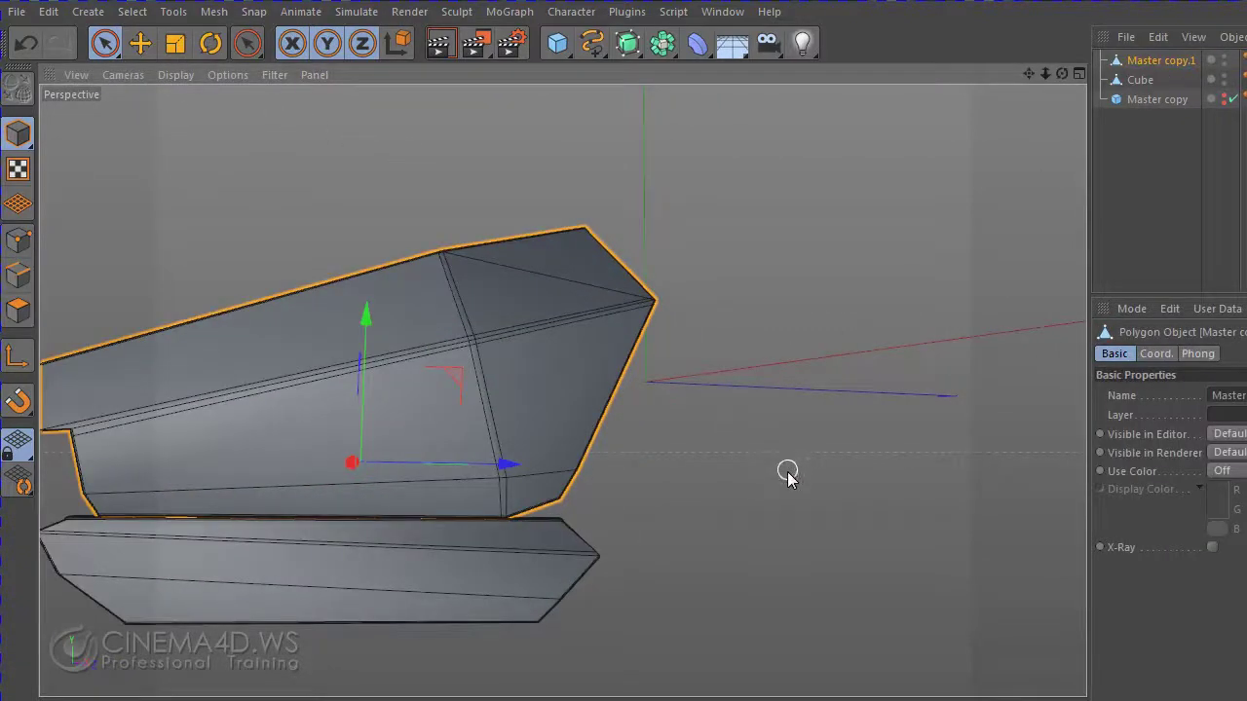
mouse_move(788, 475)
alt+mouse_down()
mouse_move(896, 390)
mouse_move(863, 426)
mouse_move(545, 365)
alt+mouse_up()
scroll(886, 400, up, 3)
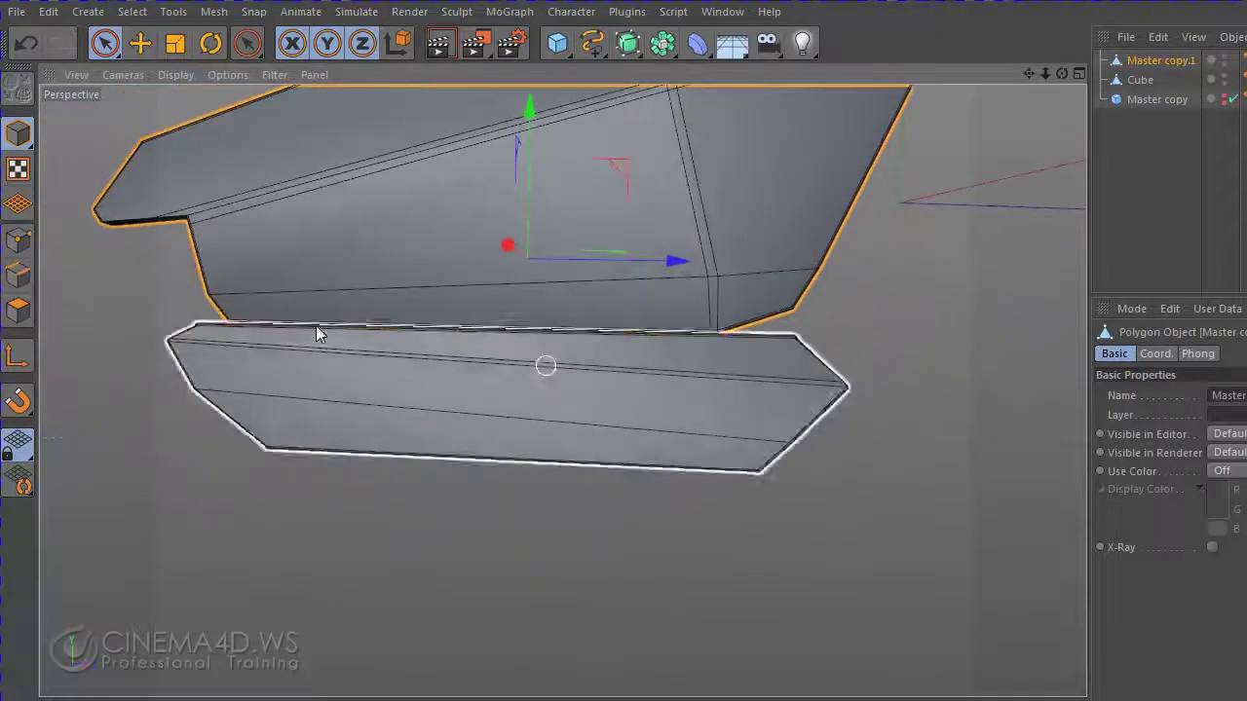
click(30, 240)
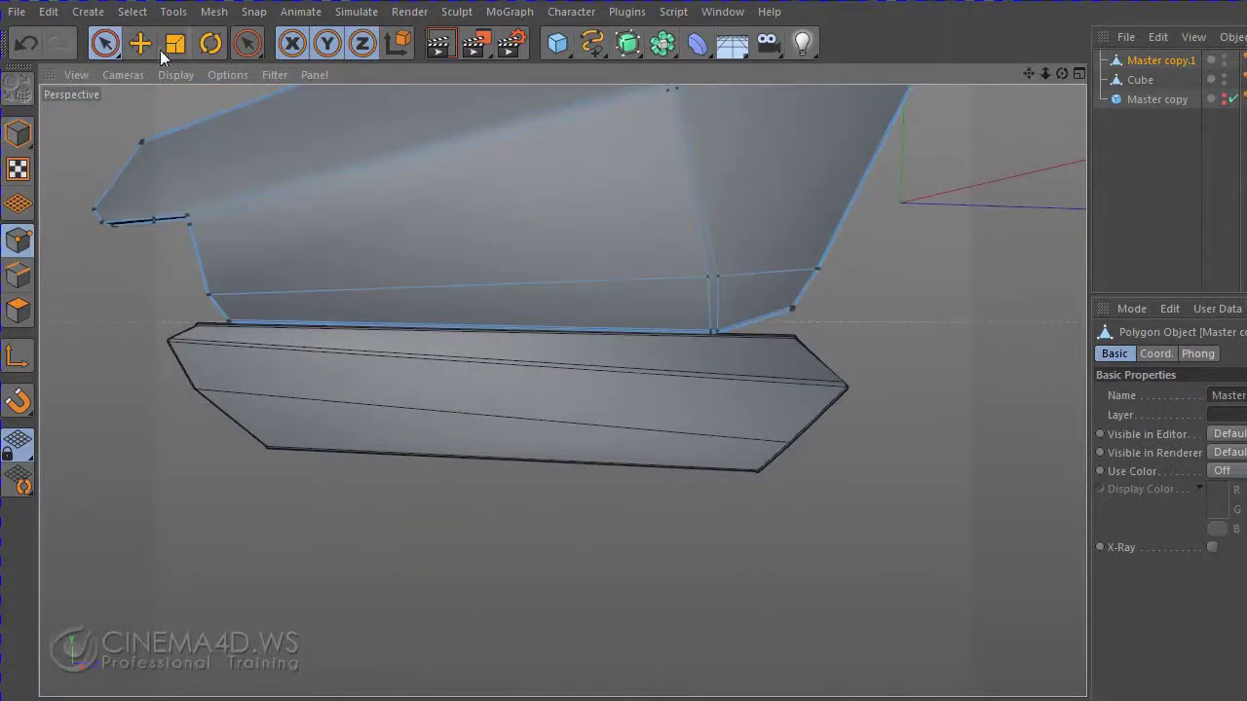
click(133, 11)
- Loop-select the horizontal edge loop near the panel bottom and bevel it into a double edge
click(30, 276)
click(127, 13)
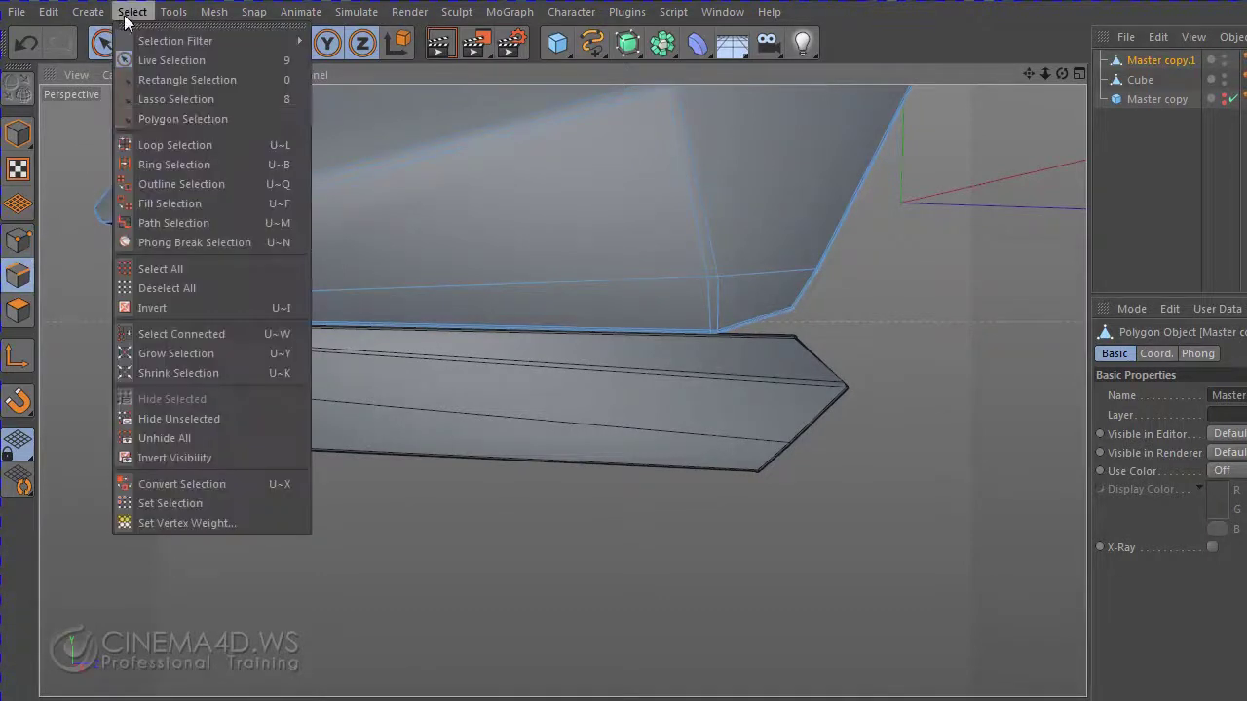
click(166, 145)
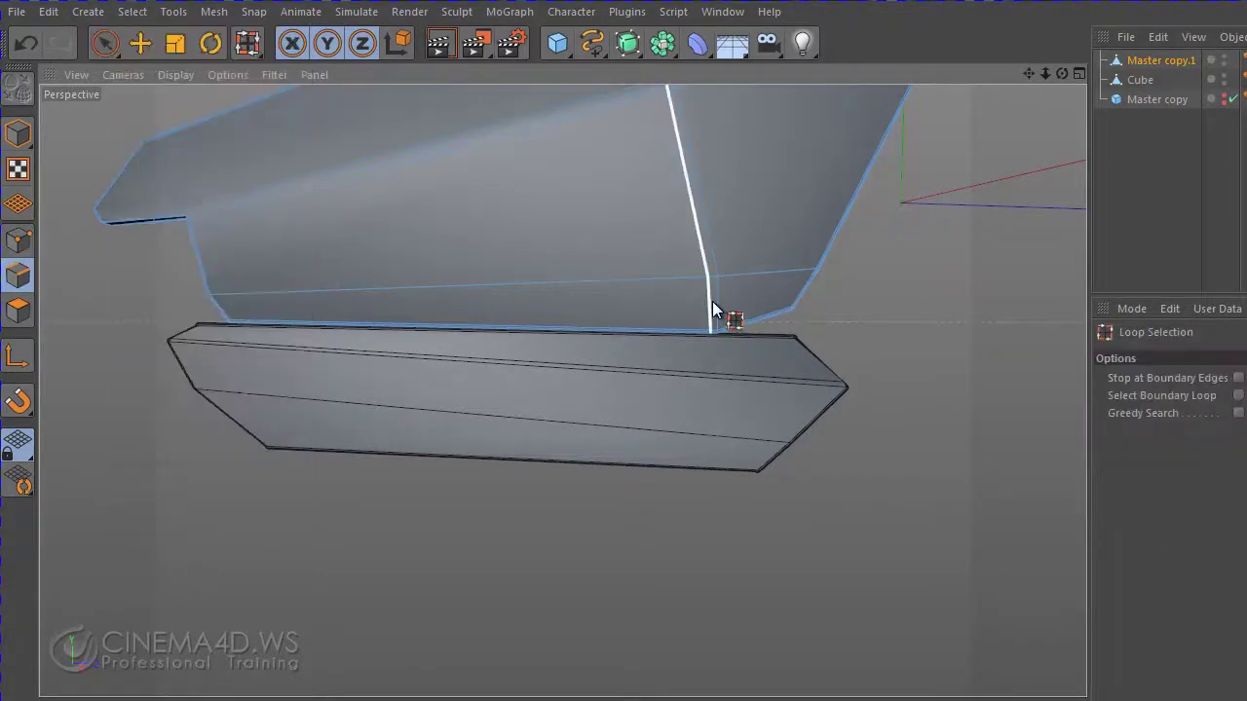
click(686, 281)
mouse_move(913, 423)
alt+mouse_down()
mouse_move(829, 374)
mouse_move(750, 231)
alt+mouse_up()
right_click(751, 230)
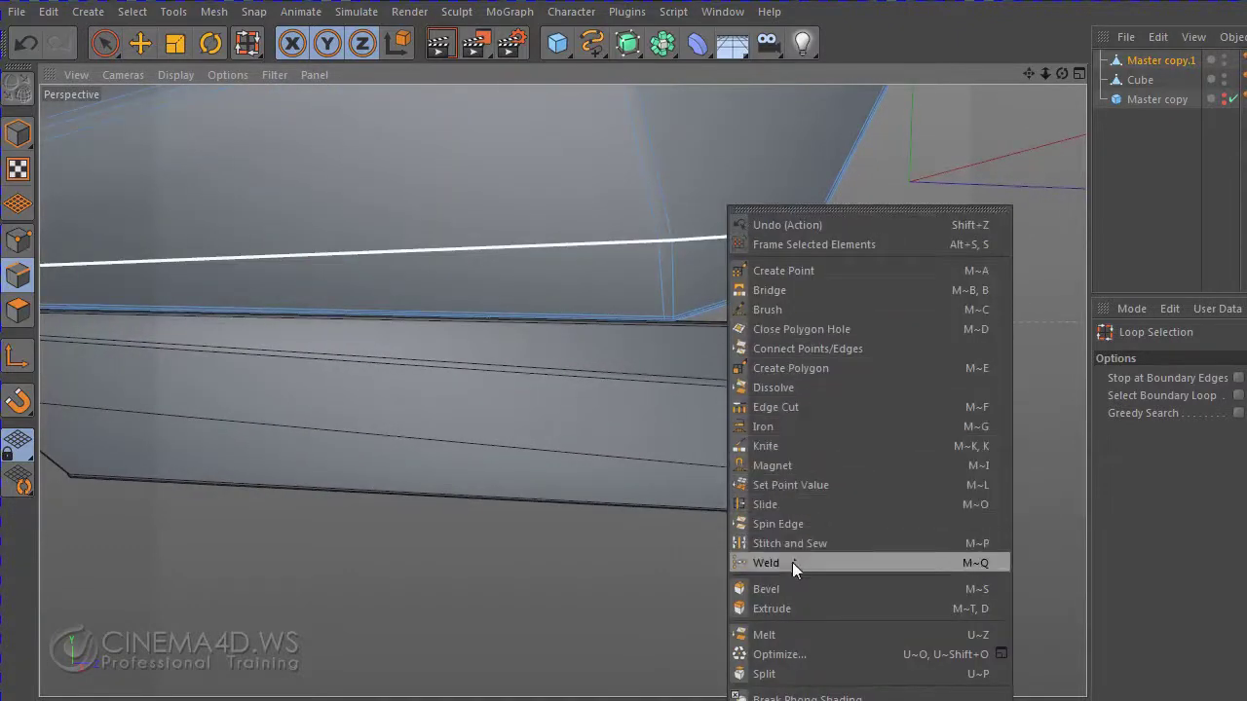
click(792, 589)
mouse_move(891, 315)
mouse_down()
mouse_move(898, 299)
mouse_move(887, 356)
mouse_up()
- Render previews of the bevelled panel from several angles, then widen the manager panels
key(ctrl+r)
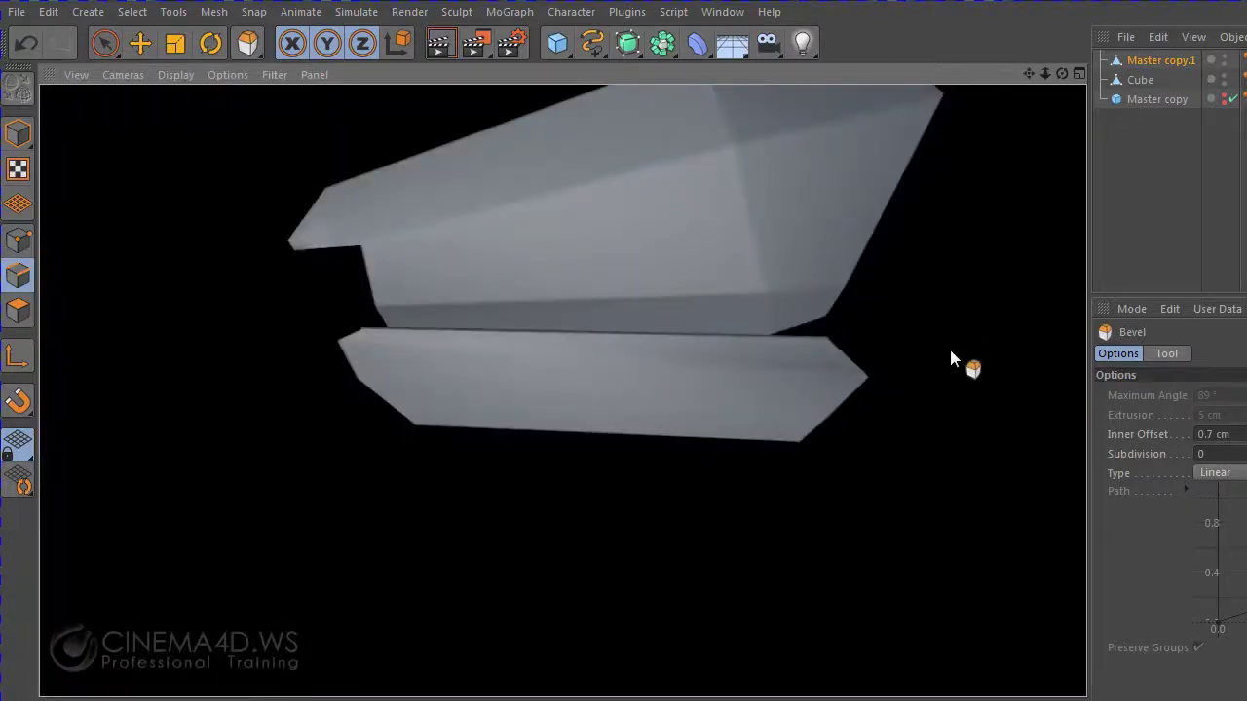
mouse_move(949, 346)
alt+mouse_down()
mouse_move(936, 337)
mouse_move(1082, 311)
alt+mouse_up()
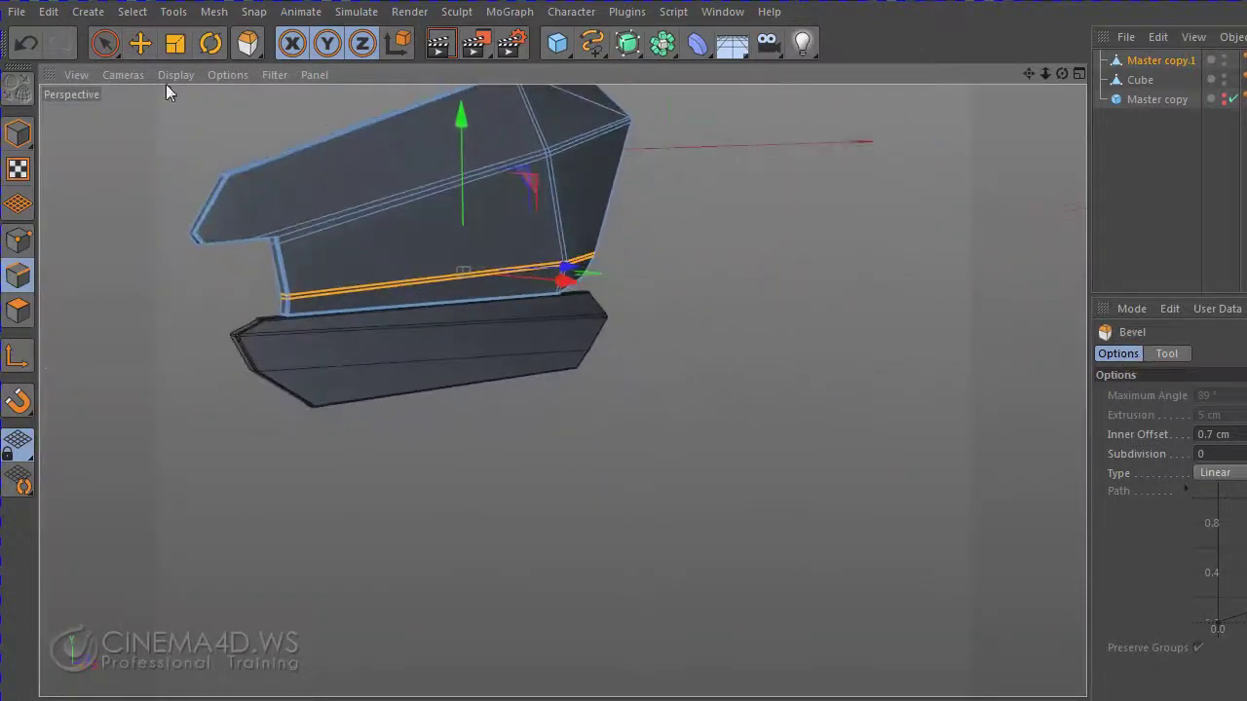
key(space)
alt+drag(141, 132, 181, 209)
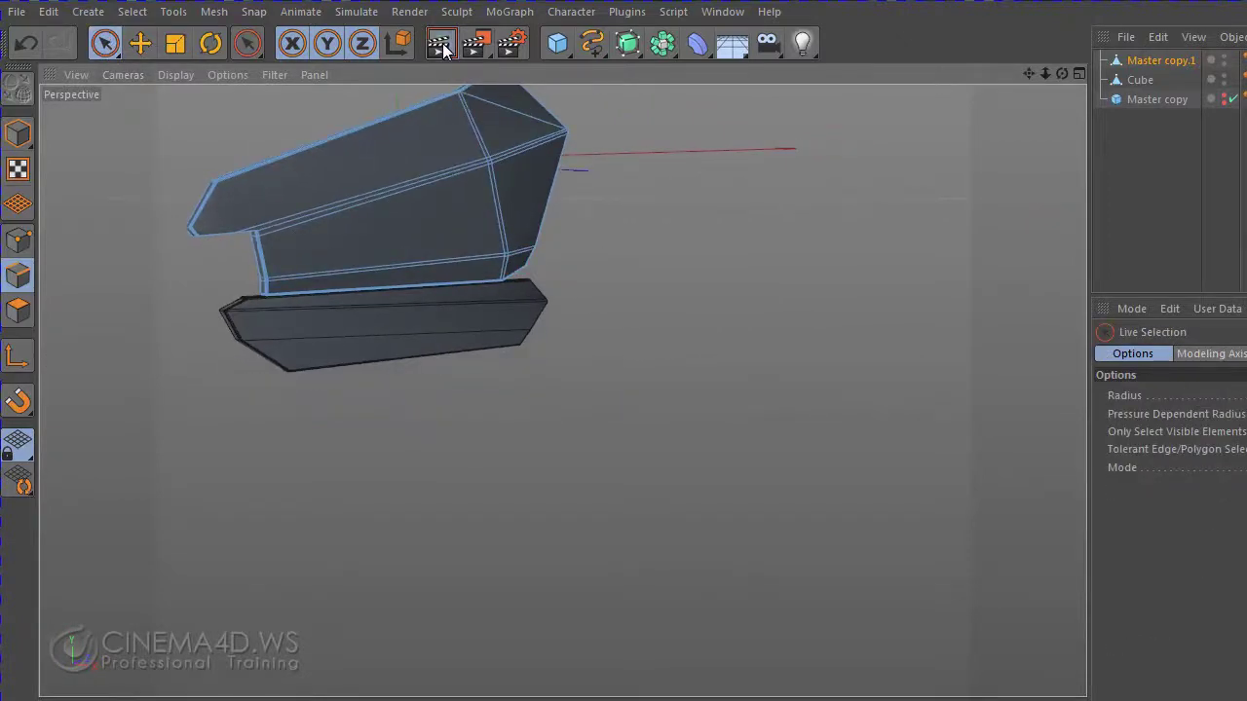
click(441, 45)
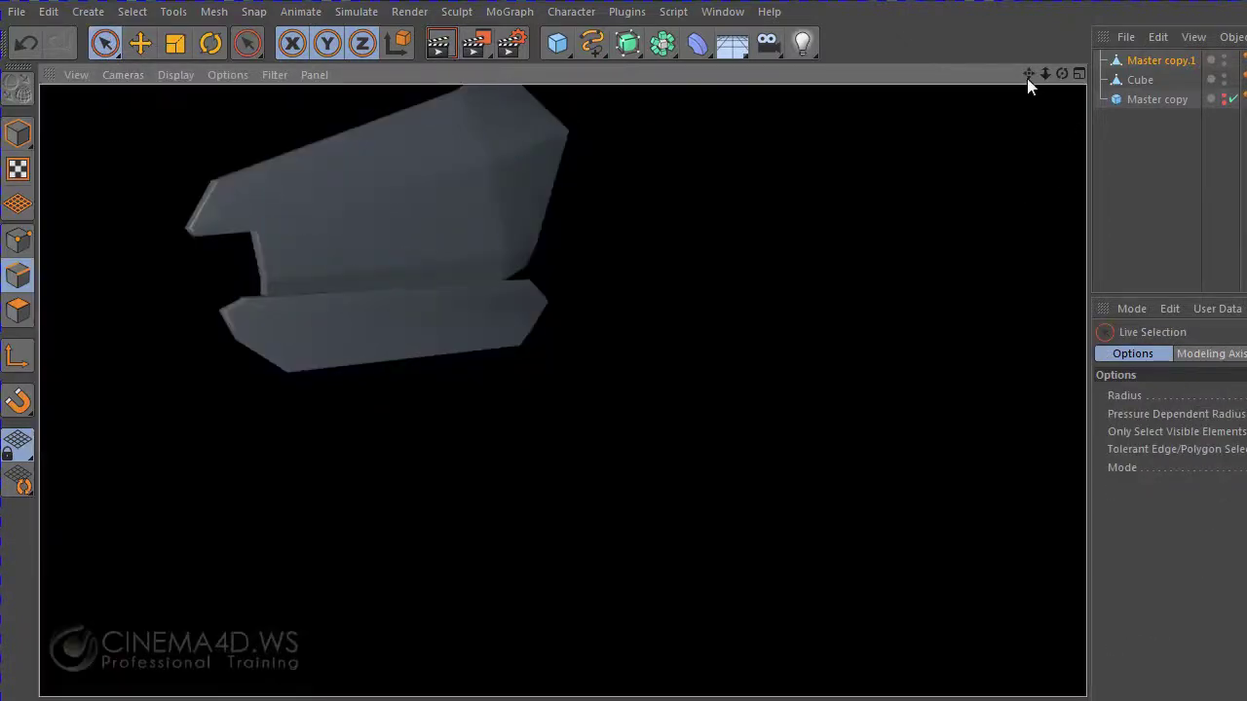
mouse_move(1027, 86)
alt+mouse_down()
mouse_move(1127, 195)
mouse_move(932, 279)
mouse_move(736, 254)
alt+mouse_up()
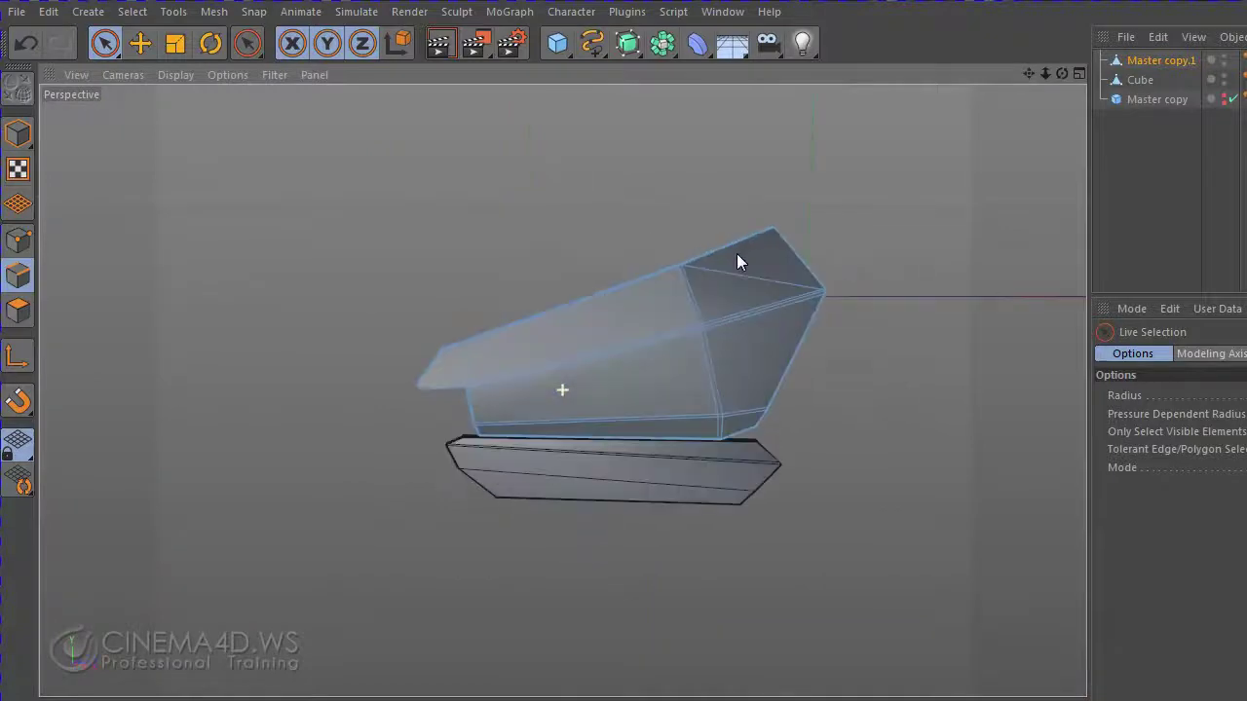
key(ctrl+r)
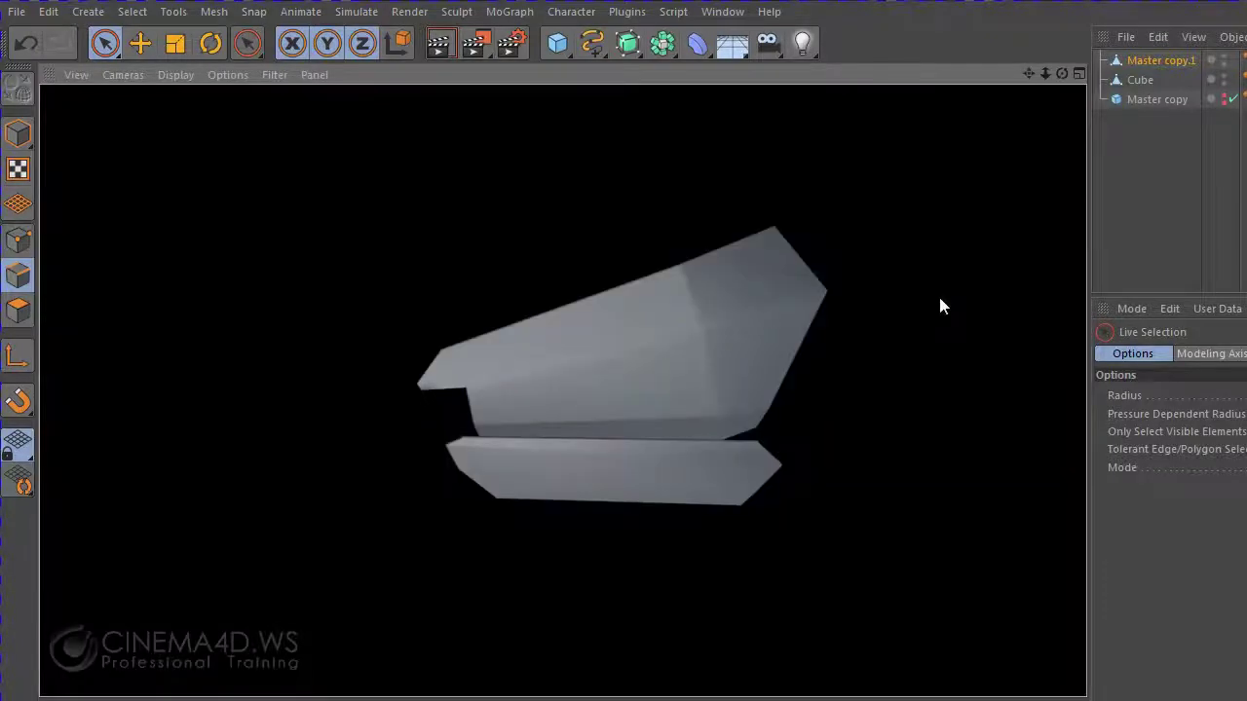
mouse_move(924, 338)
alt+mouse_down()
mouse_move(992, 362)
mouse_move(819, 320)
alt+mouse_up()
scroll(819, 325, up, 5)
scroll(818, 329, up, 2)
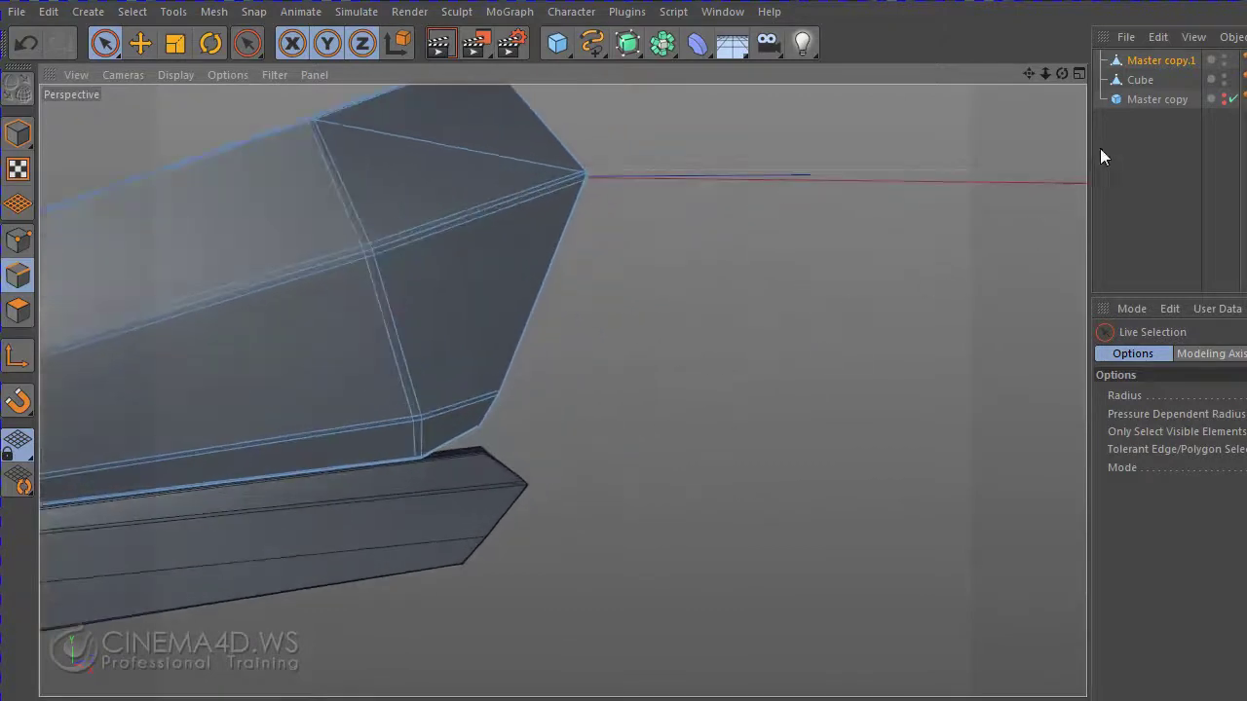
mouse_move(1087, 98)
mouse_down()
mouse_move(941, 98)
mouse_move(1215, 112)
mouse_up()
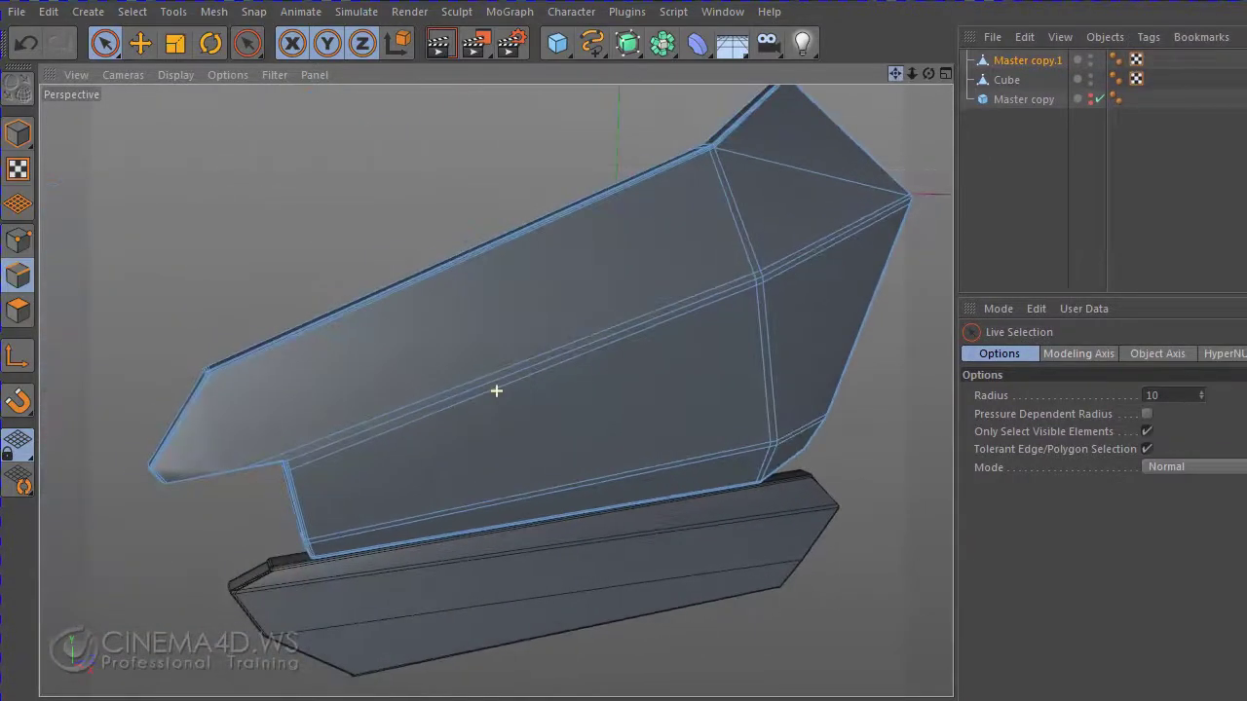
- Lower the side panel's Phong tag angle step by step to 12° and render a preview
click(1116, 61)
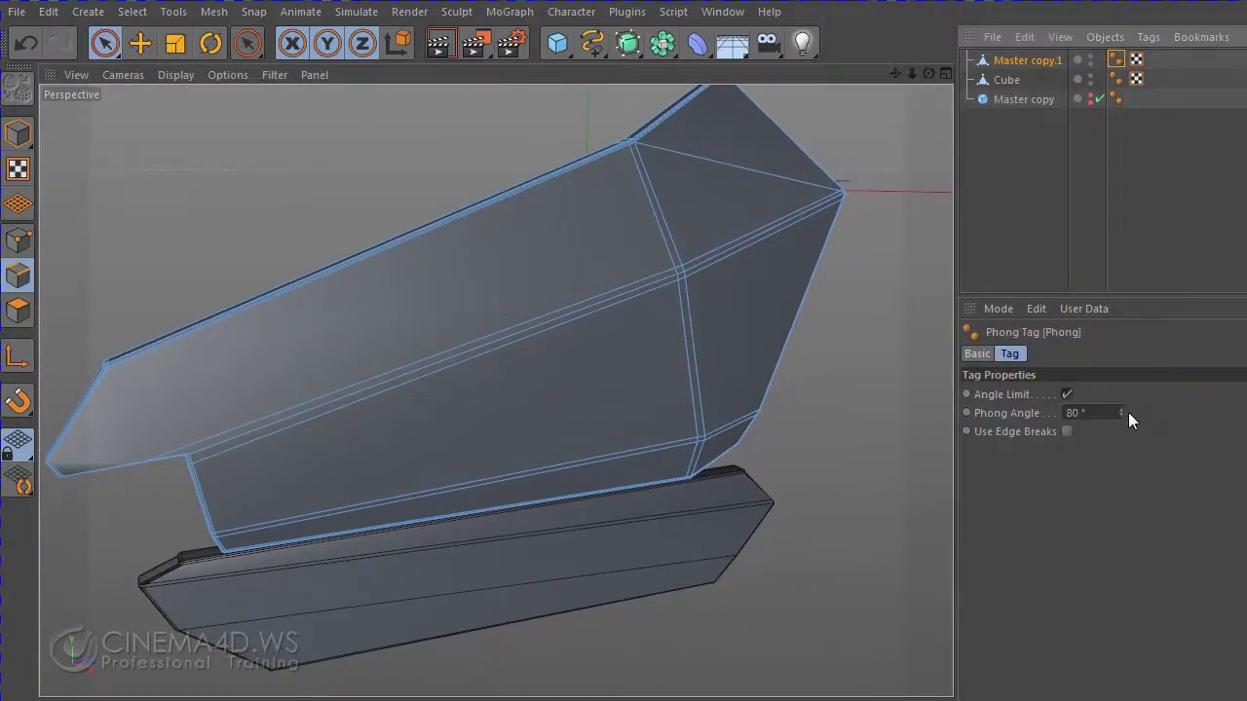
drag(1129, 413, 1131, 425)
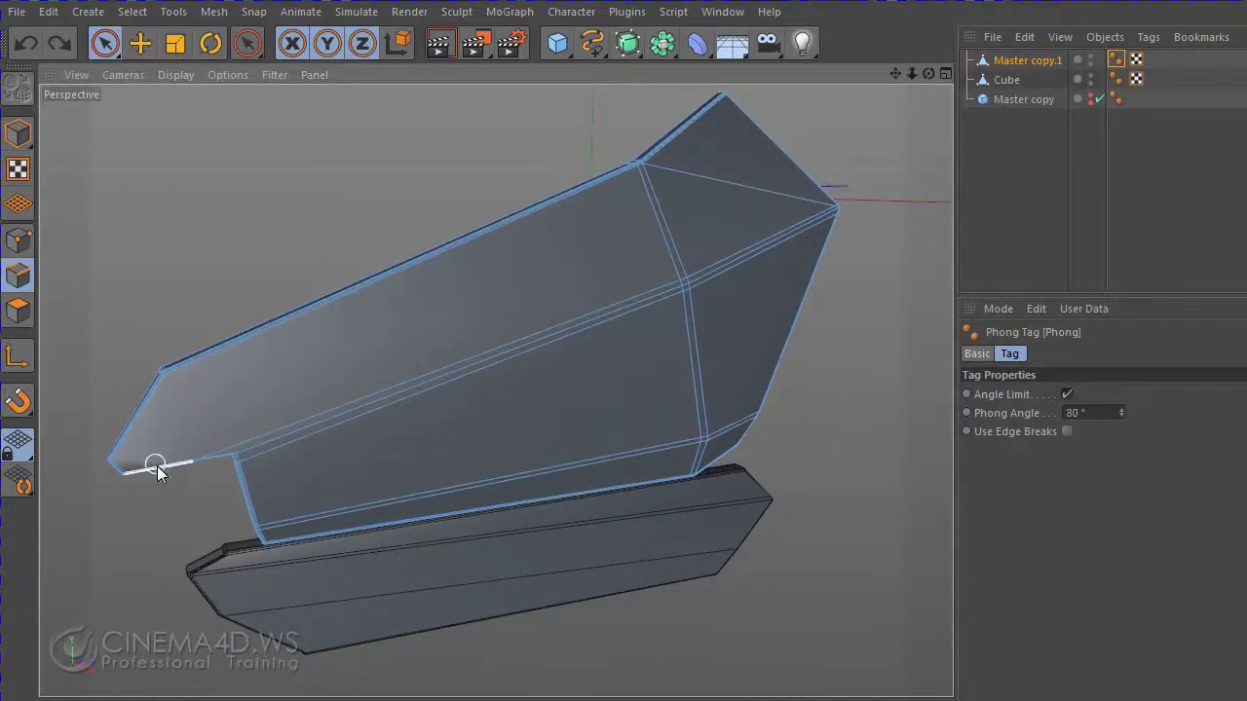
click(1121, 416)
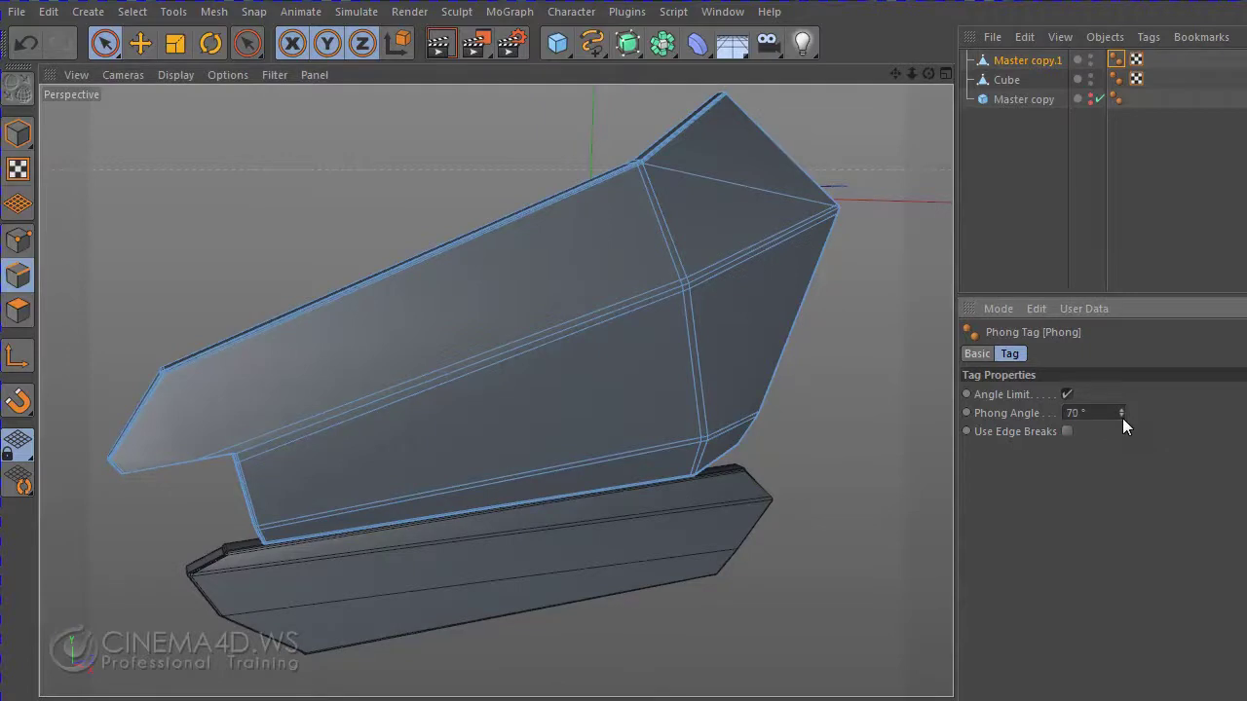
click(1122, 416)
click(450, 47)
drag(1121, 413, 1125, 467)
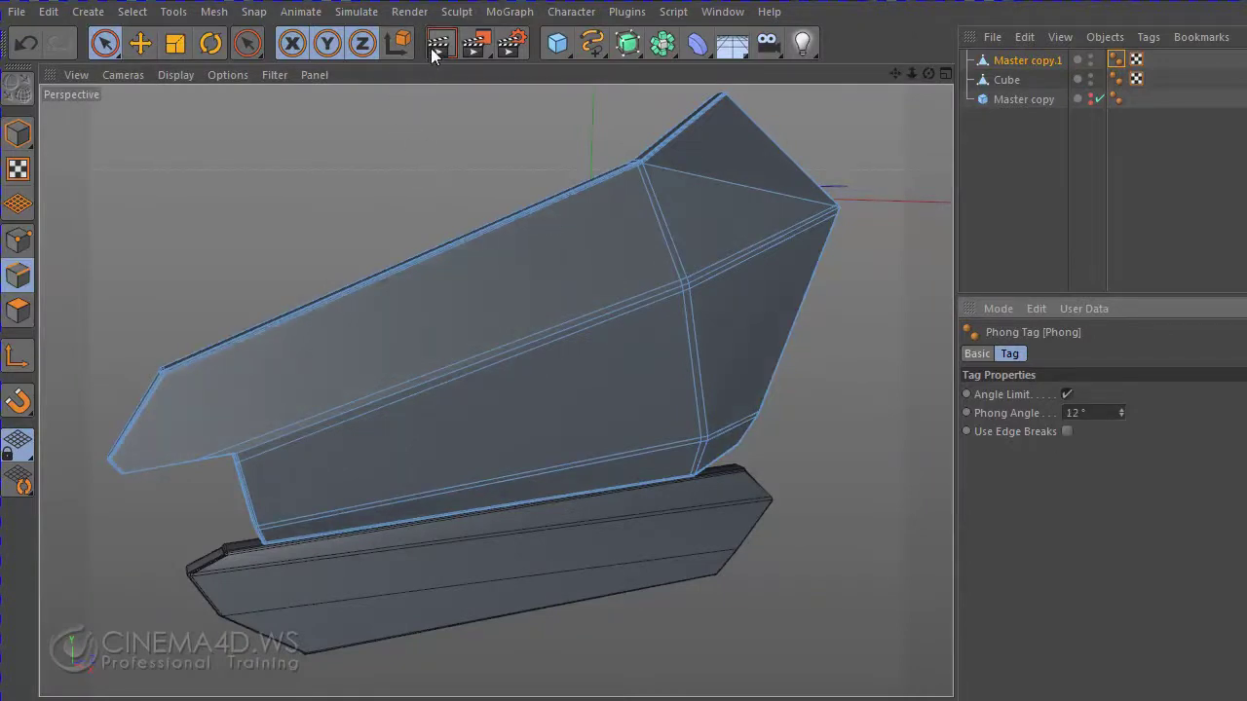
key(ctrl+r)
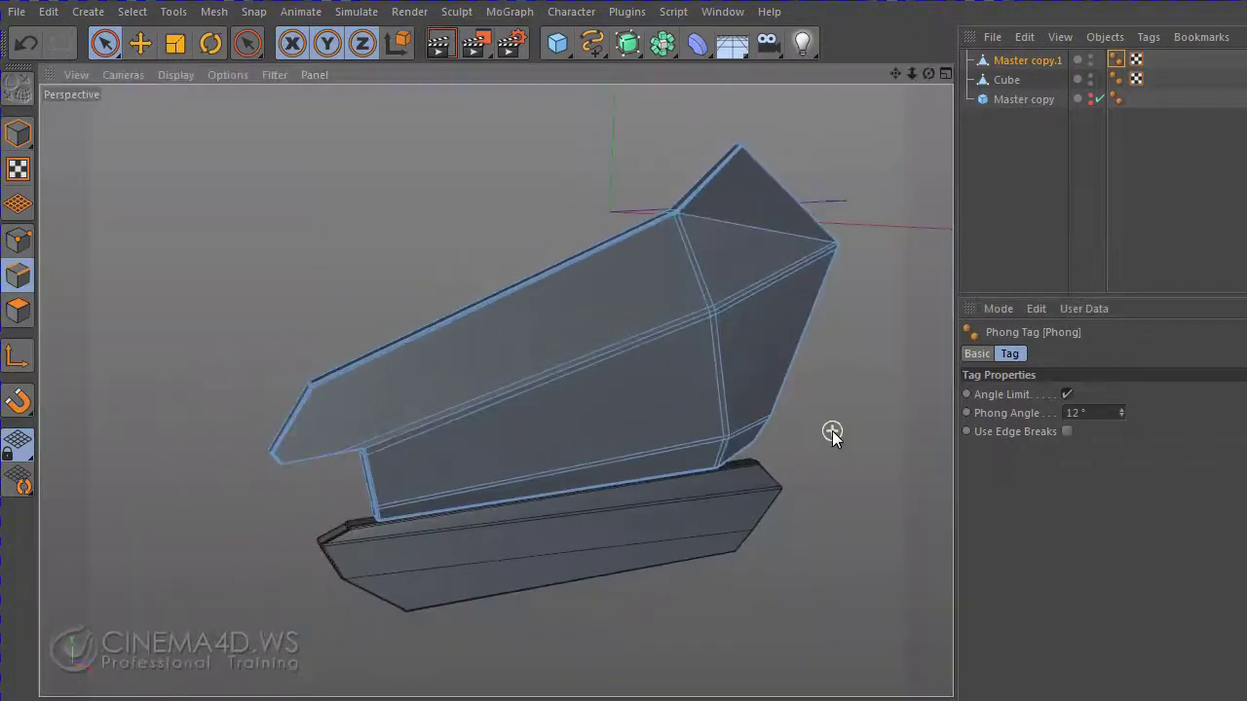
- From a new viewpoint, compare a 20° Phong angle and then settle on 15° with preview renders
alt+drag(832, 431, 871, 426)
alt+right_drag(871, 426, 939, 414)
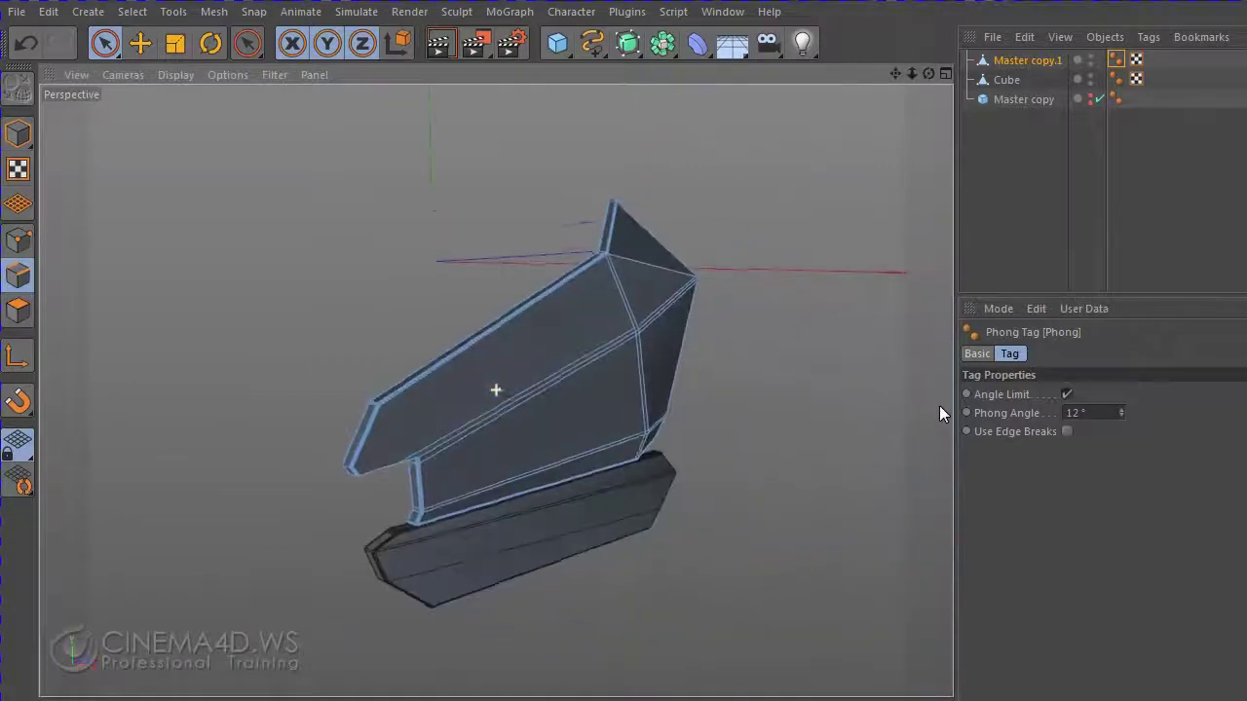
alt+drag(939, 413, 763, 337)
key(ctrl+r)
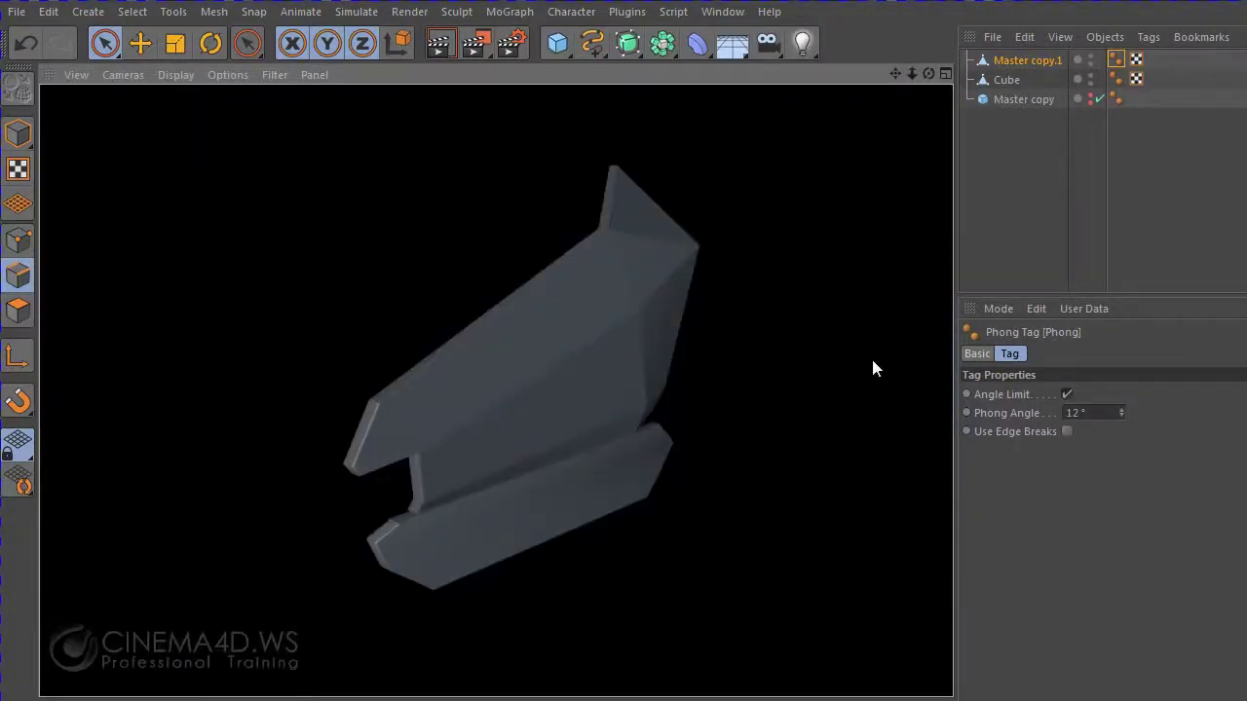
drag(1122, 412, 1125, 397)
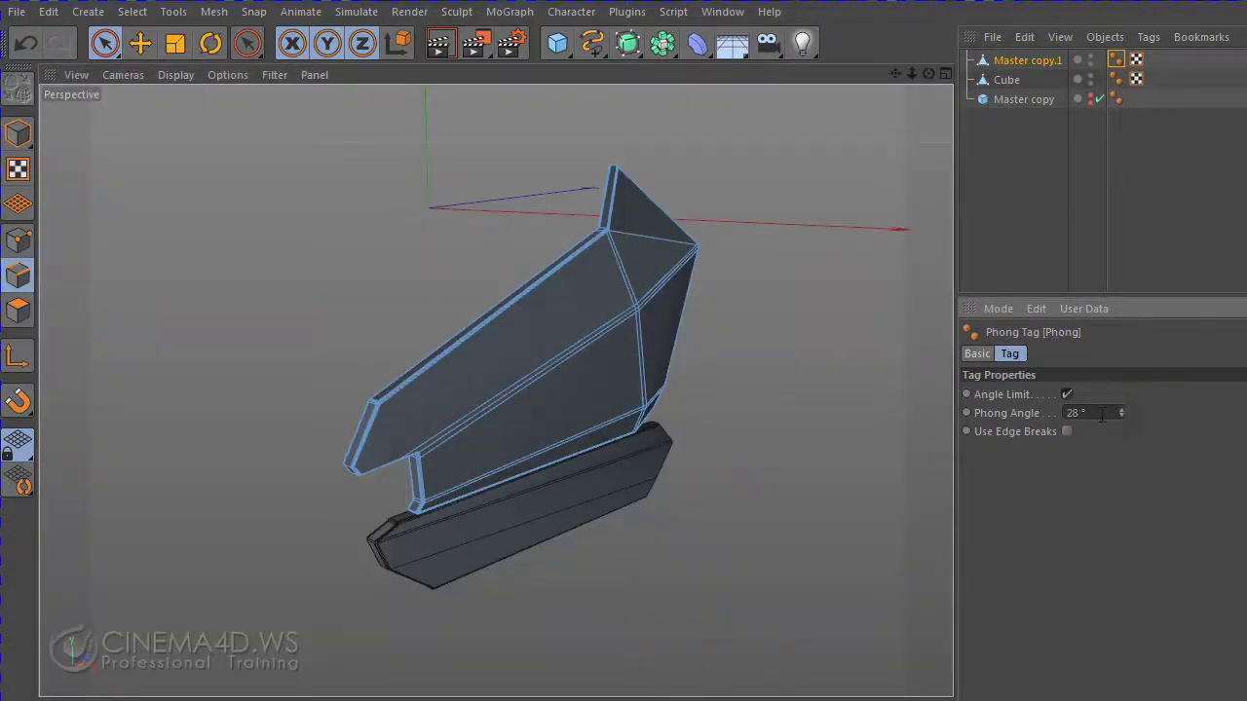
click(442, 44)
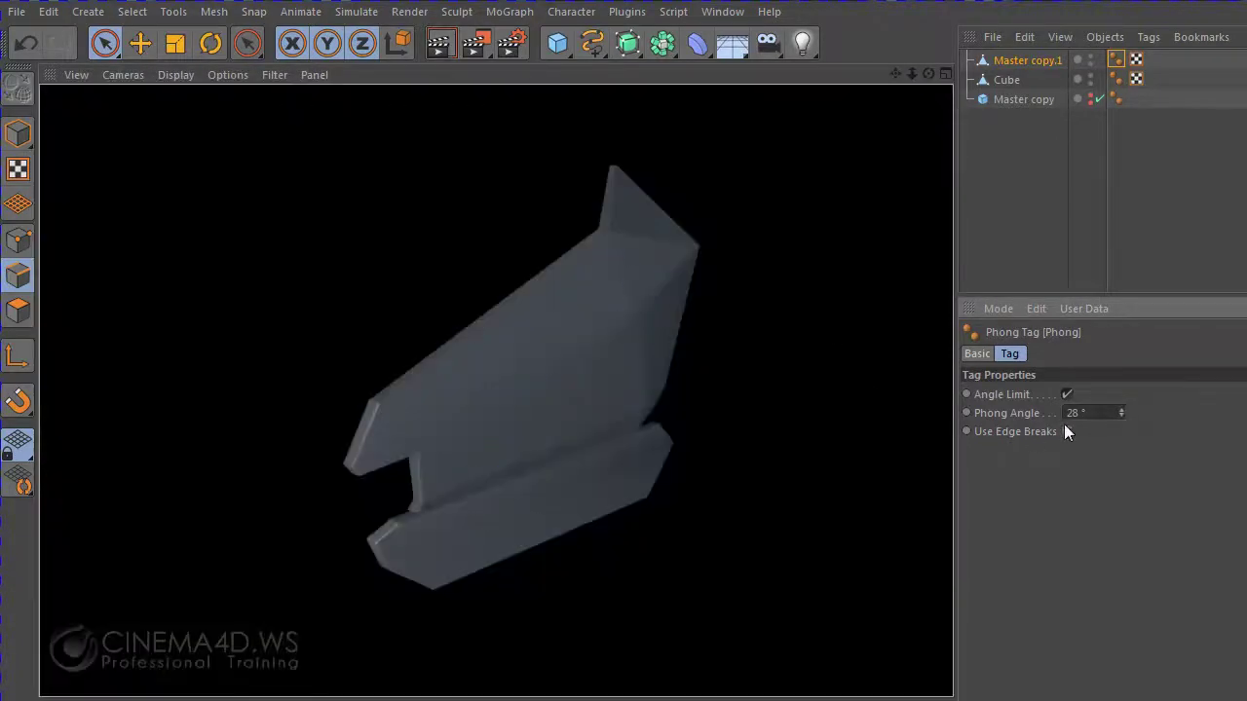
drag(1123, 416, 1125, 430)
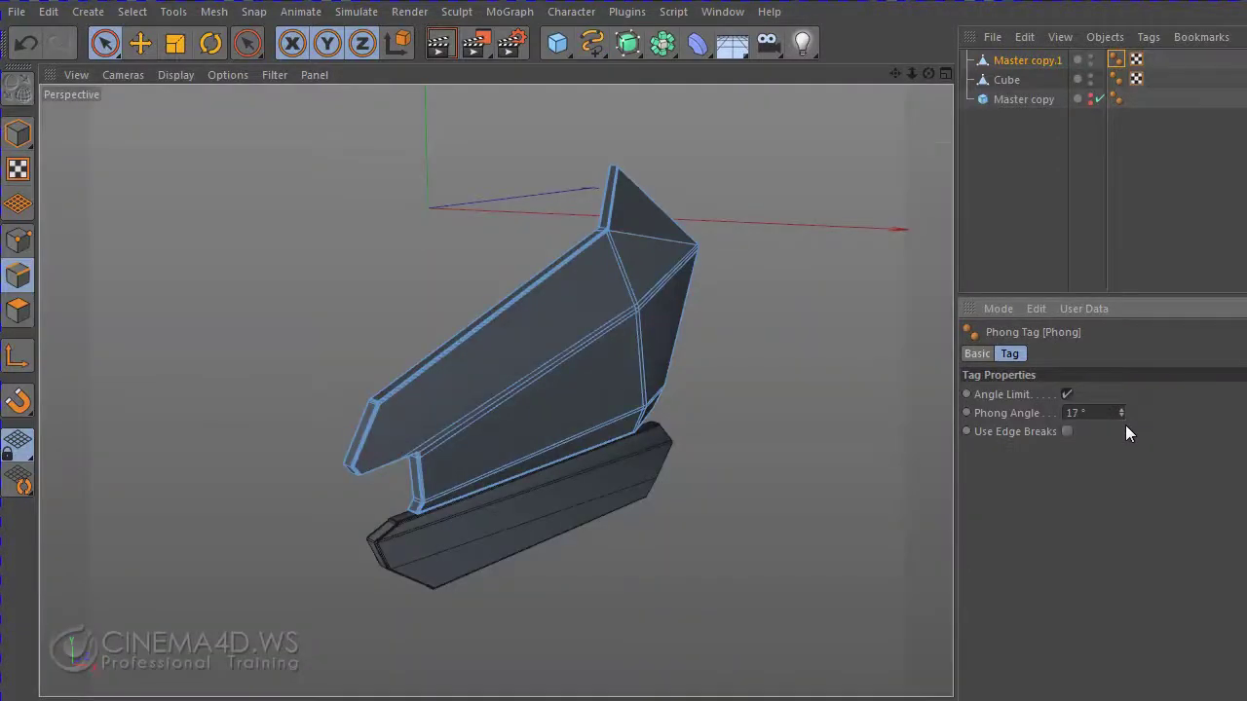
click(445, 56)
mouse_move(839, 352)
alt+mouse_down()
mouse_move(722, 308)
mouse_move(823, 374)
alt+mouse_up()
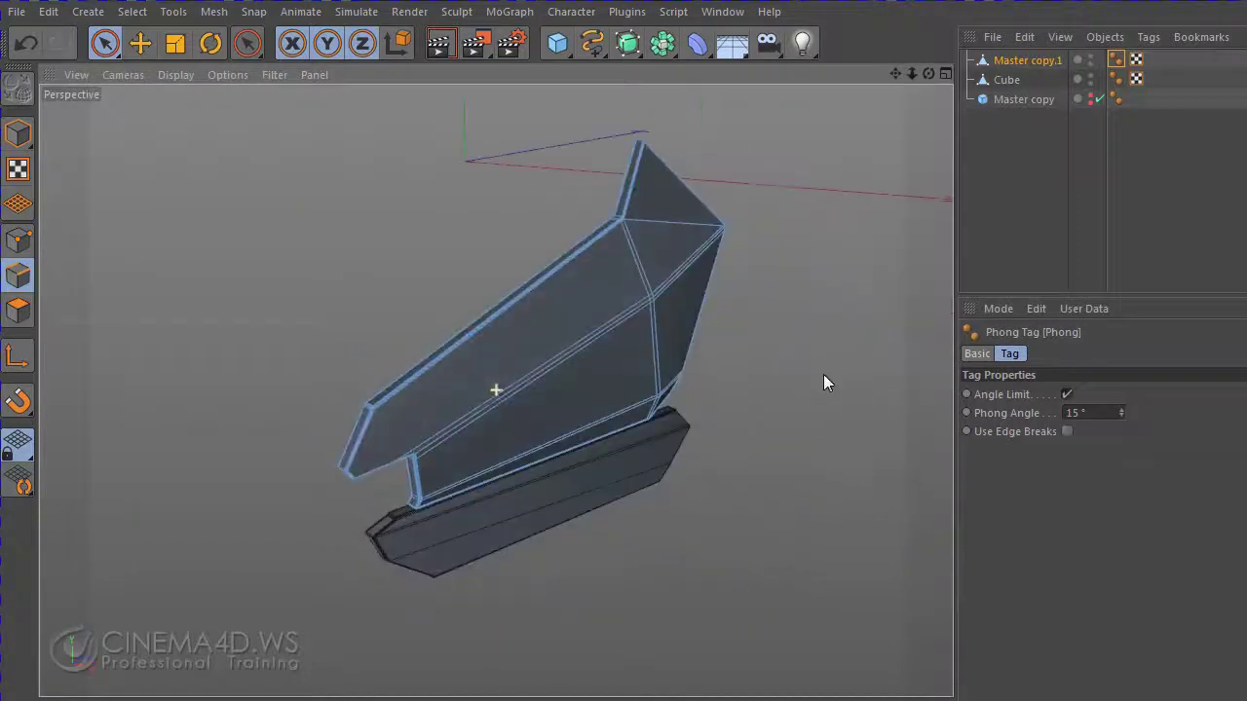
- Lower the Cube's Phong tag angle from 80° to 6°
click(1008, 80)
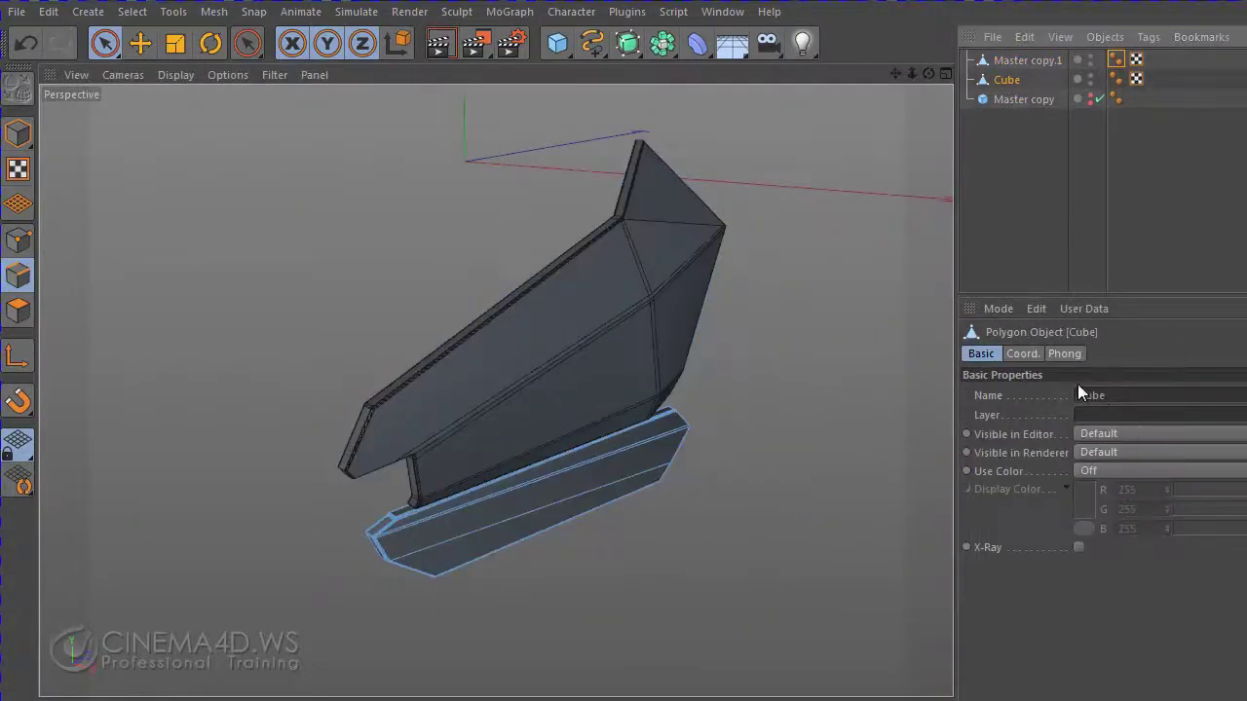
click(1116, 80)
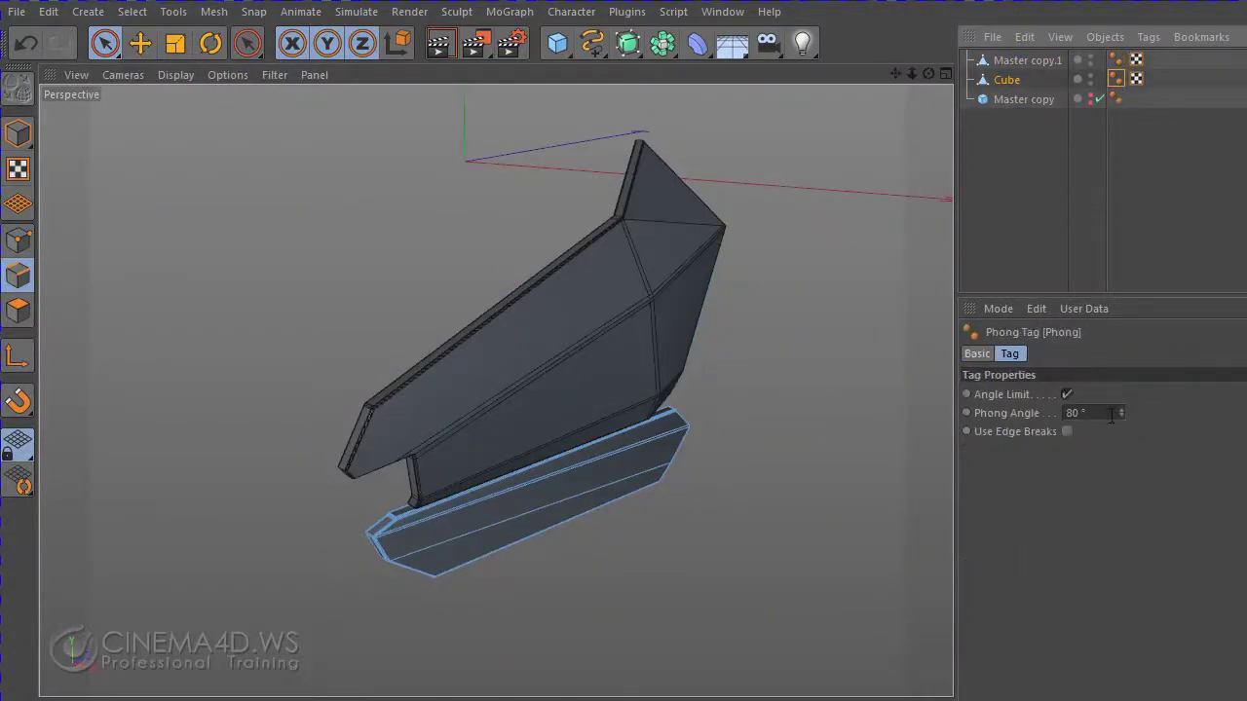
drag(1121, 413, 1125, 426)
drag(1126, 473, 1126, 487)
- Render viewport previews of the sharper shading from several angles, then deselect the cube in Model mode
click(439, 43)
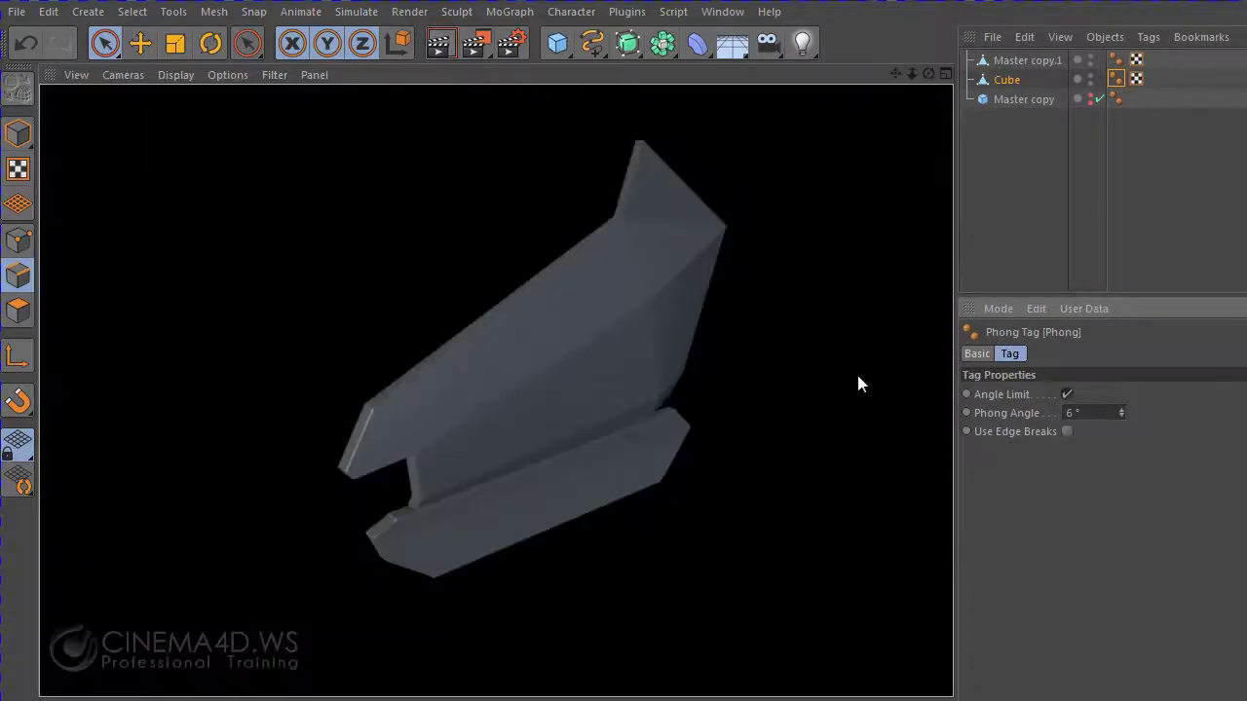
mouse_move(845, 385)
alt+mouse_down()
mouse_move(805, 344)
mouse_move(698, 365)
mouse_move(724, 451)
alt+mouse_up()
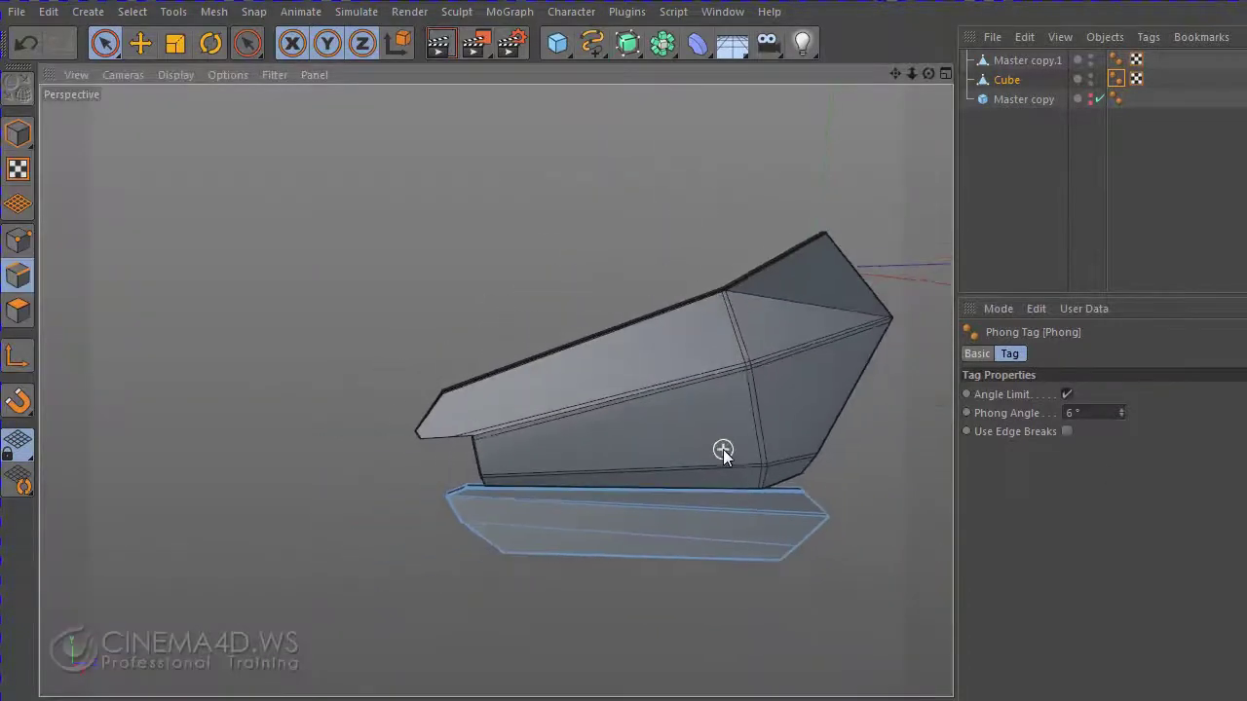
click(443, 43)
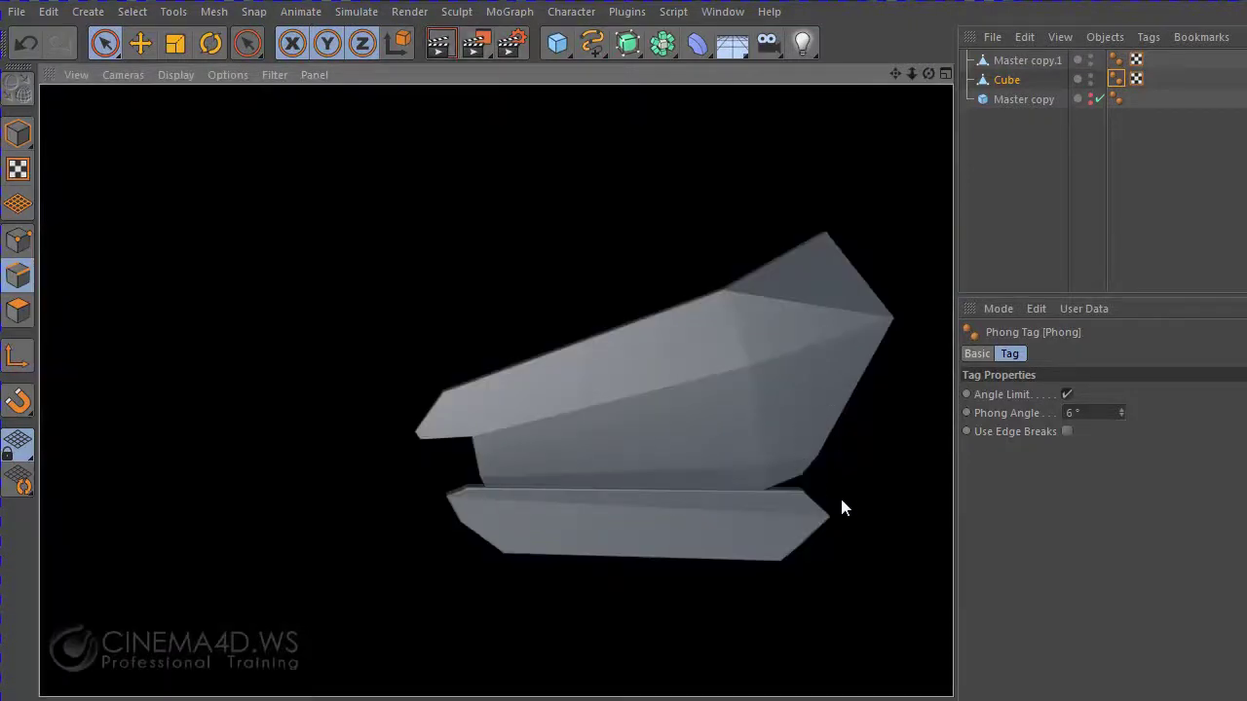
alt+drag(840, 495, 1017, 506)
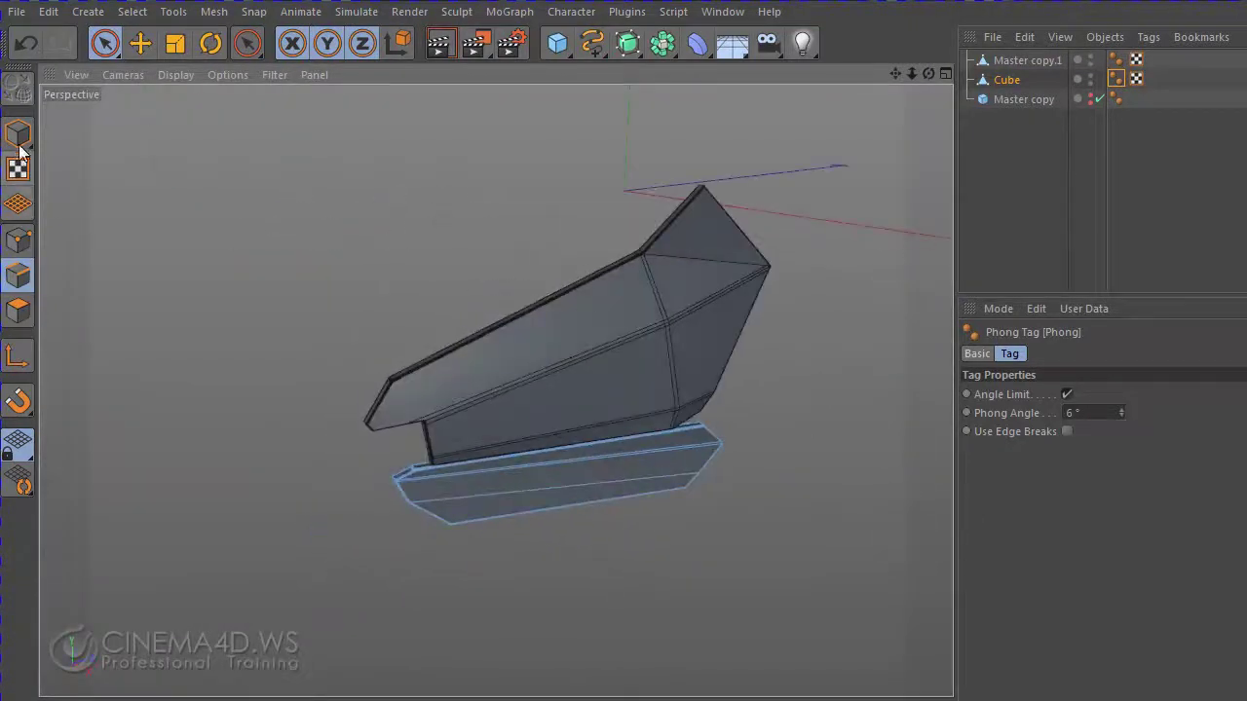
click(17, 134)
click(768, 345)
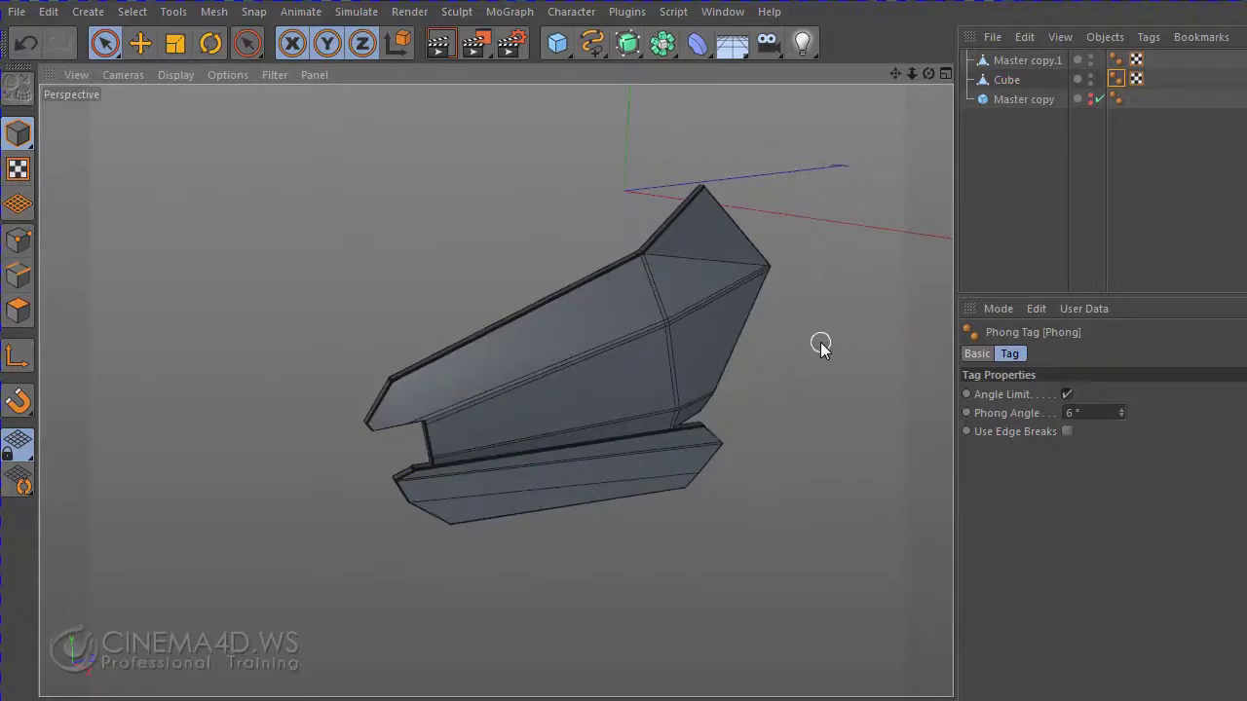
mouse_move(905, 82)
alt+mouse_down()
mouse_move(669, 216)
mouse_move(654, 207)
alt+mouse_up()
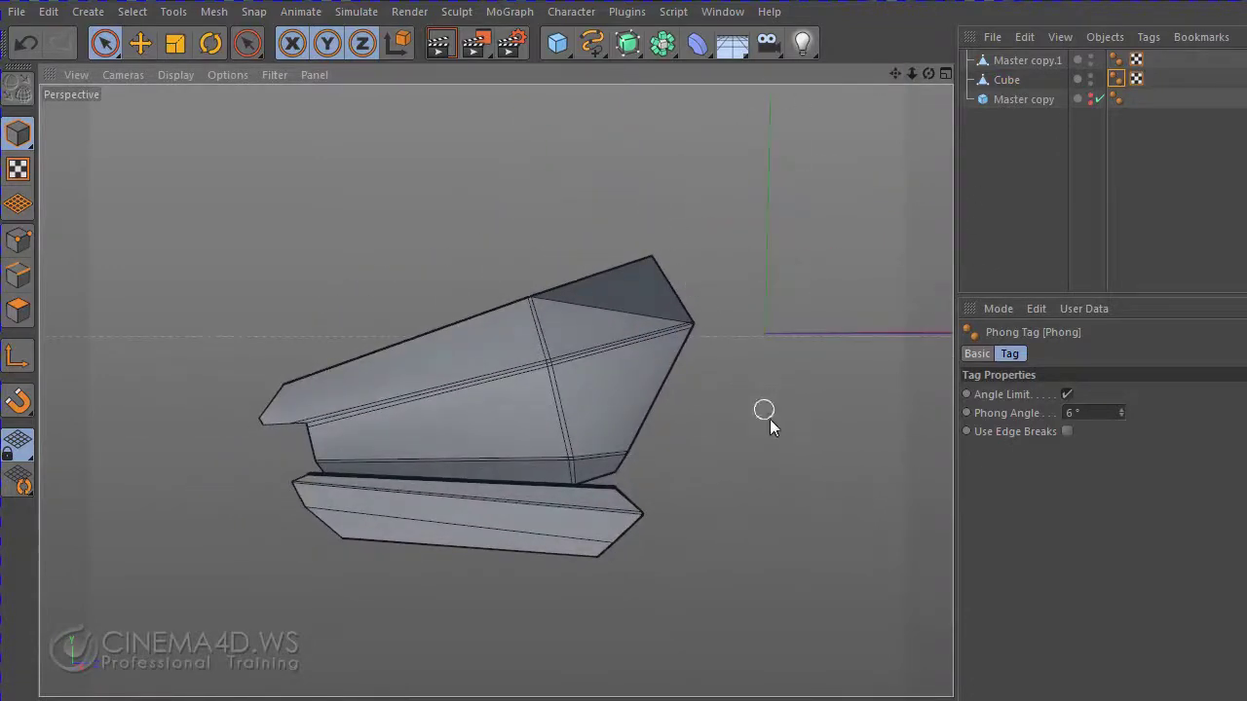
mouse_move(769, 419)
alt+mouse_down()
mouse_move(693, 412)
mouse_move(651, 489)
alt+mouse_up()
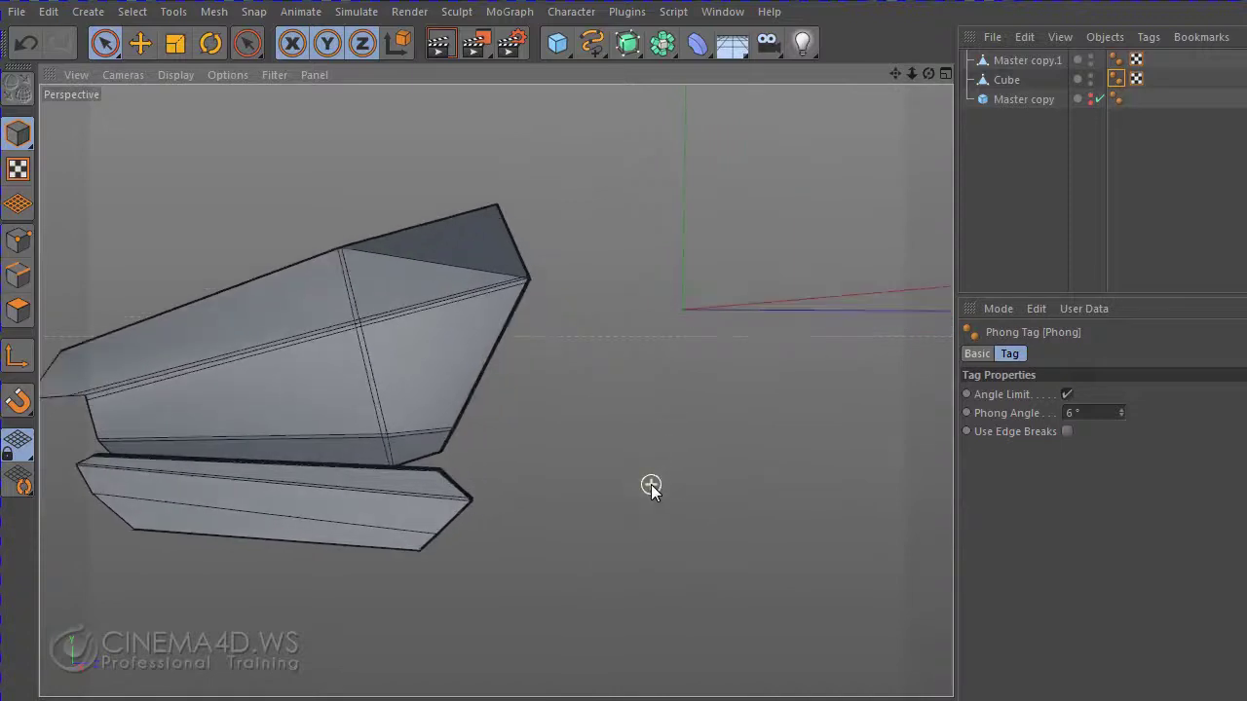
click(1031, 101)
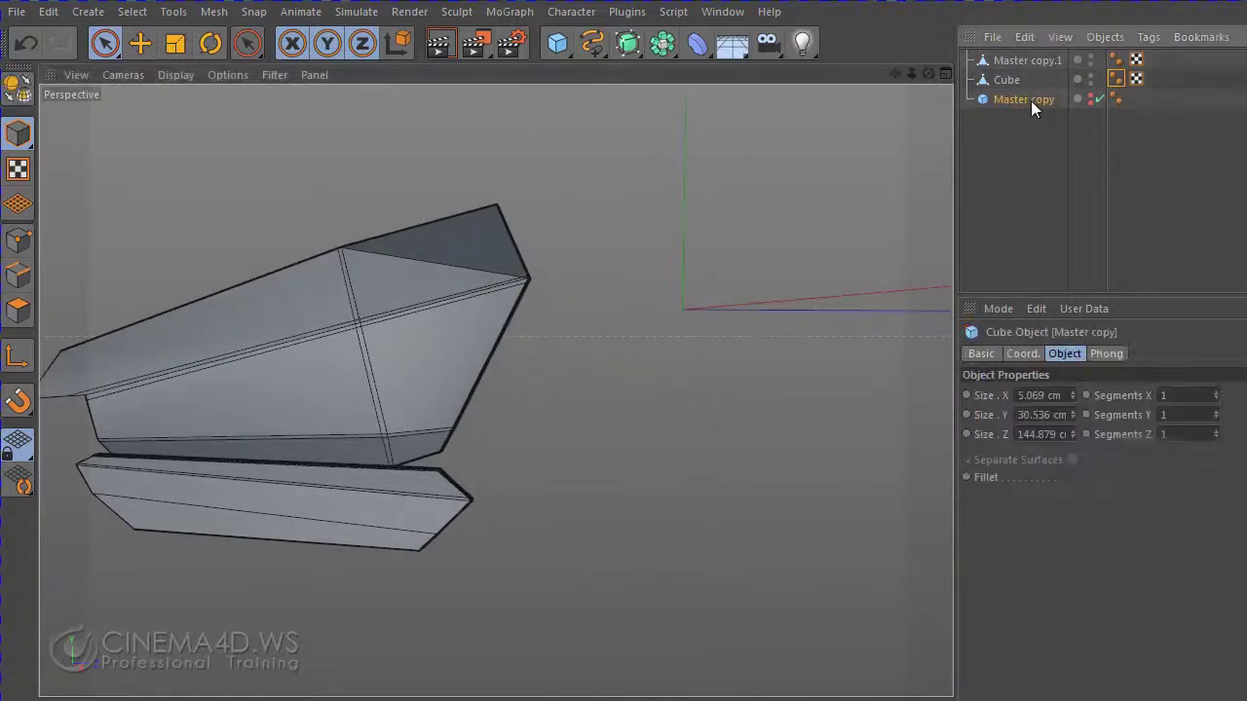
click(1062, 228)
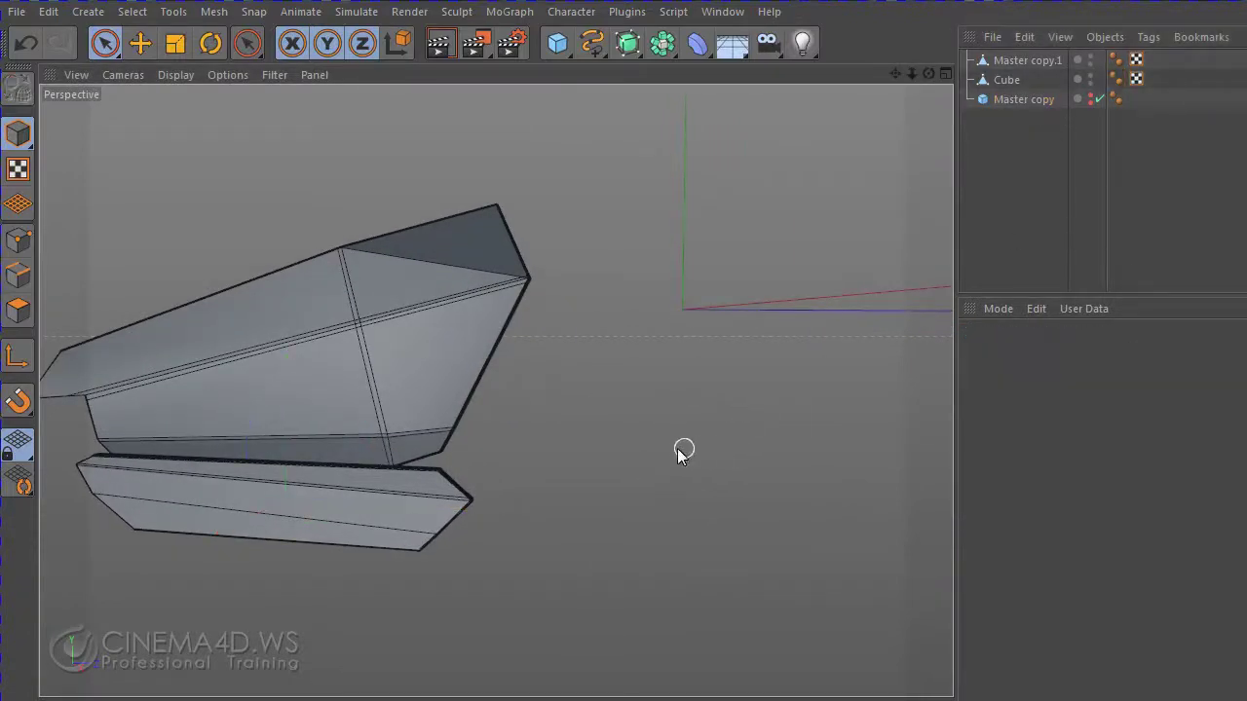
mouse_move(682, 453)
alt+mouse_down()
mouse_move(849, 496)
mouse_move(696, 496)
mouse_move(743, 459)
mouse_move(883, 489)
mouse_move(590, 473)
alt+mouse_up()
scroll(554, 389, up, 2)
scroll(541, 412, up, 2)
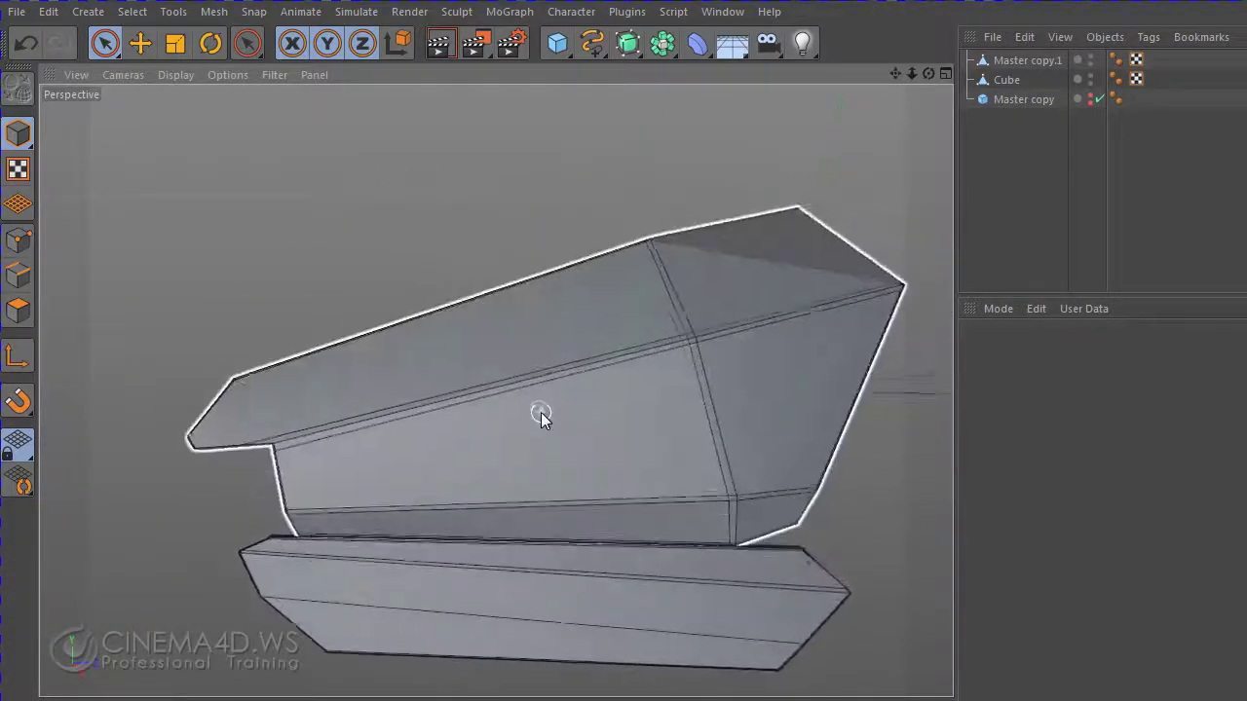
scroll(541, 413, up, 1)
scroll(550, 434, up, 1)
scroll(556, 455, up, 2)
scroll(562, 466, up, 3)
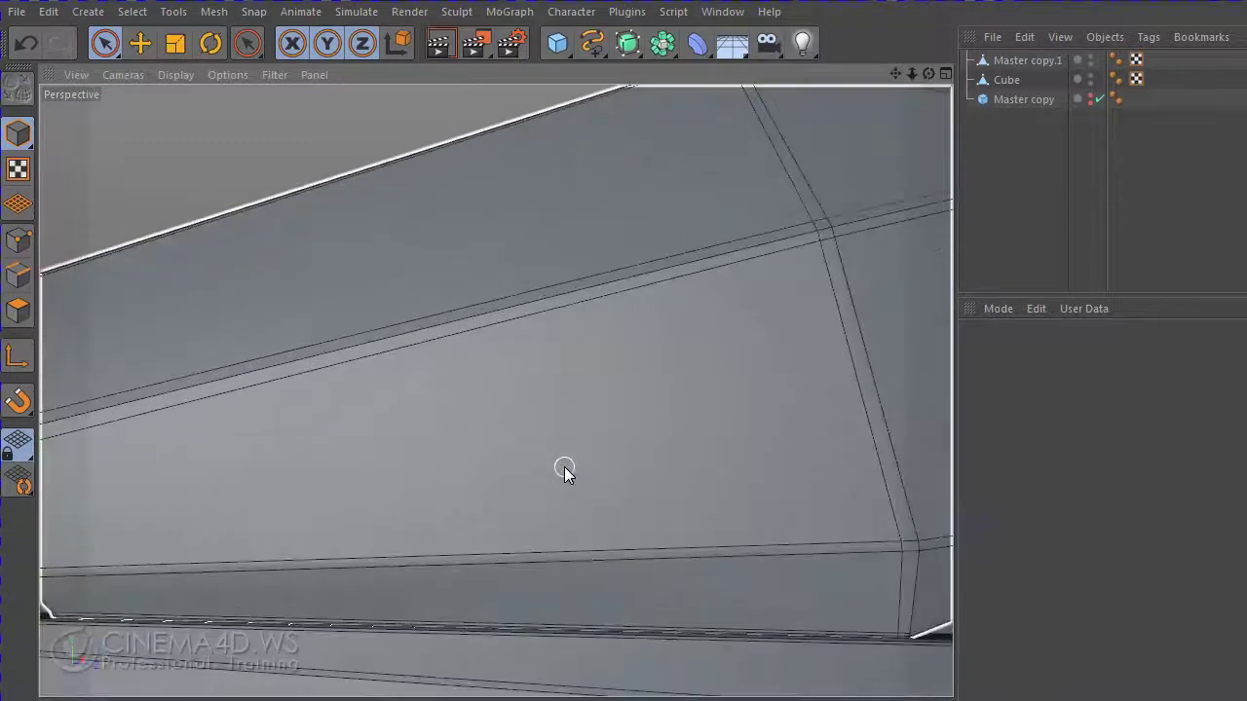
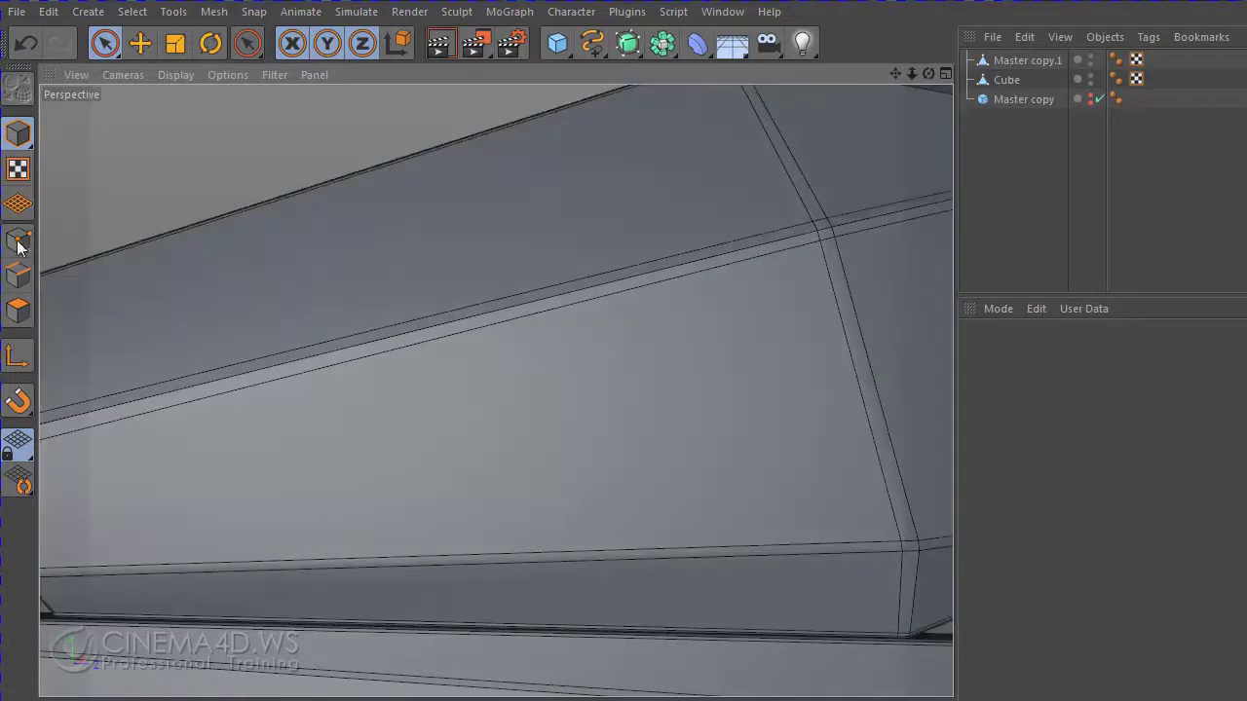
- With Master copy.1 selected in Points mode, pick the Knife tool with Visible Only enabled
click(18, 241)
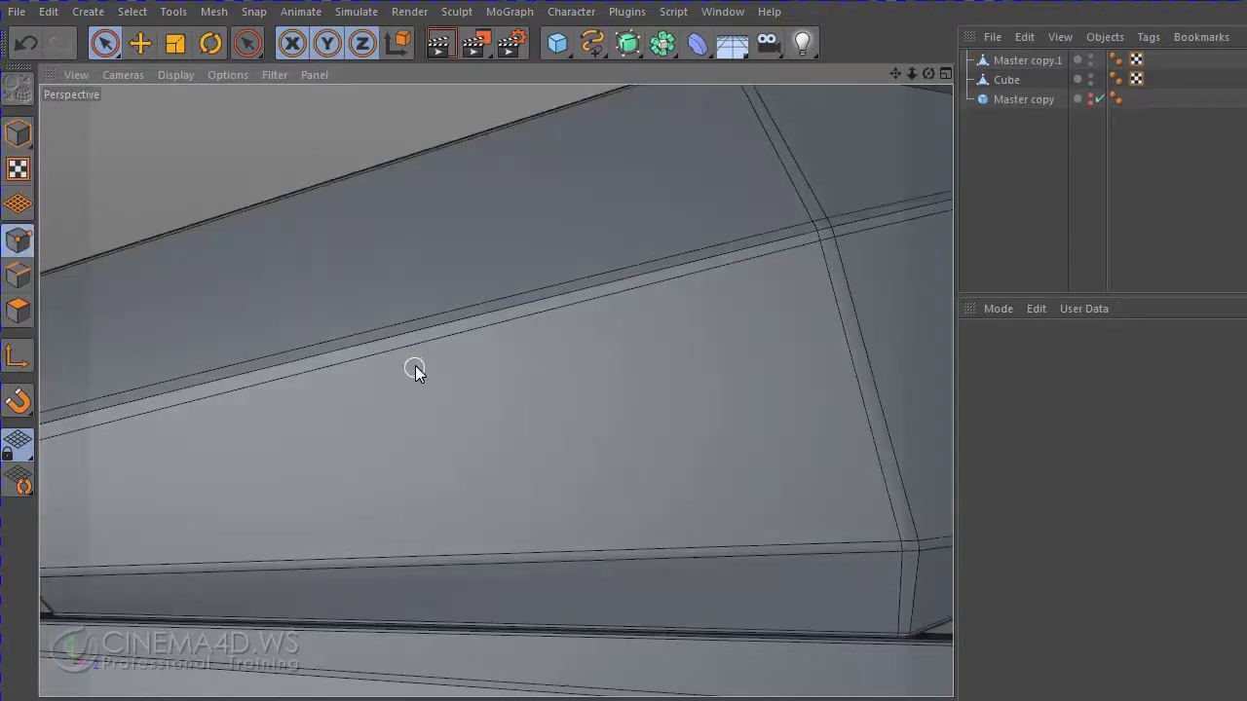
right_click(415, 365)
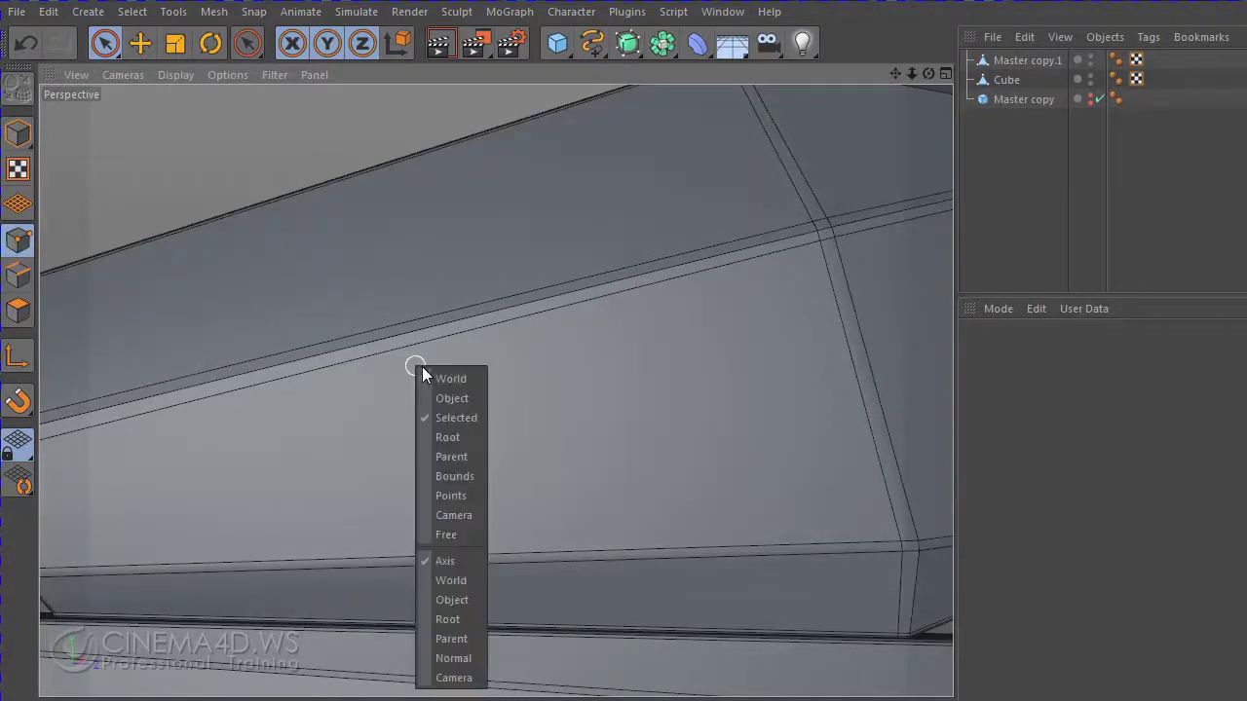
double_click(1008, 61)
key(Return)
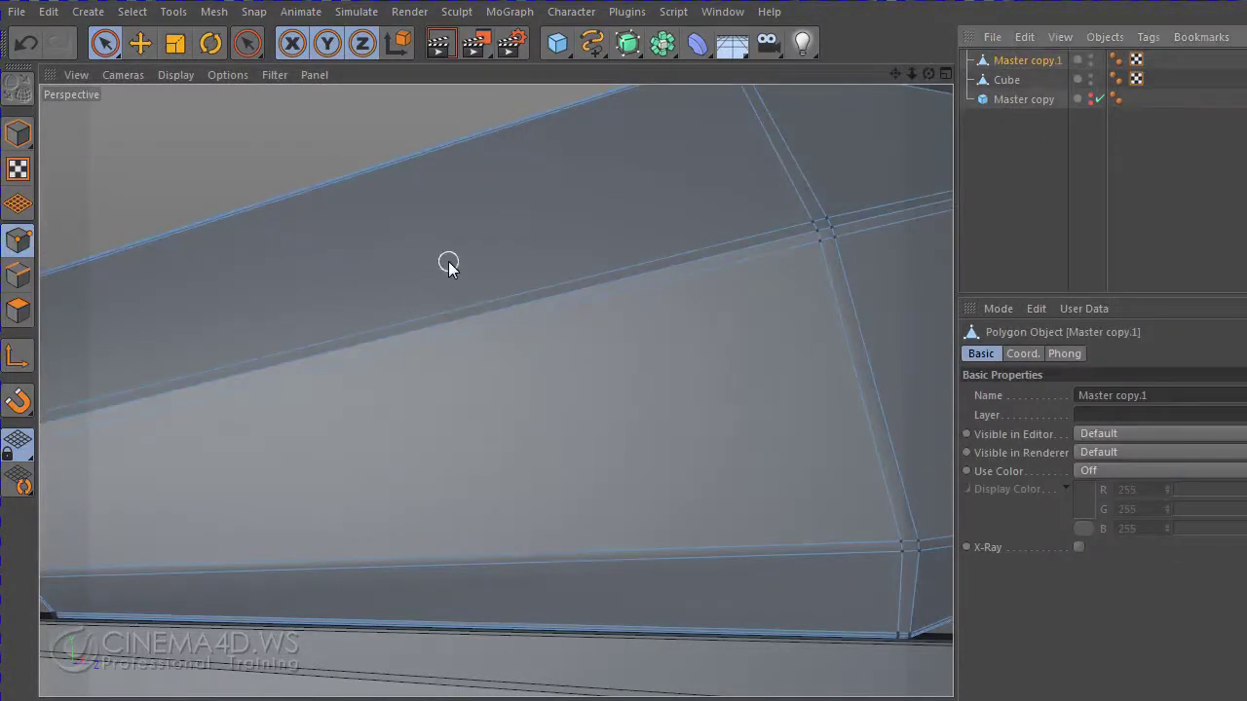
right_click(446, 252)
click(509, 472)
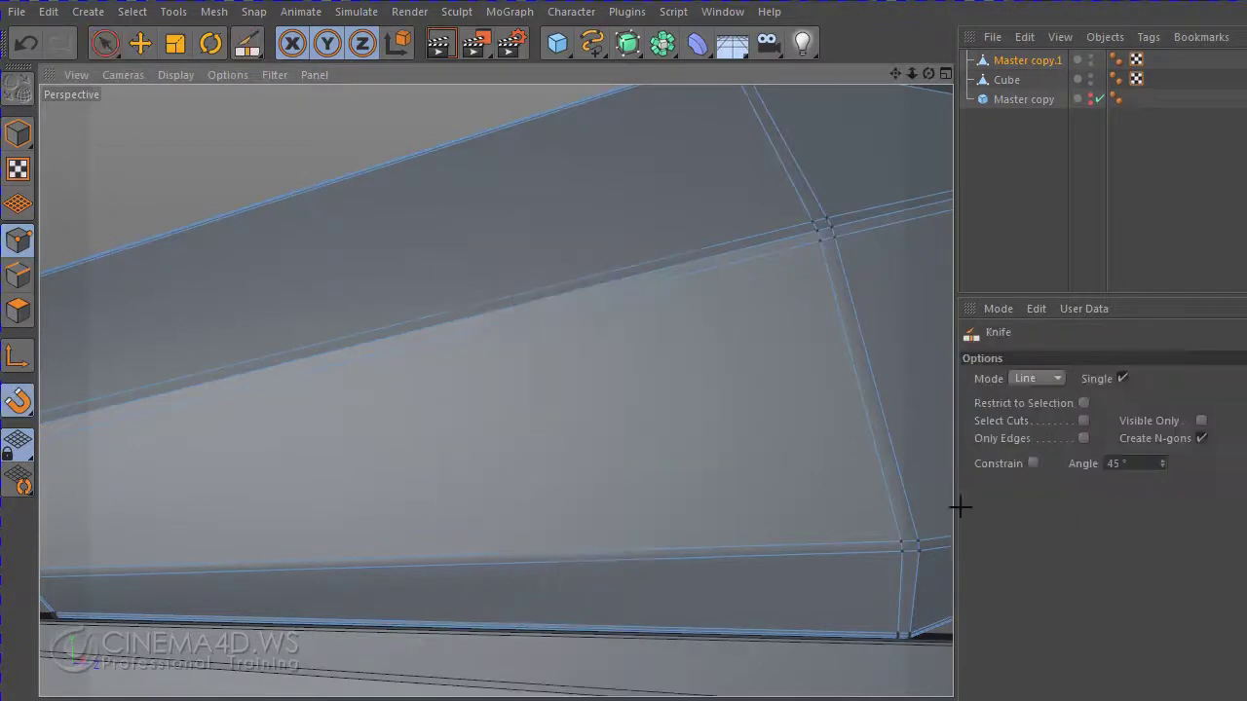
click(1202, 420)
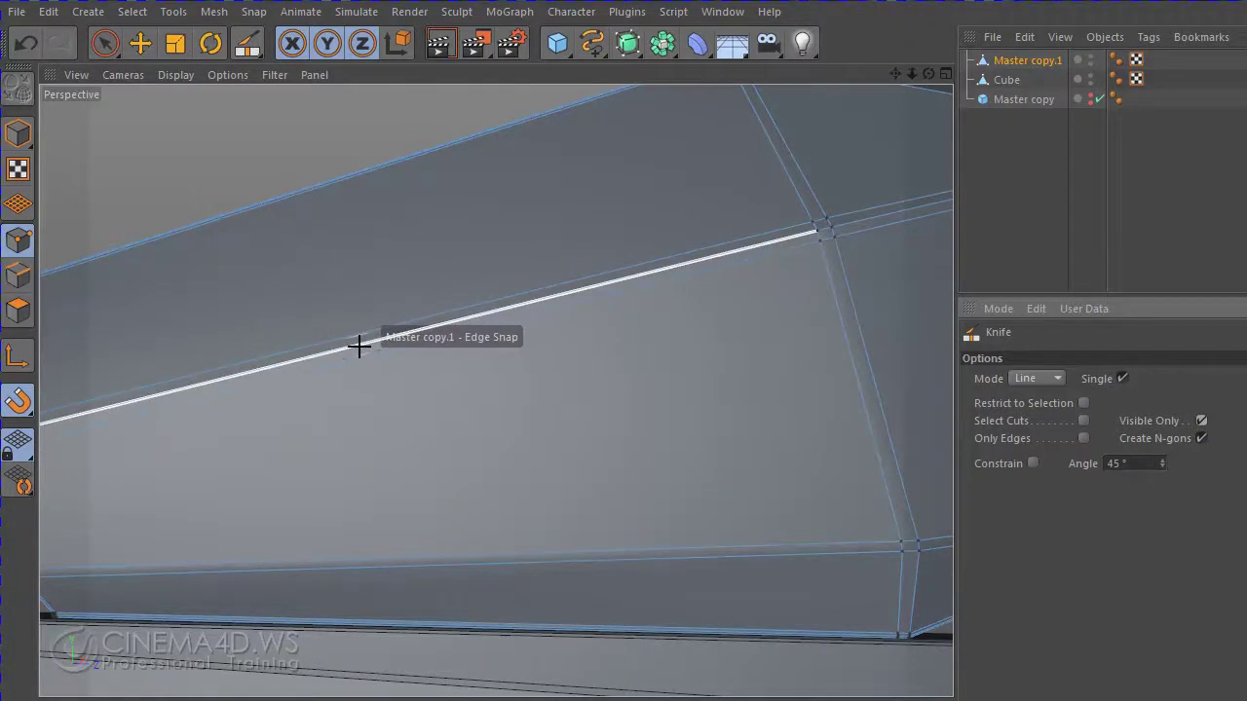
- Knife two vertical cuts across the plate face plus a short cut along the bottom edge
drag(359, 346, 392, 561)
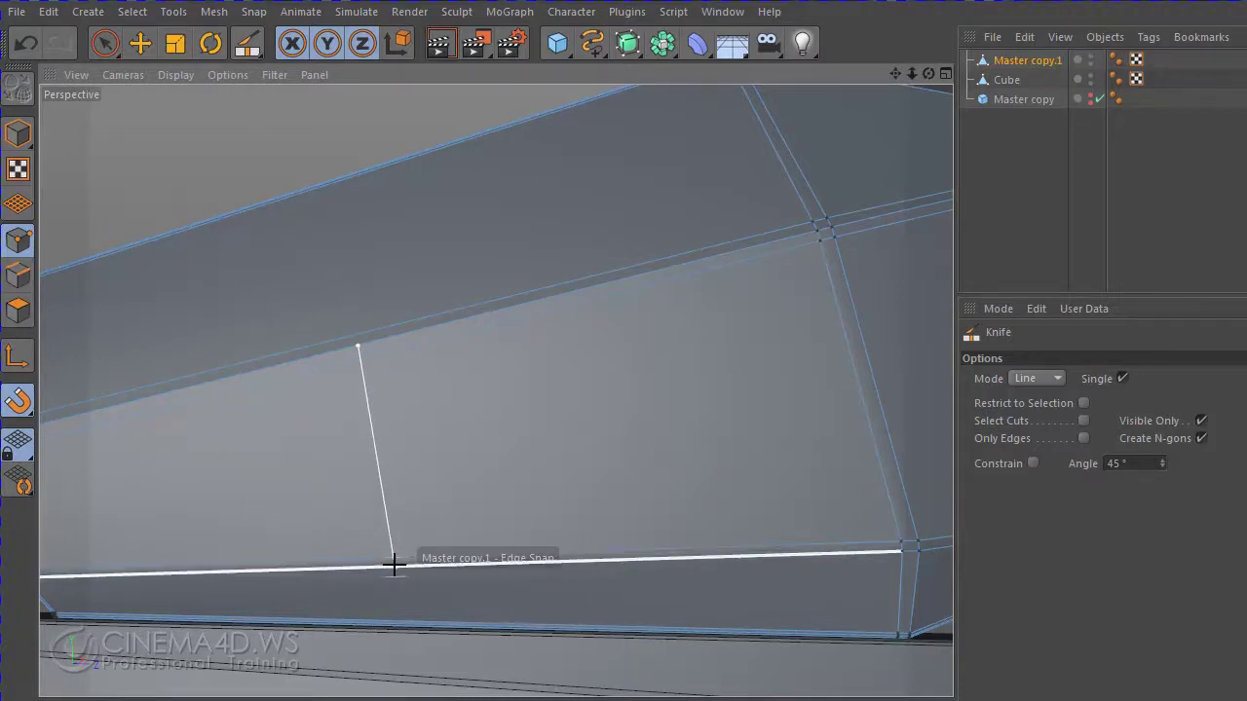
drag(396, 573, 396, 571)
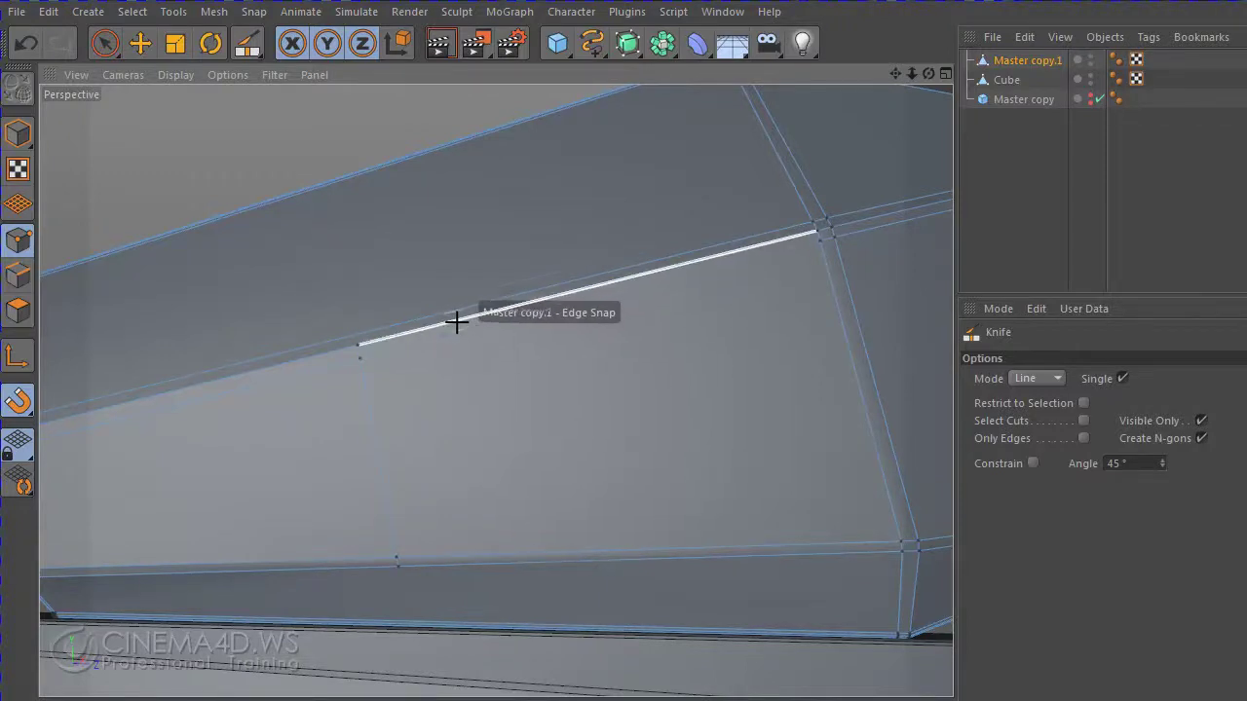
drag(466, 319, 497, 571)
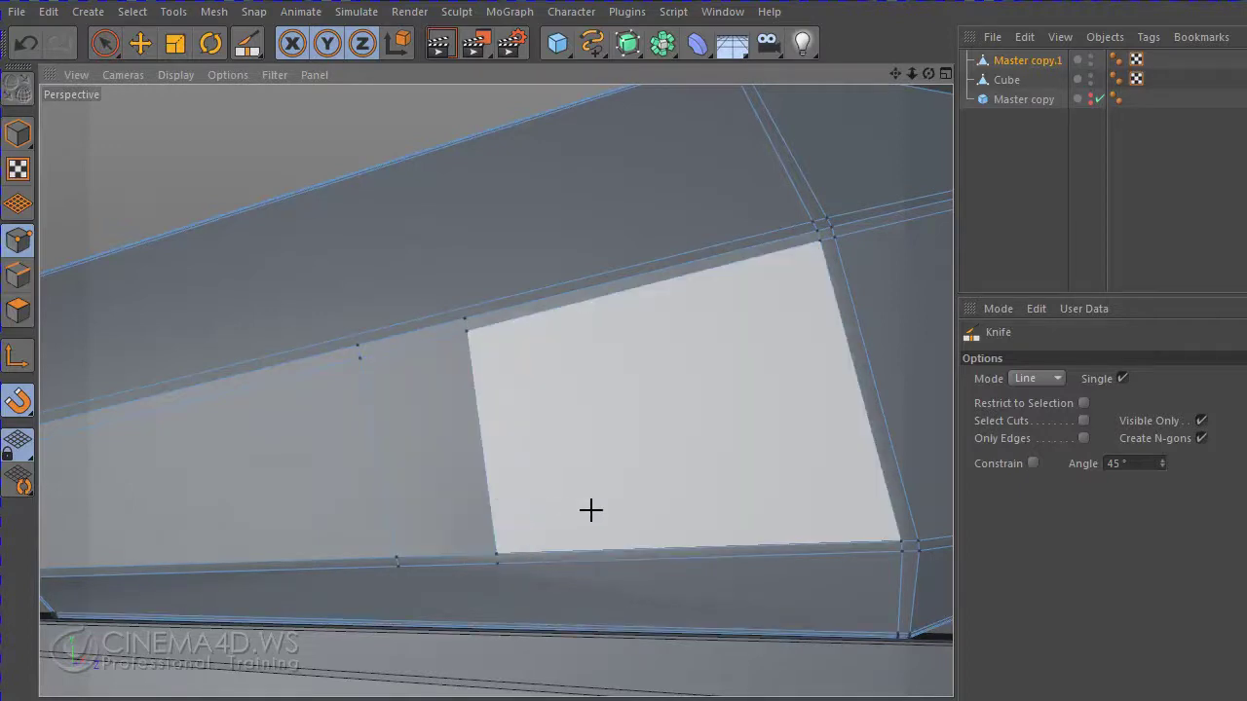
scroll(454, 427, up, 1)
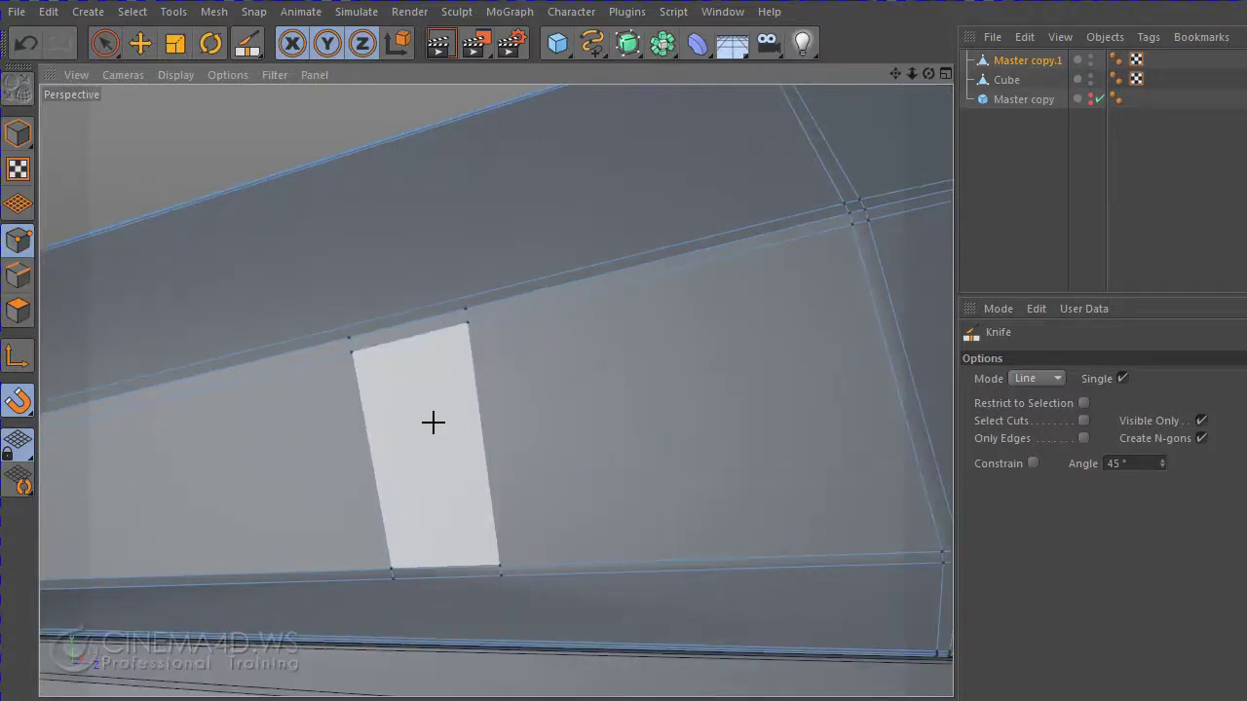
scroll(376, 402, up, 2)
drag(395, 609, 350, 356)
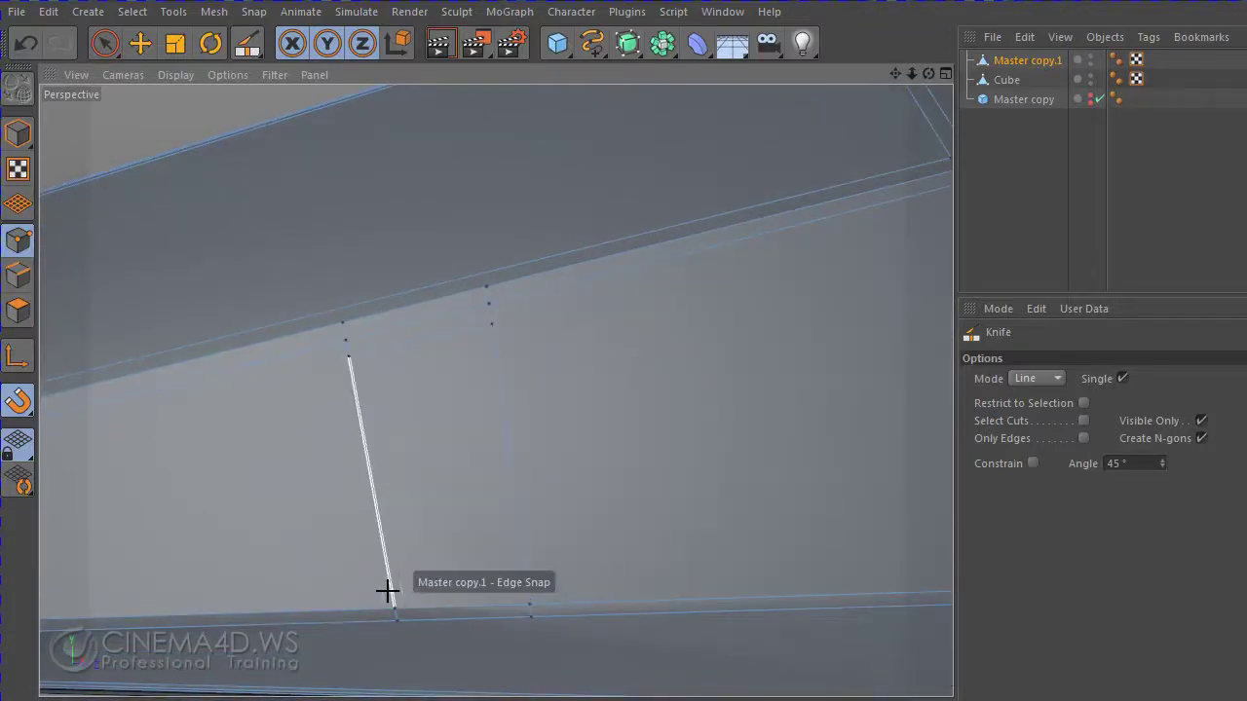
click(390, 592)
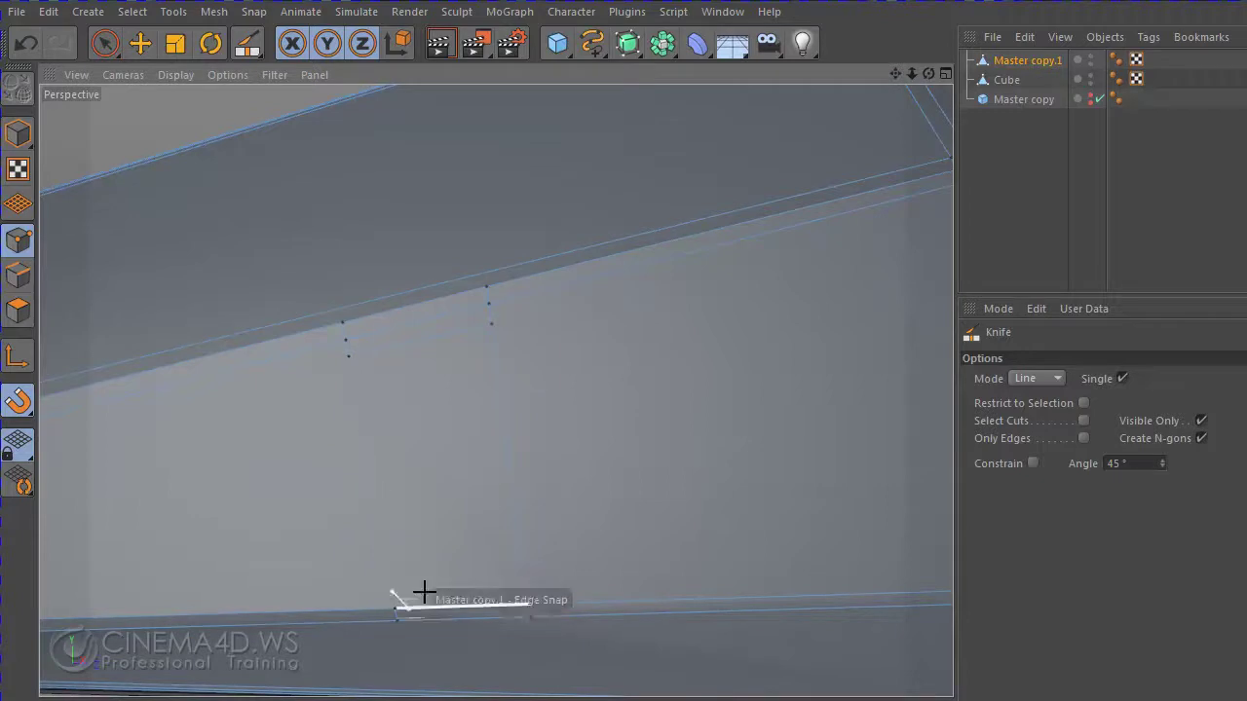
click(526, 583)
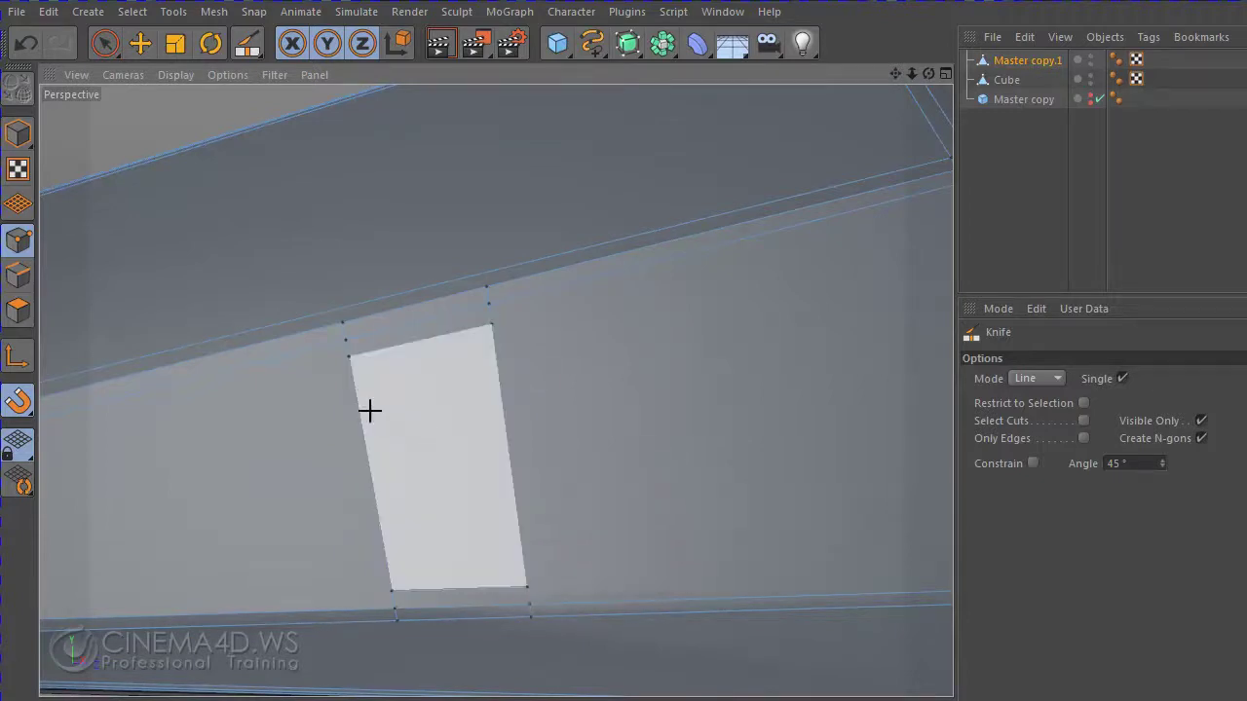
click(102, 43)
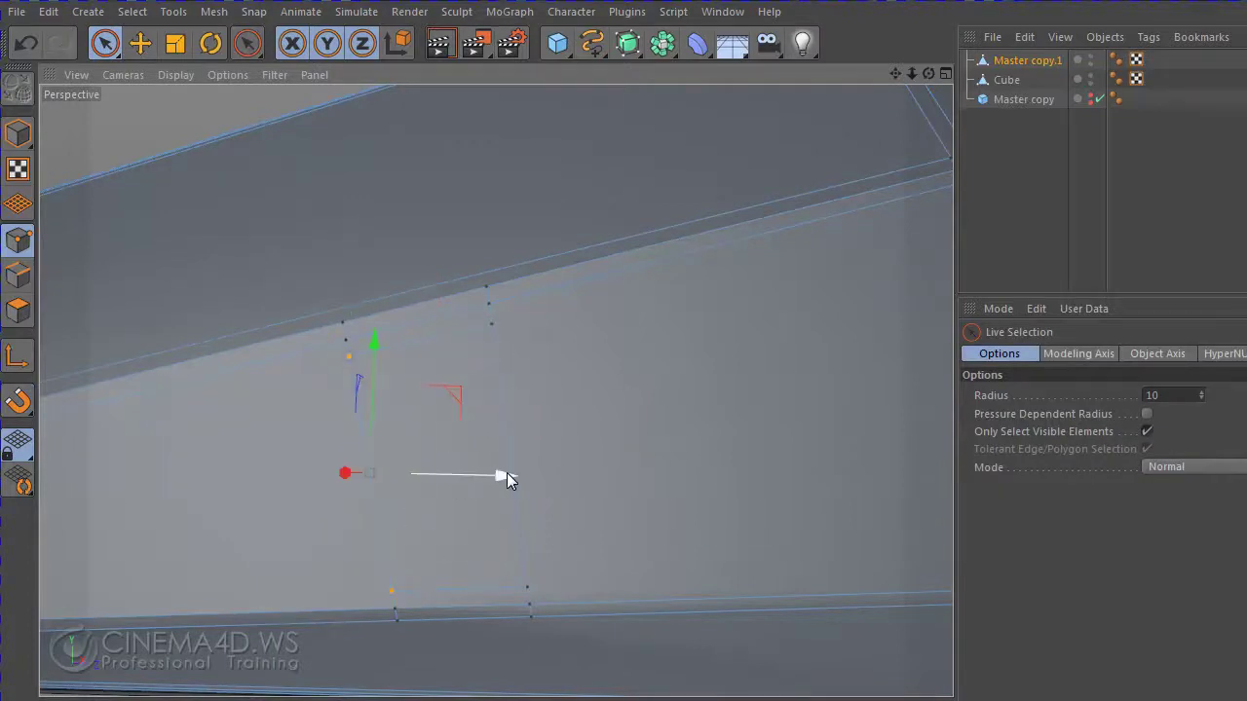
- Nudge the new cut points about 1.5 cm left and slightly down
drag(506, 476, 521, 475)
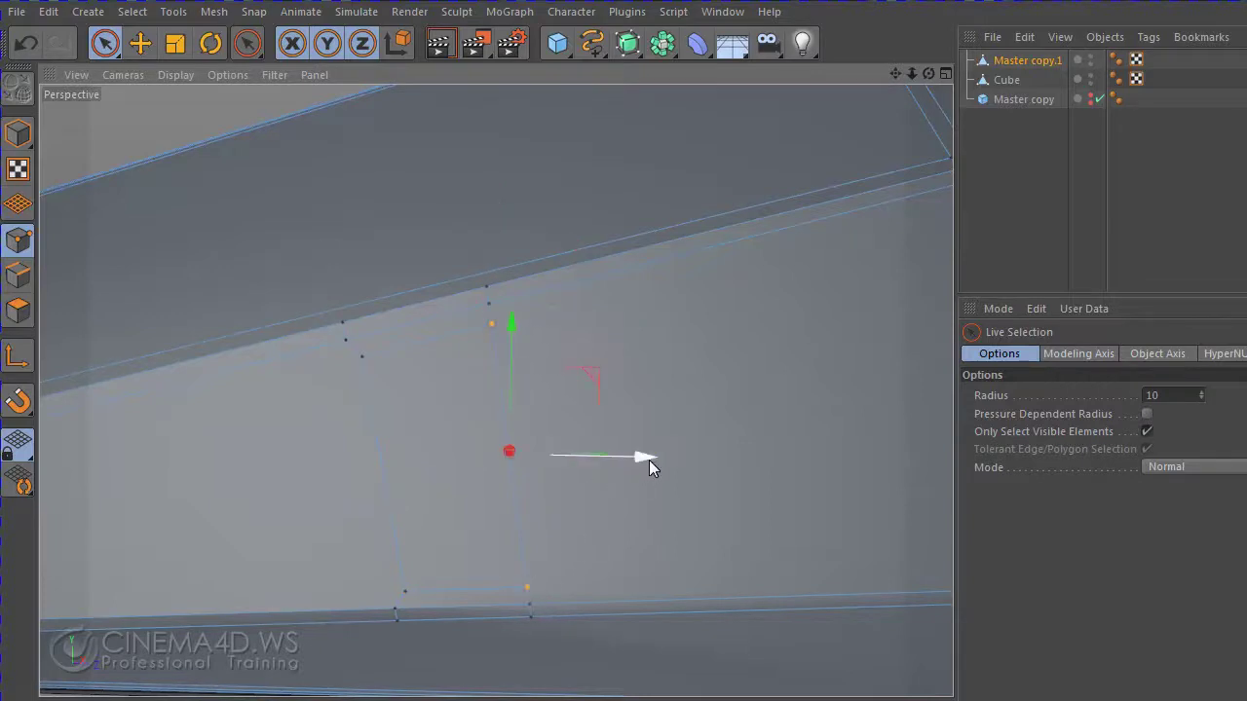
drag(649, 460, 629, 462)
click(481, 333)
drag(472, 262, 468, 268)
click(563, 378)
- In Polygons mode, select the notch polygon, the large right face and the long top strip
click(17, 314)
click(375, 337)
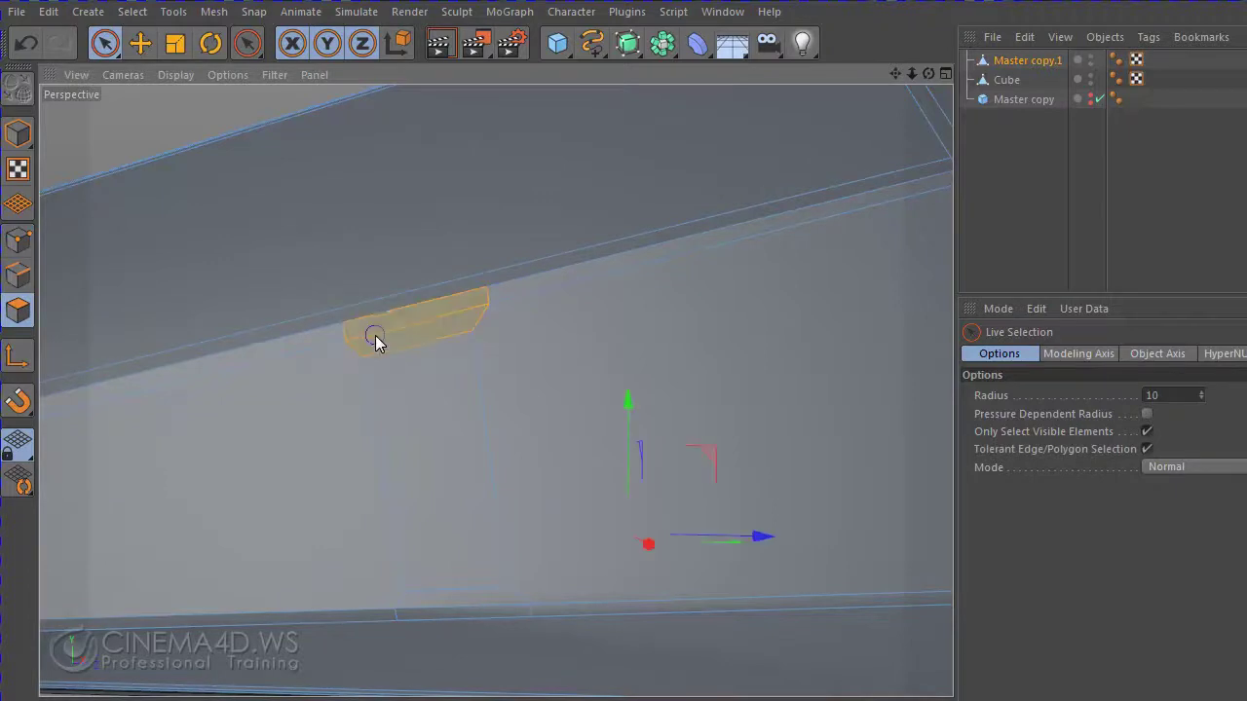
shift+click(488, 304)
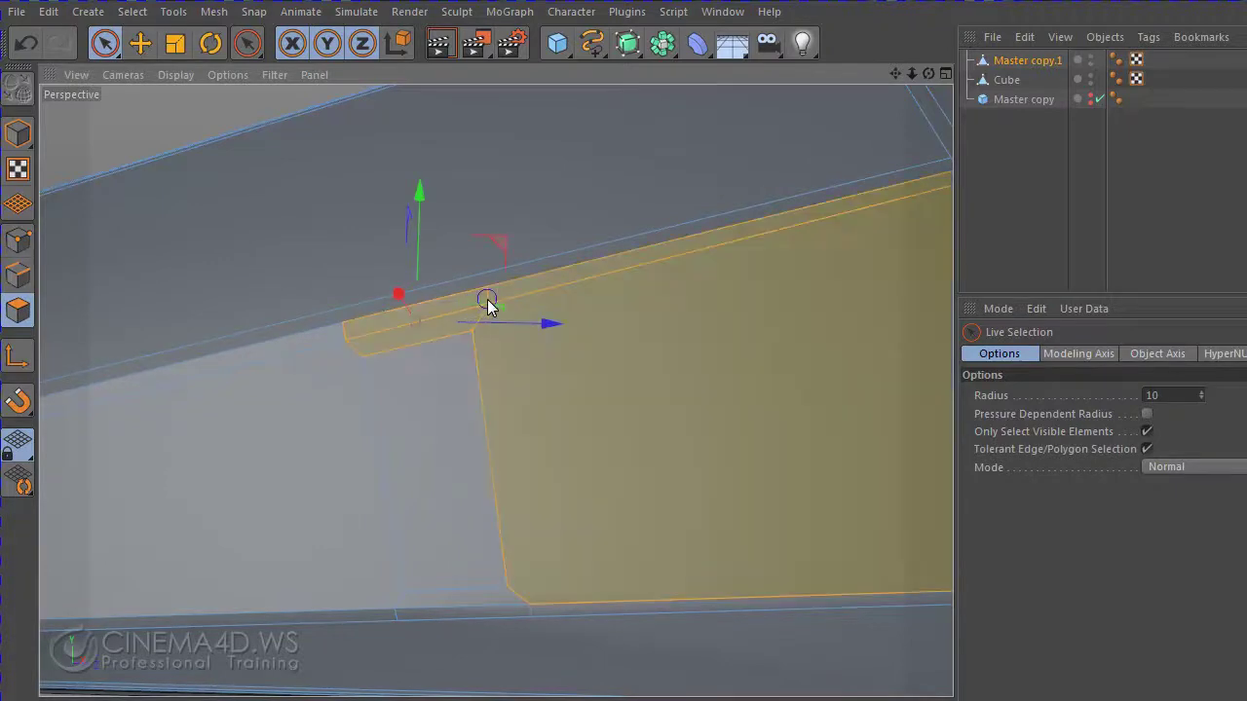
shift+click(349, 326)
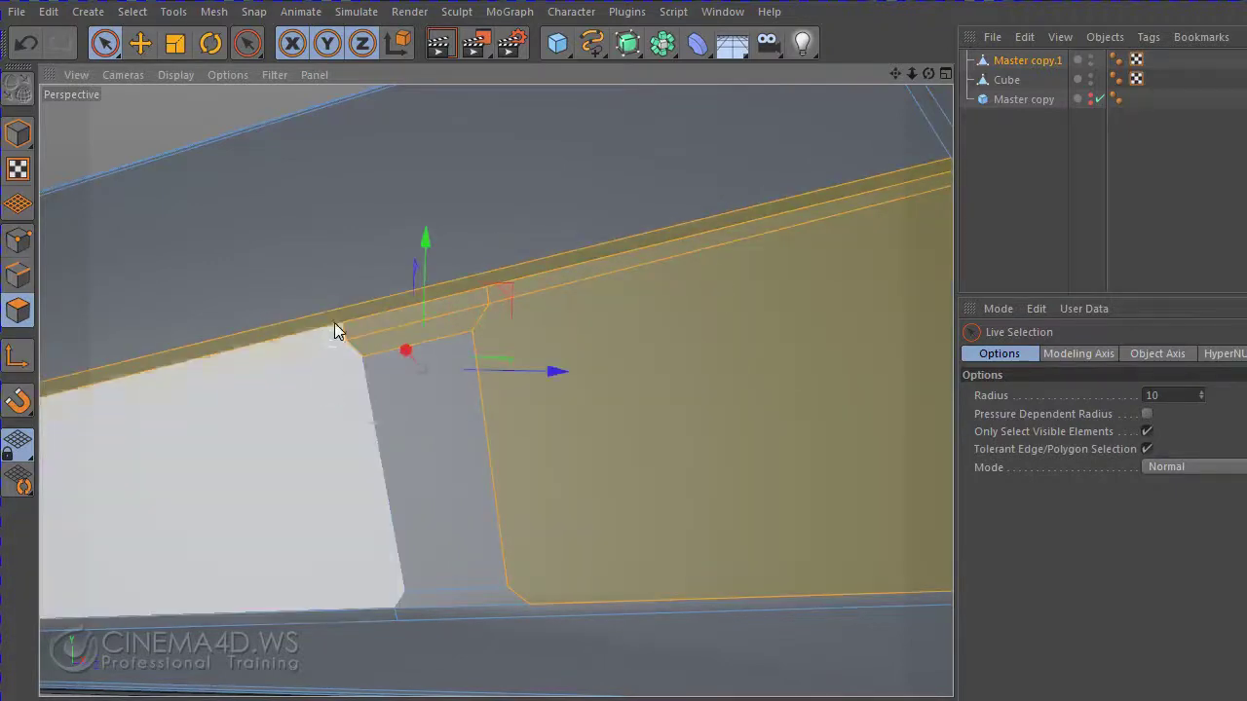
alt+drag(334, 319, 903, 309)
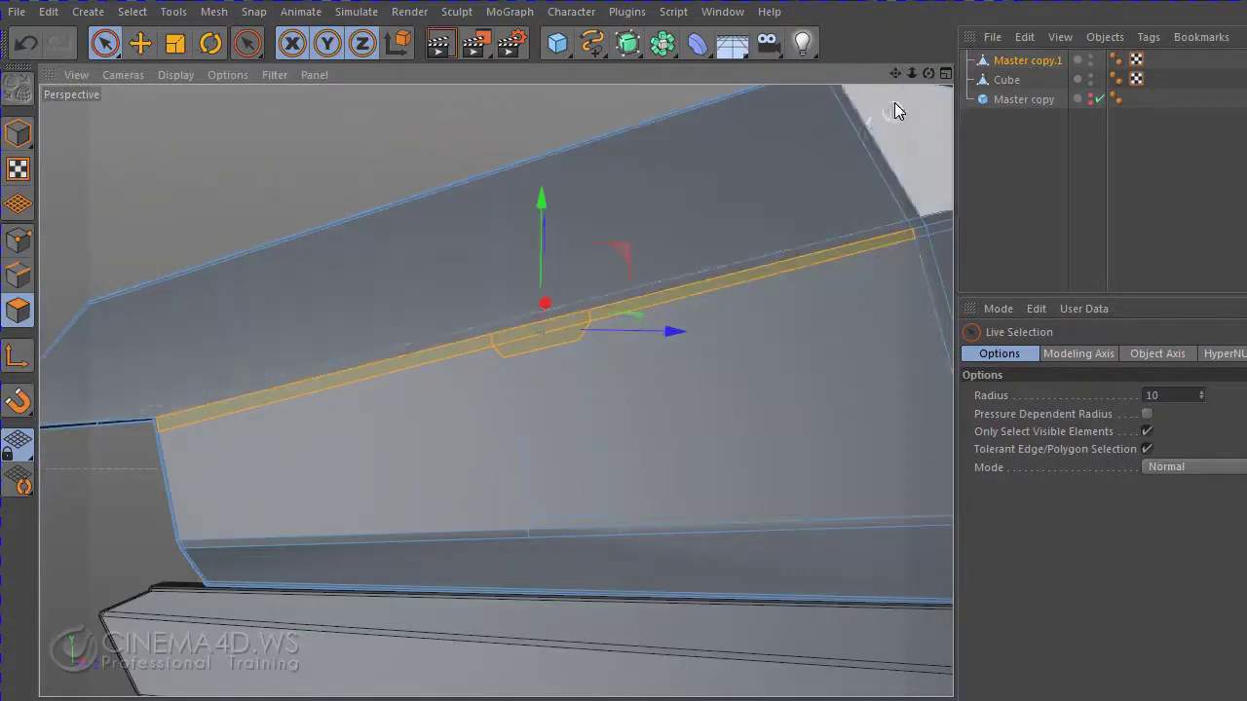
mouse_move(897, 74)
mouse_down()
mouse_move(573, 241)
mouse_move(595, 318)
mouse_move(495, 391)
mouse_move(1143, 186)
mouse_up()
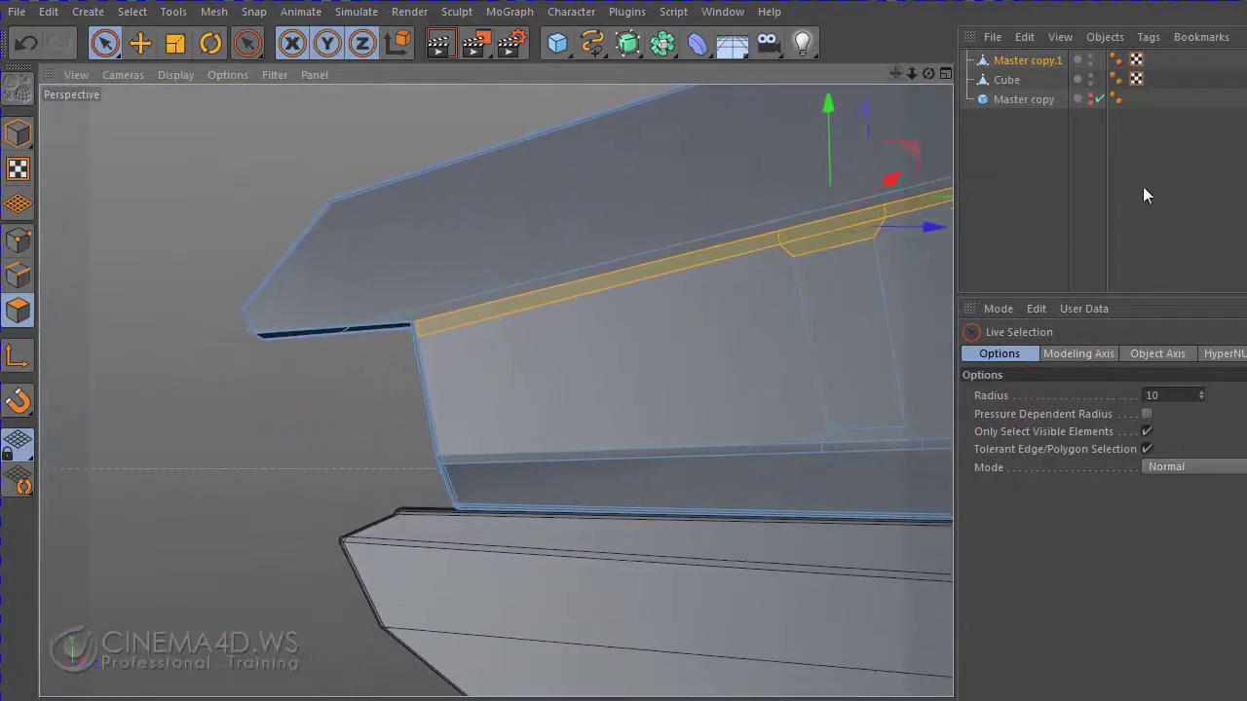
mouse_move(623, 301)
alt+mouse_down()
mouse_move(557, 326)
mouse_move(523, 396)
mouse_move(587, 407)
mouse_move(629, 438)
mouse_move(579, 432)
alt+mouse_up()
scroll(438, 410, up, 2)
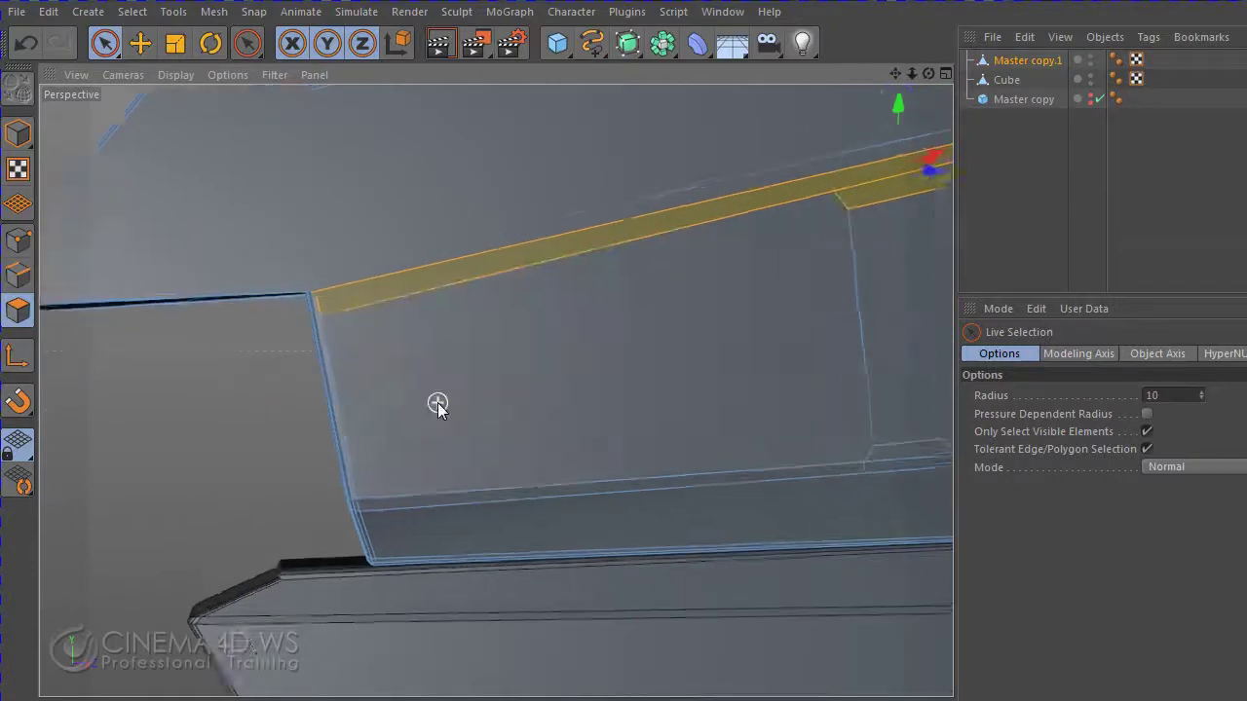
scroll(439, 410, up, 2)
scroll(439, 410, up, 2)
scroll(439, 410, up, 2)
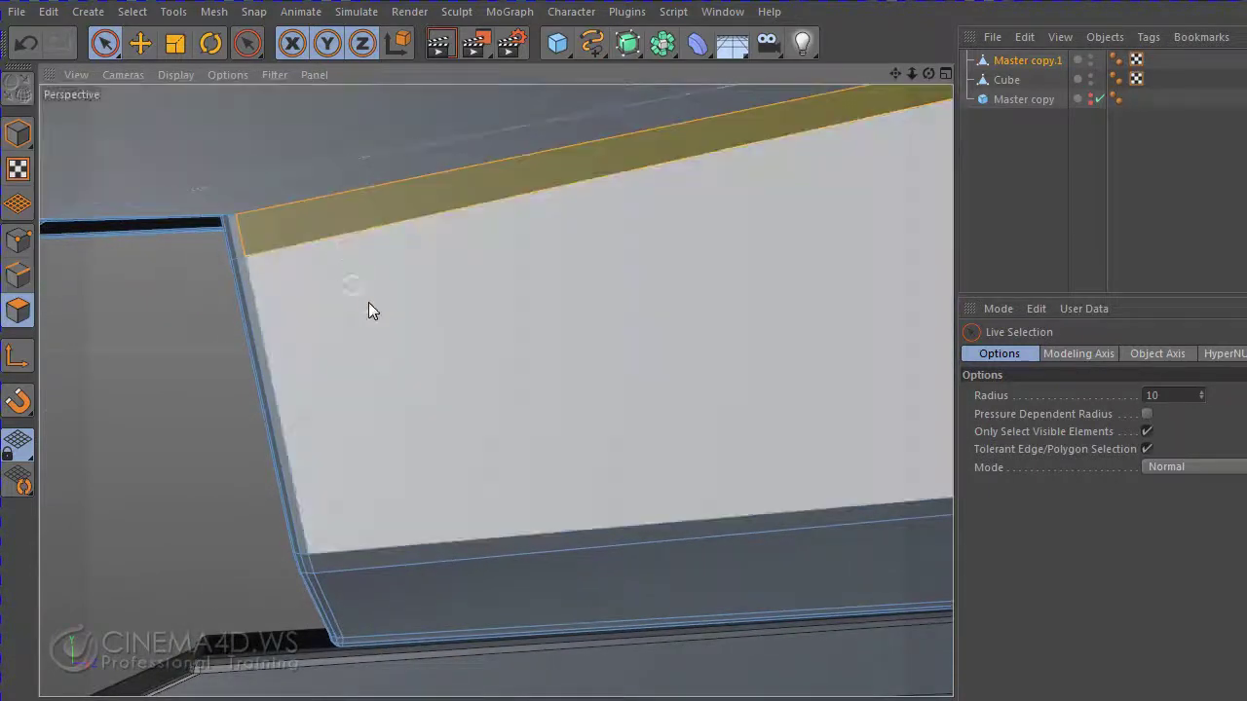
- Knife-cut down the trim strip's left end to the corner
right_click(370, 303)
click(428, 420)
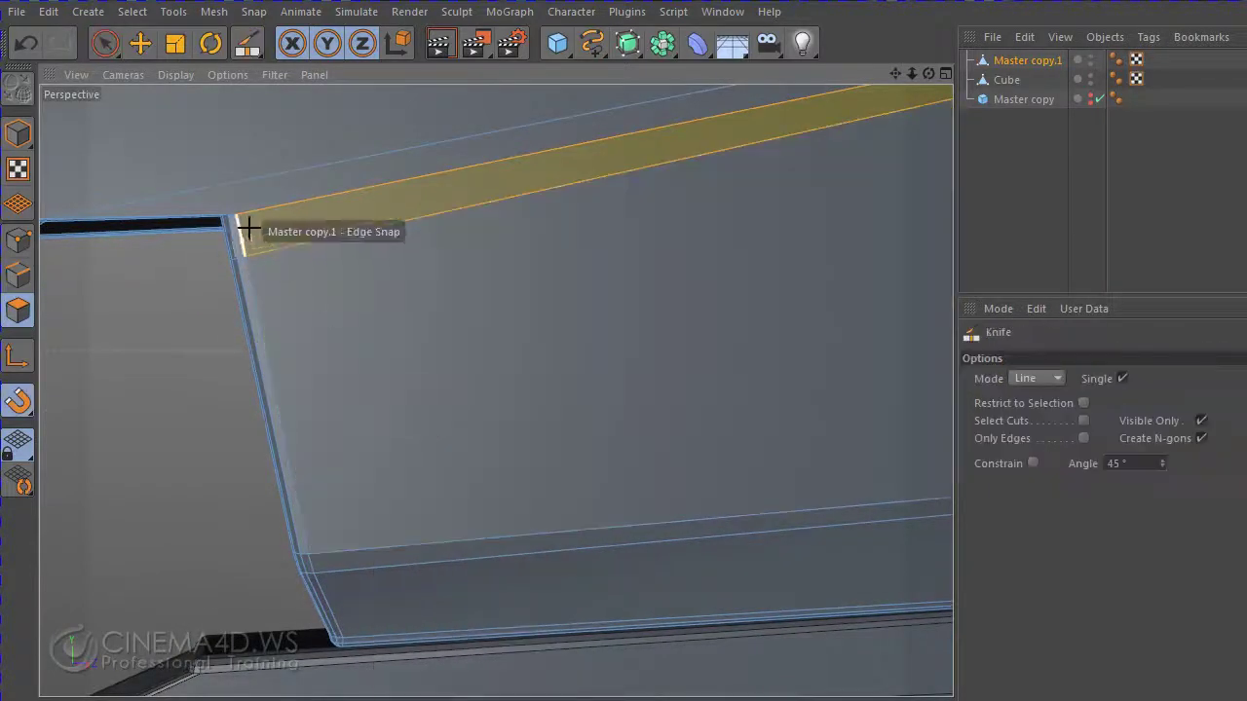
drag(250, 211, 328, 563)
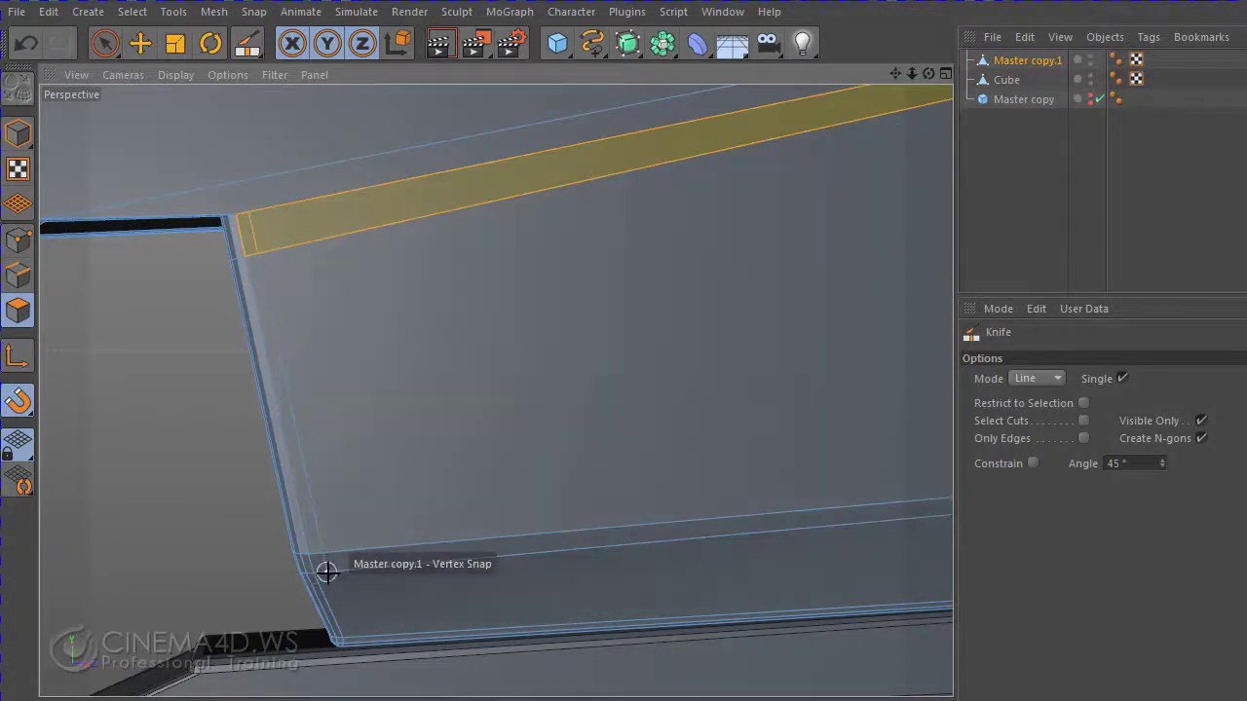
click(104, 43)
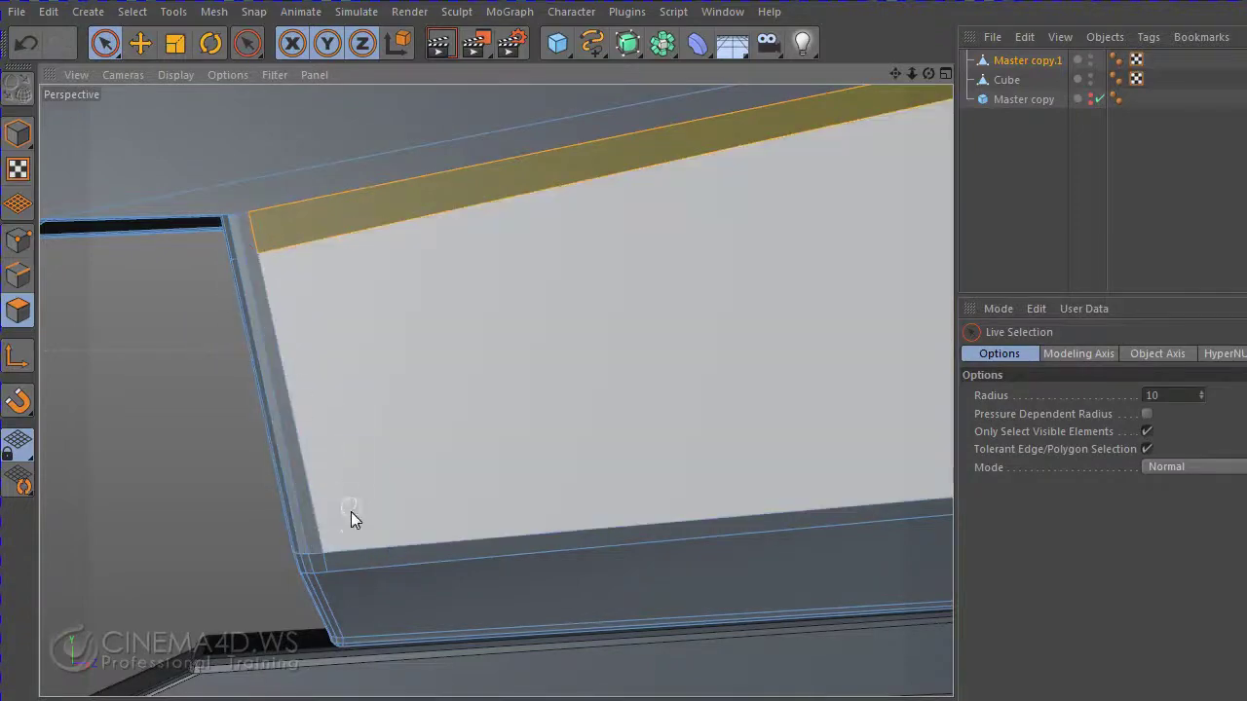
- Add the lower strip, raised strip segment and vertical side strip polygons to the selection
shift+click(365, 551)
mouse_move(540, 483)
alt+mouse_down()
mouse_move(595, 462)
mouse_move(864, 145)
mouse_move(891, 78)
alt+mouse_up()
scroll(496, 390, up, 5)
mouse_move(496, 390)
alt+mouse_down()
mouse_move(331, 369)
mouse_move(389, 397)
alt+mouse_up()
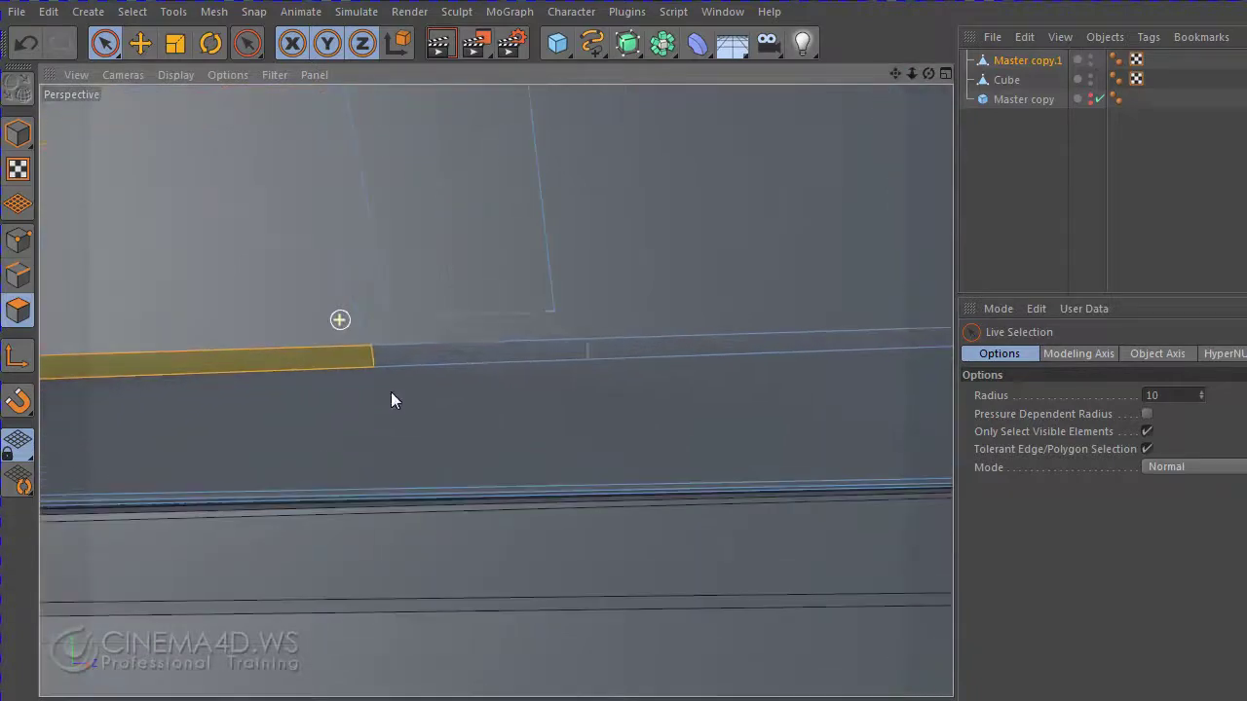
shift+click(431, 351)
mouse_move(722, 505)
alt+mouse_down()
mouse_move(735, 415)
mouse_move(685, 347)
mouse_move(743, 373)
mouse_move(682, 361)
mouse_move(463, 445)
mouse_move(522, 501)
mouse_move(620, 320)
alt+mouse_up()
scroll(622, 309, up, 2)
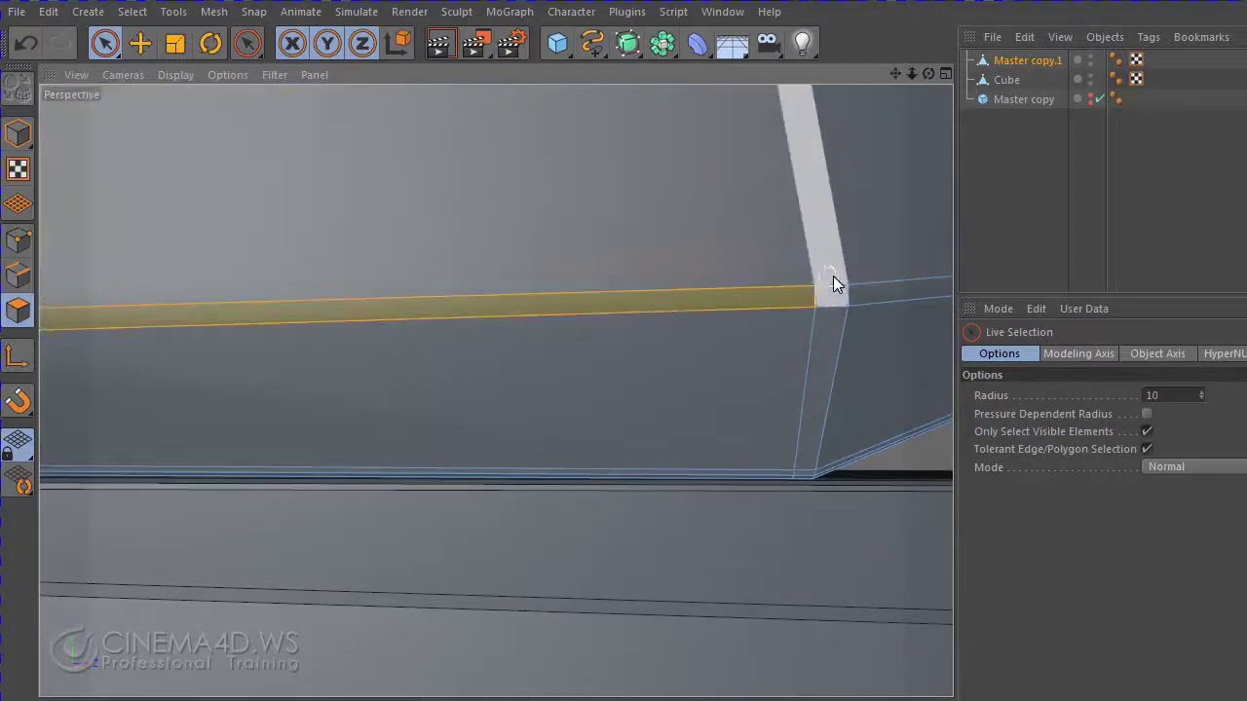
shift+click(833, 278)
mouse_move(834, 287)
alt+mouse_down()
mouse_move(792, 355)
mouse_move(793, 287)
mouse_move(886, 98)
mouse_move(838, 153)
mouse_move(662, 250)
mouse_move(568, 351)
alt+mouse_up()
scroll(568, 351, up, 3)
scroll(588, 368, up, 2)
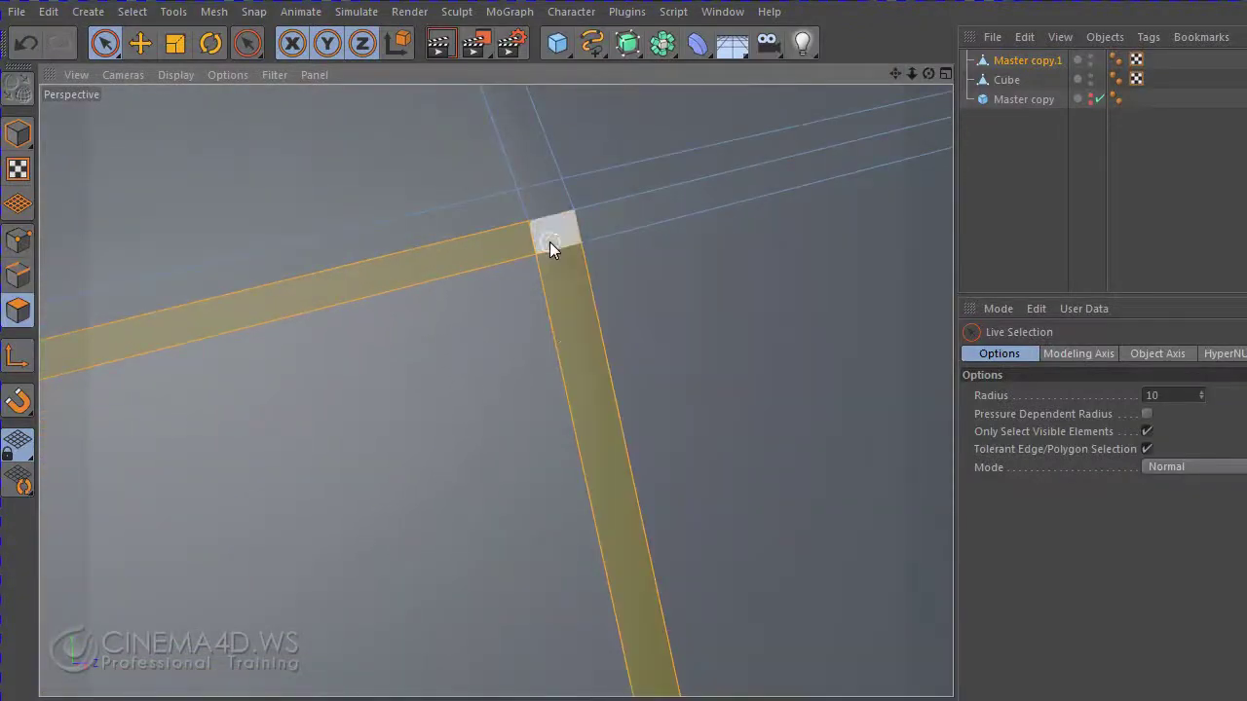
scroll(571, 292, down, 1)
scroll(585, 329, down, 2)
scroll(612, 361, down, 3)
scroll(612, 360, down, 3)
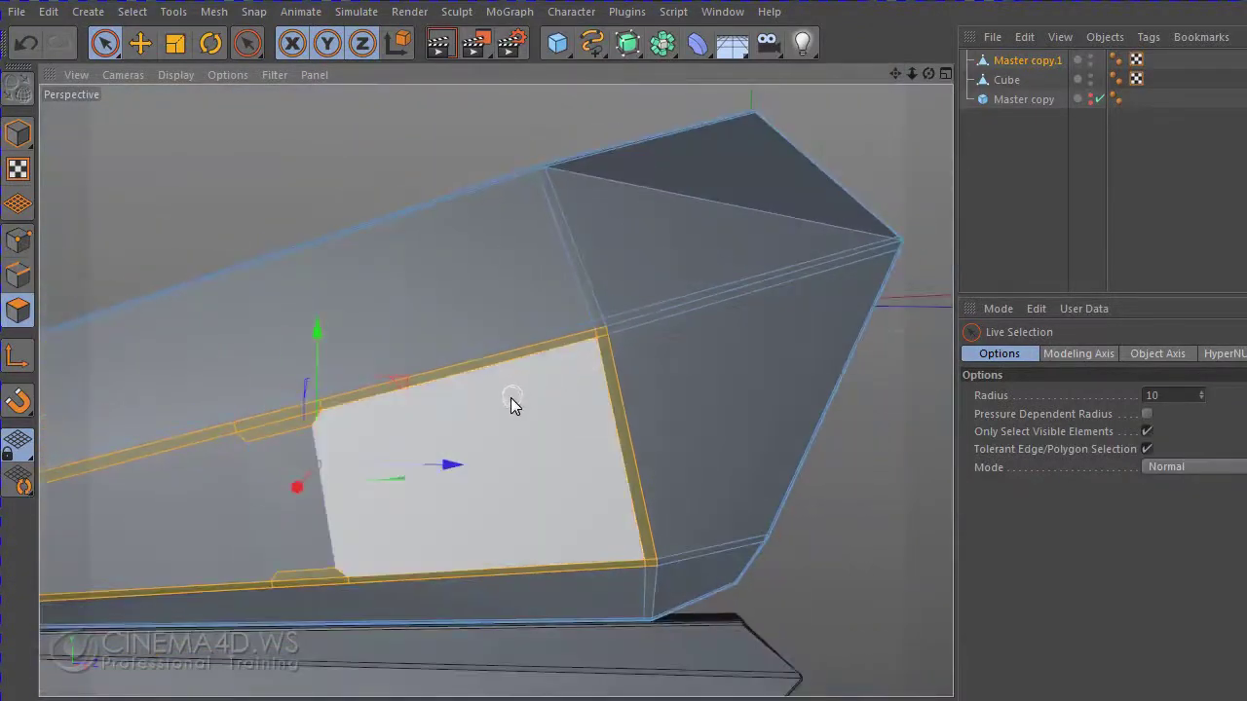
mouse_move(509, 403)
alt+mouse_down()
mouse_move(674, 442)
mouse_move(674, 471)
alt+mouse_up()
scroll(429, 349, up, 2)
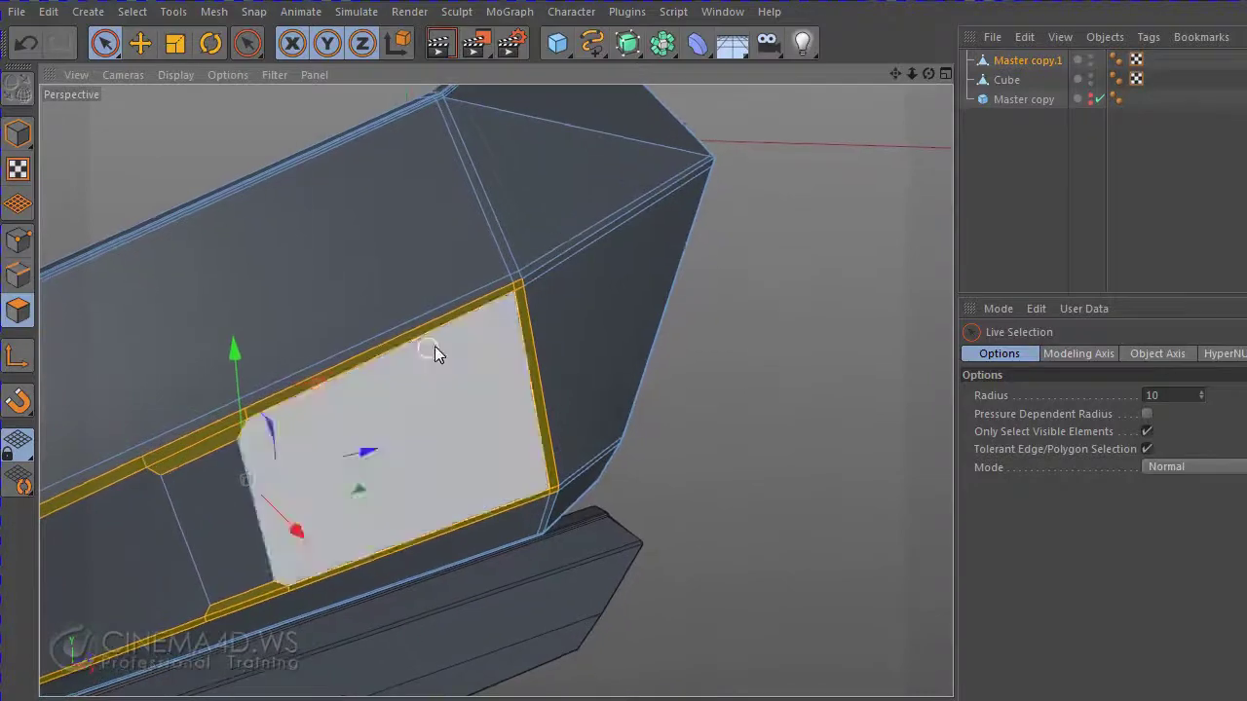
scroll(458, 350, up, 2)
scroll(479, 356, up, 2)
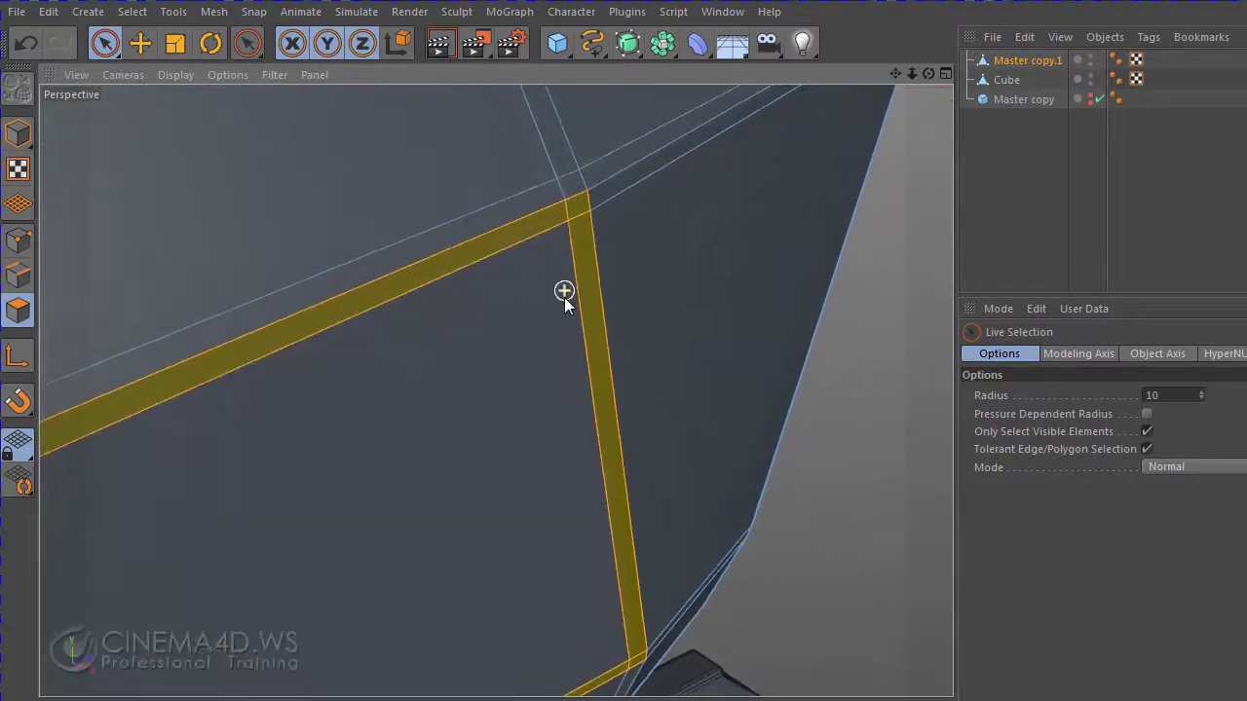
- Apply Extrude Inner to inset the selected strip faces
right_click(507, 298)
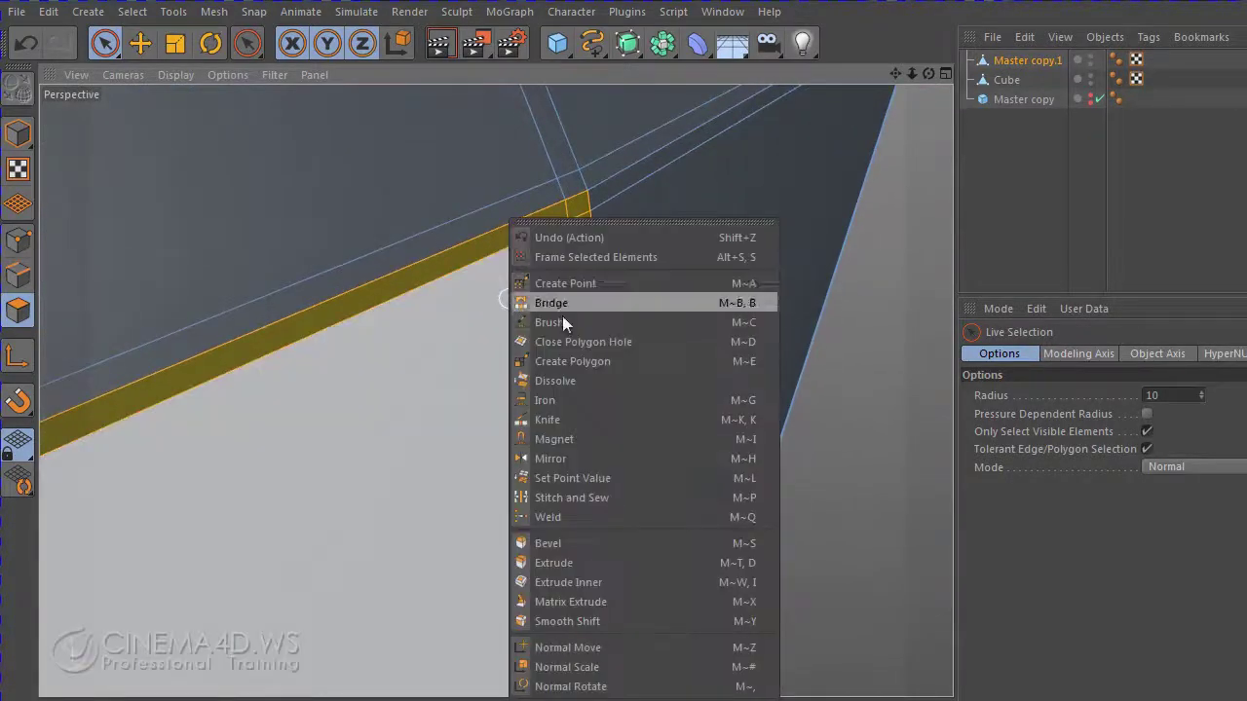
click(638, 583)
drag(729, 270, 719, 279)
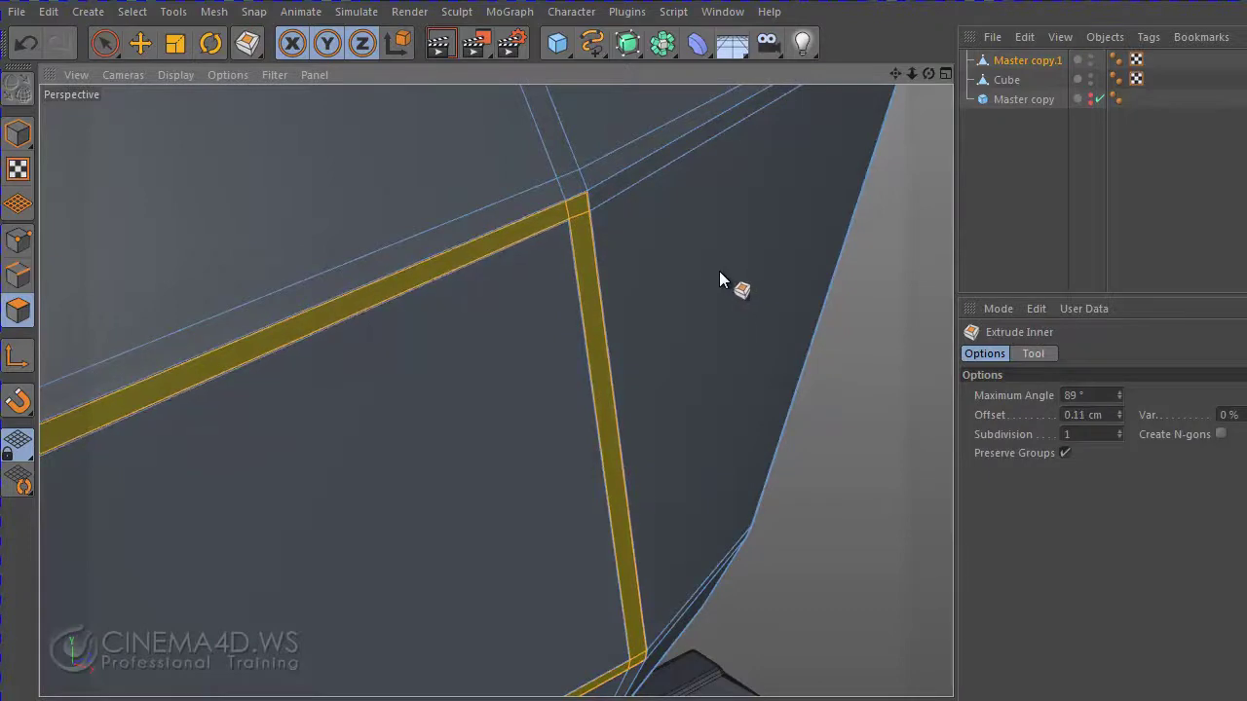
mouse_move(895, 73)
mouse_down()
mouse_move(1030, 5)
mouse_move(1095, 78)
mouse_up()
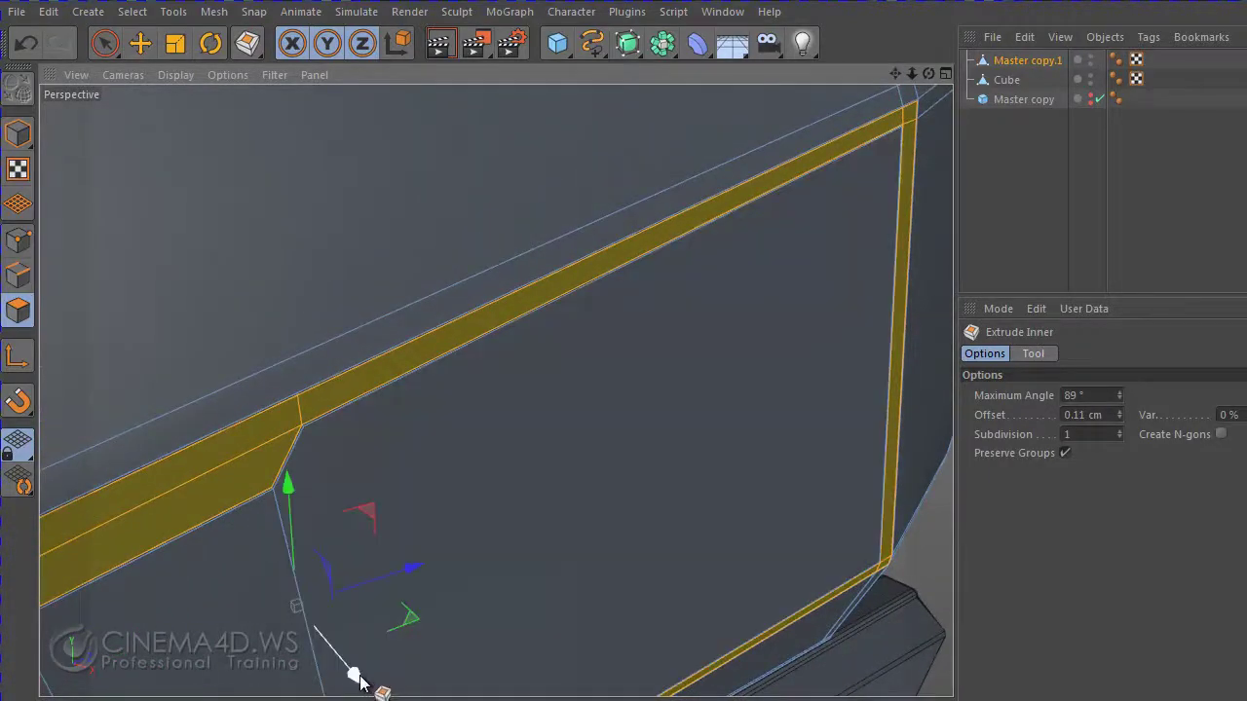
drag(360, 682, 369, 681)
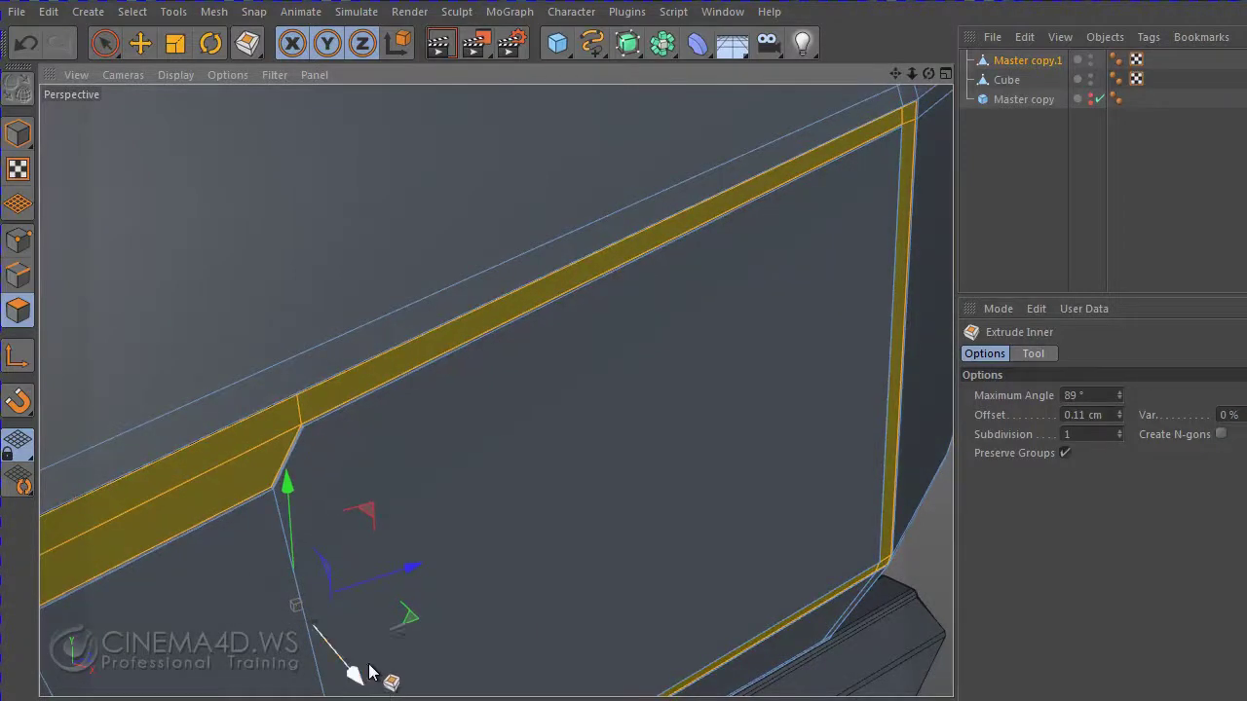
- Extrude Inner the panel face by about 0.06 cm to form a thin border
drag(929, 73, 790, 70)
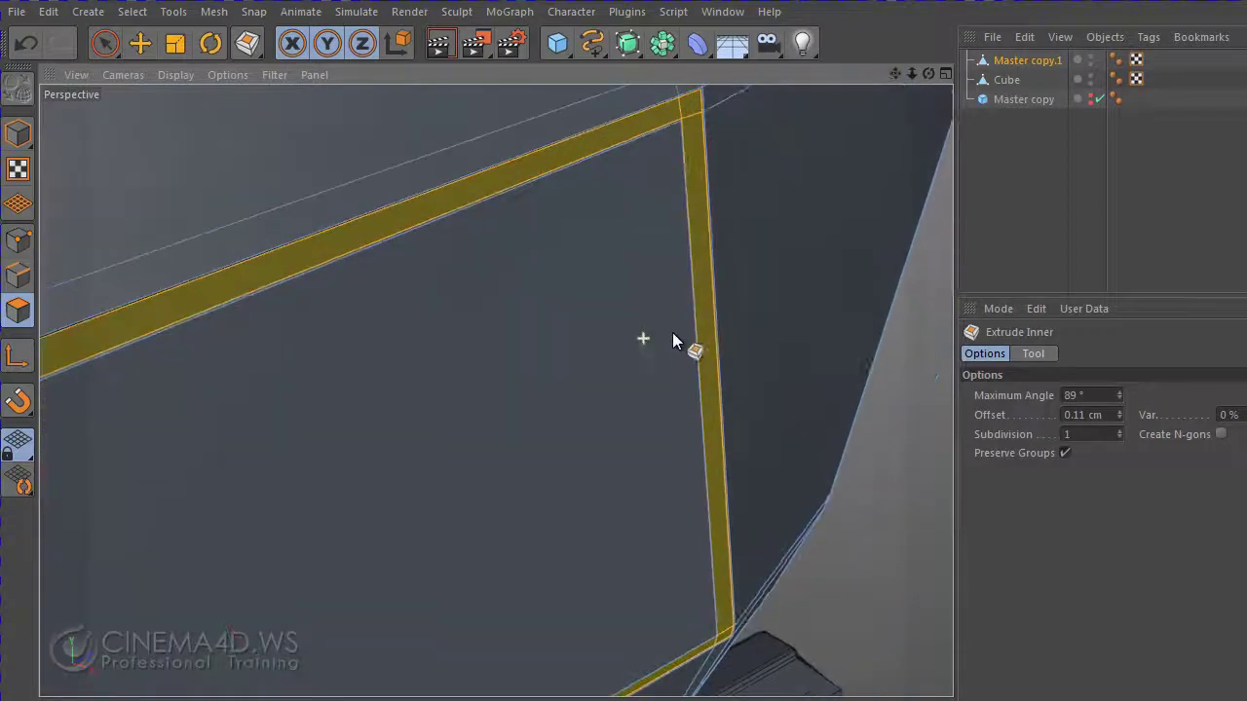
right_click(771, 211)
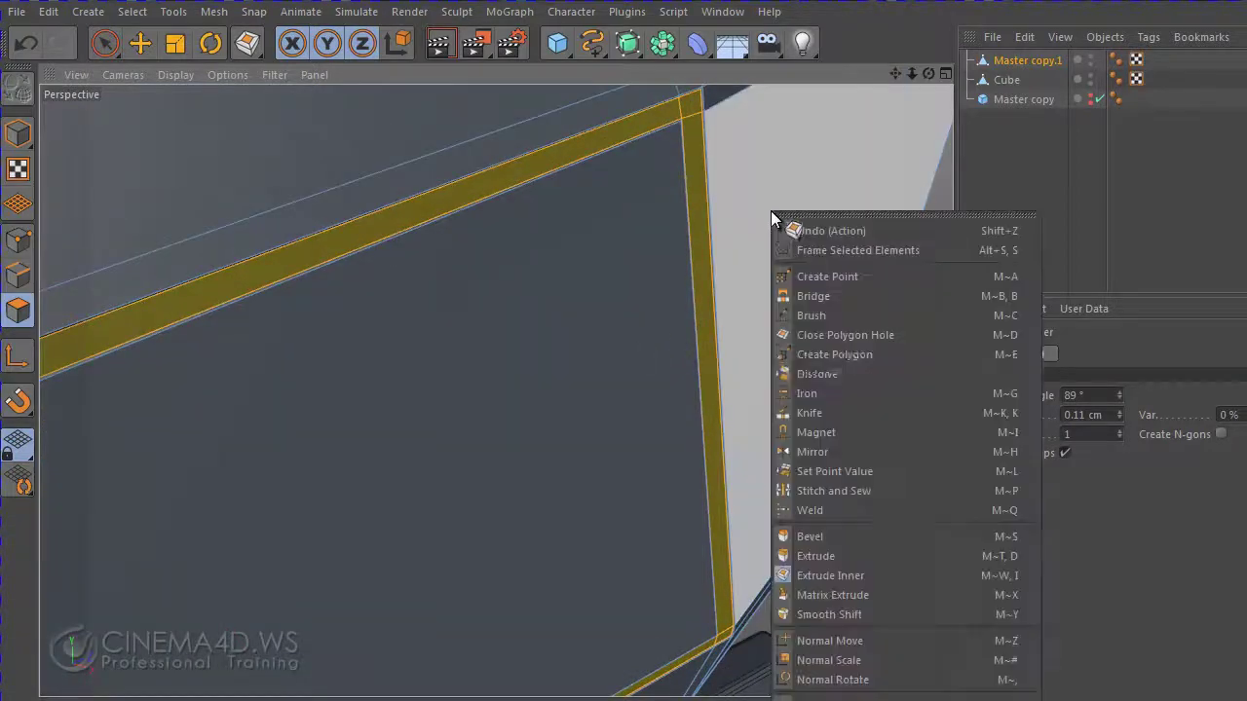
click(795, 574)
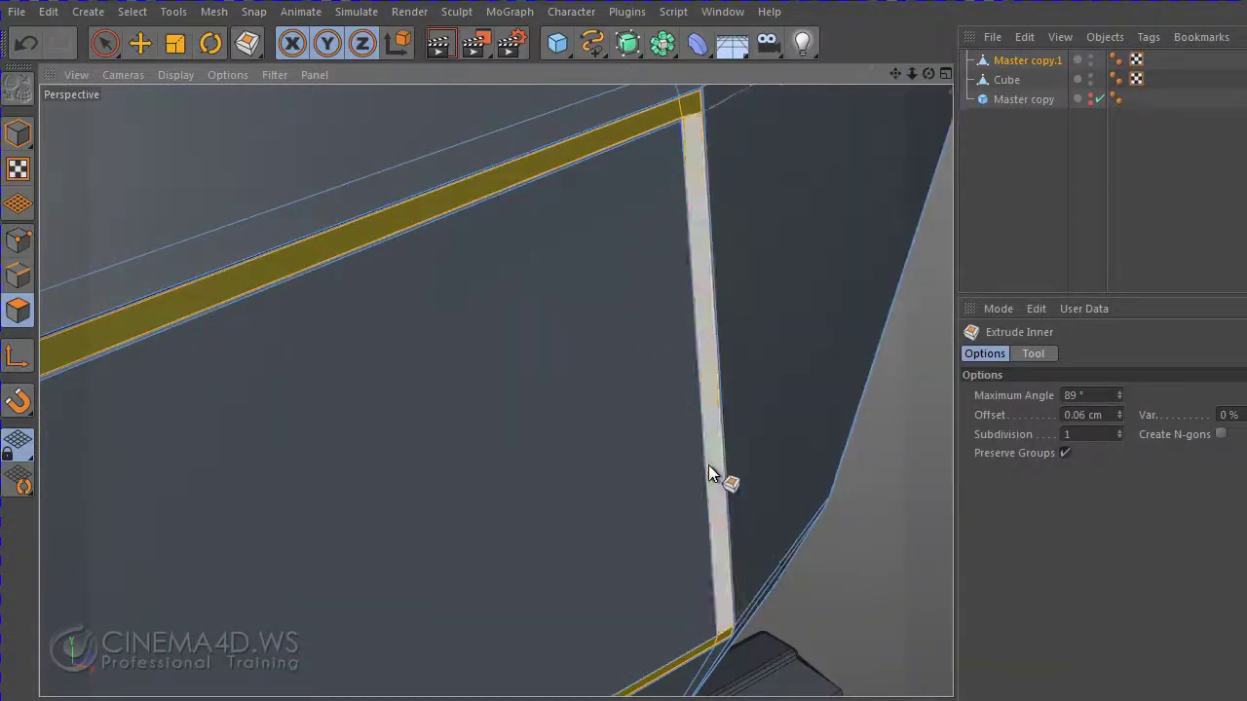
alt+drag(708, 464, 741, 421)
mouse_move(892, 75)
mouse_down()
mouse_move(496, 391)
mouse_move(648, 575)
mouse_up()
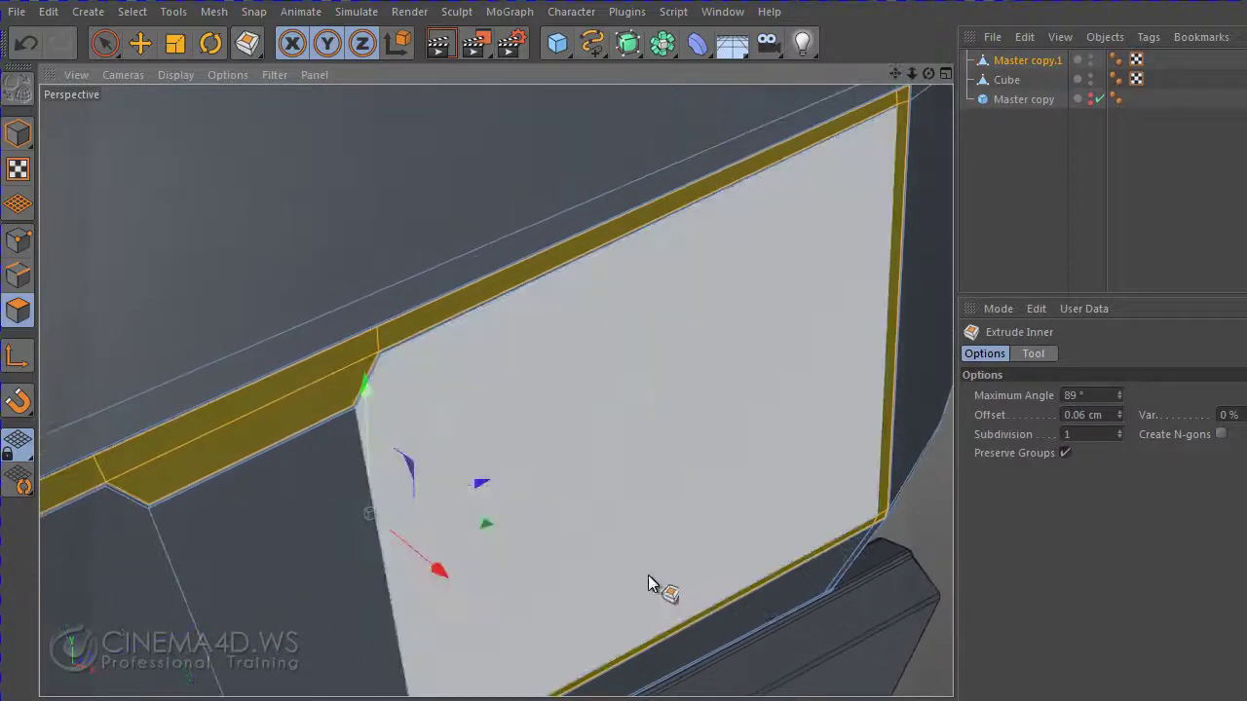
mouse_move(361, 506)
mouse_down()
mouse_move(427, 576)
mouse_move(487, 584)
mouse_move(674, 451)
mouse_move(487, 376)
mouse_move(597, 551)
mouse_move(394, 61)
mouse_up()
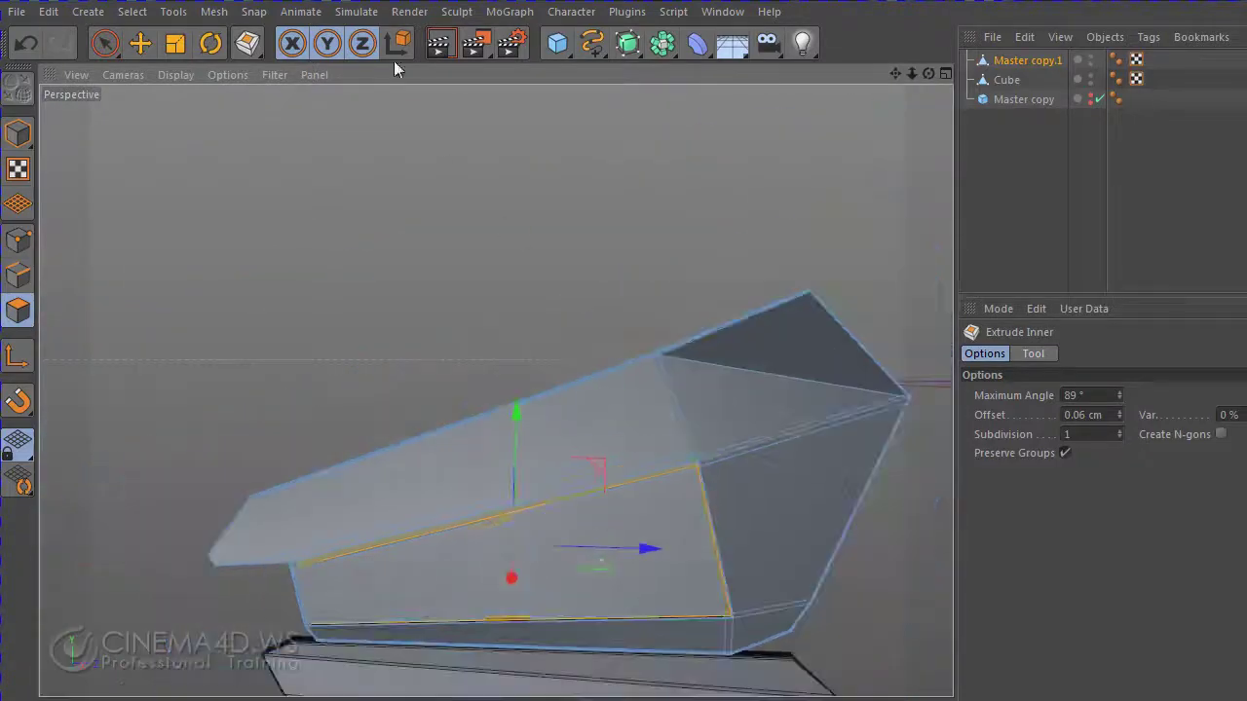
- Preview the inset panel in Render View from several angles, then select the Cube object
click(449, 44)
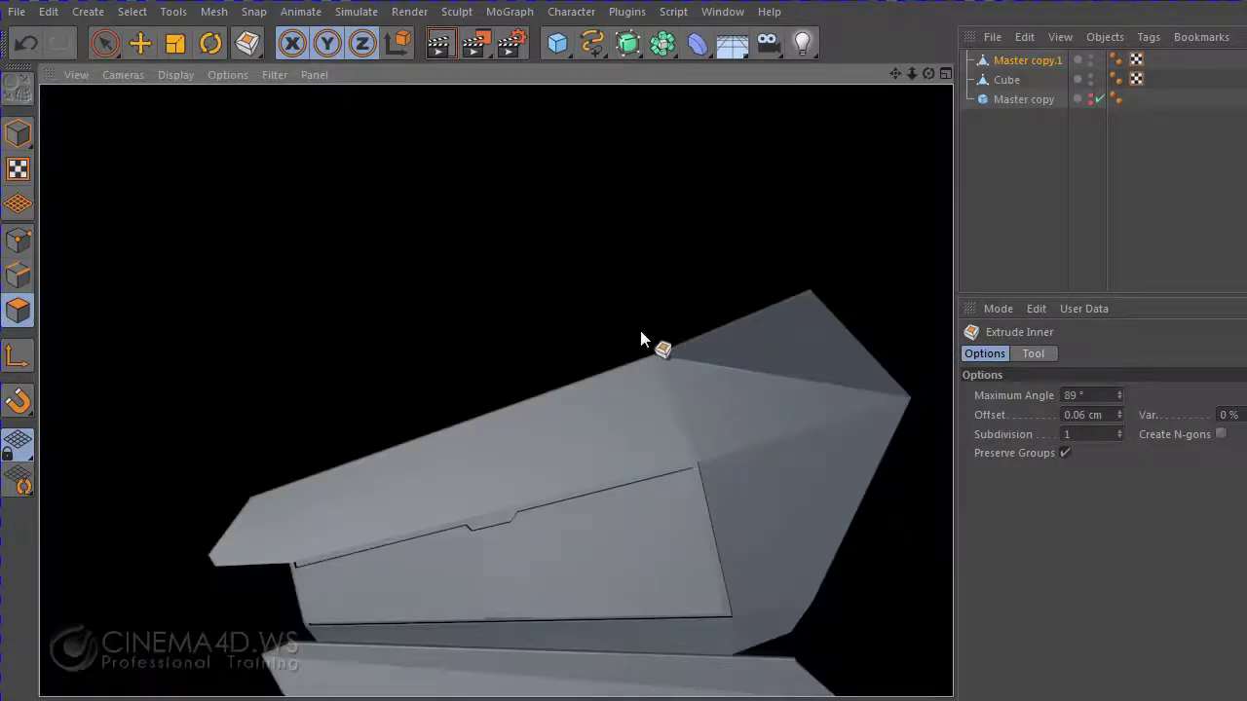
mouse_move(641, 330)
alt+mouse_down()
mouse_move(642, 181)
mouse_move(633, 309)
mouse_move(562, 362)
mouse_move(777, 405)
mouse_move(792, 421)
alt+mouse_up()
click(444, 39)
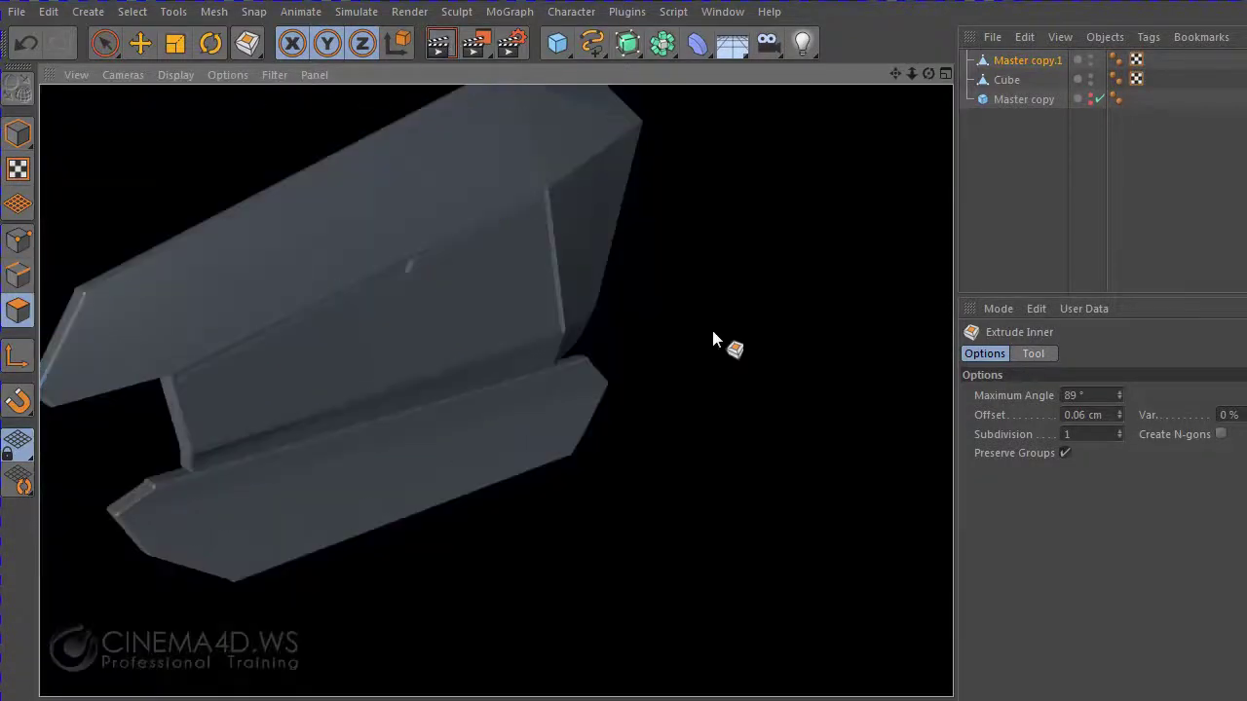
mouse_move(712, 330)
alt+mouse_down()
mouse_move(680, 341)
mouse_move(313, 270)
alt+mouse_up()
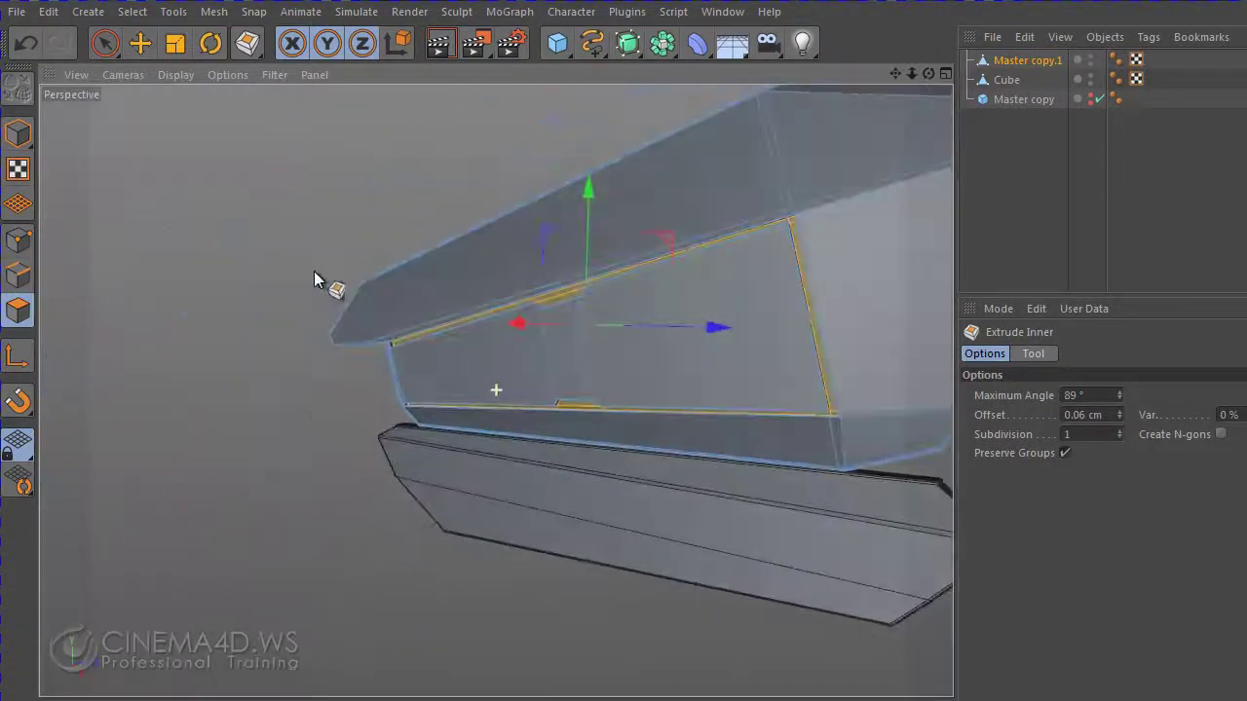
click(440, 44)
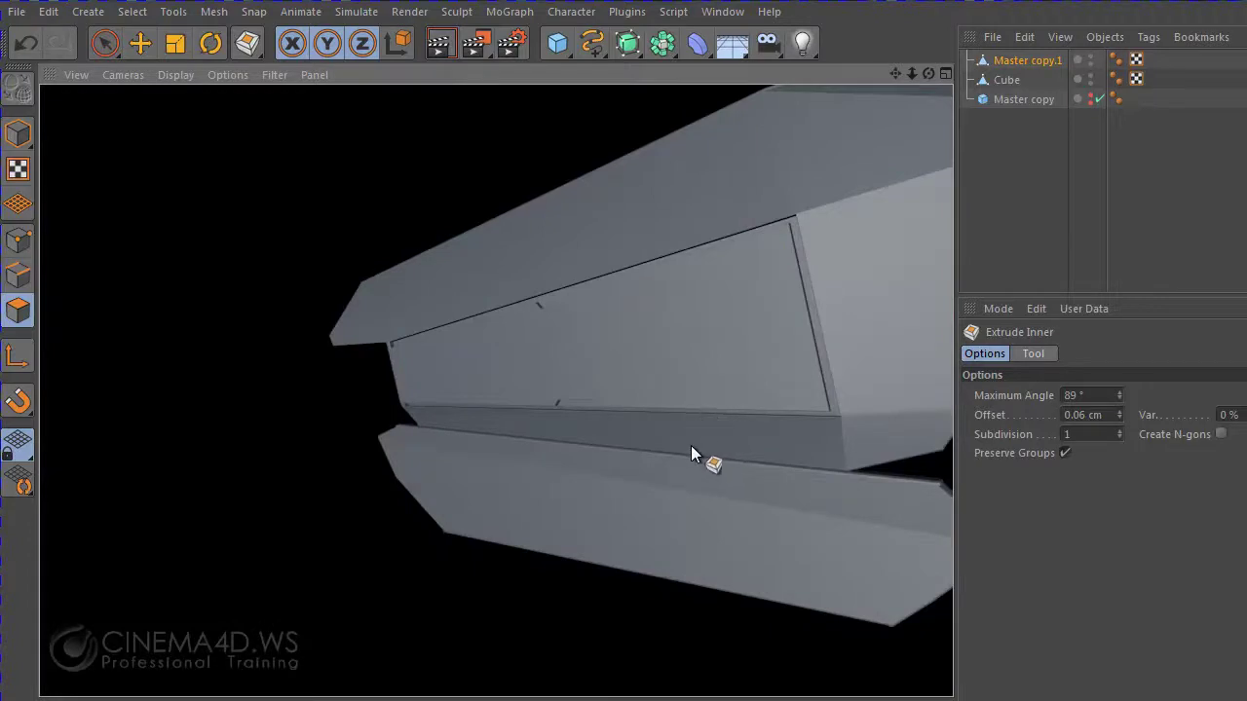
click(105, 43)
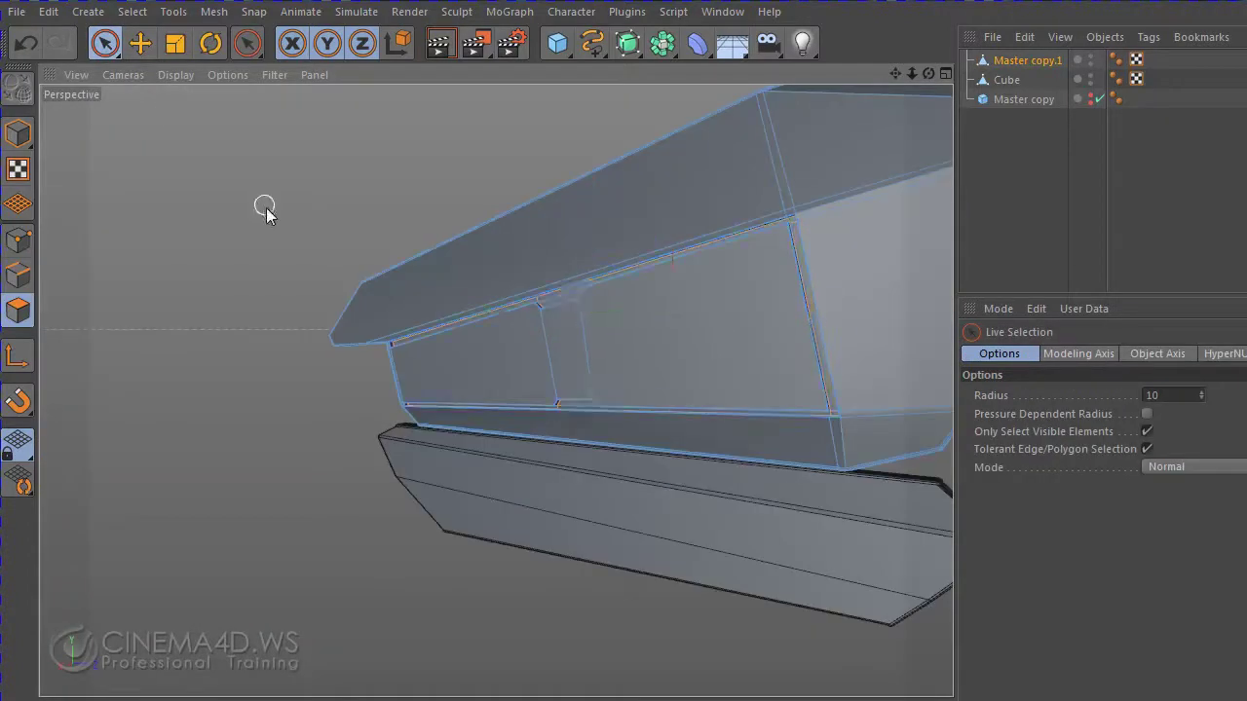
alt+drag(264, 209, 822, 170)
mouse_move(895, 85)
alt+mouse_down()
mouse_move(804, 128)
mouse_move(769, 282)
alt+mouse_up()
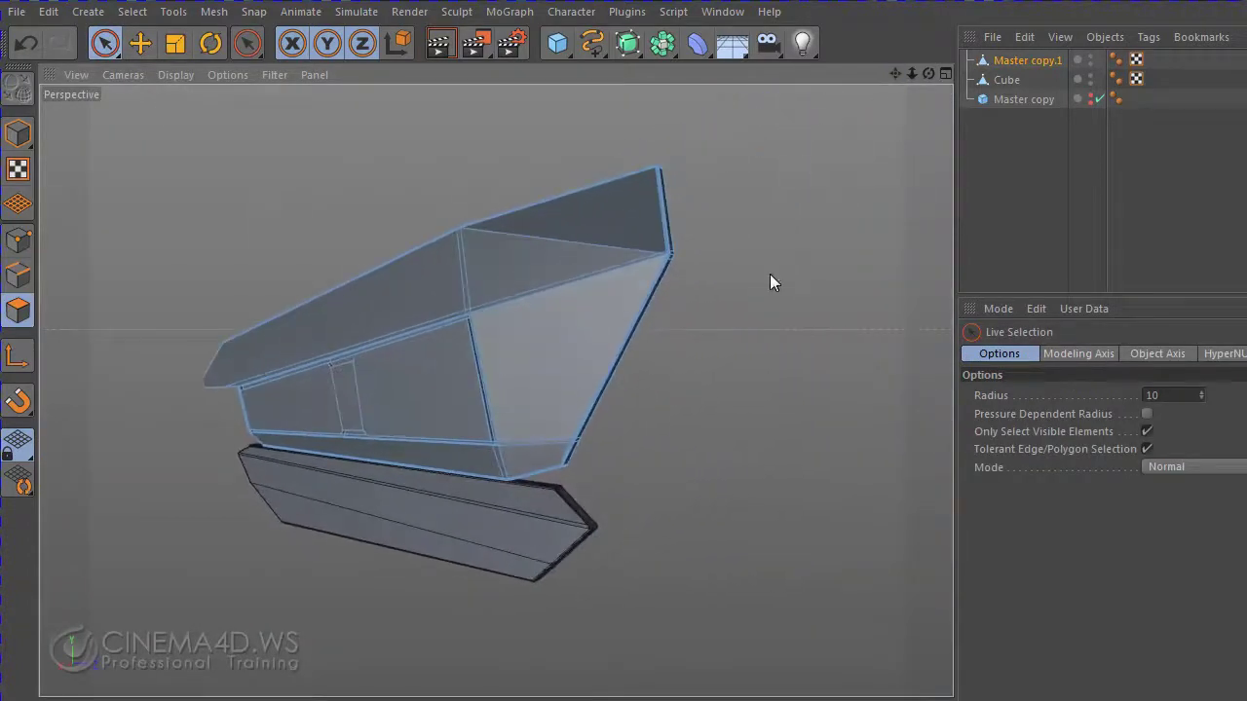
key(Down)
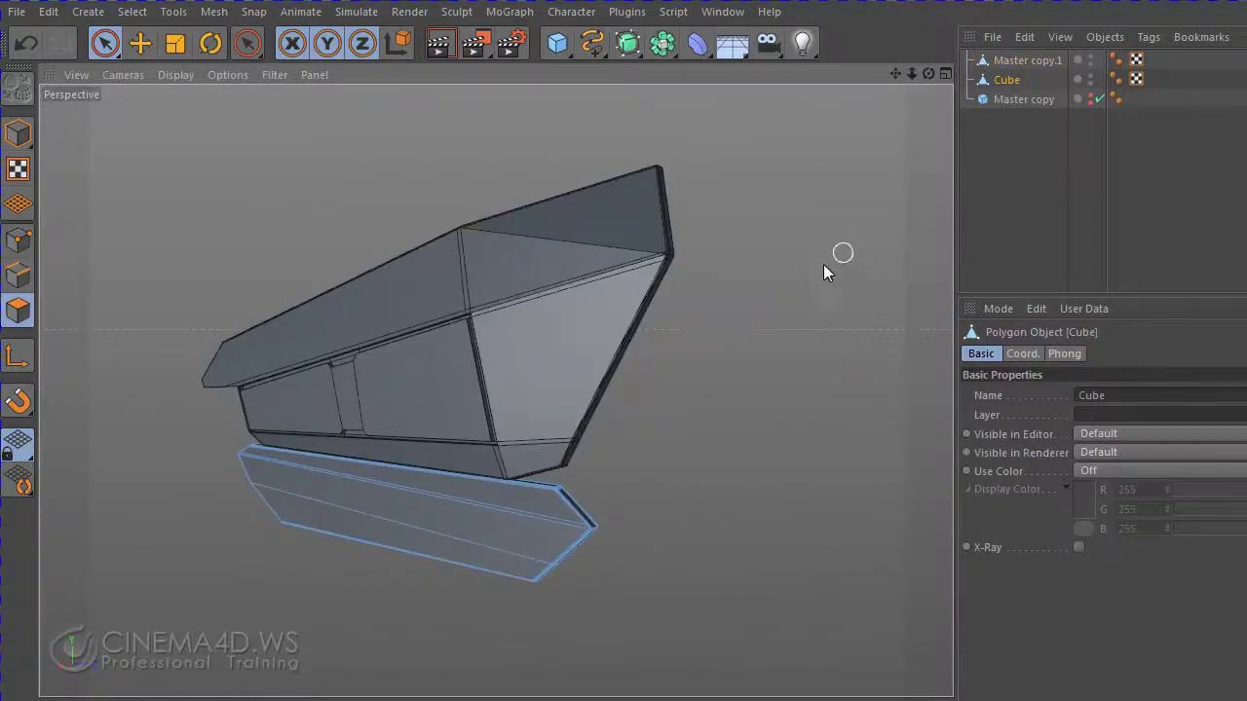
- Maximise the Front view on the cube and enable Points mode with Rectangle Selection
middle_click(752, 353)
middle_click(821, 567)
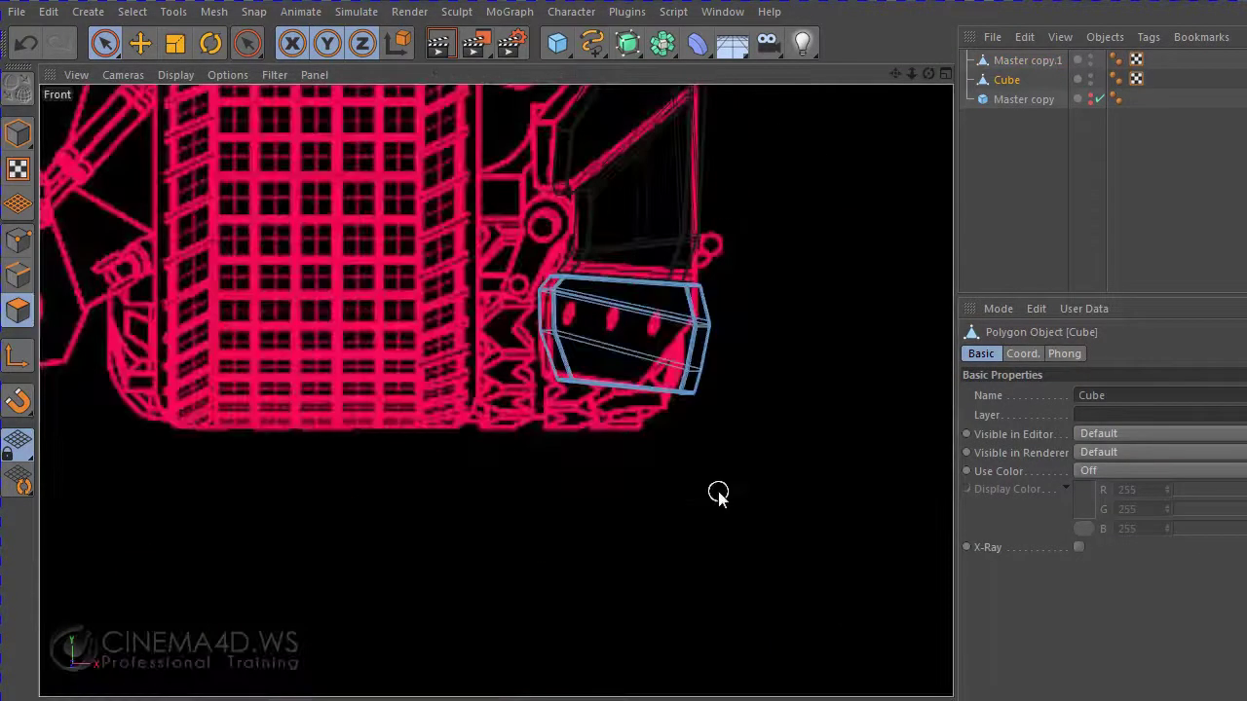
scroll(598, 426, up, 2)
scroll(598, 425, up, 2)
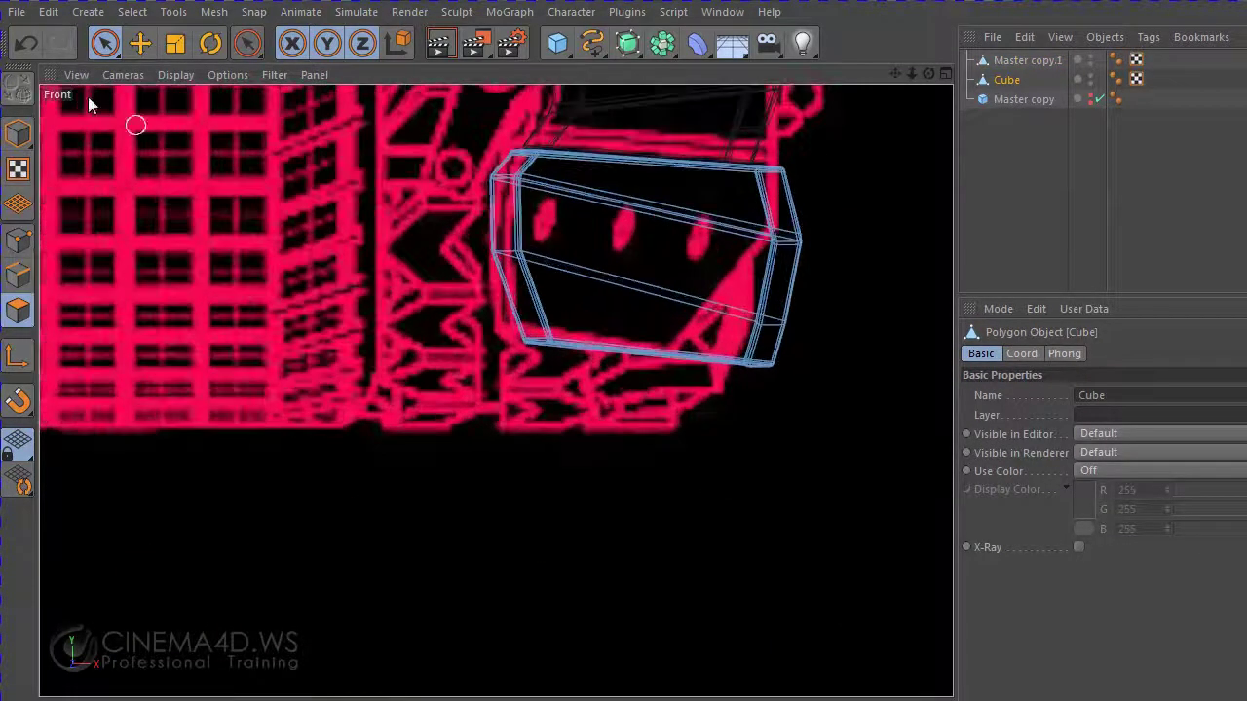
click(18, 241)
drag(104, 43, 218, 94)
scroll(575, 366, up, 1)
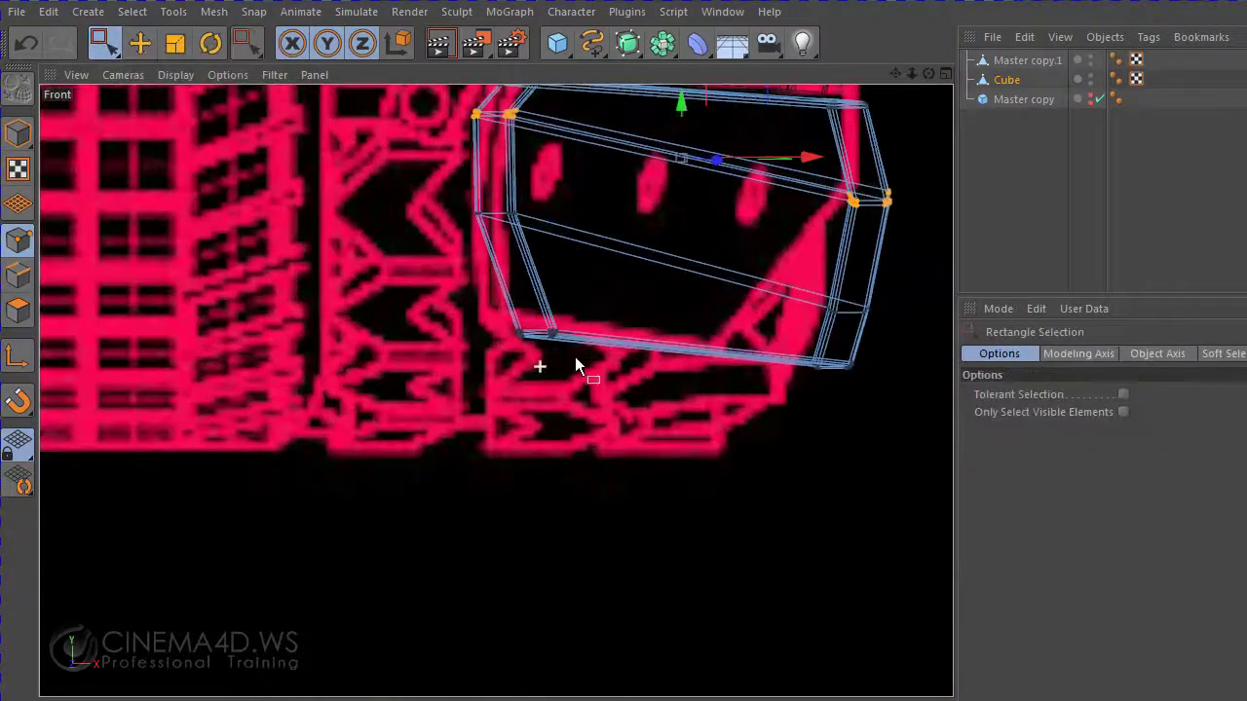
- Move the cube's bottom-left and bottom-right points onto the red blueprint outline
drag(576, 360, 509, 318)
drag(614, 341, 606, 338)
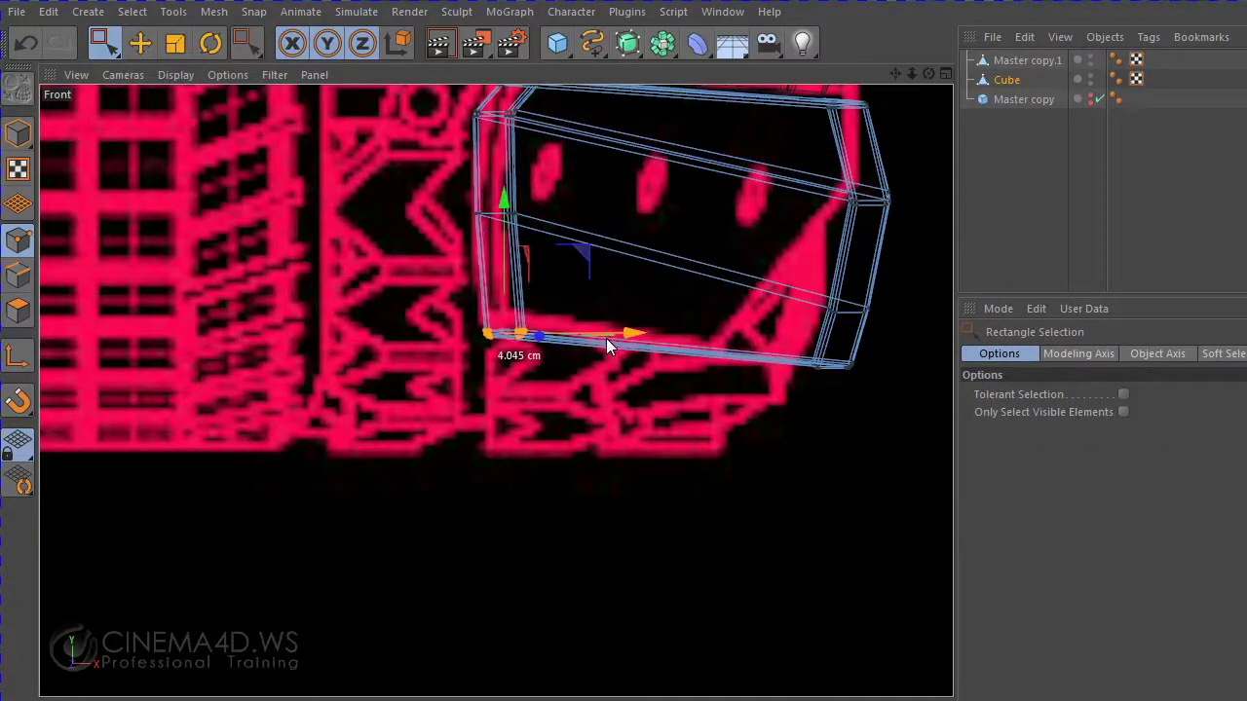
drag(919, 415, 804, 353)
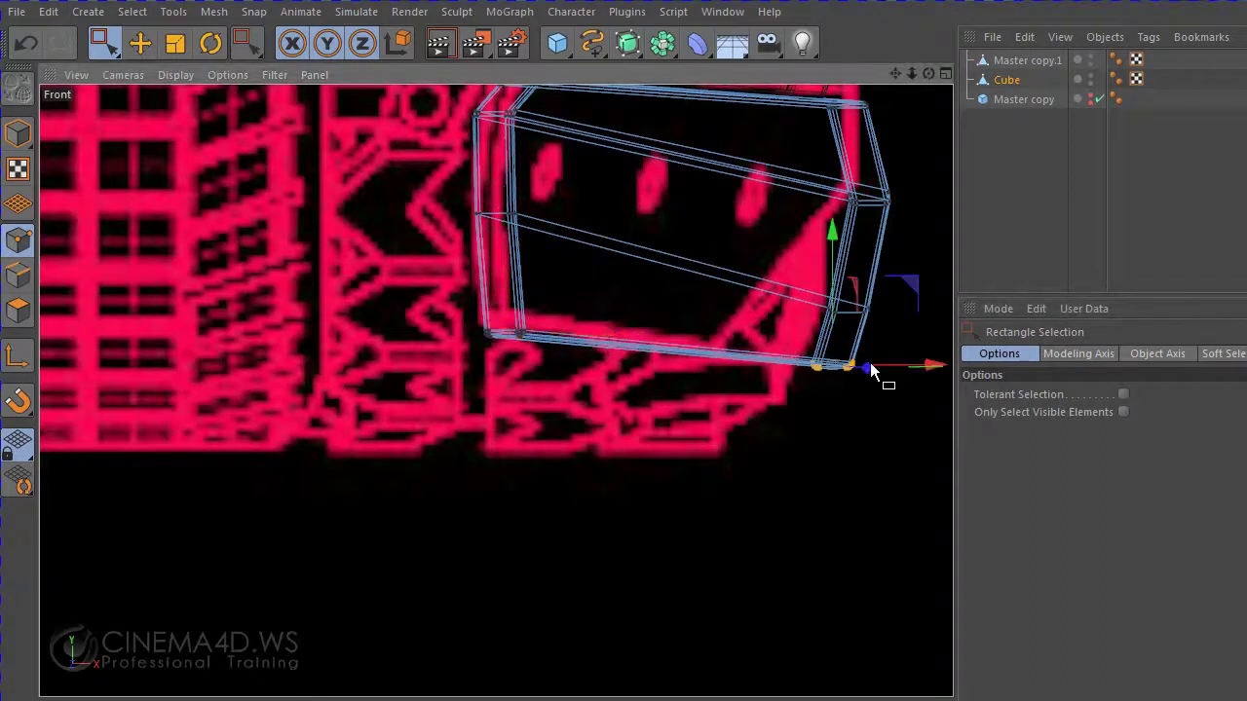
drag(904, 372, 787, 374)
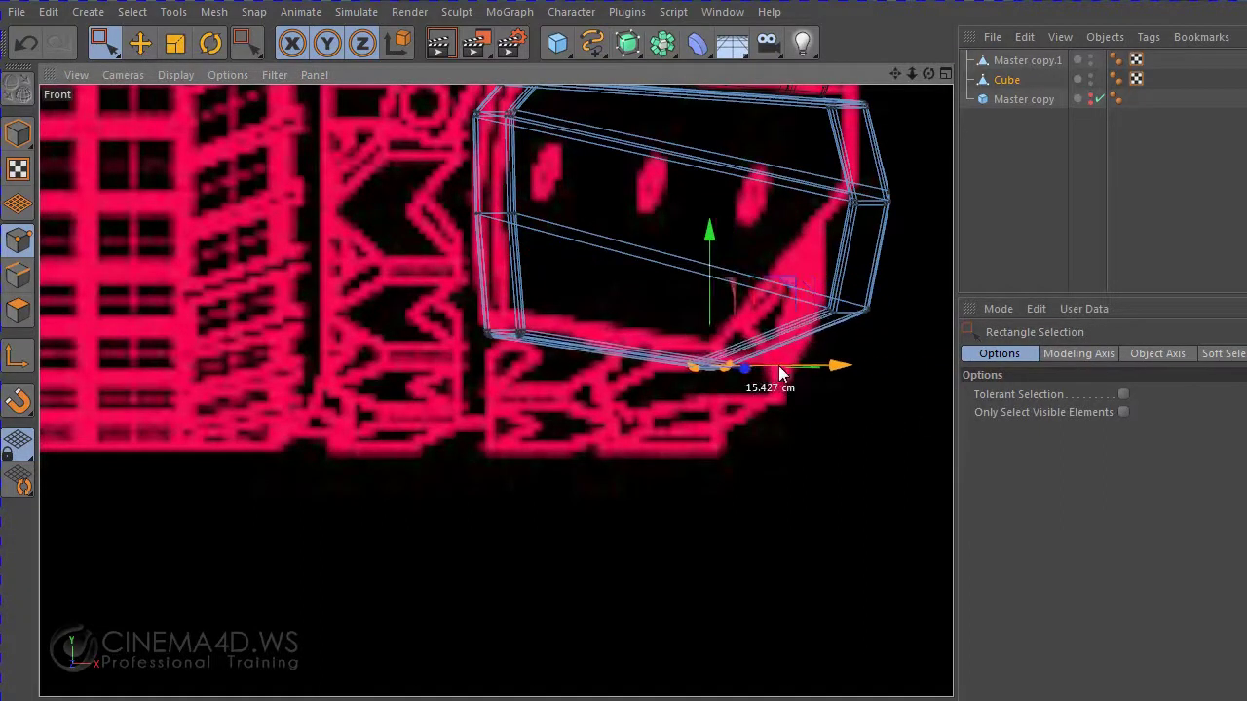
drag(788, 374, 772, 374)
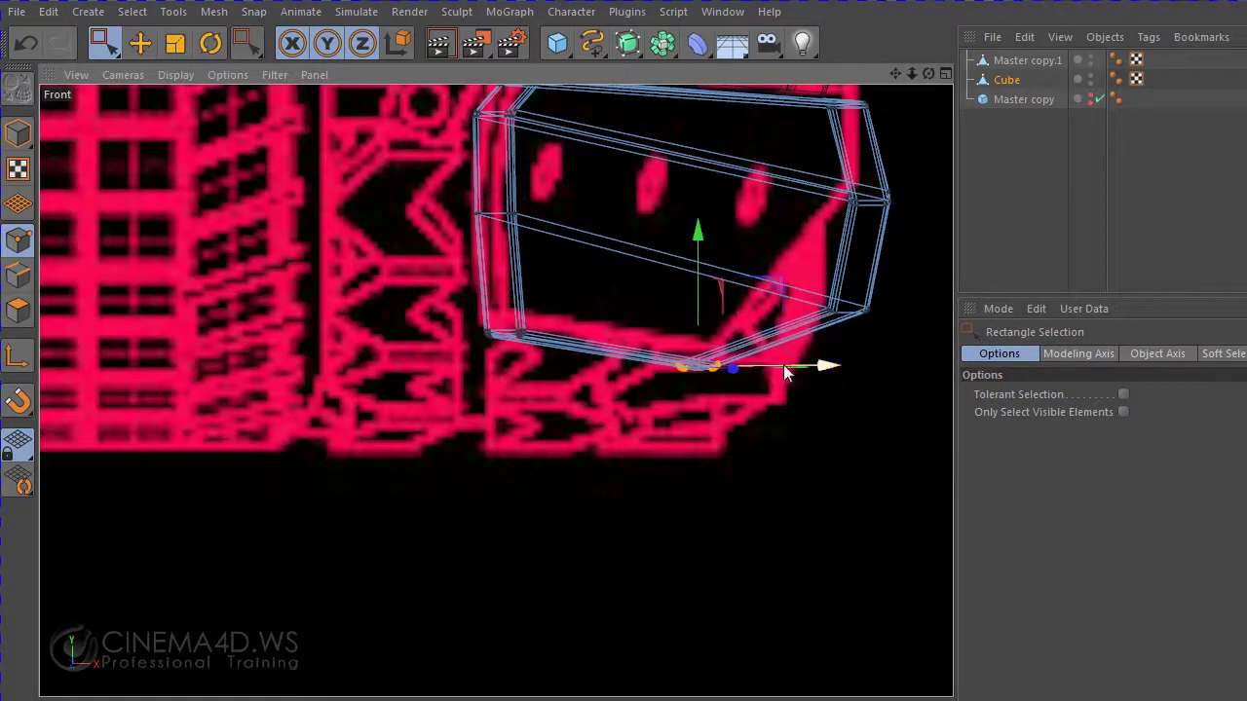
drag(916, 316, 798, 316)
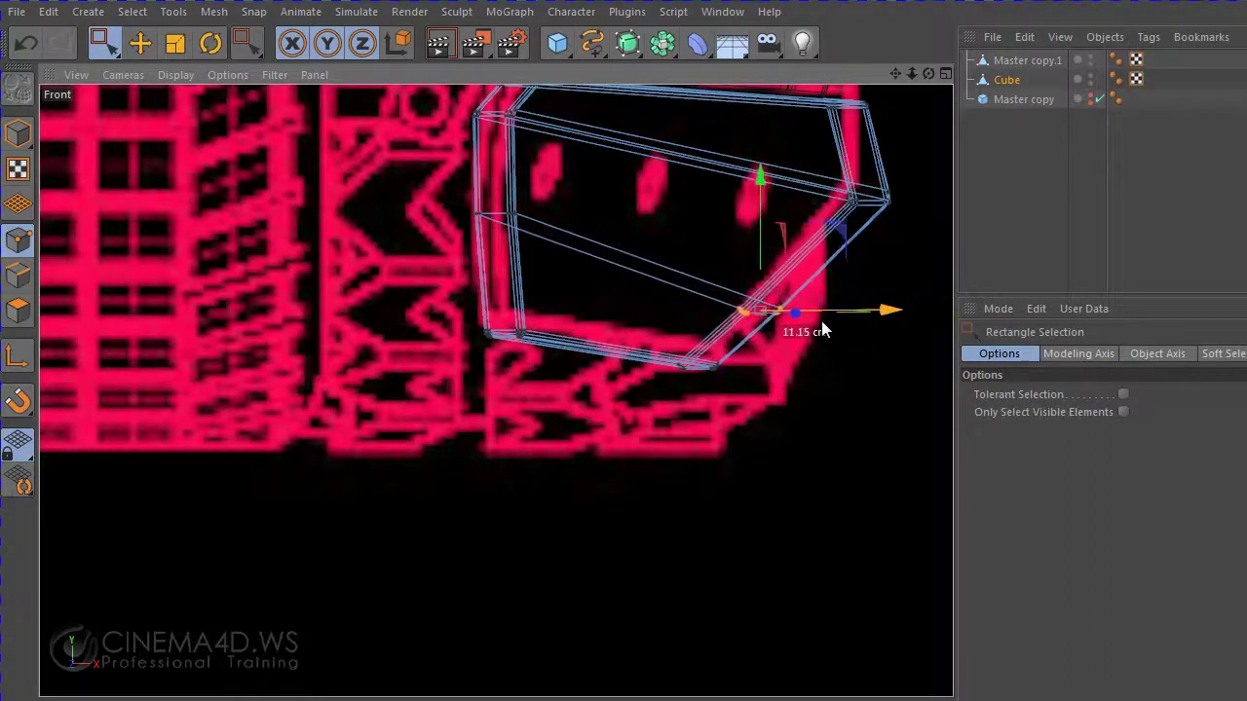
drag(754, 254, 756, 255)
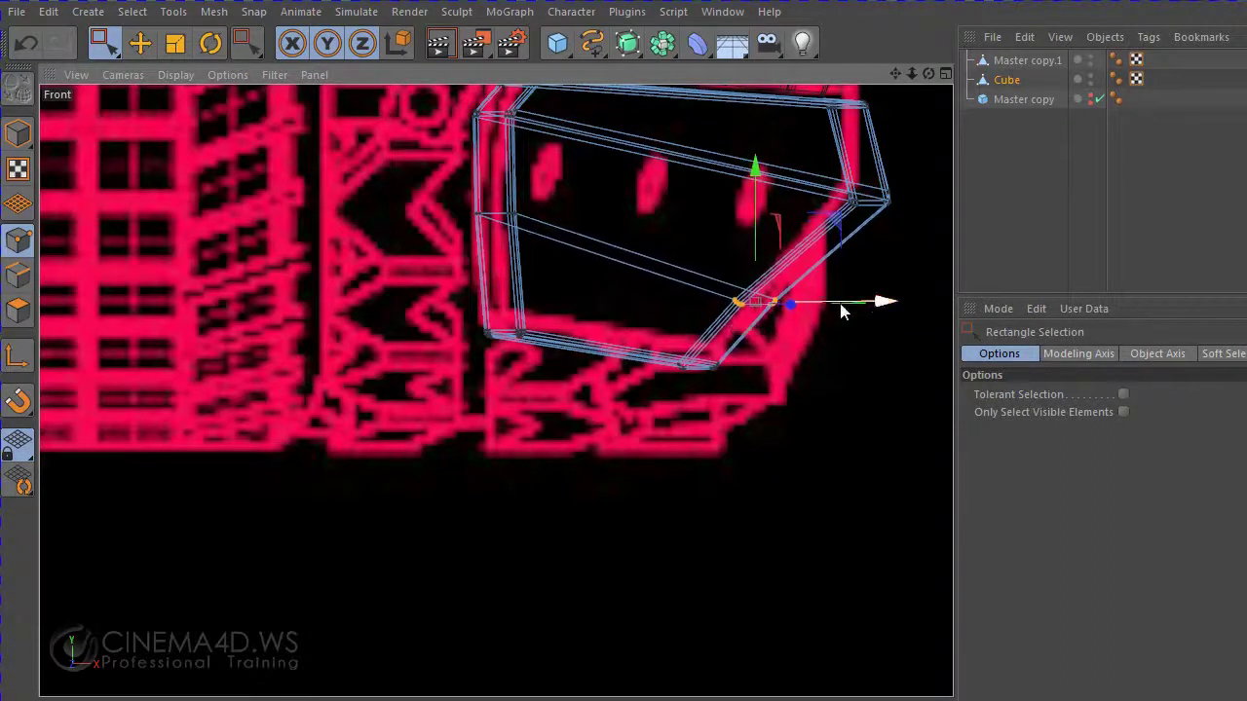
drag(767, 386, 726, 367)
drag(684, 325, 684, 311)
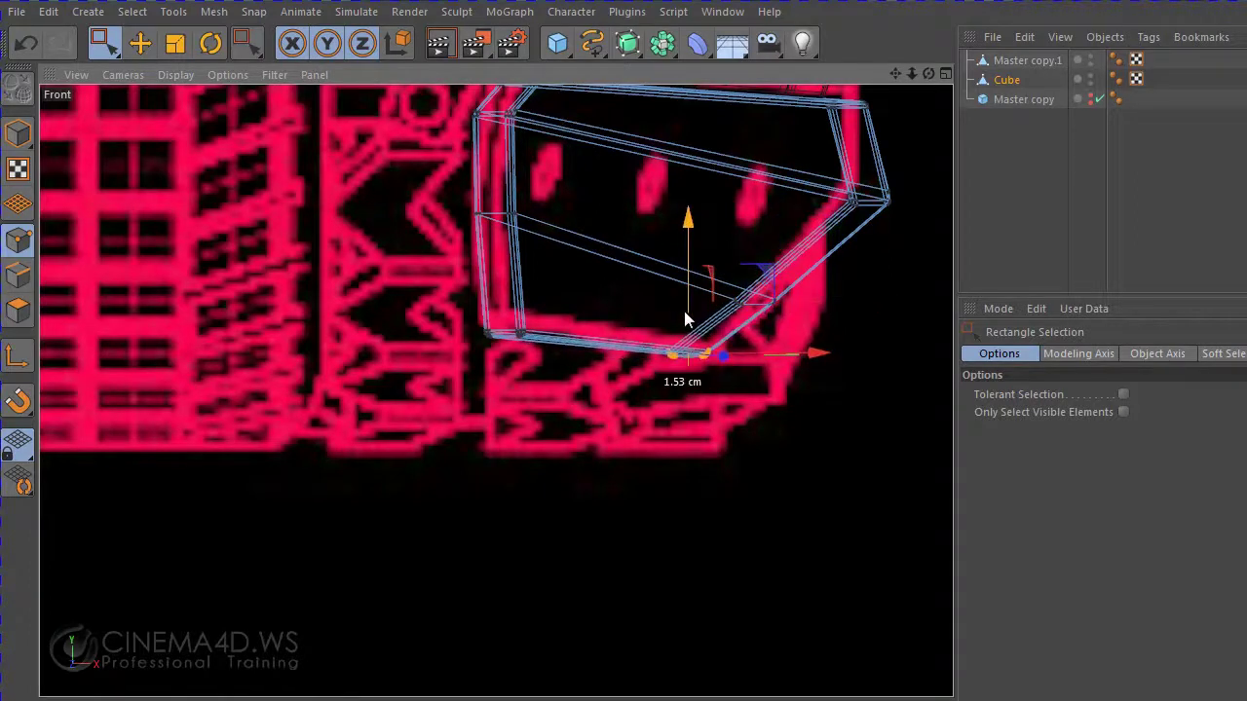
- Shift the upper-right and lower-right corner points by about 1–2 cm to follow the outline
drag(921, 175, 828, 255)
drag(940, 202, 897, 200)
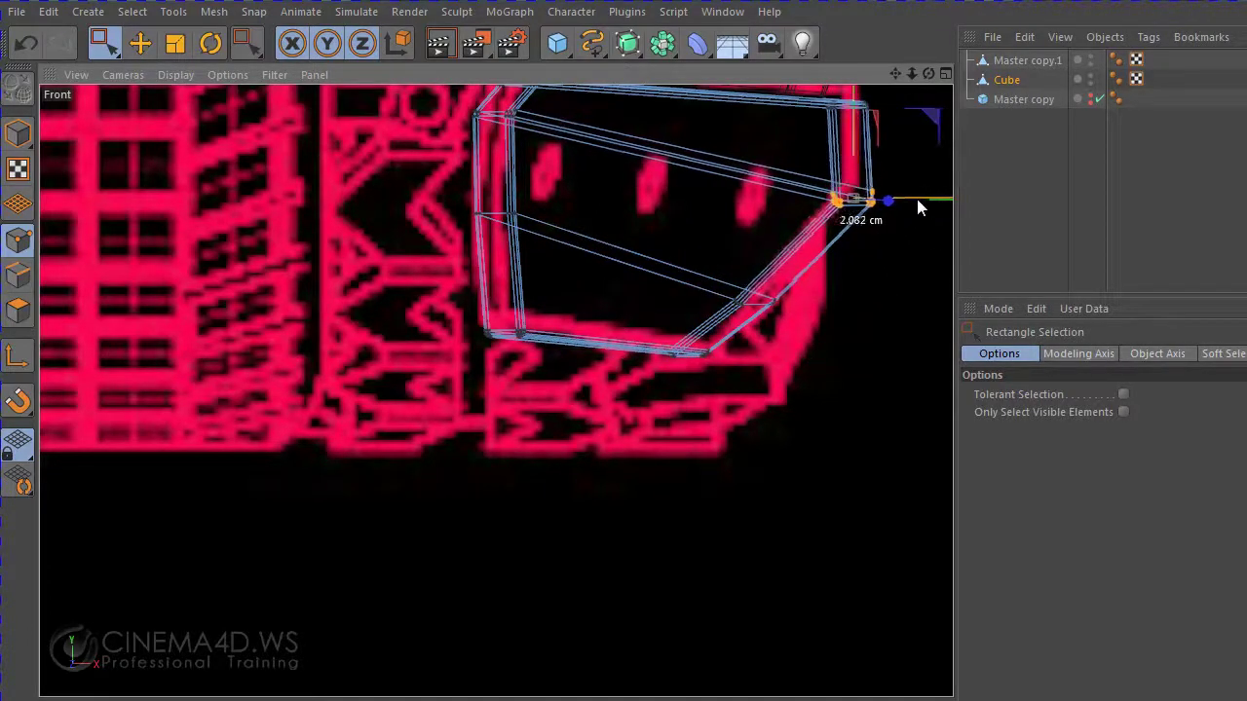
drag(840, 166, 835, 158)
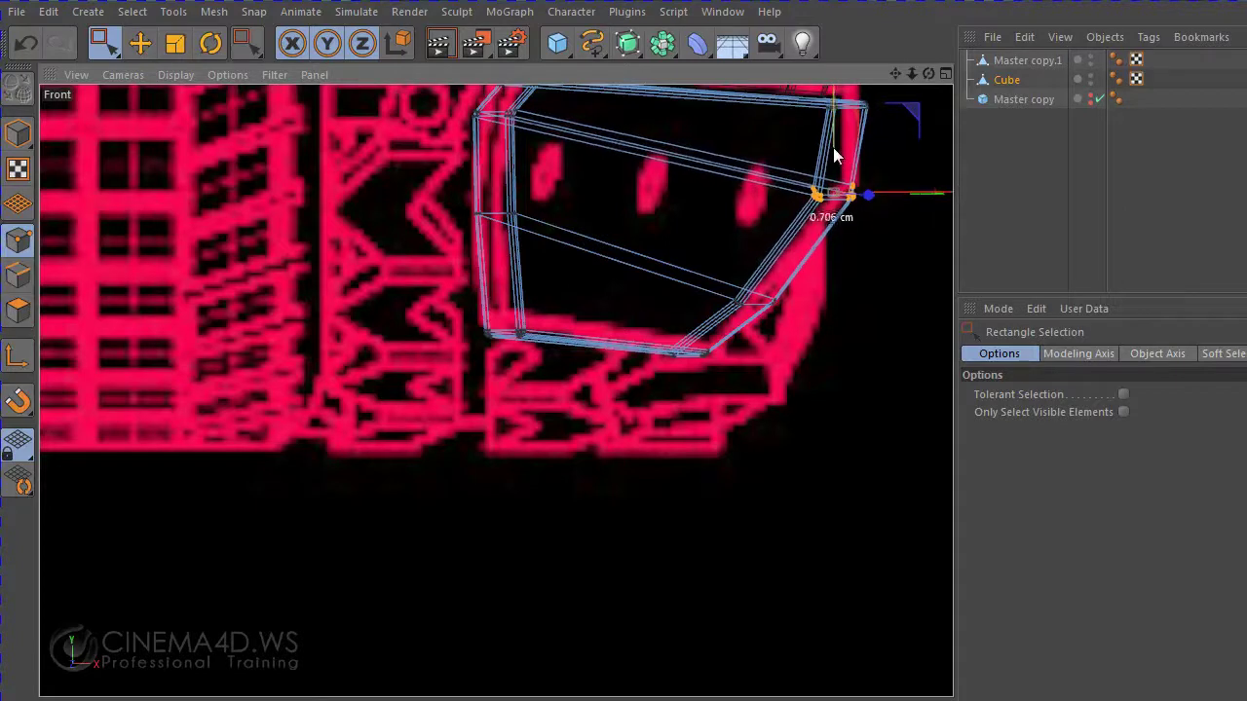
drag(836, 259, 691, 335)
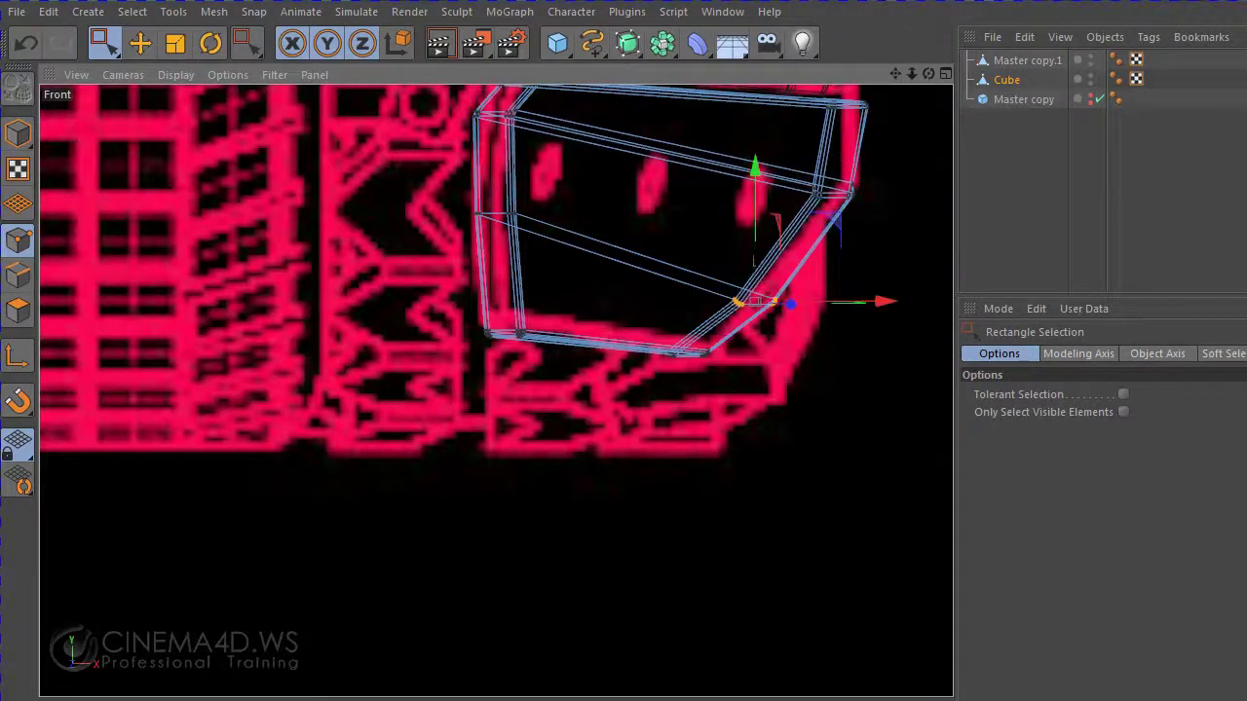
drag(755, 244, 757, 236)
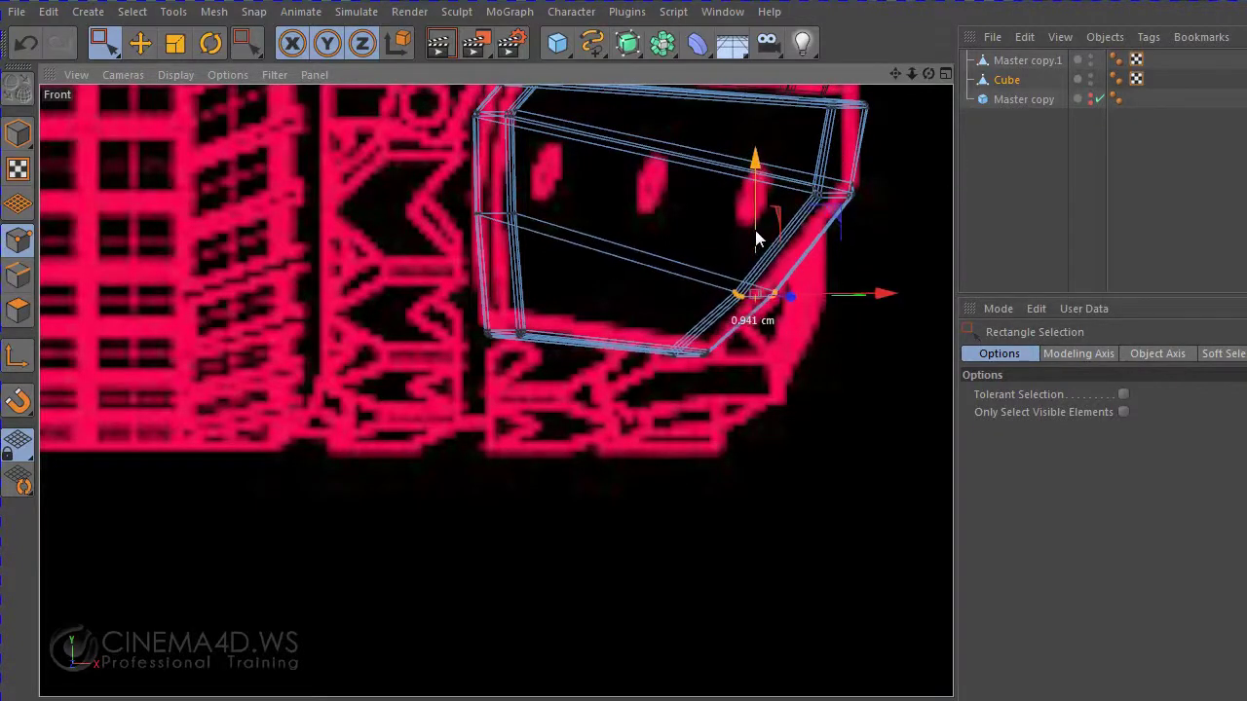
drag(880, 294, 875, 294)
middle_drag(892, 127, 853, 232)
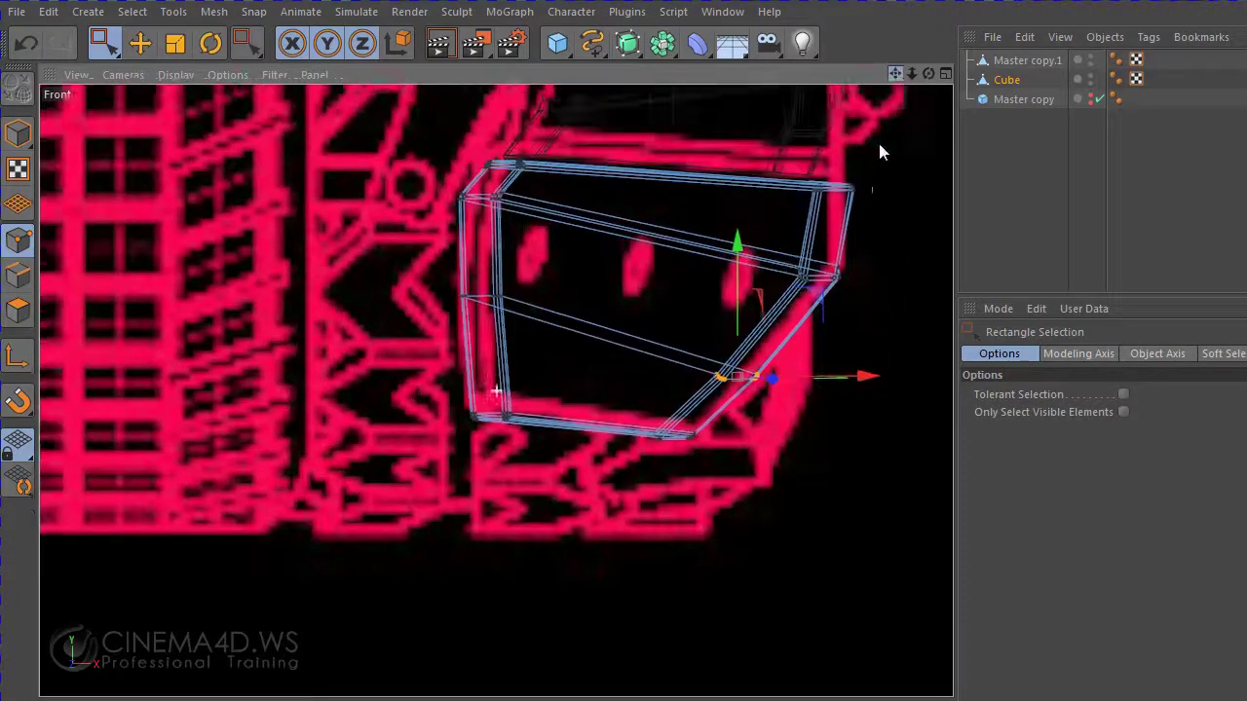
- In the Right view, rectangle-select the bottom slab's front corner point
middle_click(824, 334)
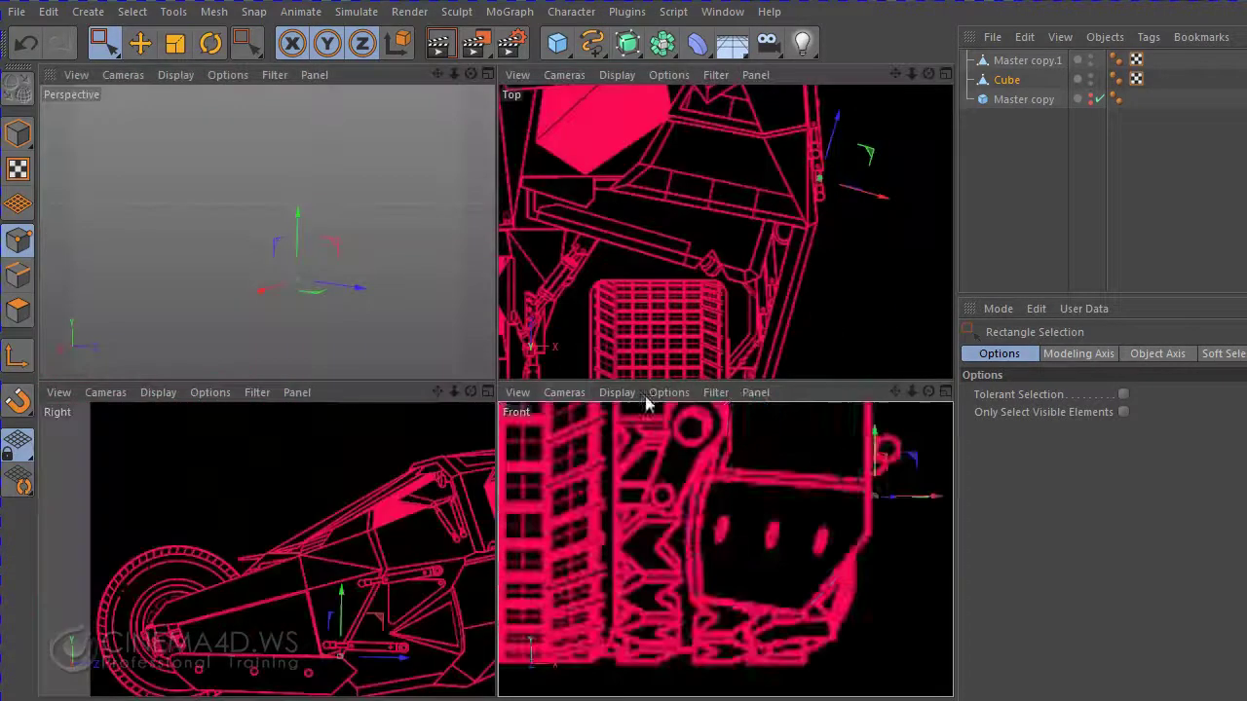
middle_click(414, 528)
scroll(770, 588, up, 2)
scroll(746, 602, up, 3)
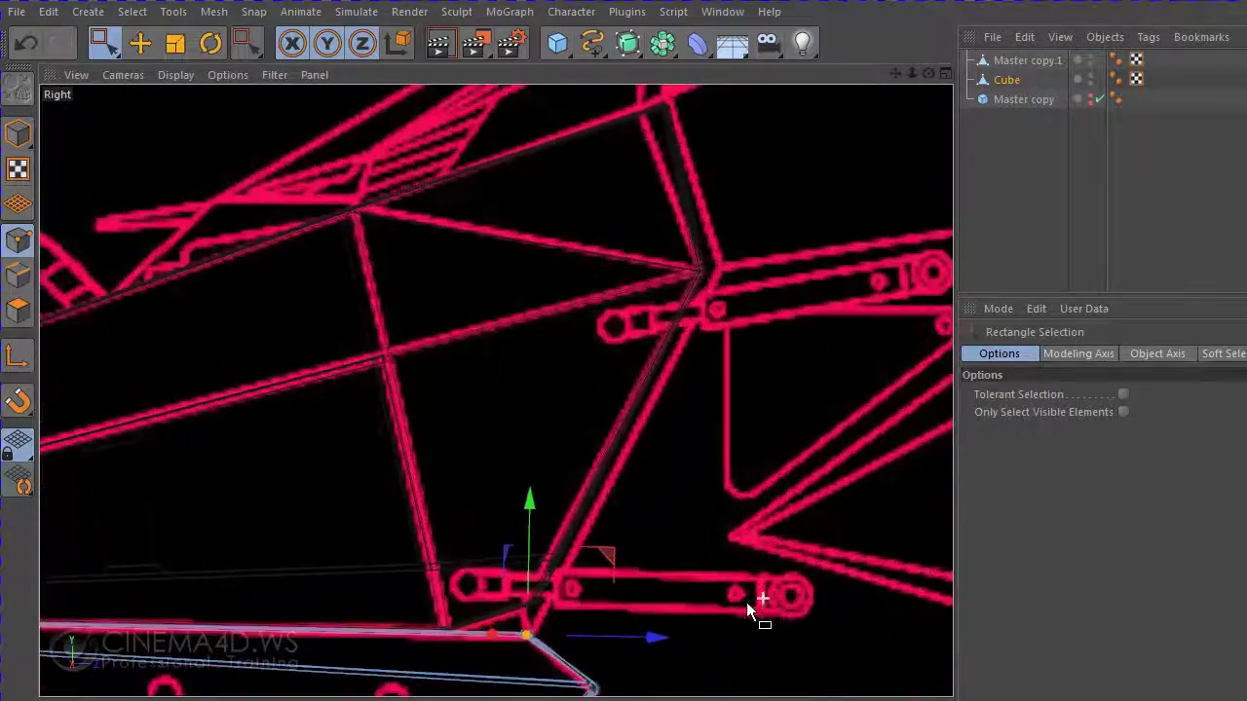
drag(668, 526, 499, 661)
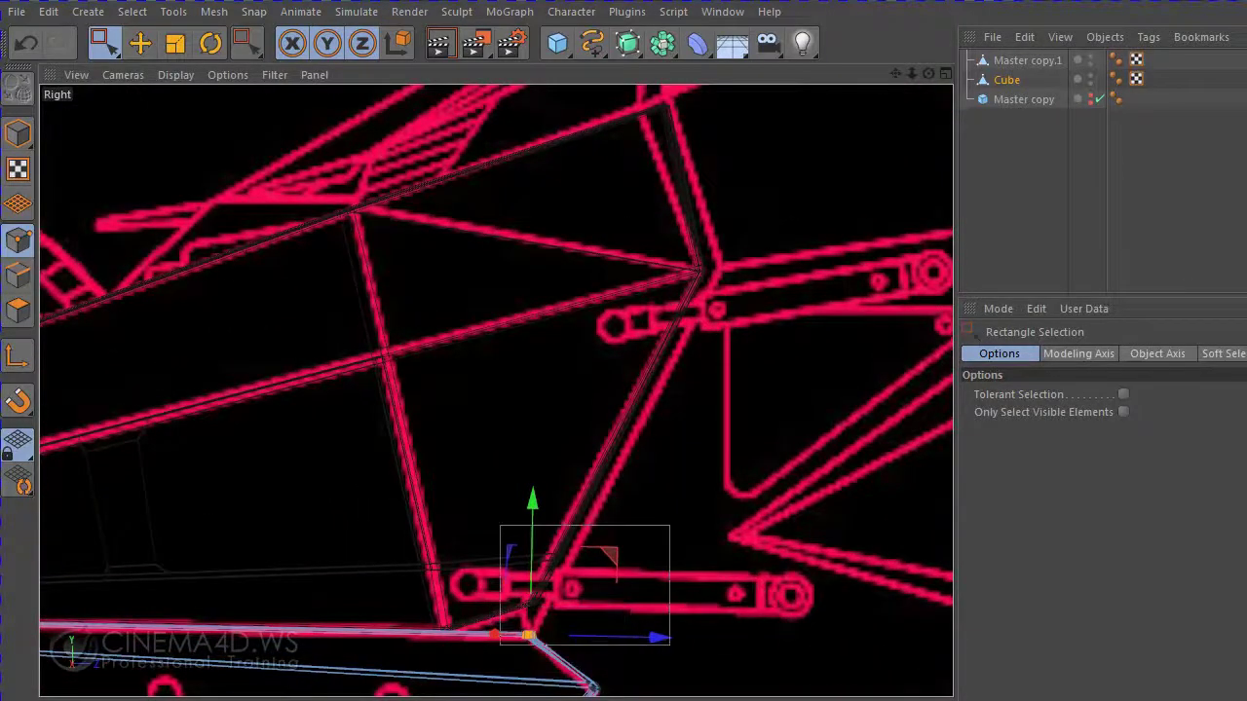
- In the Front view, move the corner point about 0.98 cm right along X, then check in Perspective
middle_click(692, 469)
middle_click(823, 273)
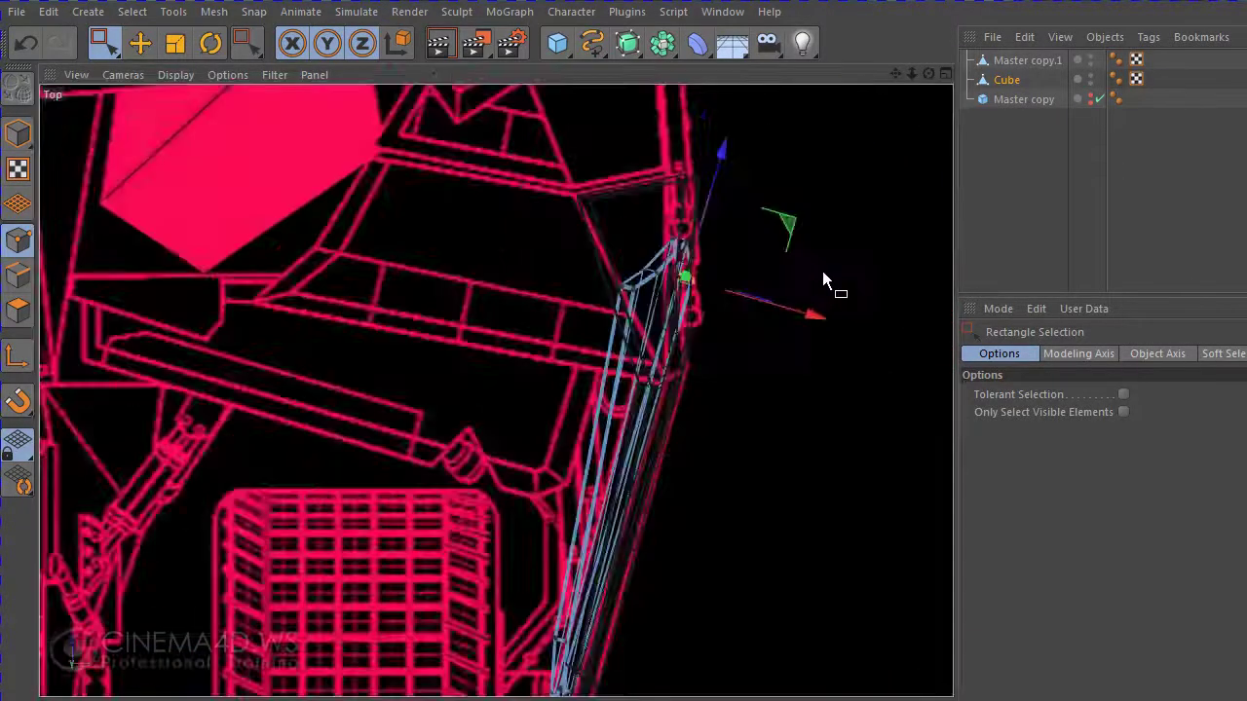
middle_click(790, 343)
middle_click(842, 506)
drag(887, 288, 878, 289)
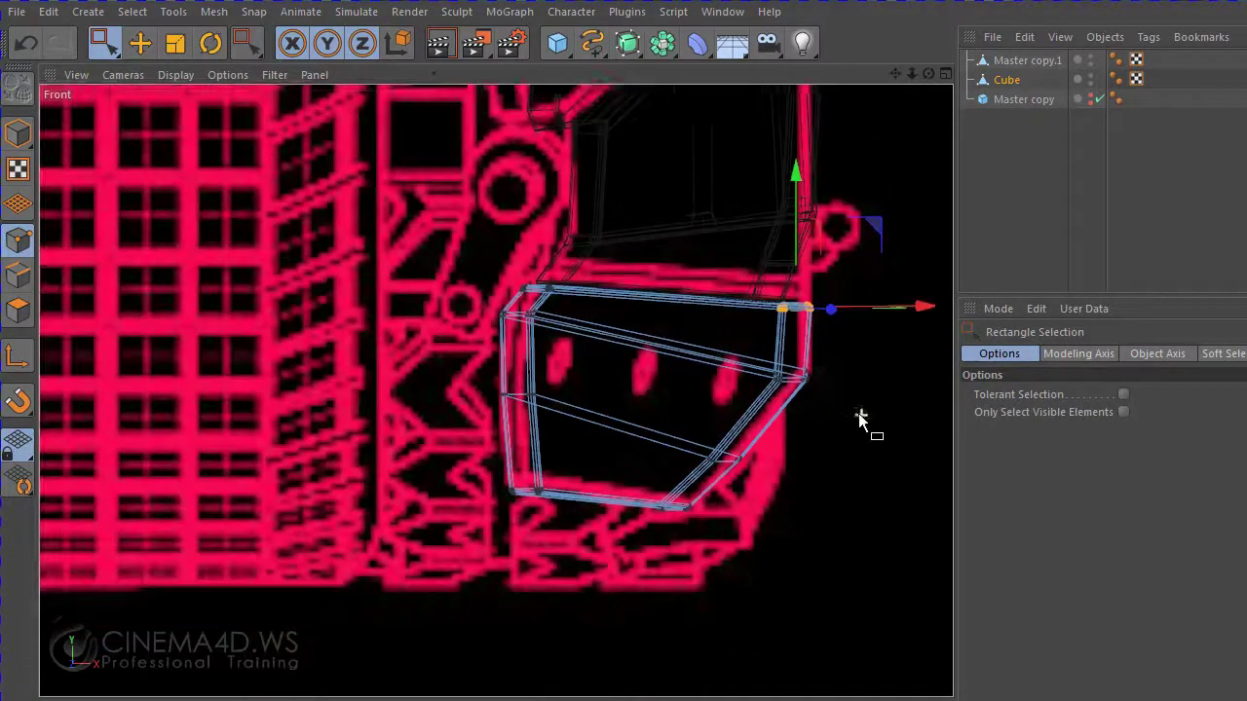
middle_click(863, 417)
key(F1)
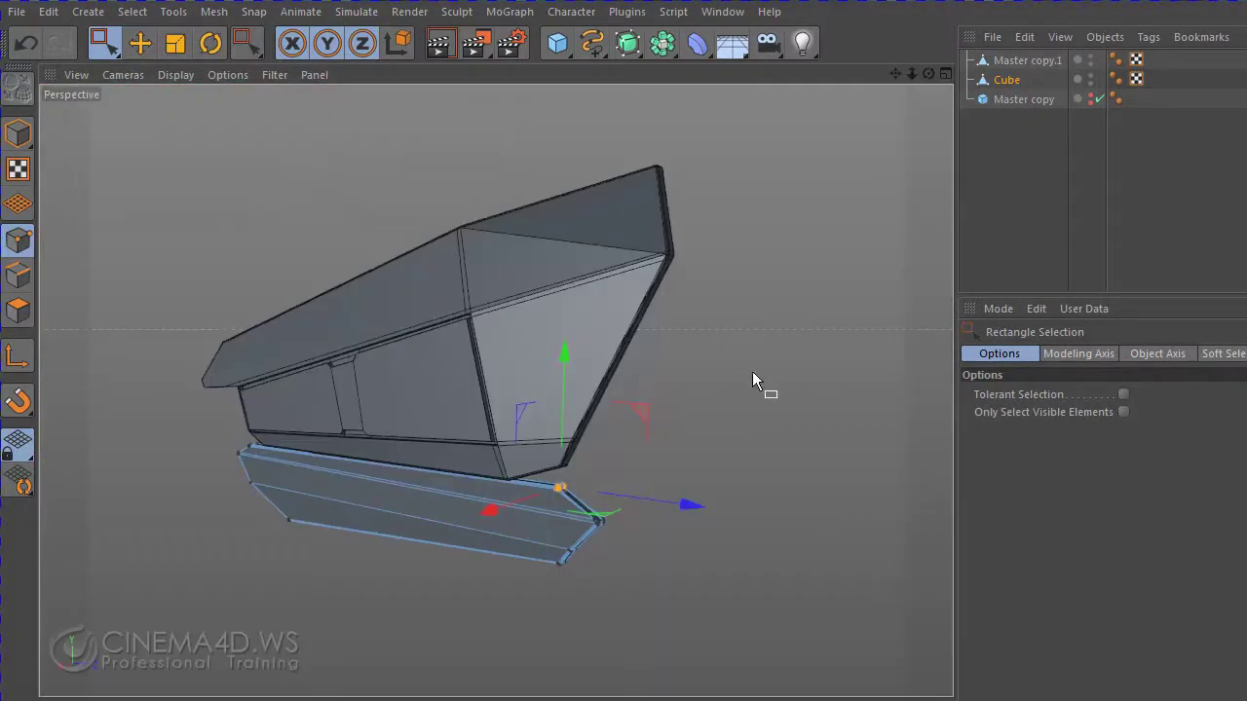
mouse_move(752, 371)
alt+mouse_down()
mouse_move(734, 359)
mouse_move(849, 184)
mouse_move(848, 301)
mouse_move(806, 403)
alt+mouse_up()
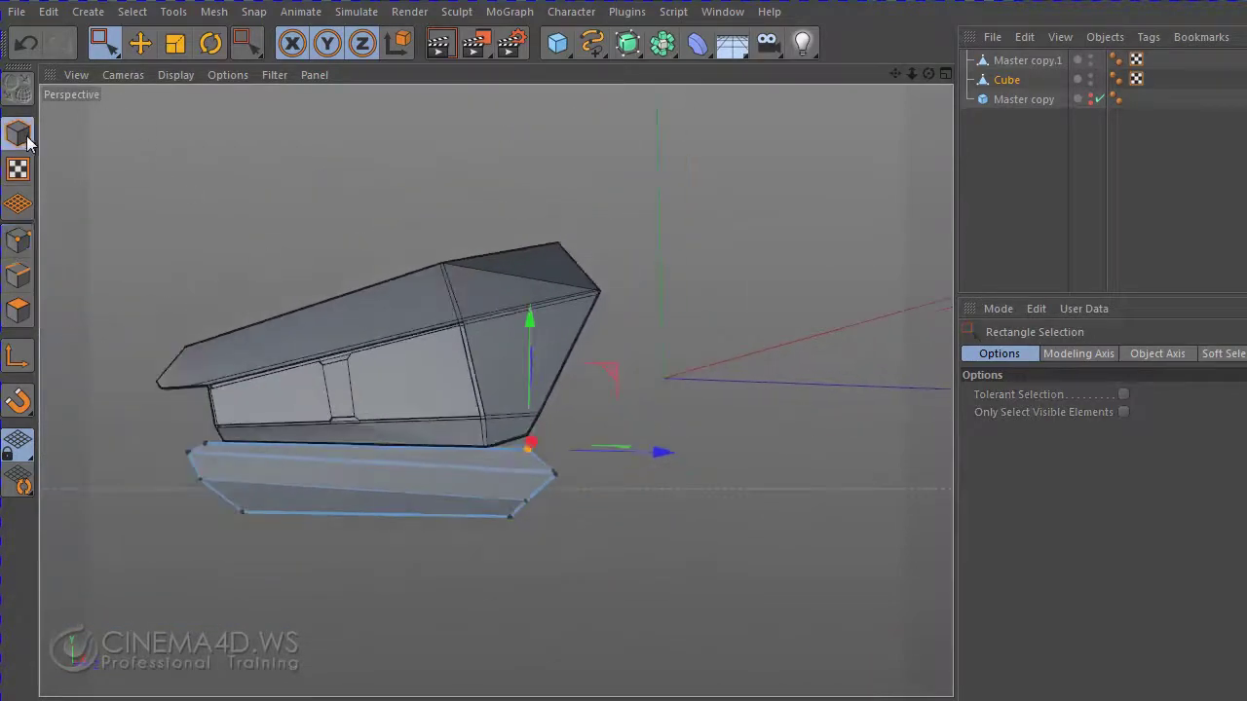
- Duplicate the Master copy slab as Master copy.2 and make it visible
click(341, 263)
mouse_move(341, 263)
alt+mouse_down()
mouse_move(687, 340)
mouse_move(927, 361)
mouse_move(974, 394)
mouse_move(771, 406)
mouse_move(665, 382)
mouse_move(670, 397)
mouse_move(620, 389)
alt+mouse_up()
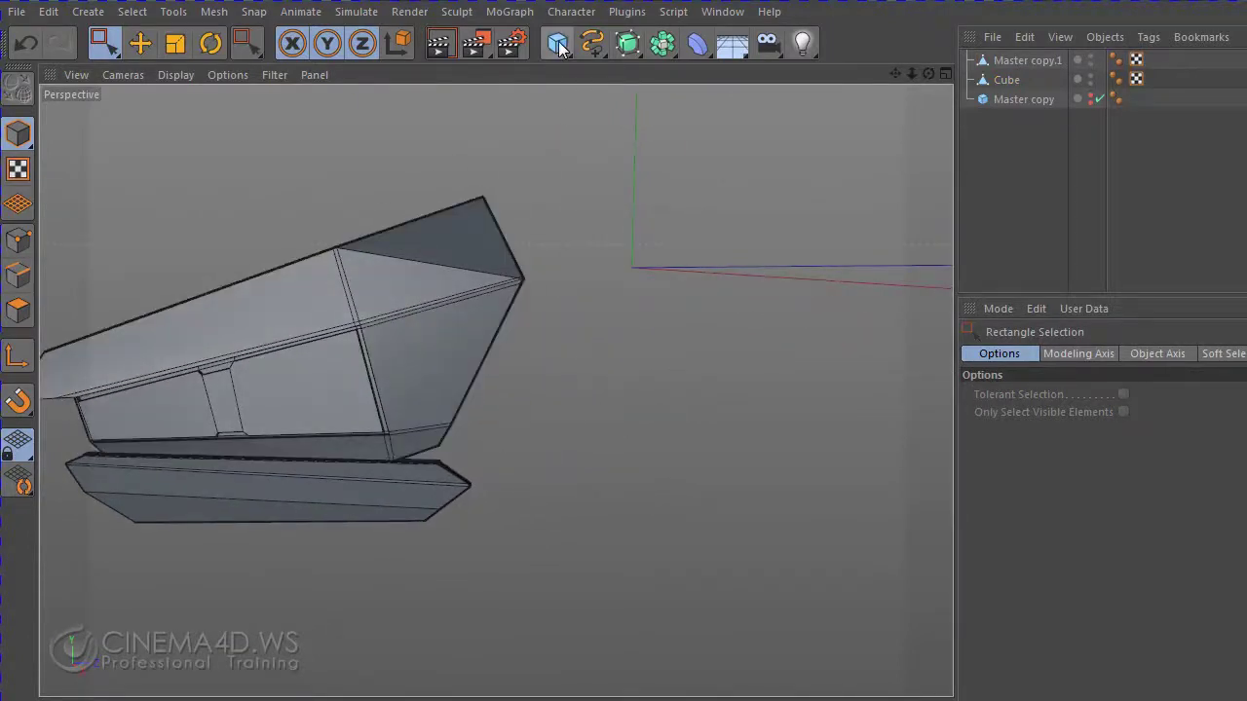
click(1021, 99)
key(ctrl+c)
key(ctrl+v)
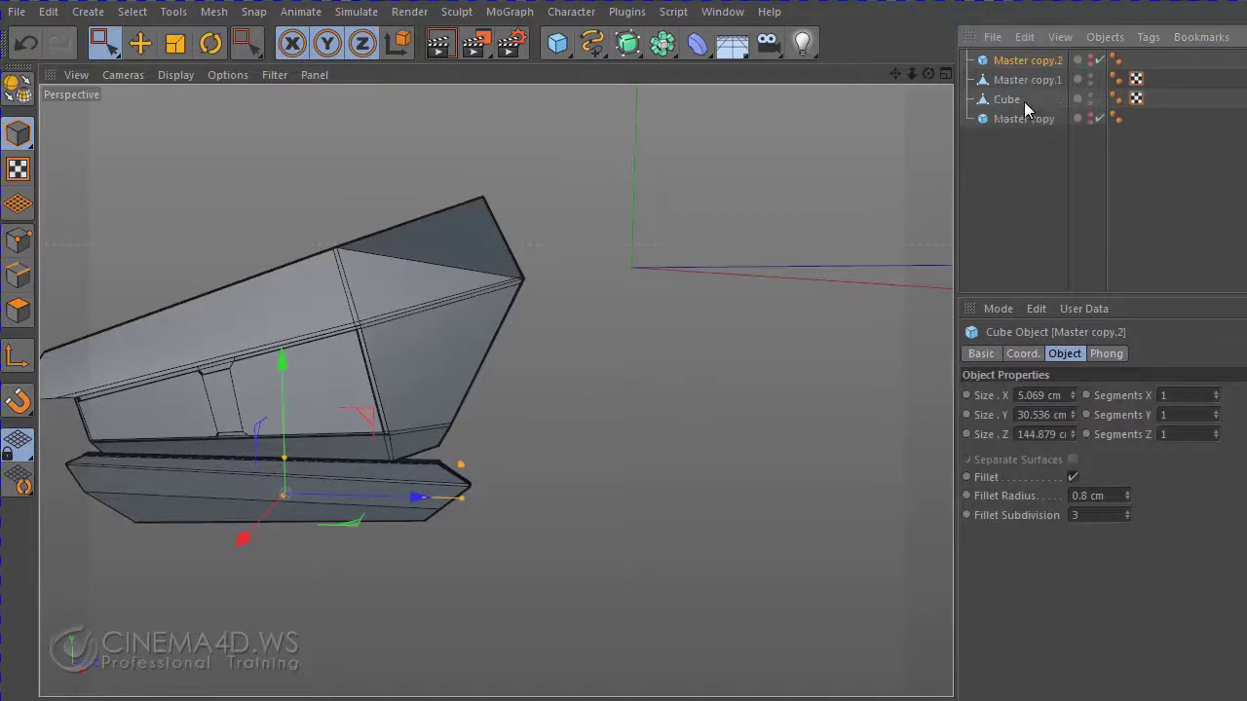
click(1090, 58)
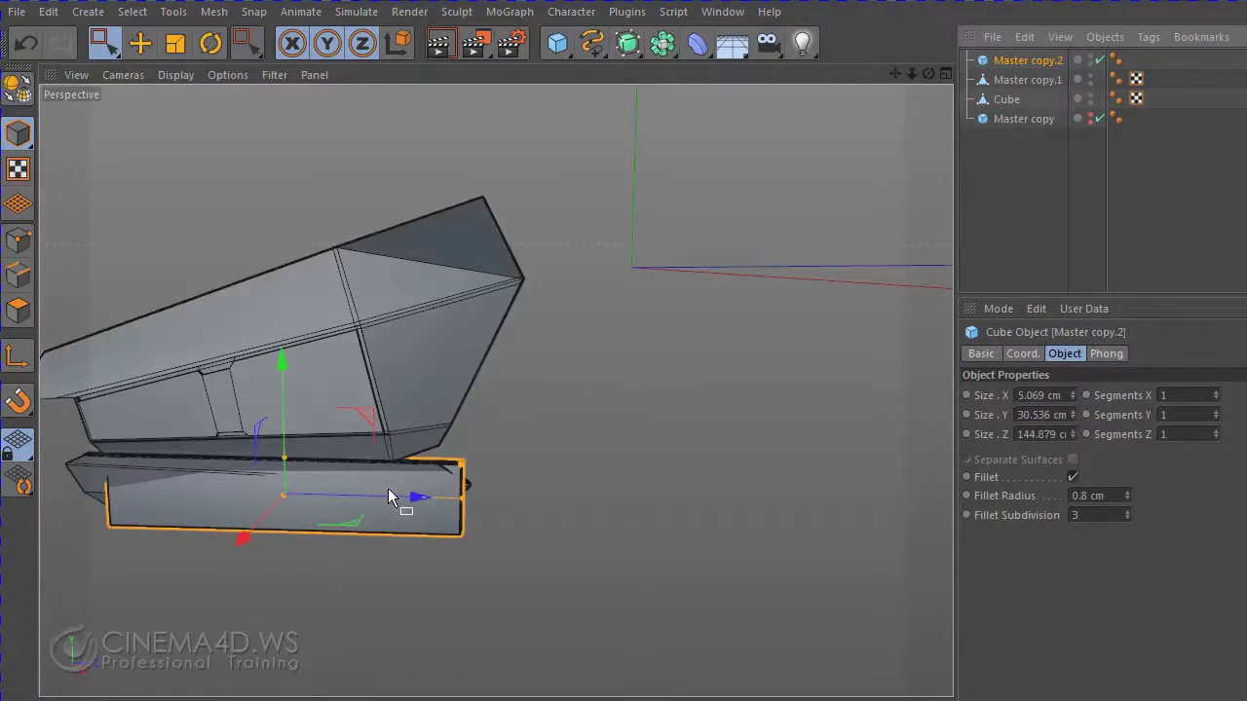
- Move Master copy.2 to the right and upward, then slightly left
shift+drag(390, 488, 570, 507)
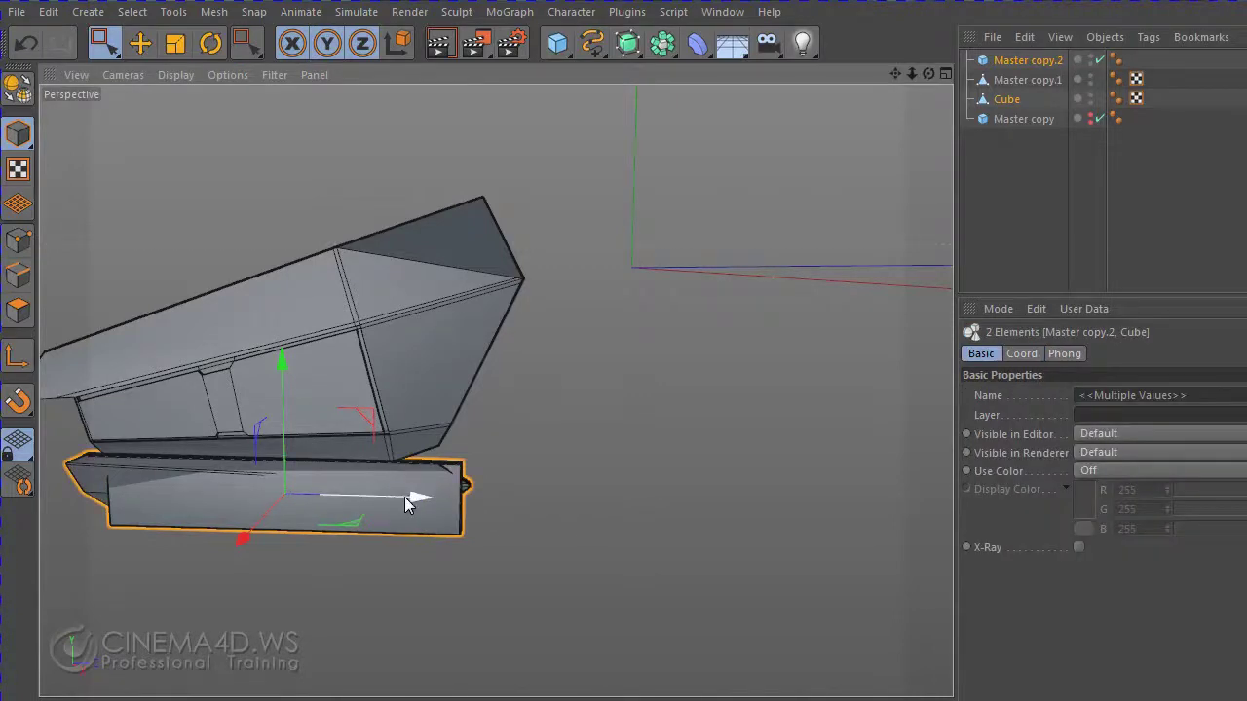
drag(406, 499, 739, 505)
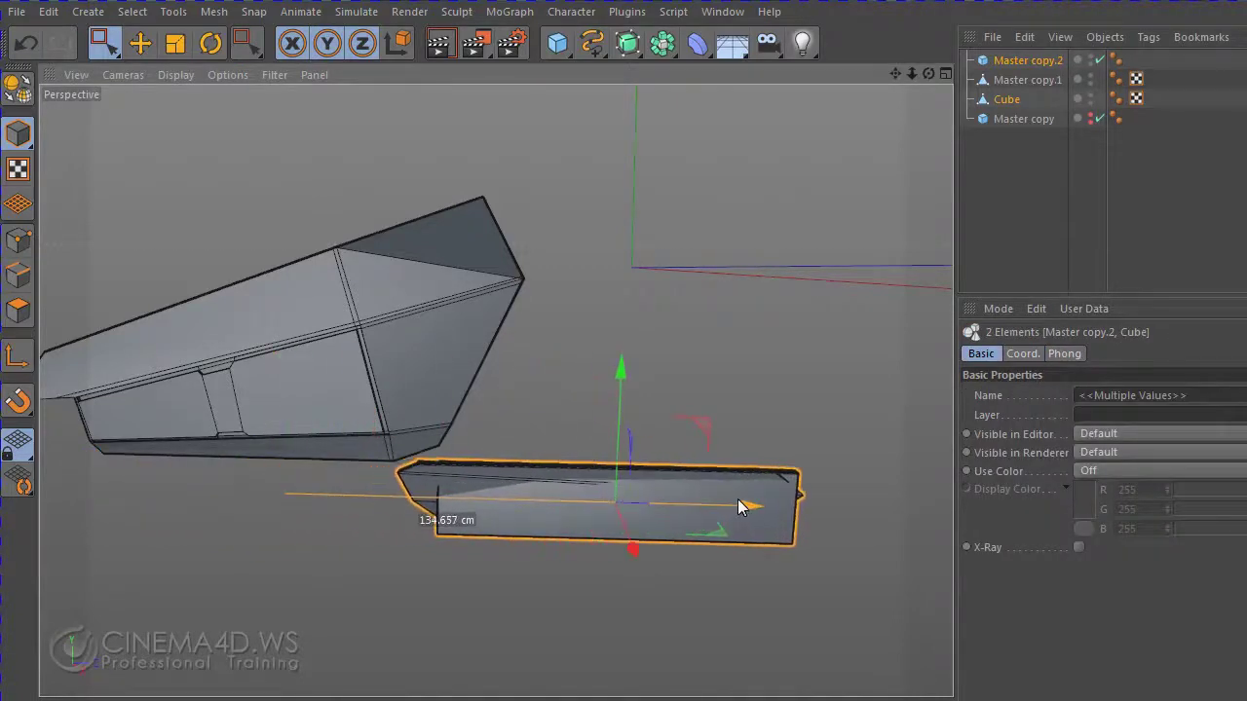
click(632, 424)
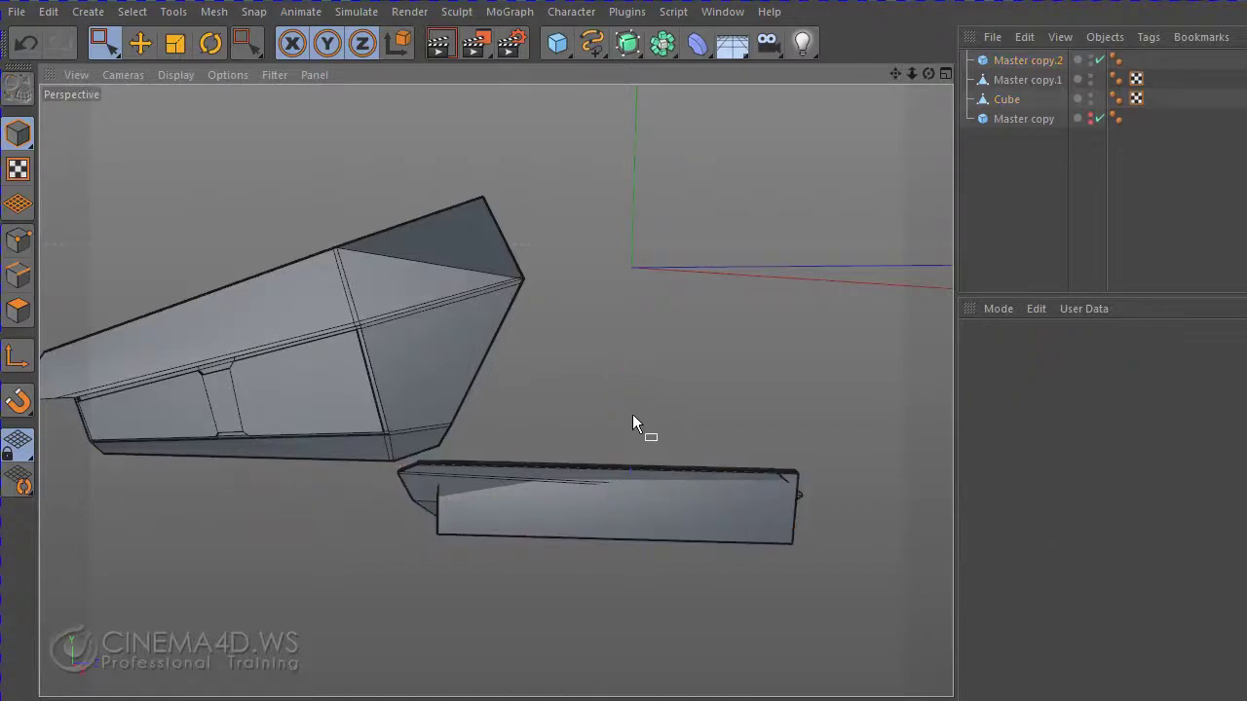
key(ctrl+z)
key(ctrl+z)
click(1028, 60)
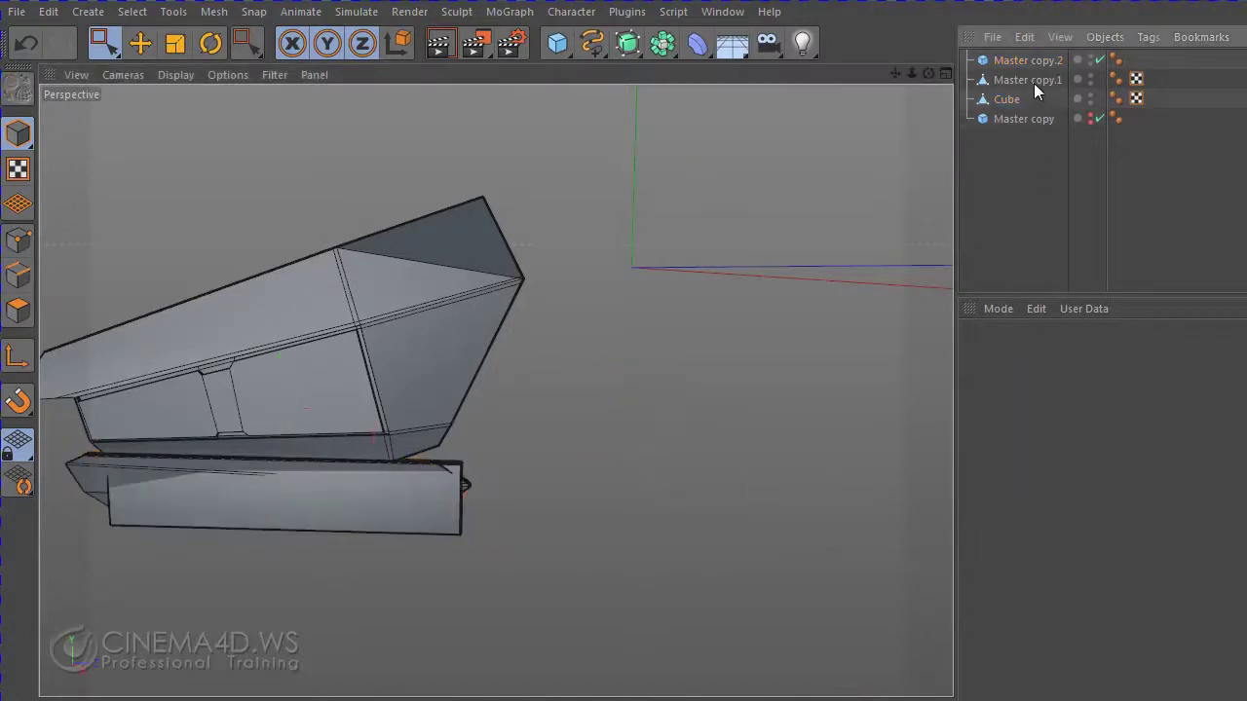
mouse_move(408, 497)
mouse_down()
mouse_move(687, 499)
mouse_move(616, 506)
mouse_up()
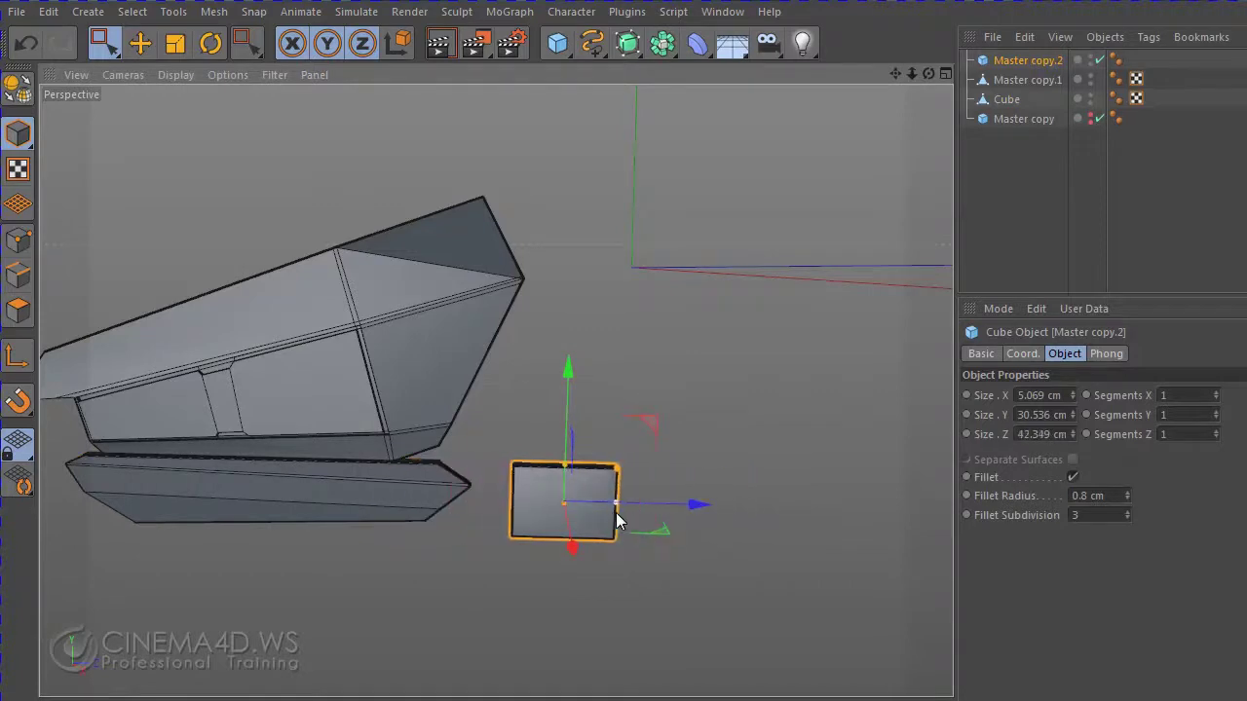
click(565, 343)
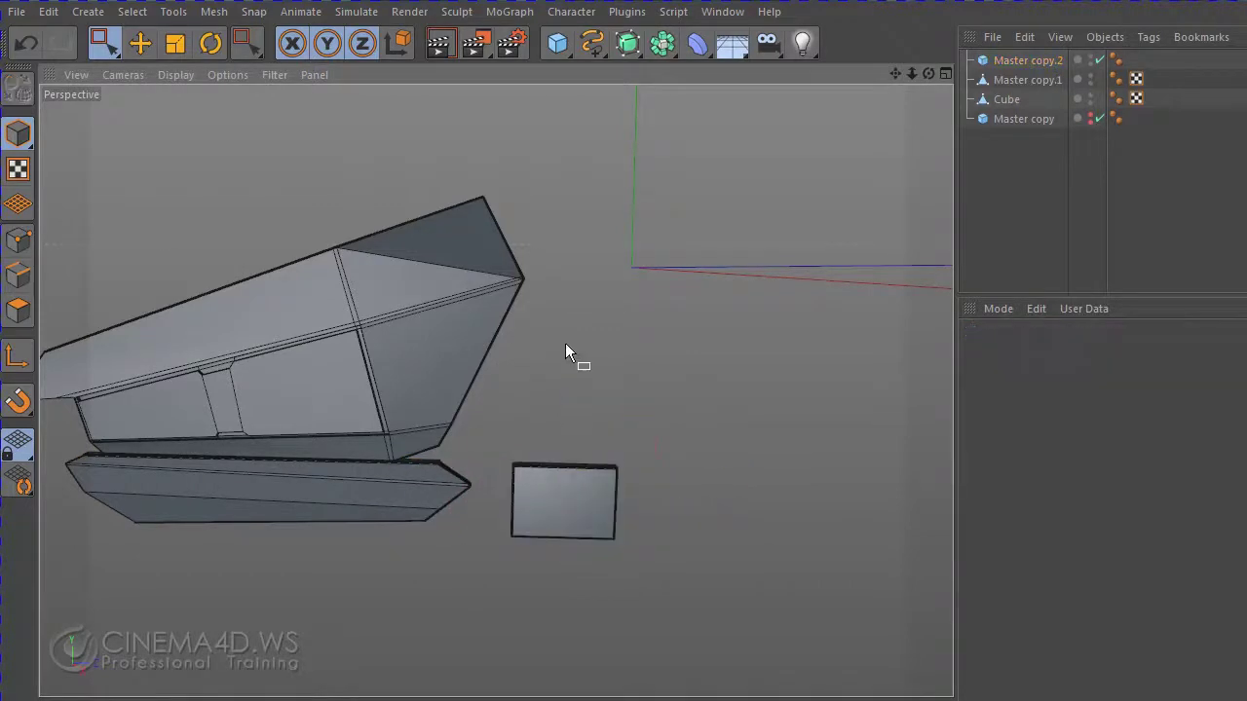
click(562, 496)
drag(569, 374, 581, 304)
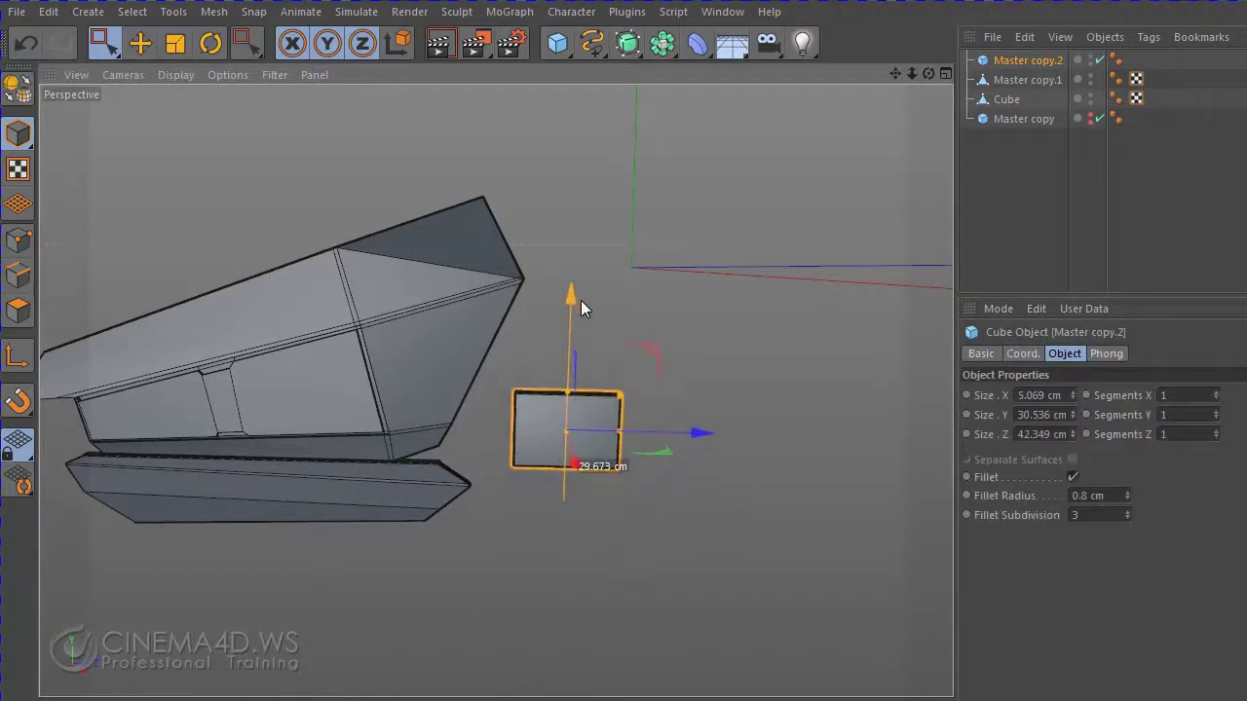
scroll(626, 495, up, 3)
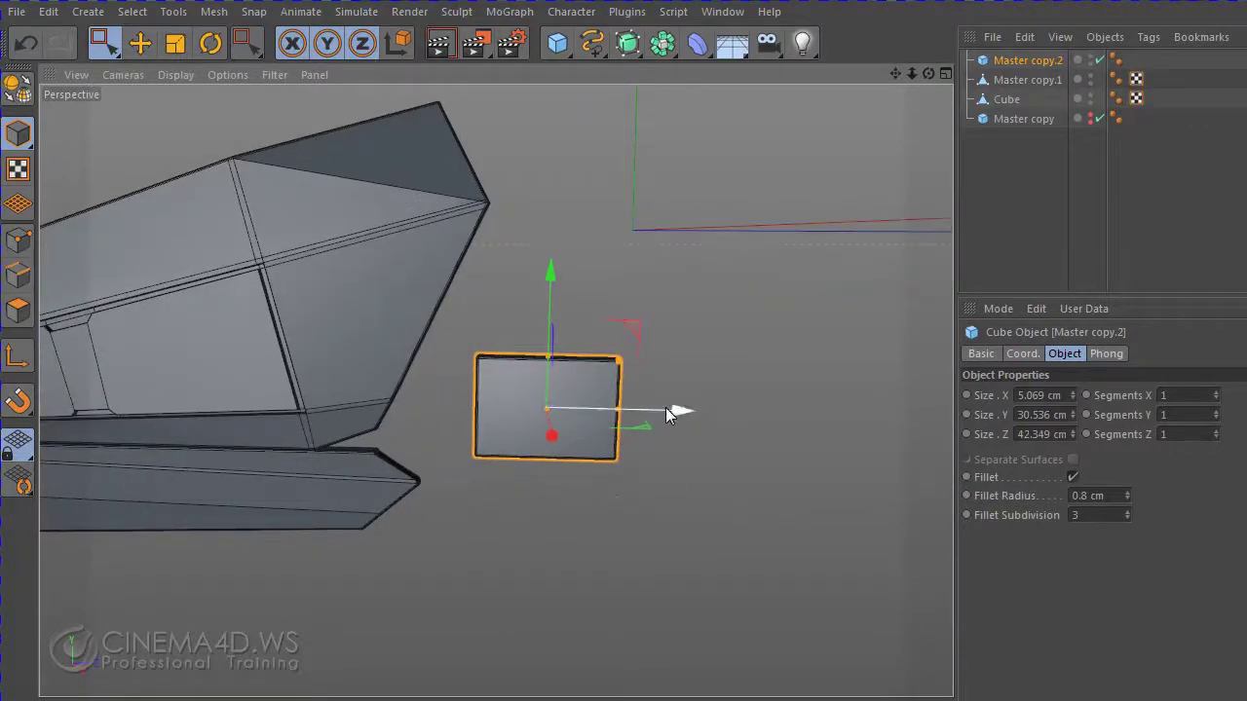
drag(666, 408, 624, 412)
drag(625, 412, 626, 413)
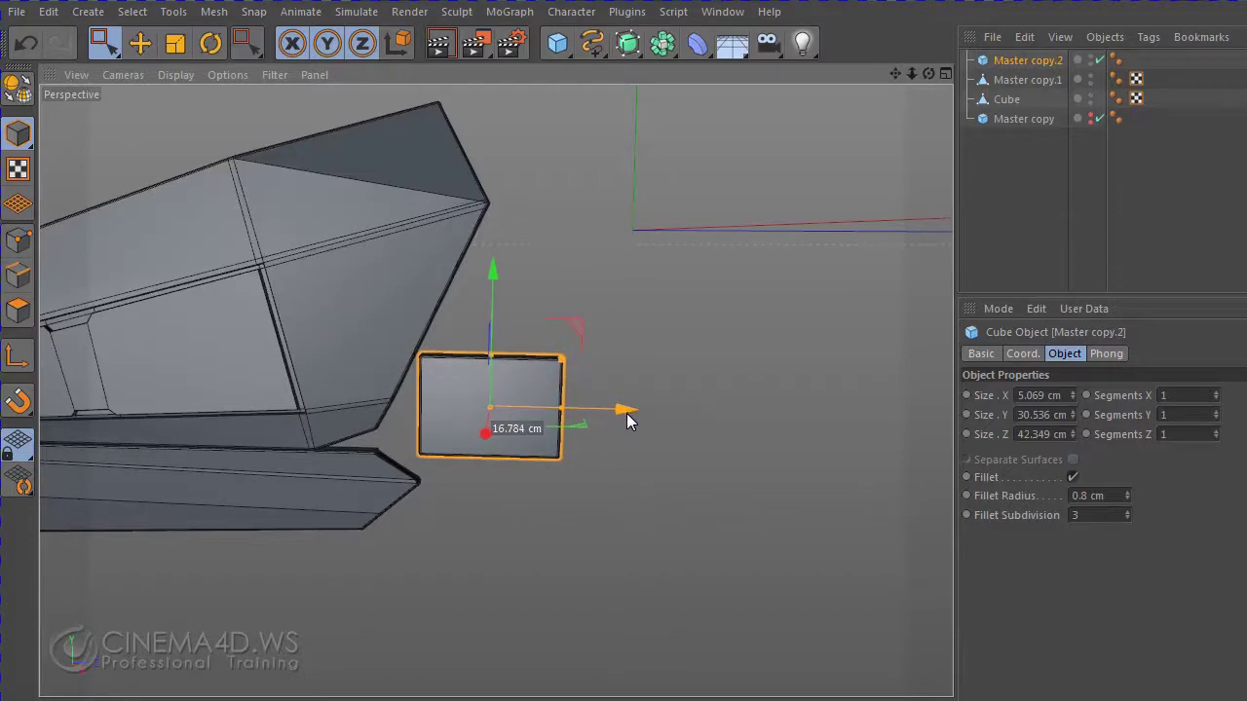
- In the Right view, place the box over the blueprint opening and stretch its Y size to 89.977 cm
middle_click(670, 533)
middle_click(426, 582)
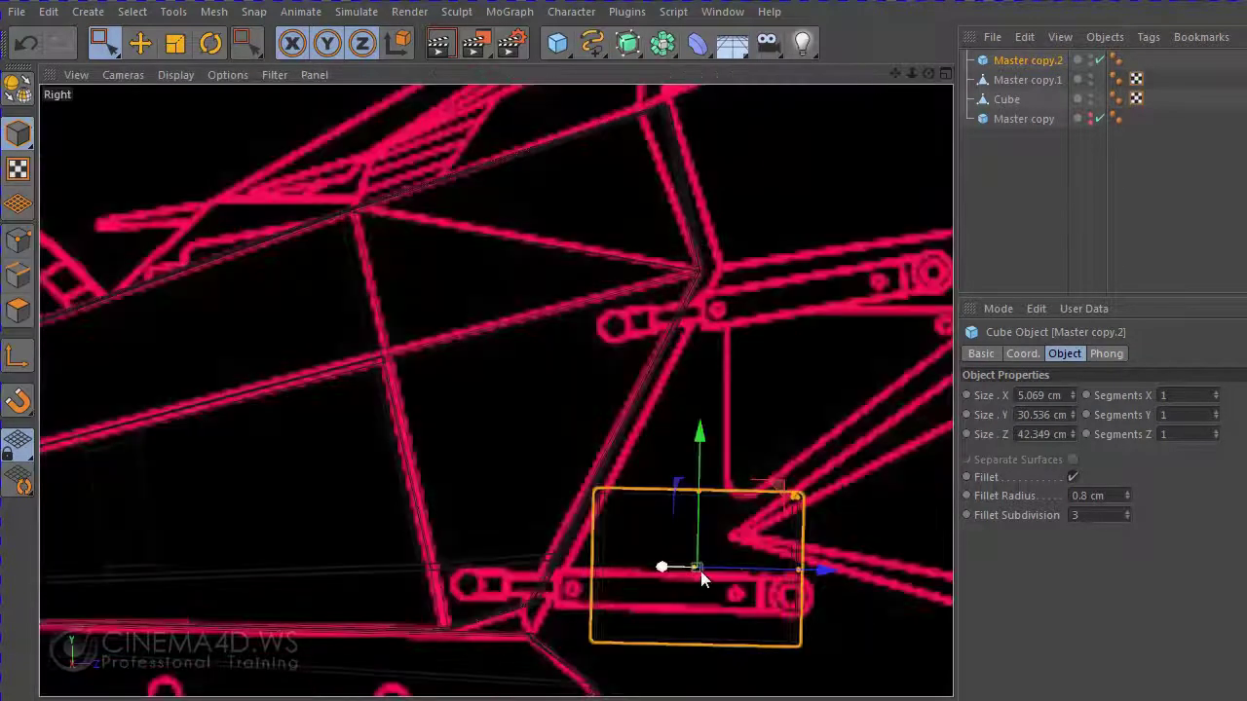
scroll(702, 570, down, 3)
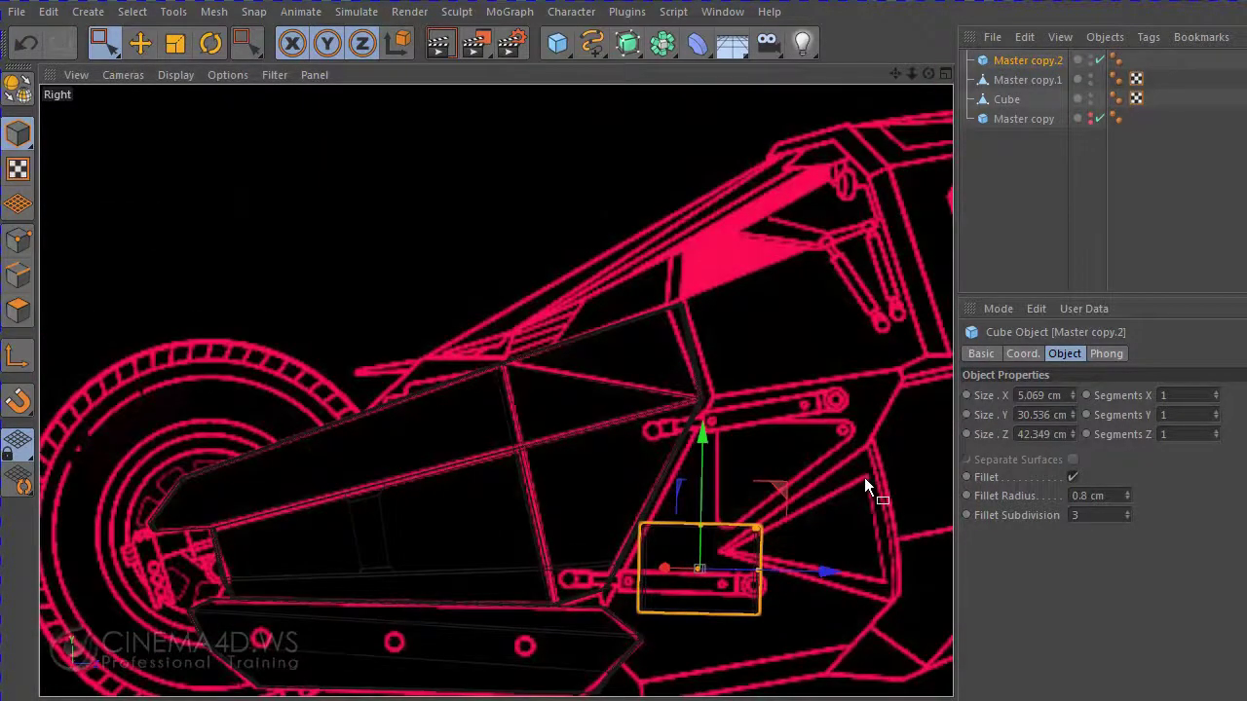
middle_drag(866, 481, 701, 424)
scroll(614, 498, up, 1)
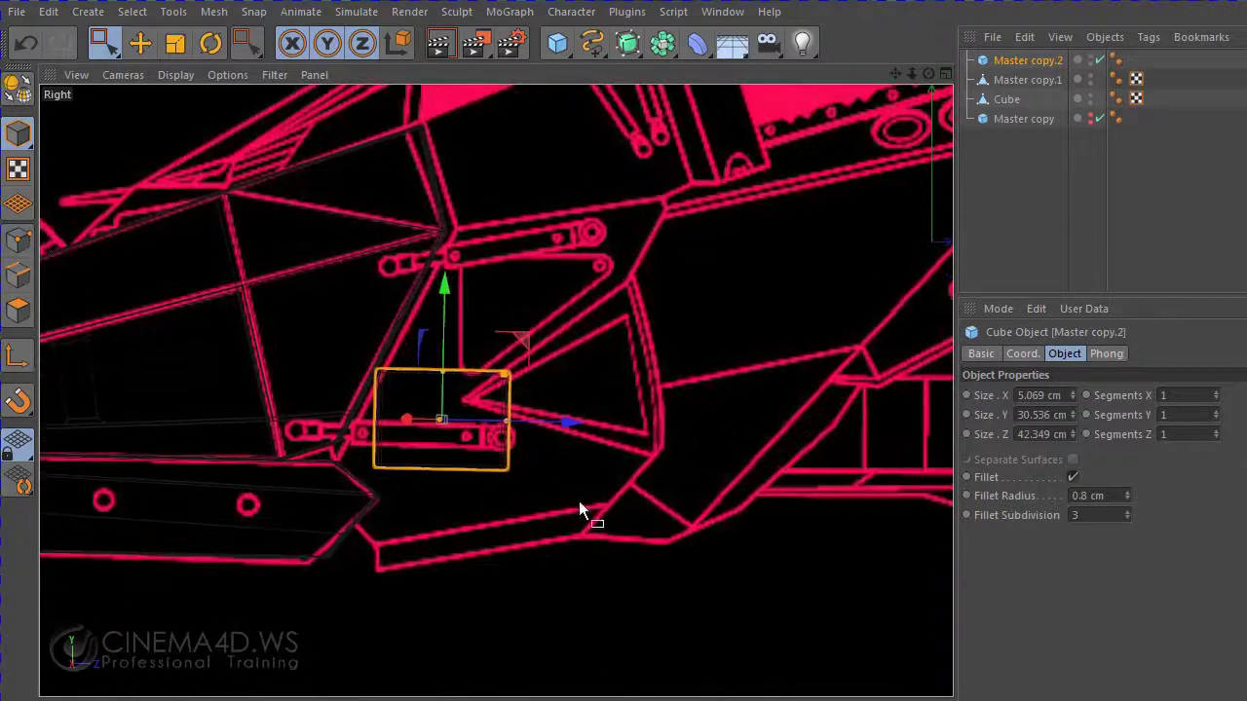
drag(583, 427, 572, 425)
scroll(568, 442, up, 2)
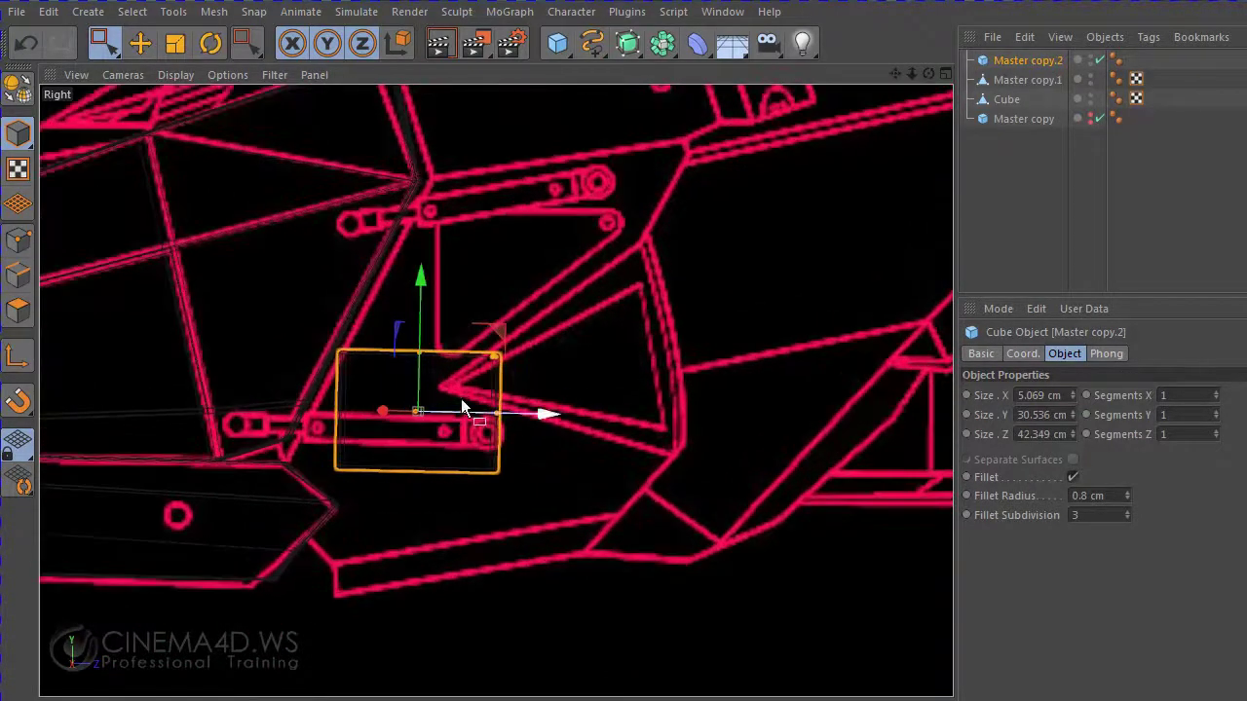
mouse_move(419, 356)
mouse_down()
mouse_move(443, 248)
mouse_move(427, 237)
mouse_move(435, 202)
mouse_up()
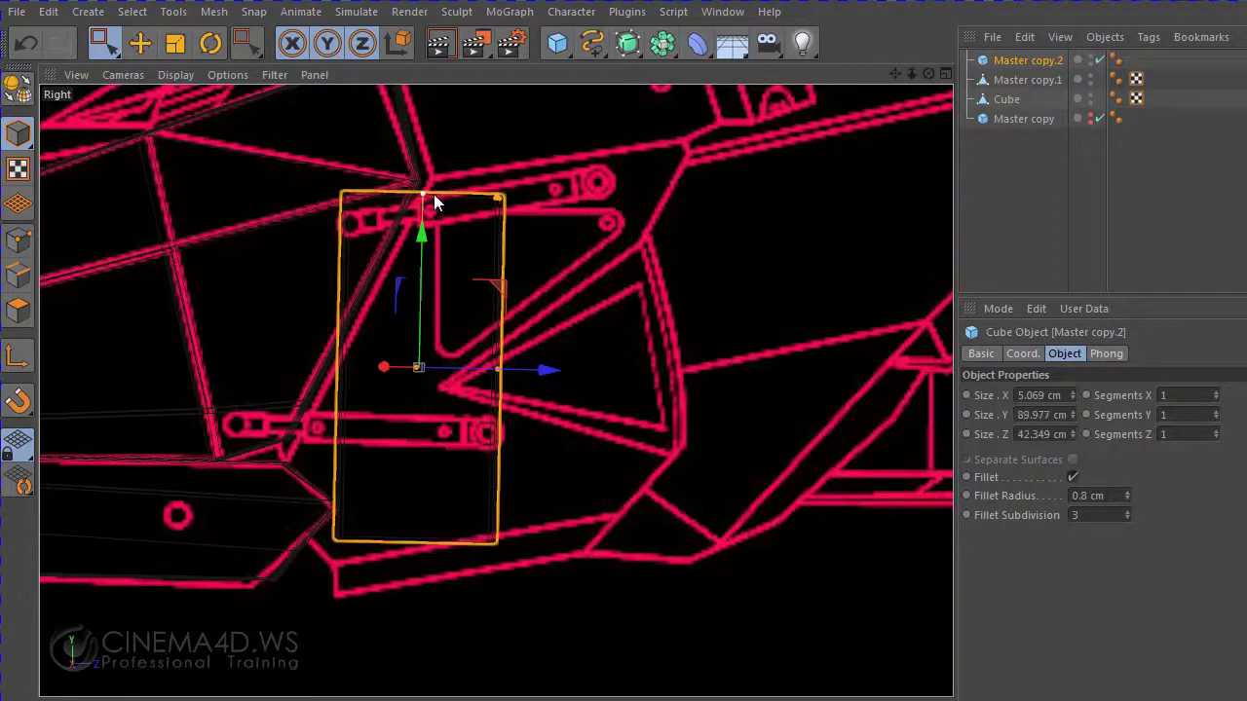
- Make the box editable and drag its top-right point up and right onto the blueprint outline
click(17, 86)
click(104, 42)
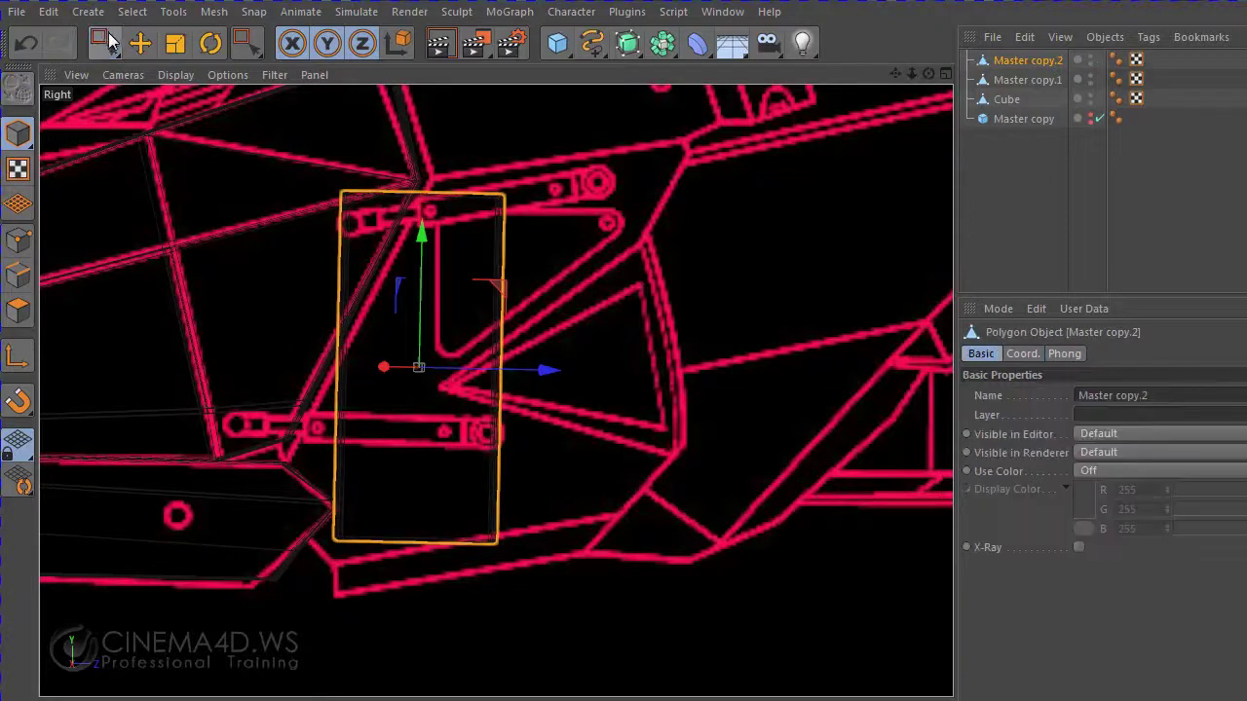
click(205, 106)
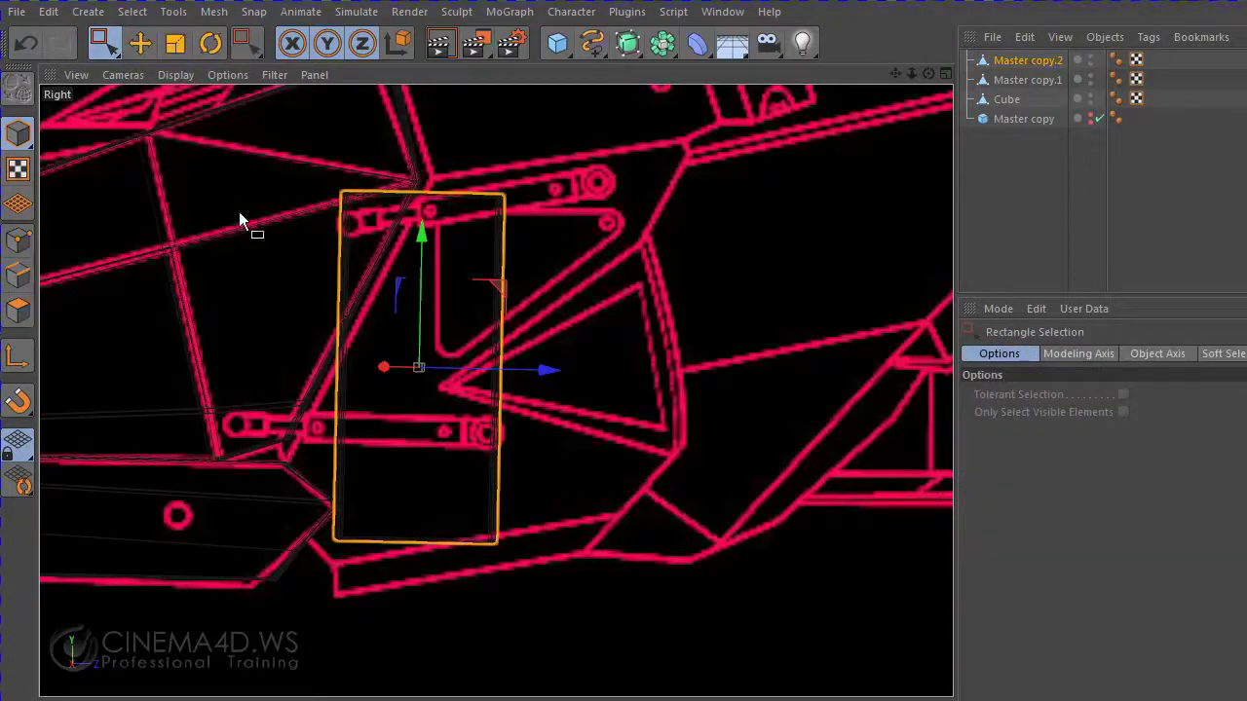
click(17, 239)
drag(510, 191, 462, 249)
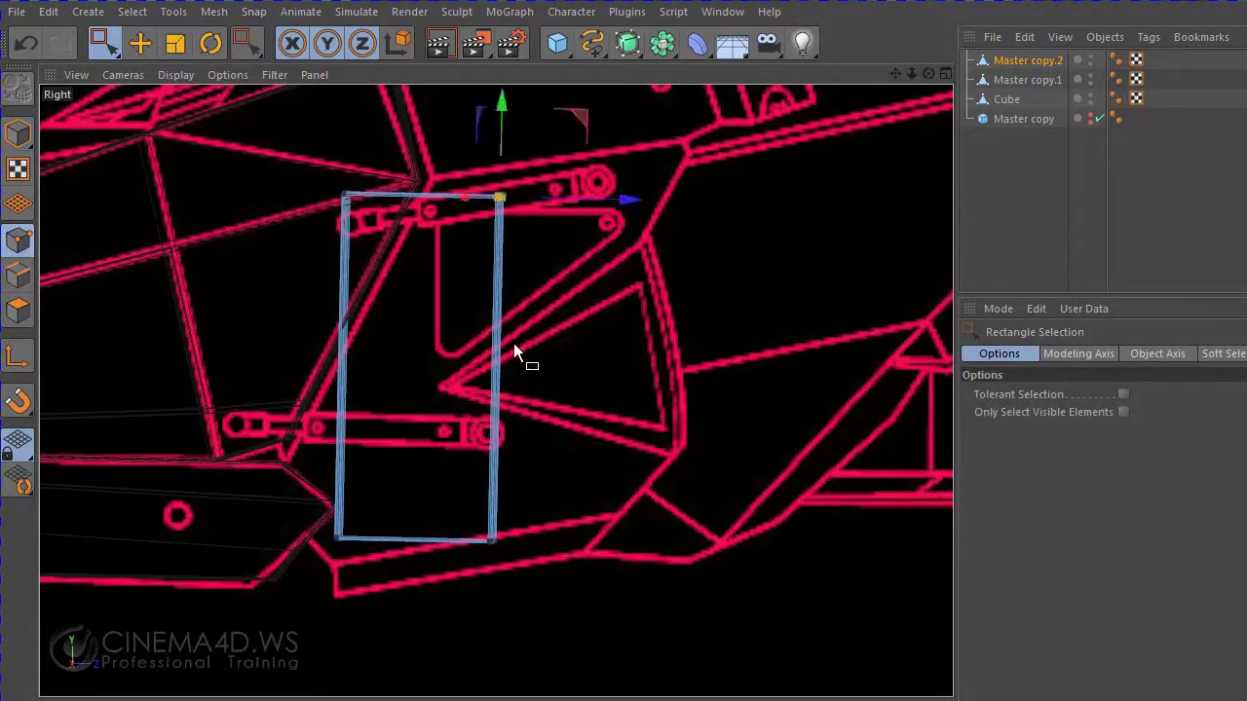
scroll(514, 347, down, 1)
key(e)
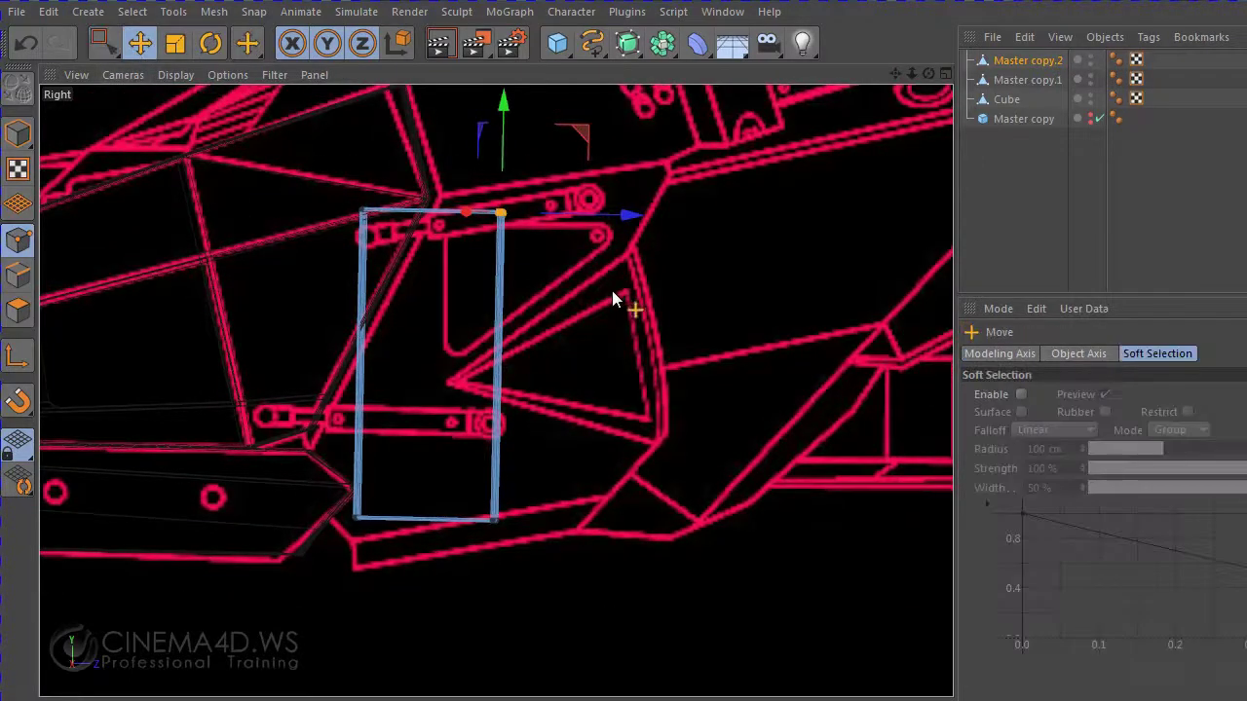
drag(612, 290, 778, 239)
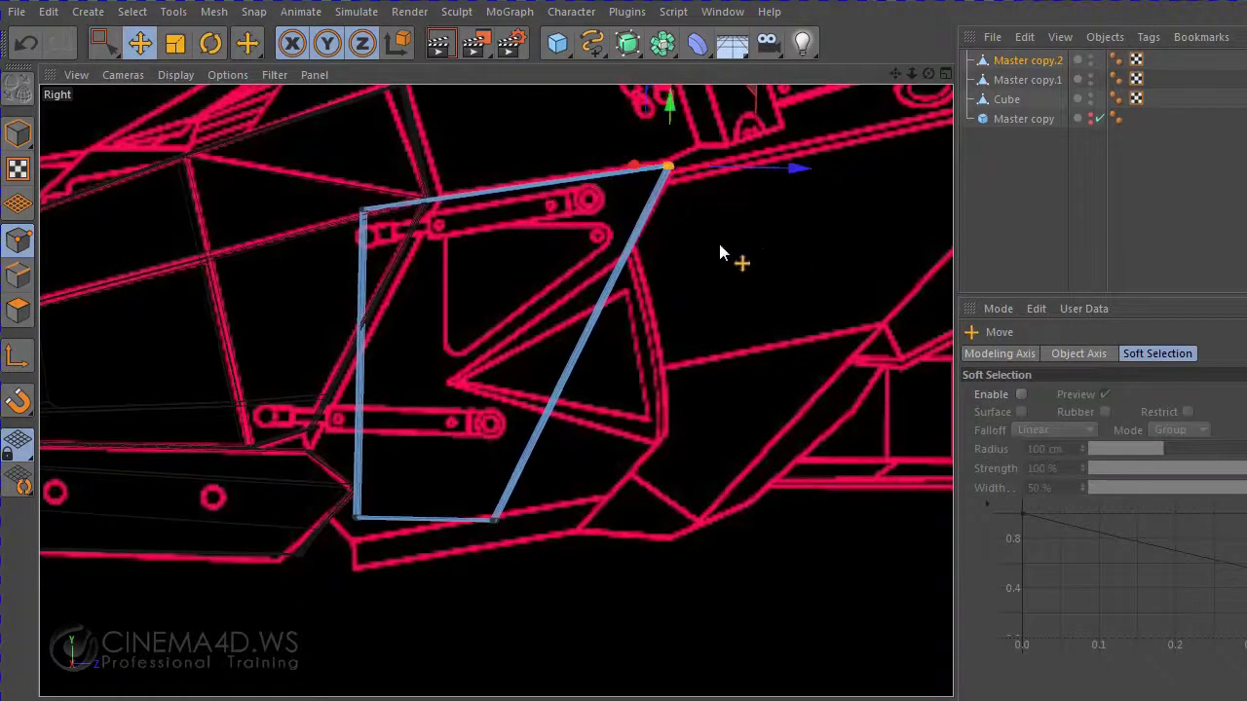
- Move the box's top-left point right onto the red outline
click(99, 43)
drag(441, 171, 326, 258)
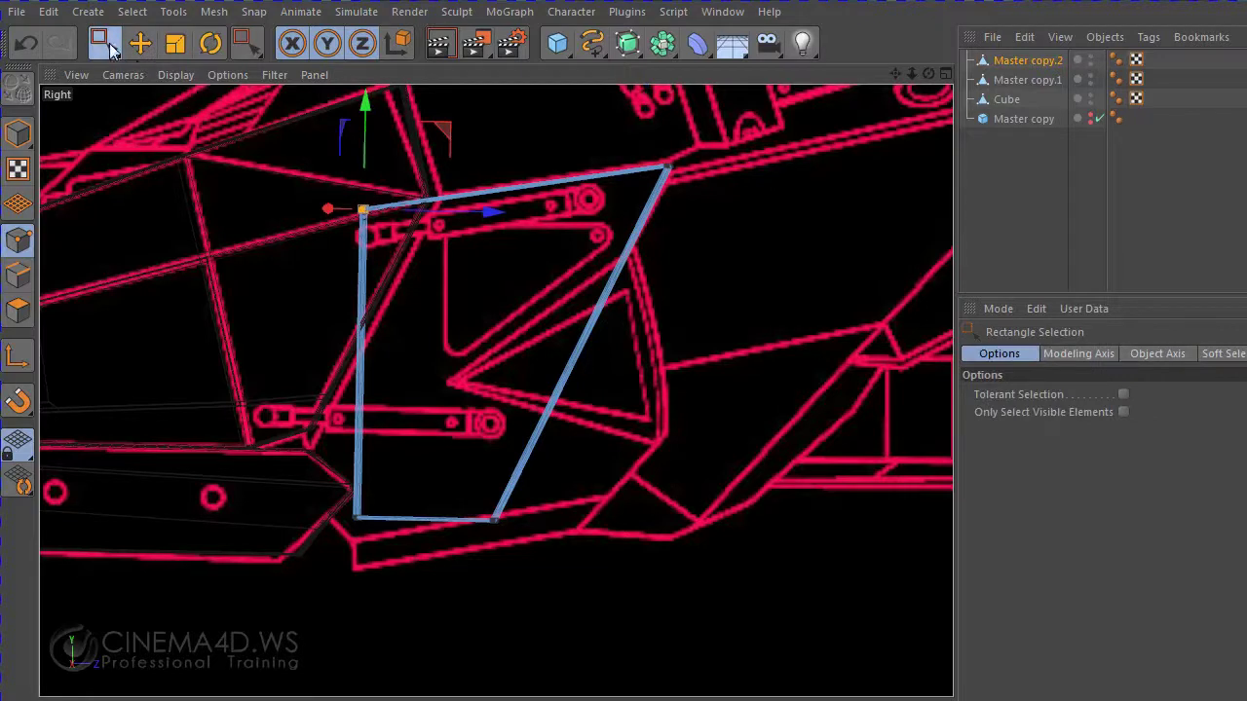
click(139, 43)
drag(484, 290, 560, 282)
- Select the box's bottom-left point and nudge it left toward the outline
click(104, 43)
scroll(405, 465, up, 1)
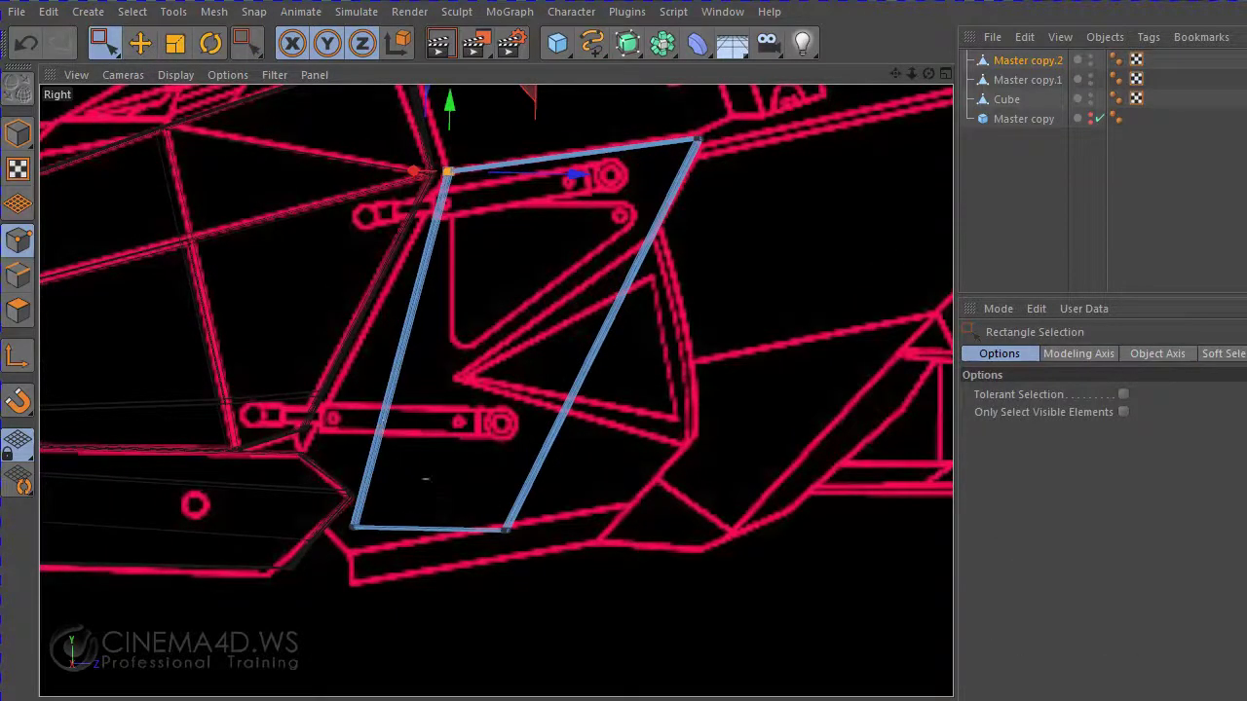
drag(429, 477, 316, 555)
scroll(362, 590, up, 2)
scroll(409, 586, up, 2)
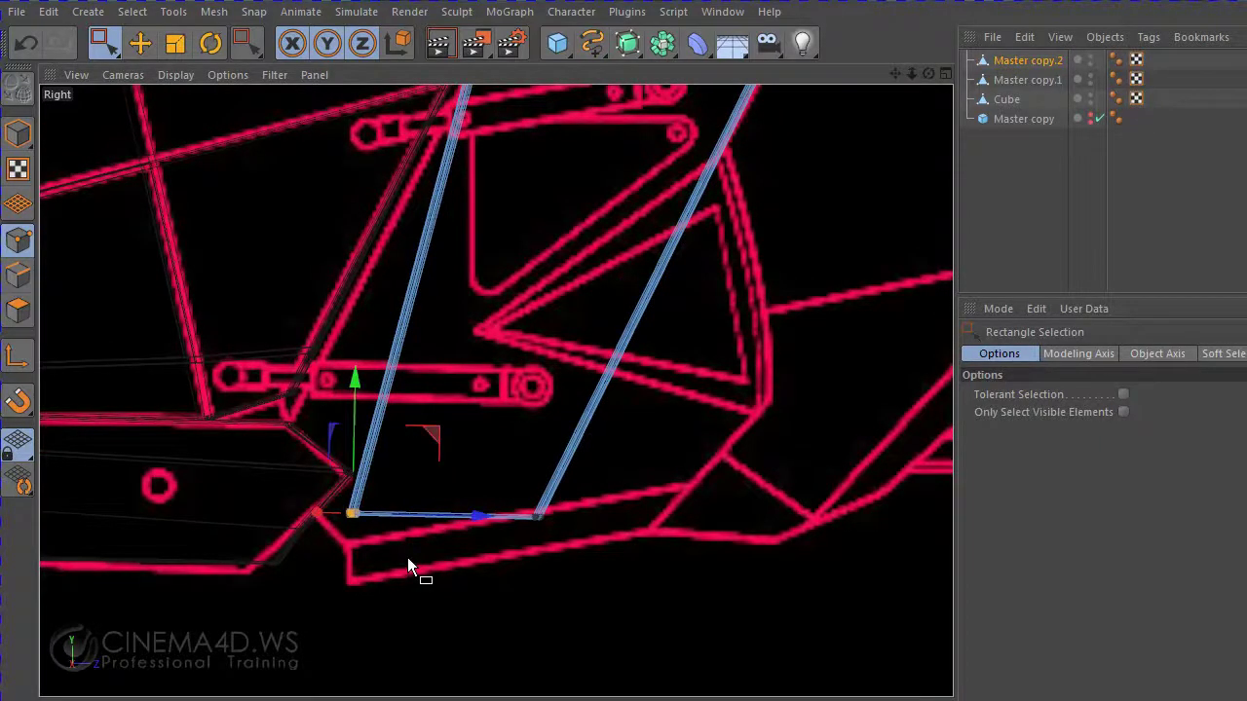
drag(409, 559, 346, 499)
click(139, 43)
drag(420, 343, 337, 306)
- Move the plate's bottom-right corner point onto the blueprint line in the Right view
scroll(529, 575, down, 1)
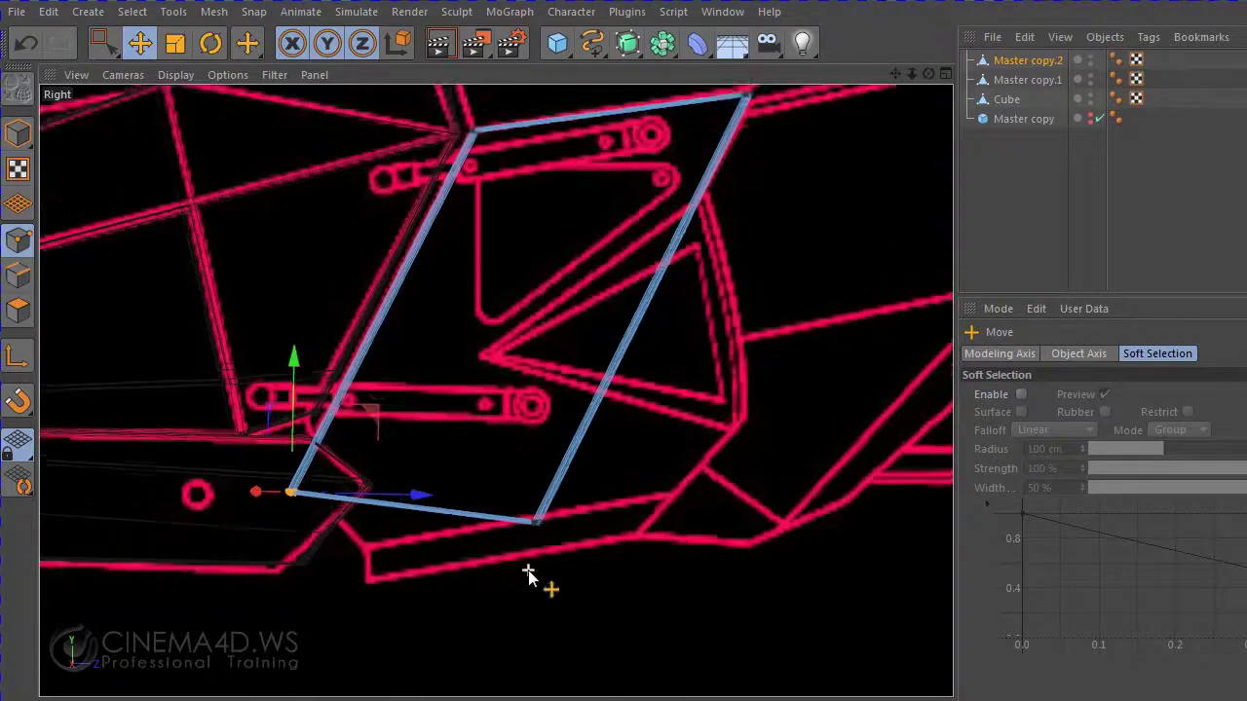
scroll(529, 576, down, 1)
click(104, 45)
drag(624, 448, 526, 536)
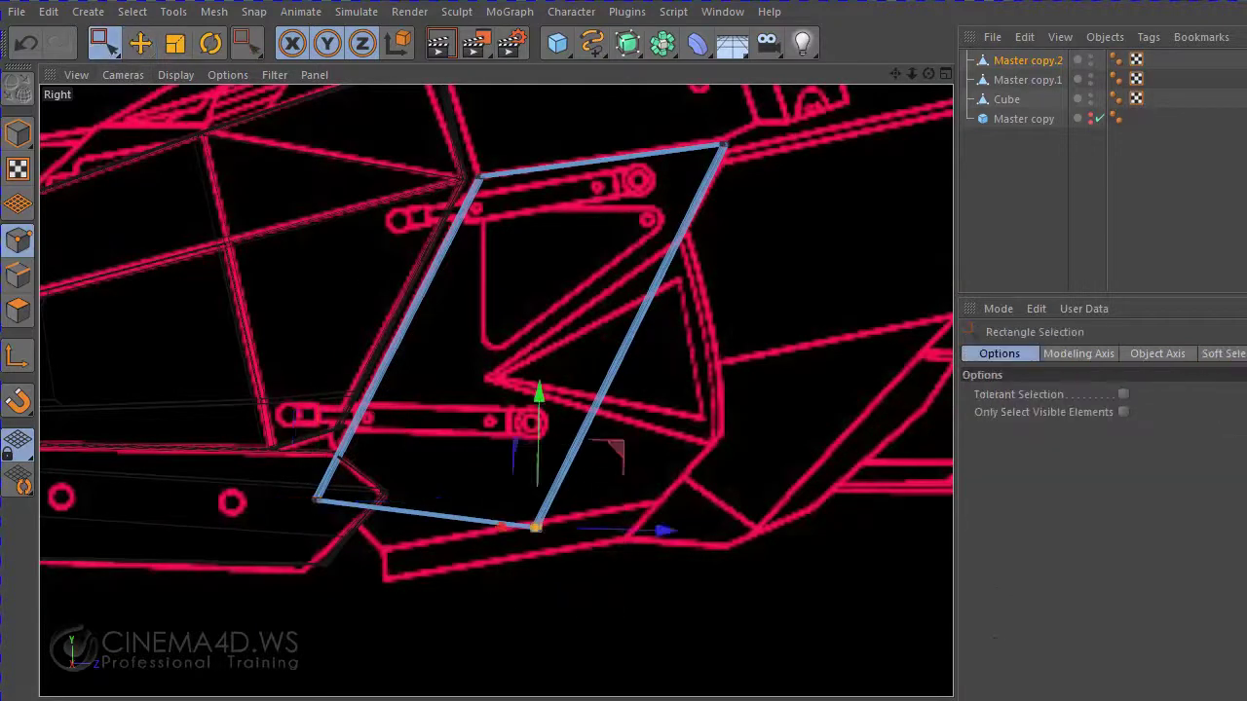
click(139, 42)
mouse_move(682, 443)
mouse_down()
mouse_move(747, 431)
mouse_move(789, 385)
mouse_move(797, 409)
mouse_move(868, 438)
mouse_move(825, 407)
mouse_move(877, 415)
mouse_move(831, 402)
mouse_up()
scroll(821, 434, up, 2)
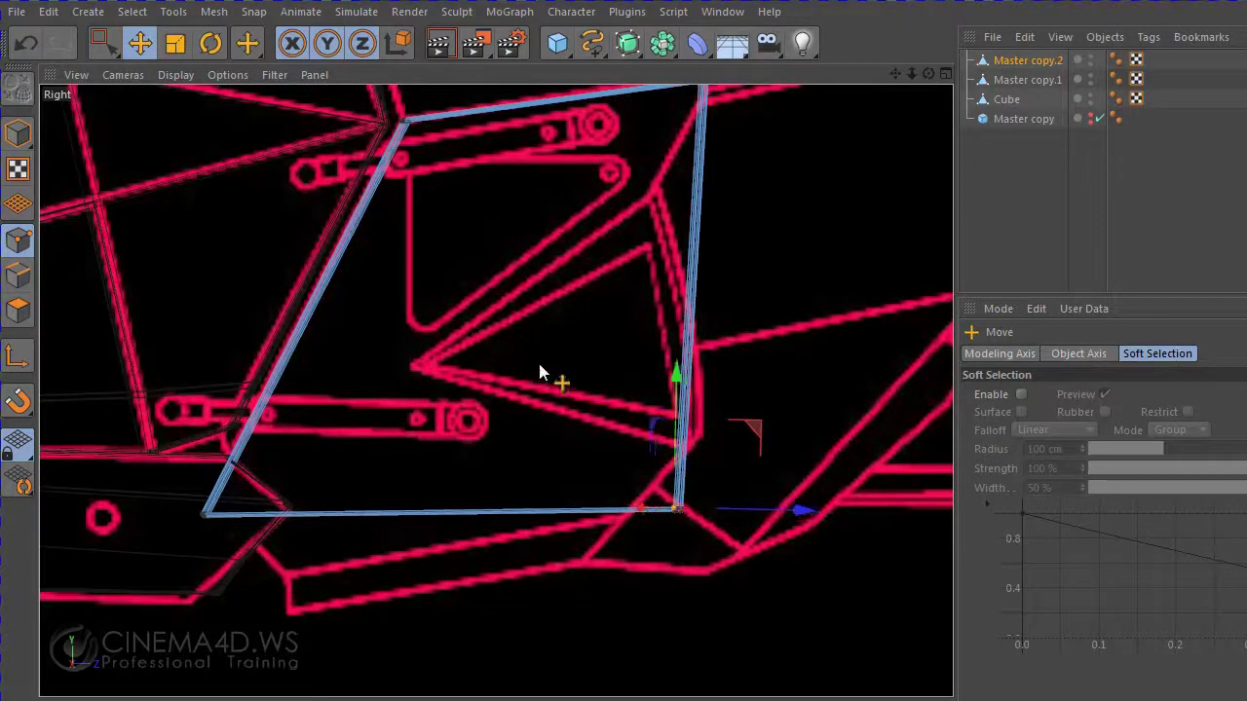
click(97, 42)
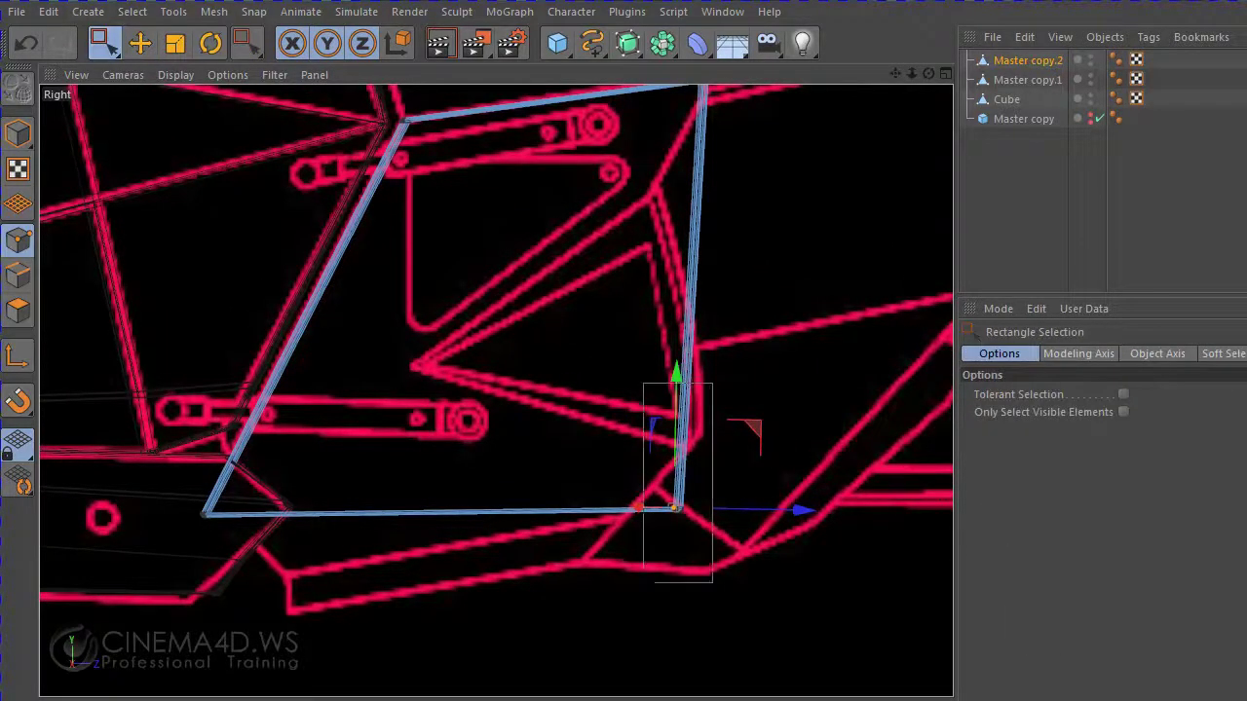
- In the Front view, slide the selected points and the plate's top points left along X
middle_click(668, 412)
middle_click(818, 563)
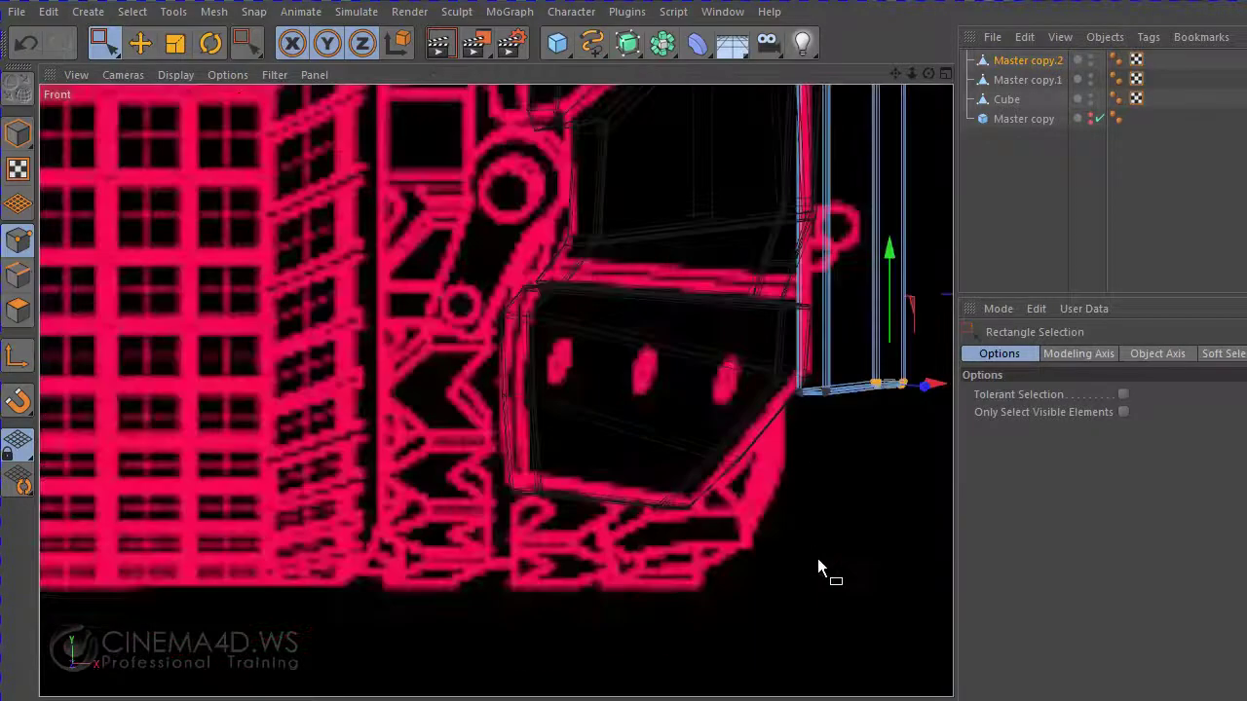
scroll(843, 539, up, 3)
drag(949, 430, 881, 433)
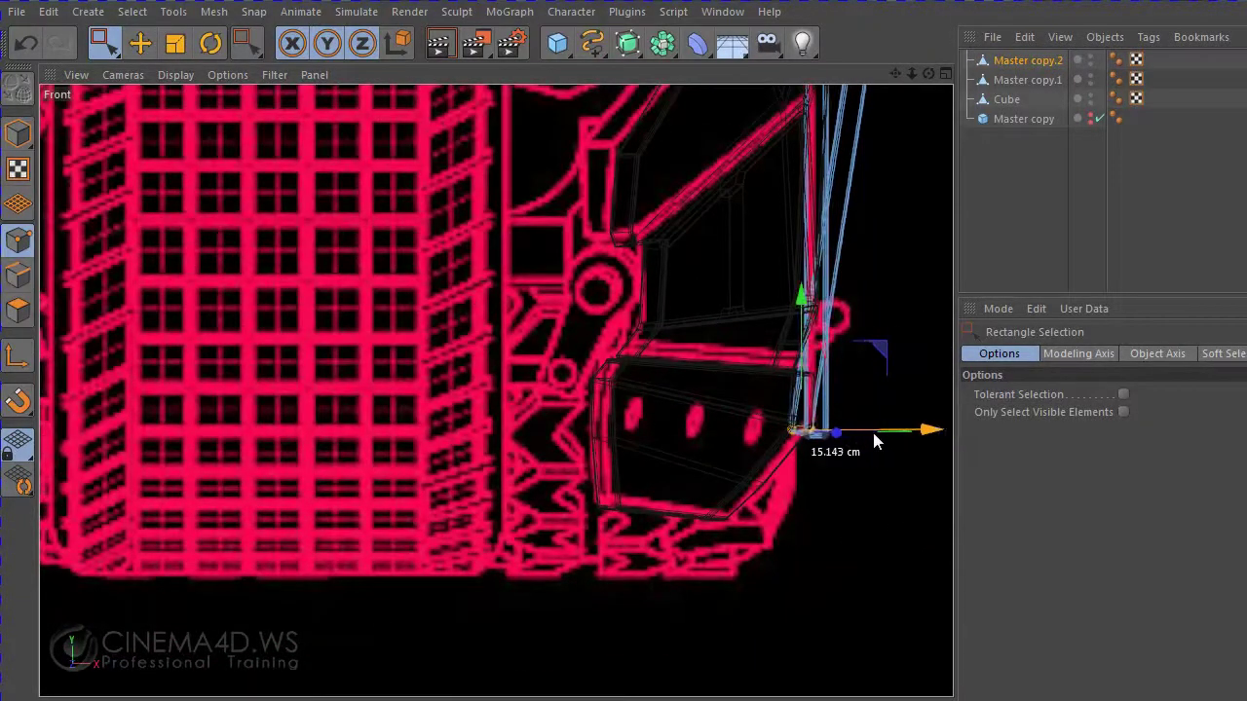
drag(894, 82, 827, 240)
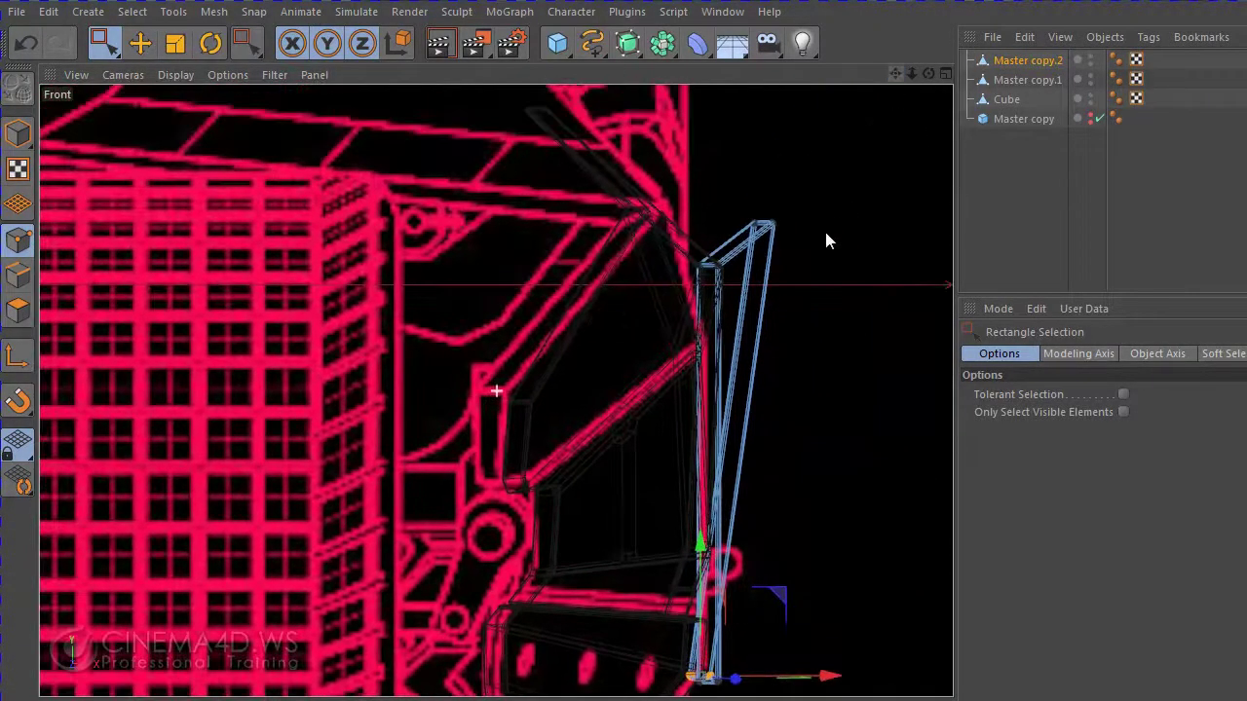
drag(832, 193, 737, 255)
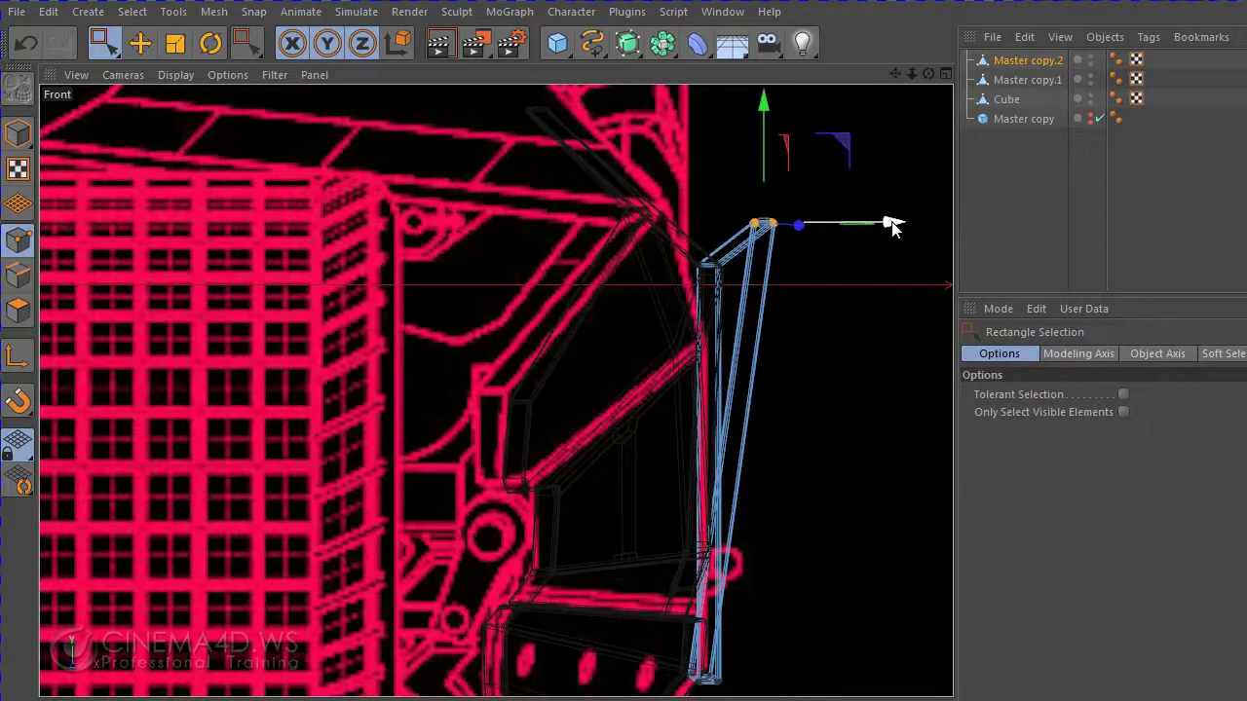
drag(893, 226, 789, 228)
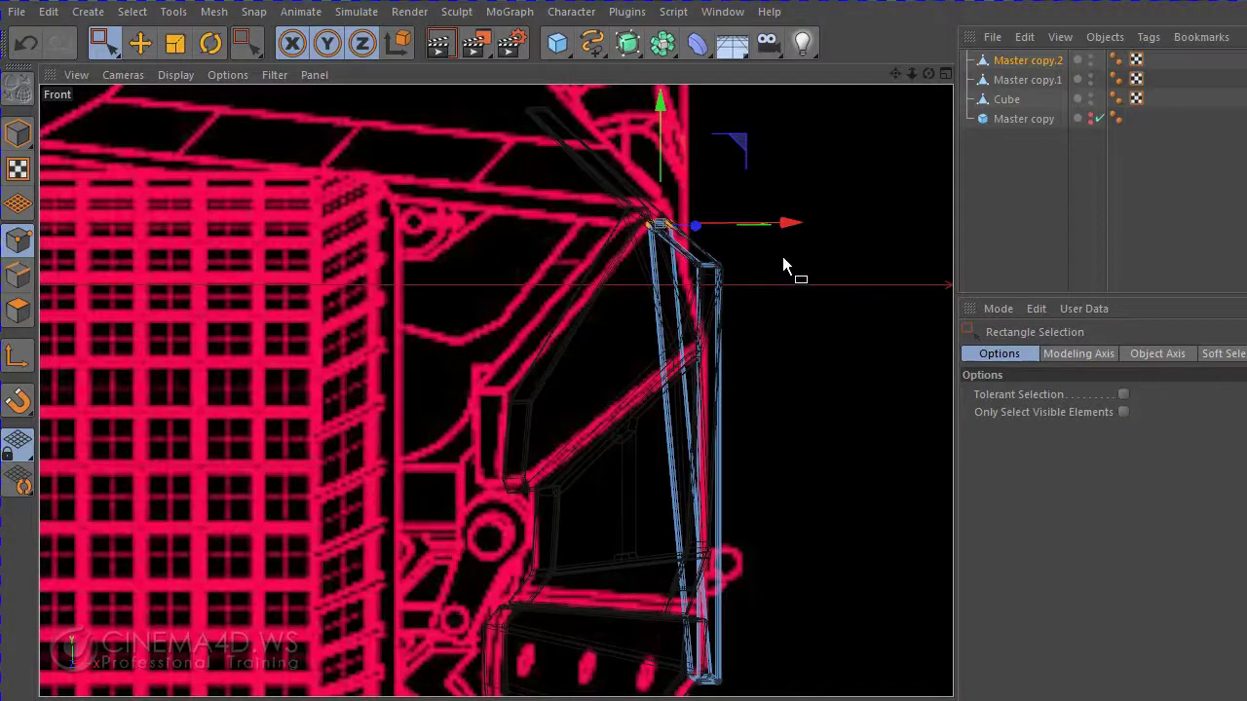
scroll(828, 343, down, 3)
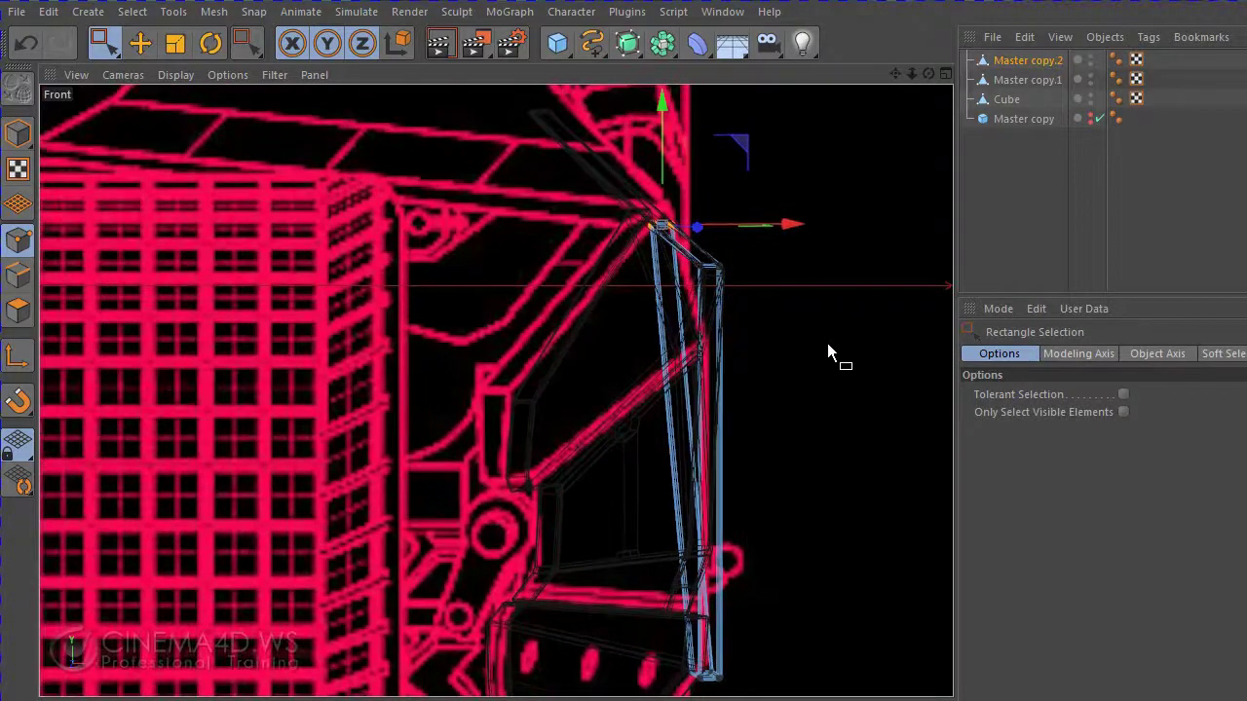
- In the Perspective view, move the plate's lower vertex about 8.9 cm
middle_click(827, 343)
middle_click(419, 499)
scroll(774, 390, down, 1)
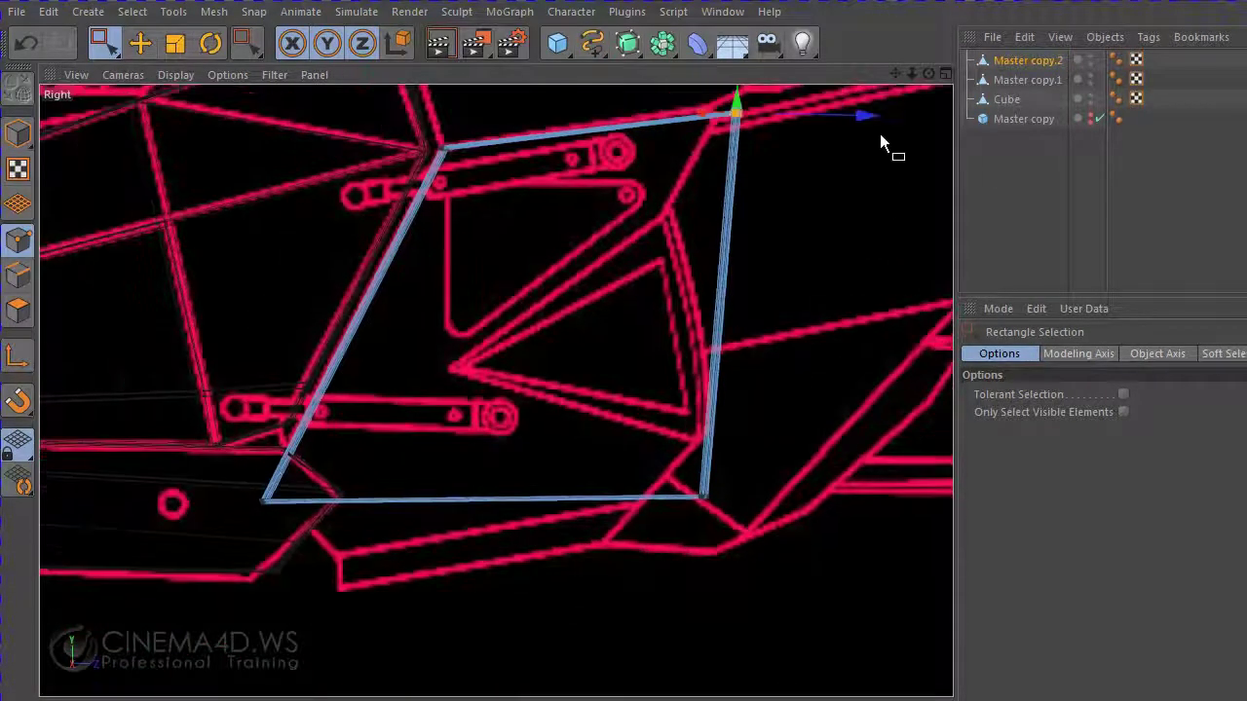
middle_click(570, 287)
middle_click(401, 258)
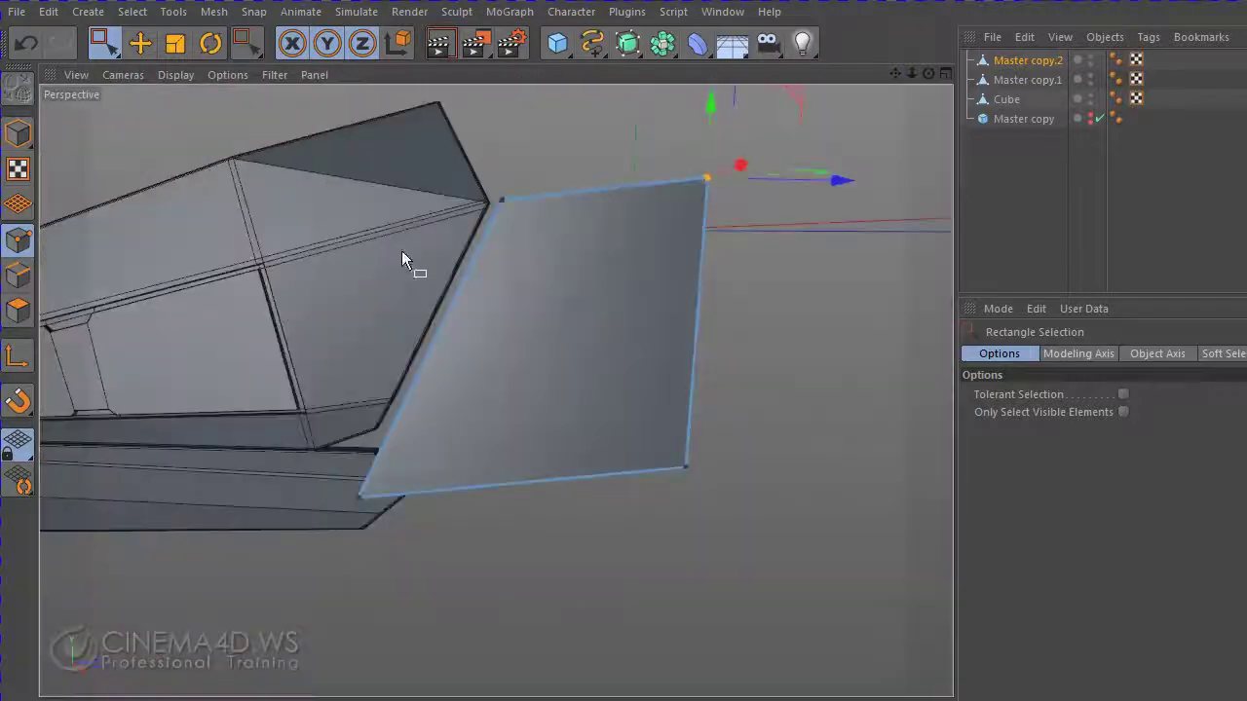
click(499, 199)
drag(932, 78, 907, 220)
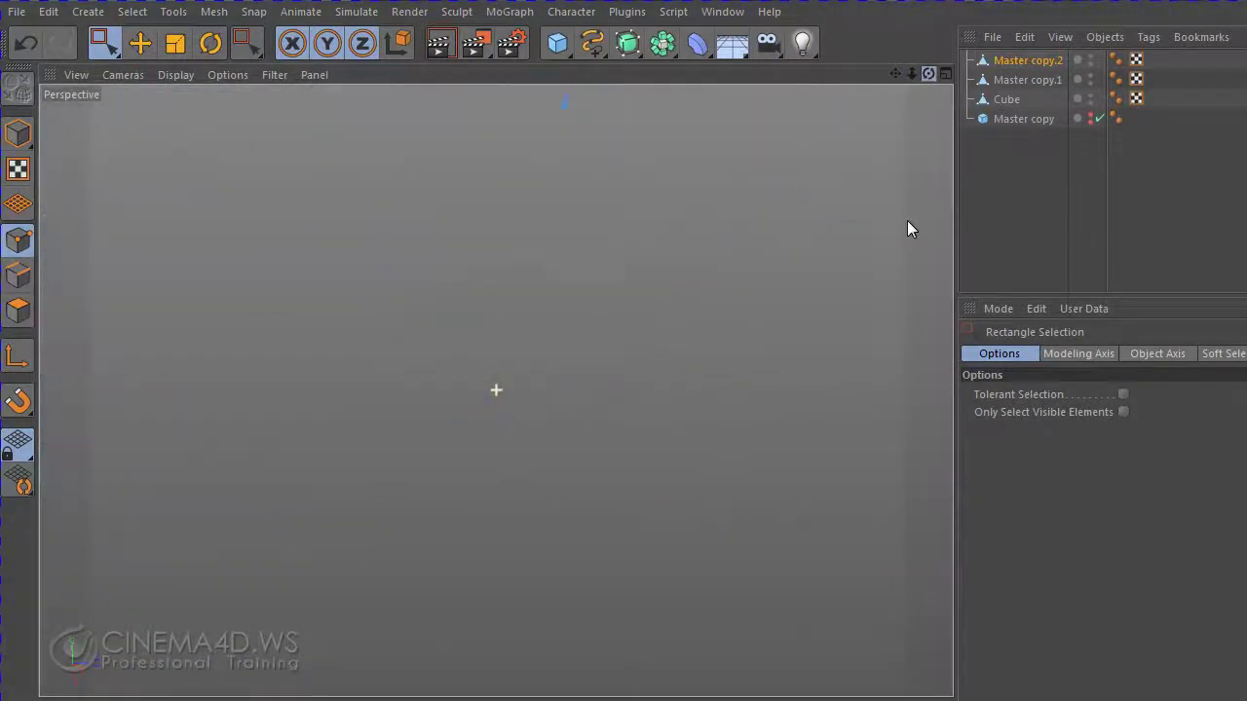
mouse_move(562, 323)
alt+mouse_down()
mouse_move(673, 469)
mouse_move(693, 598)
mouse_move(559, 470)
mouse_move(643, 300)
mouse_move(712, 244)
mouse_move(640, 439)
alt+mouse_up()
drag(577, 480, 484, 548)
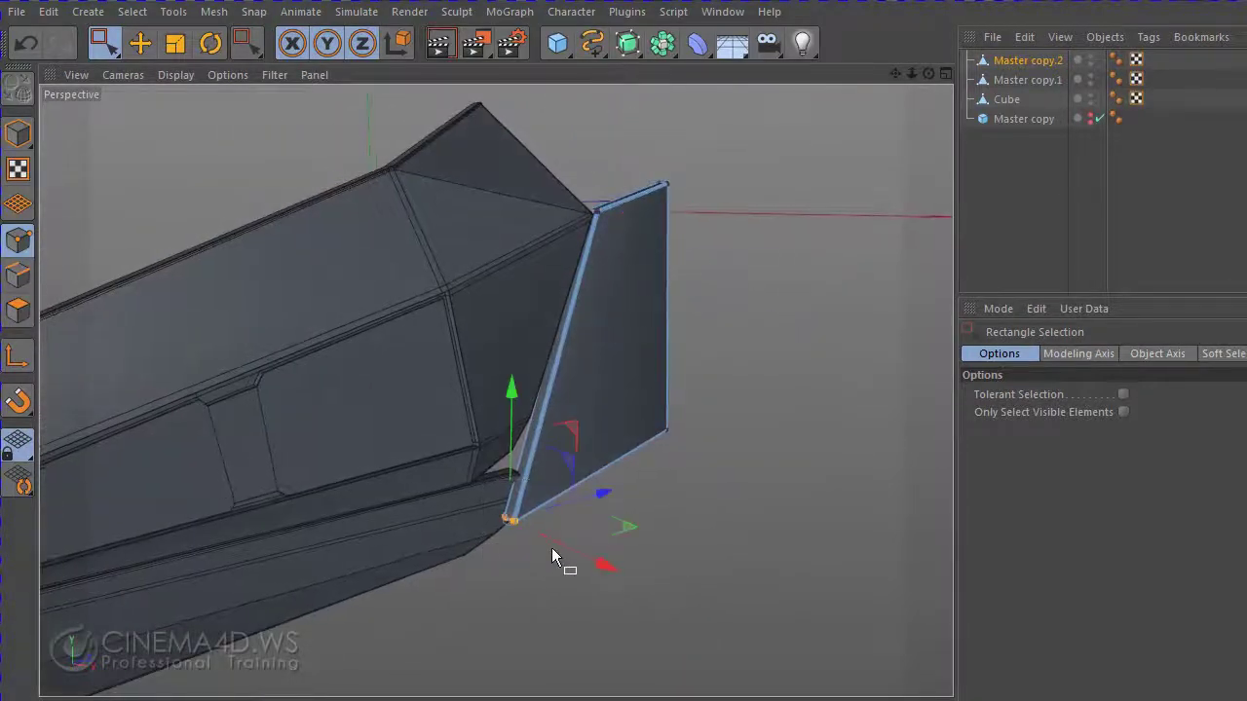
mouse_move(606, 570)
mouse_down()
mouse_move(560, 557)
mouse_move(609, 570)
mouse_up()
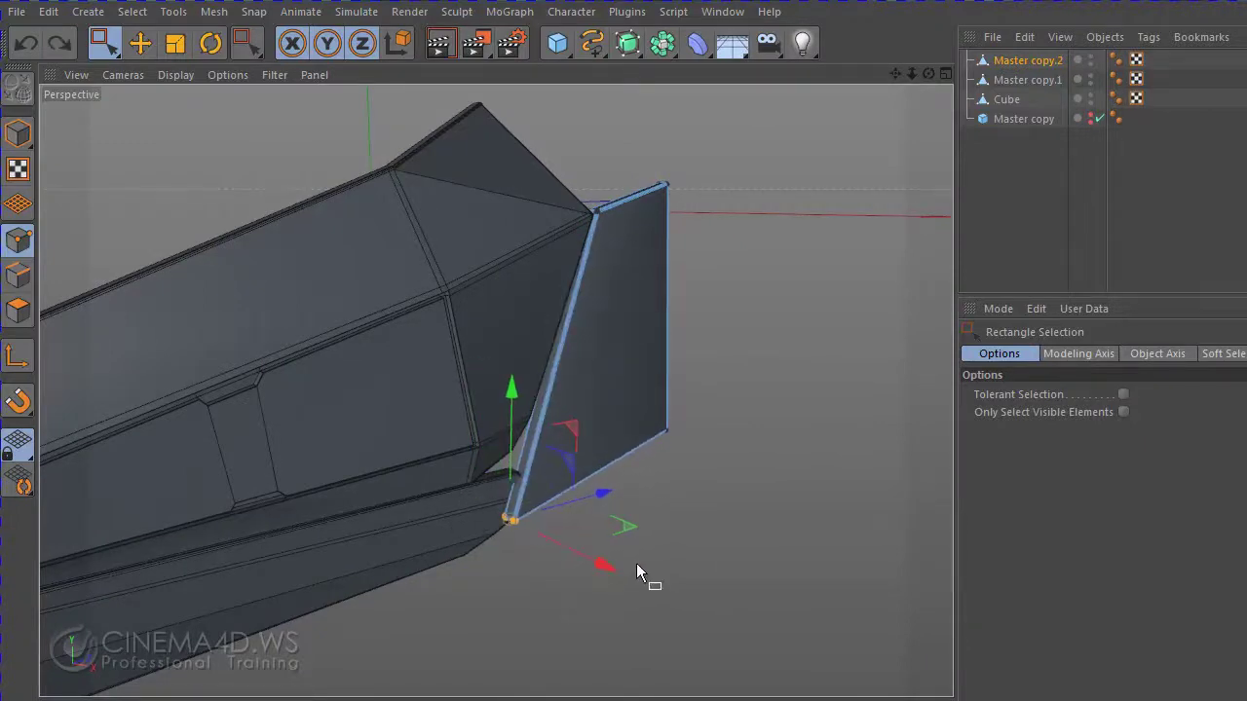
- Knife-cut an edge across the plate in the Right view with Visible Only off, then start a second cut
middle_click(698, 433)
middle_click(301, 571)
right_click(498, 429)
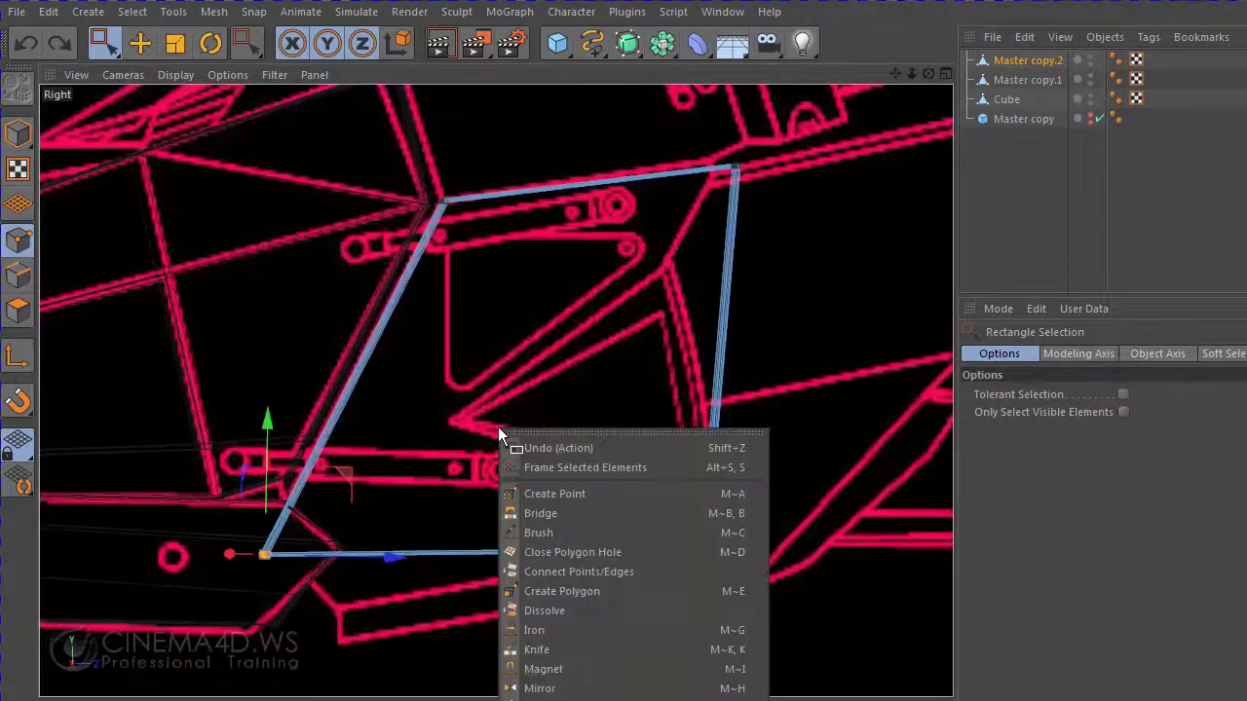
click(553, 648)
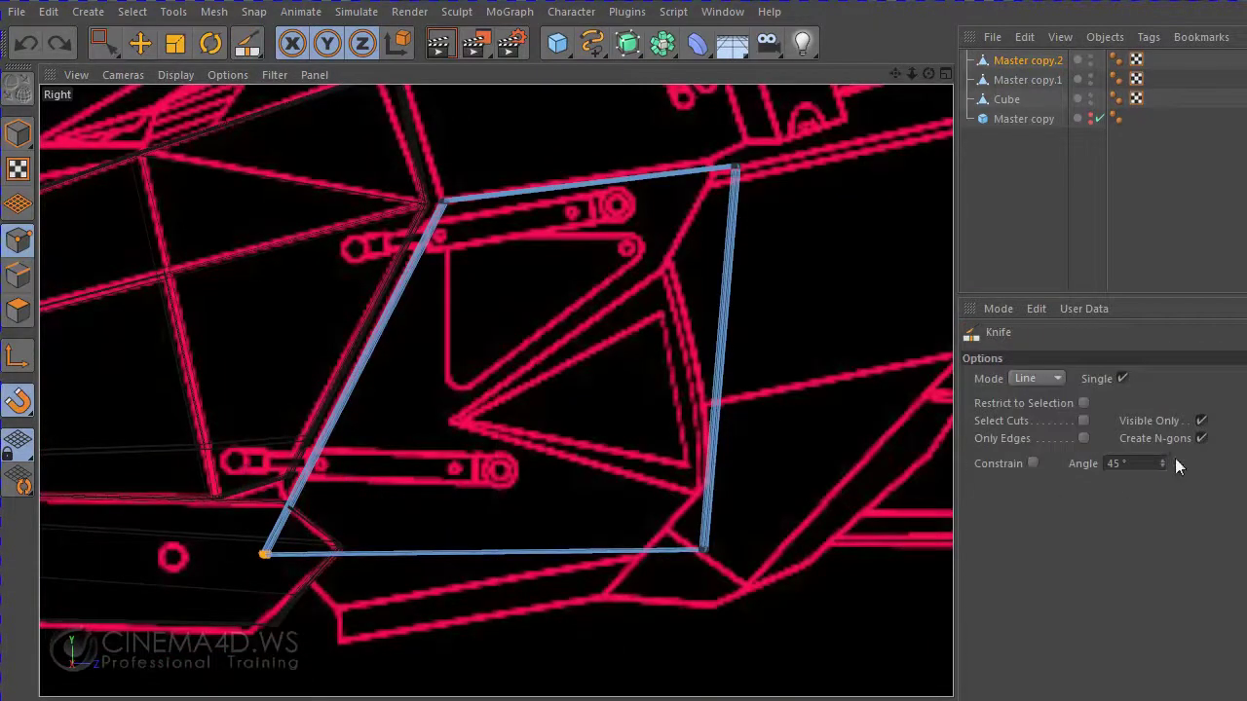
click(1202, 420)
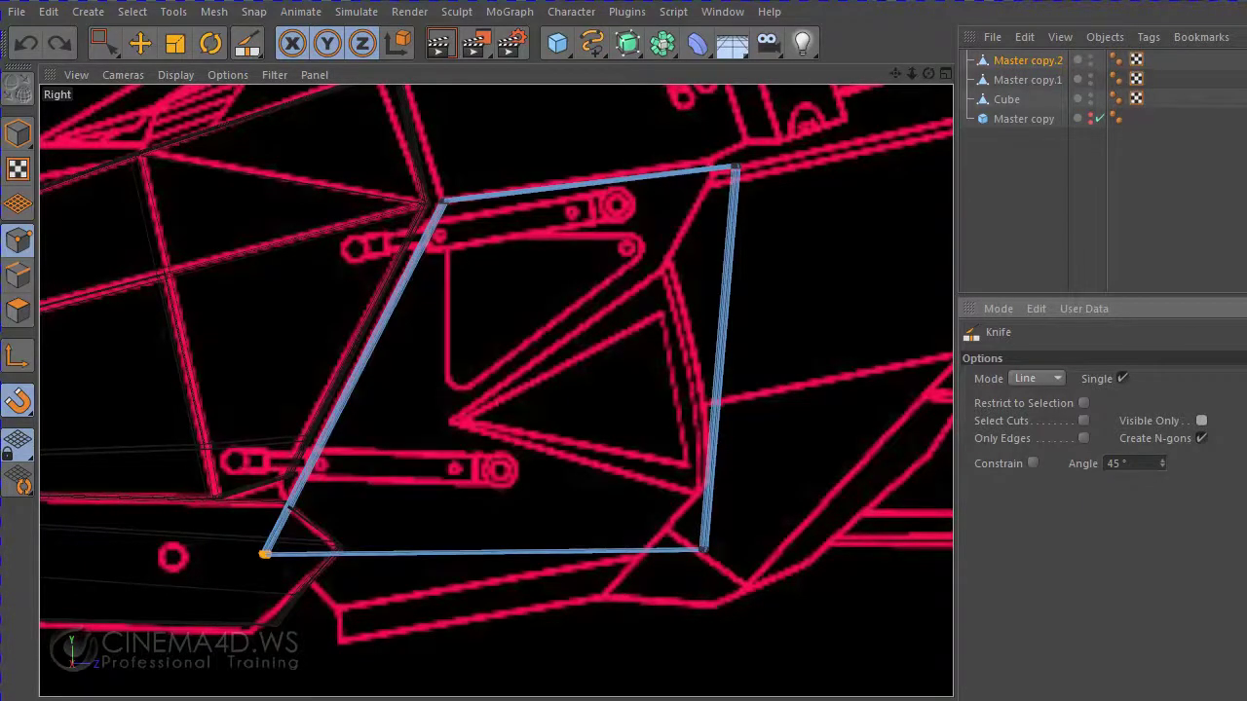
drag(5, 508, 776, 360)
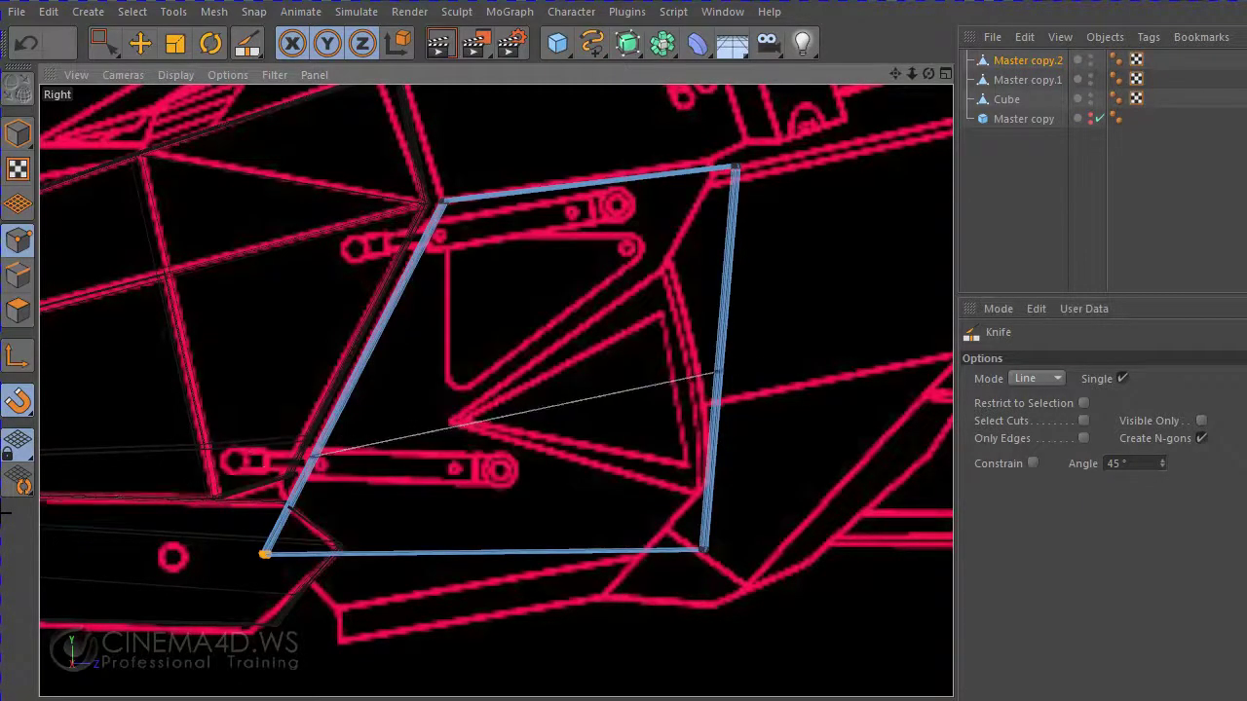
key(Escape)
drag(780, 234, 642, 232)
- Nudge the plate's top-right vertex about 4.45 cm
click(102, 42)
mouse_move(672, 216)
mouse_down()
mouse_move(766, 265)
mouse_move(760, 337)
mouse_move(749, 337)
mouse_up()
click(139, 43)
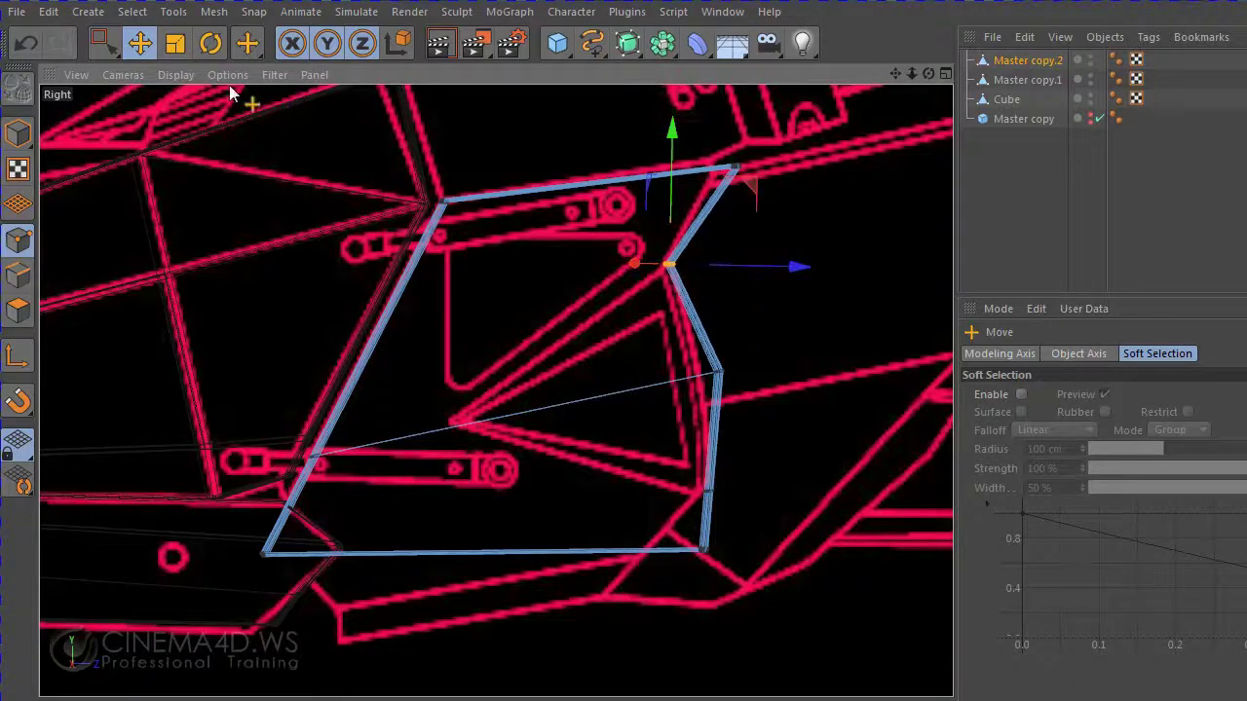
click(103, 43)
drag(755, 195, 709, 141)
key(e)
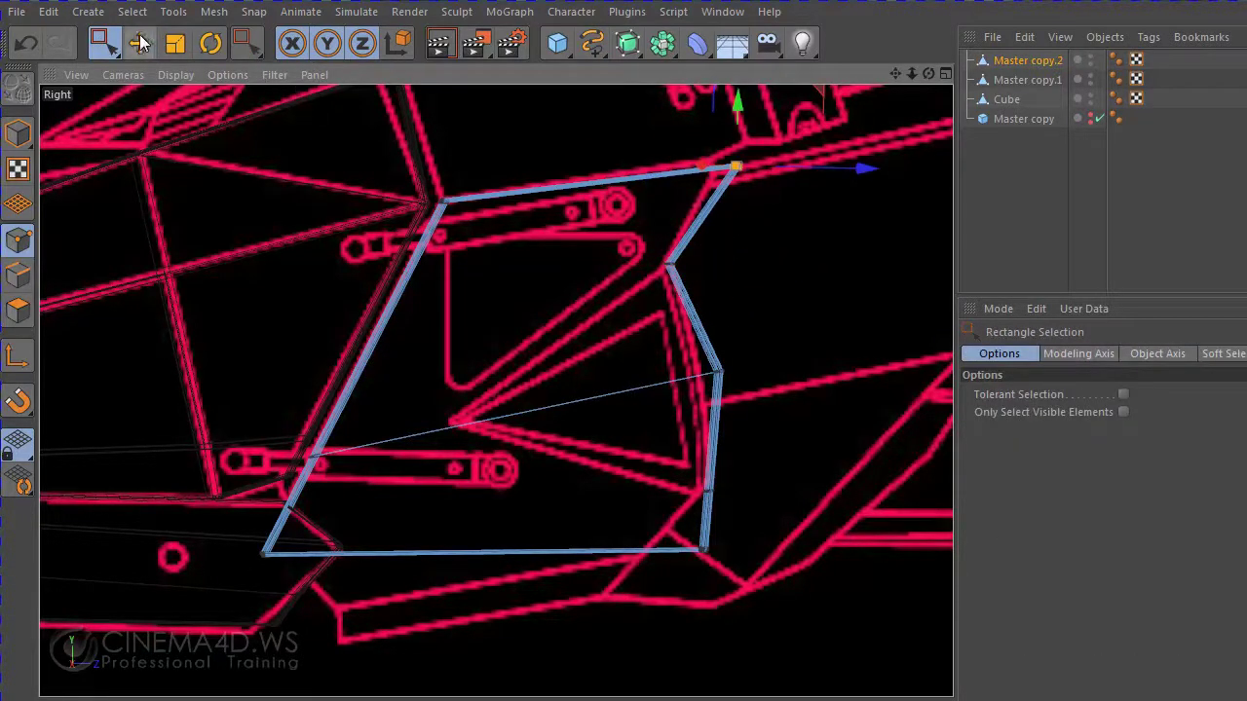
drag(368, 152, 354, 142)
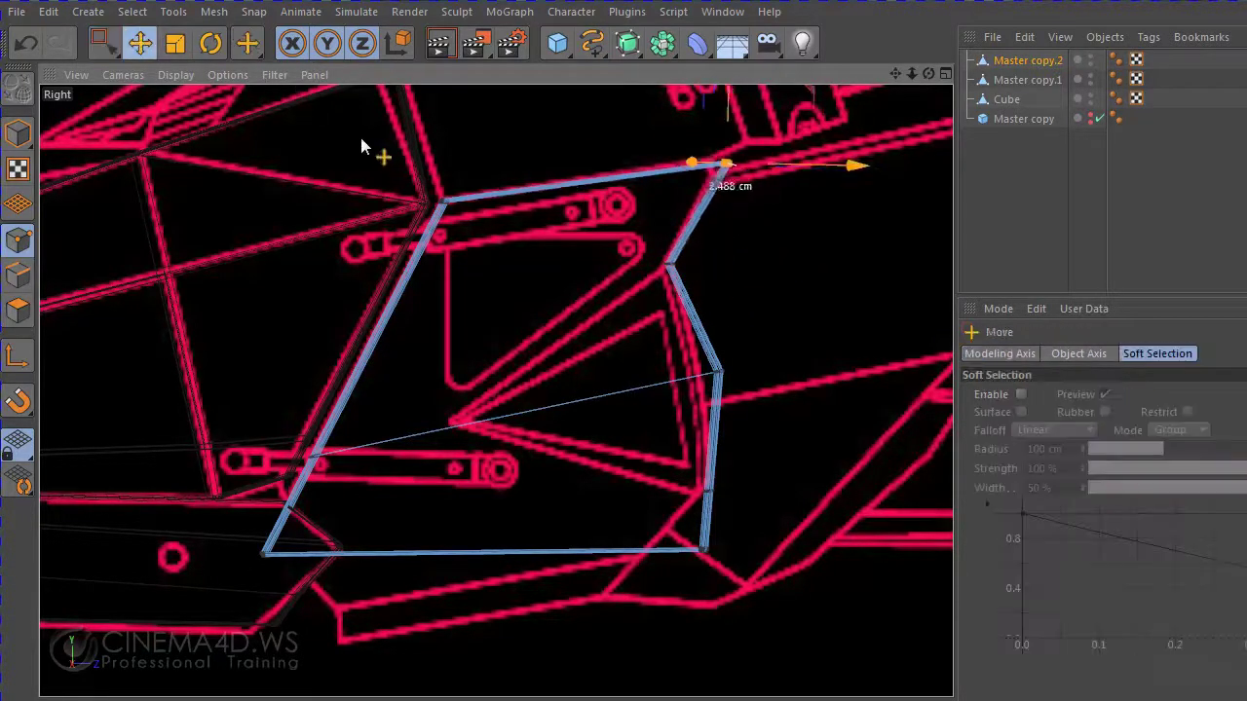
- Pull the middle right-edge vertex in to the blueprint's triangle tip and shift the bottom-right vertex left
click(99, 43)
drag(741, 358, 644, 432)
click(140, 43)
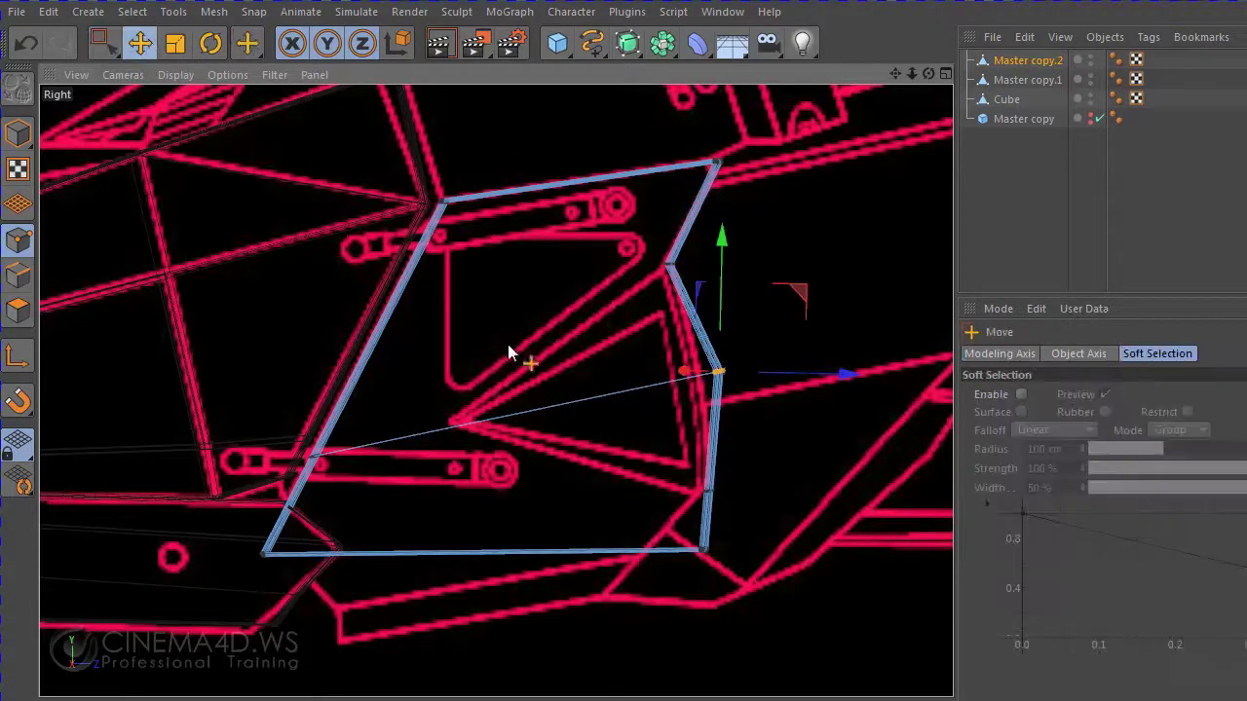
drag(510, 353, 243, 400)
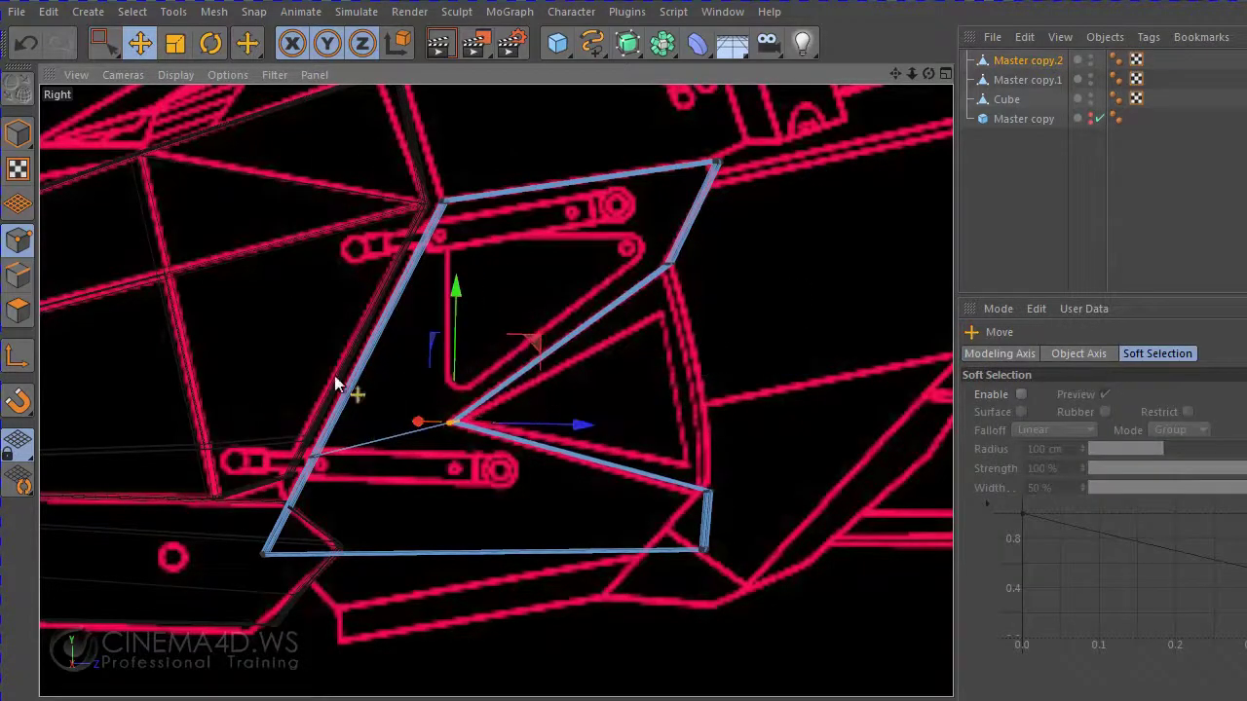
click(104, 45)
mouse_move(752, 529)
mouse_down()
mouse_move(718, 579)
mouse_move(733, 557)
mouse_up()
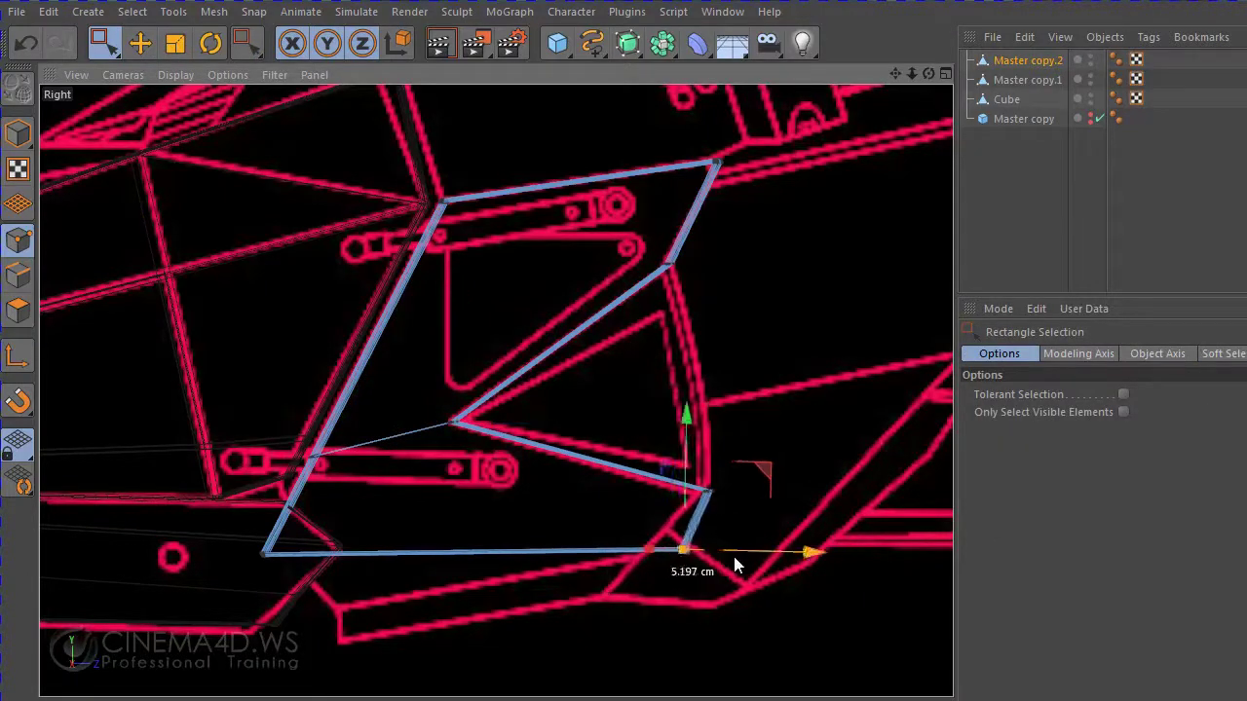
- In Perspective, slide the fin's edge vertices 7.767 cm and its lower vertices 13.548 cm along X
middle_click(776, 504)
middle_click(337, 283)
mouse_move(835, 265)
alt+mouse_down()
mouse_move(794, 331)
mouse_move(585, 261)
mouse_move(718, 290)
mouse_move(821, 289)
alt+mouse_up()
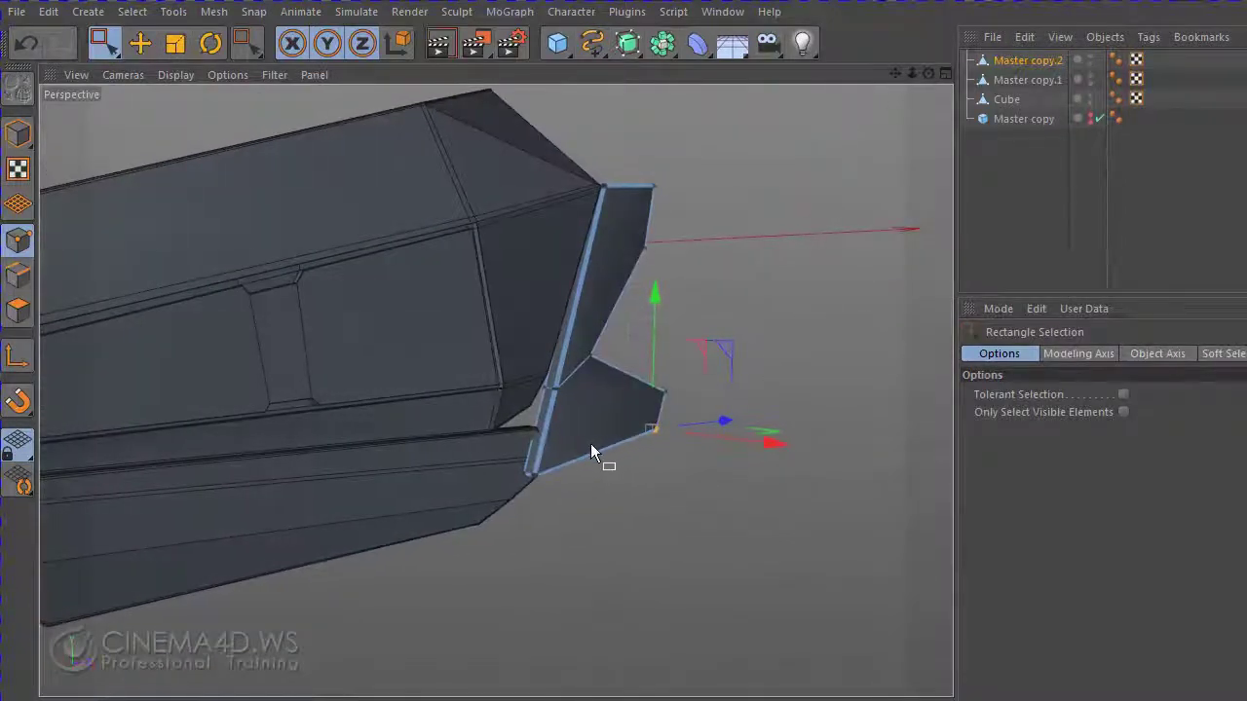
scroll(579, 410, up, 3)
drag(573, 362, 493, 505)
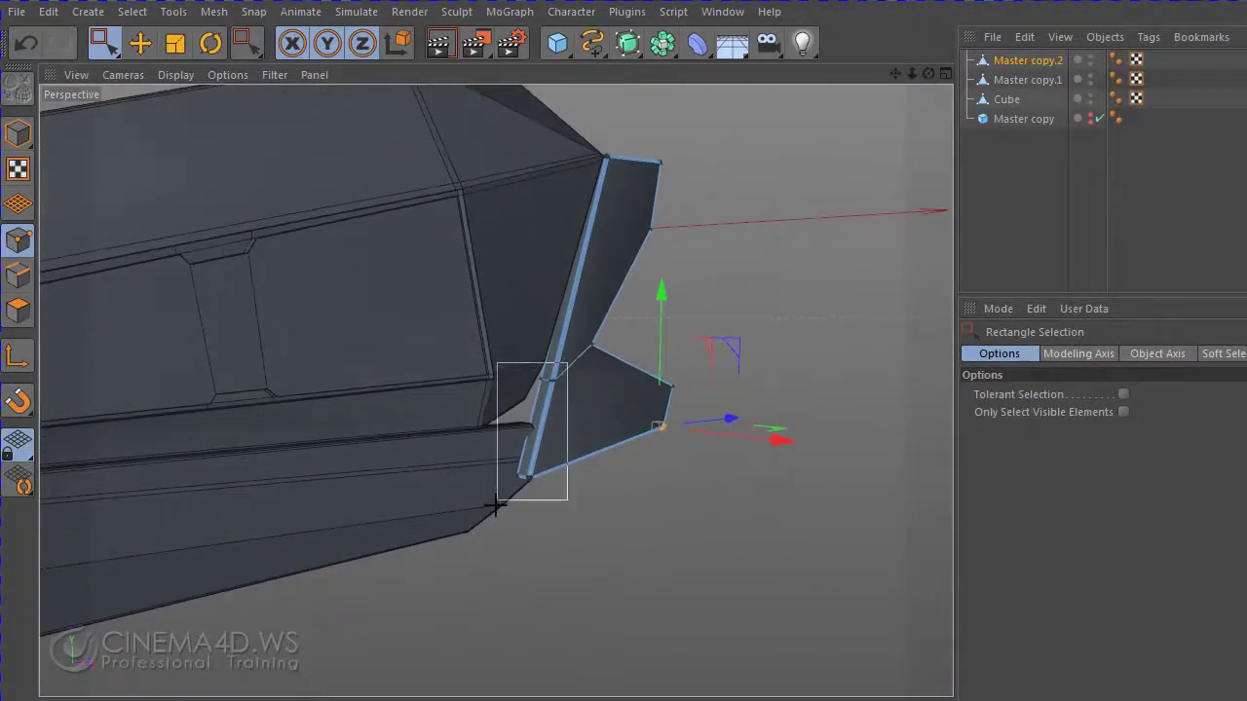
mouse_move(619, 425)
mouse_down()
mouse_move(589, 419)
mouse_move(571, 516)
mouse_move(315, 403)
mouse_move(681, 492)
mouse_up()
drag(543, 510, 403, 437)
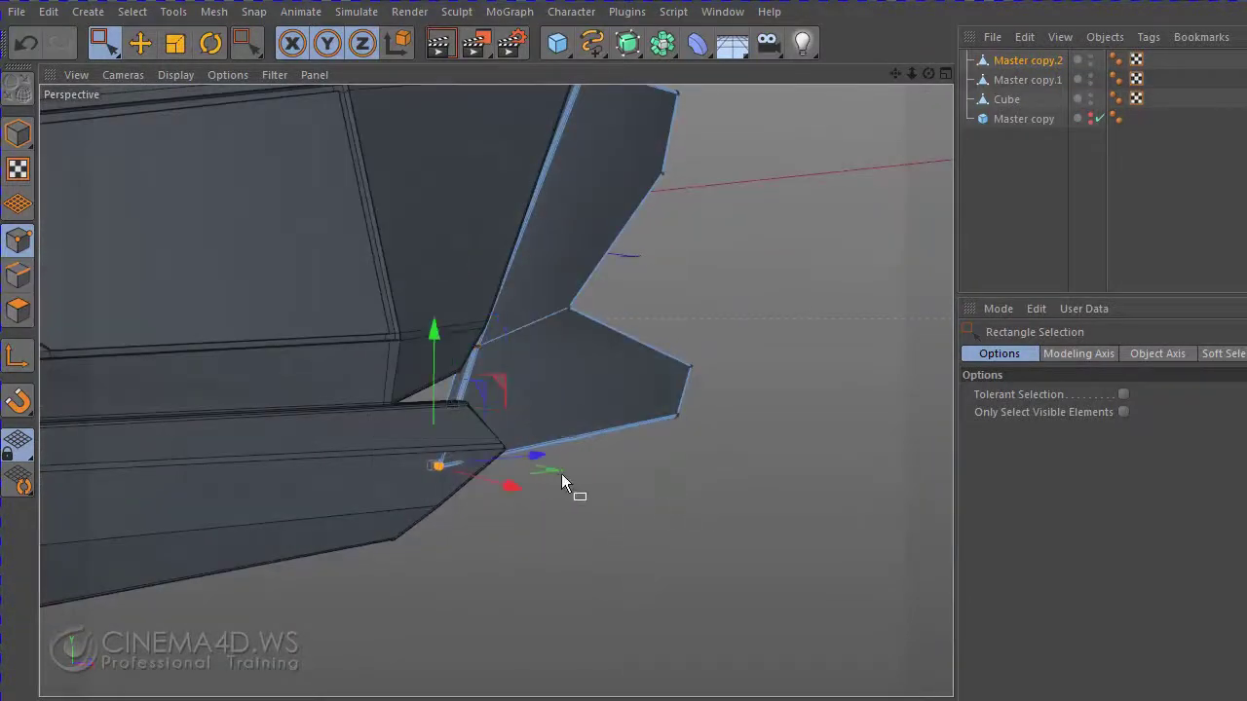
mouse_move(514, 488)
mouse_down()
mouse_move(474, 486)
mouse_move(533, 469)
mouse_move(431, 342)
mouse_move(466, 429)
mouse_up()
- In the Right view, lower the plate's bottom edge onto the blueprint line
middle_click(465, 430)
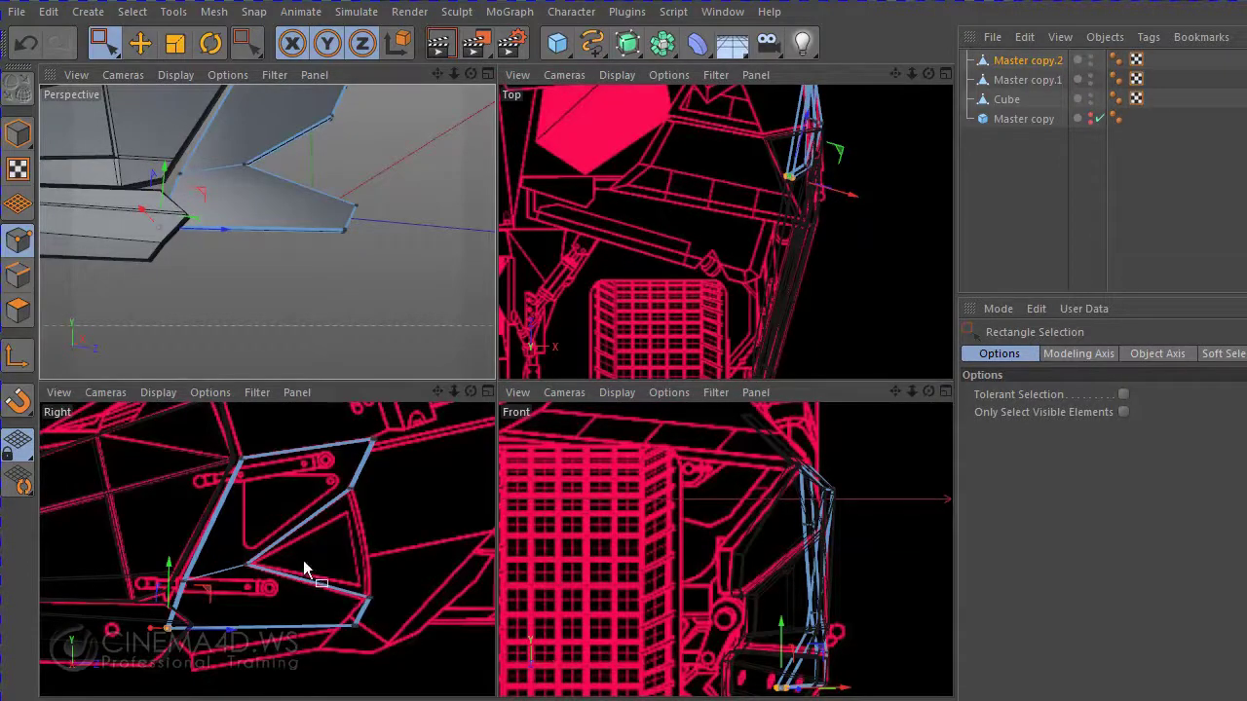
middle_click(356, 576)
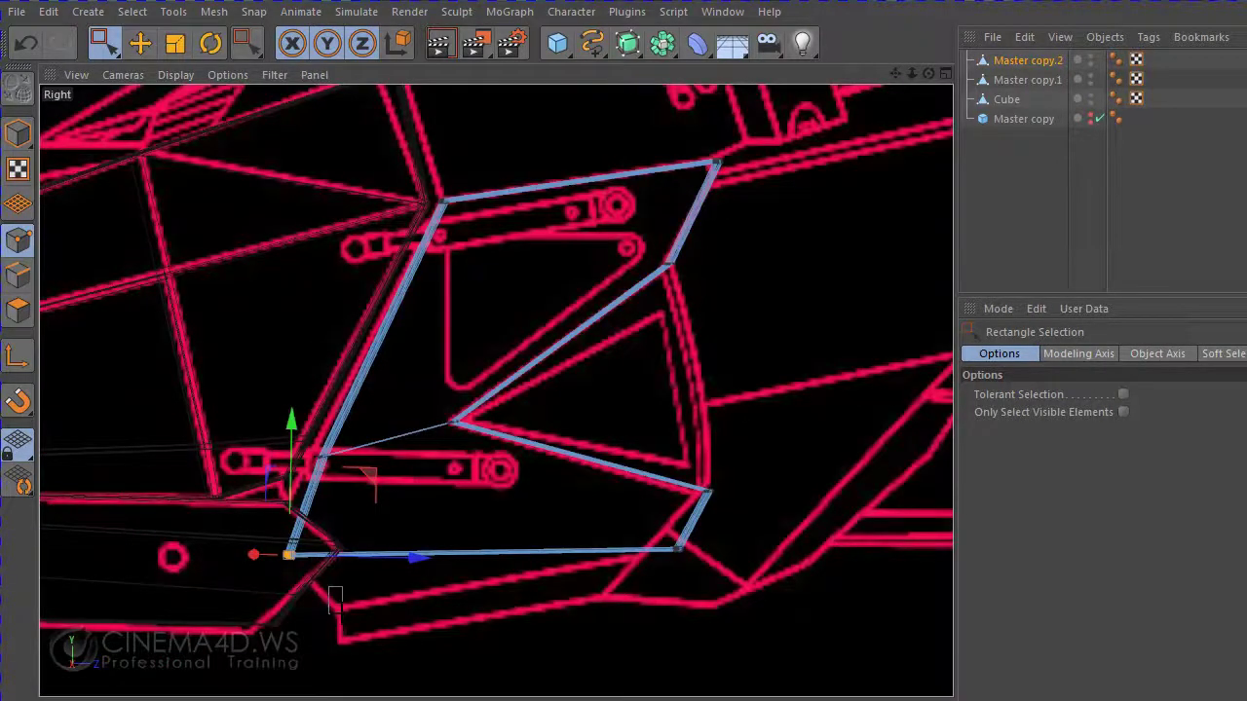
key(e)
mouse_move(219, 539)
mouse_down()
mouse_move(234, 588)
mouse_move(264, 591)
mouse_move(202, 581)
mouse_move(184, 593)
mouse_move(309, 635)
mouse_move(270, 633)
mouse_move(292, 614)
mouse_up()
- Pull the point on the plate's left edge about 15.75 cm left onto the red outline
right_click(365, 542)
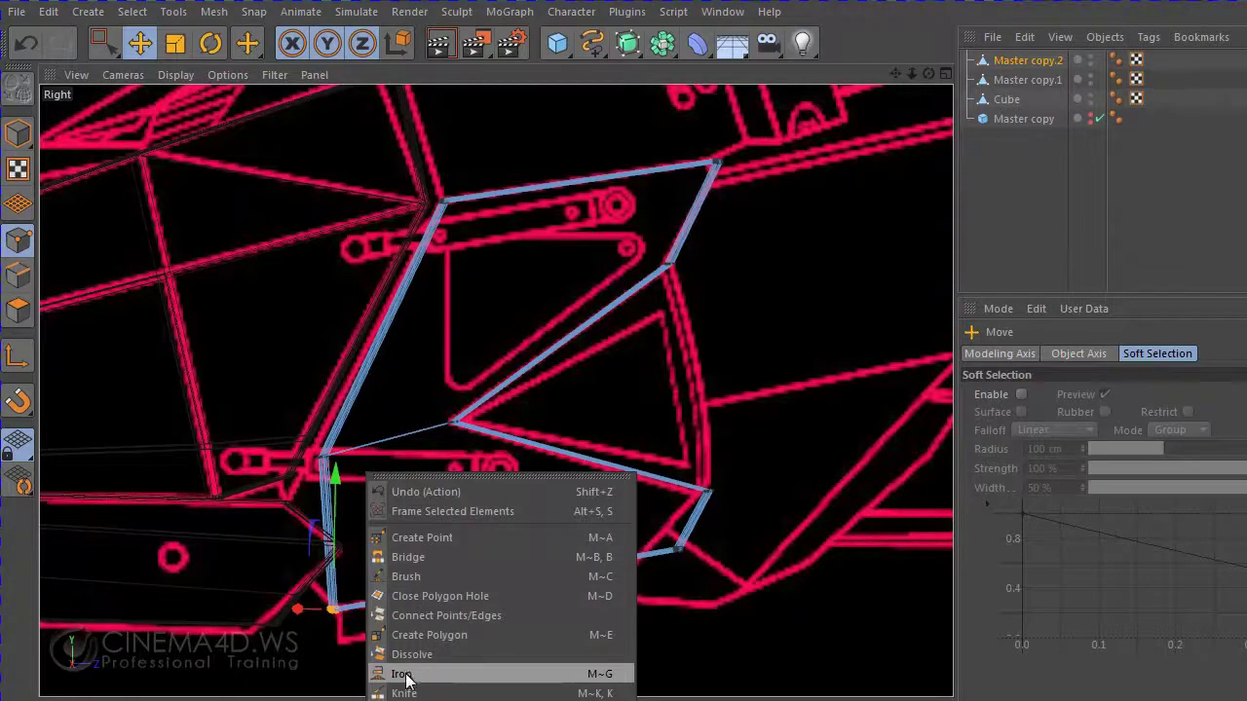
right_click(618, 262)
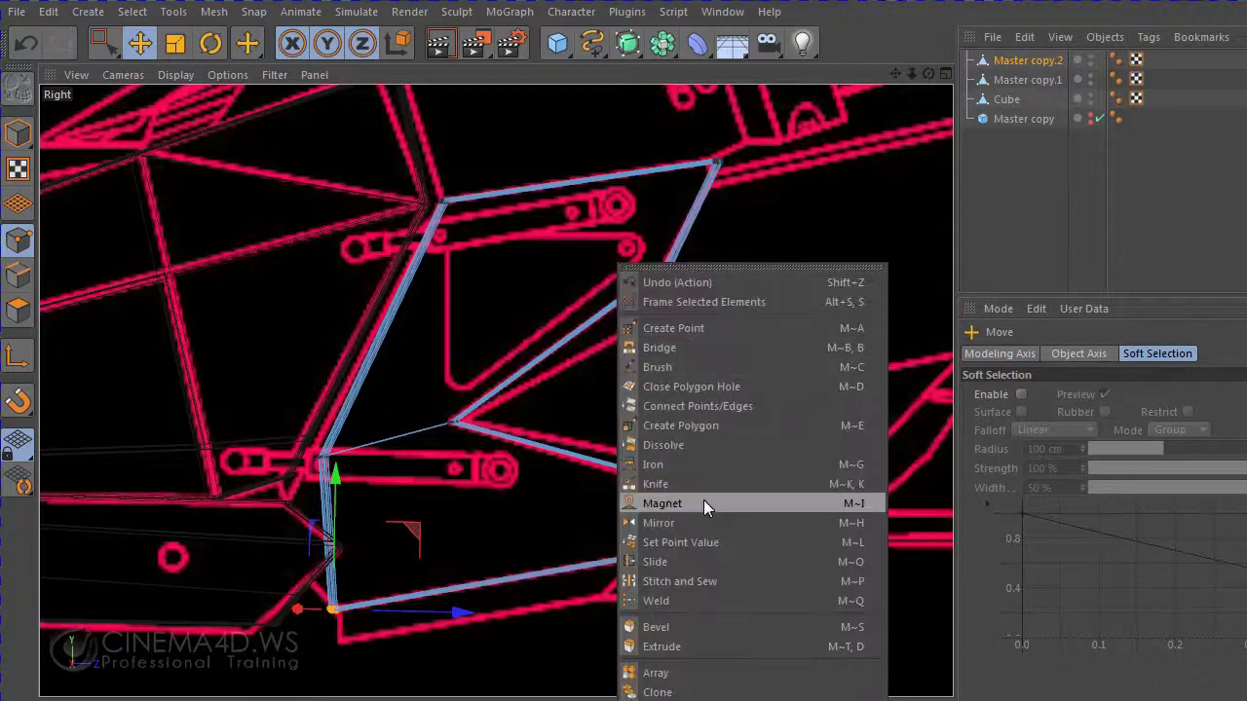
click(673, 484)
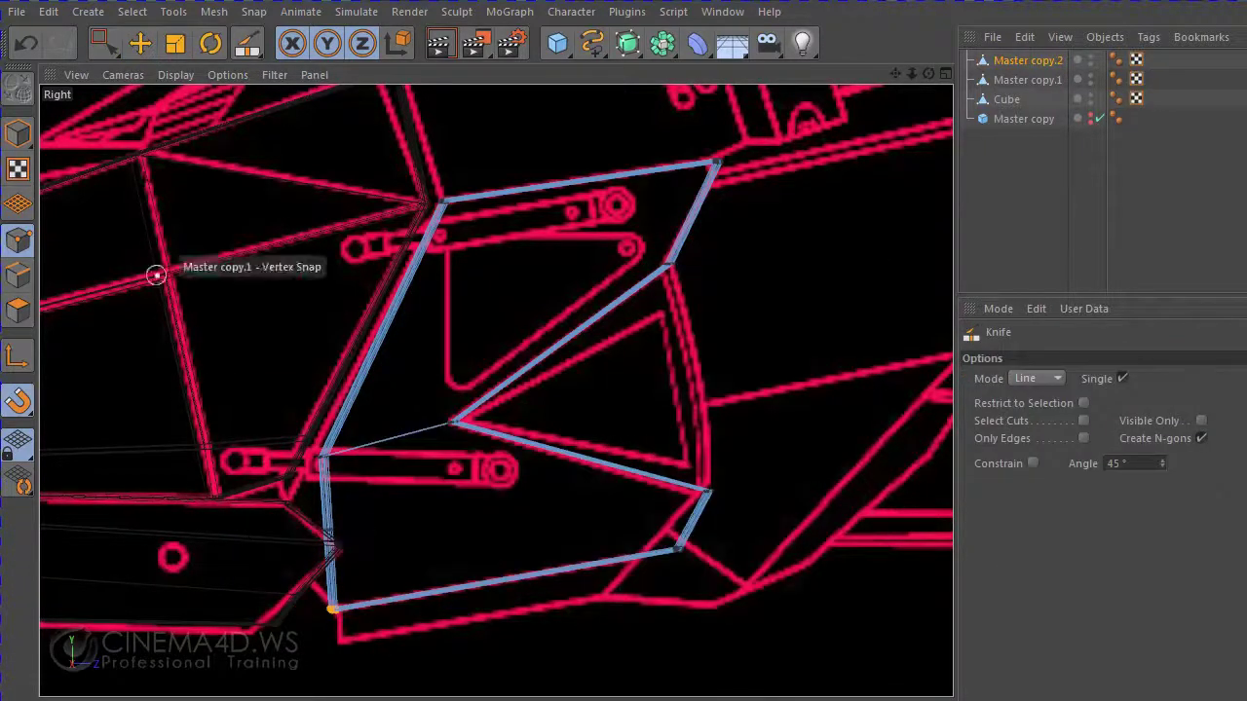
drag(104, 44, 173, 109)
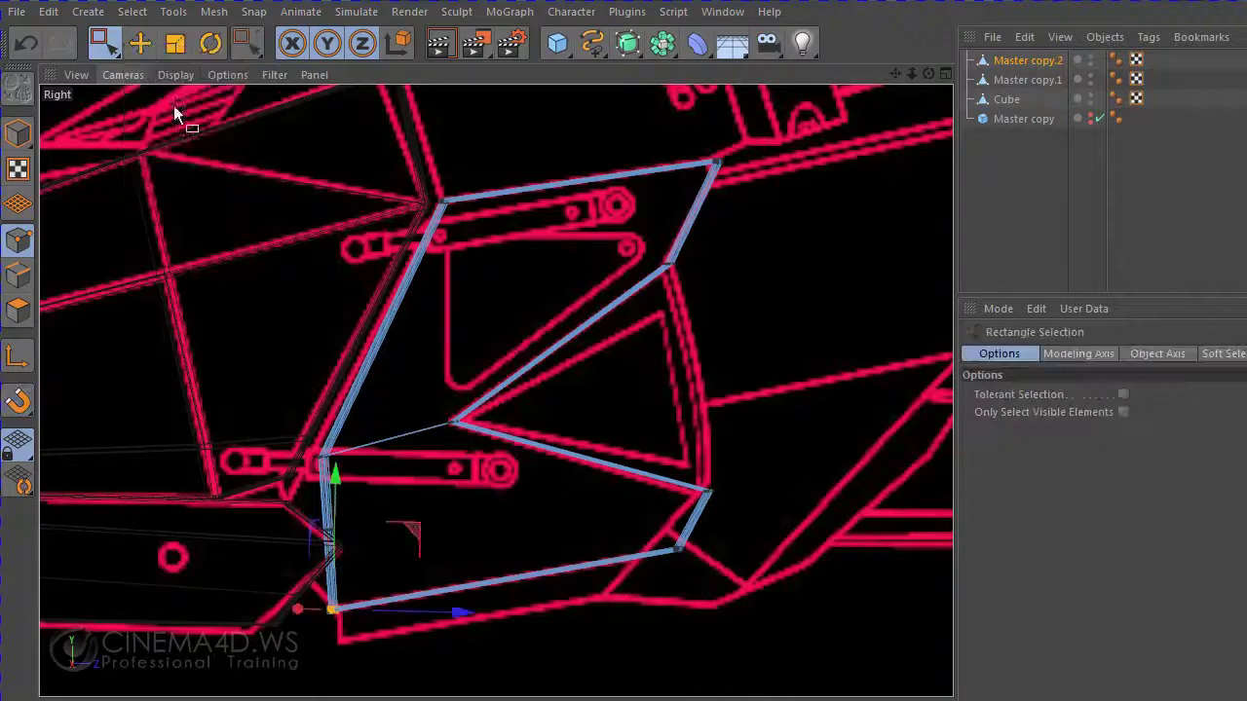
drag(379, 518, 310, 546)
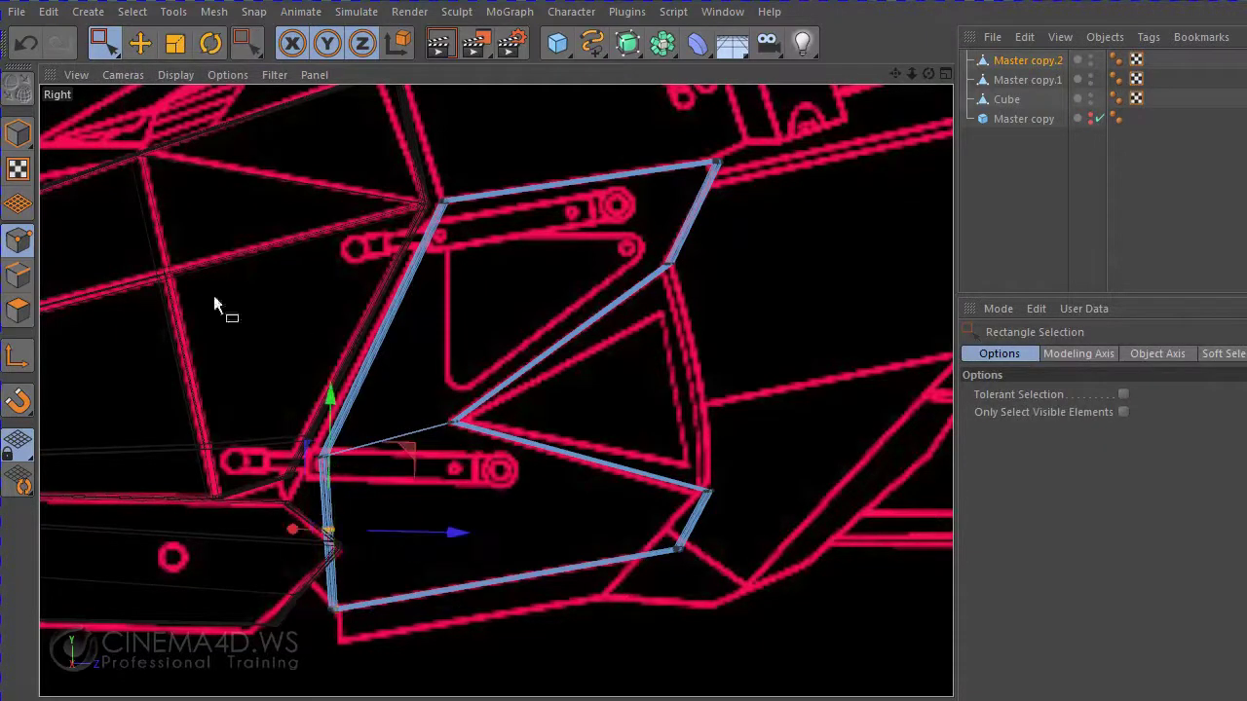
click(142, 47)
drag(231, 378, 175, 383)
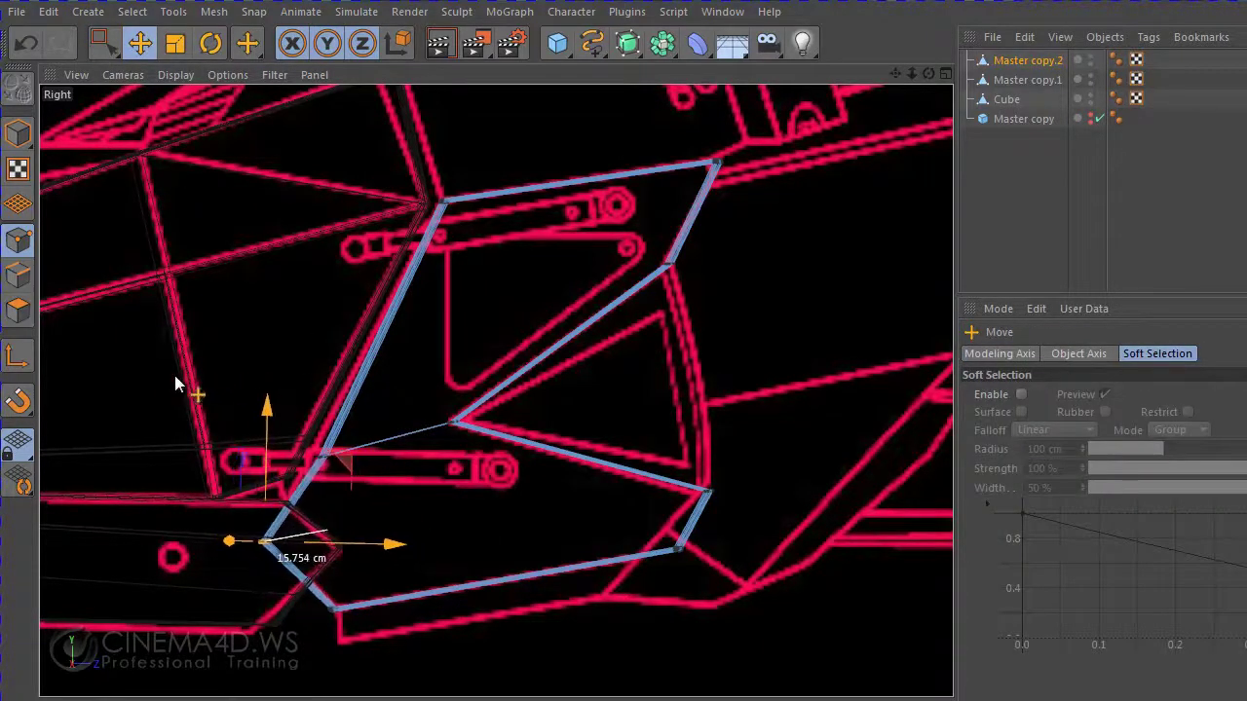
- Check the moved point in Perspective, then return to the Right view framing the lower section
middle_click(586, 352)
middle_click(431, 326)
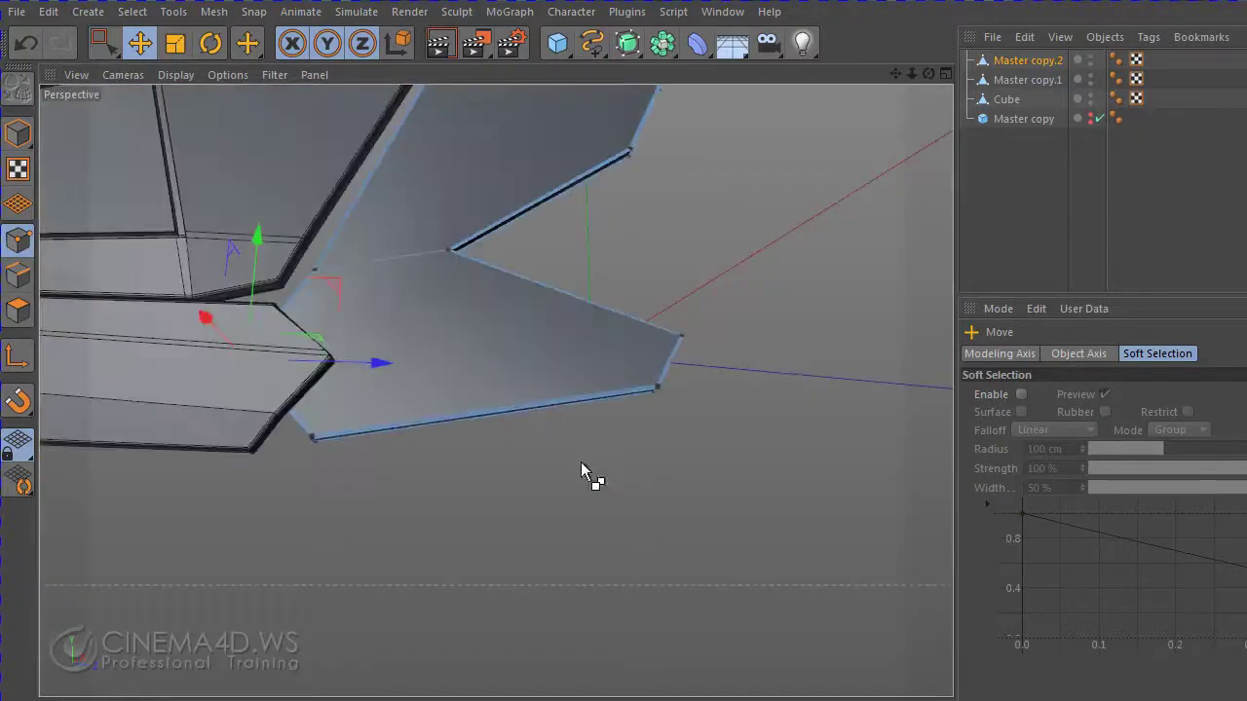
mouse_move(580, 462)
alt+mouse_down()
mouse_move(224, 419)
mouse_move(610, 490)
mouse_move(514, 432)
alt+mouse_up()
middle_click(649, 432)
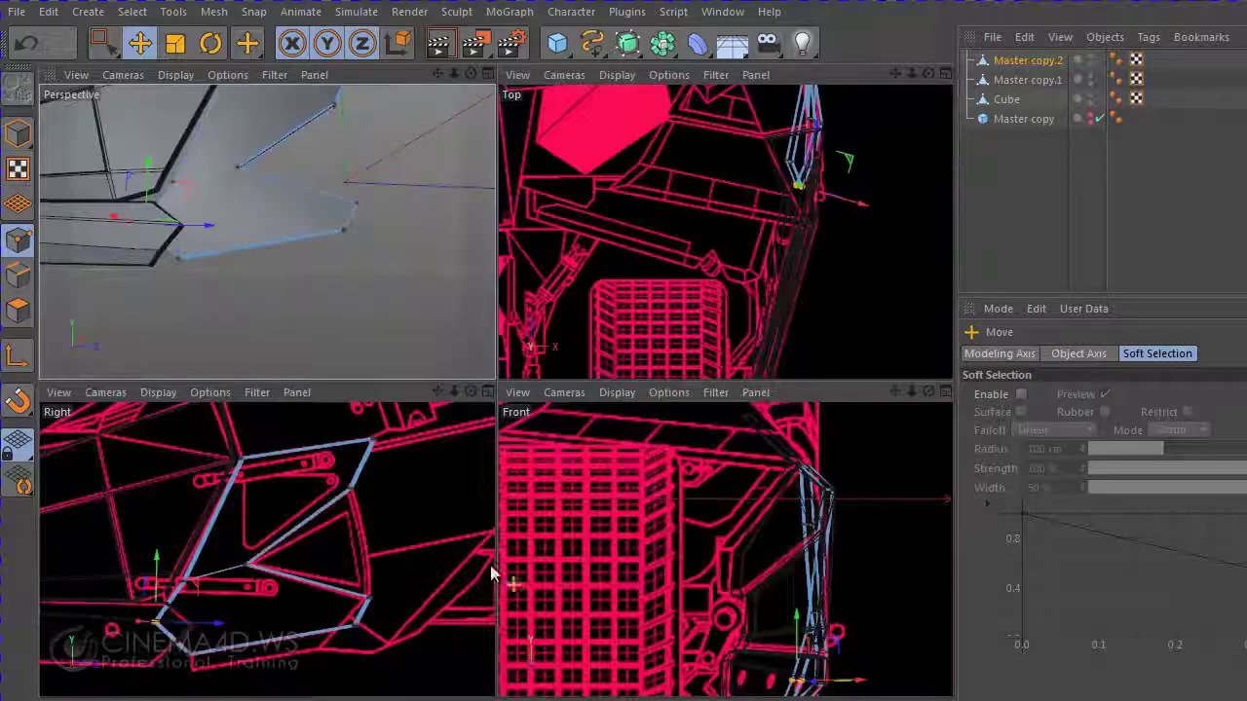
middle_click(495, 571)
alt+middle_drag(838, 390, 879, 328)
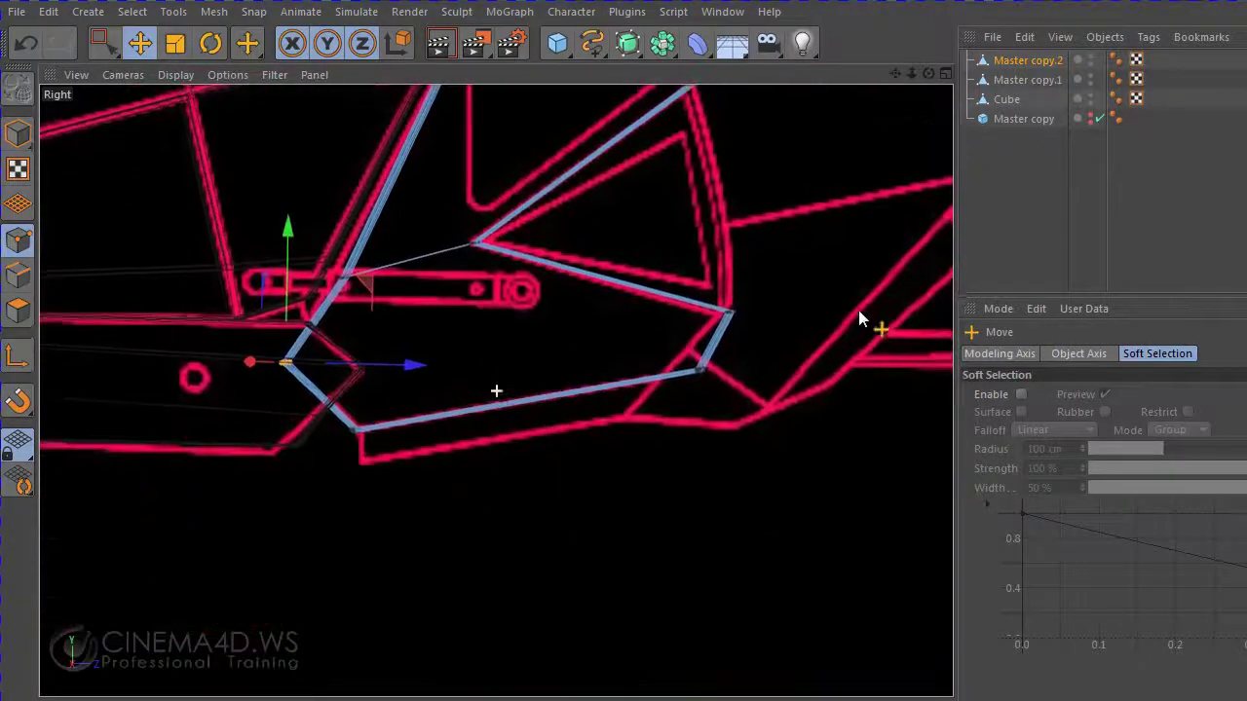
scroll(662, 423, up, 3)
scroll(658, 424, up, 1)
scroll(428, 368, down, 1)
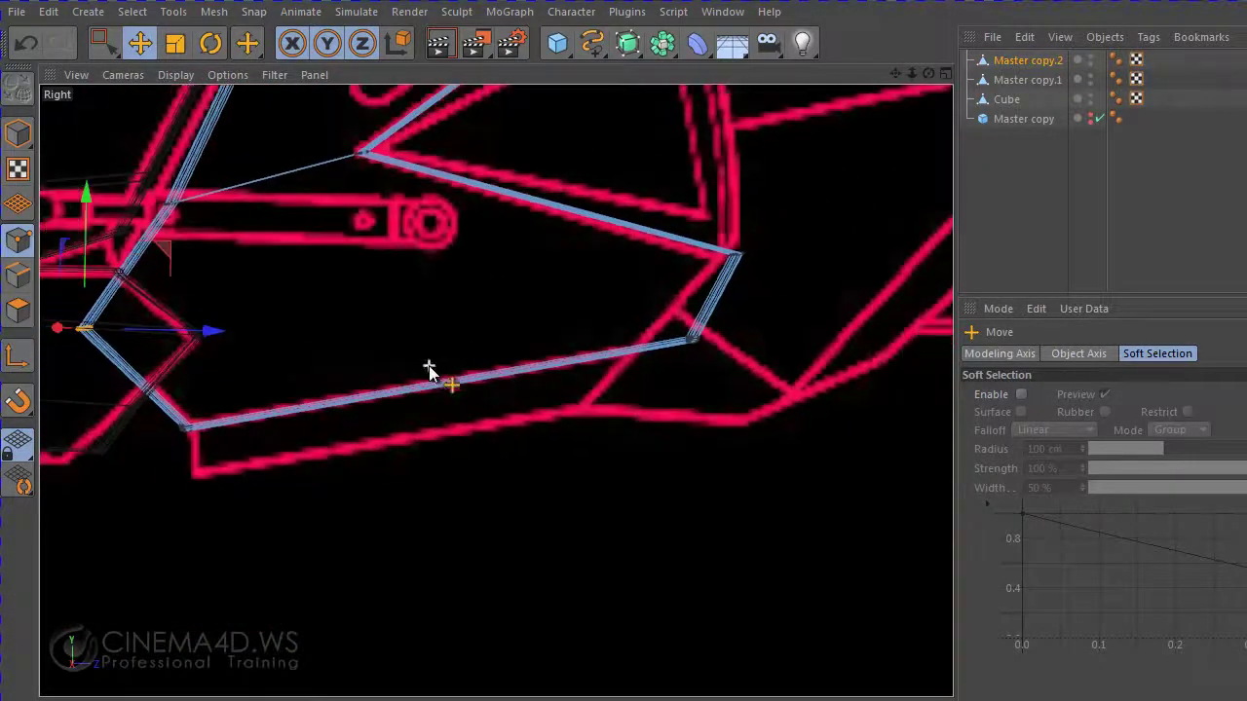
- Knife-cut a new edge across the lower plate and move its new points down-left 6.218 cm
right_click(481, 305)
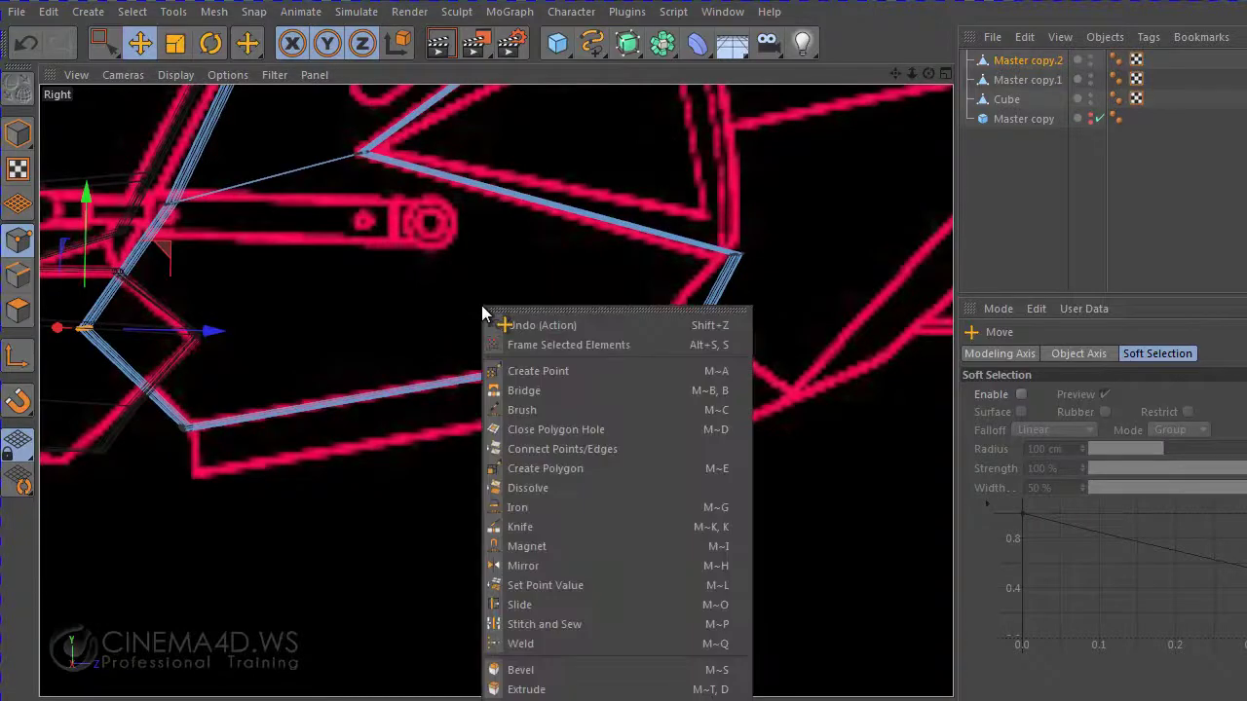
click(554, 504)
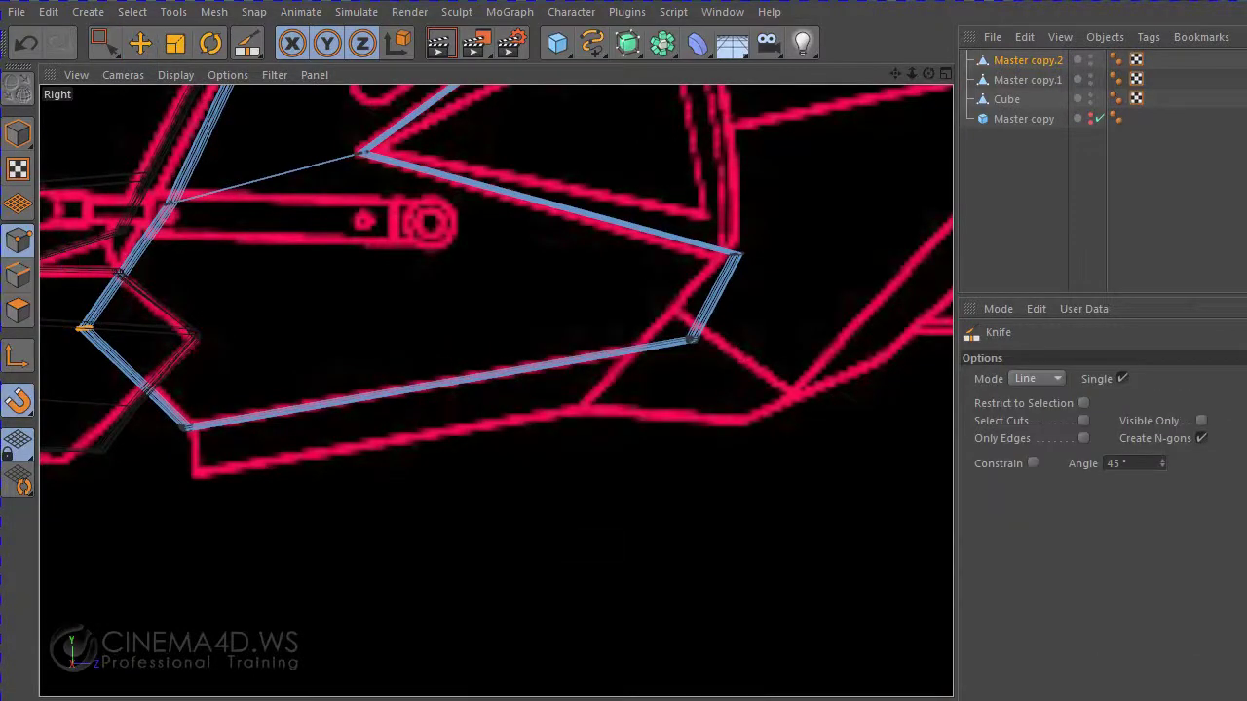
drag(736, 303, 76, 403)
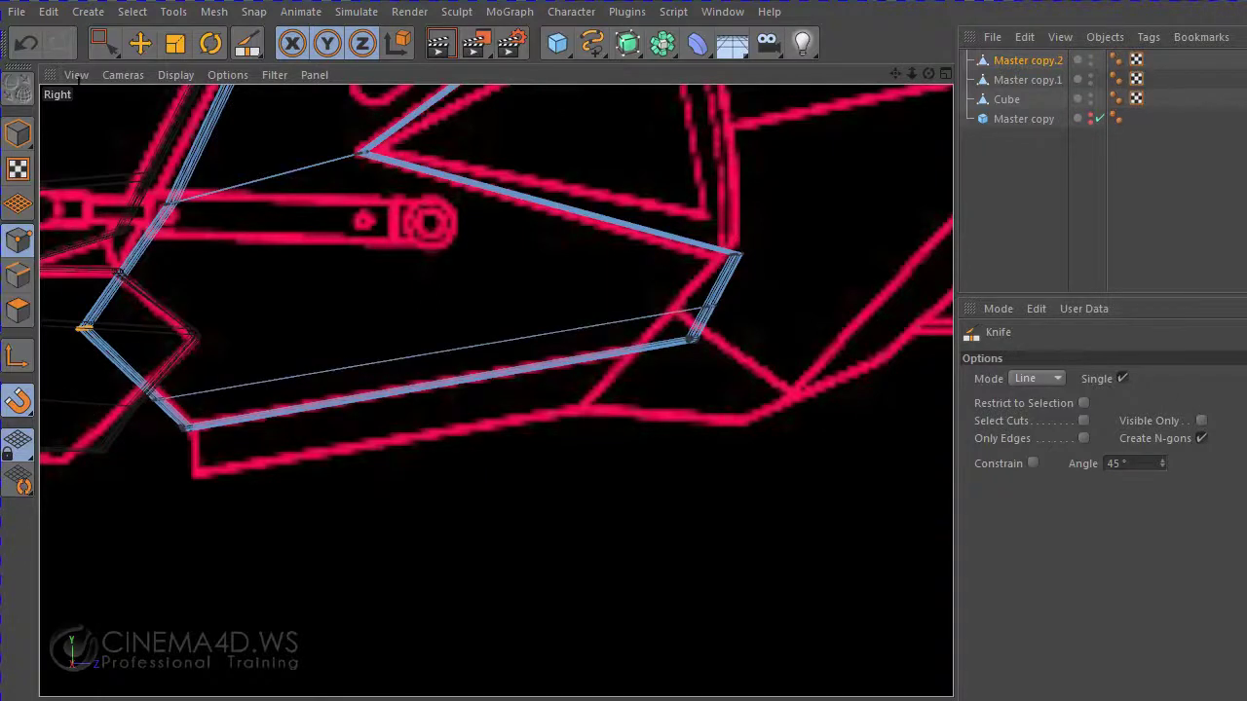
click(105, 45)
drag(814, 390, 481, 270)
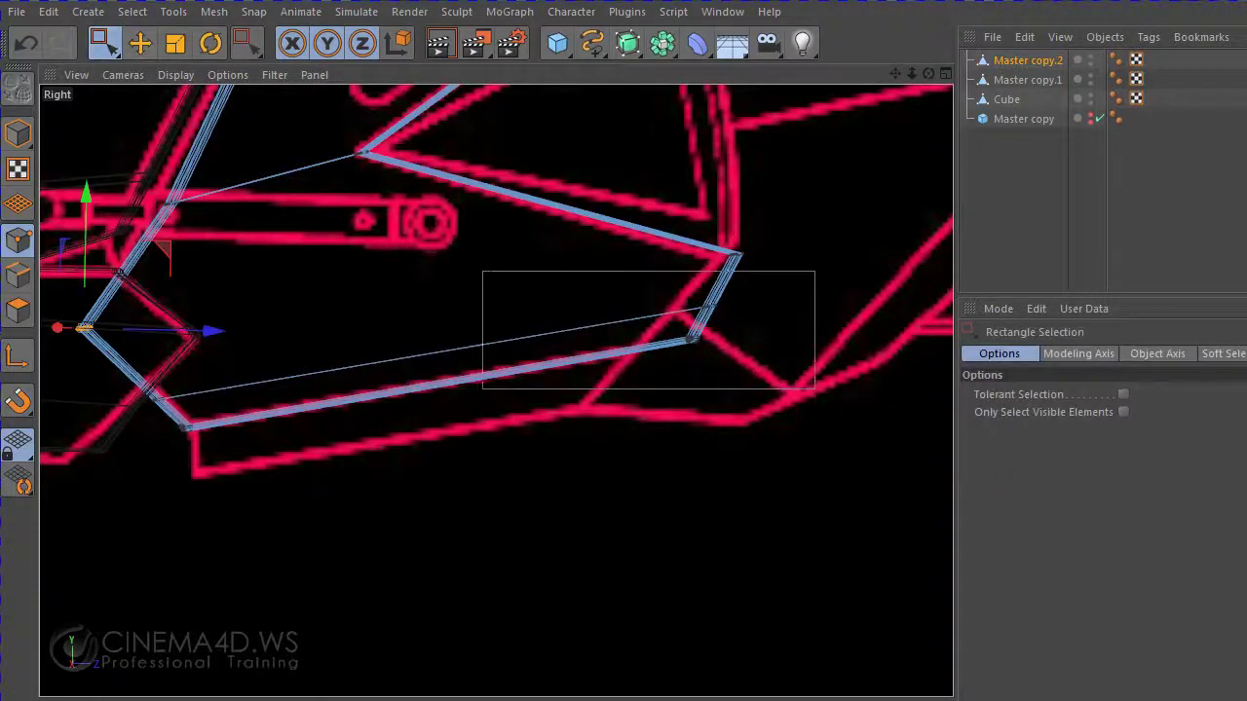
shift+drag(269, 472, 117, 391)
key(e)
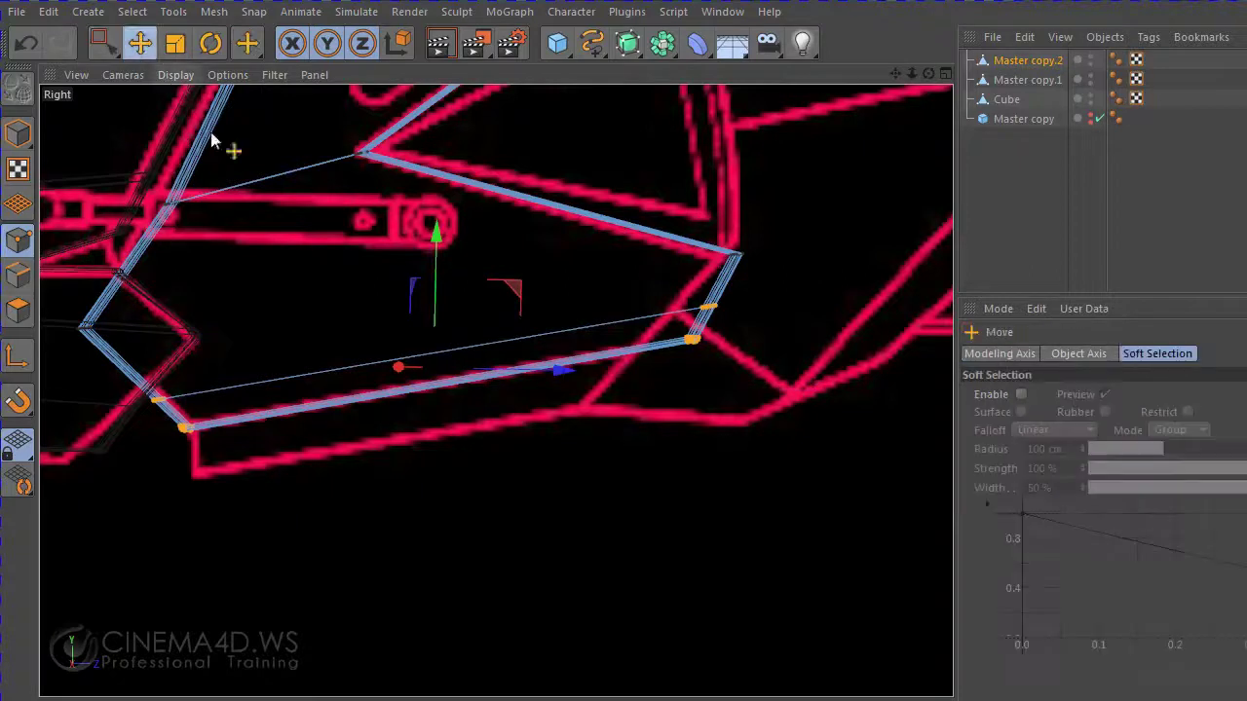
drag(527, 453, 508, 488)
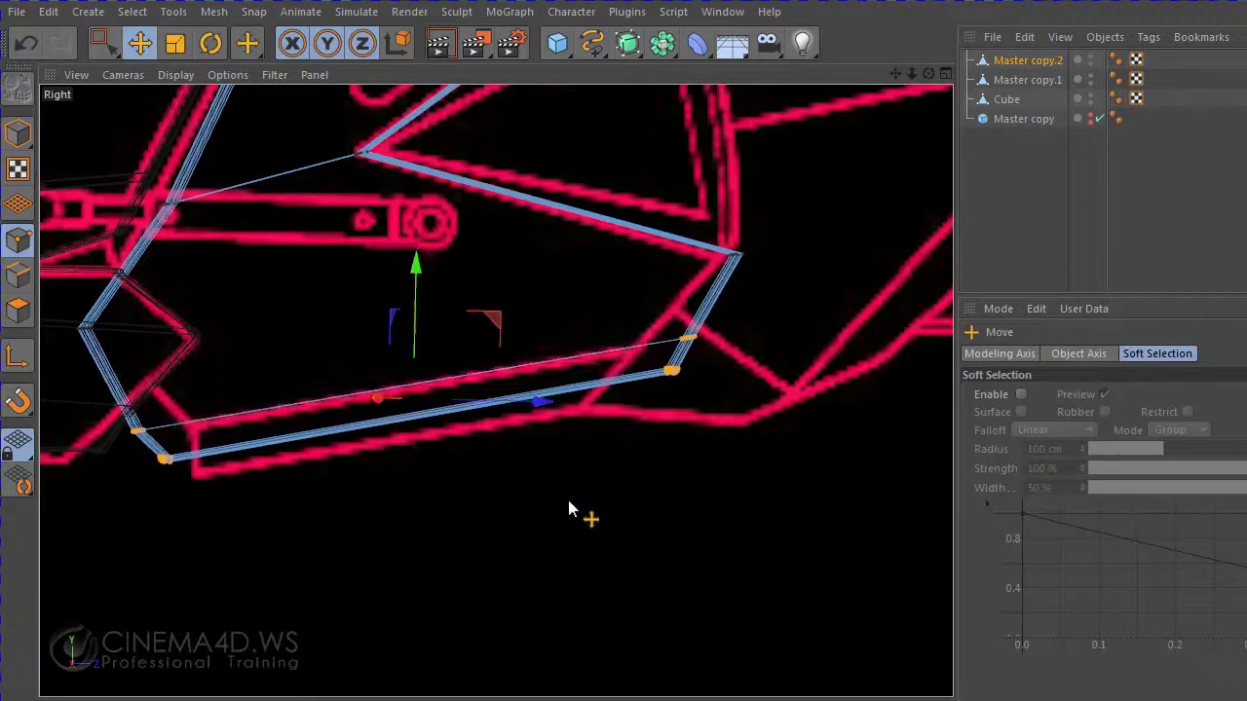
- Move the right-side points down-left 10.48 cm and the lower-left points onto the red outline
click(105, 44)
drag(714, 329, 662, 385)
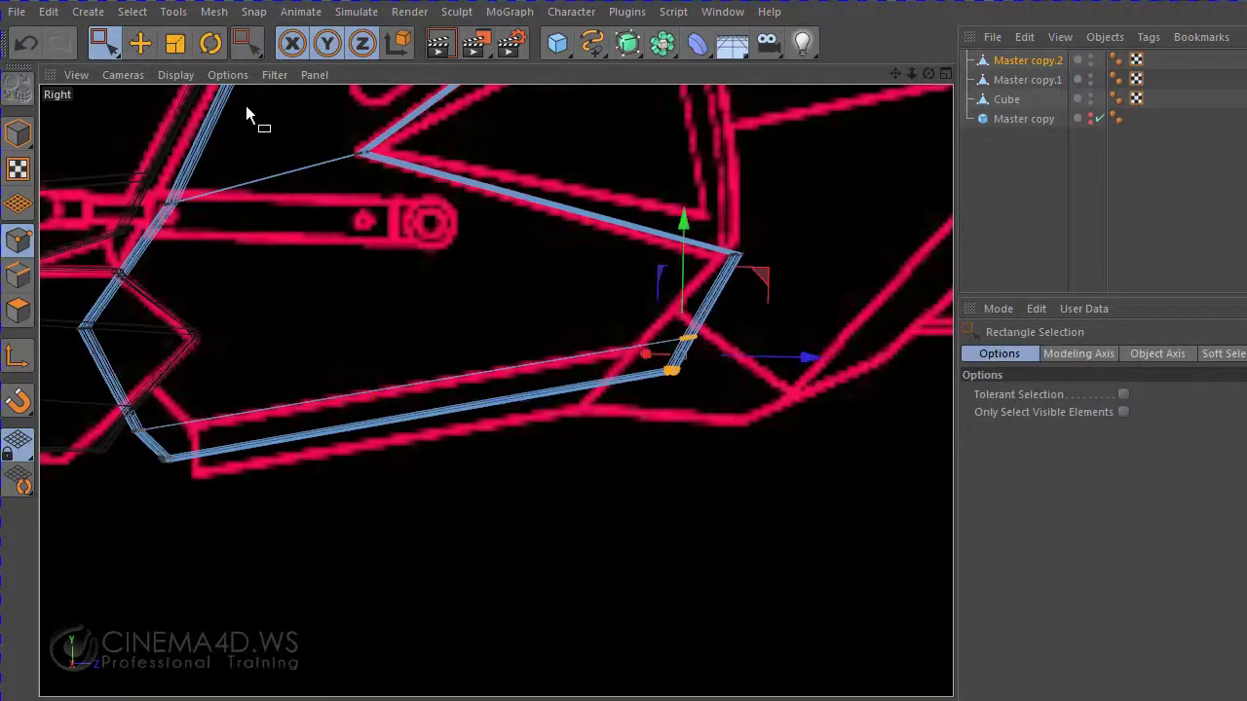
click(140, 42)
drag(482, 245, 418, 264)
key(space)
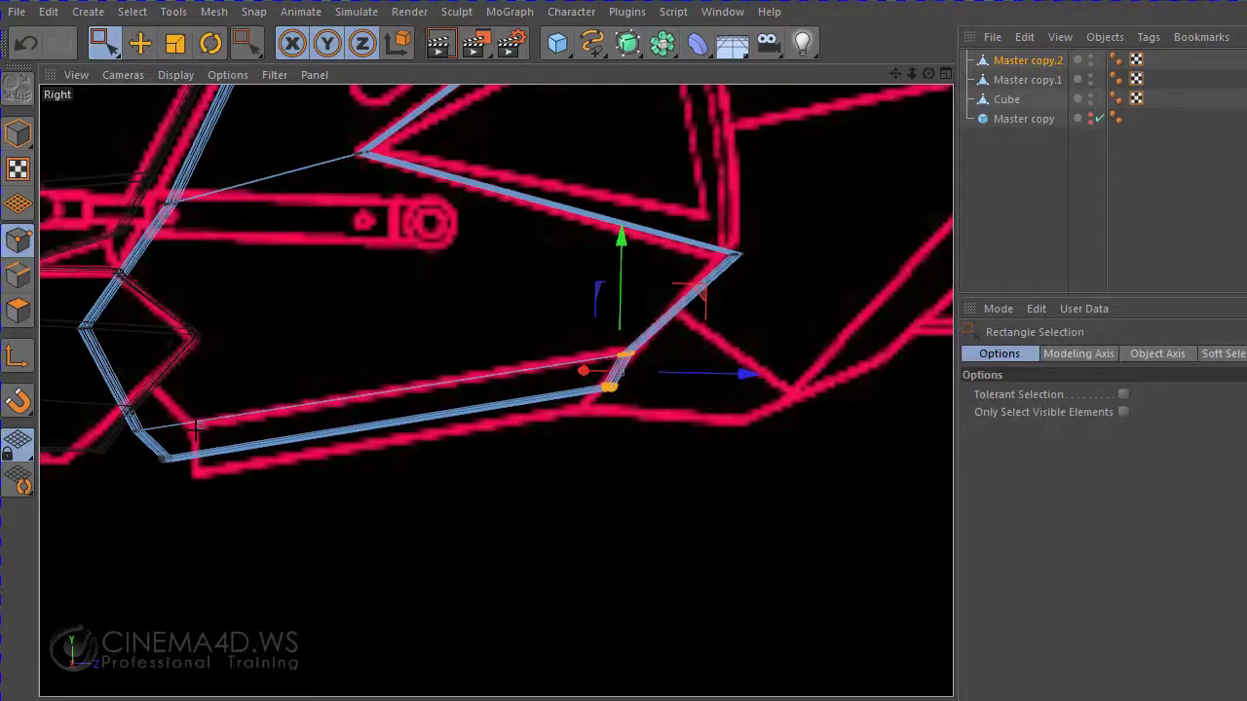
drag(88, 508, 222, 385)
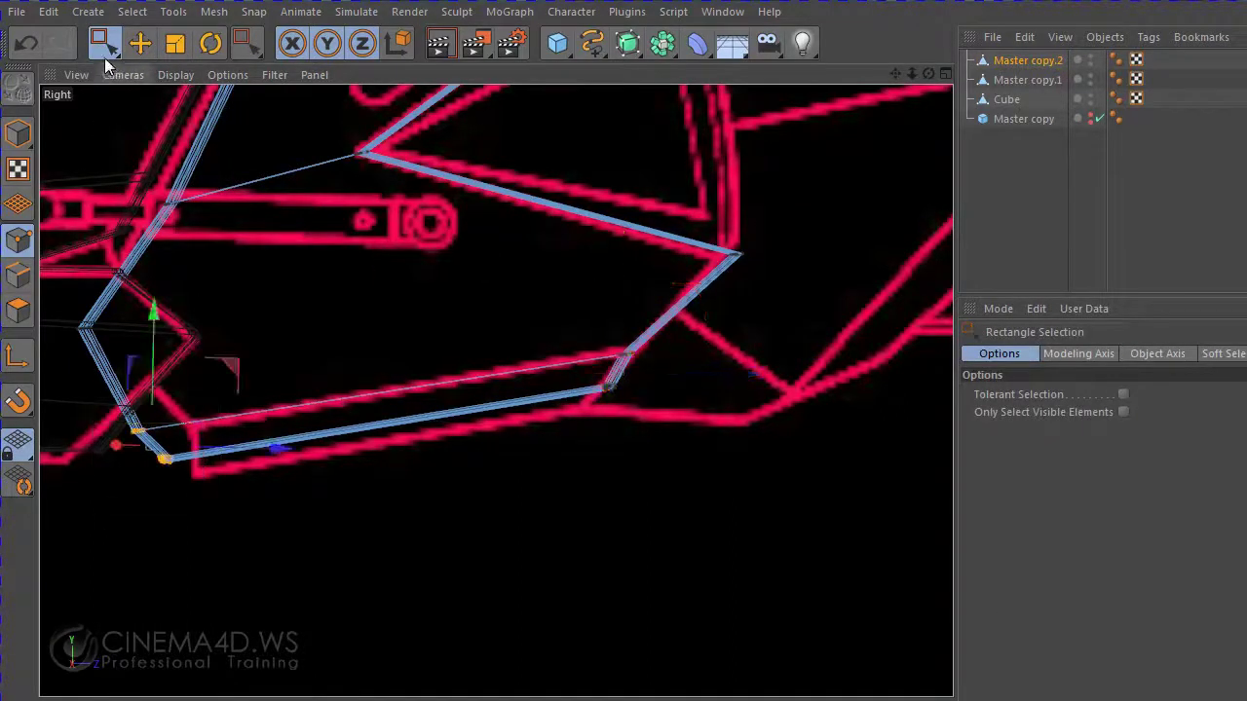
click(139, 43)
mouse_move(242, 300)
mouse_down()
mouse_move(318, 328)
mouse_move(322, 313)
mouse_up()
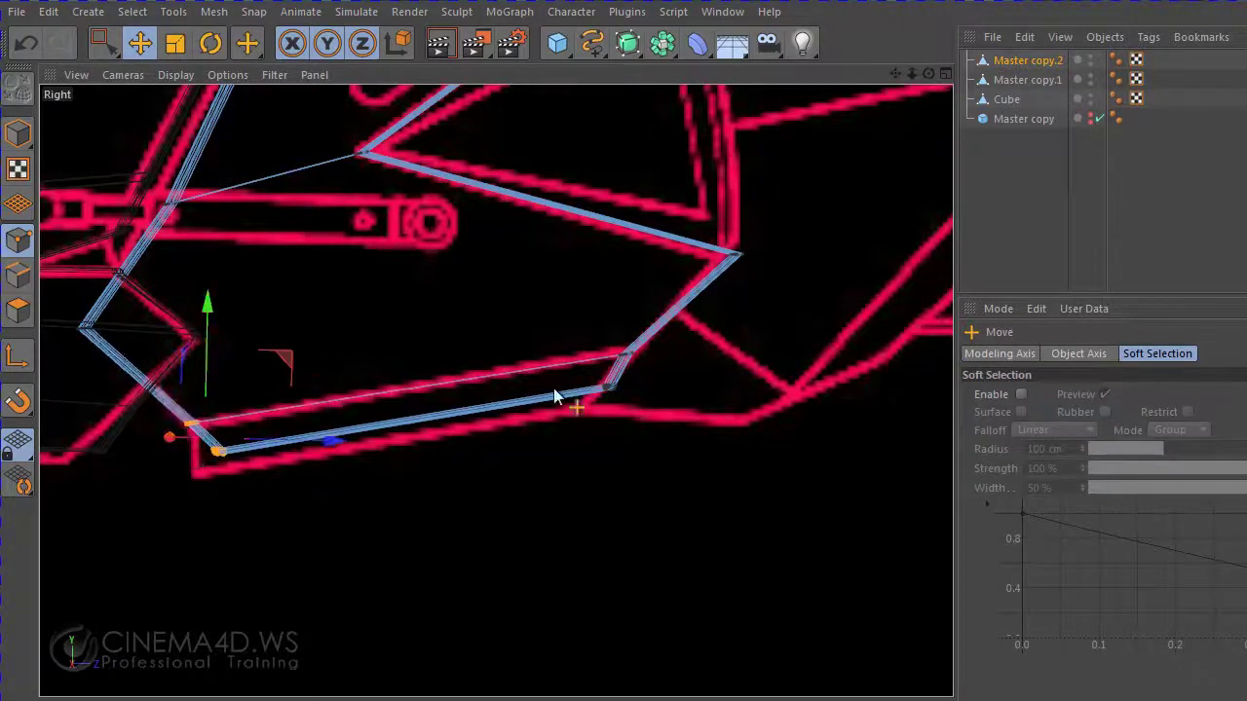
- Slide the bottom edge's right-end point left 5.949 cm and lower the lower-left corner 4.514 cm
key(space)
drag(657, 421, 658, 421)
key(space)
drag(606, 463, 579, 482)
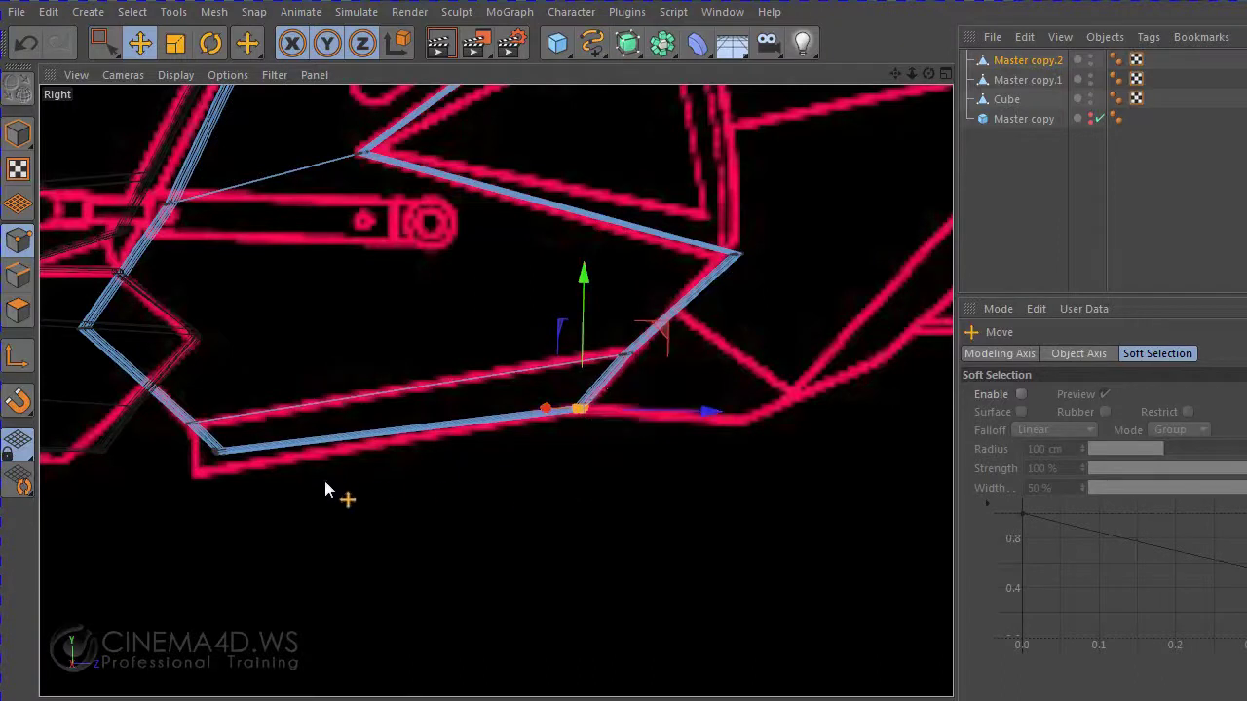
key(space)
mouse_move(286, 495)
mouse_down()
mouse_move(198, 444)
mouse_move(262, 539)
mouse_up()
key(space)
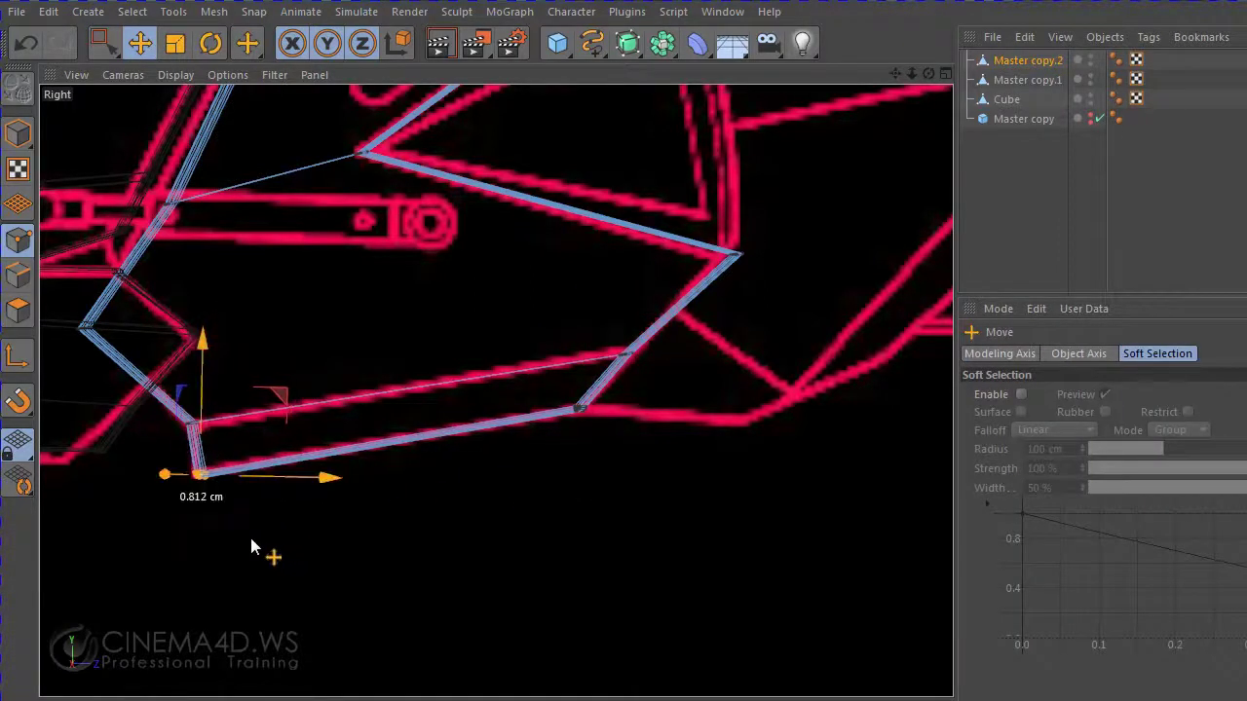
key(space)
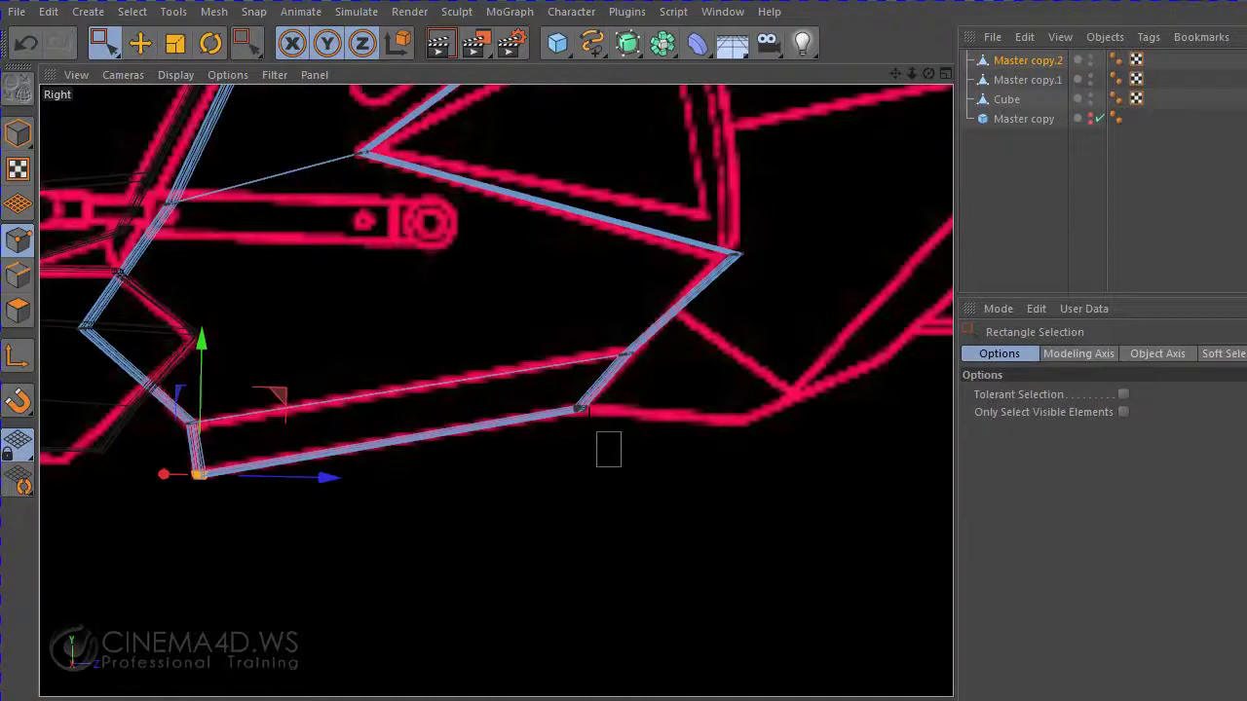
- In Perspective, push the bottom corner point about 7.168 cm along X, then nudge it about 1 cm more
middle_click(617, 298)
middle_click(279, 334)
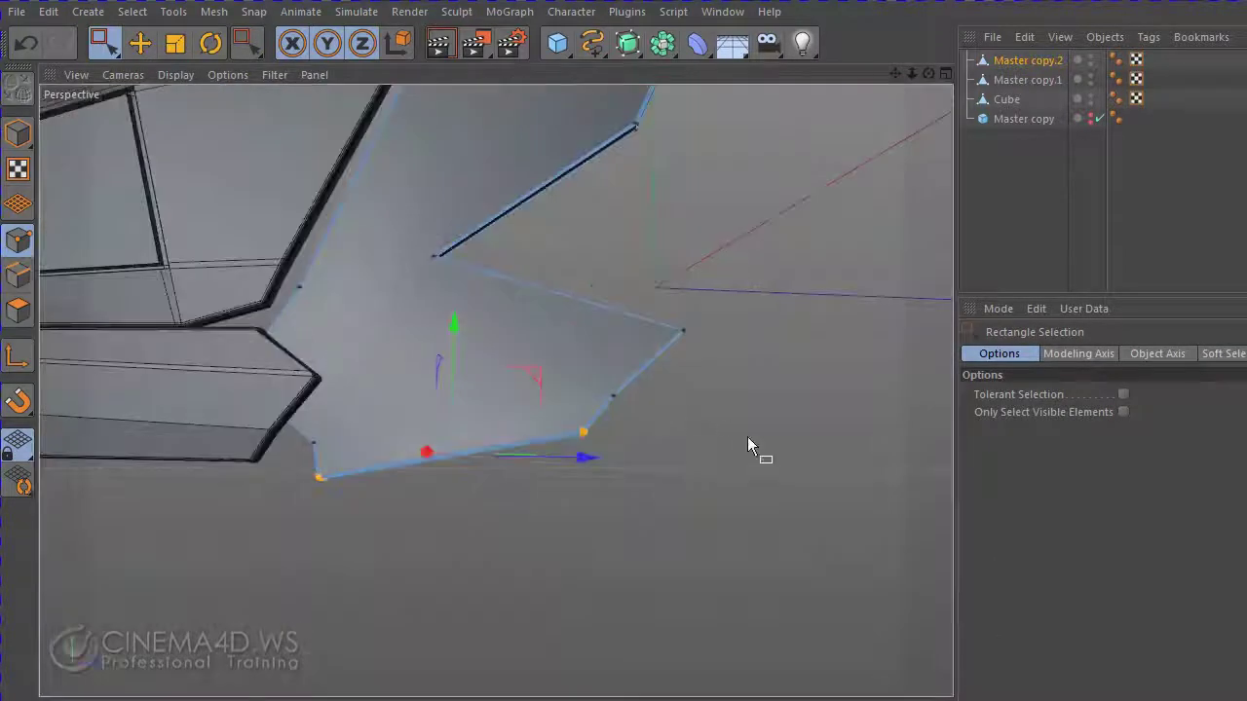
mouse_move(622, 554)
alt+mouse_down()
mouse_move(722, 562)
mouse_move(590, 486)
mouse_move(574, 490)
alt+mouse_up()
mouse_move(676, 502)
alt+mouse_down()
mouse_move(275, 388)
mouse_move(81, 454)
mouse_move(166, 460)
mouse_move(91, 461)
mouse_move(264, 409)
alt+mouse_up()
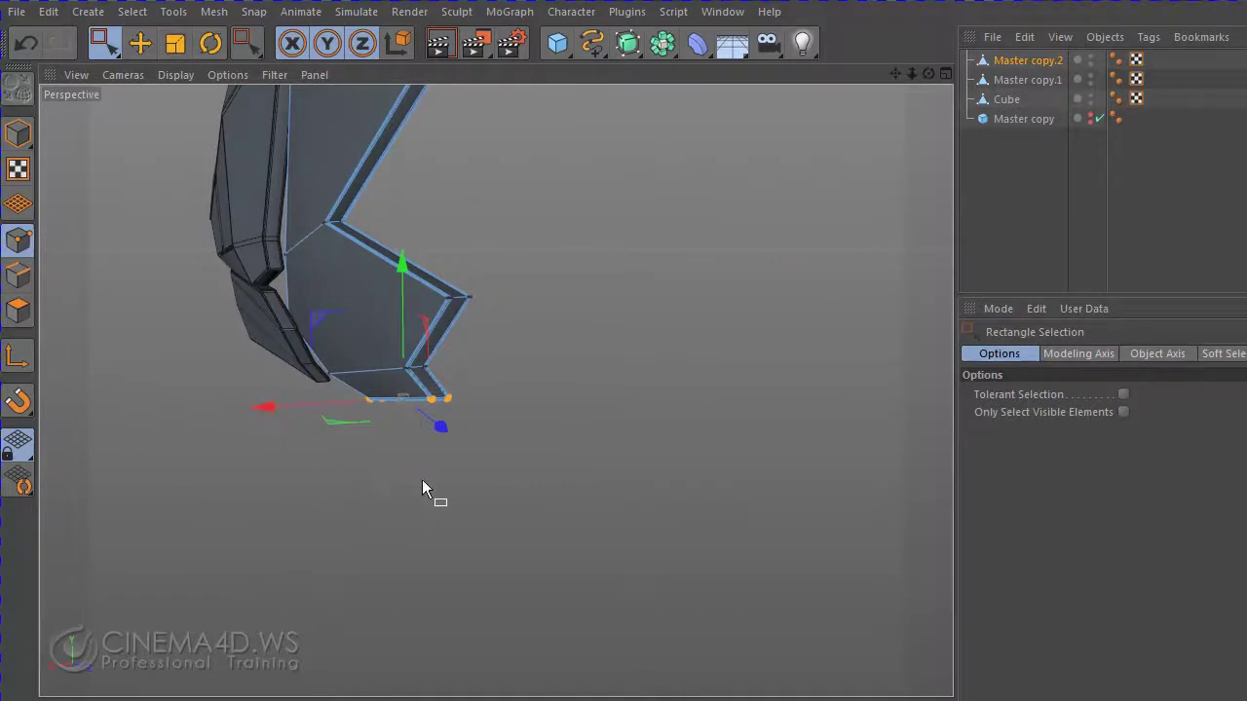
mouse_move(426, 493)
alt+mouse_down()
mouse_move(657, 474)
mouse_move(737, 443)
mouse_move(612, 624)
mouse_move(541, 558)
mouse_move(734, 445)
mouse_move(838, 529)
mouse_move(751, 429)
mouse_move(769, 381)
mouse_move(844, 410)
mouse_move(1018, 425)
mouse_move(752, 342)
mouse_move(746, 390)
mouse_move(597, 448)
mouse_move(480, 409)
alt+mouse_up()
- Delete the unneeded edge from the plate's face in Edges mode and switch to Loop Selection
drag(105, 43, 144, 71)
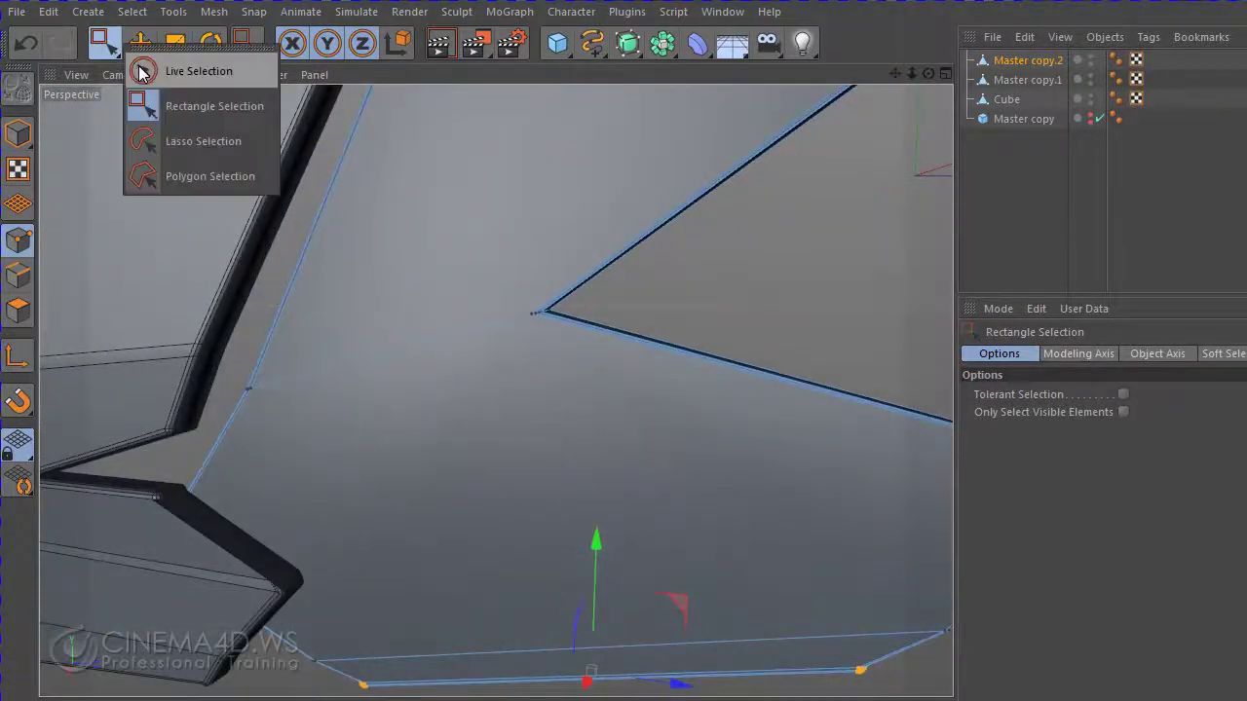
click(26, 281)
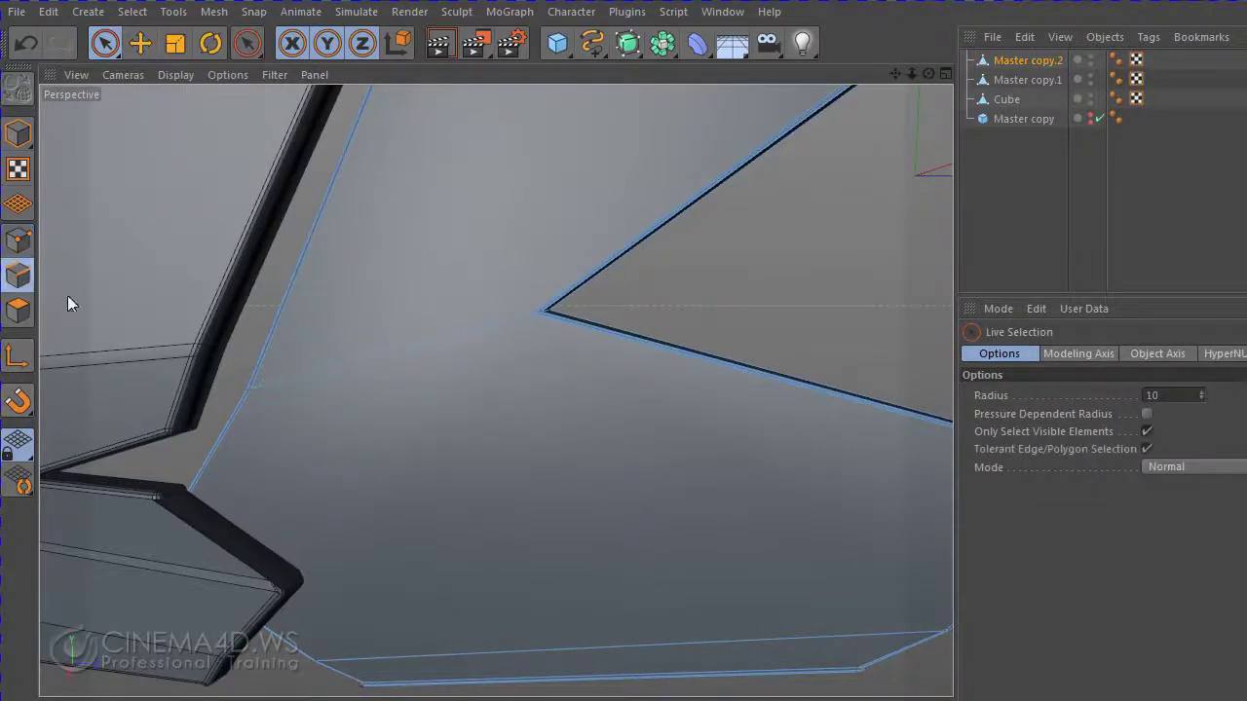
click(376, 355)
key(Delete)
click(132, 11)
click(164, 146)
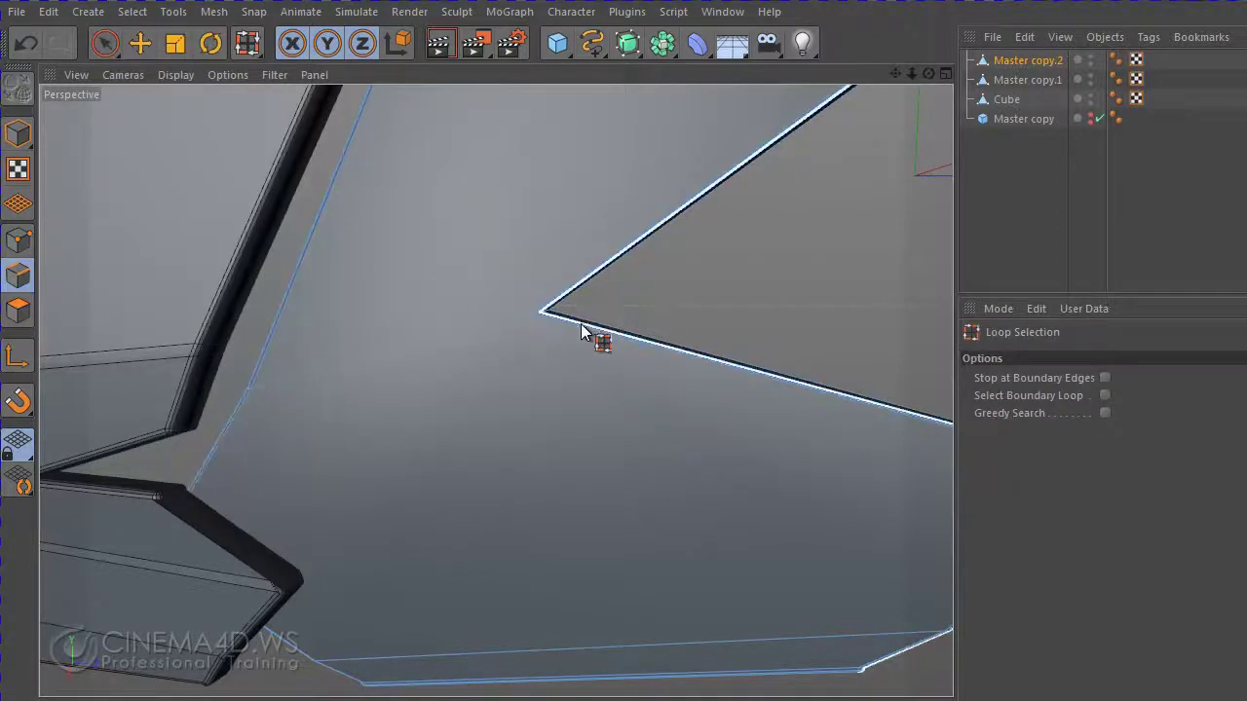
scroll(580, 357, up, 1)
click(105, 45)
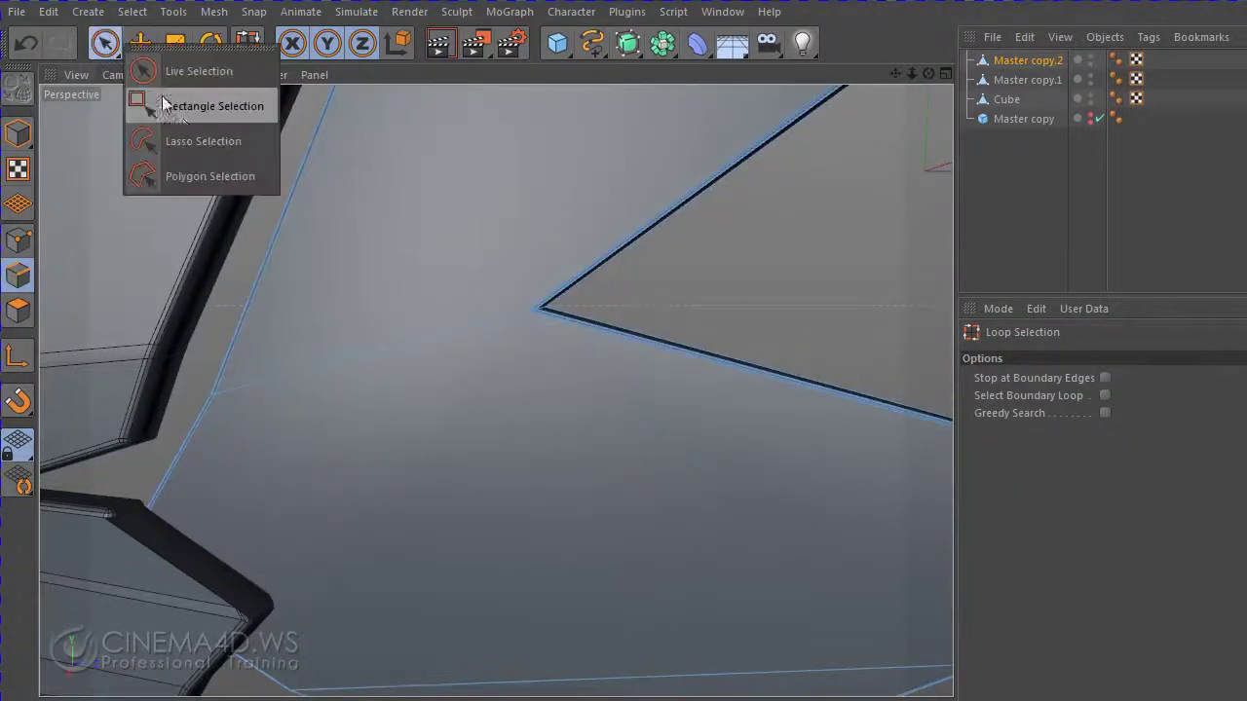